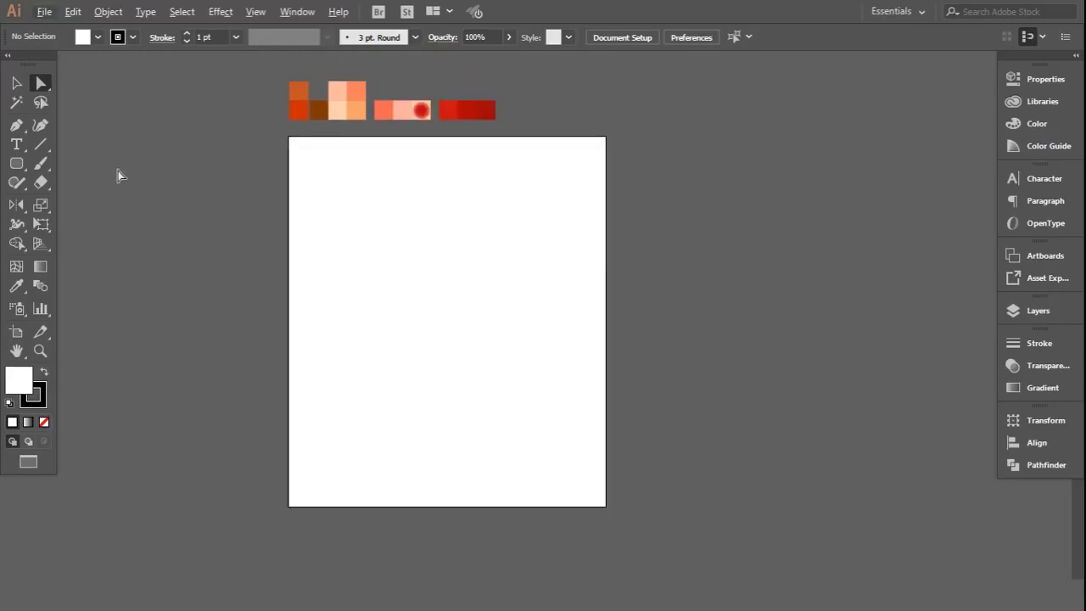
Step: Create a 222 × 222 px rounded square on the artboard
click(392, 234)
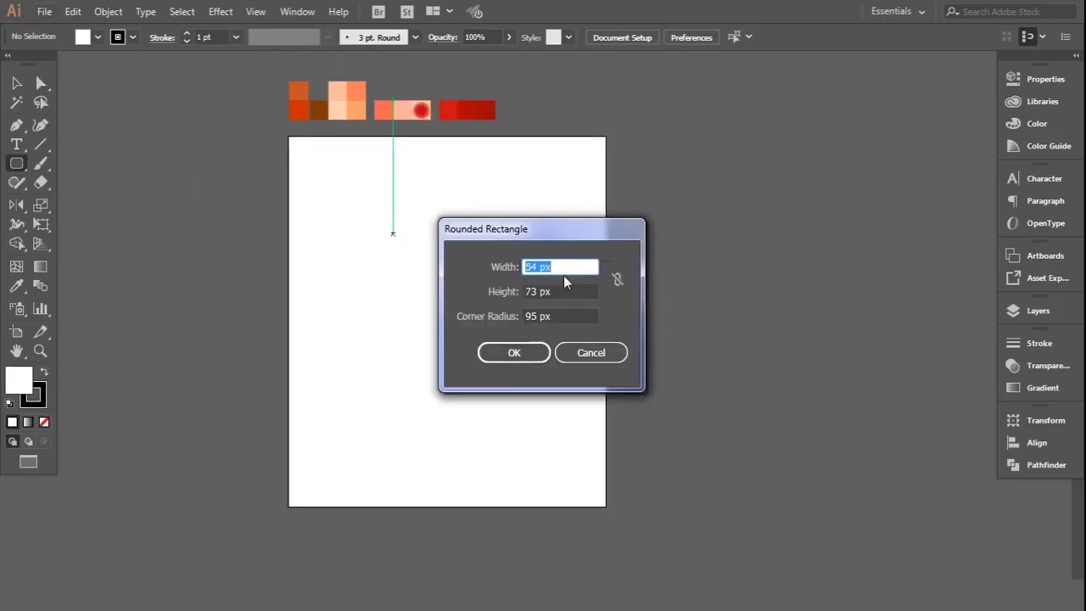
text(222)
key(Tab)
text(22)
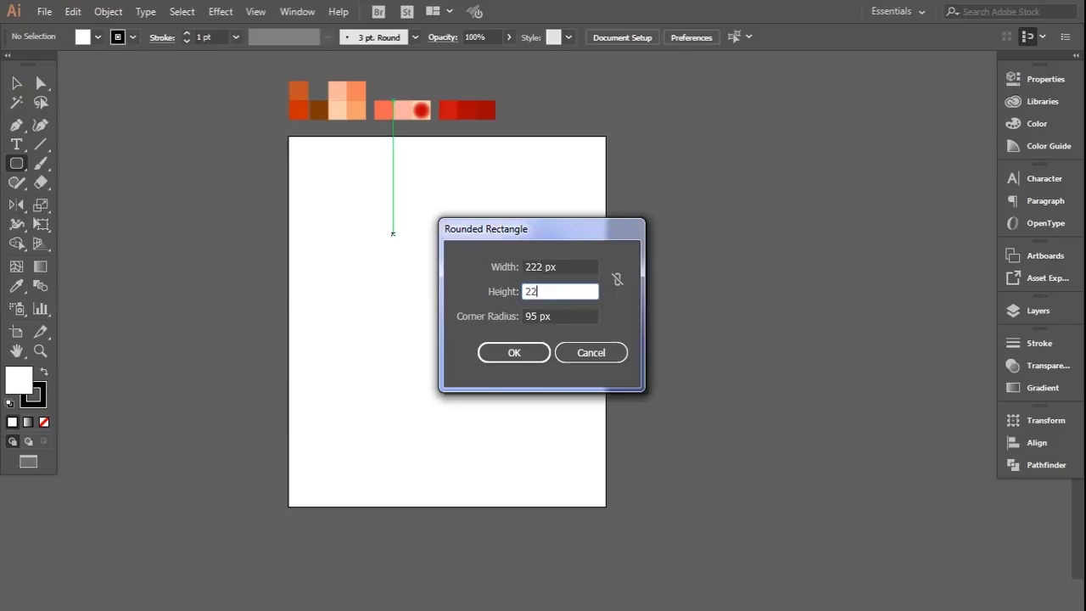
key(Return)
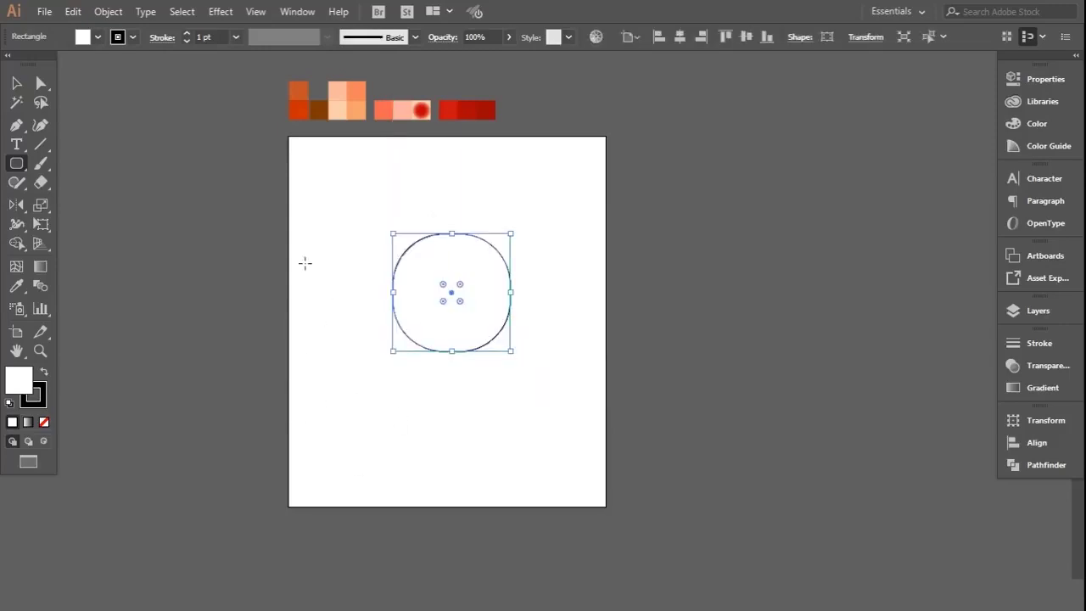
Step: Fill the square with the peach swatch and nudge it slightly left
key(i)
click(335, 112)
key(v)
drag(449, 313, 445, 313)
click(529, 296)
Step: Create a 54 × 73 px rectangle left of the head
click(319, 262)
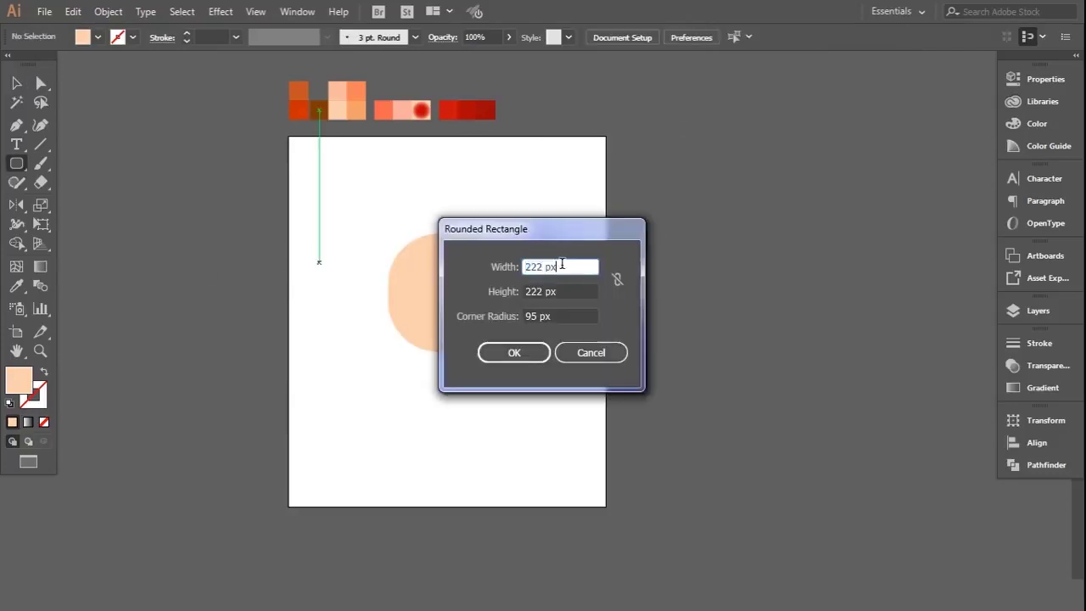
text(54)
key(Tab)
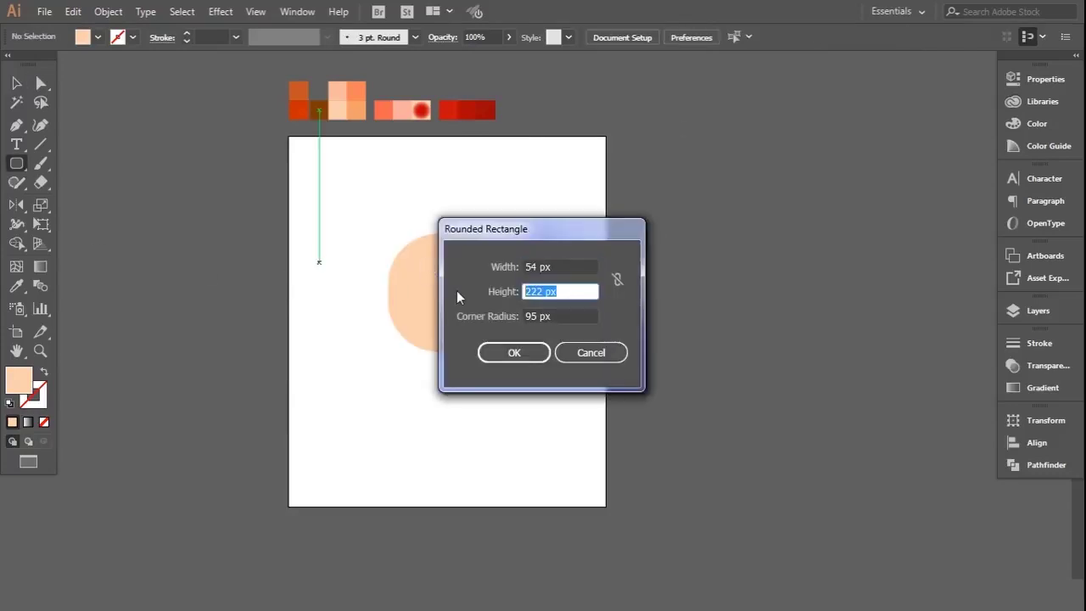
text(73)
key(Tab)
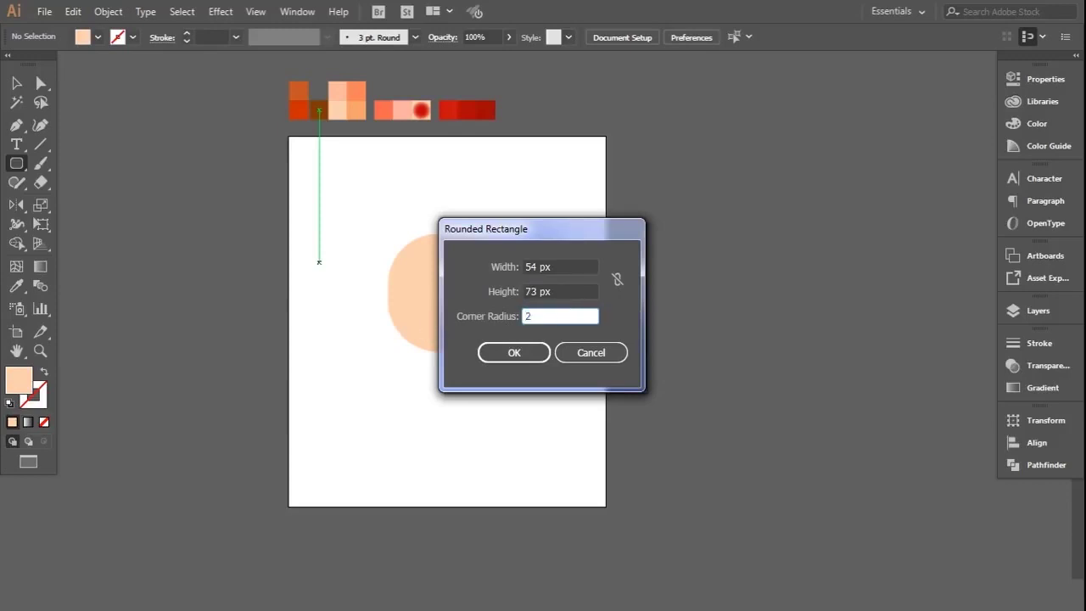
text(0)
key(Return)
Step: Round the small shape's right corners to 31 px in the Properties panel
key(a)
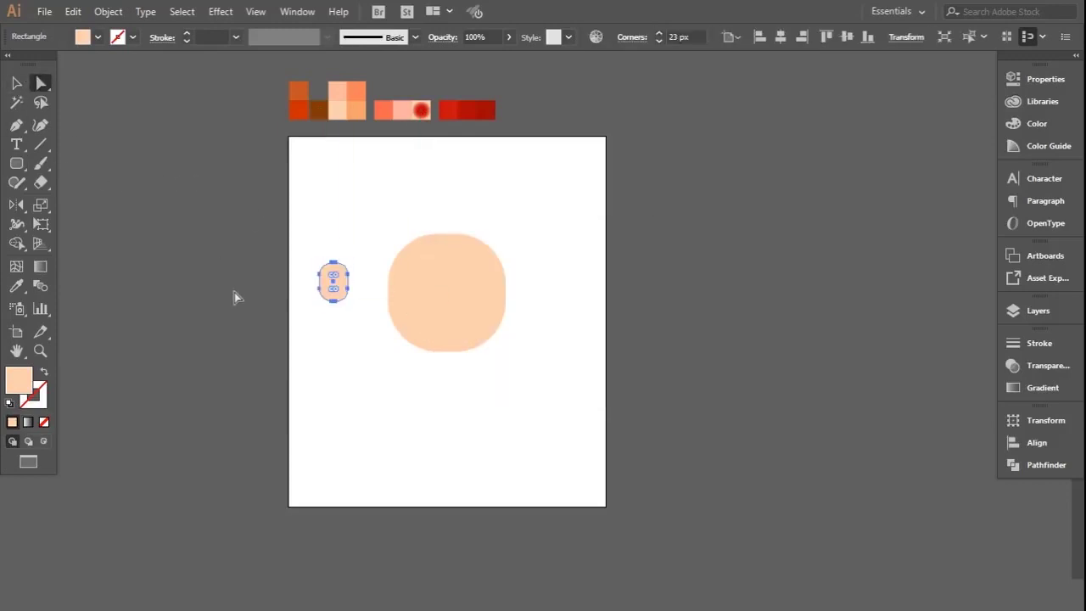
key(ctrl+plus)
key(ctrl+plus)
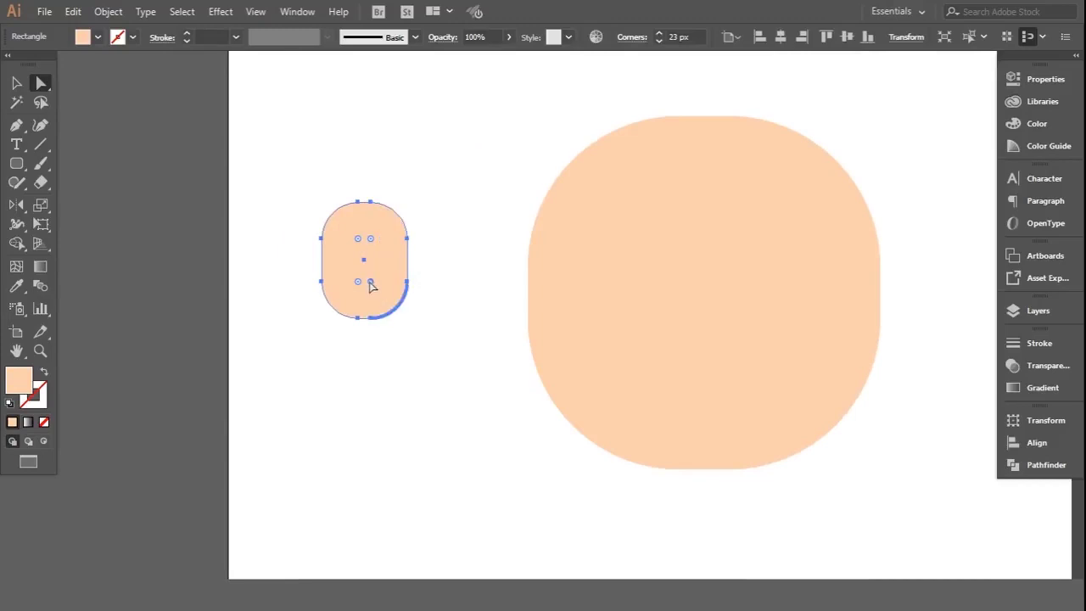
click(1046, 79)
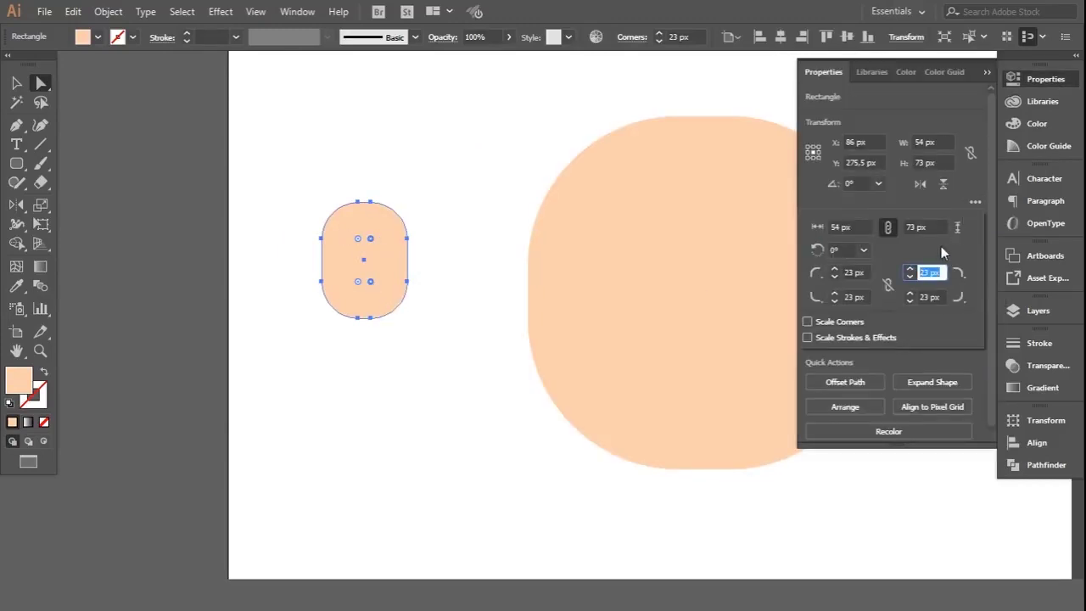
text(31)
key(Tab)
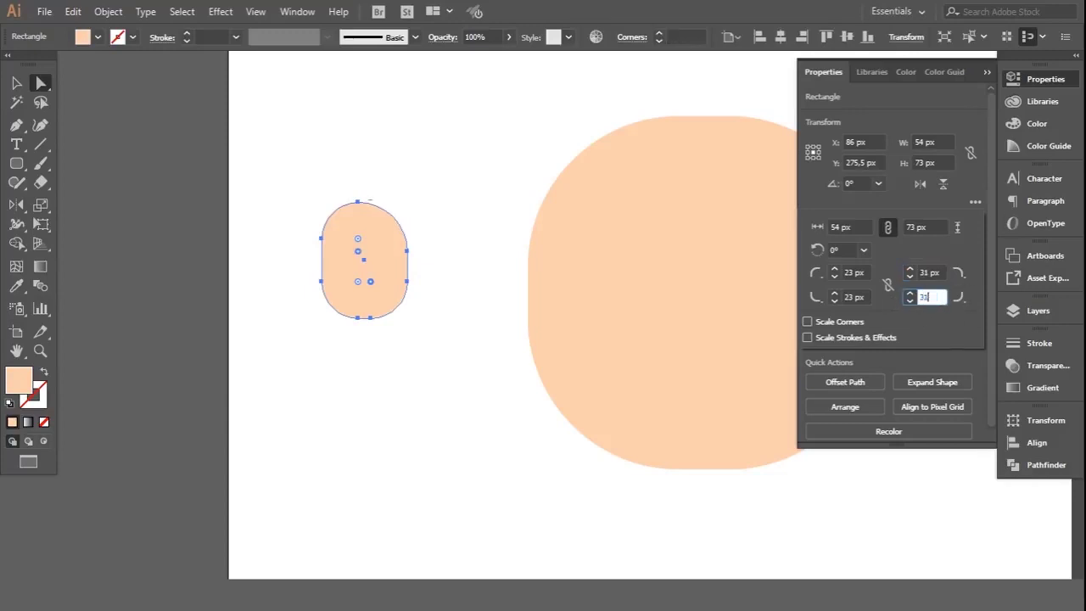
text(1)
key(Return)
key(v)
click(987, 72)
Step: Move the ear onto the head's right edge
drag(350, 269, 882, 288)
click(880, 144)
click(900, 320)
key(a)
key(ctrl+plus)
Step: Draw an inner-ear rectangle inside the ear and round its corners to about 16 px
key(ctrl+shift+a)
click(16, 163)
mouse_move(748, 211)
mouse_down()
mouse_move(897, 442)
mouse_move(909, 444)
mouse_up()
key(v)
drag(897, 224, 834, 281)
key(a)
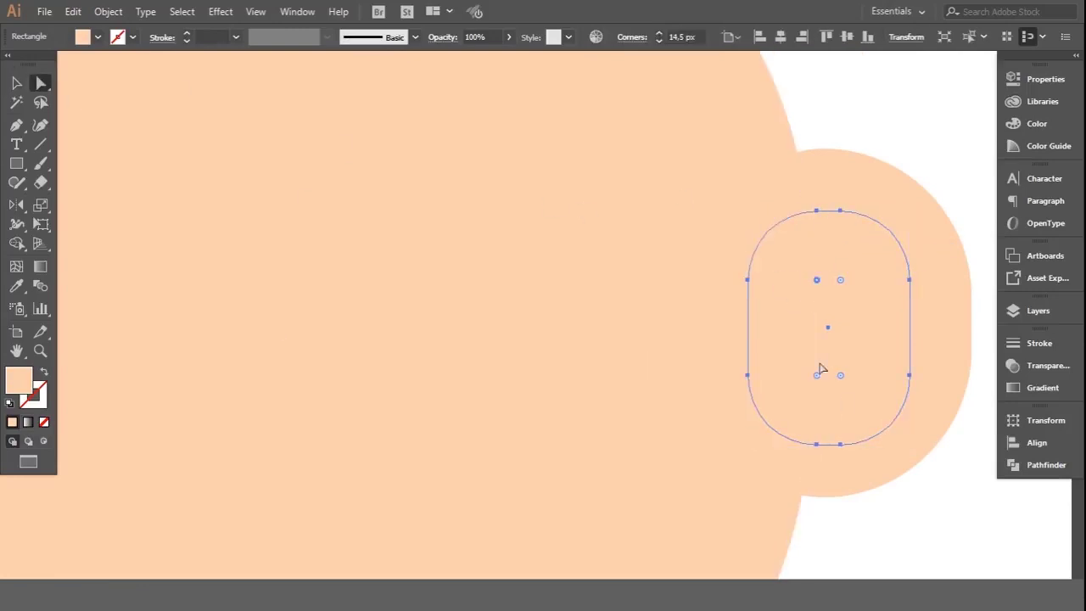
drag(819, 381, 846, 393)
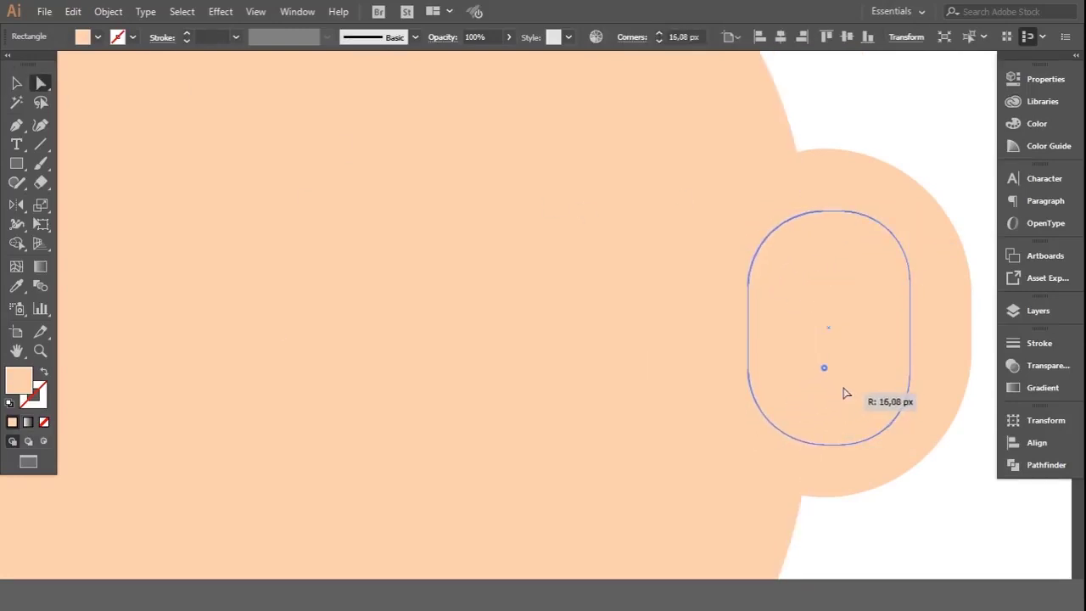
Step: Zoom out to the full artboard and reselect the inner-ear shape
key(v)
key(ctrl+minus)
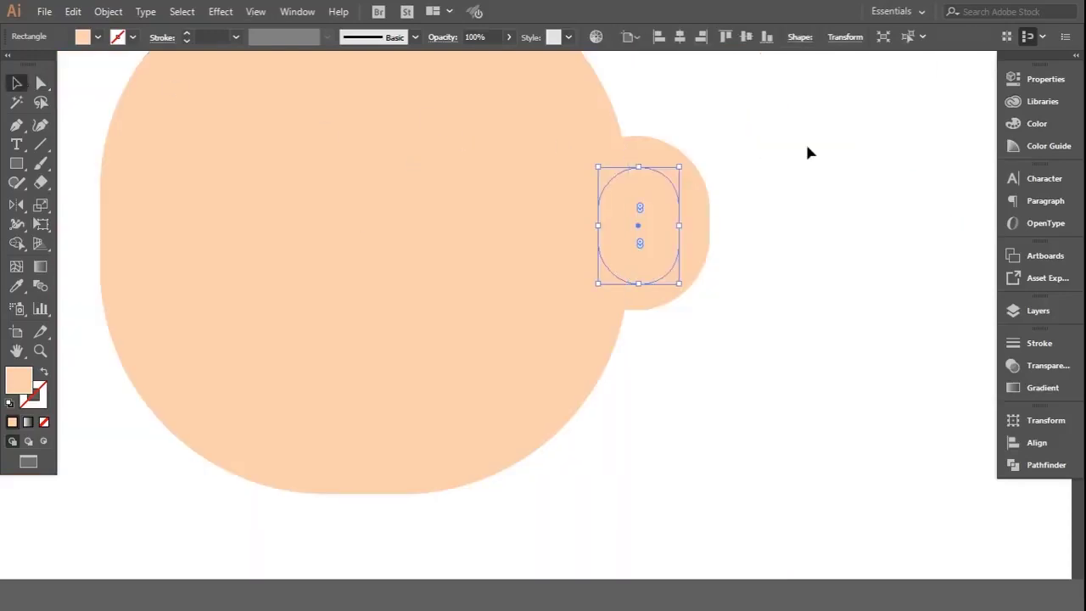
key(ctrl+minus)
click(807, 150)
click(723, 286)
scroll(459, 185, up, 3)
key(ctrl+minus)
key(i)
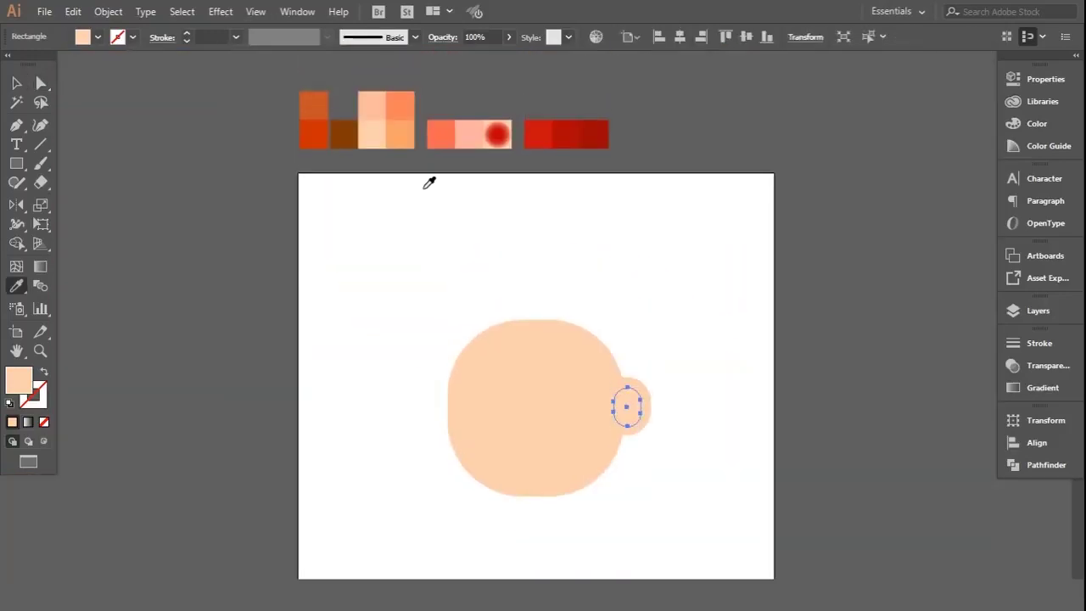
Step: Colour the inner ear with the light peach swatch and shrink it slightly
click(396, 99)
key(v)
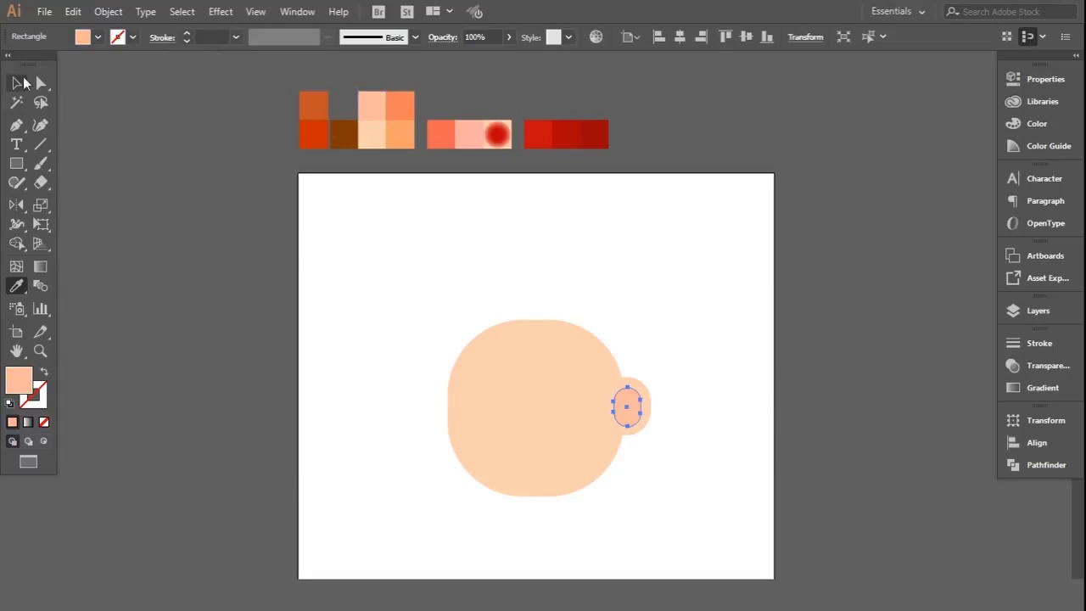
click(547, 264)
scroll(644, 415, up, 2)
scroll(644, 415, up, 1)
click(637, 378)
drag(654, 393, 642, 388)
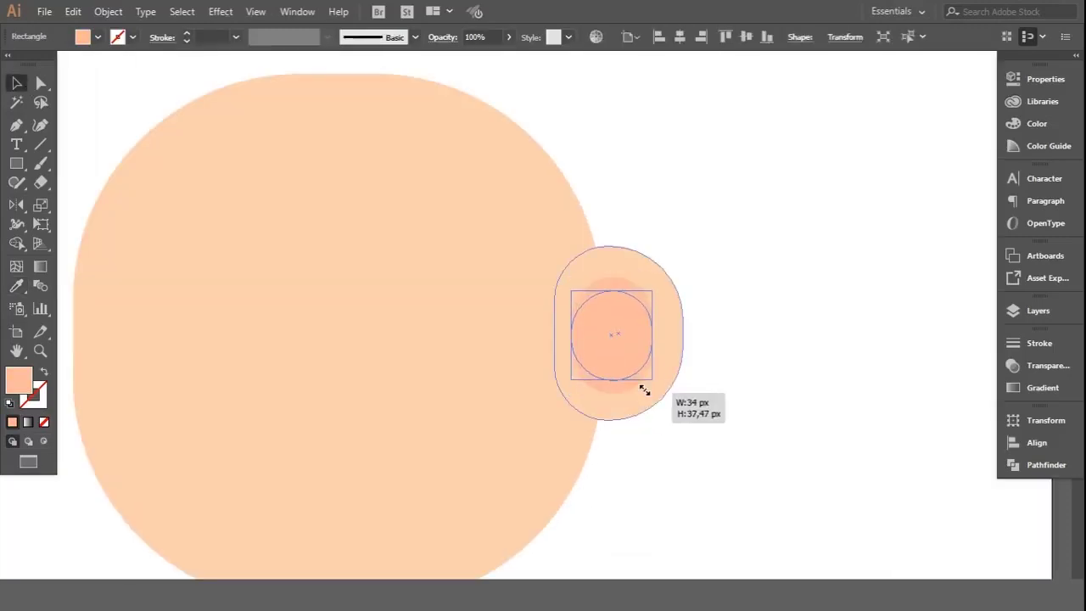
key(ctrl+minus)
click(769, 364)
scroll(662, 449, up, 2)
click(675, 374)
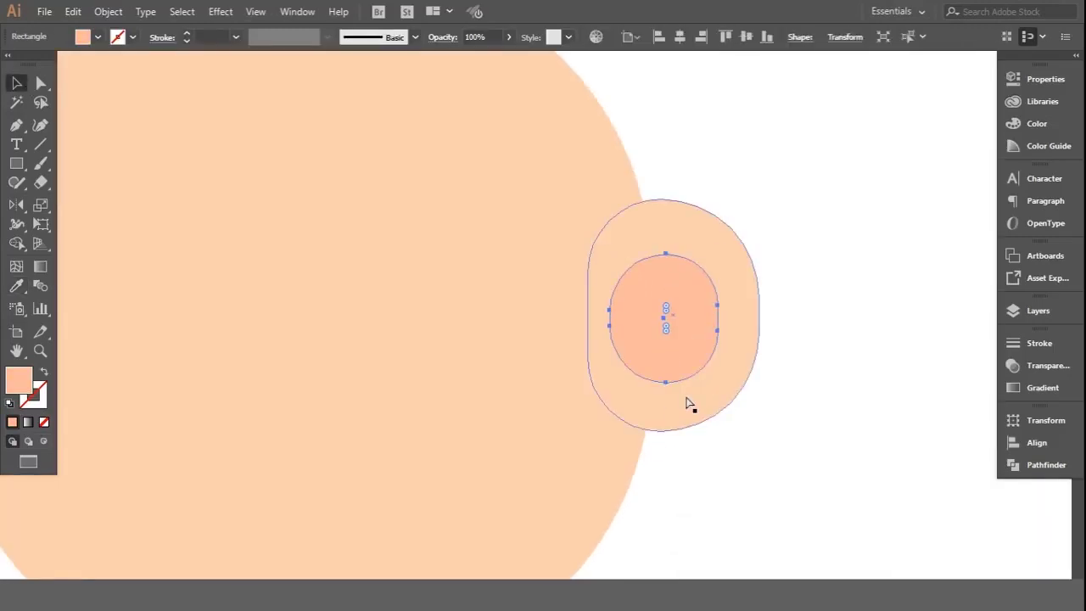
drag(706, 395, 708, 381)
Step: Convert it to a path, shrink a small circle inside, and colour it orange
click(108, 11)
click(195, 182)
drag(715, 384, 703, 365)
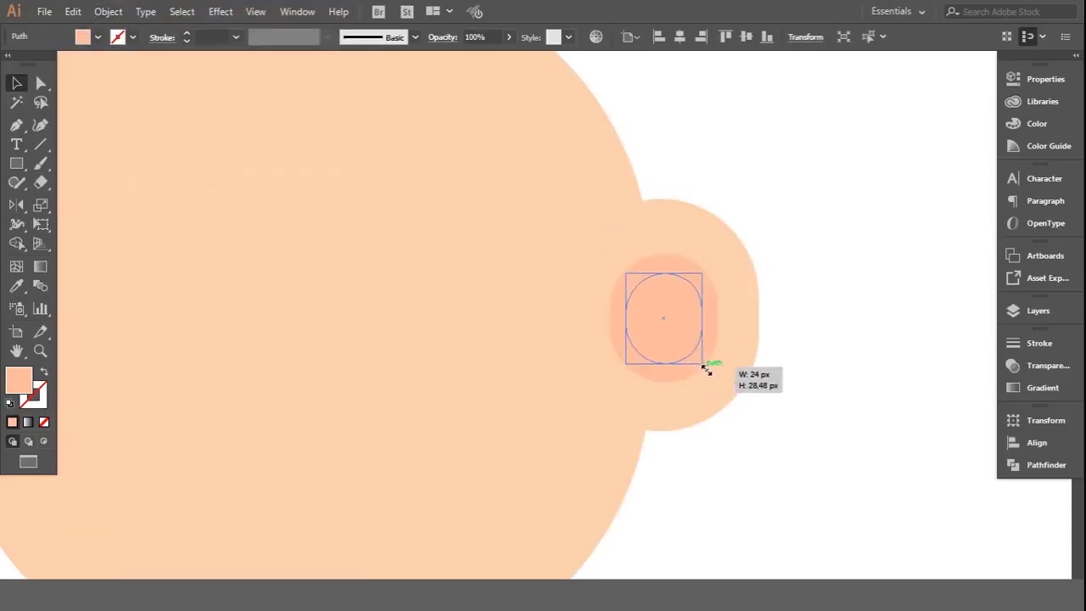
key(ctrl+minus)
key(ctrl+minus)
key(ctrl+minus)
key(i)
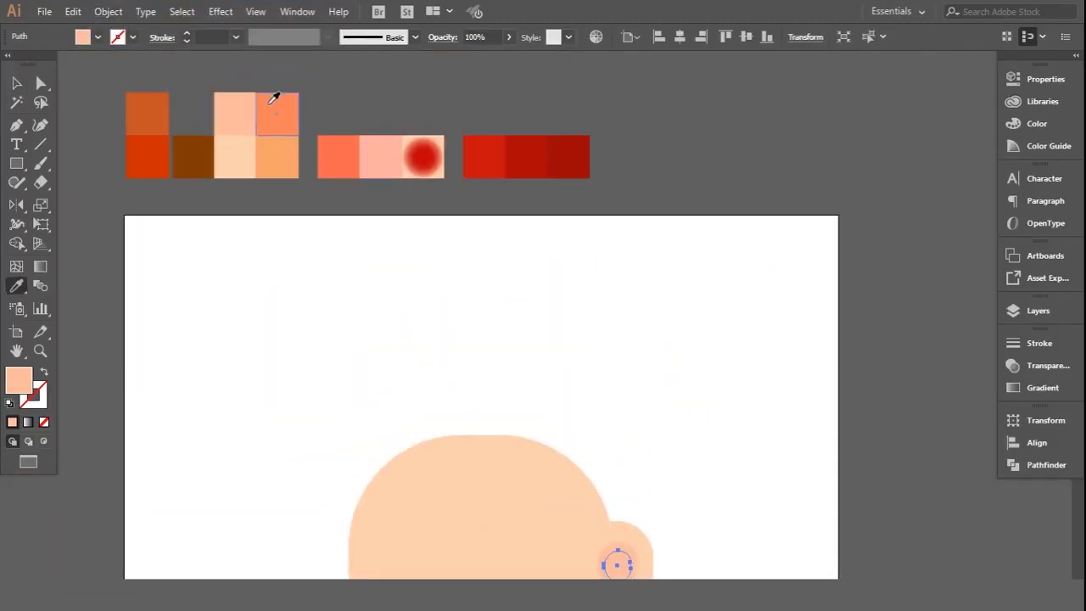
click(274, 97)
scroll(616, 315, down, 5)
key(v)
Step: Position the orange circle within the ear and select all three ear shapes
key(ctrl+plus)
key(ctrl+plus)
key(ctrl+plus)
mouse_move(577, 363)
mouse_down()
mouse_move(569, 365)
mouse_move(599, 376)
mouse_up()
key(ctrl+minus)
key(ctrl+minus)
key(ctrl+plus)
mouse_move(558, 347)
mouse_down()
mouse_move(550, 333)
mouse_move(564, 332)
mouse_up()
drag(812, 213, 608, 392)
right_click(606, 335)
Step: Send the ear shapes behind the head and reposition the orange circle
click(822, 306)
click(803, 327)
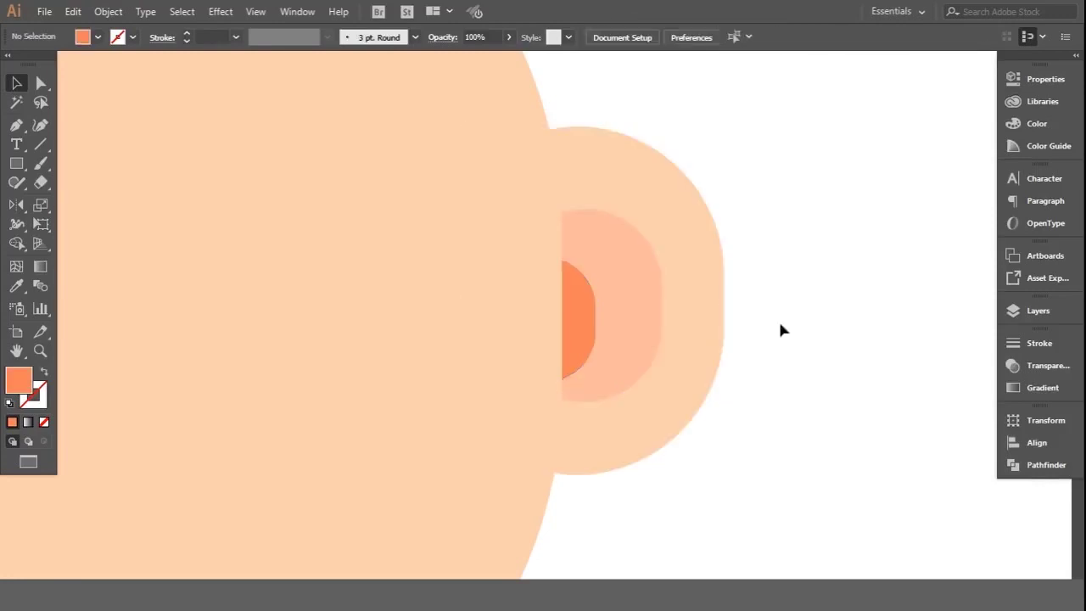
key(ctrl+minus)
key(ctrl+plus)
drag(594, 348, 594, 420)
key(ctrl+minus)
key(ctrl+plus)
mouse_move(584, 347)
mouse_down()
mouse_move(538, 351)
mouse_move(553, 296)
mouse_move(552, 328)
mouse_up()
Step: Fade the orange circle to about 56% opacity and lower the inner-ear shape's opacity
click(764, 298)
click(551, 321)
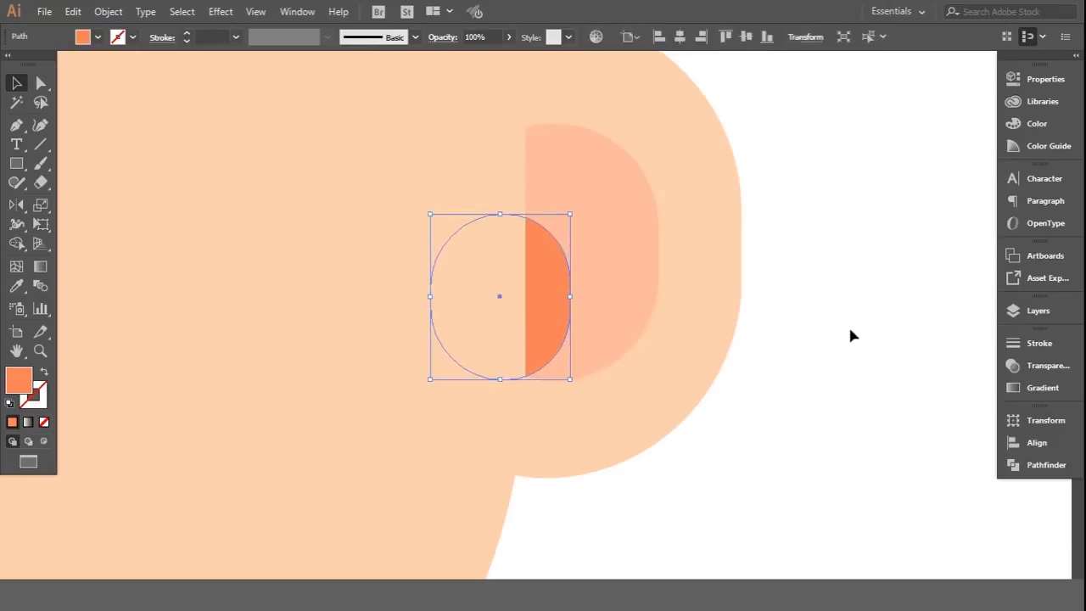
click(509, 36)
drag(509, 58, 481, 61)
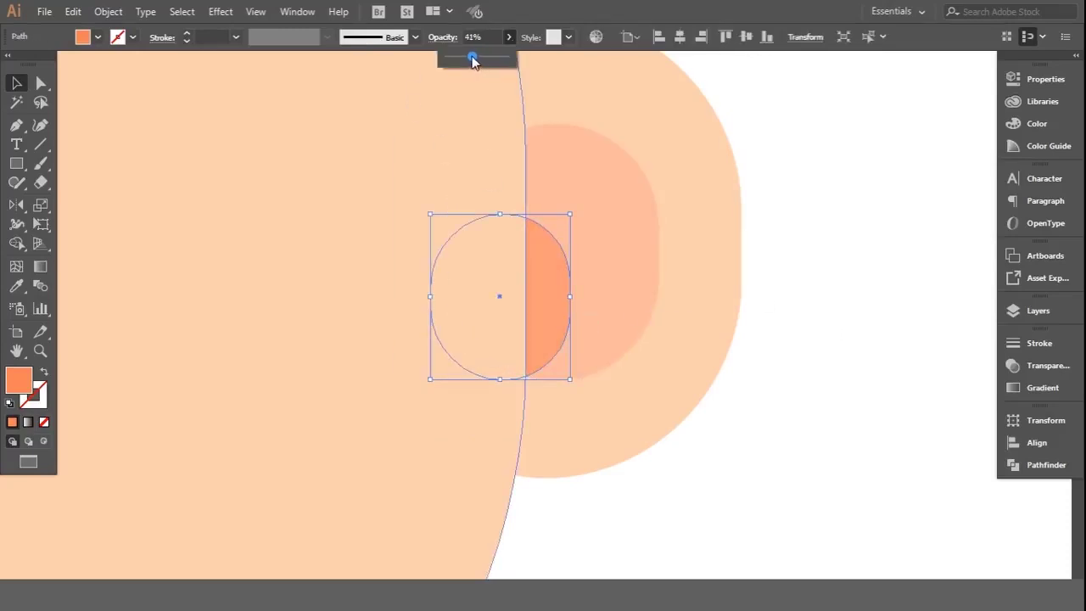
click(602, 212)
click(509, 36)
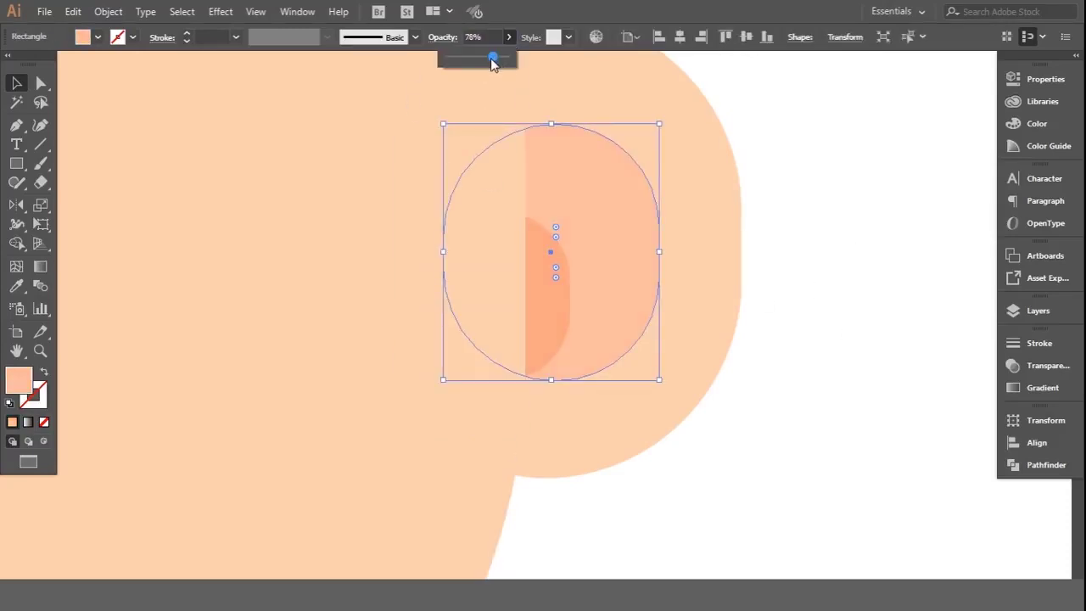
click(769, 144)
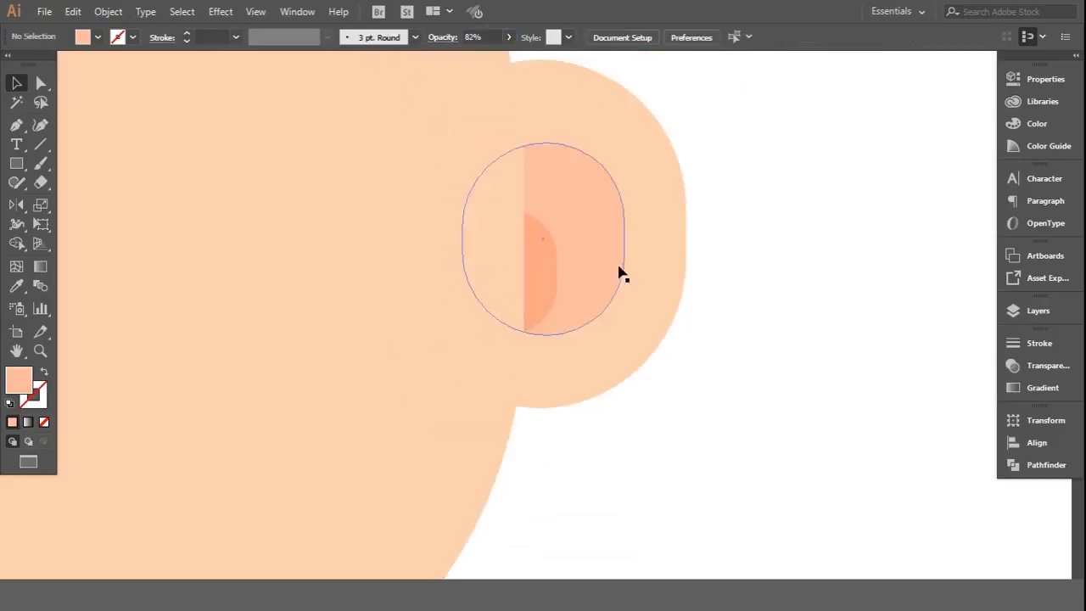
key(ctrl+minus)
key(ctrl+minus)
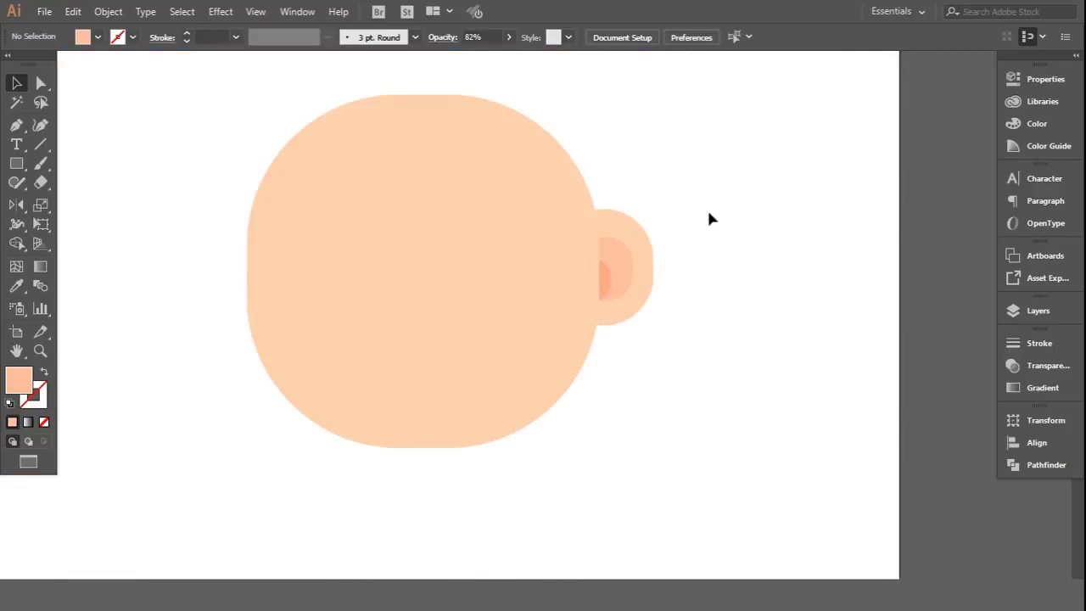
Step: Fade the small inner-ear circle to 29% opacity
click(593, 279)
click(509, 36)
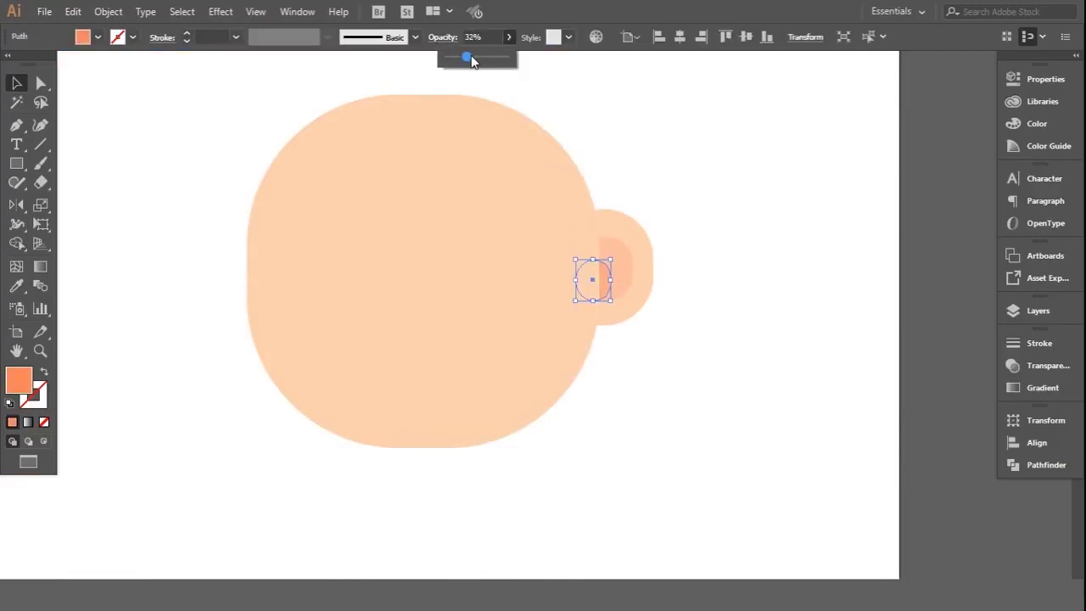
drag(468, 58, 470, 57)
click(639, 141)
key(ctrl+plus)
drag(739, 235, 613, 339)
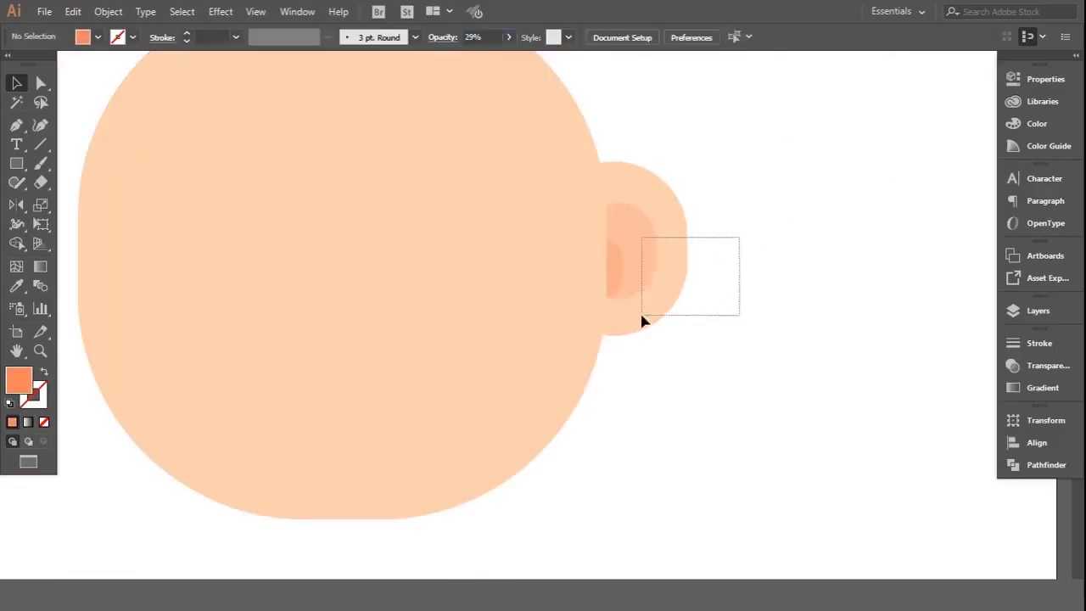
Step: Reflect the ear group and tilt it slightly on the head's right side
right_click(630, 303)
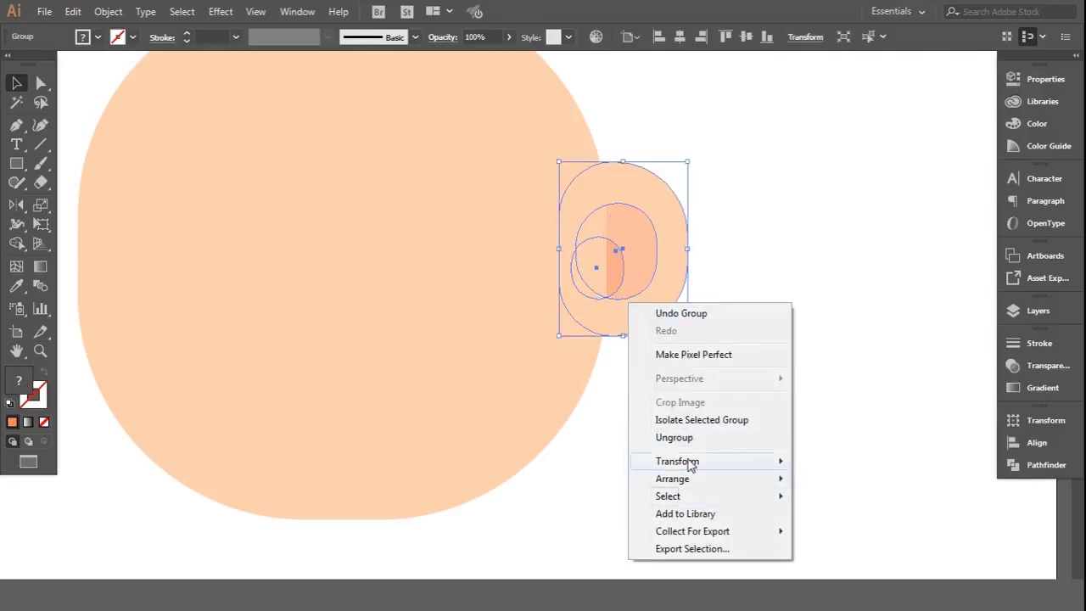
click(849, 371)
click(465, 393)
drag(642, 256, 82, 256)
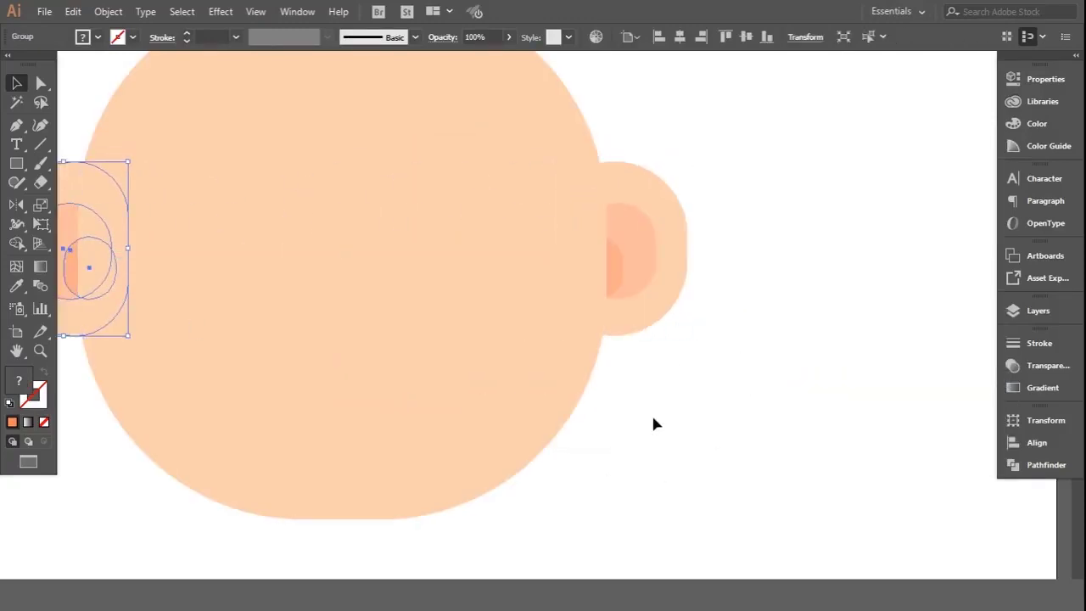
click(654, 422)
key(ctrl+minus)
drag(242, 344, 624, 357)
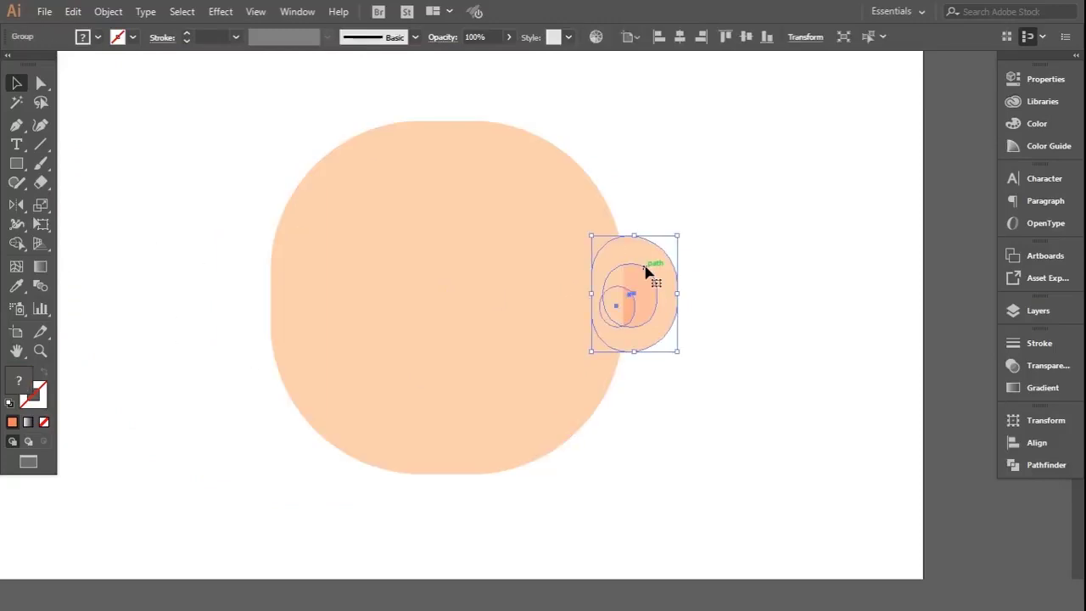
drag(704, 263, 690, 262)
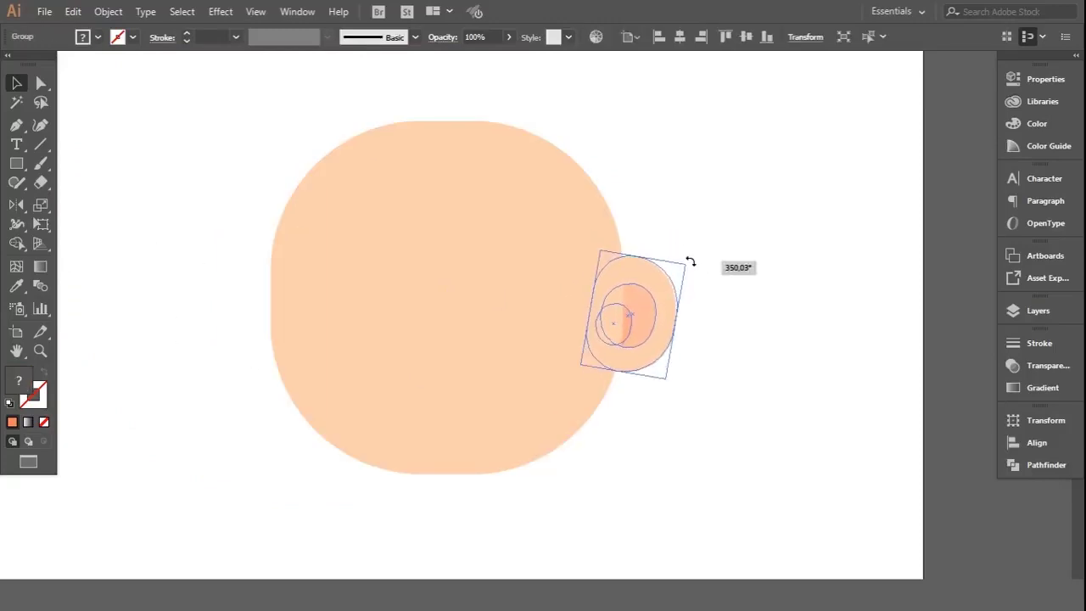
Step: Place a mirrored copy of the ear on the head's left side, behind the head
click(711, 297)
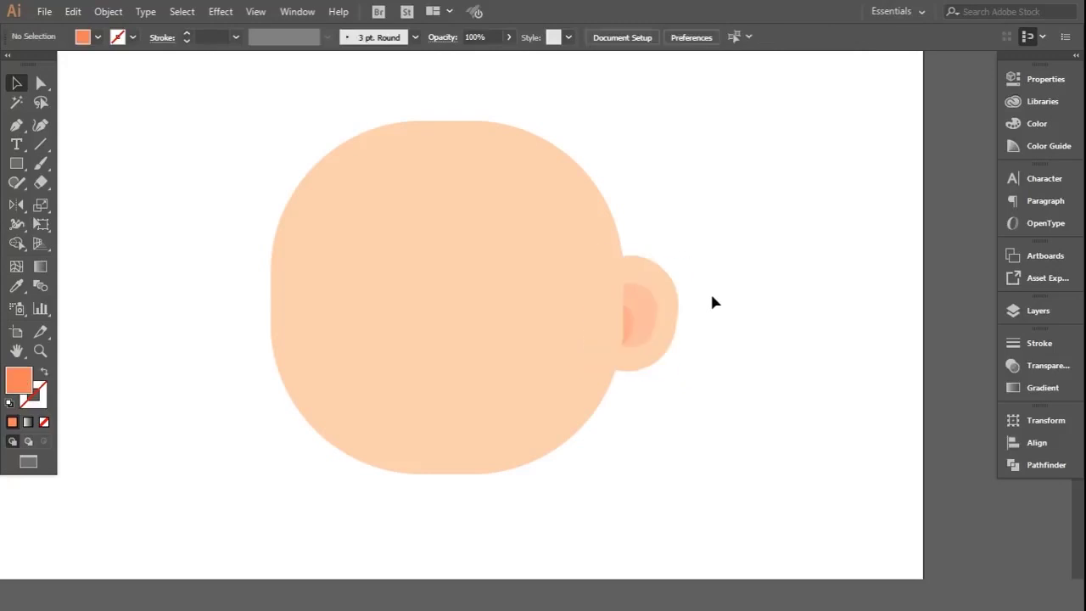
click(670, 280)
right_click(670, 280)
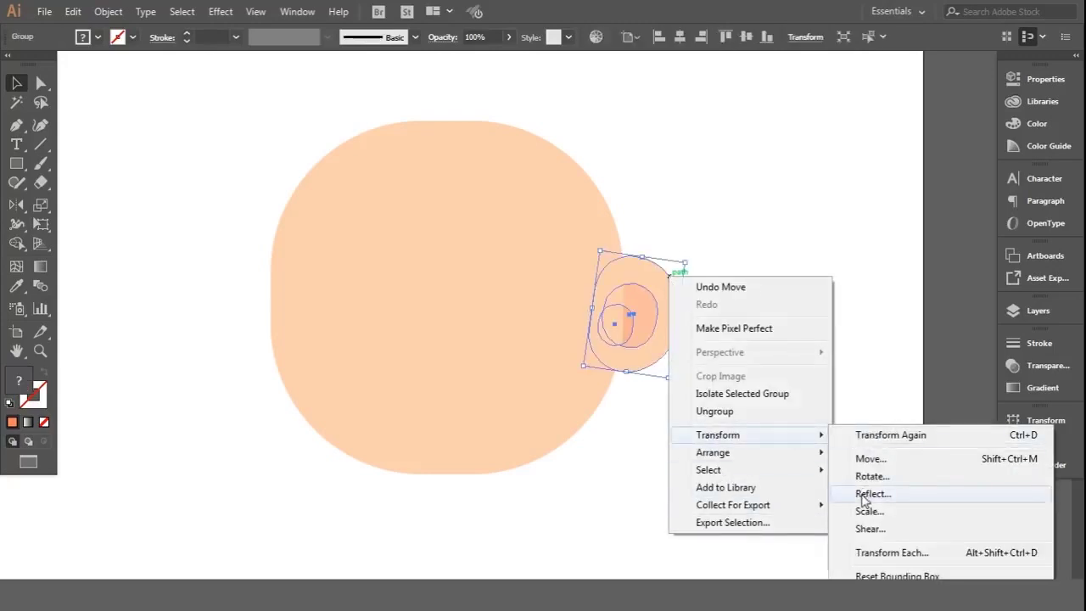
click(874, 490)
click(548, 394)
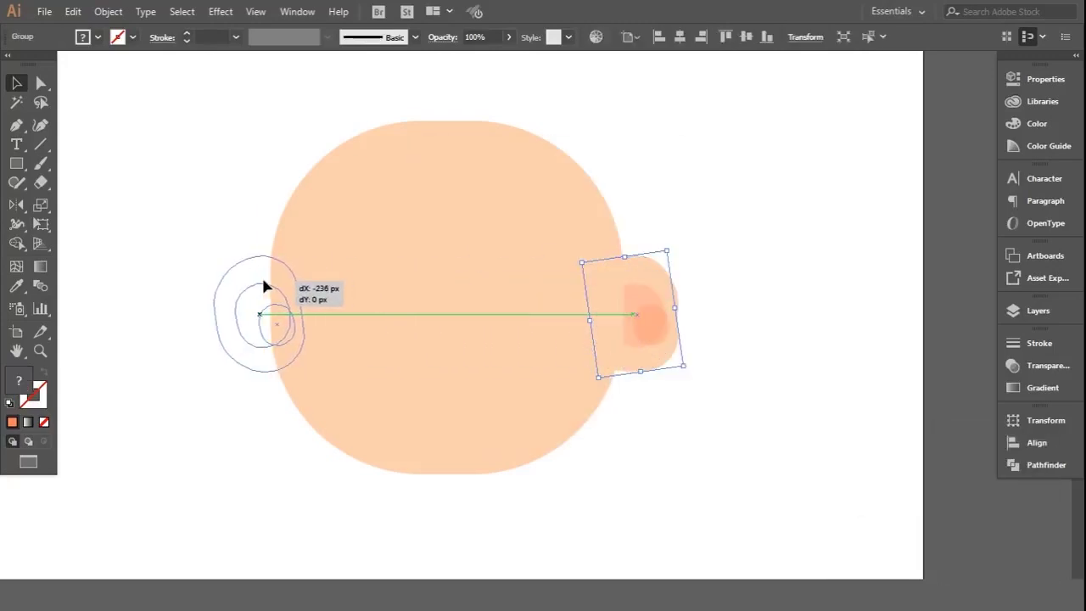
drag(648, 290, 262, 275)
key(ctrl+shift+bracketleft)
click(763, 273)
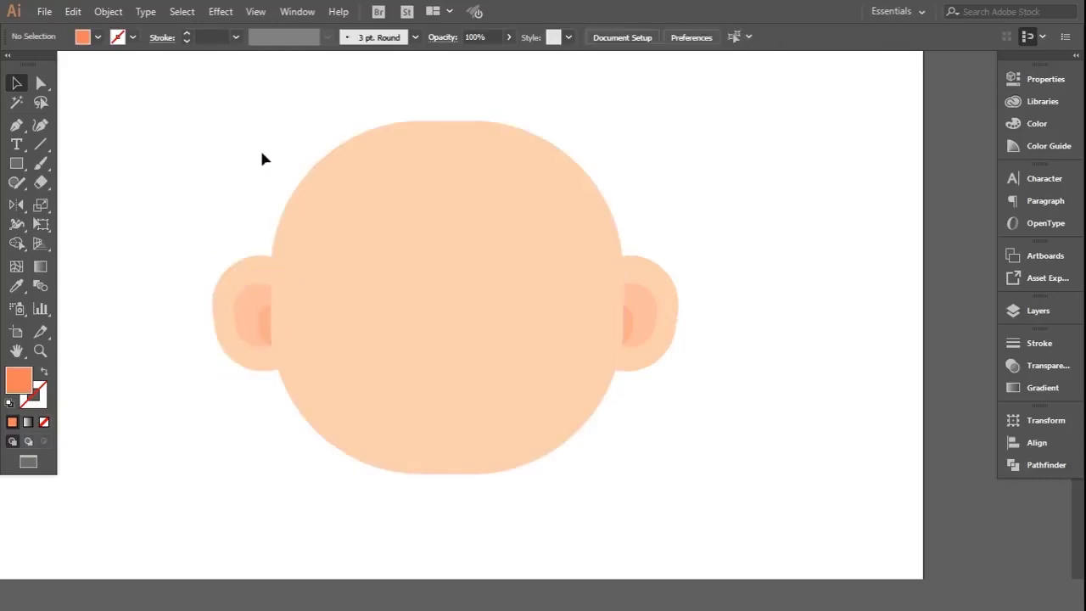
click(438, 509)
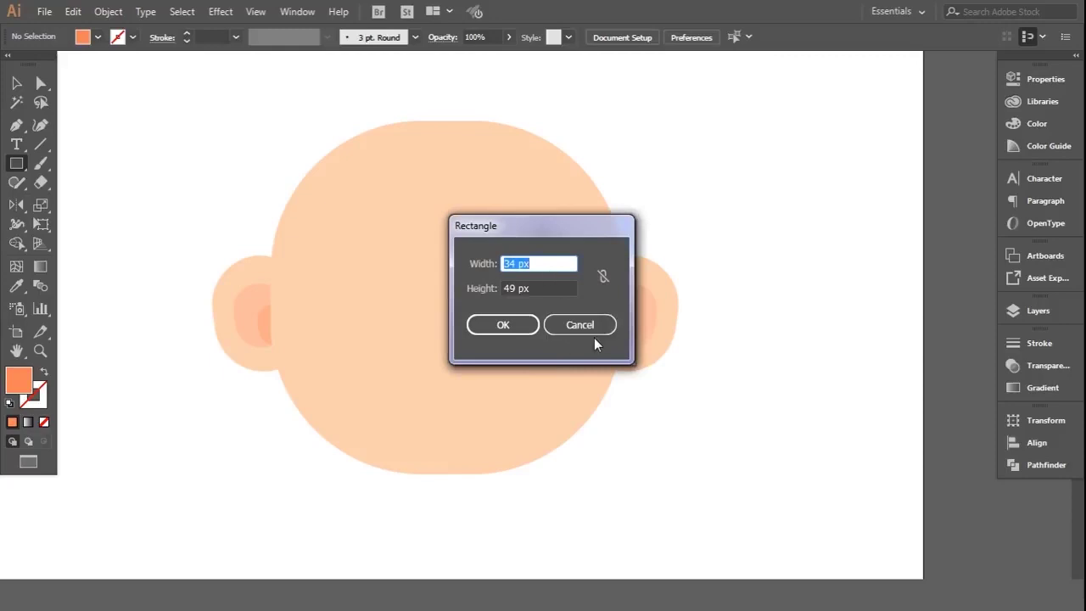
Step: Create a 61 × 68 px rectangle and move it under the face
text(61)
text(68)
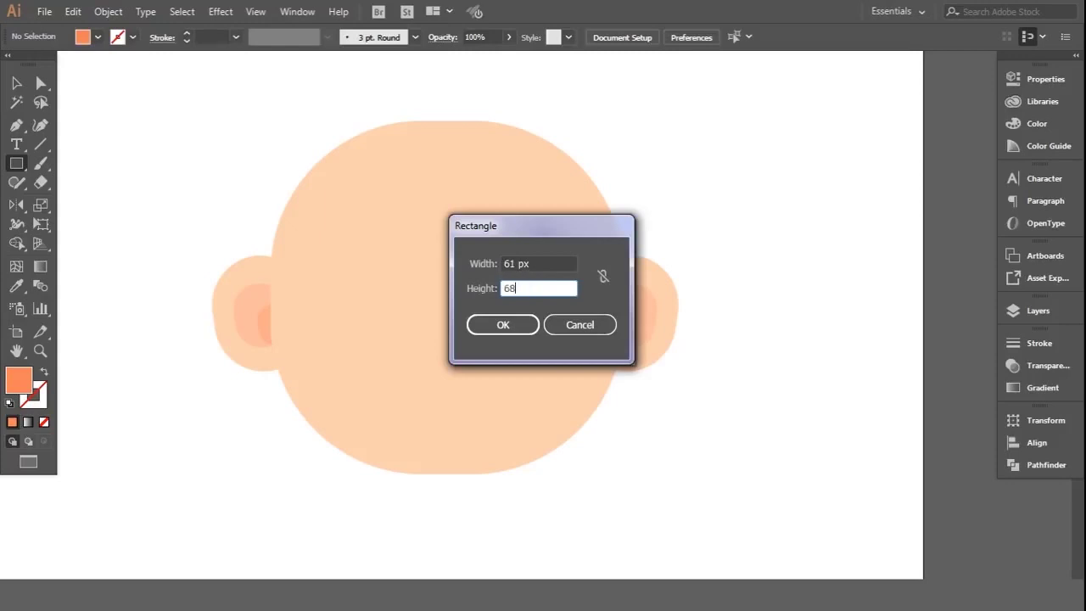
key(Return)
key(v)
key(ctrl+minus)
drag(429, 527, 401, 493)
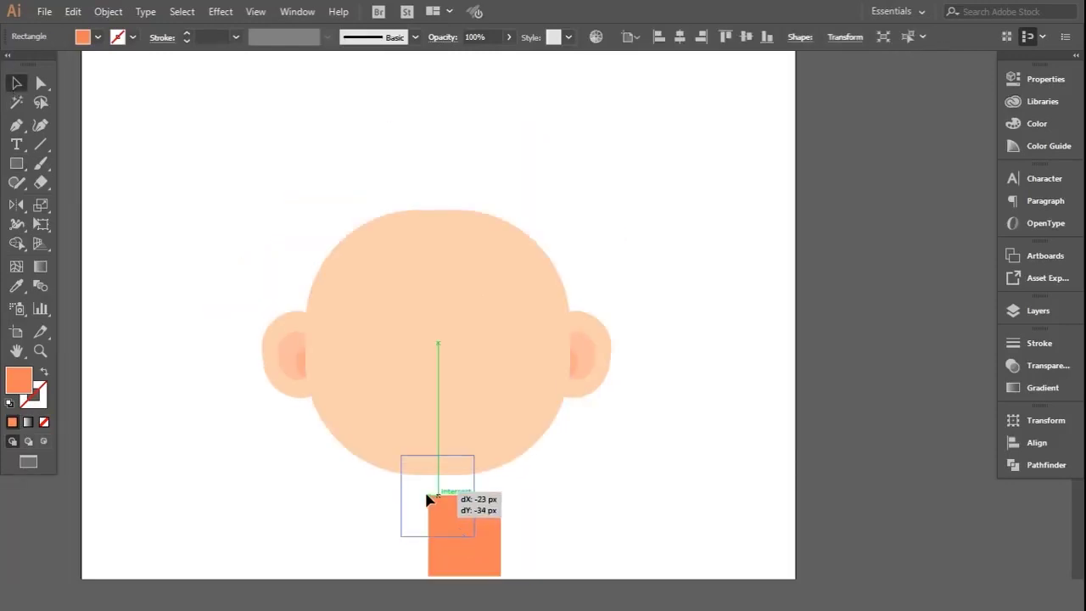
click(516, 518)
key(ctrl+minus)
Step: Fill the neck with light peach and send it behind the head
click(457, 504)
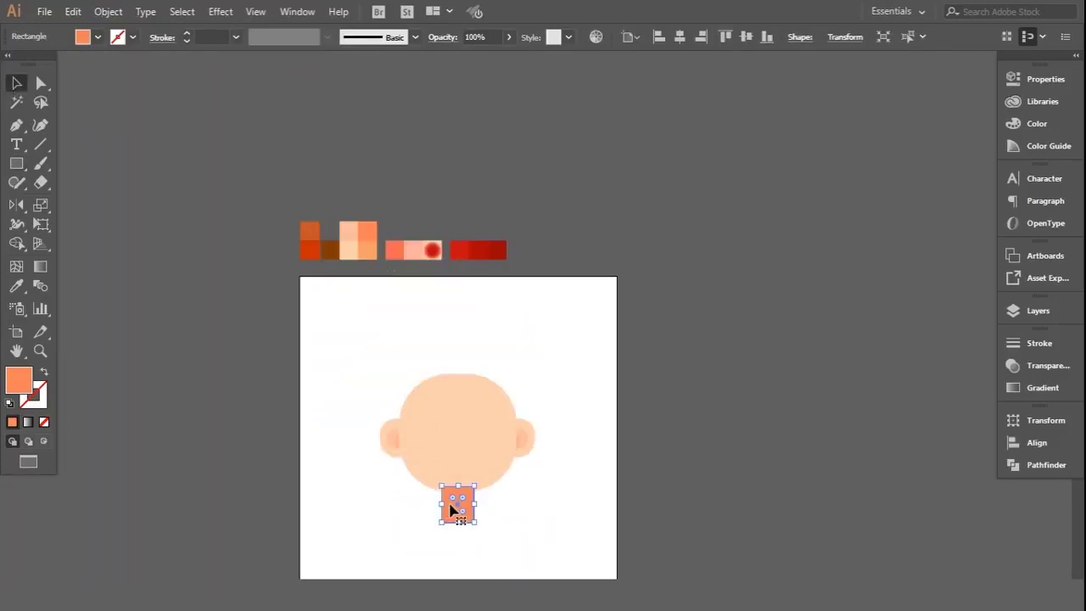
key(i)
click(348, 231)
key(v)
key(ctrl+shift+a)
key(ctrl+plus)
right_click(433, 504)
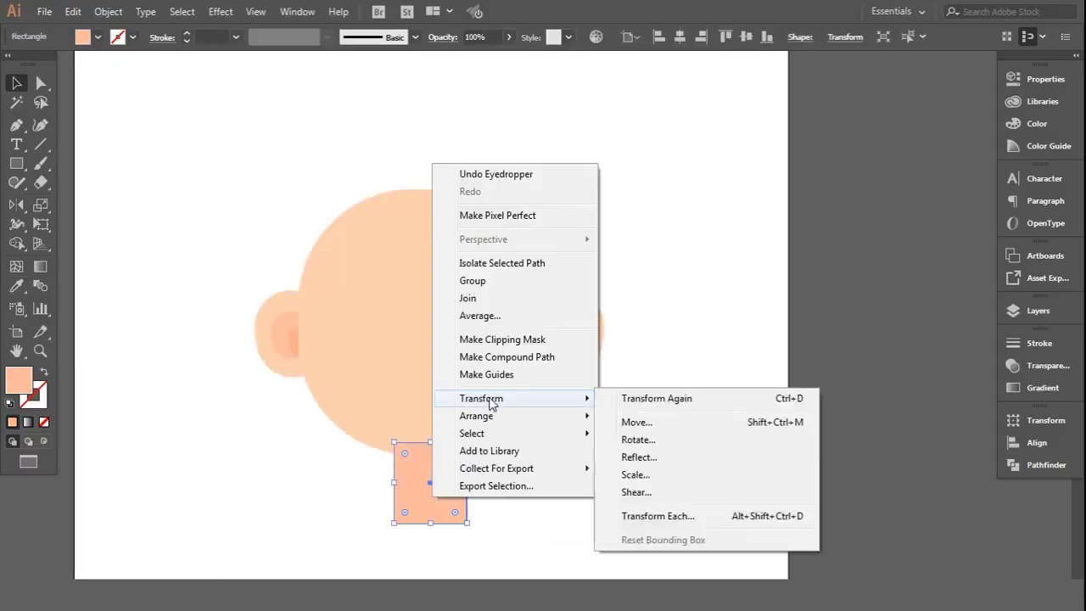
click(678, 466)
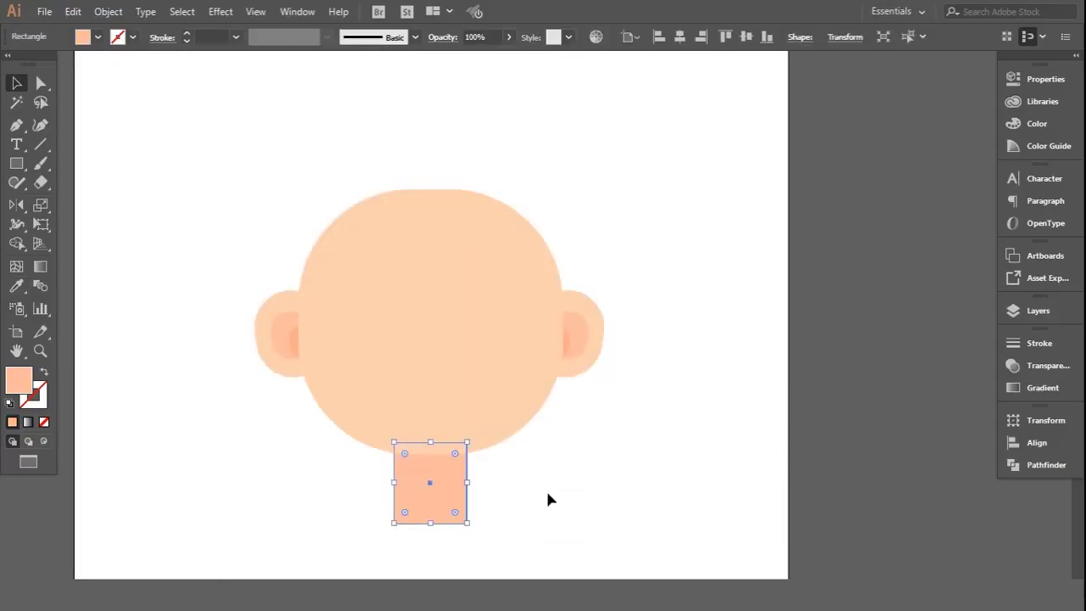
Step: Round the neck's corners and make it slightly narrower
click(1045, 78)
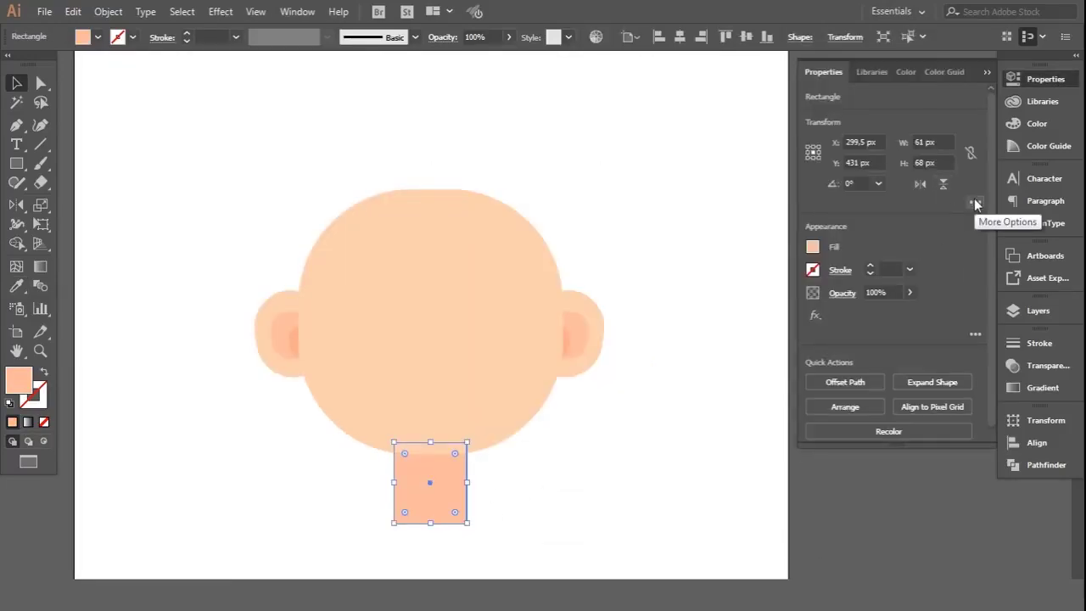
click(603, 401)
click(427, 484)
mouse_move(405, 454)
mouse_down()
mouse_move(419, 467)
mouse_move(409, 459)
mouse_up()
drag(467, 482, 463, 483)
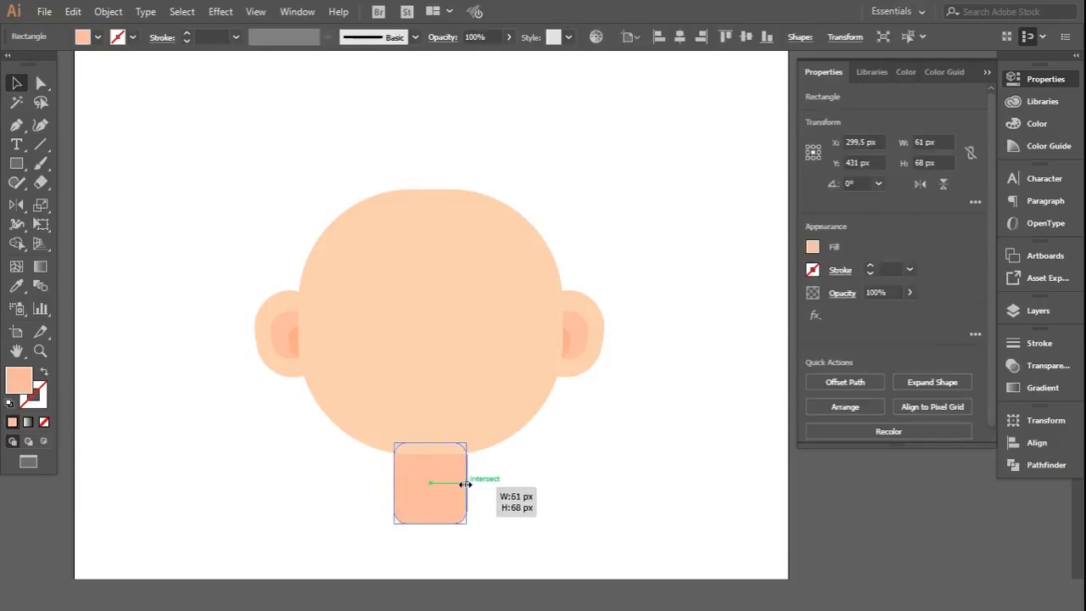
click(530, 484)
drag(531, 484, 512, 512)
click(550, 509)
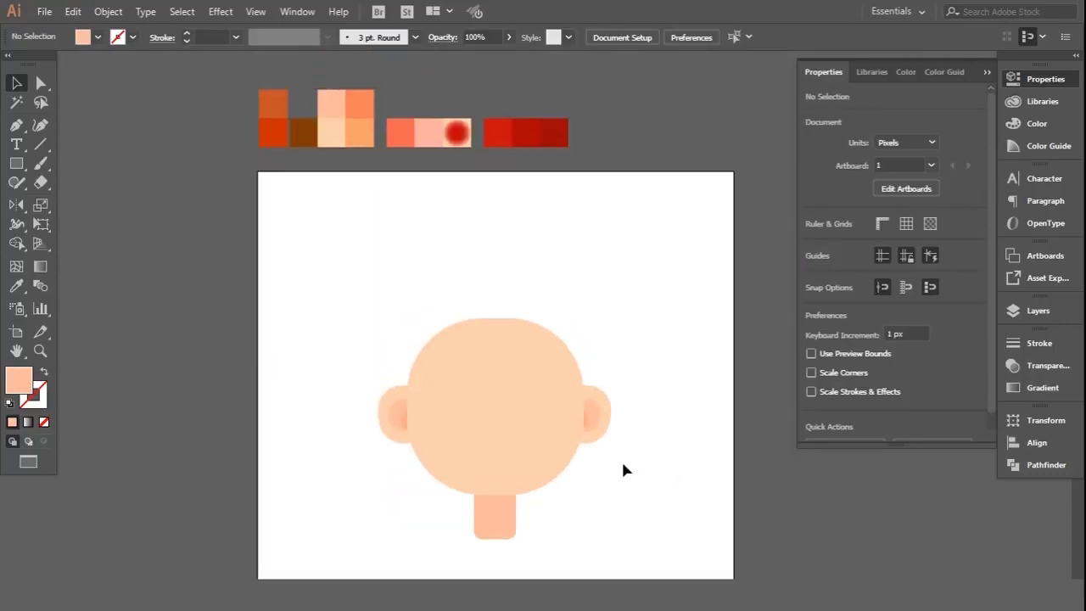
Step: Offset a copy of the head about 5 px upward
scroll(531, 514, up, 2)
click(388, 351)
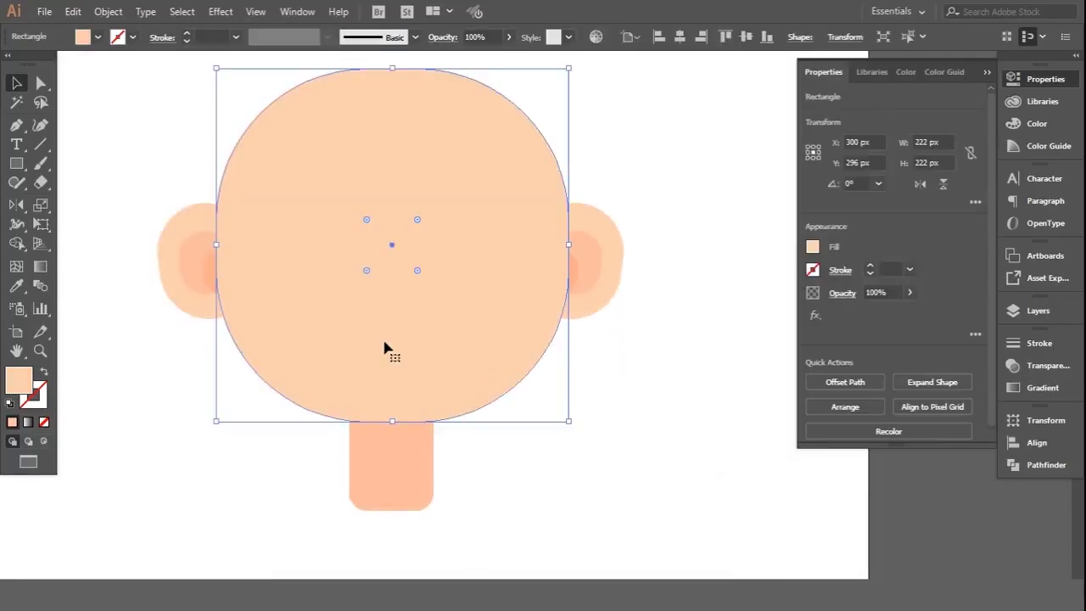
drag(391, 378, 393, 365)
Step: Subtract the raised head copy with Minus Front, leaving a crescent along the bottom edge
click(1046, 465)
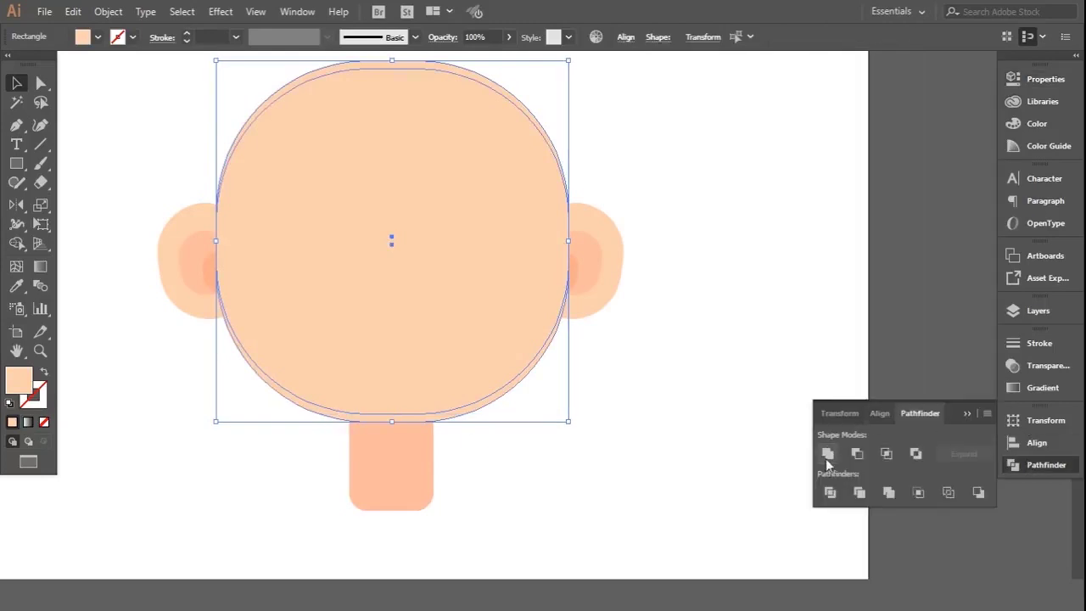
click(857, 453)
key(ctrl+z)
key(ctrl+minus)
key(ctrl+minus)
scroll(417, 306, down, 3)
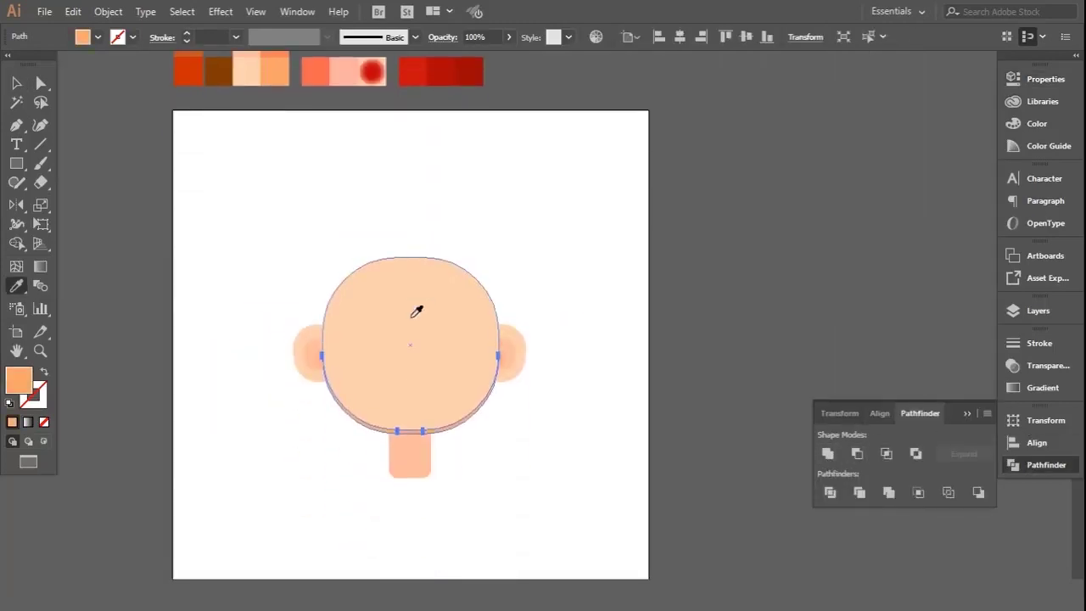
key(ctrl+shift+z)
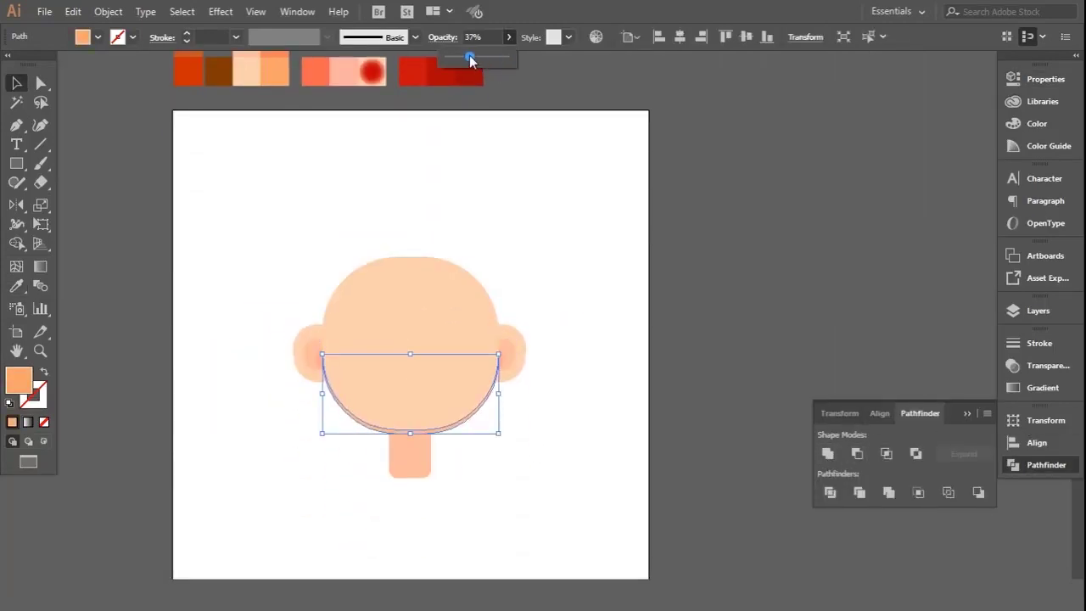
Step: Set the chin shadow crescent to 20% opacity and move a neck copy up
drag(471, 60, 469, 60)
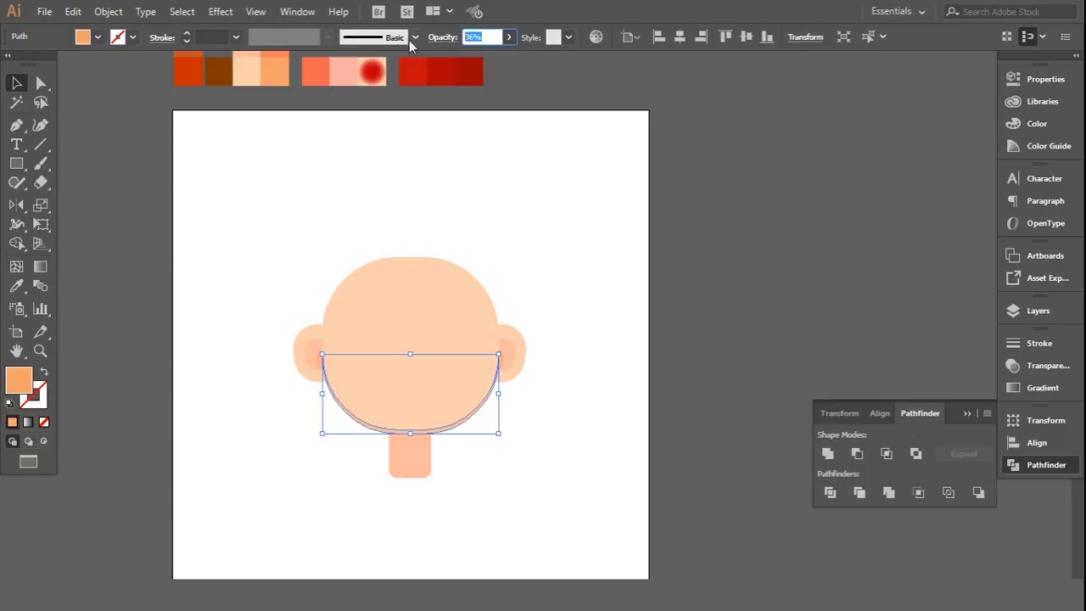
text(35)
key(Return)
click(485, 249)
key(ctrl+plus)
key(ctrl+plus)
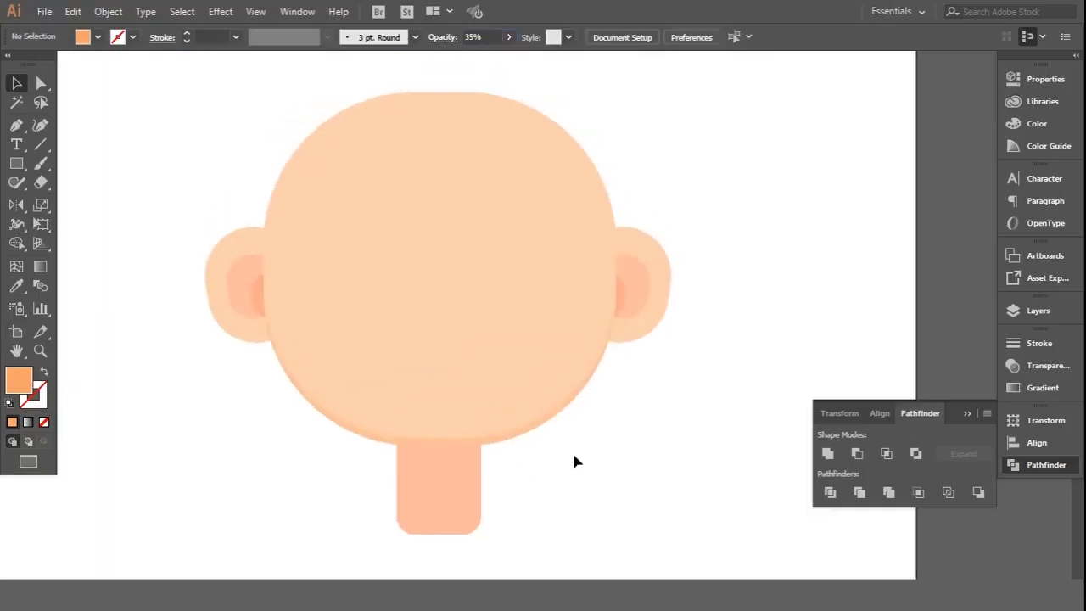
click(594, 356)
click(509, 37)
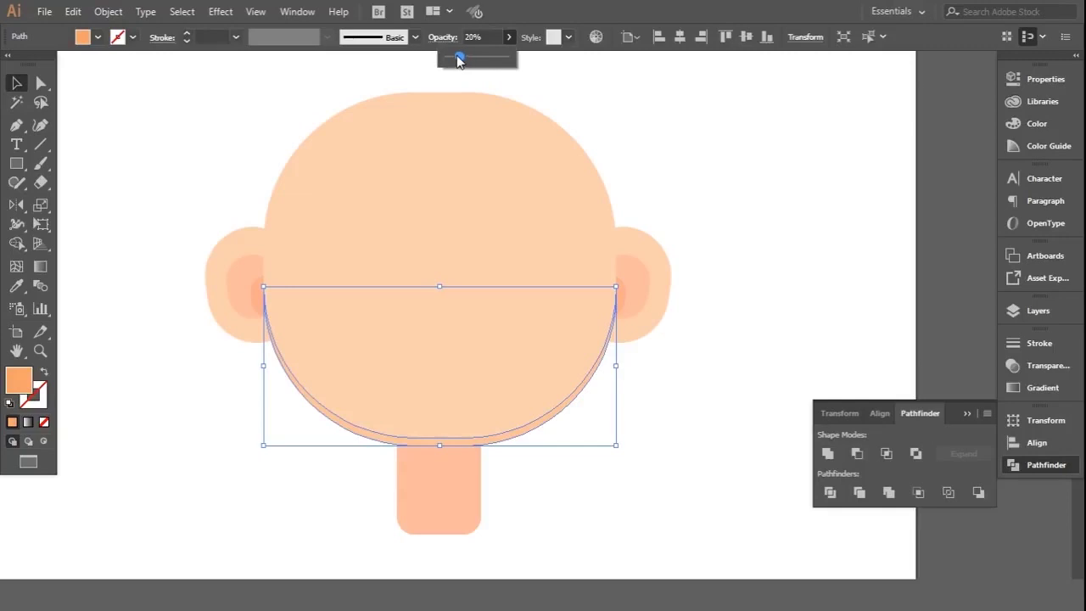
click(767, 129)
alt+scroll(657, 417, down, 2)
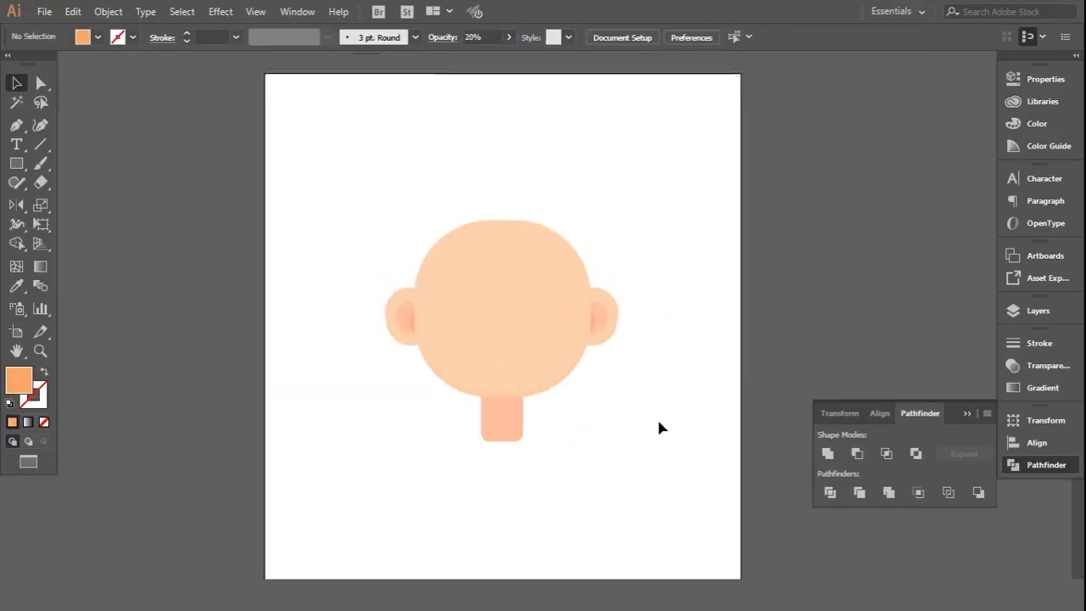
alt+scroll(491, 399, up, 2)
mouse_move(446, 412)
mouse_down()
mouse_move(454, 337)
mouse_move(428, 333)
mouse_move(454, 323)
mouse_move(431, 336)
mouse_up()
Step: Intersect the neck copy with the face to keep only their overlap
click(413, 268)
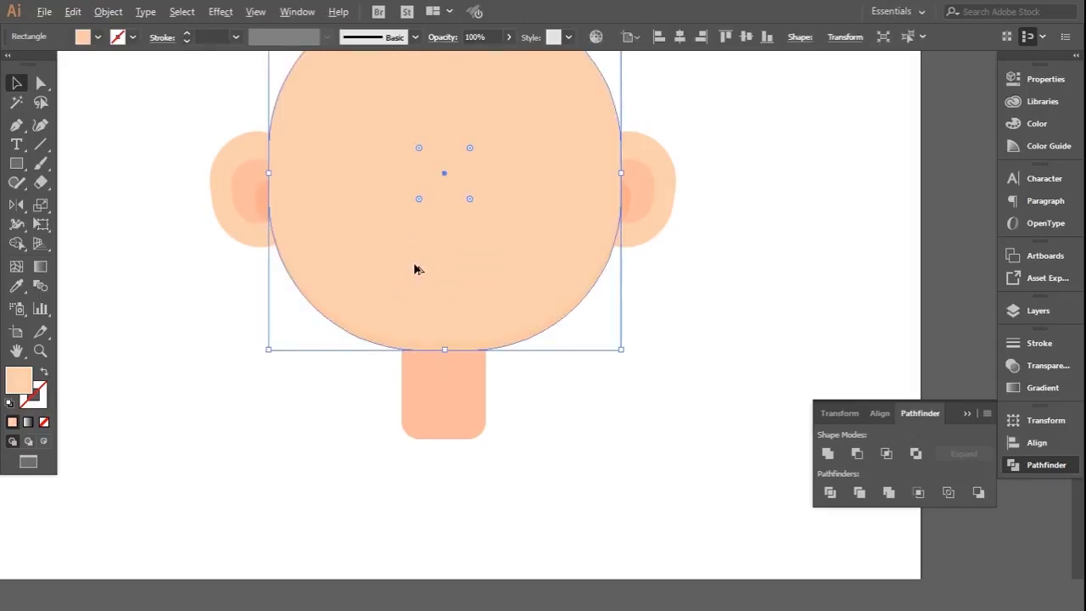
drag(416, 269, 417, 281)
click(577, 470)
click(458, 424)
shift+click(456, 300)
click(887, 453)
Step: Fill the overlap strip with orange sampled from the swatches
key(i)
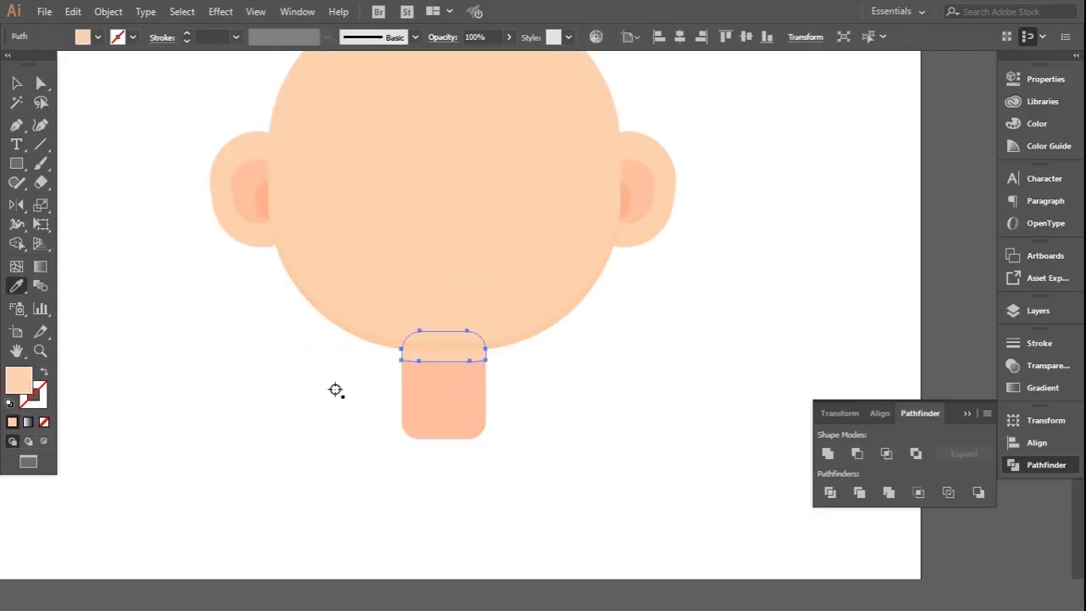
key(ctrl+minus)
click(250, 136)
scroll(364, 260, down, 2)
key(v)
click(461, 466)
key(super)
click(395, 504)
scroll(365, 484, up, 4)
Step: Send the orange strip behind the neck with Arrange > Send to Back
drag(376, 489, 427, 317)
right_click(427, 317)
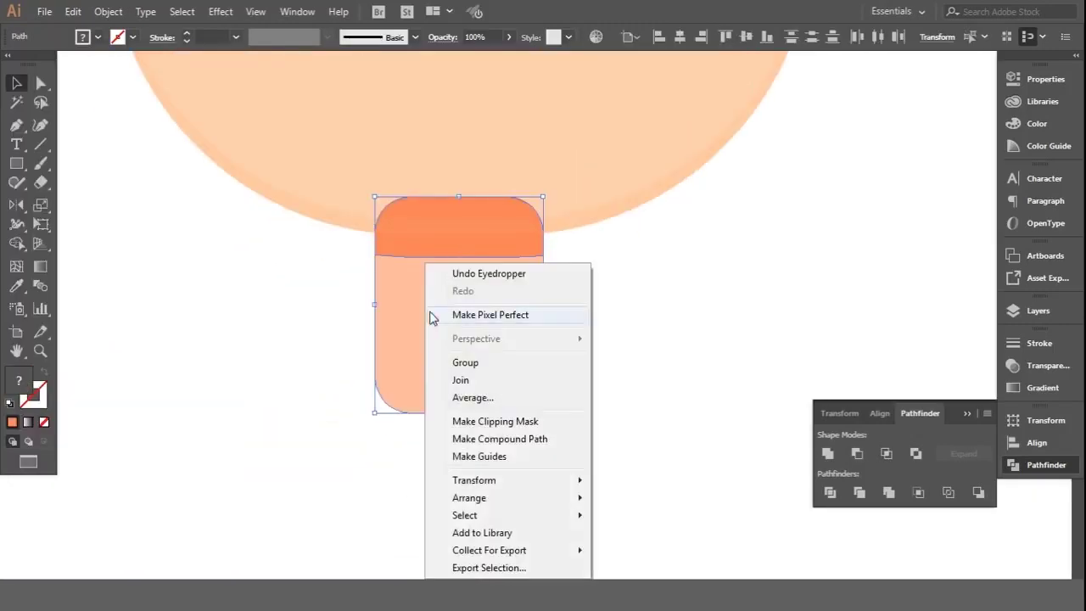
click(645, 556)
key(ctrl+minus)
click(250, 342)
key(ctrl+minus)
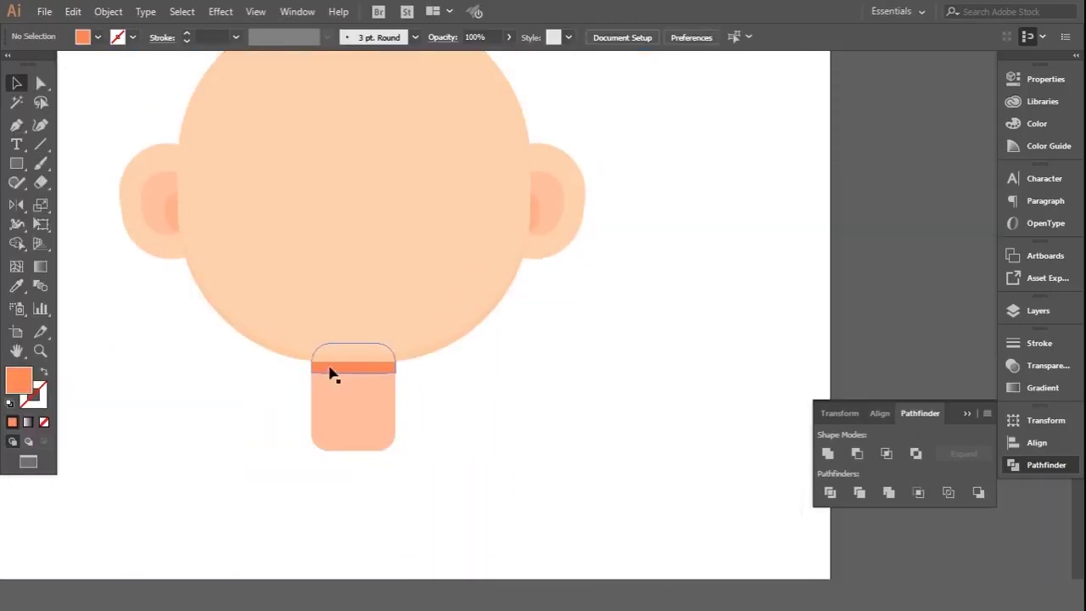
Step: Fade the orange neck strip's opacity to about 29%
click(332, 375)
click(508, 37)
drag(506, 58, 465, 59)
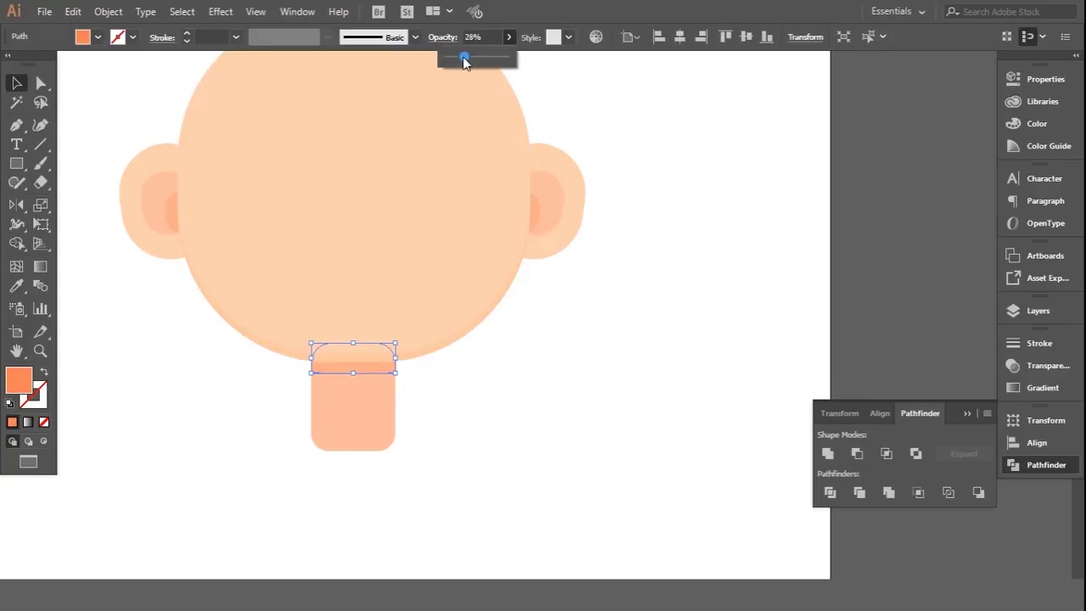
click(570, 350)
key(ctrl+minus)
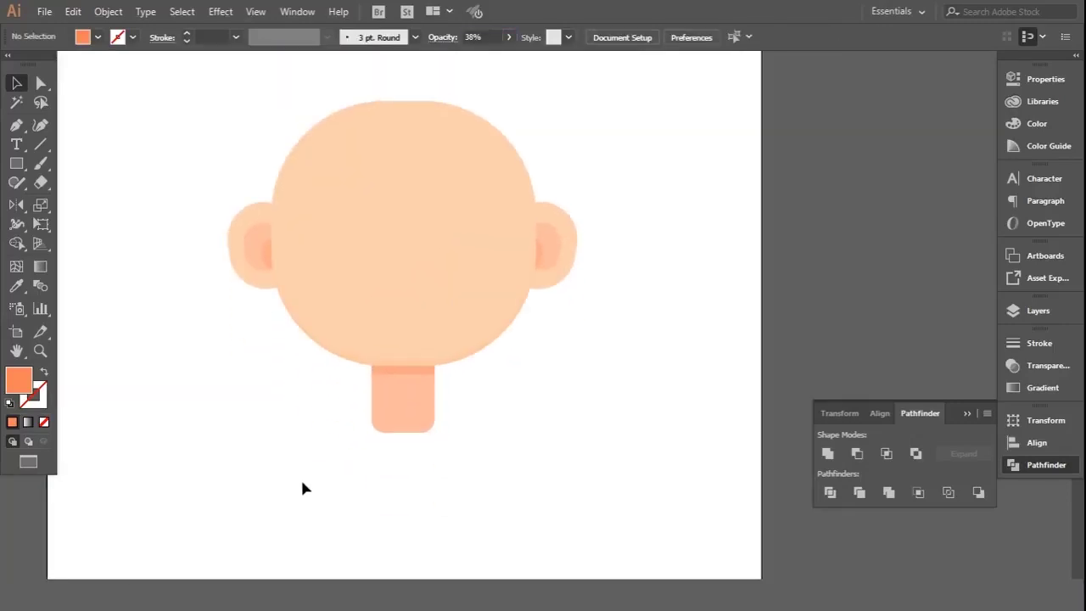
Step: Pick the Rounded Rectangle tool and start a shape with exact dimensions
click(16, 163)
drag(13, 163, 68, 182)
click(580, 270)
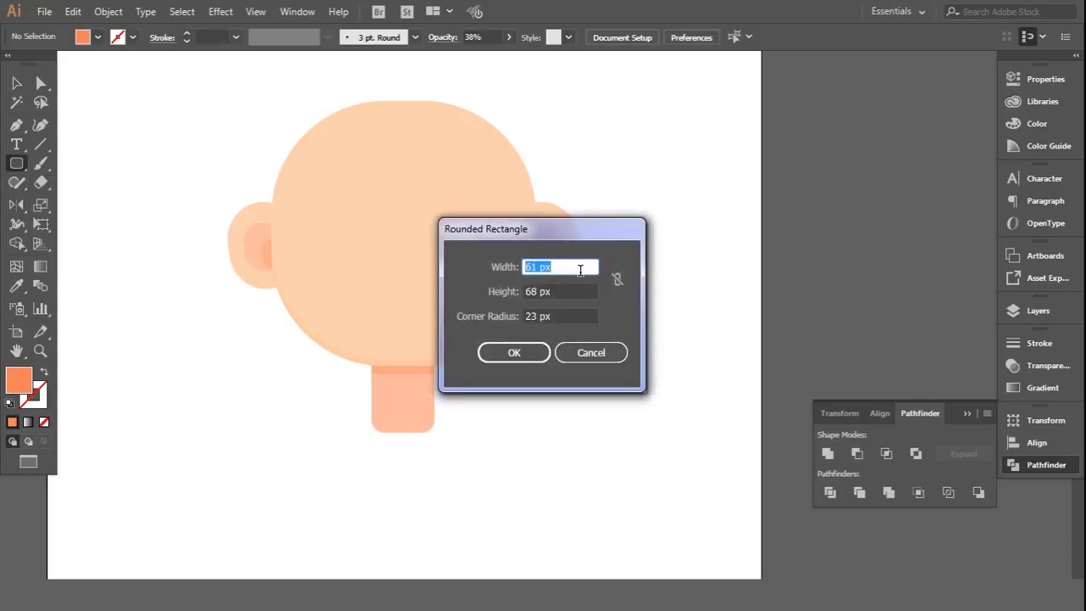
Step: Cancel the rounded rectangle entry and set the neck width to 34 px
click(608, 359)
click(391, 424)
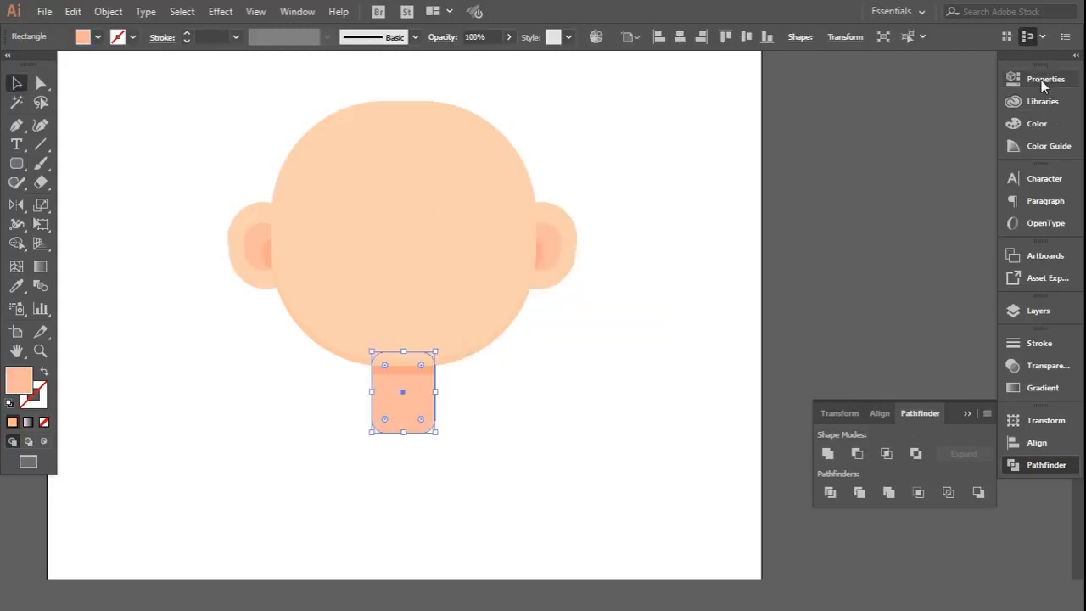
click(1041, 79)
click(975, 201)
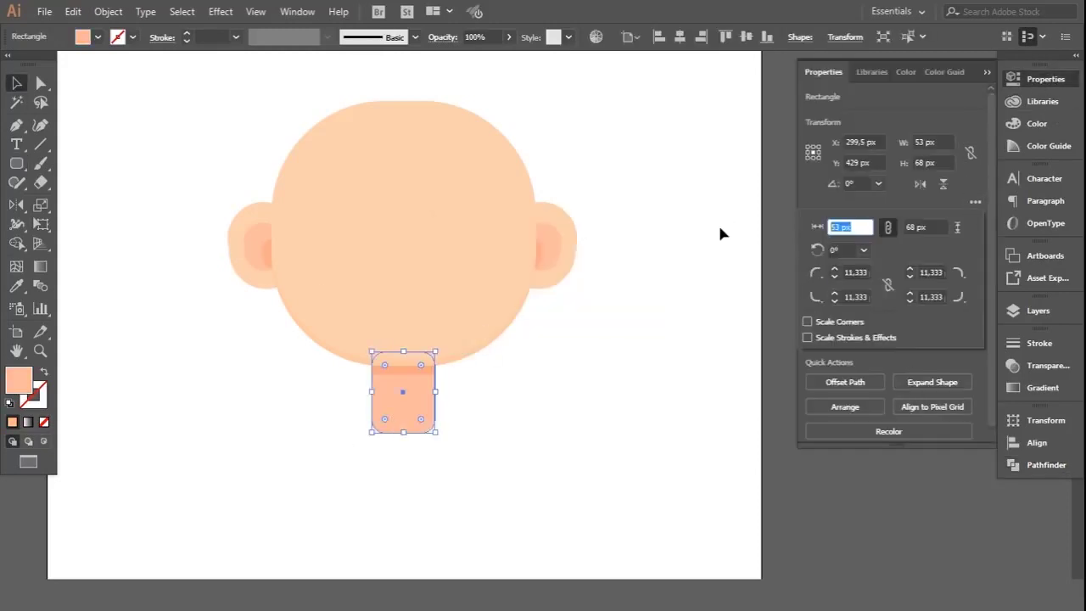
text(34)
key(Tab)
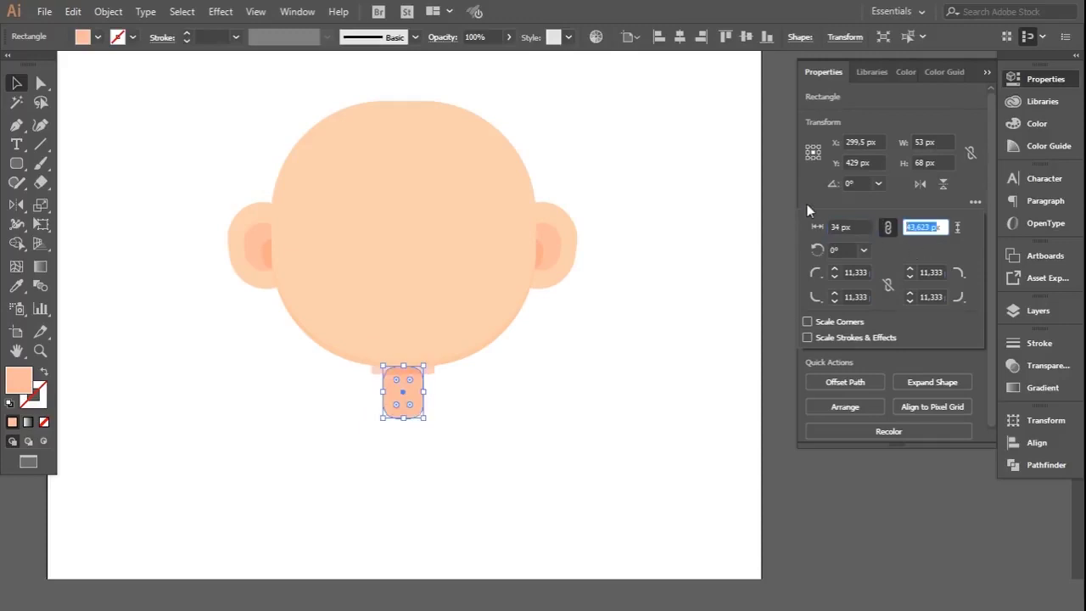
key(Return)
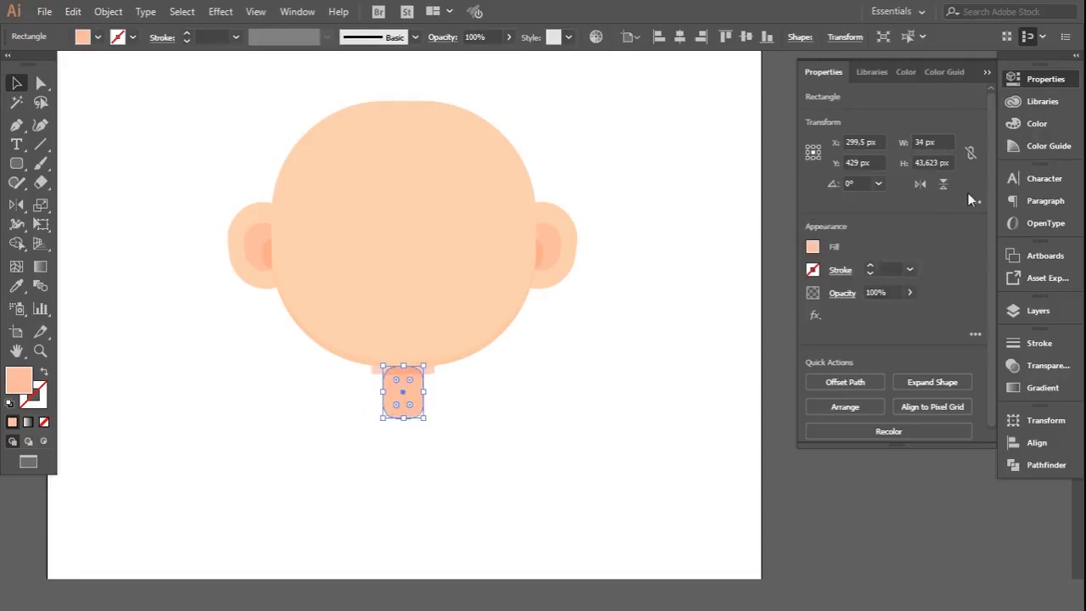
Step: Change the neck's height value to 6 in the Transform options
click(974, 201)
click(923, 226)
text(6)
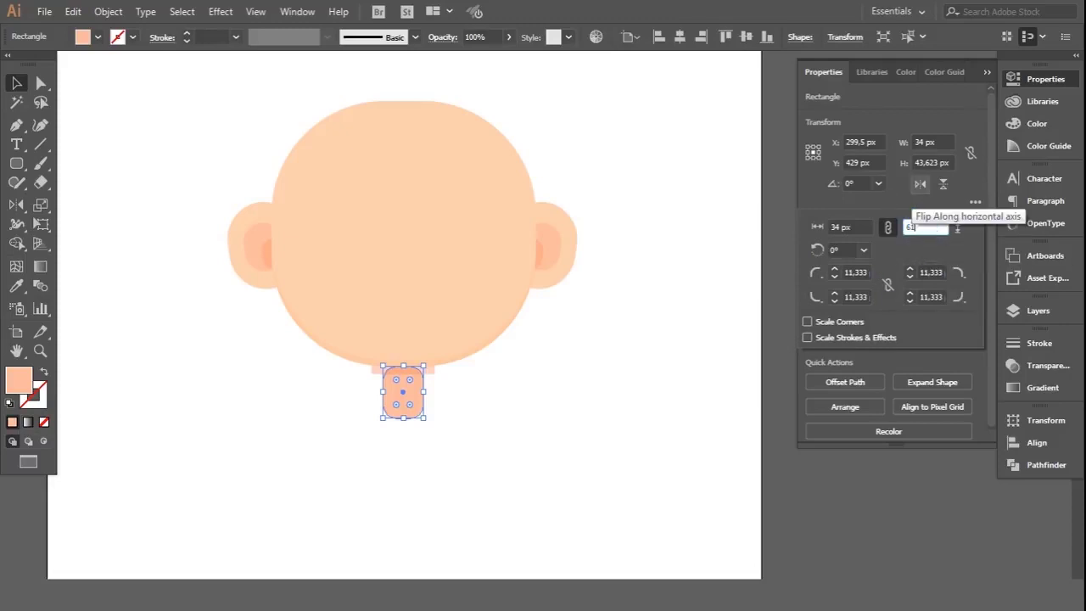
key(Return)
click(520, 426)
Step: Try a 61 px width on the shadow strip, then undo it
scroll(345, 353, up, 2)
scroll(344, 353, up, 3)
click(402, 348)
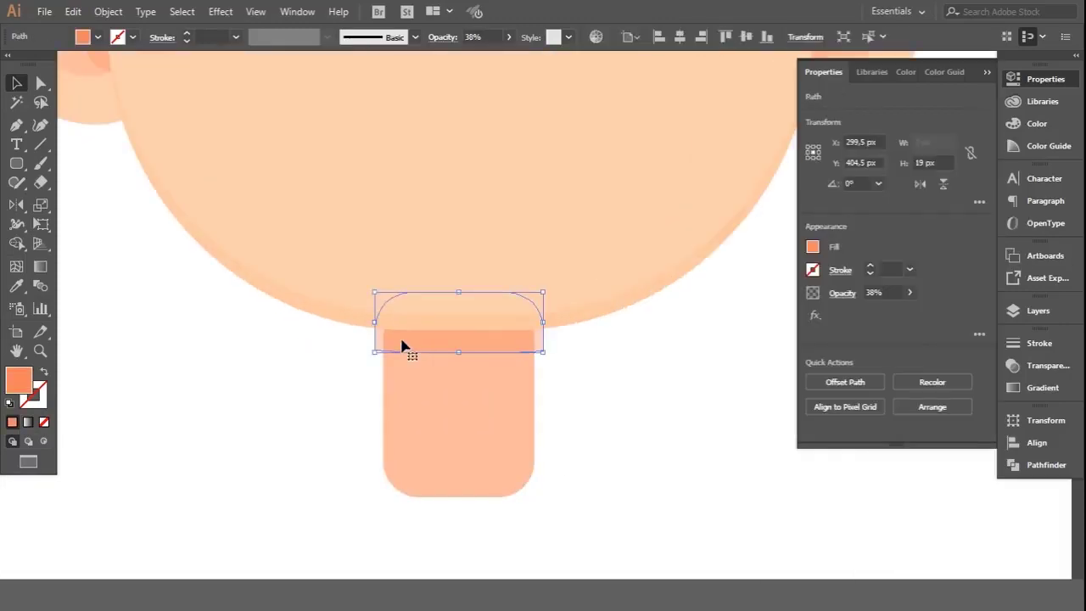
scroll(402, 348, up, 2)
click(933, 162)
click(932, 142)
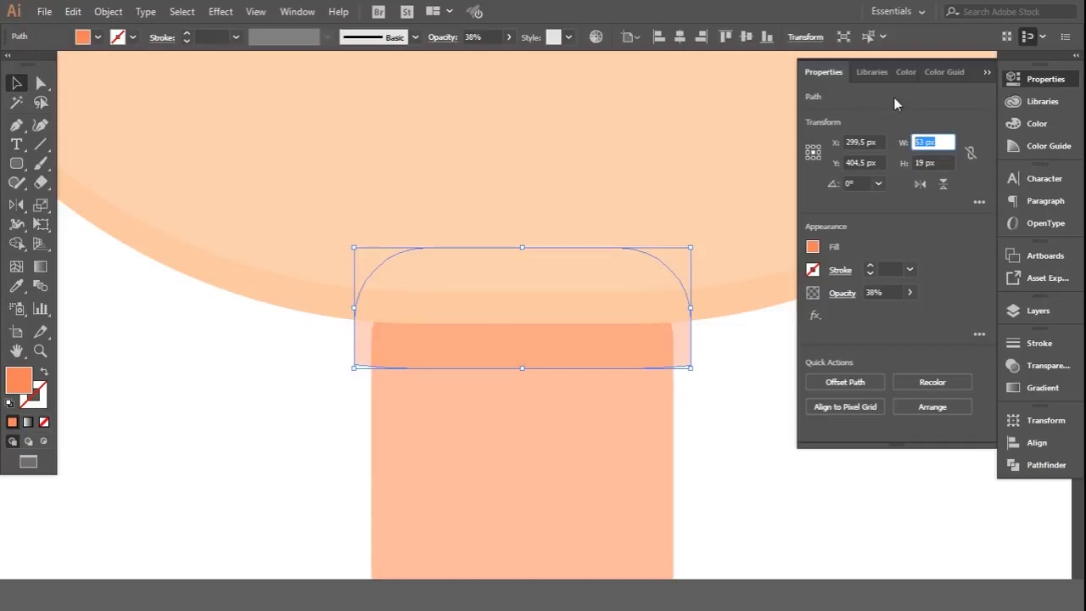
text(61)
key(Return)
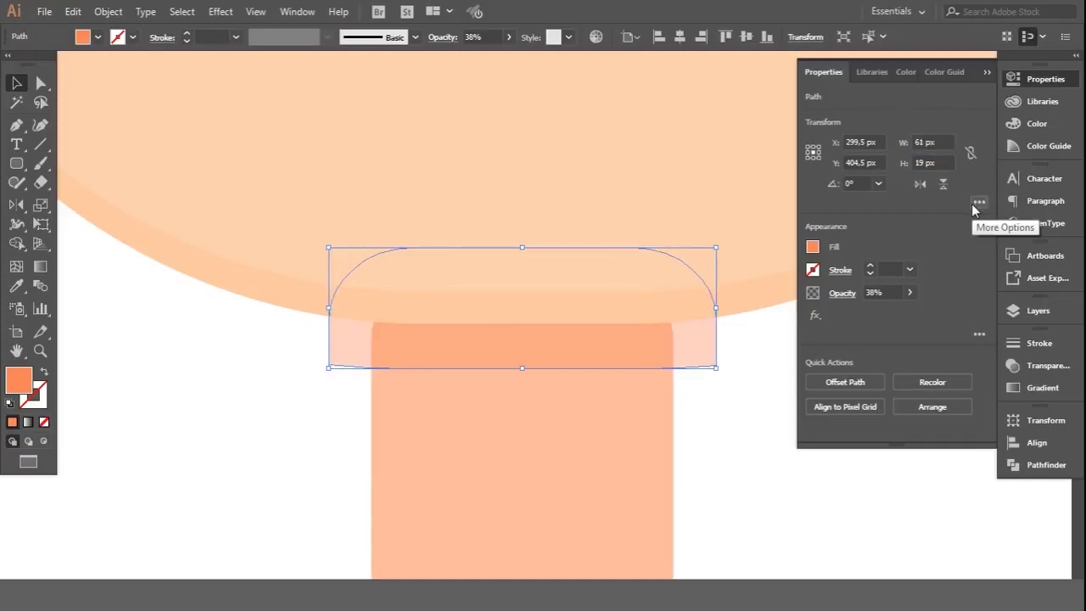
key(ctrl+z)
click(979, 203)
key(Escape)
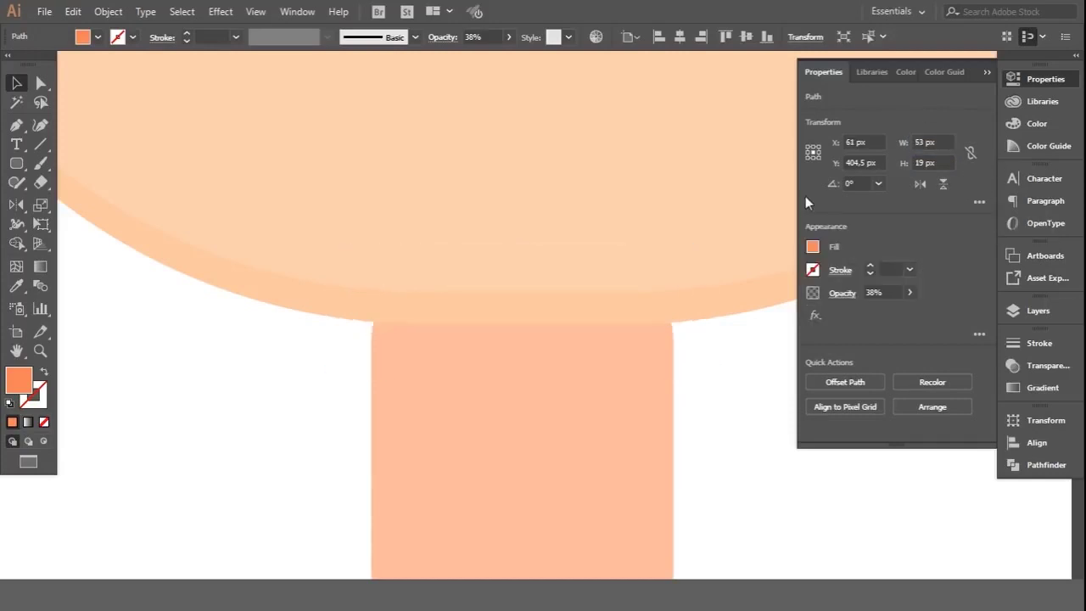
Step: Narrow the shadow strip from its right side and check it against the neck
scroll(661, 346, up, 1)
drag(702, 294, 679, 293)
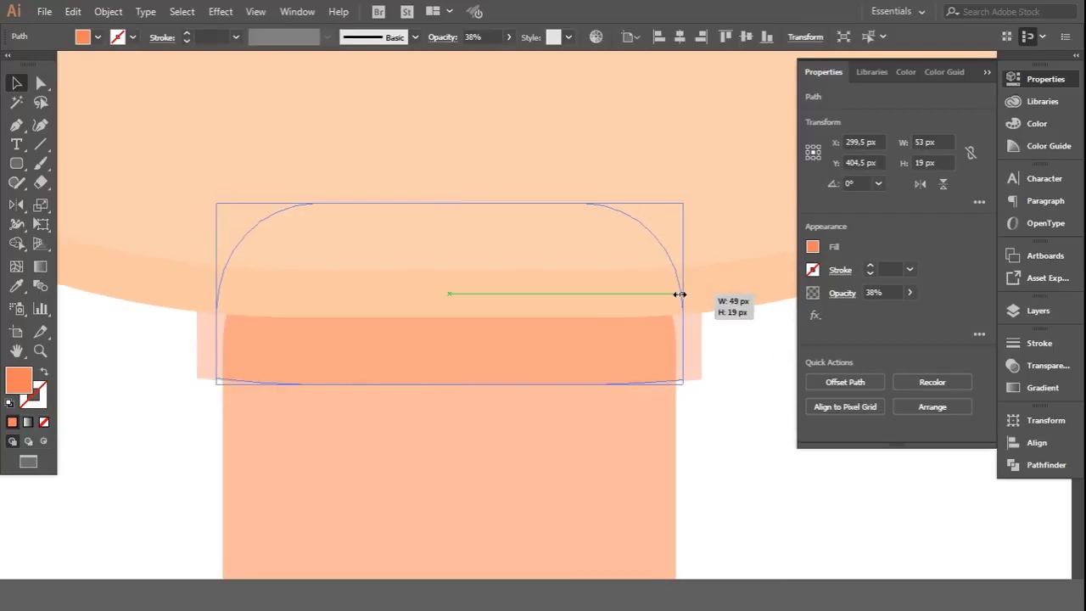
click(728, 483)
scroll(636, 382, up, 2)
scroll(763, 467, down, 2)
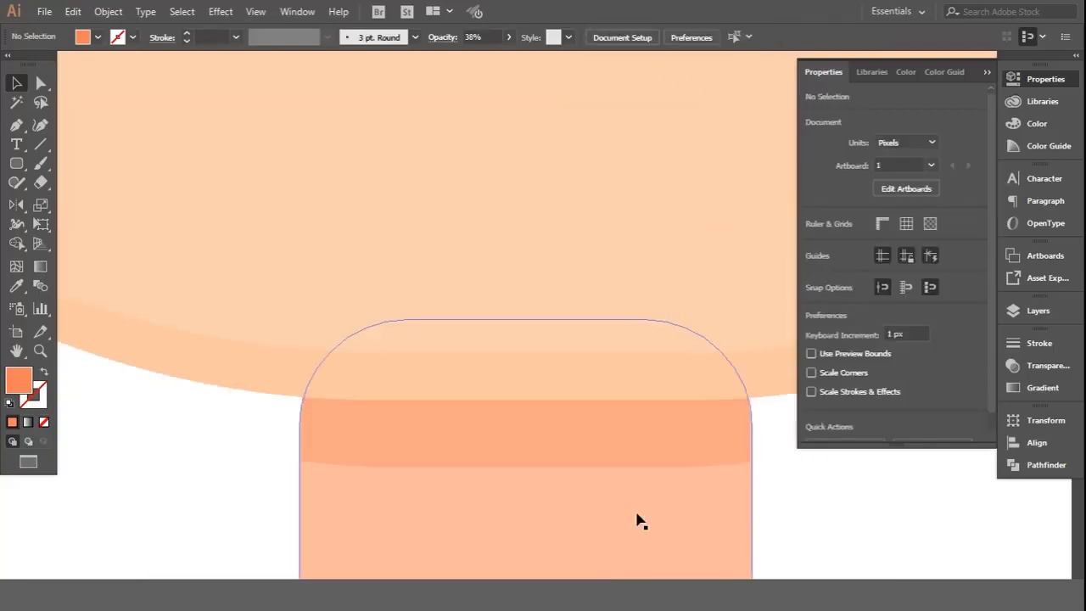
click(637, 516)
key(ctrl+shift+a)
scroll(732, 460, up, 2)
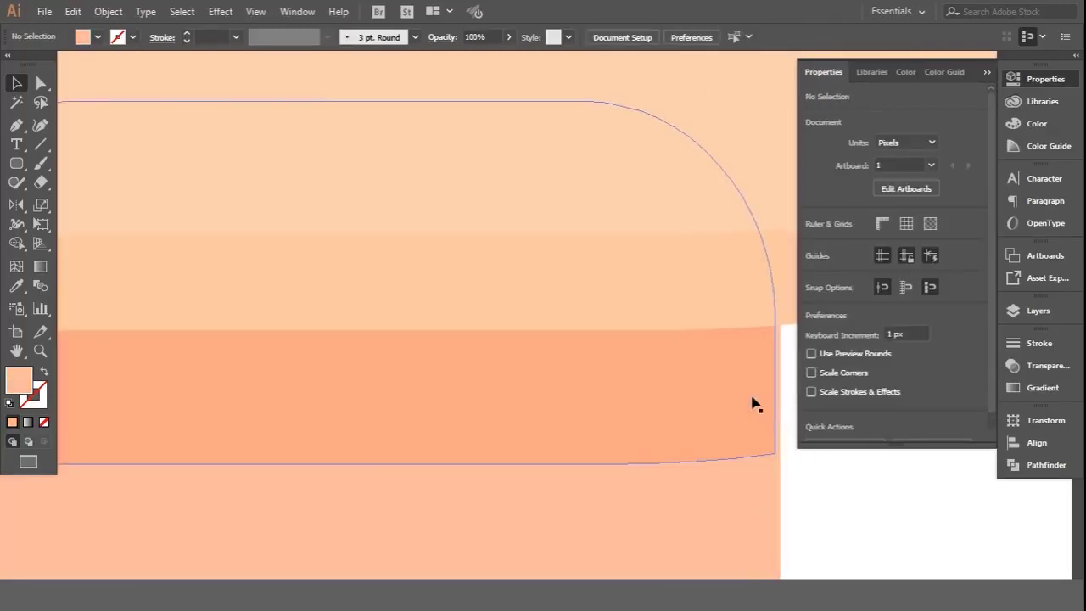
Step: Adjust the shadow strip's edge to fit the neck width at 47 × 19 px
click(771, 281)
click(297, 11)
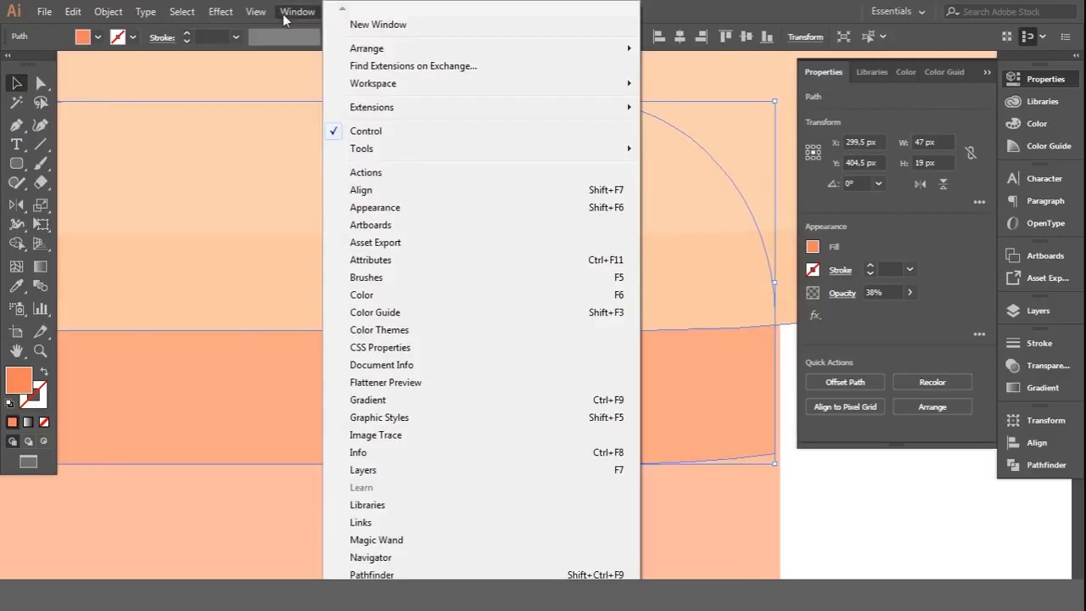
key(Escape)
drag(775, 281, 780, 282)
click(863, 453)
scroll(681, 363, down, 3)
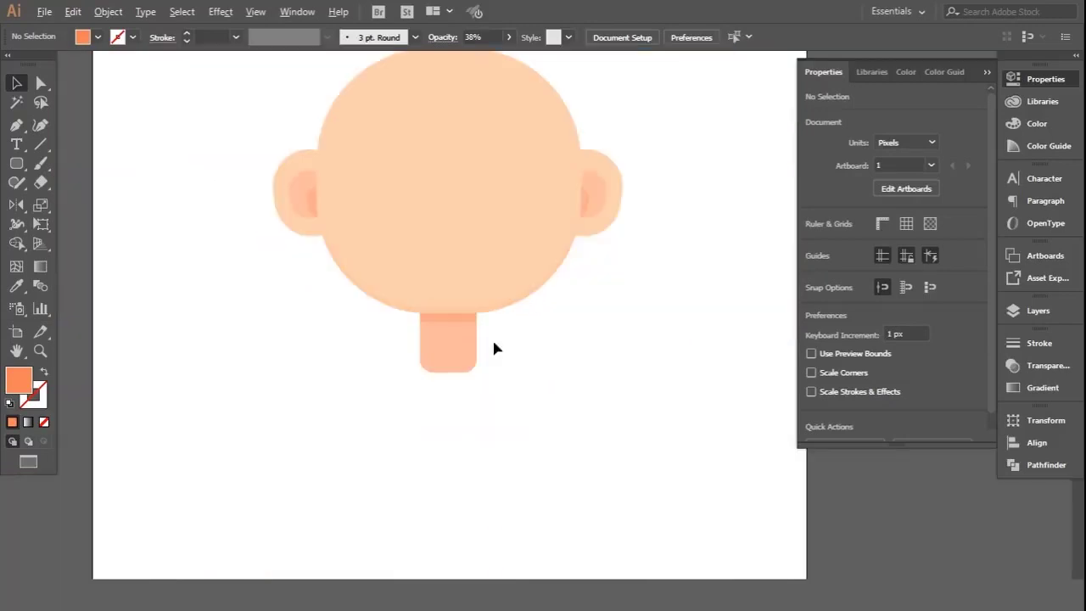
click(225, 268)
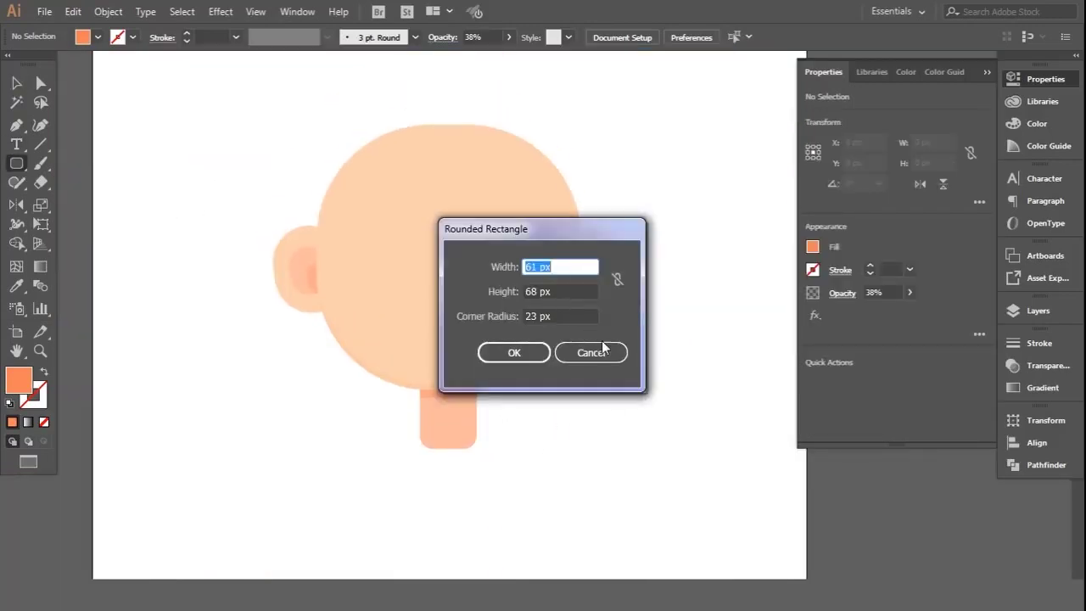
Step: Create a 61 × 68 px rounded shape with corner radius 3
key(Tab)
key(Tab)
text(3)
key(Return)
key(v)
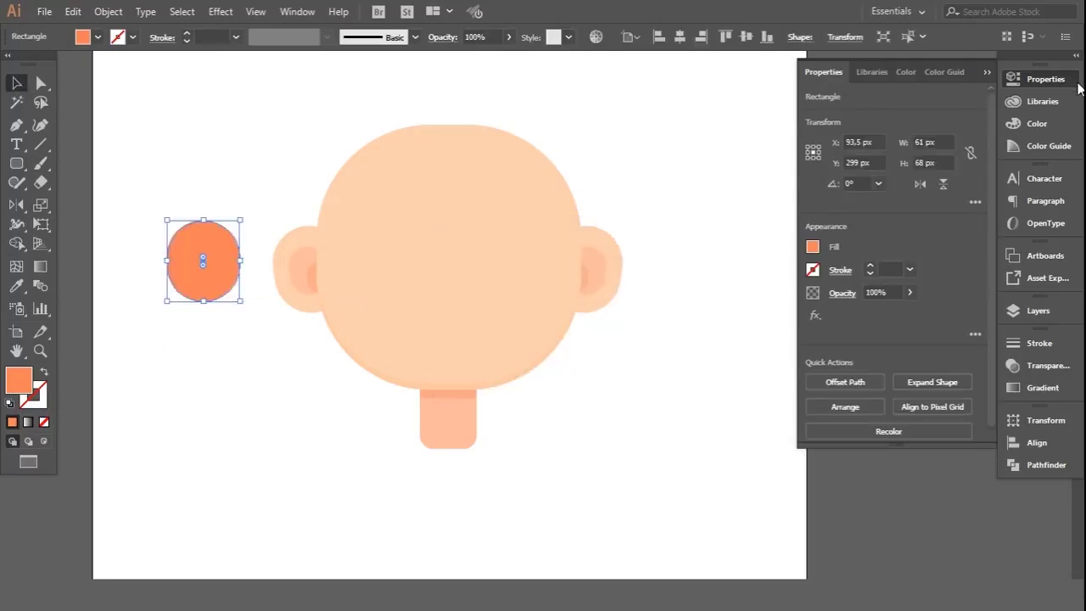
Step: Fill the new shape white and place it on the upper left of the face
click(1049, 146)
click(1037, 123)
click(828, 179)
drag(185, 253, 382, 229)
click(255, 162)
click(428, 251)
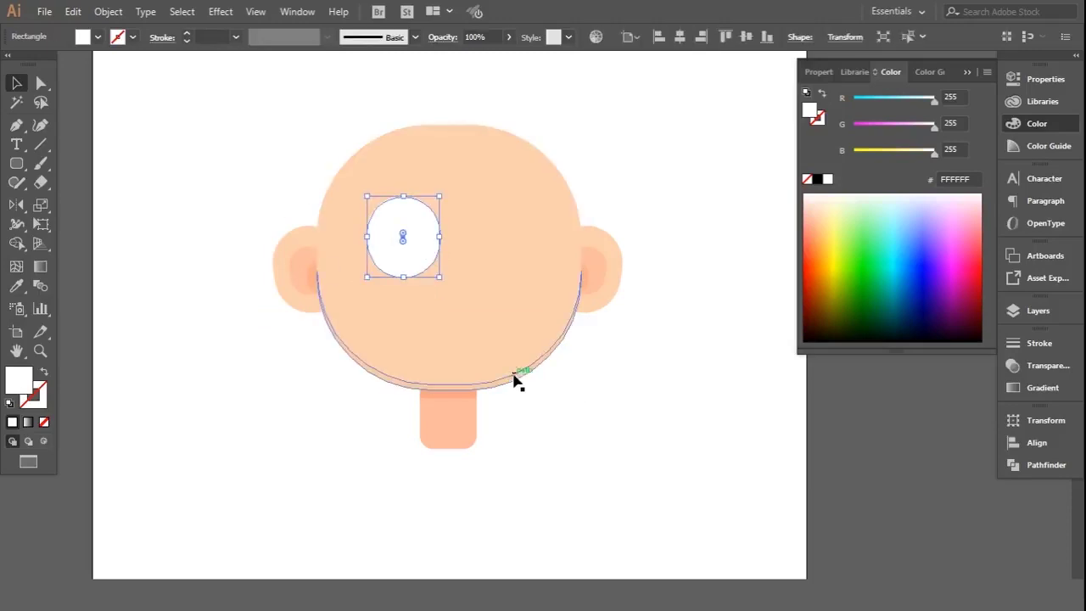
click(87, 149)
Step: Create a 33.5 × 37 px rounded shape and move it inside the eye white
click(511, 222)
text(33.5)
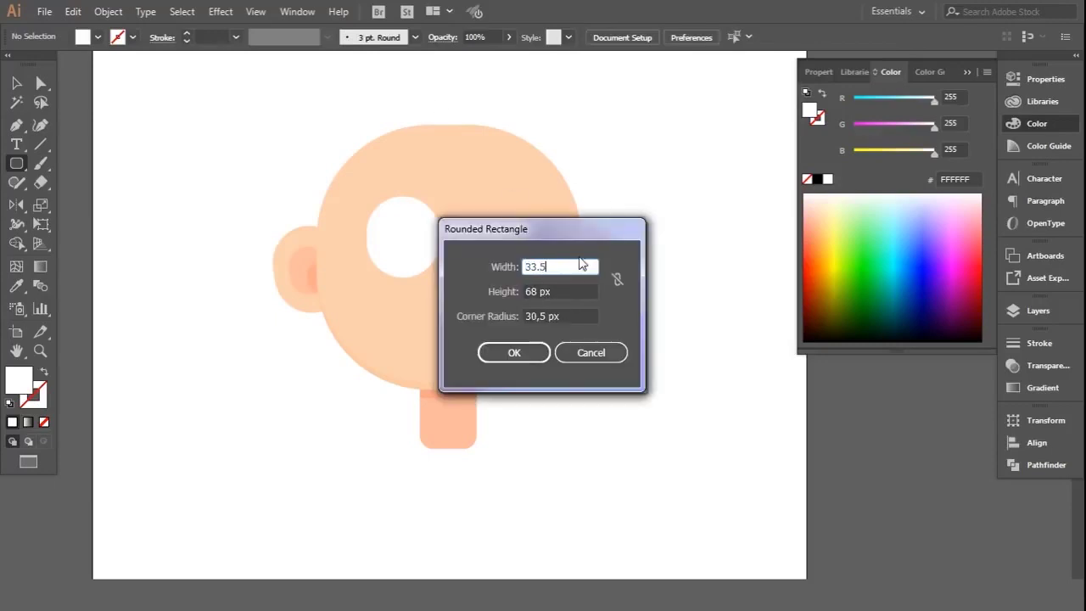
key(Tab)
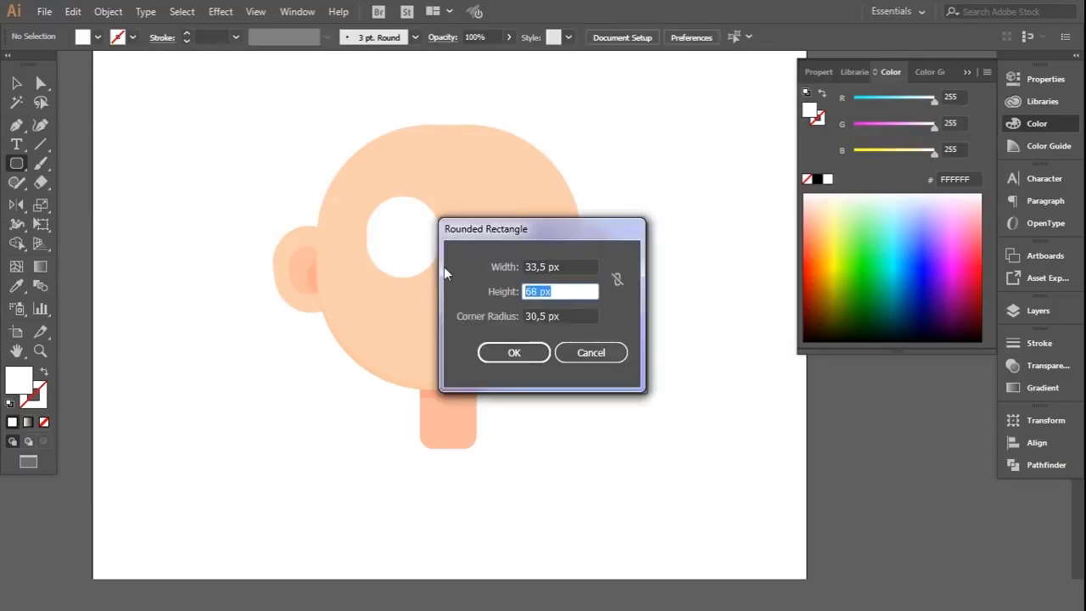
text(37)
key(Return)
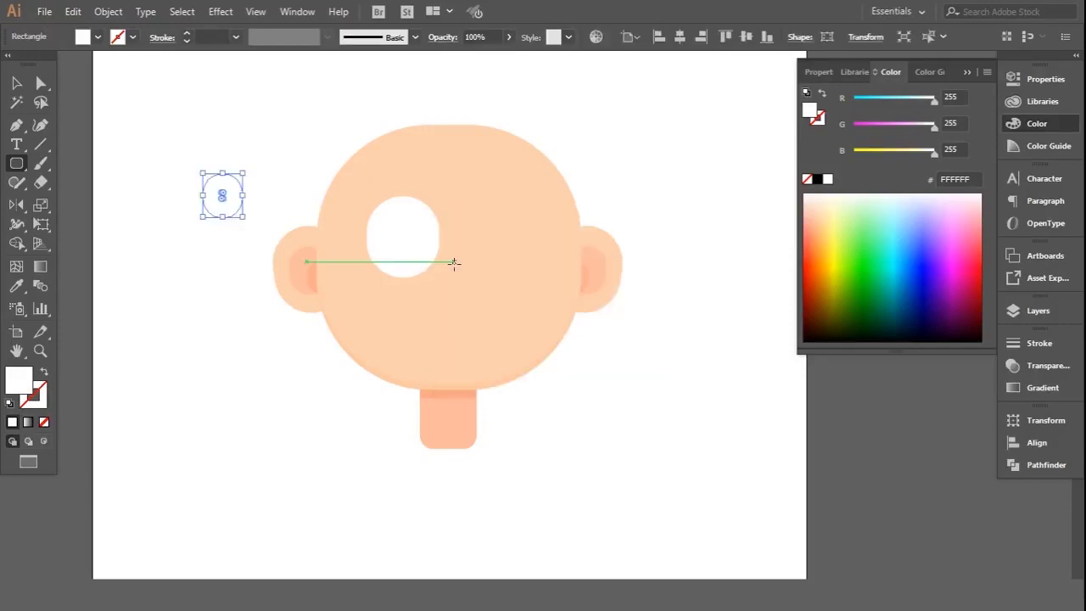
click(16, 83)
drag(222, 195, 403, 238)
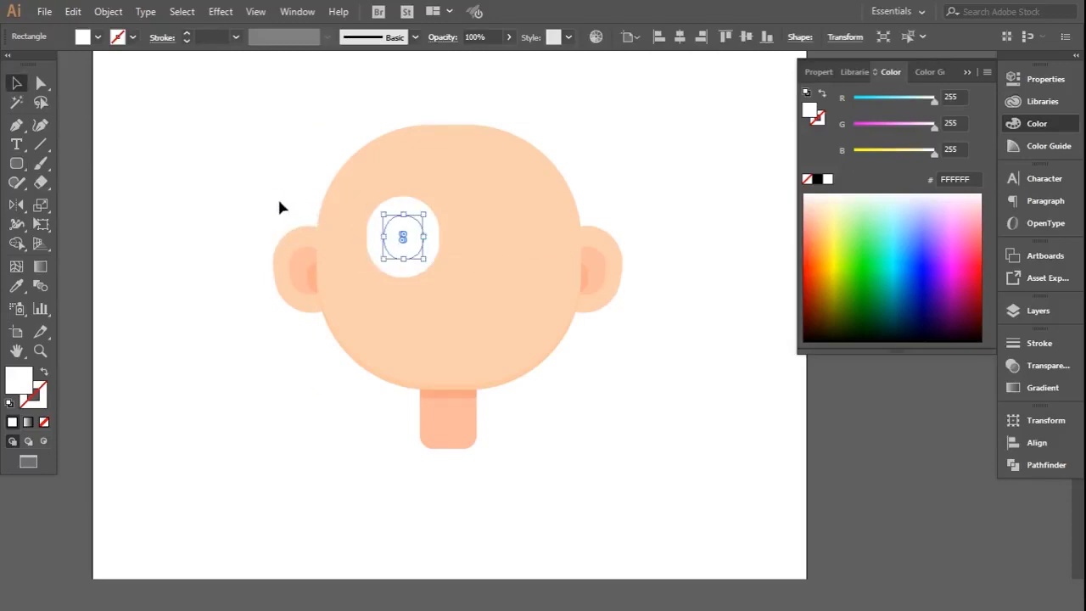
Step: Fill the inner shape with the brown swatch to make the iris
scroll(281, 191, up, 3)
key(i)
scroll(281, 192, up, 3)
click(204, 136)
key(v)
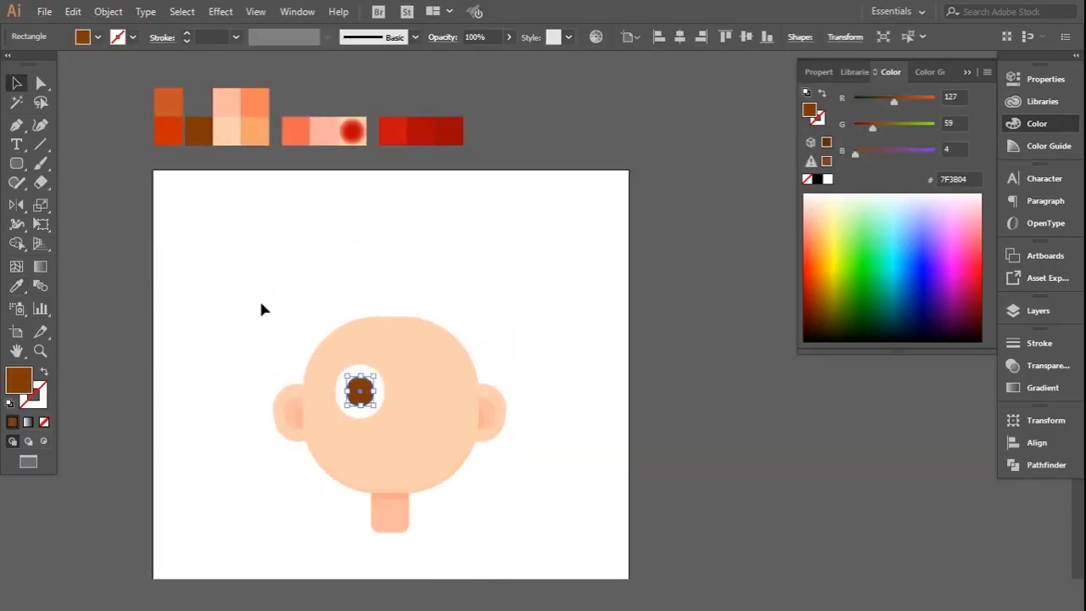
click(262, 308)
key(ctrl+plus)
key(ctrl+plus)
click(395, 351)
click(337, 247)
click(344, 272)
Step: Draw an 18 px circle with the Ellipse tool and place it over the iris
click(77, 192)
drag(16, 163, 76, 200)
click(395, 349)
key(Tab)
text(18)
key(Return)
key(v)
mouse_move(422, 390)
mouse_down()
mouse_move(393, 362)
mouse_move(405, 345)
mouse_up()
Step: Fill the pupil circle with near-black #0C0C0C
click(817, 179)
click(1037, 124)
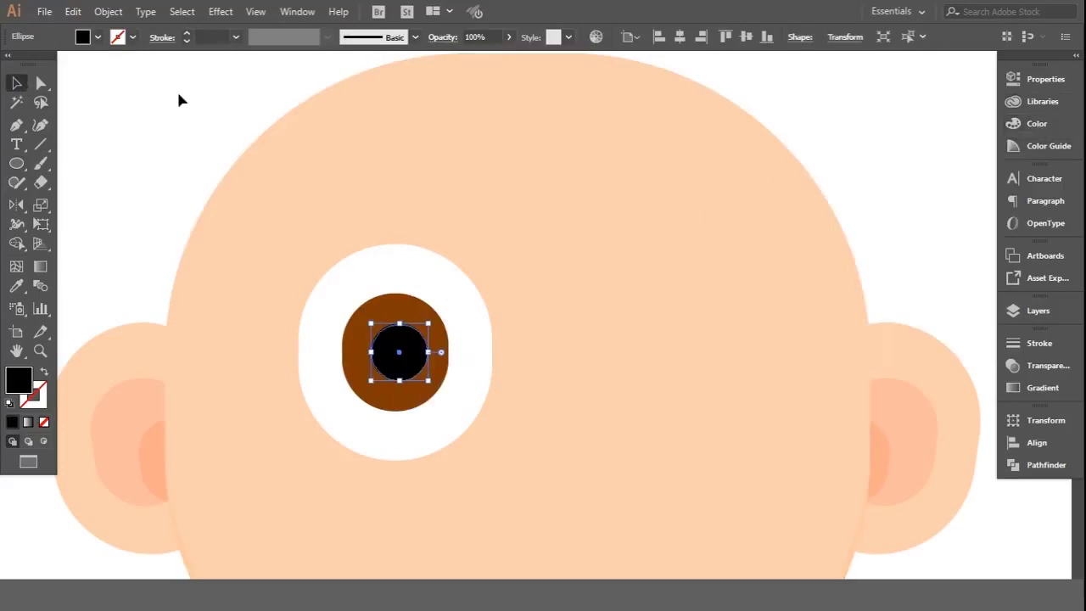
double_click(20, 380)
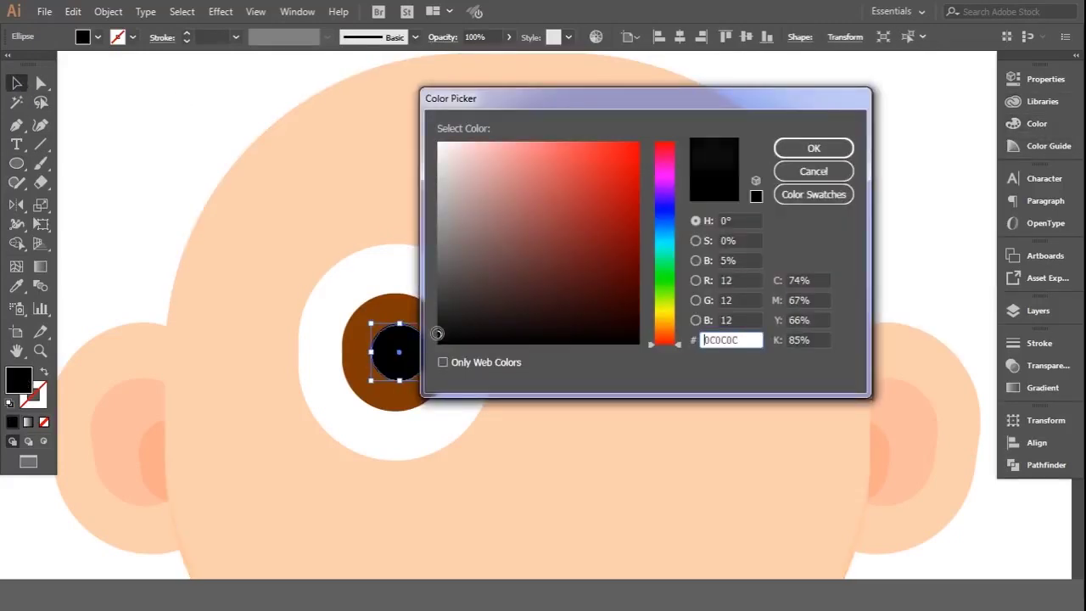
click(814, 148)
click(195, 152)
Step: Centre the near-black pupil within the brown iris
key(ctrl+minus)
key(ctrl+plus)
key(ctrl+plus)
drag(351, 272, 356, 281)
key(ctrl+minus)
click(124, 237)
key(ctrl+minus)
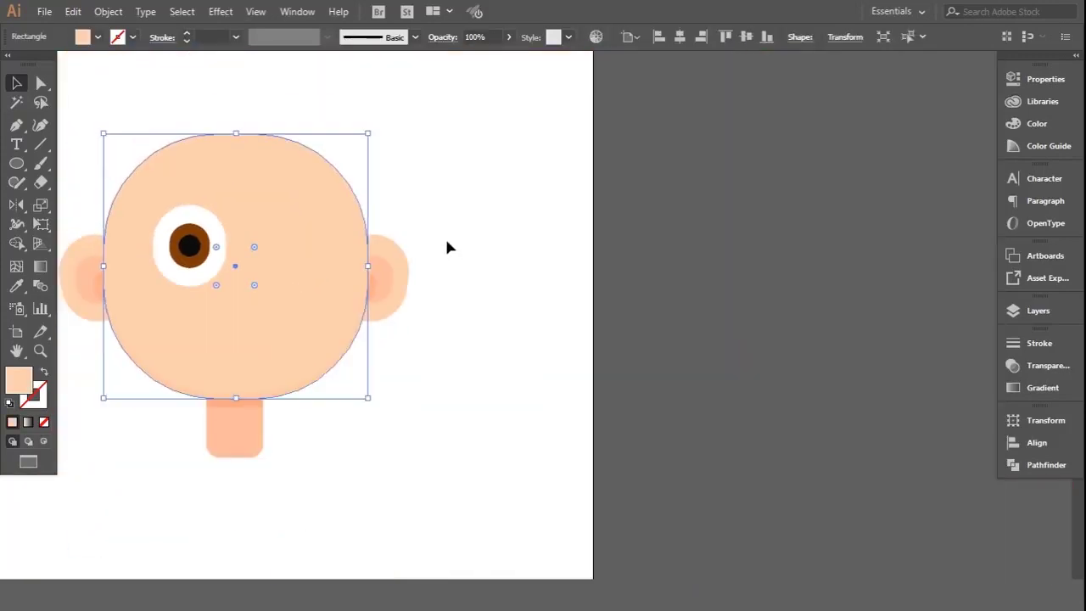
Step: Cut a crescent from the top of the eye white with an offset copy and Pathfinder Minus Front
click(448, 247)
scroll(260, 223, up, 2)
scroll(280, 272, up, 2)
scroll(293, 212, up, 2)
click(305, 213)
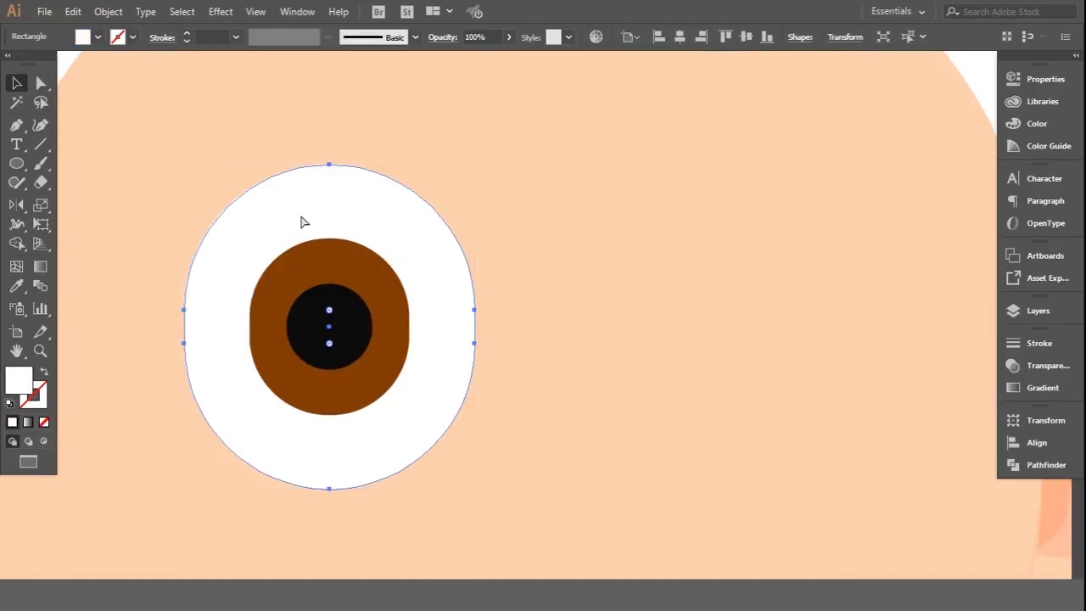
drag(299, 204, 307, 169)
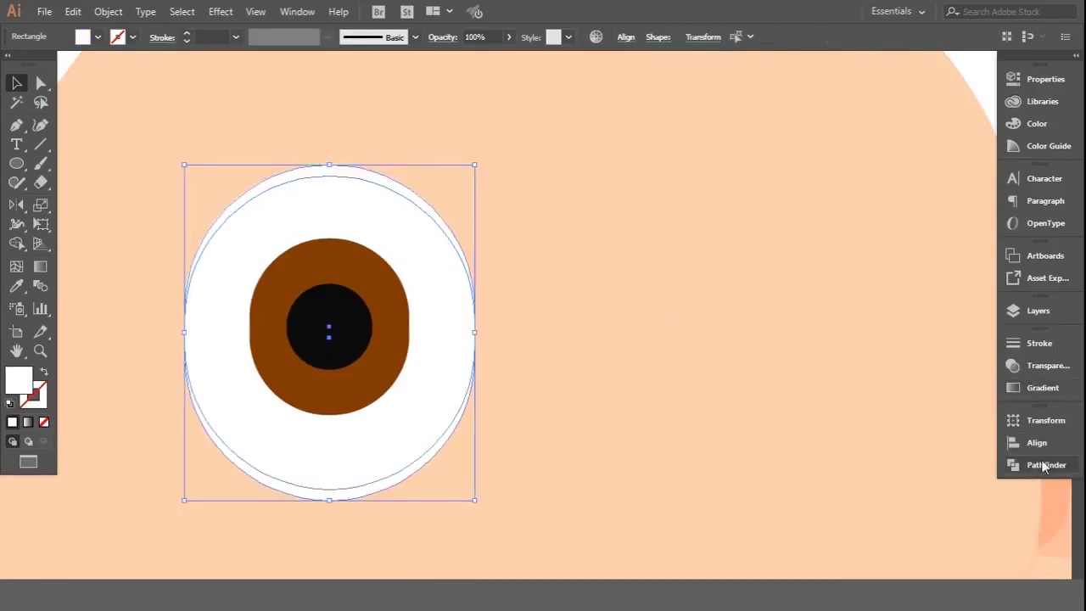
click(1047, 465)
click(857, 454)
Step: Switch the colour sliders to CMYK to recolour the crescent
click(1031, 123)
click(987, 71)
click(934, 150)
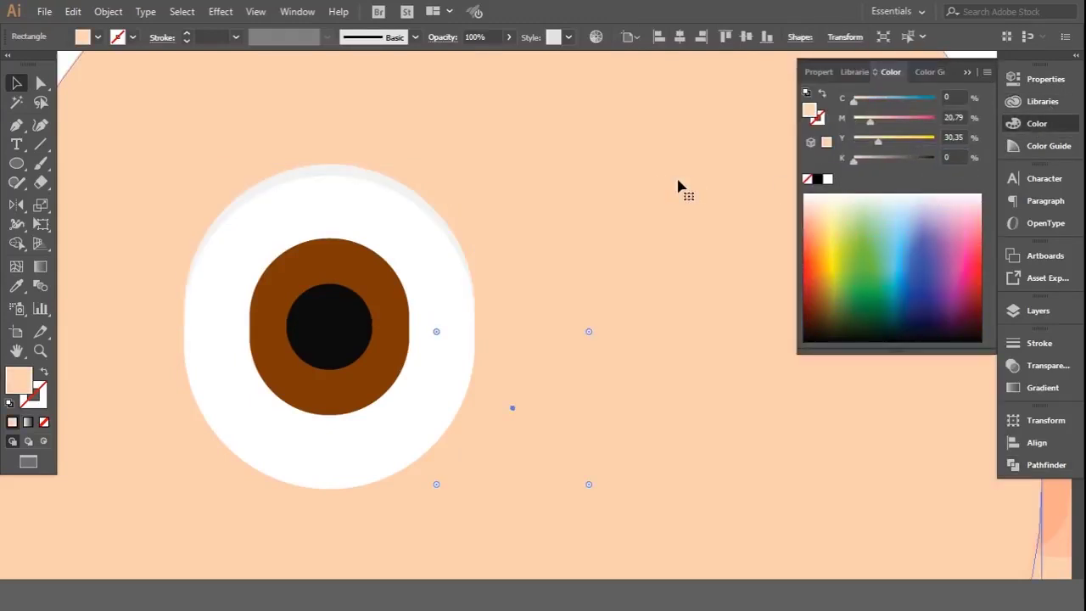
scroll(459, 194, up, 2)
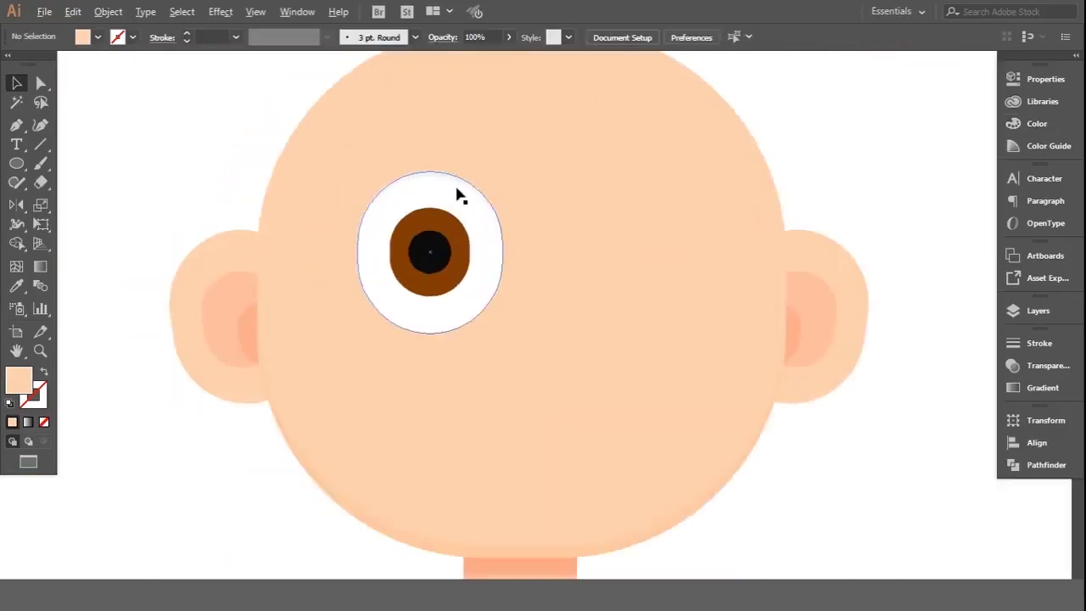
scroll(422, 242, up, 3)
Step: Group the brown iris, pupil and eye white into one eye
click(422, 242)
shift+click(454, 284)
shift+click(382, 155)
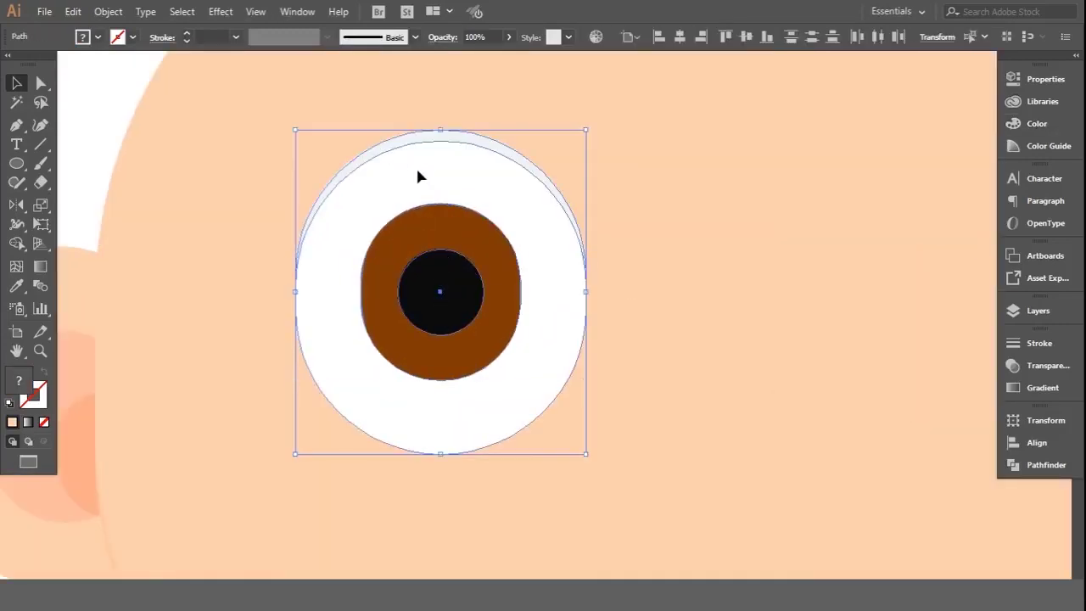
key(ctrl+g)
Step: Copy the eye to the right, then delete that copy and nudge the remaining eye slightly left
scroll(267, 222, down, 3)
drag(339, 213, 536, 227)
key(ctrl+shift+a)
scroll(424, 212, down, 2)
scroll(297, 182, down, 1)
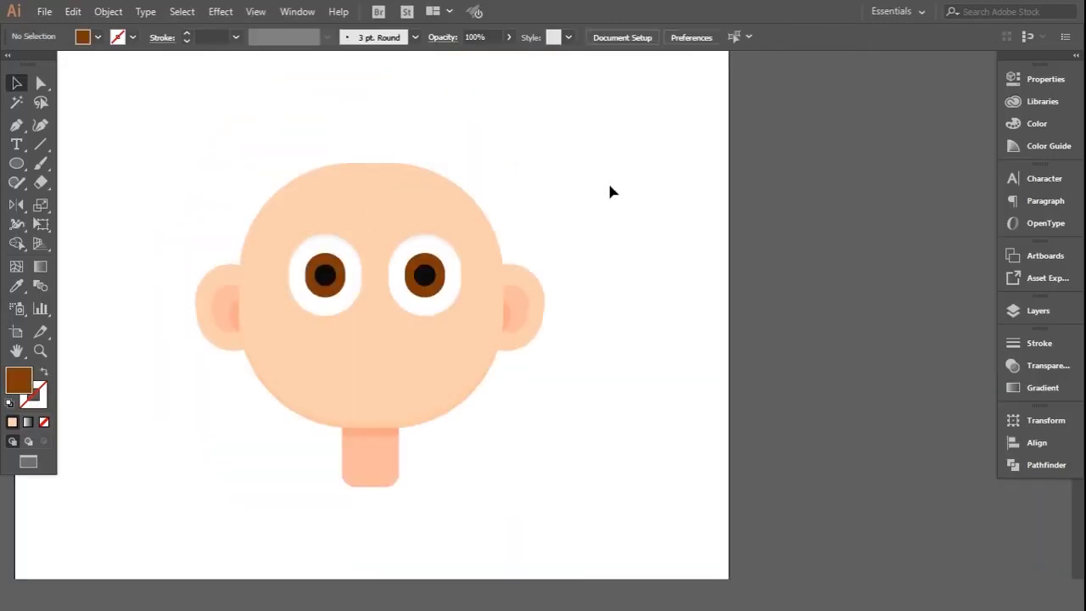
scroll(402, 332, up, 2)
click(442, 271)
key(Delete)
click(244, 263)
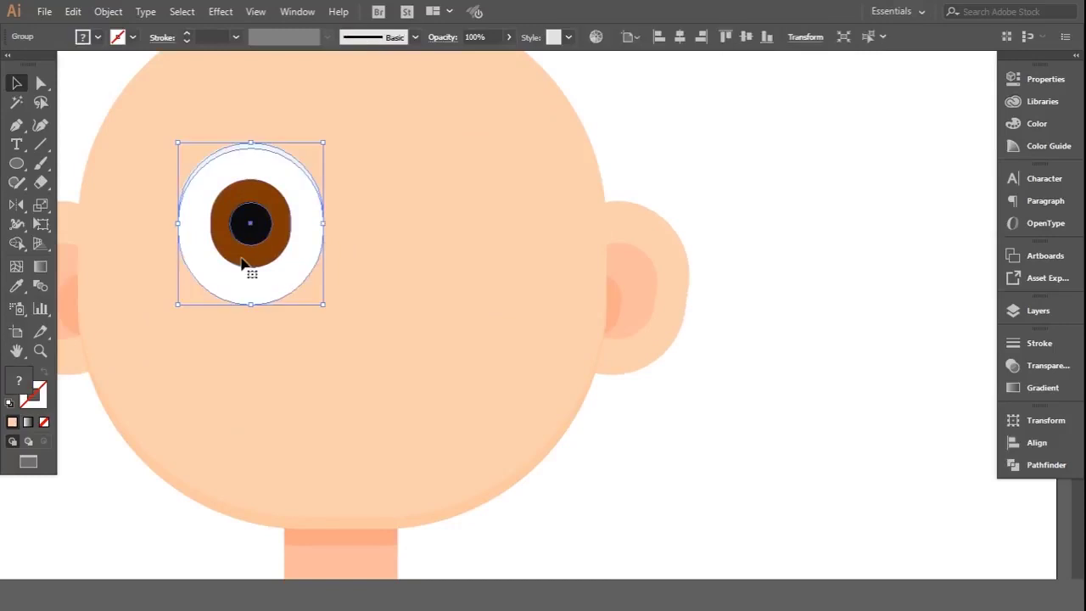
key(Left)
key(Left)
click(670, 156)
scroll(254, 230, up, 1)
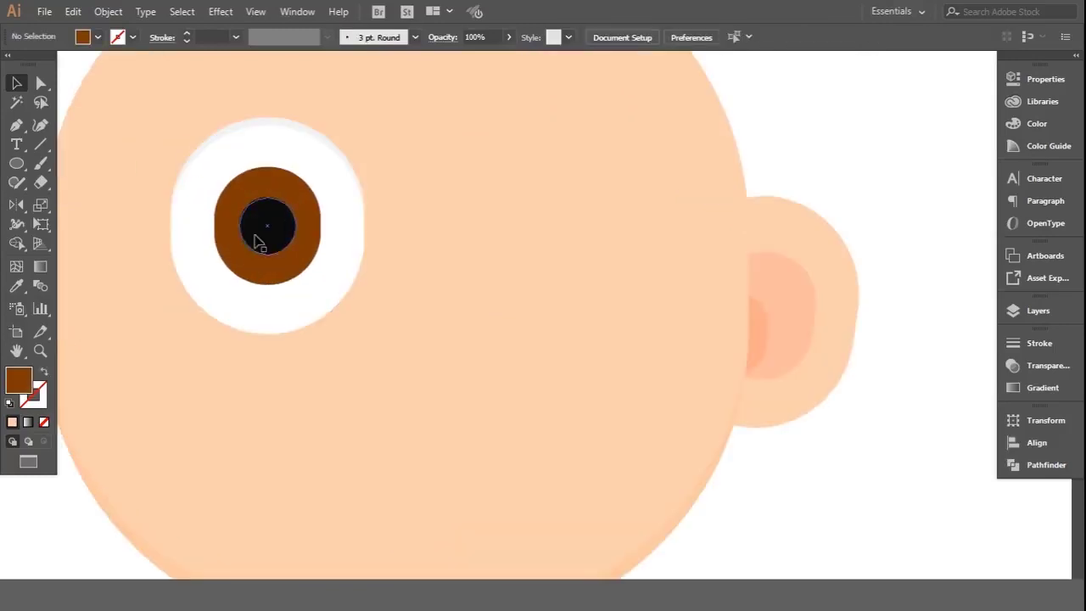
Step: Inside the eye group, draw a small circle in the eye and fill it white
double_click(254, 230)
scroll(215, 196, up, 2)
drag(346, 202, 370, 230)
click(1045, 132)
click(814, 175)
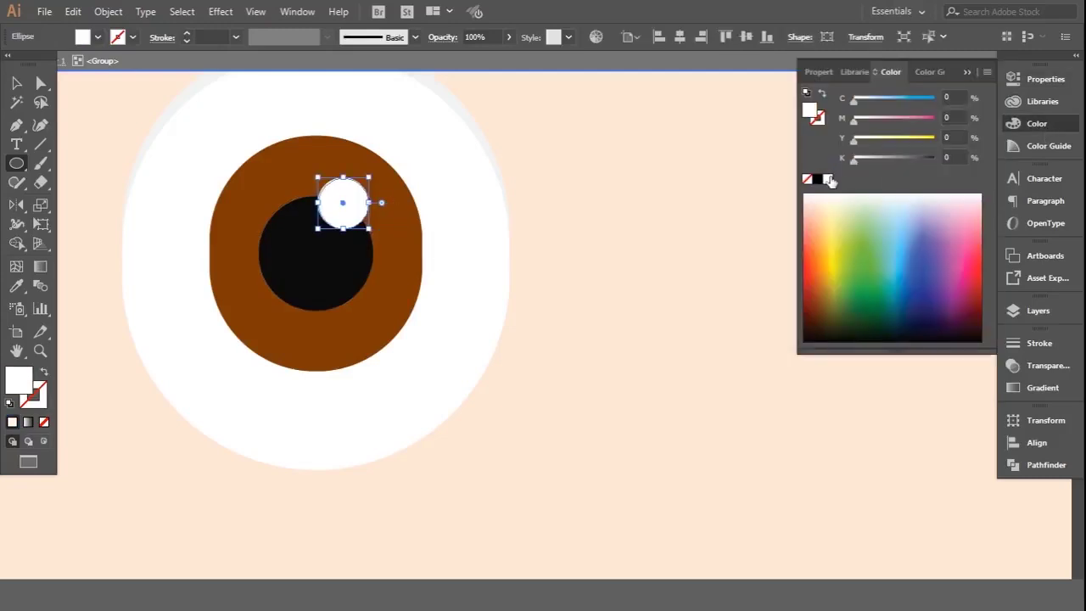
click(1037, 124)
Step: Duplicate the white circle down and to the right as a smaller highlight, nudged into place
scroll(304, 192, up, 2)
key(v)
mouse_move(388, 246)
mouse_down()
mouse_move(433, 315)
mouse_move(460, 311)
mouse_up()
key(Right)
key(Right)
key(Left)
key(Up)
key(Down)
click(761, 212)
Step: Lower the large highlight's opacity and set the small highlight to 93% opacity
click(426, 217)
click(509, 36)
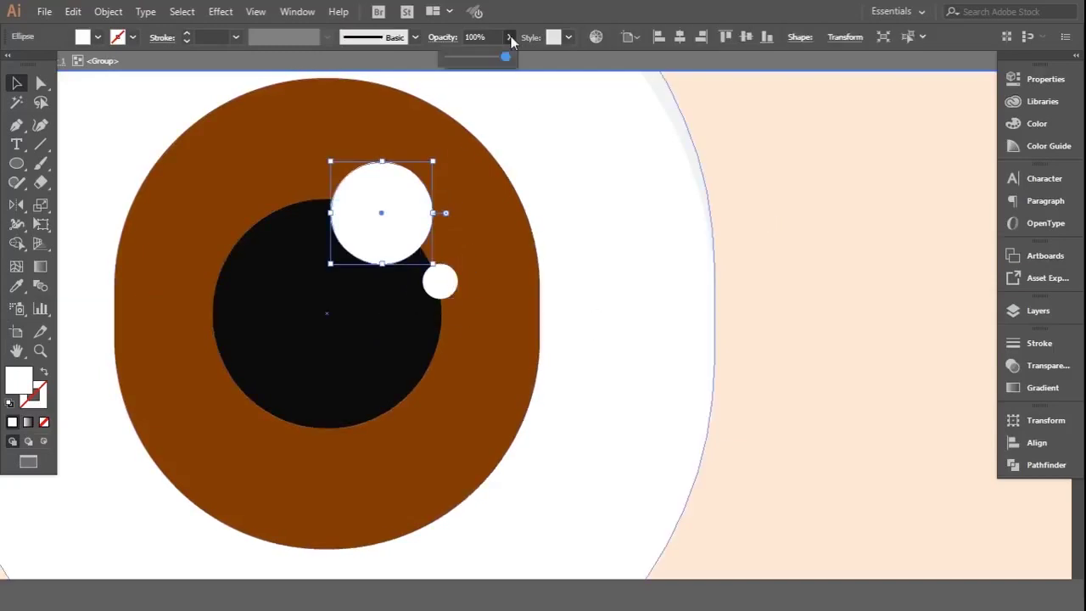
drag(513, 60, 487, 60)
click(441, 293)
click(439, 285)
click(510, 36)
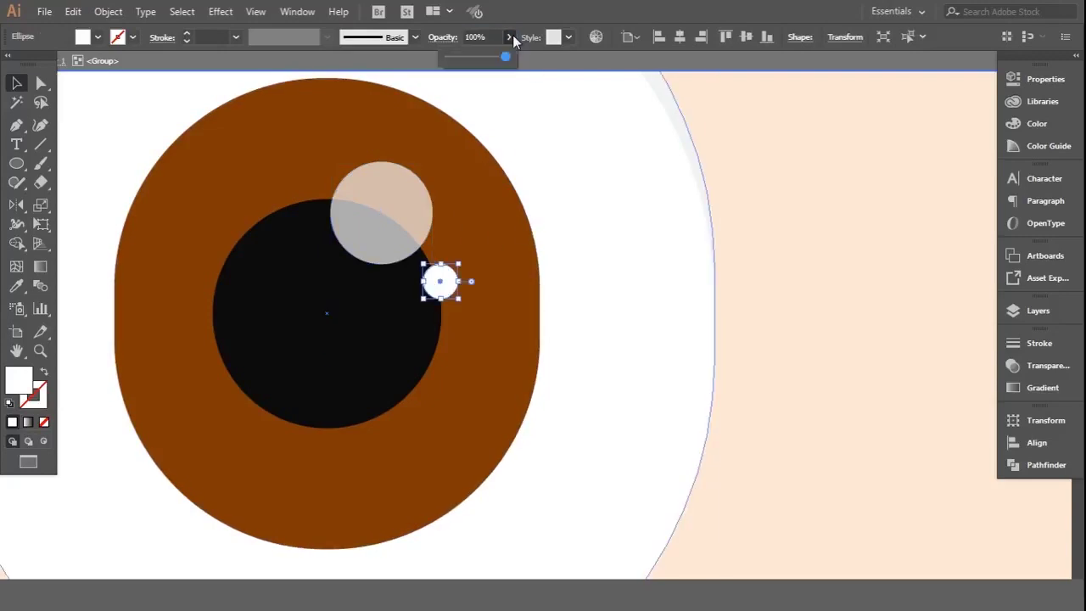
drag(503, 61, 505, 61)
click(806, 226)
Step: Nudge the translucent highlight slightly left and zoom out to the whole head
scroll(274, 226, down, 2)
scroll(274, 226, down, 5)
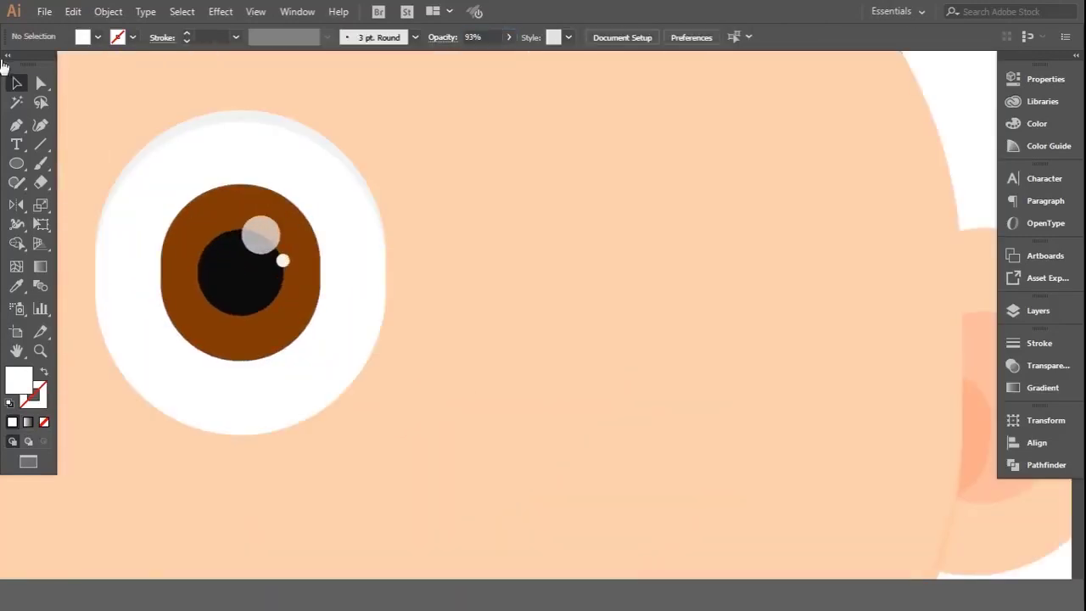
click(265, 235)
scroll(266, 235, up, 2)
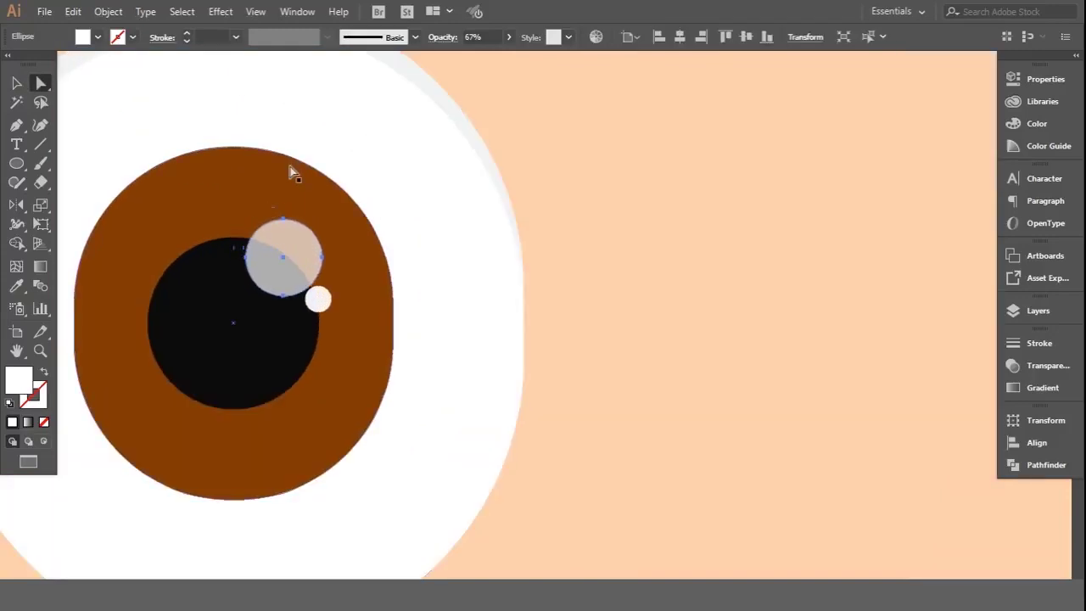
key(shift+Left)
click(504, 274)
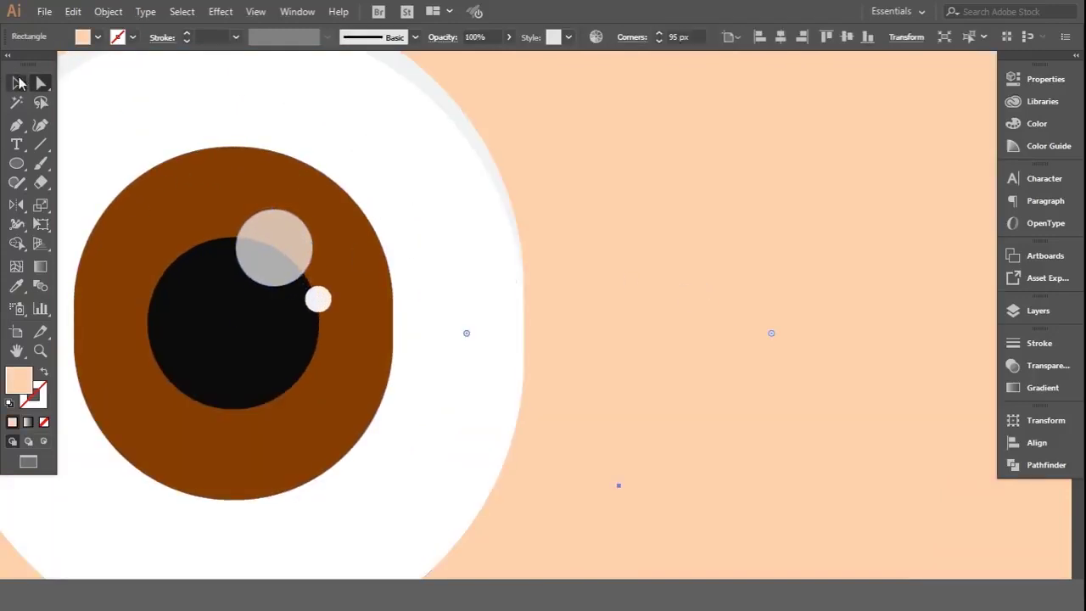
key(ctrl+0)
key(ctrl+shift+a)
Step: Copy the finished eye to the right side of the face and centre both eyes horizontally on the head
click(240, 257)
drag(240, 257, 383, 257)
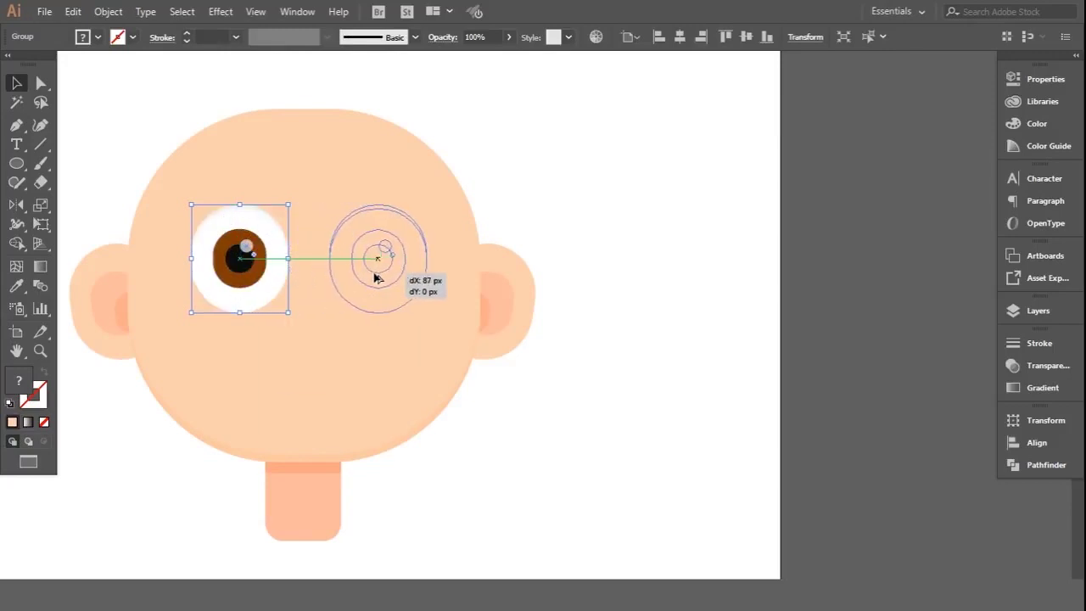
shift+click(274, 265)
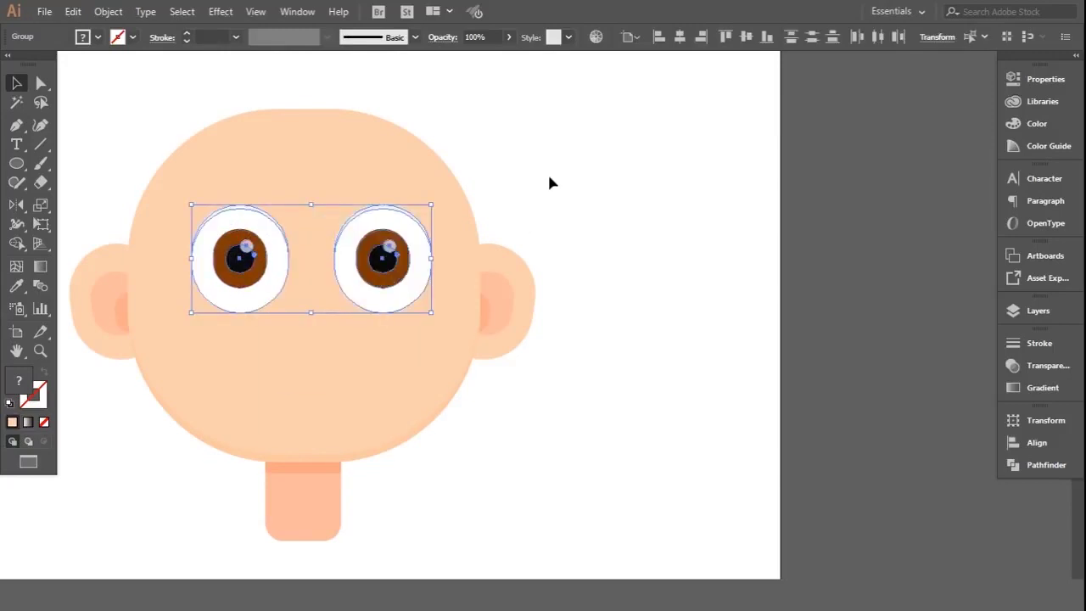
click(681, 37)
click(604, 173)
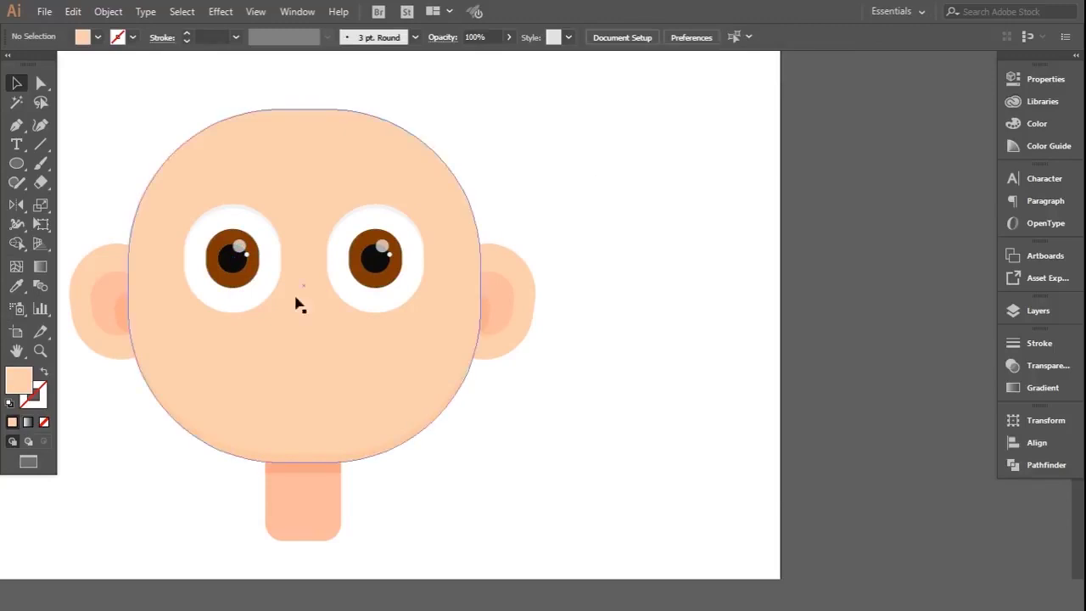
scroll(427, 286, up, 1)
scroll(594, 221, up, 1)
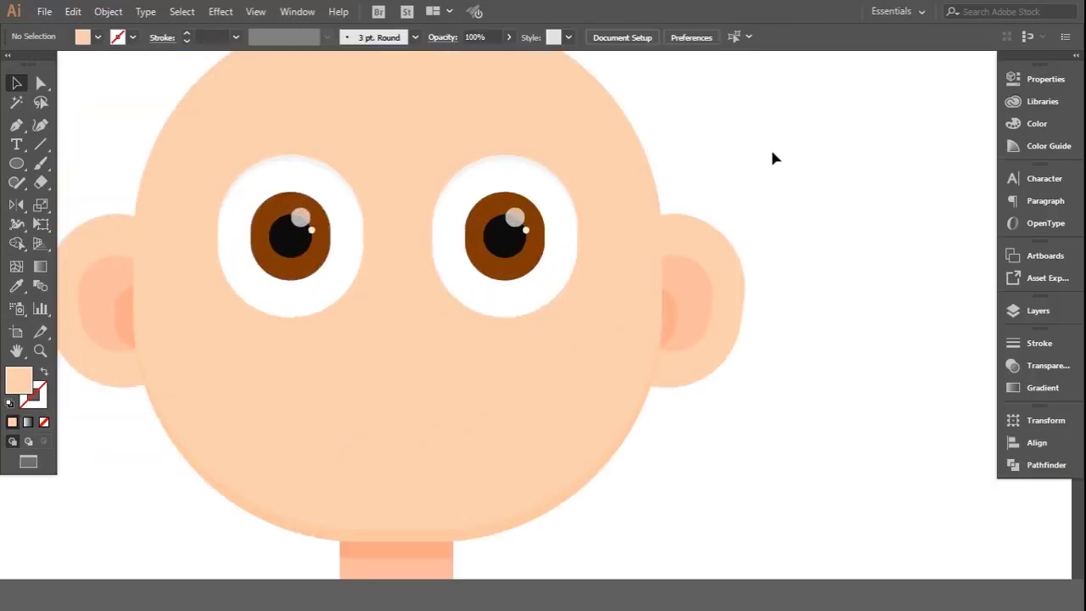
drag(16, 163, 97, 218)
Step: Draw a 3-sided, 30 px radius triangle at the nose spot and scale it down
click(396, 295)
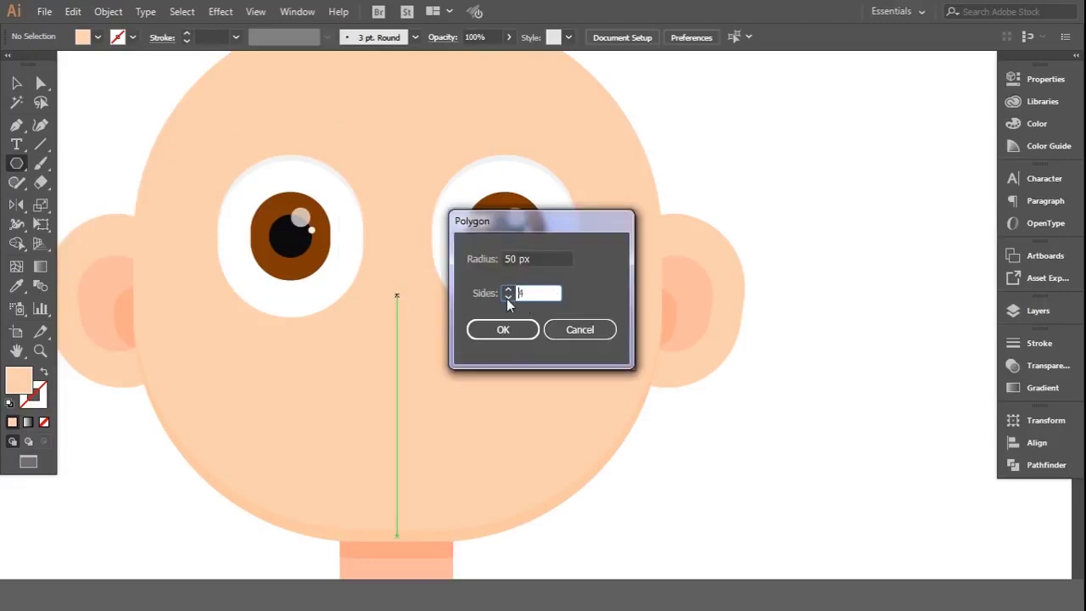
click(507, 297)
key(shift+Tab)
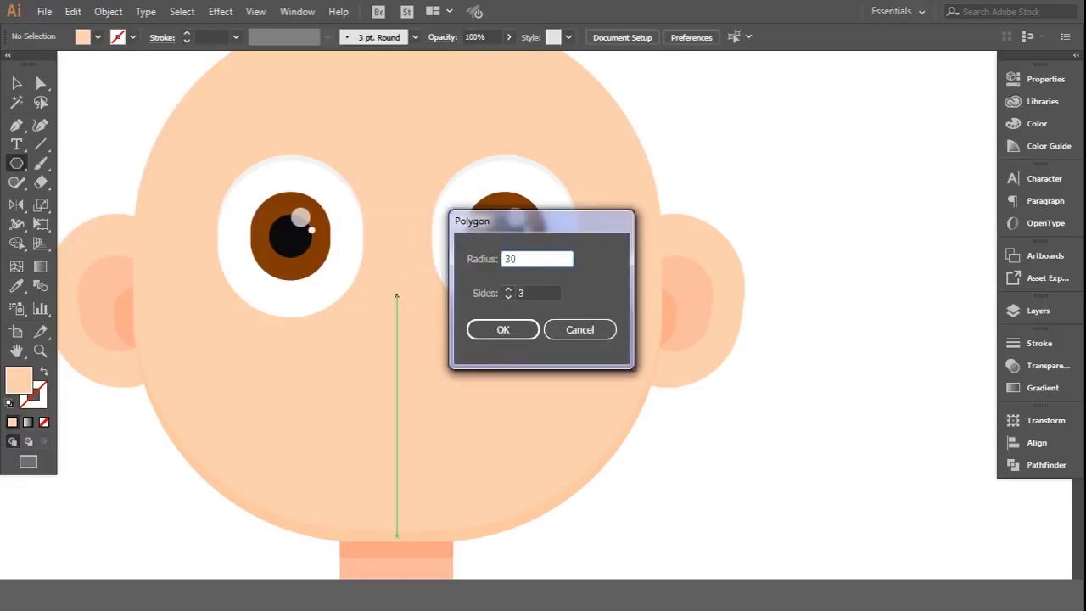
key(Return)
key(v)
mouse_move(455, 332)
mouse_down()
mouse_move(399, 289)
mouse_move(456, 346)
mouse_move(449, 339)
mouse_up()
key(ctrl+minus)
key(ctrl+minus)
key(i)
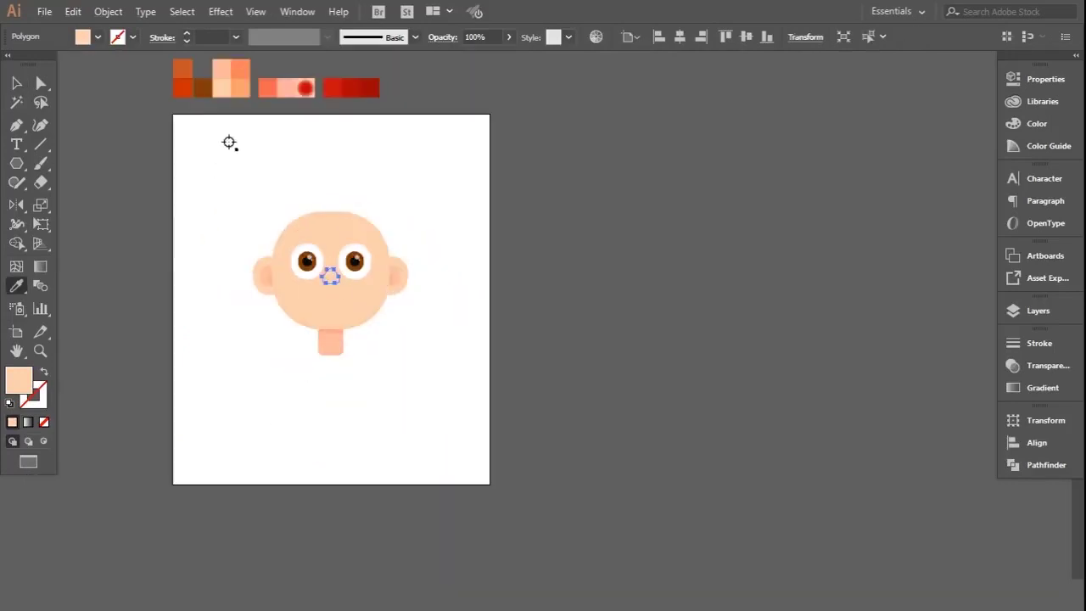
key(v)
key(ctrl+shift+a)
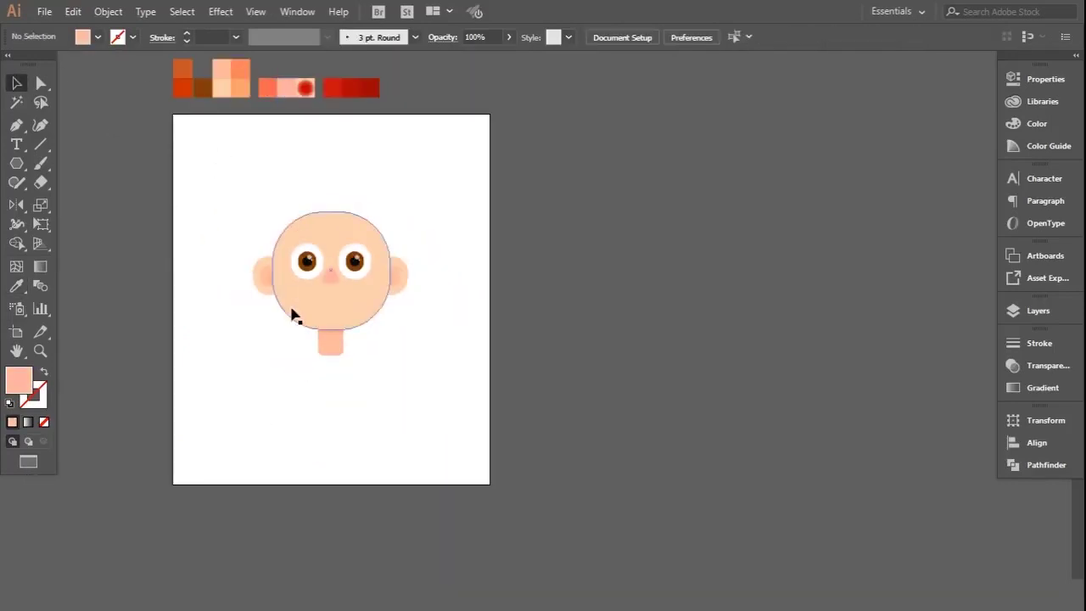
Step: Shrink the triangle nose further to fit between the eyes
scroll(310, 292, up, 4)
click(382, 245)
click(676, 382)
click(392, 238)
drag(443, 260, 441, 261)
key(ctrl+shift+a)
scroll(407, 308, up, 2)
click(395, 286)
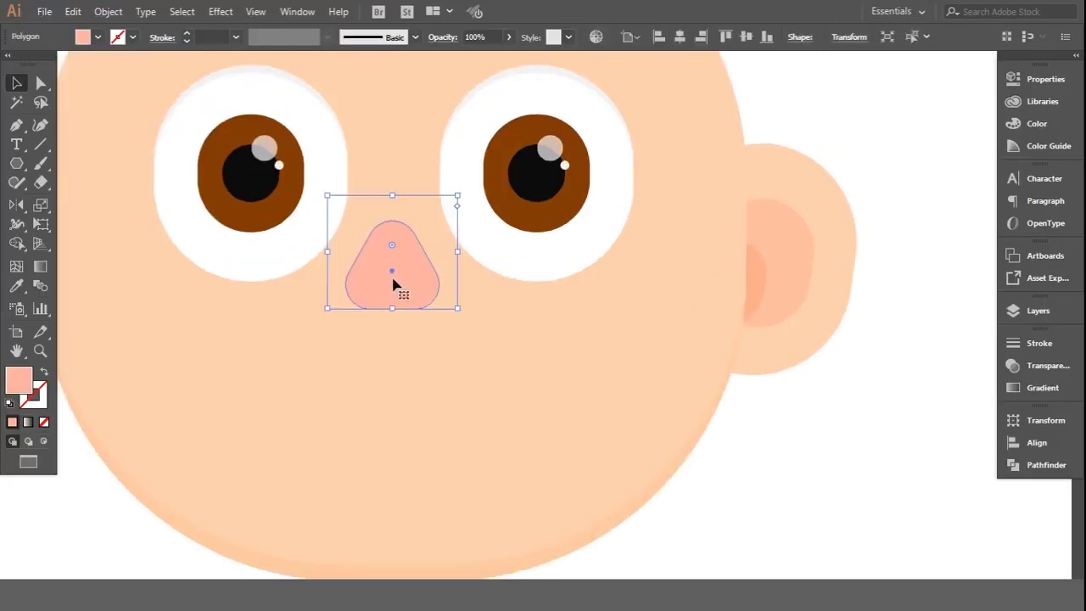
drag(456, 310, 454, 304)
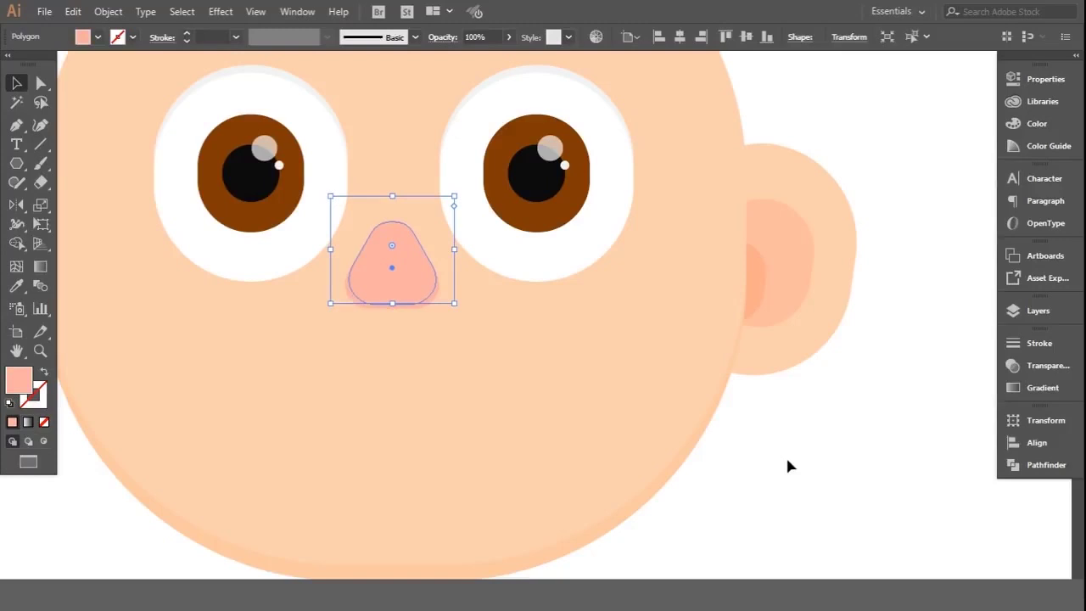
scroll(436, 334, down, 3)
scroll(262, 180, down, 2)
Step: Colour the nose by sampling the coral swatch with the Eyedropper
key(i)
click(330, 109)
key(v)
key(ctrl+shift+a)
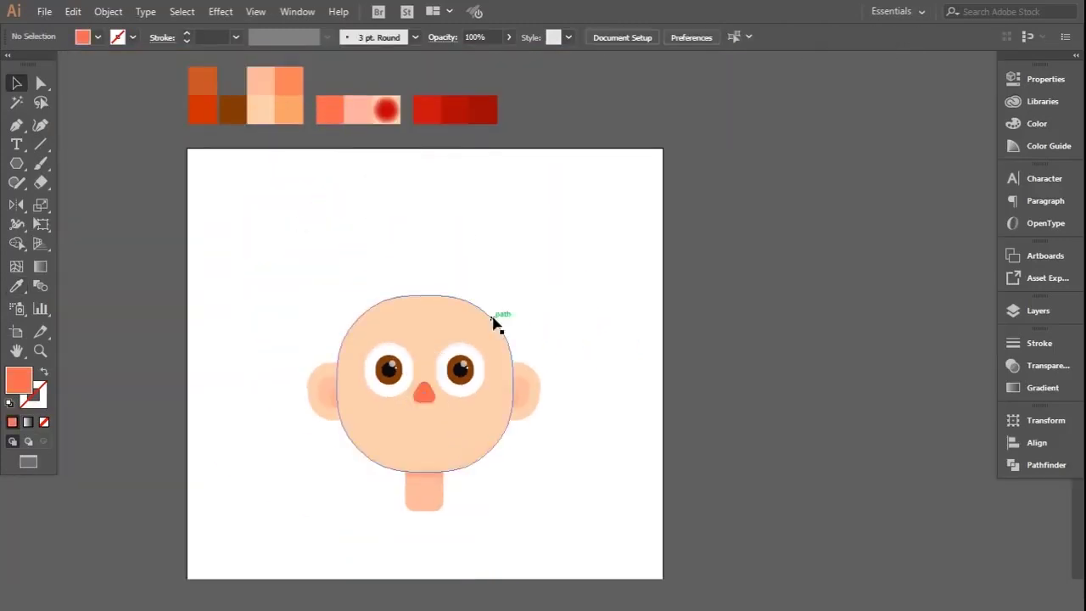
scroll(437, 368, up, 5)
click(436, 369)
Step: Lower the nose's opacity to make it partly transparent
click(509, 36)
drag(509, 57, 471, 57)
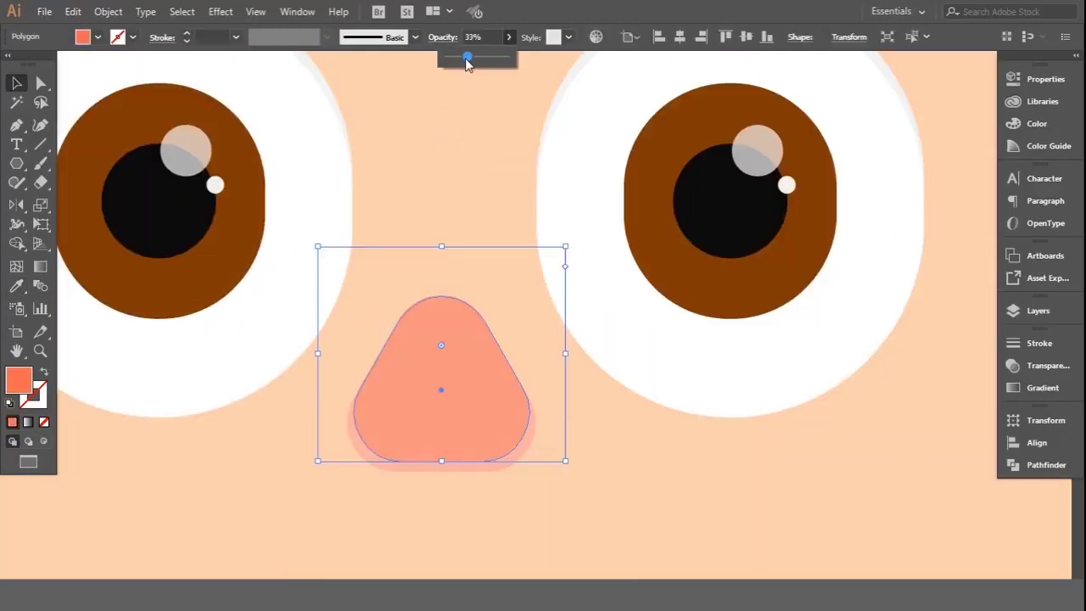
key(ctrl+shift+a)
scroll(441, 145, down, 3)
scroll(399, 161, down, 3)
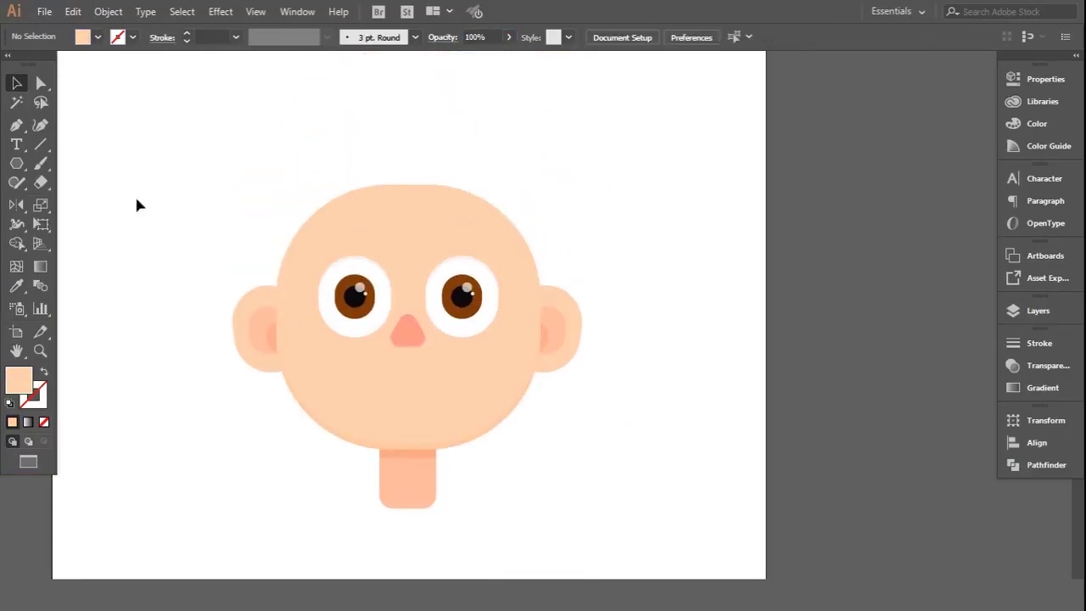
drag(16, 163, 85, 221)
drag(16, 163, 84, 202)
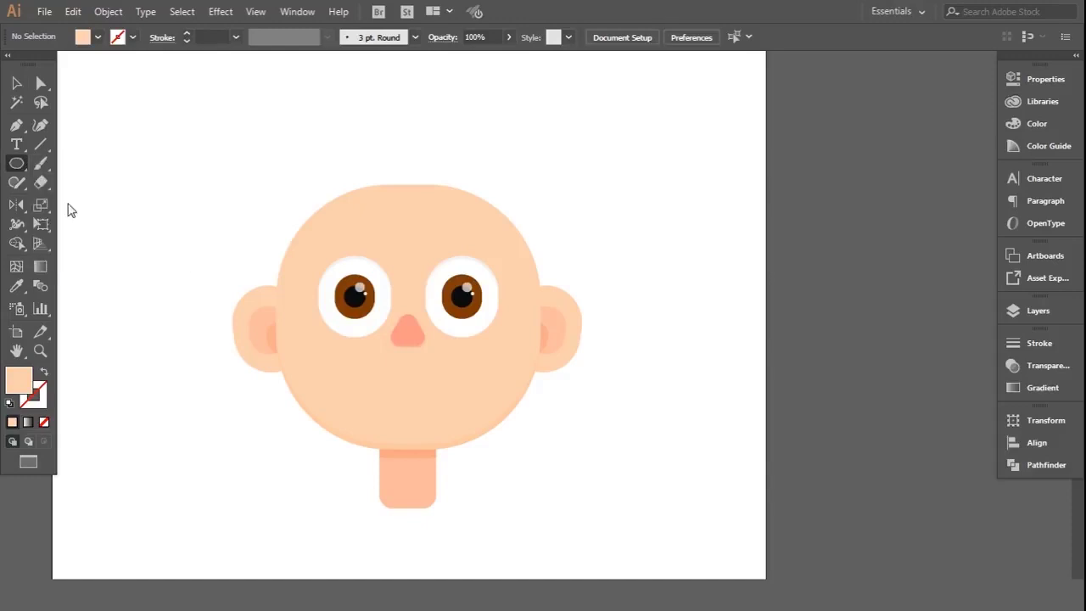
Step: Draw a rectangle over the left eye, round it fully into an oval and make it taller
scroll(203, 245, up, 1)
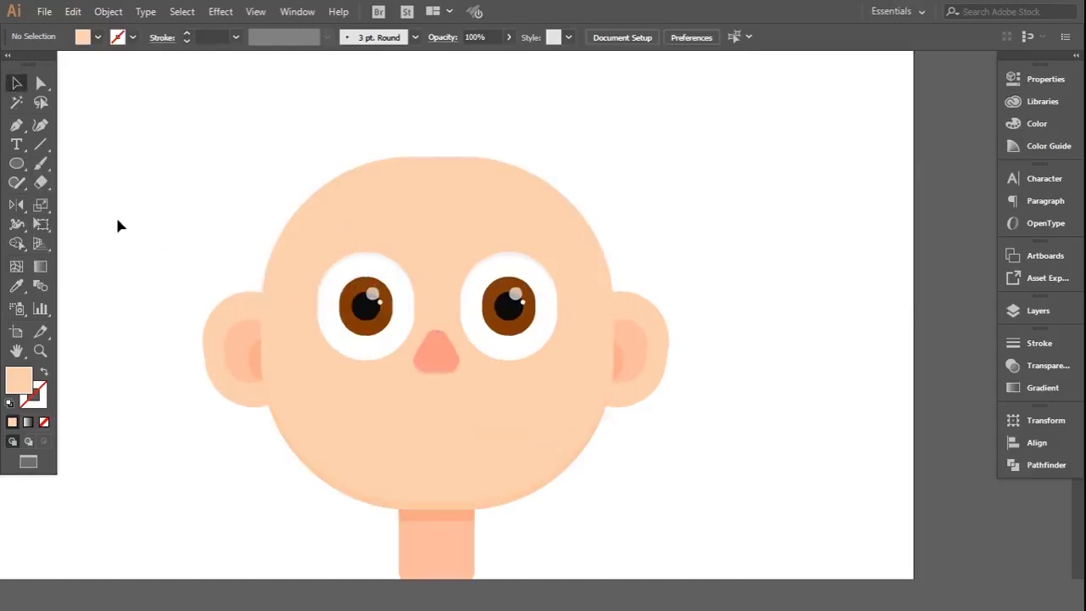
drag(16, 163, 76, 165)
click(76, 165)
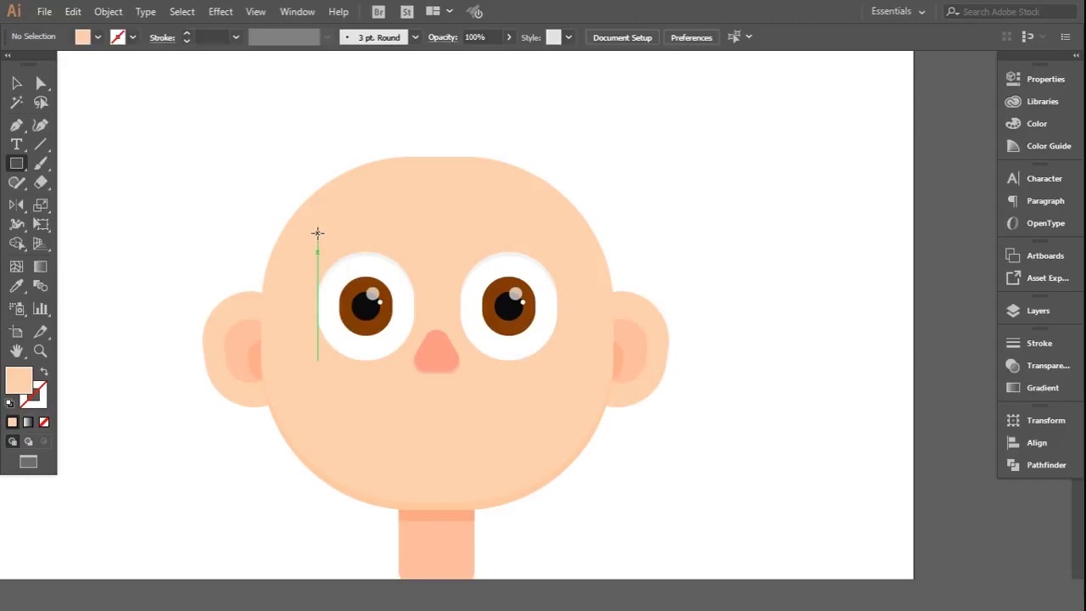
drag(318, 233, 415, 312)
key(v)
drag(328, 245, 357, 272)
key(shift+x)
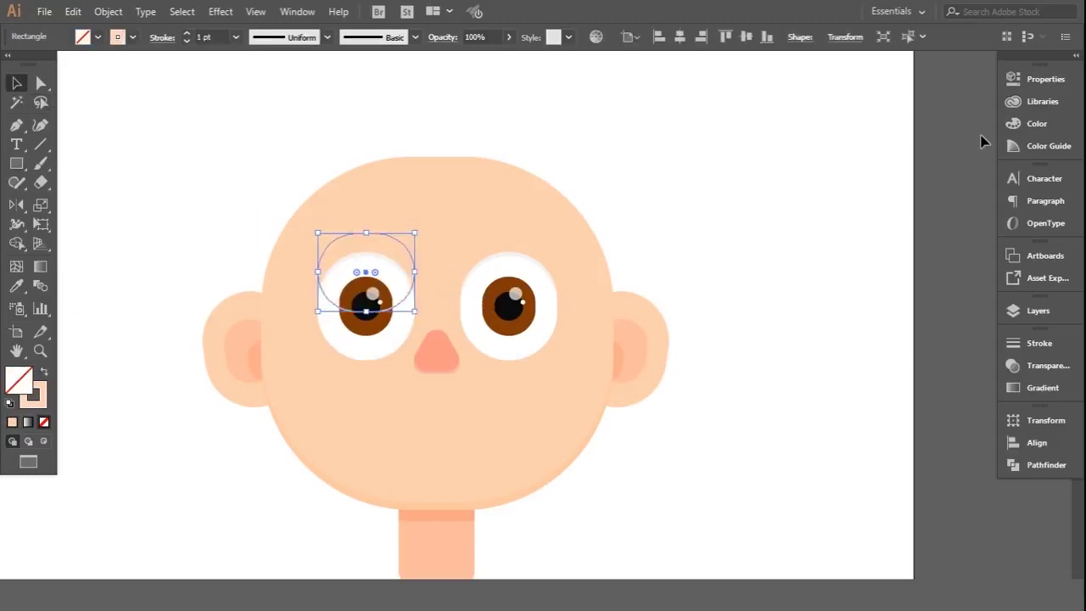
drag(365, 232, 366, 226)
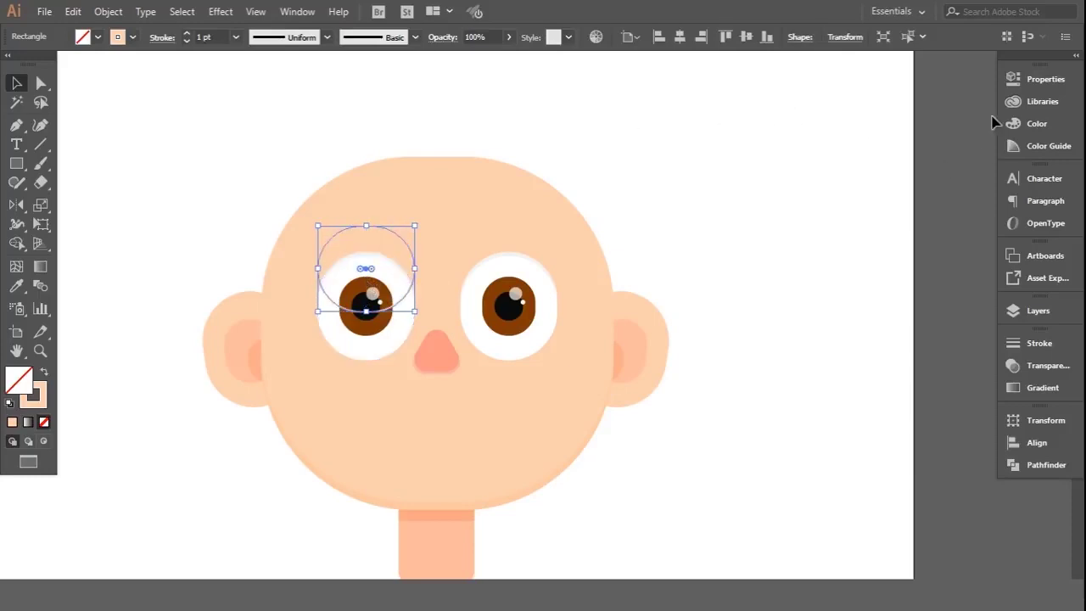
Step: Give the oval a black outline with no fill
click(1013, 148)
click(1037, 123)
click(817, 179)
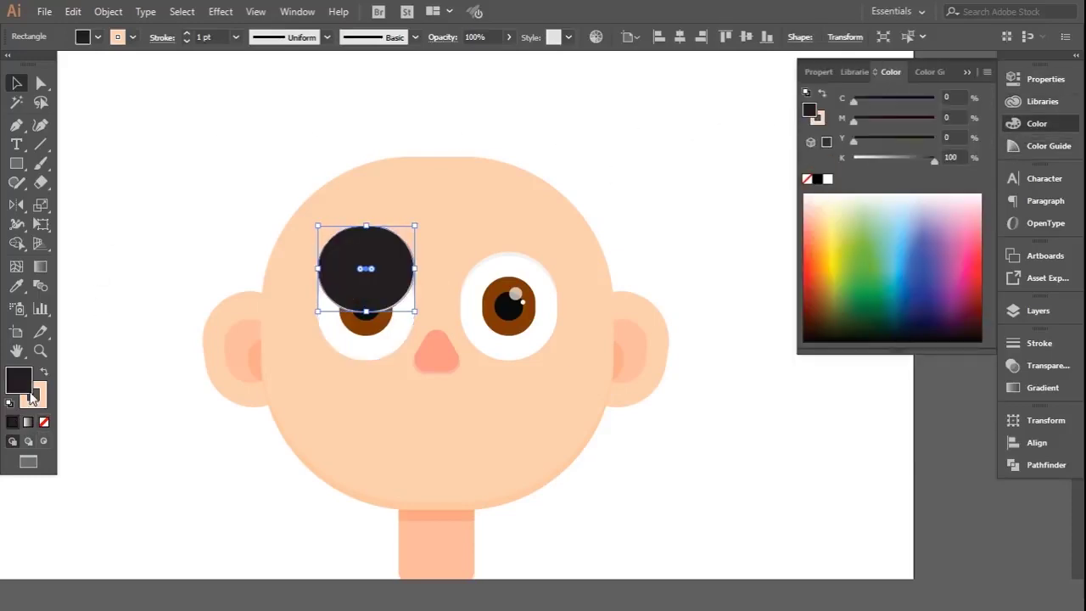
click(45, 376)
click(44, 422)
click(196, 128)
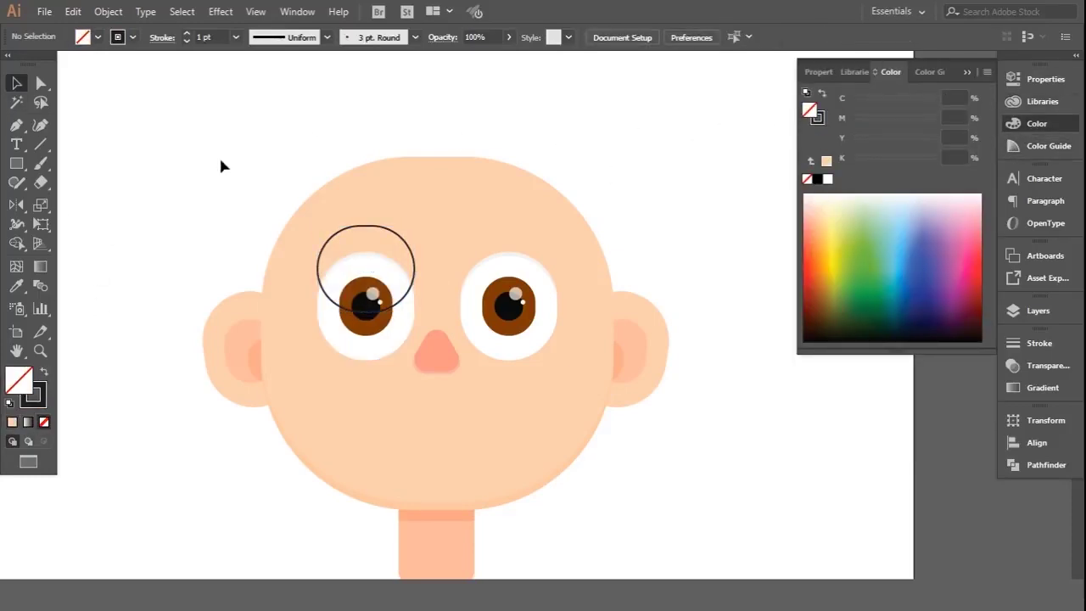
Step: Rotate the oval upright and isolate it for editing
alt+scroll(380, 239, up, 1)
click(379, 239)
drag(439, 225, 315, 194)
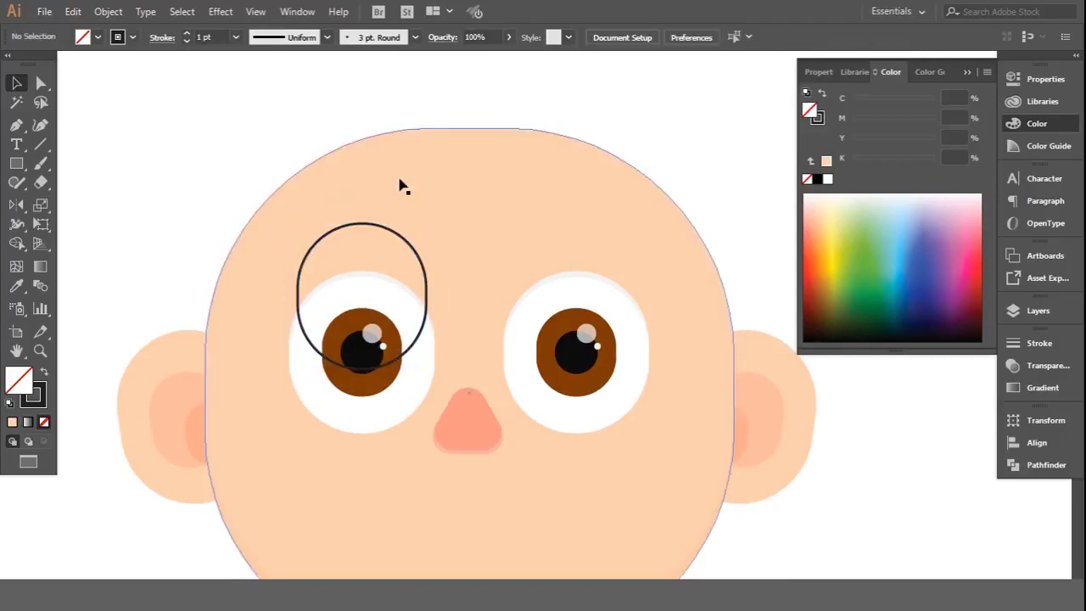
click(416, 242)
alt+scroll(415, 241, up, 1)
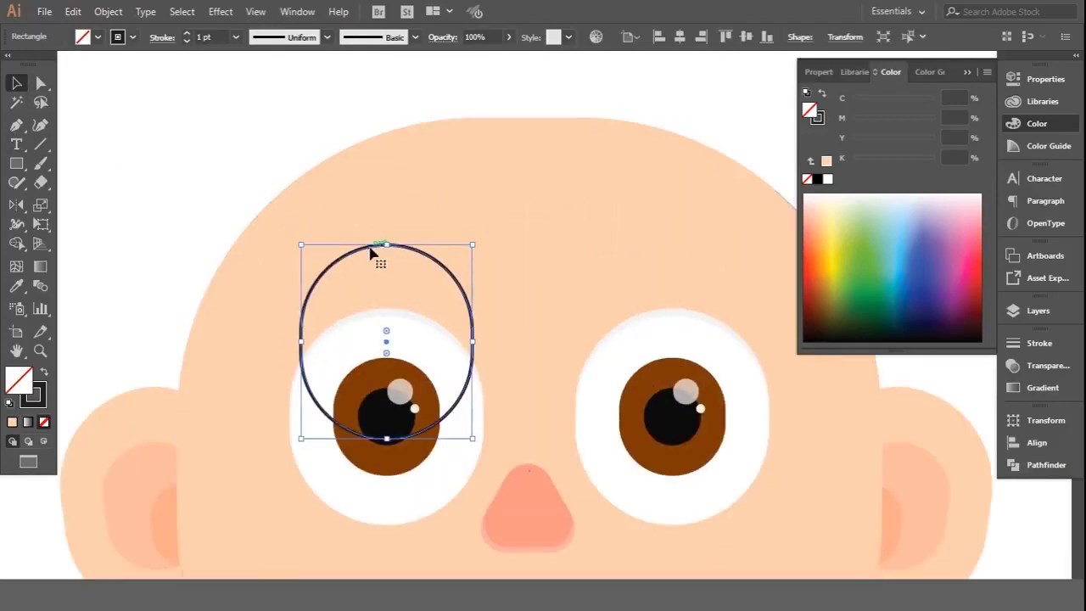
double_click(381, 239)
Step: Add anchor points on the oval where it meets a horizontal guide
click(19, 125)
alt+scroll(339, 289, up, 1)
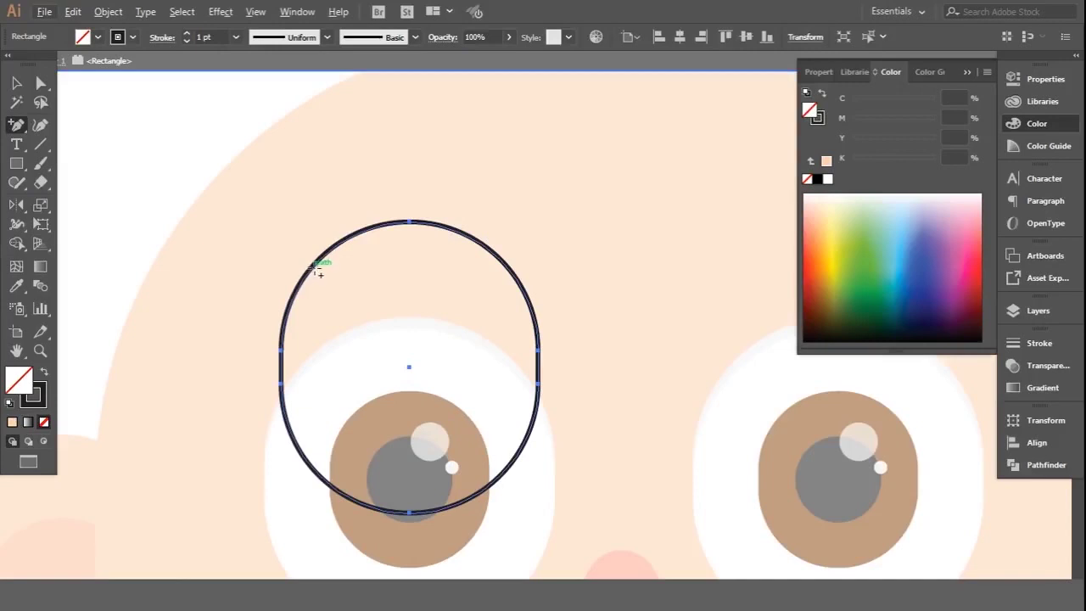
click(305, 276)
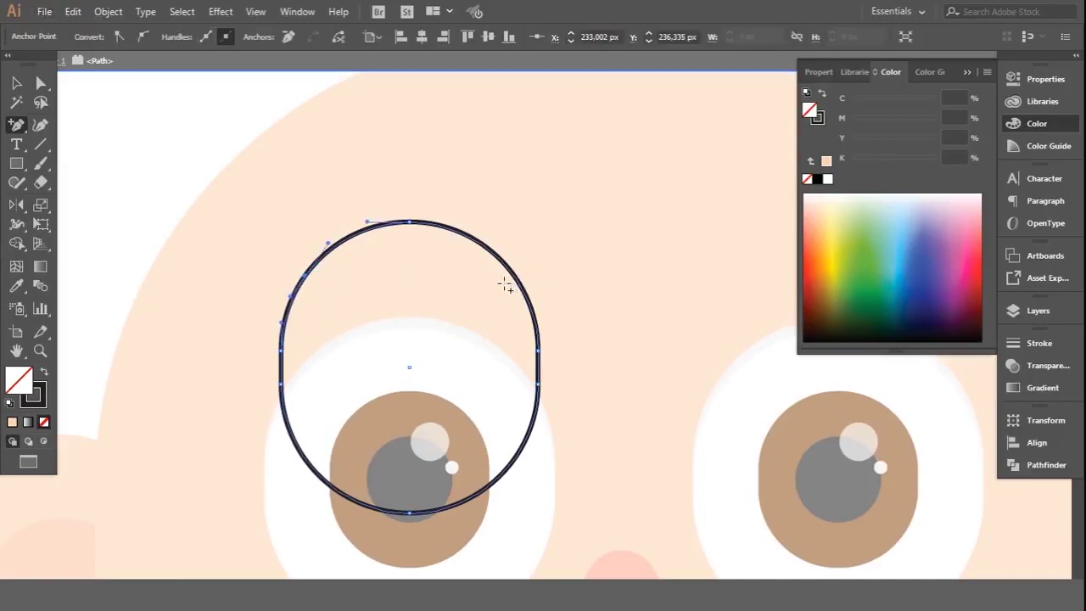
key(ctrl+r)
drag(314, 176, 315, 276)
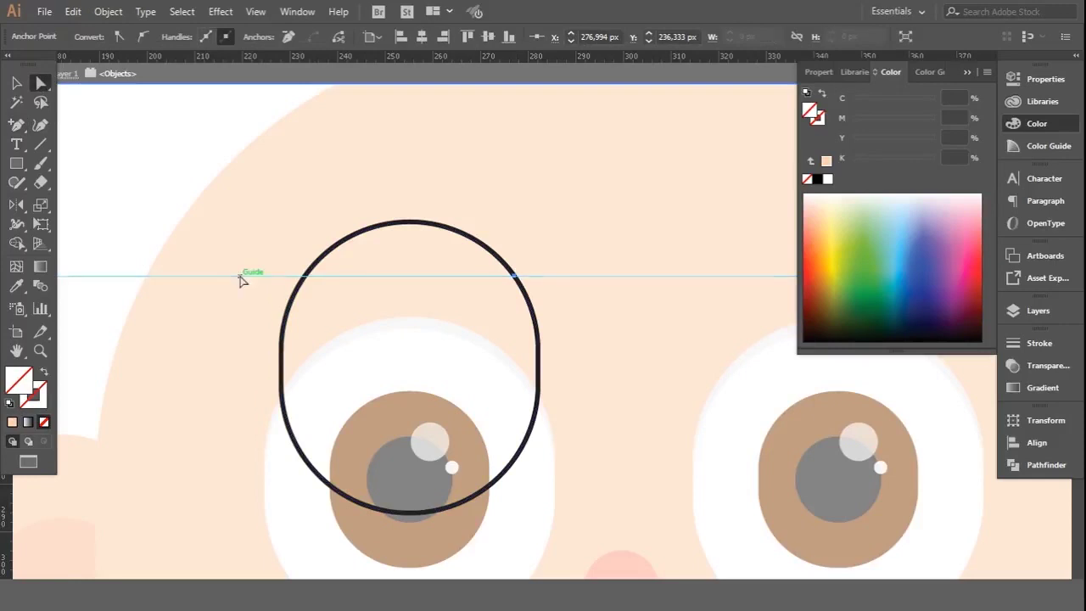
key(Delete)
drag(223, 560, 586, 326)
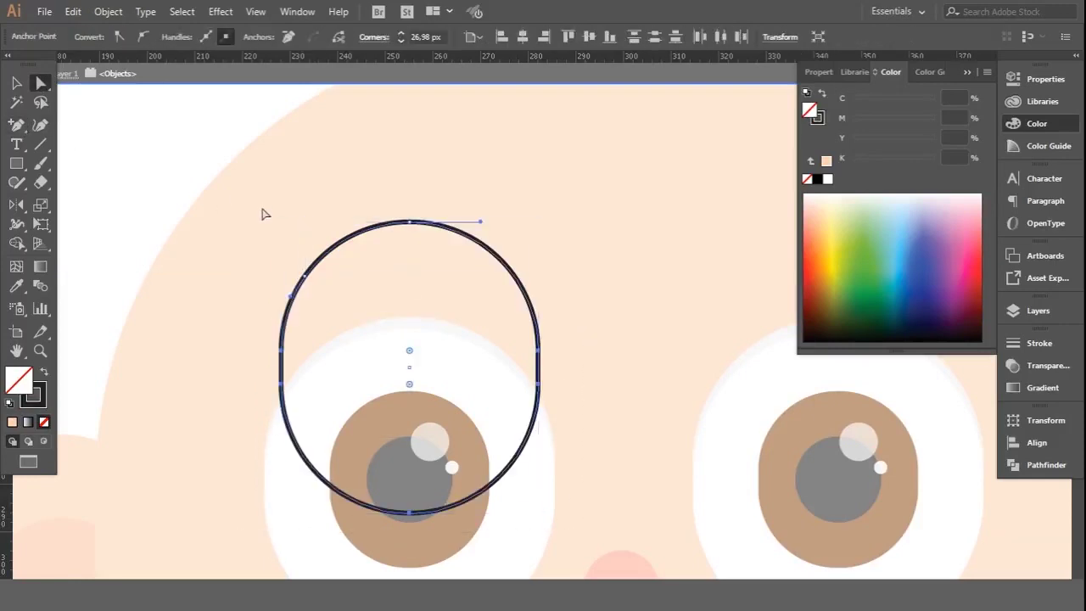
key(ctrl+z)
click(154, 162)
click(290, 318)
click(516, 277)
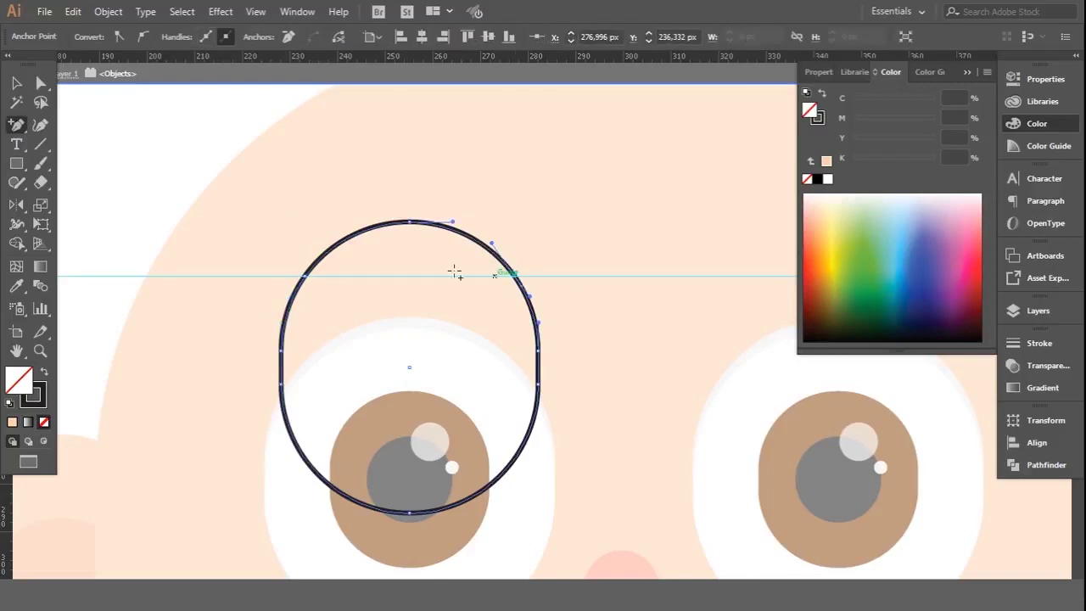
Step: Delete the oval's lower anchors, leaving only the top arc
click(41, 82)
drag(281, 555, 567, 312)
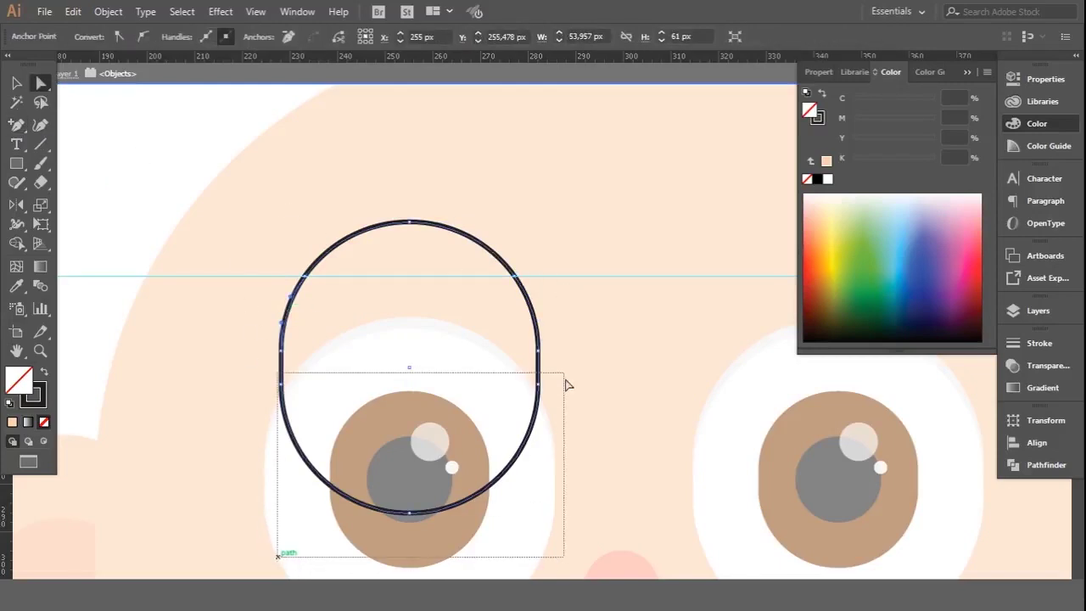
key(Delete)
click(145, 280)
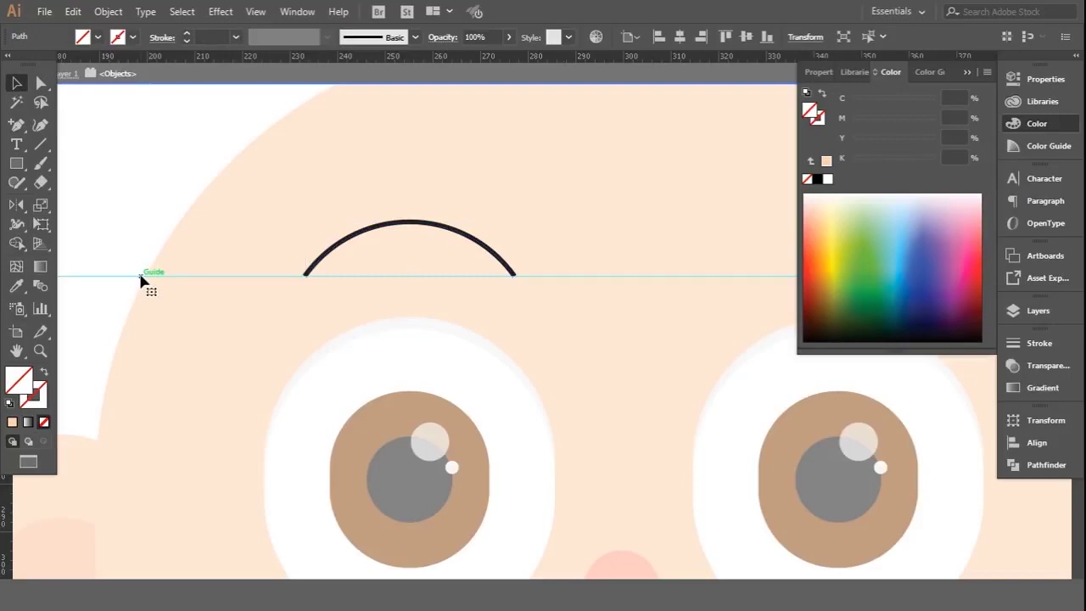
double_click(140, 222)
Step: Set the arc's stroke weight to 5 pt
key(ctrl+minus)
key(ctrl+minus)
key(ctrl+minus)
click(344, 223)
click(162, 37)
click(59, 50)
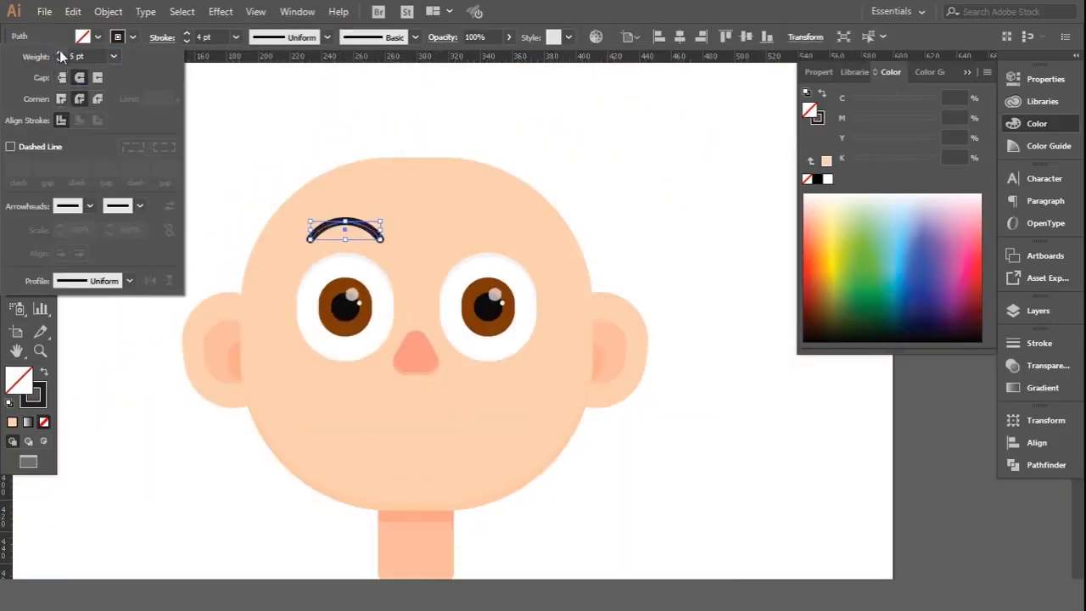
click(60, 50)
click(247, 138)
Step: Move the eyebrow arc slightly lower and thicken its stroke to 6 pt
key(ctrl+plus)
click(366, 229)
drag(367, 230, 373, 227)
key(ctrl+minus)
drag(291, 202, 291, 209)
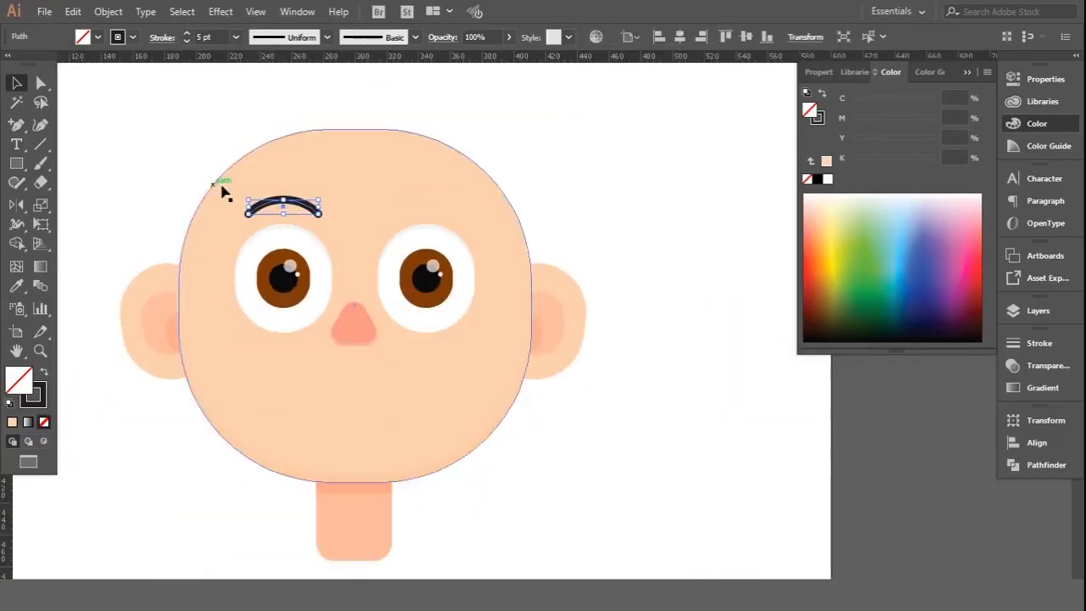
click(186, 33)
click(123, 153)
click(311, 209)
click(108, 11)
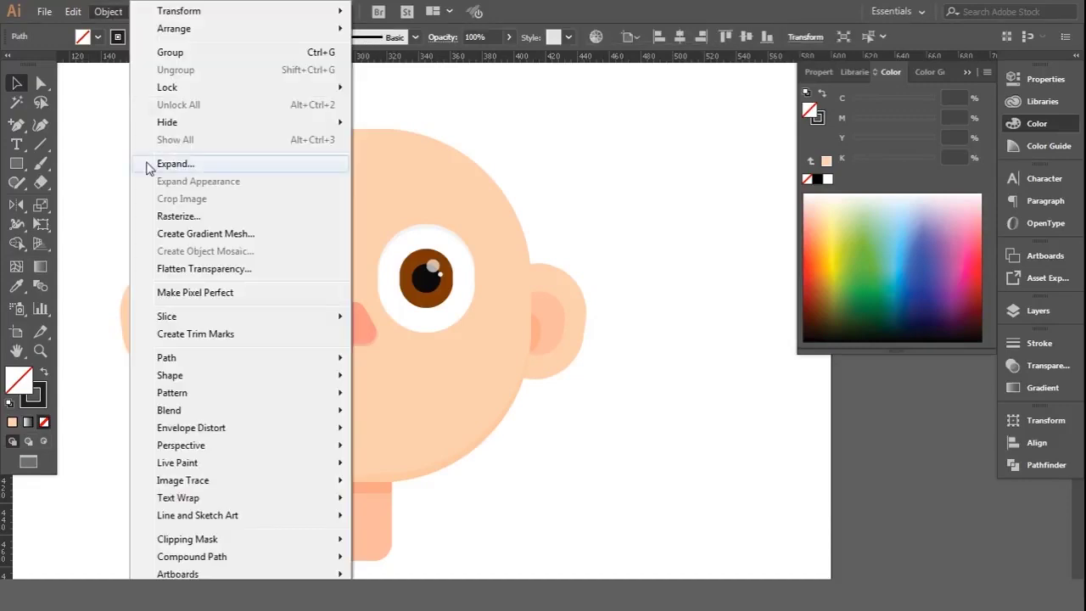
Step: Expand the eyebrow stroke into a shape and fill it with the dark brown swatch
click(170, 163)
click(501, 384)
key(ctrl+minus)
key(ctrl+minus)
key(ctrl+minus)
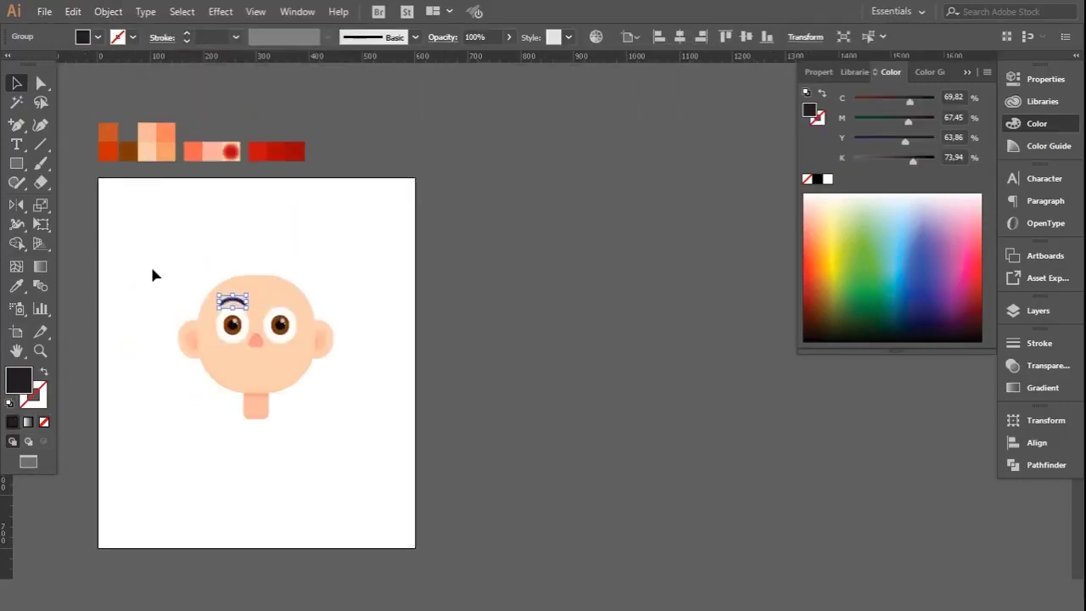
click(127, 150)
click(142, 244)
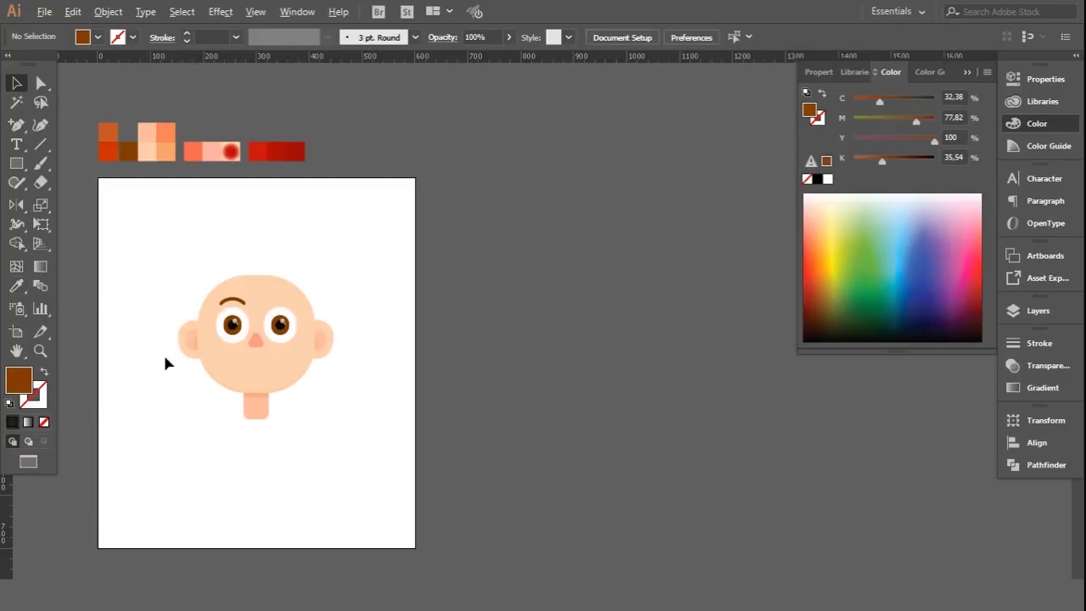
scroll(207, 297, up, 2)
click(267, 305)
Step: Try eyebrow fill shades in the Color Picker, settling on dark brown #421C03
double_click(19, 380)
drag(612, 227, 618, 186)
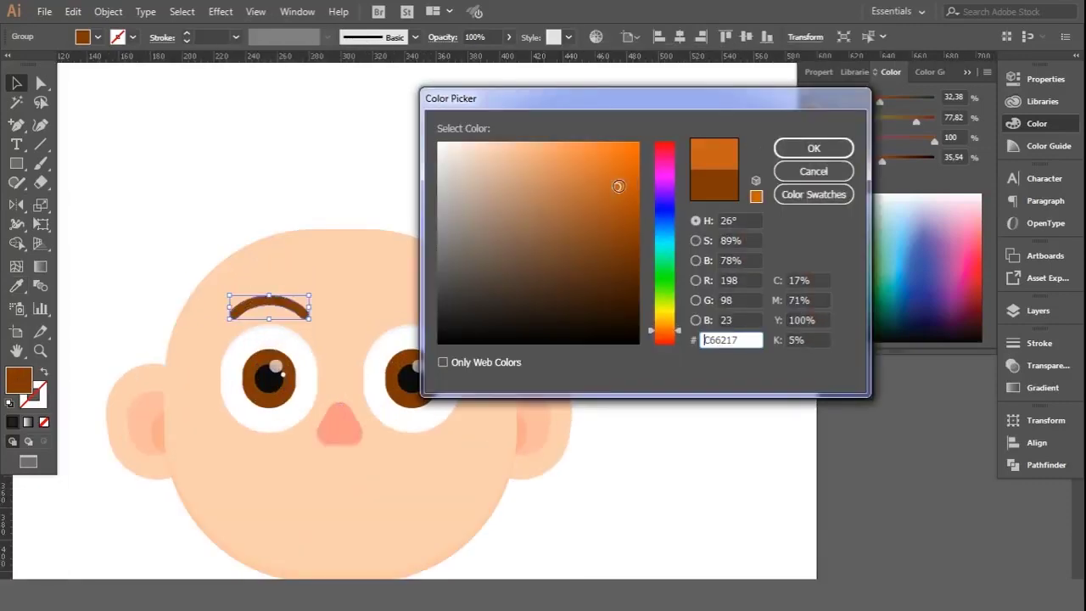
key(Return)
double_click(19, 380)
click(638, 243)
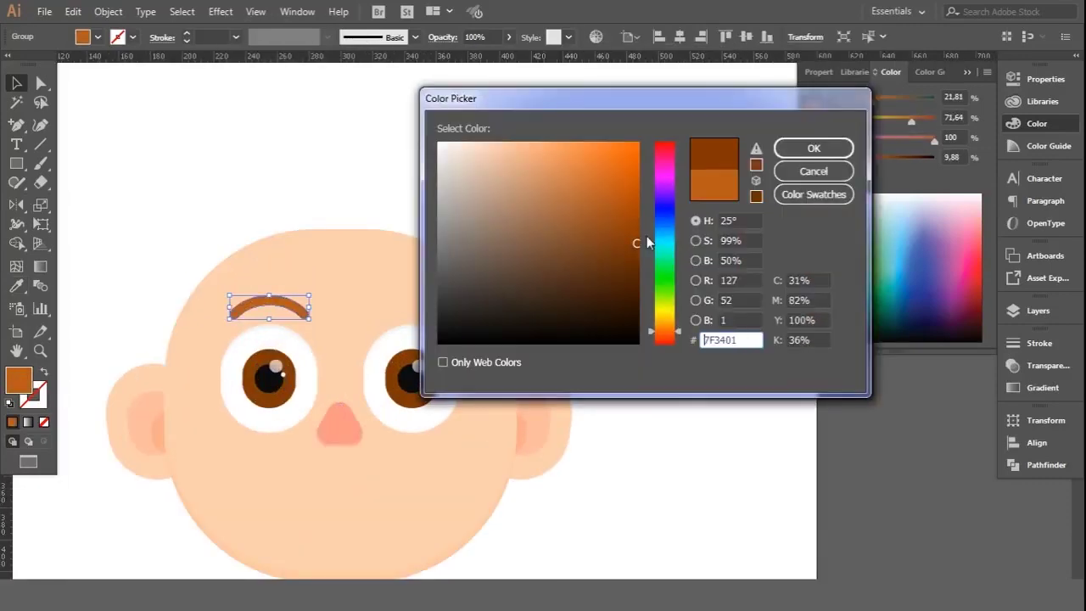
click(814, 148)
click(261, 127)
click(269, 304)
double_click(18, 380)
click(630, 291)
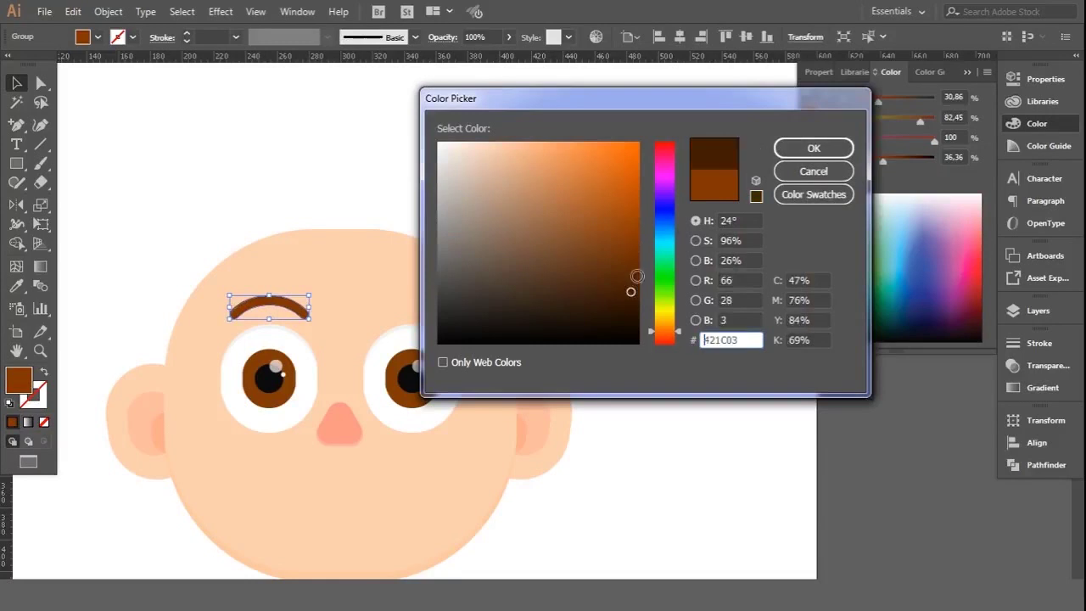
click(814, 148)
Step: Adjust the eyebrow fill to a slightly lighter brown
click(423, 127)
key(ctrl+0)
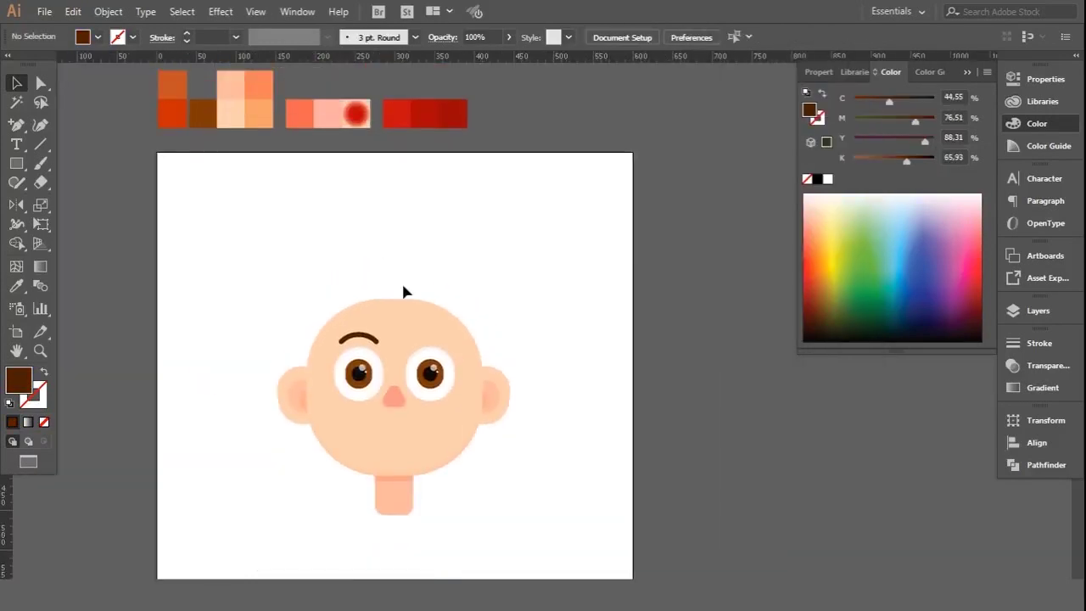
click(358, 338)
double_click(18, 379)
click(636, 246)
click(812, 148)
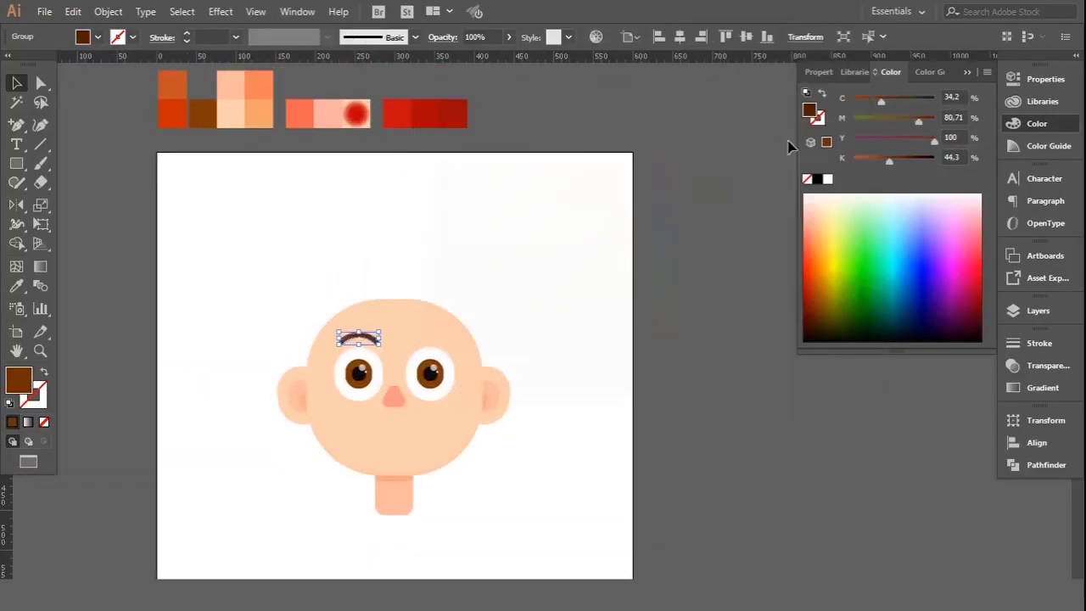
click(448, 210)
Step: Copy the eyebrow over the right eye and nudge it into place
scroll(365, 335, up, 3)
drag(352, 295, 551, 302)
key(Right)
key(Right)
key(Right)
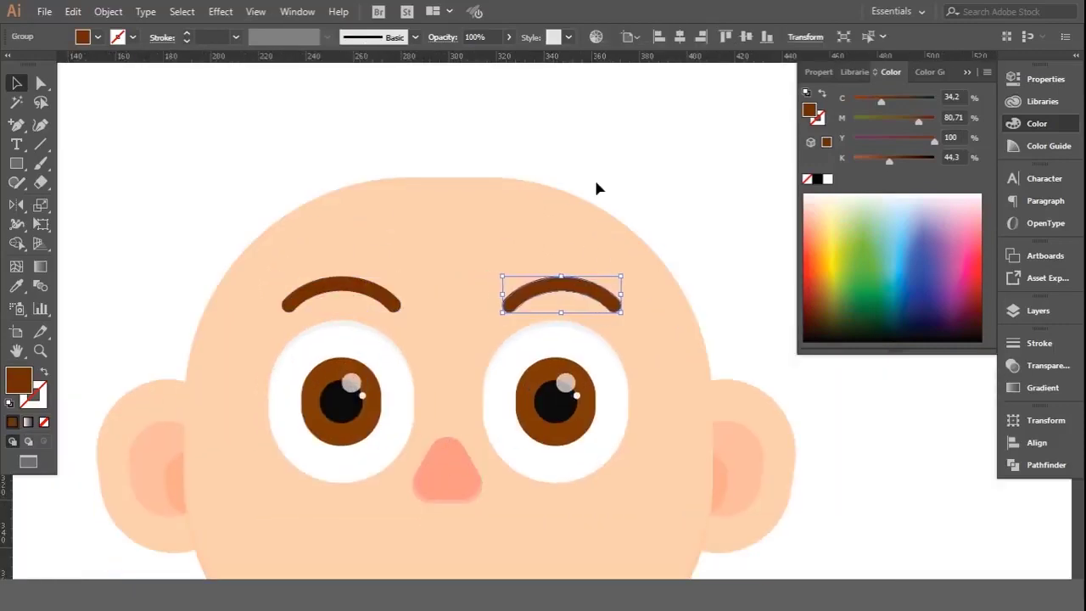
click(624, 182)
key(ctrl+0)
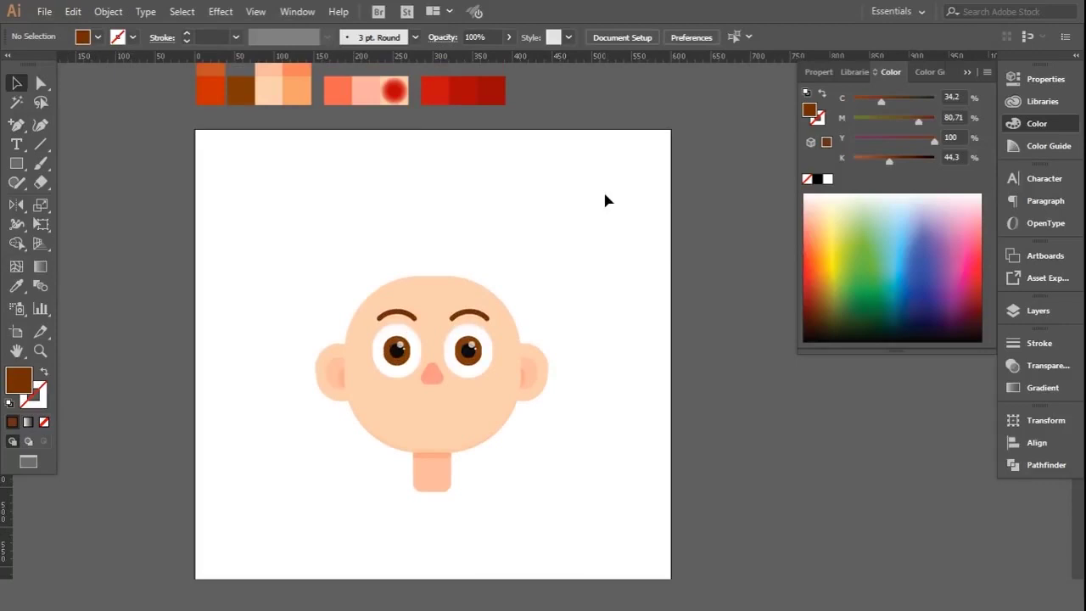
scroll(605, 201, down, 1)
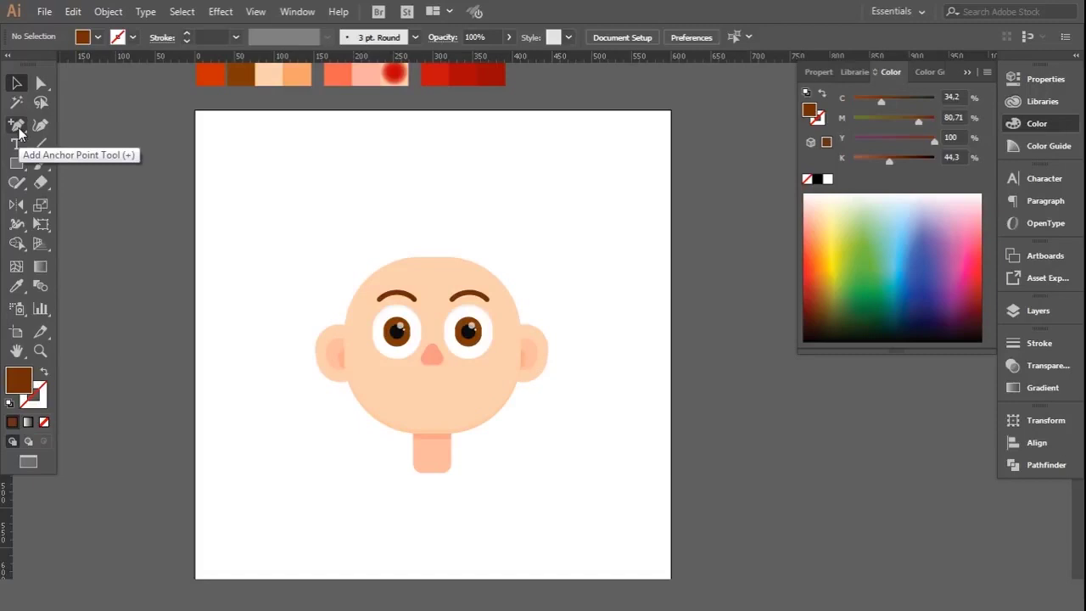
Step: Draw a curved mouth path below the nose with the Pen tool
click(17, 125)
scroll(402, 455, up, 2)
scroll(467, 381, up, 2)
click(347, 337)
key(Return)
drag(17, 125, 161, 138)
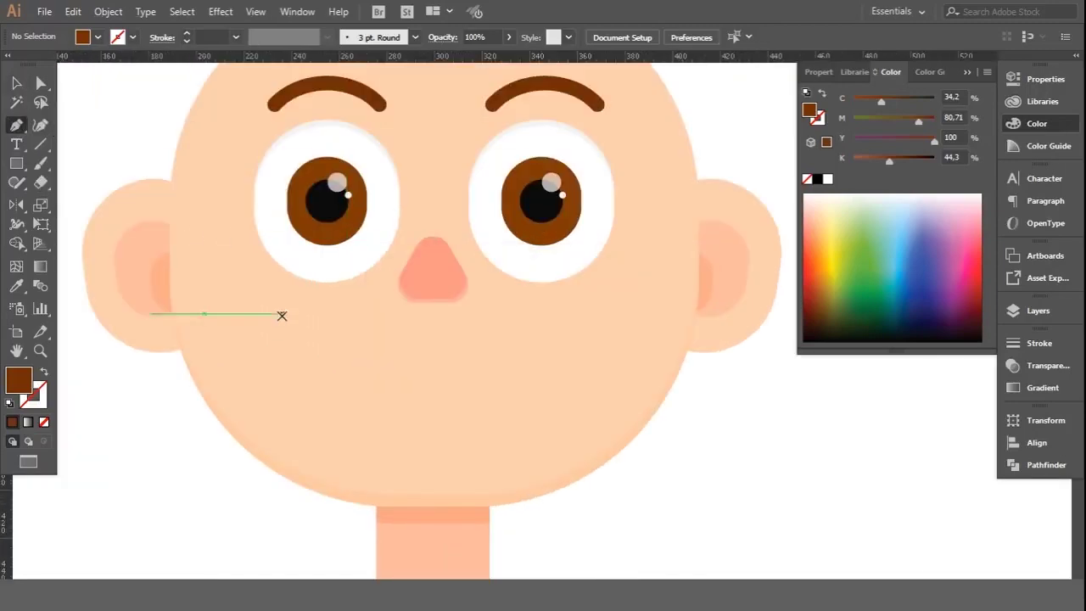
click(350, 335)
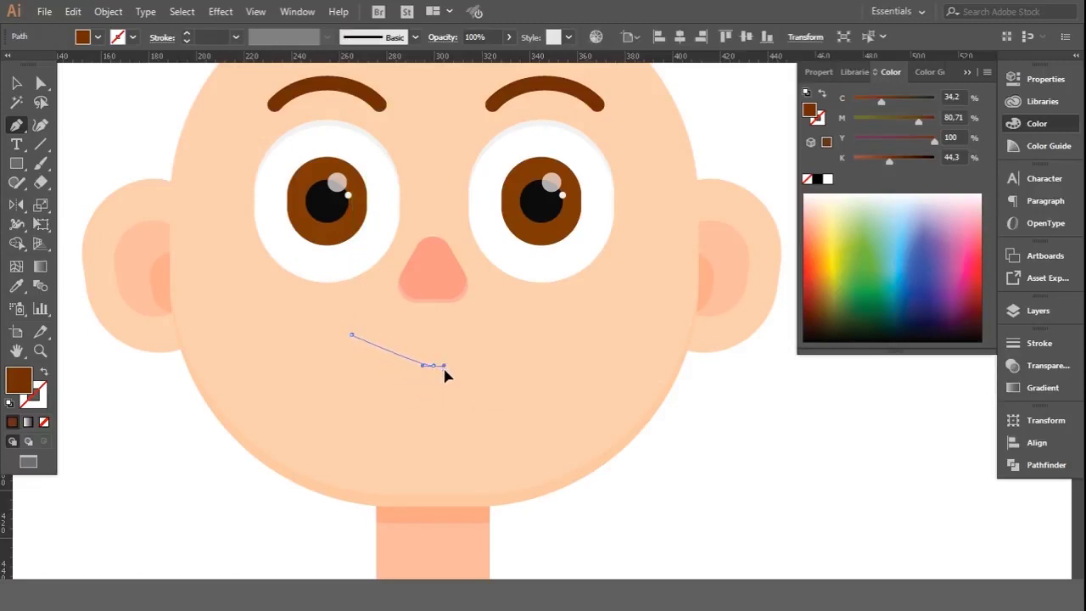
drag(505, 367, 504, 367)
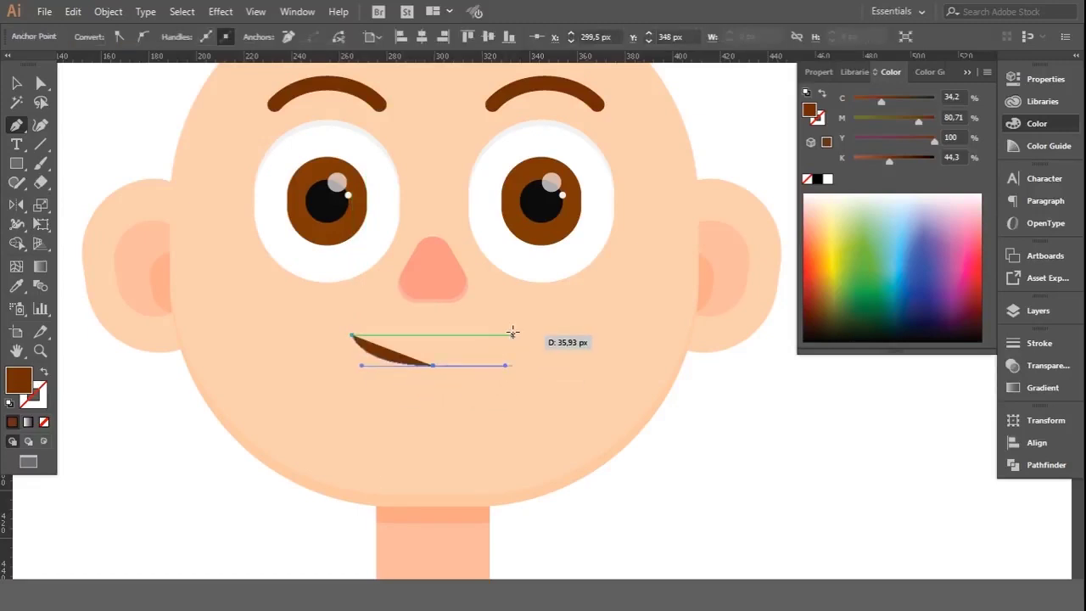
click(513, 334)
Step: Turn the mouth into a stroked line and widen it slightly
click(43, 372)
click(16, 83)
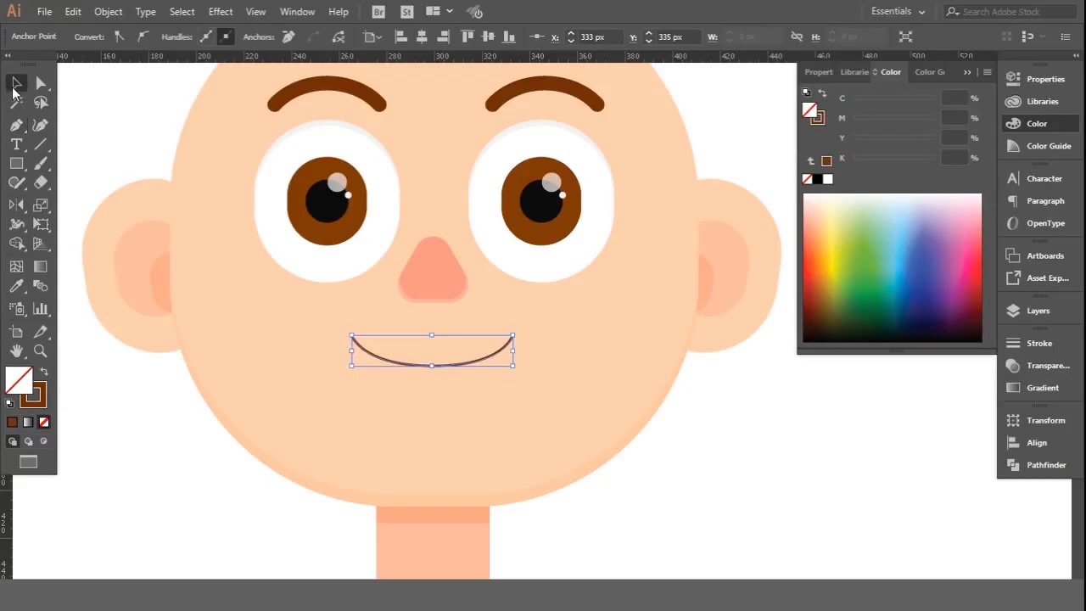
drag(513, 366, 532, 382)
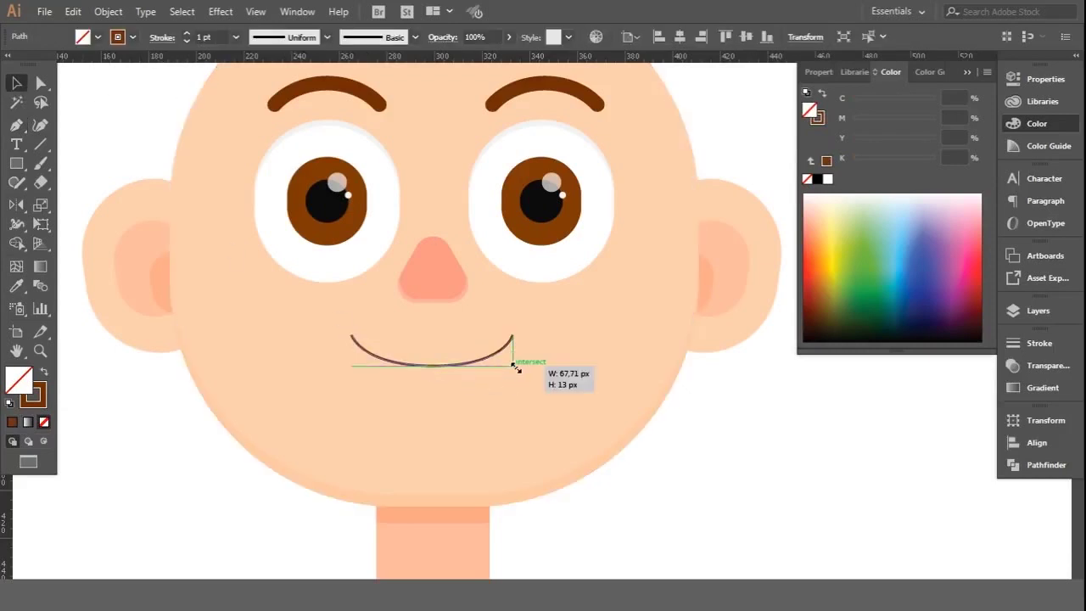
key(ctrl+minus)
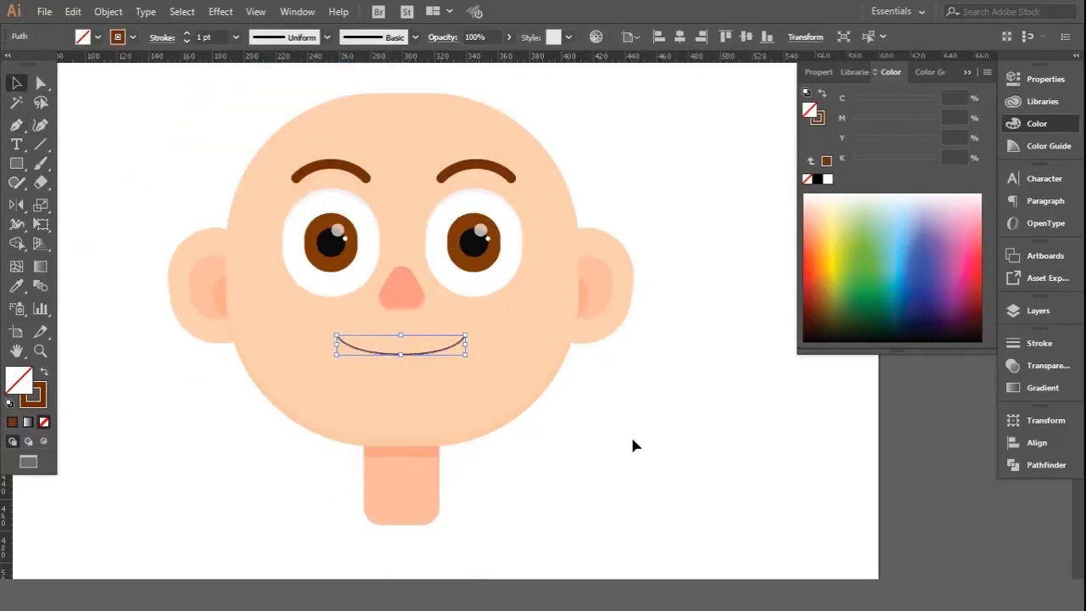
Step: Set the mouth's stroke weight to 2.5 pt
click(186, 41)
click(187, 41)
click(162, 37)
click(173, 129)
click(401, 343)
click(208, 38)
text(2.5)
key(Return)
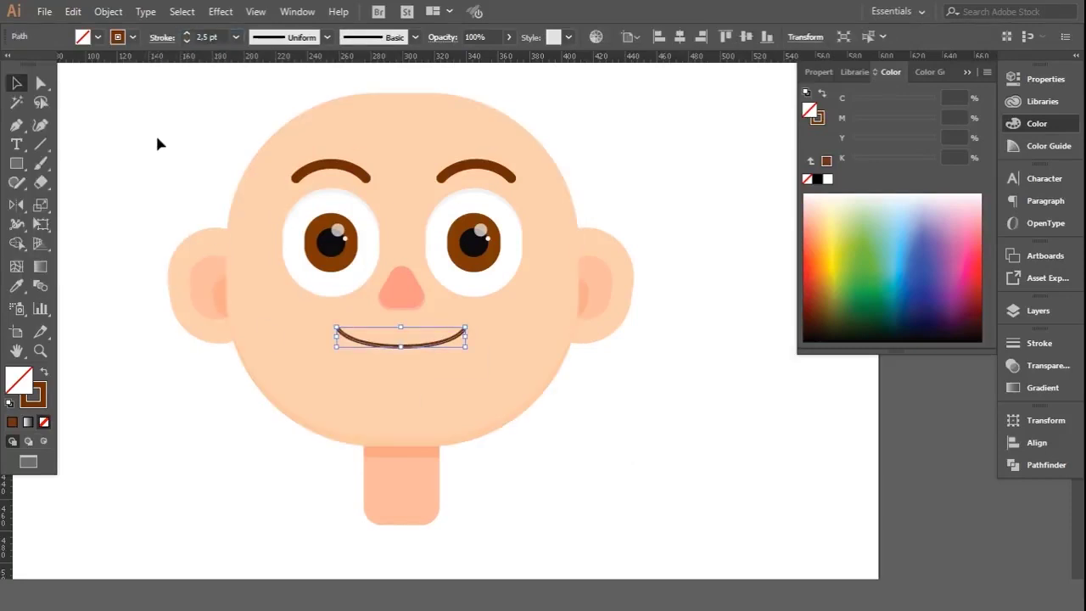
Step: Sample the light pink swatch and apply it as the mouth's stroke colour
click(136, 229)
key(i)
scroll(184, 202, down, 1)
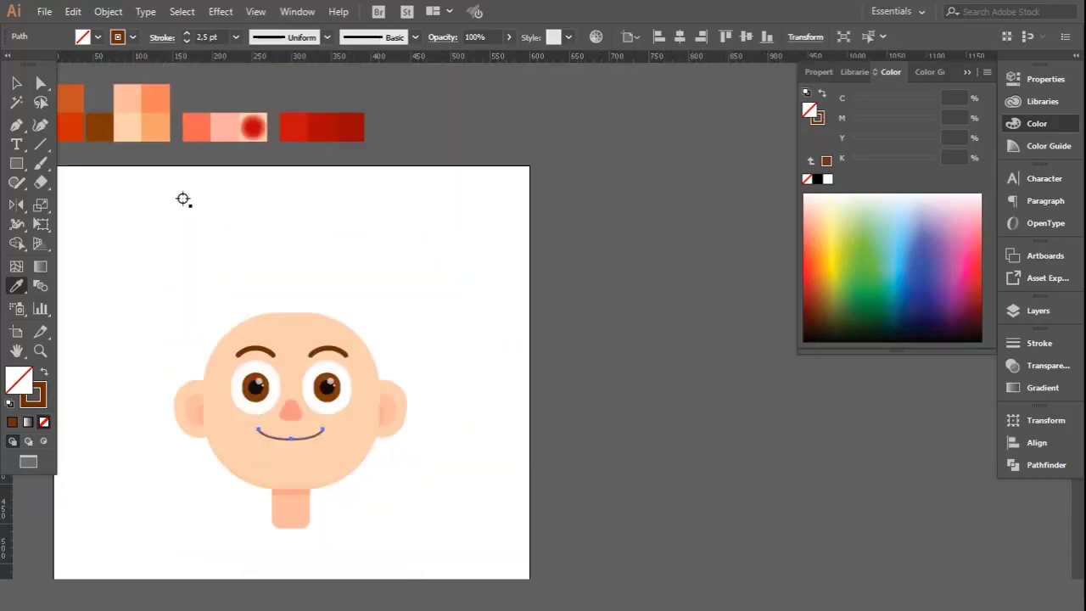
click(223, 128)
click(45, 373)
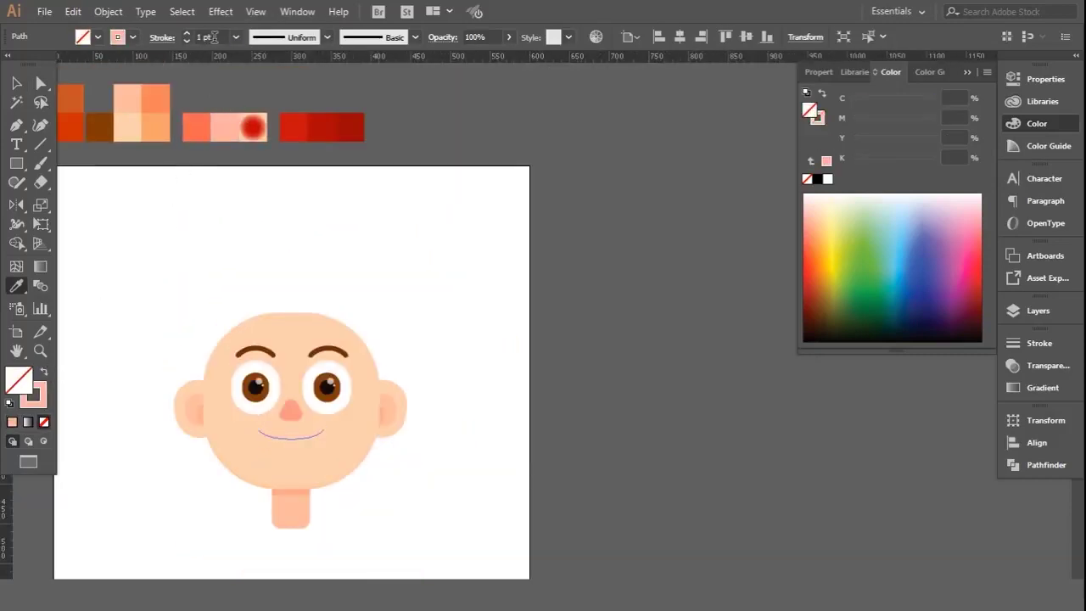
click(162, 37)
text(2,5)
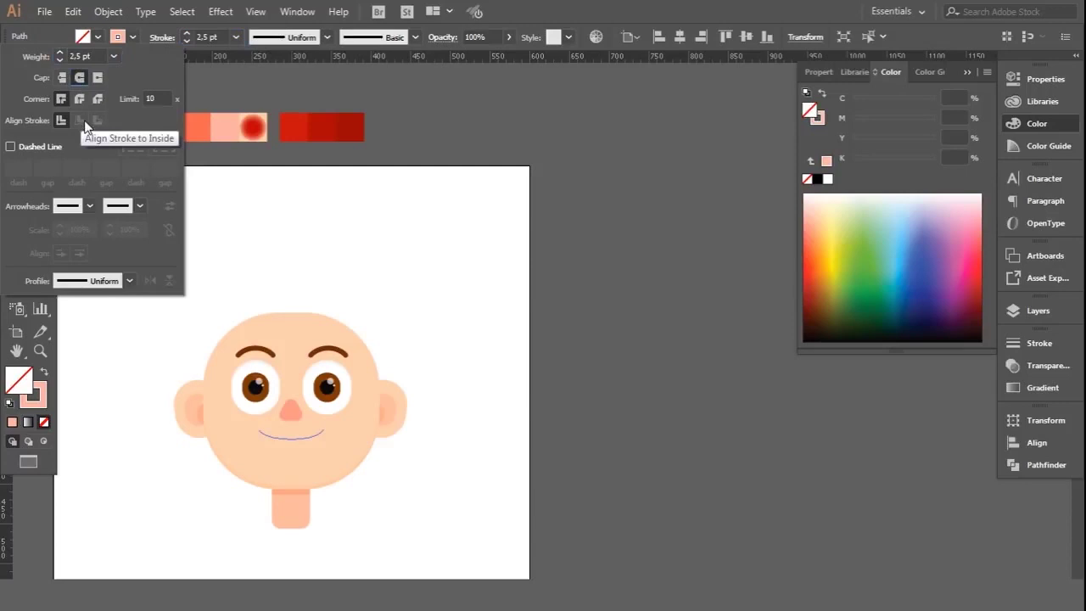
key(ctrl+plus)
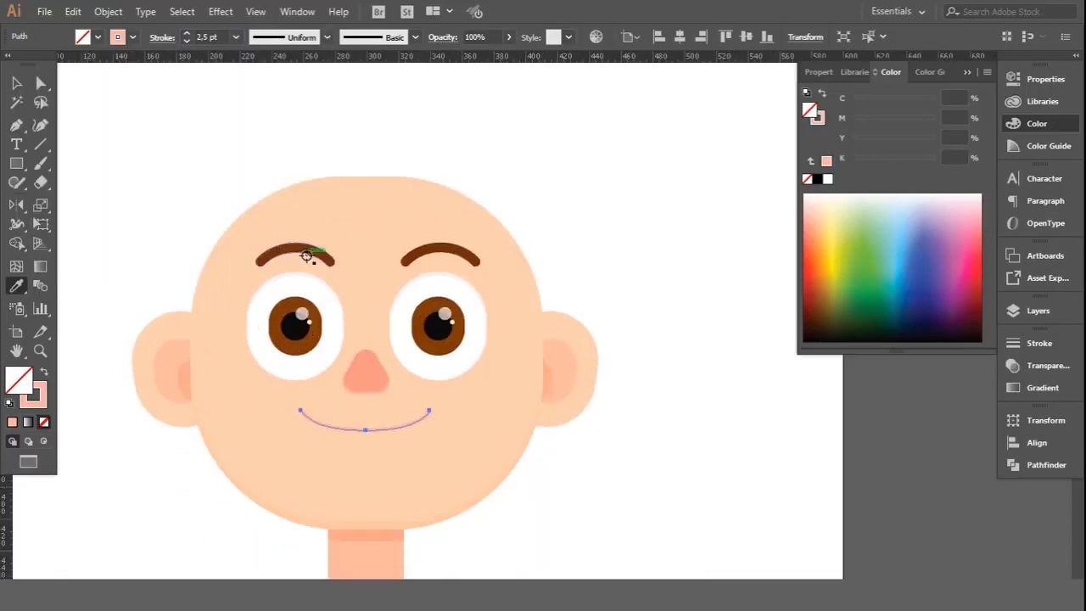
Step: Raise the mouth stroke to 3 pt and confirm its pink colour in the Color Picker
key(ctrl+shift+a)
click(339, 354)
click(186, 33)
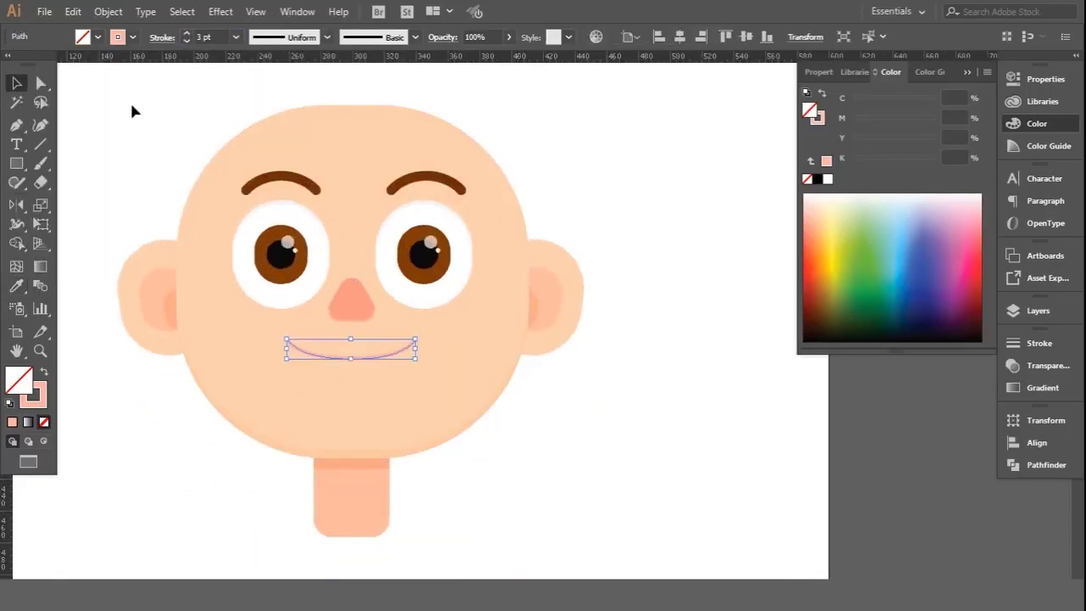
click(582, 184)
click(301, 351)
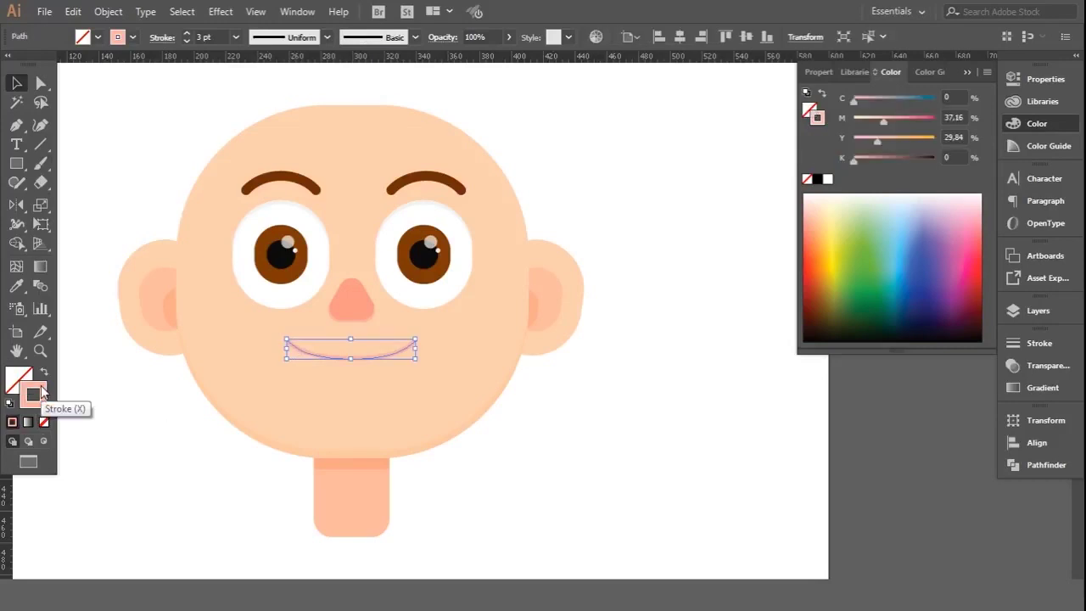
double_click(34, 394)
key(Return)
click(556, 149)
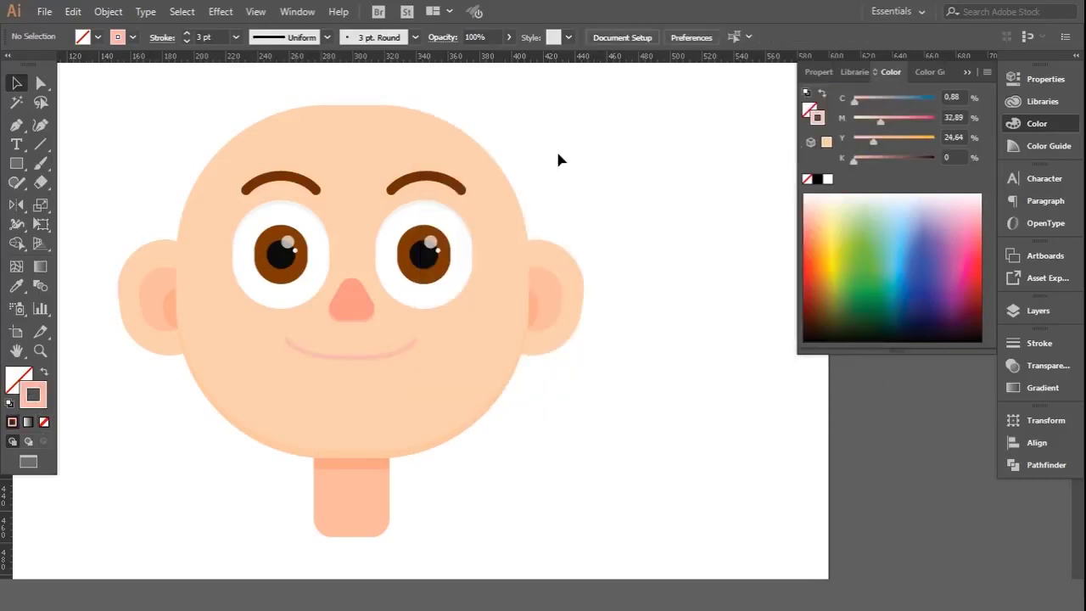
key(ctrl+minus)
key(ctrl+minus)
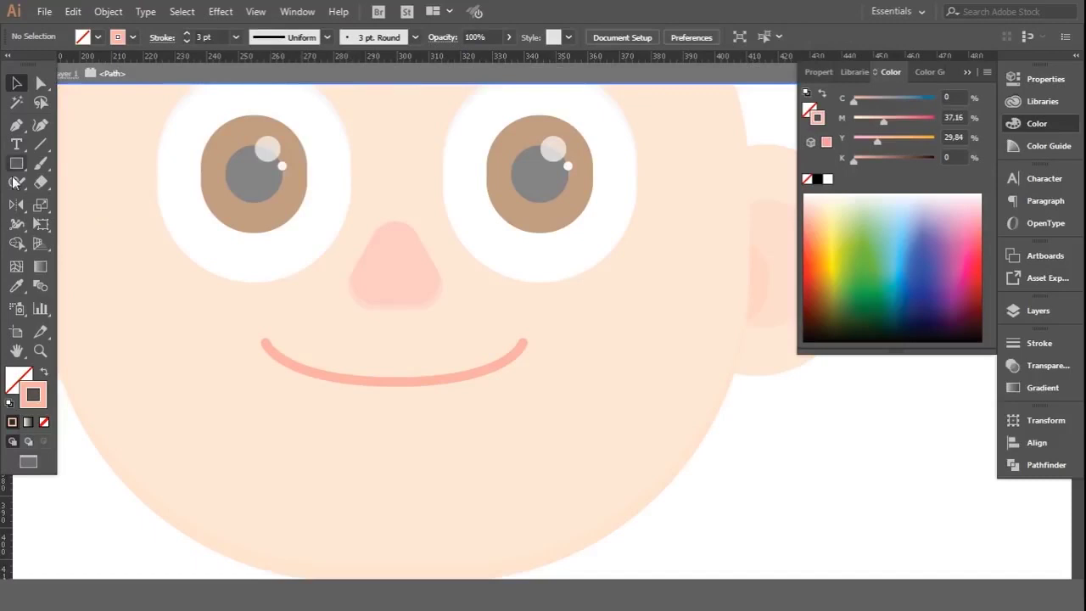
Step: Pen-draw a closed lower-lip shape under the smile with a curved bottom point
click(291, 365)
drag(395, 399, 468, 398)
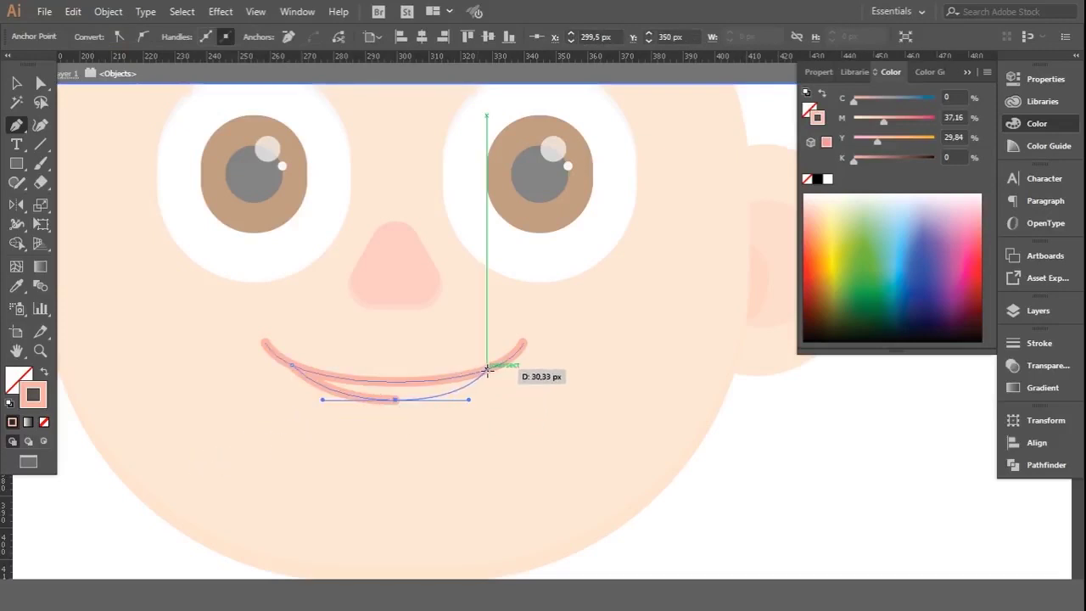
click(487, 370)
click(292, 366)
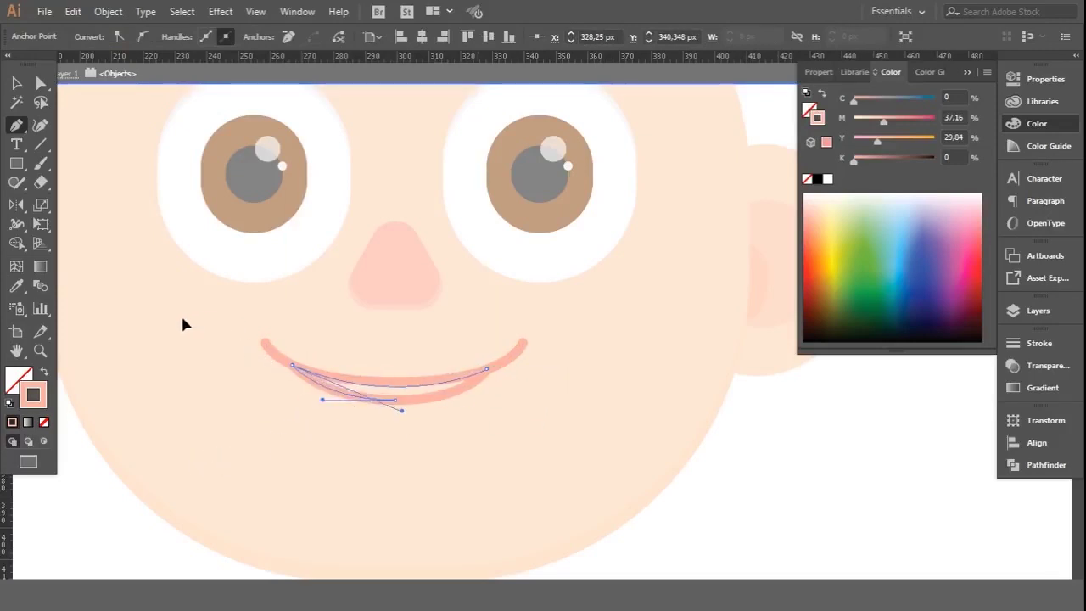
Step: Swap the lip's fill and stroke and give it the orange-red swatch colour
click(44, 372)
click(16, 82)
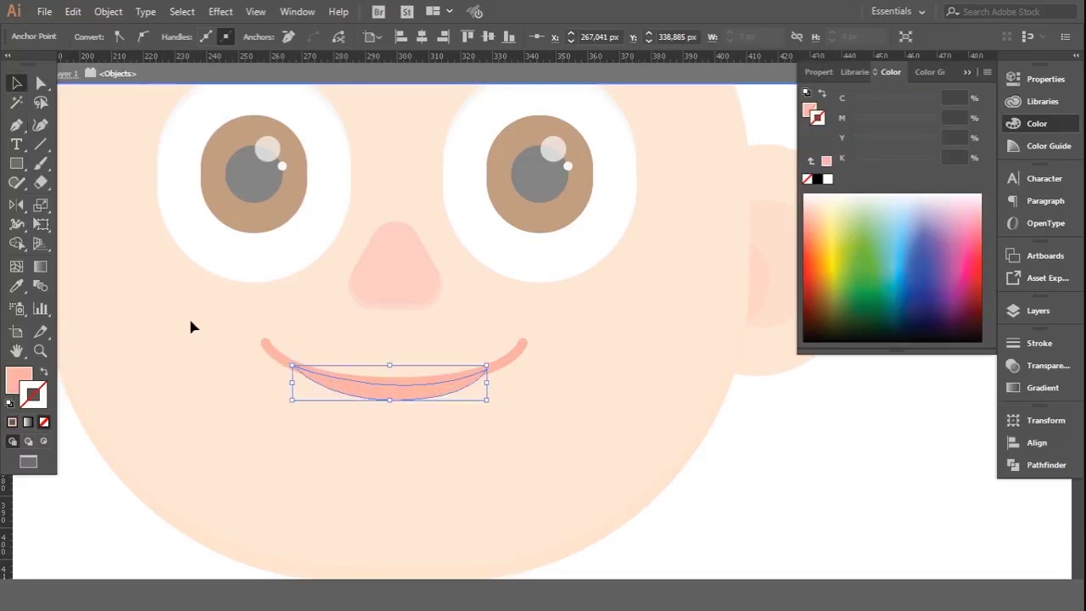
scroll(195, 331, down, 3)
scroll(203, 348, down, 2)
key(i)
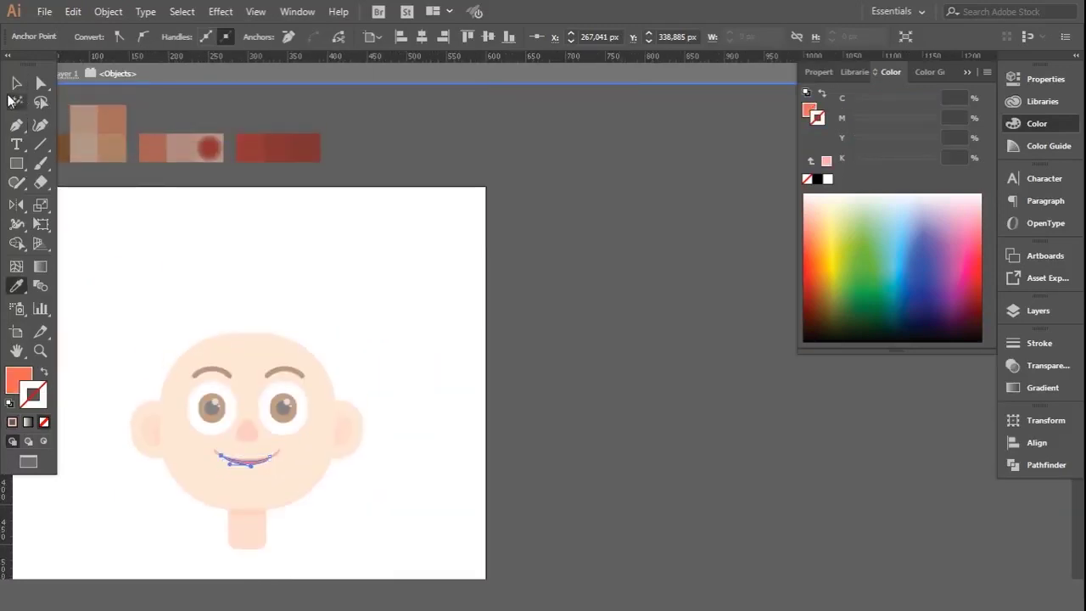
click(16, 83)
click(110, 280)
scroll(225, 495, up, 5)
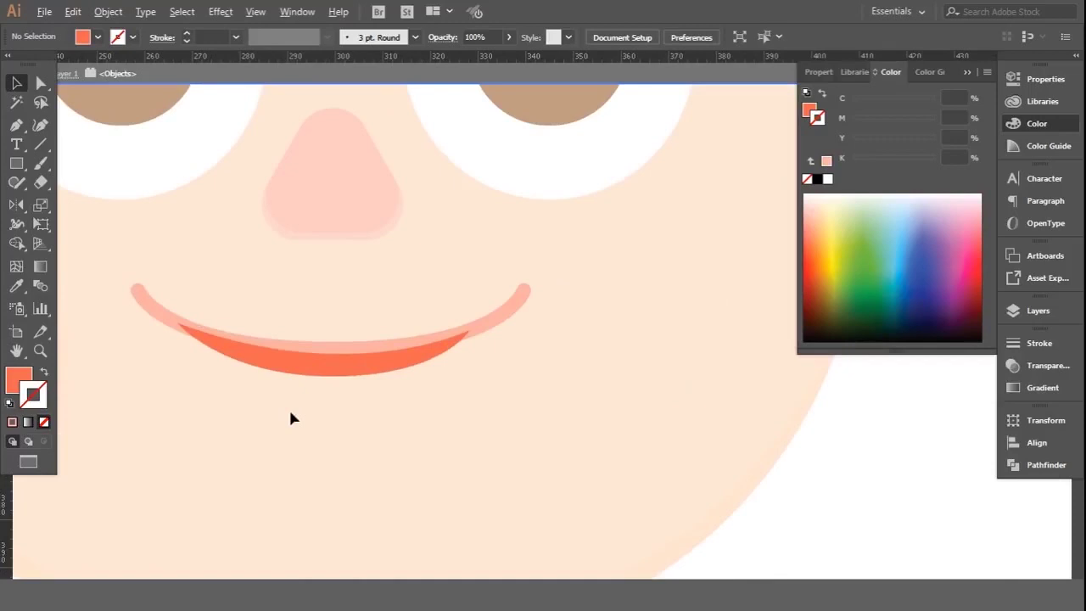
Step: Send the orange lip shape behind the pink smile line
right_click(320, 348)
click(547, 501)
click(389, 456)
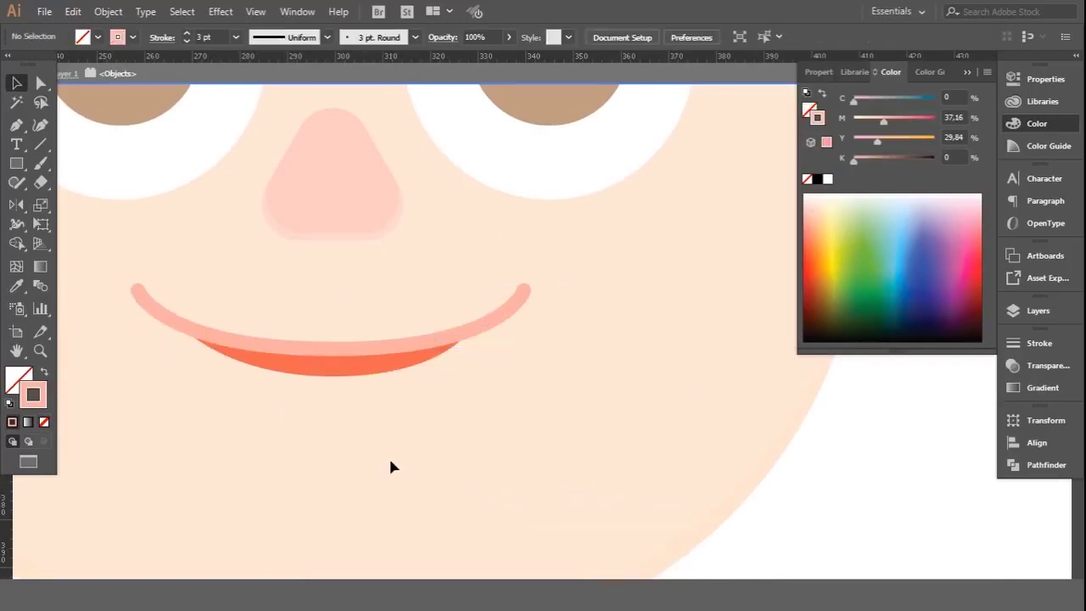
Step: Reshape the lip's left curve and raise its bottom edge to thin it
click(303, 374)
key(a)
click(177, 324)
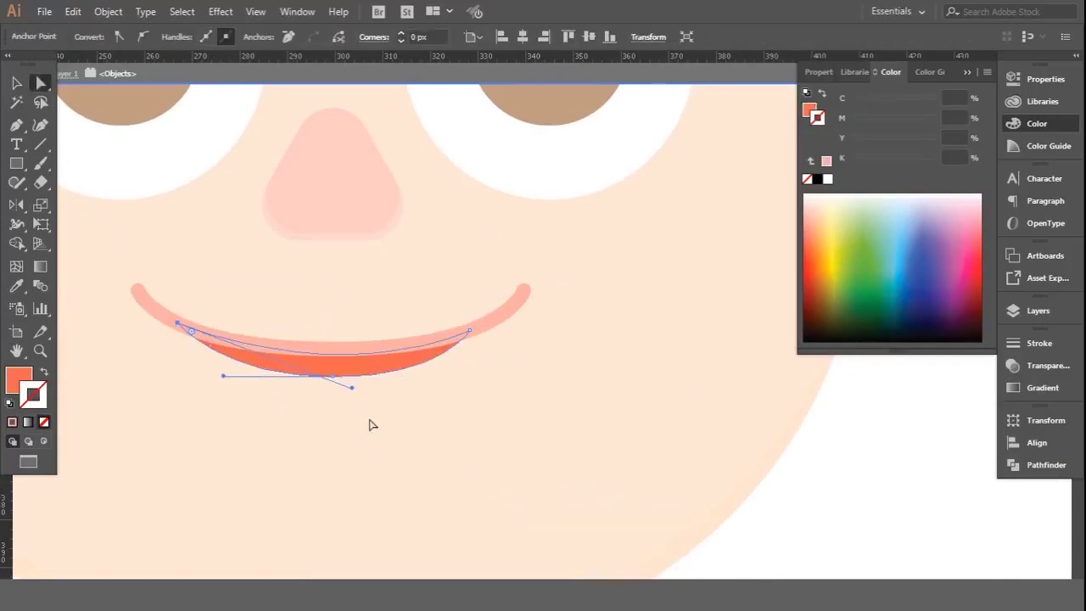
drag(226, 384, 243, 381)
click(303, 437)
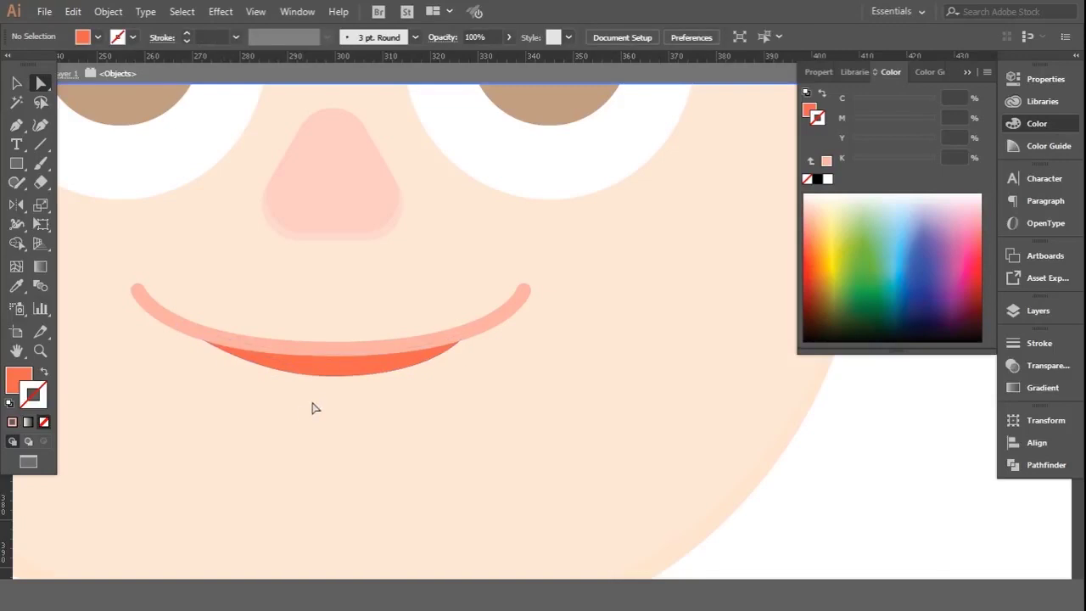
scroll(326, 399, down, 3)
scroll(339, 407, down, 2)
scroll(304, 450, up, 6)
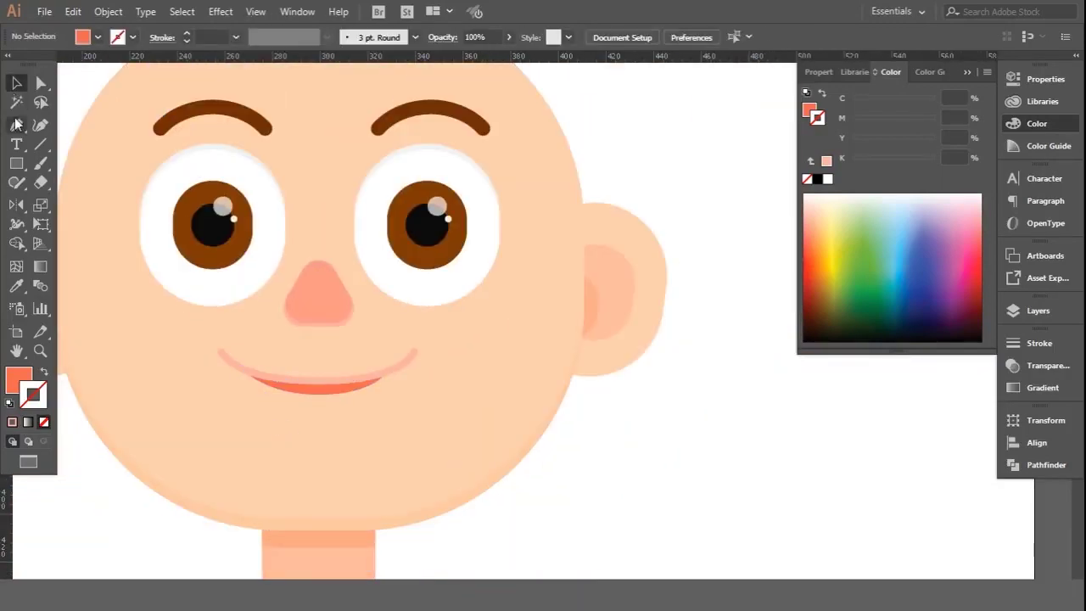
click(305, 386)
scroll(322, 381, up, 3)
drag(321, 387, 321, 378)
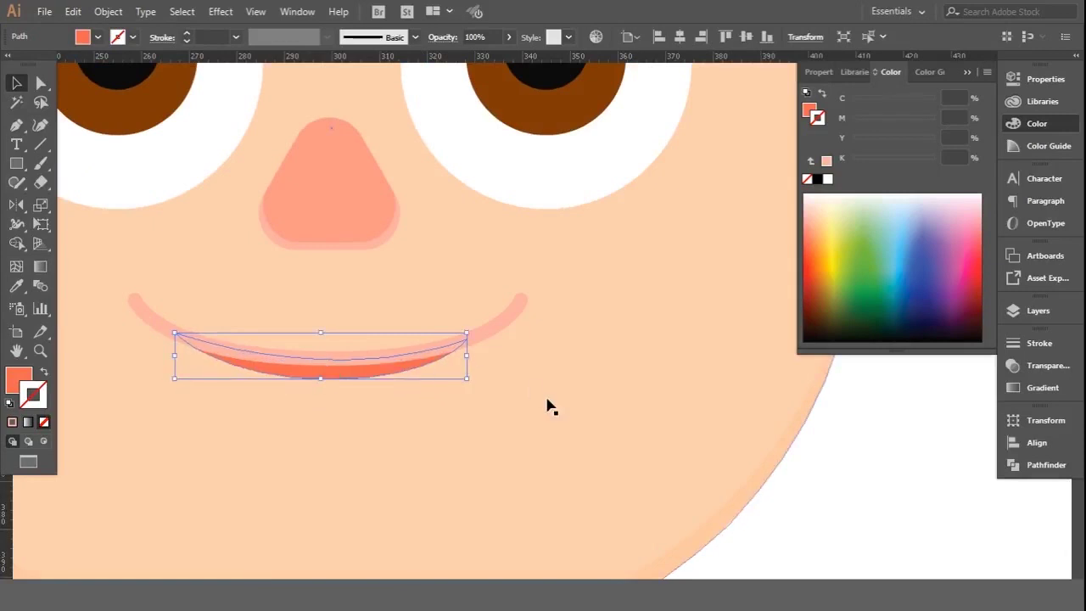
Step: Lower the lip's opacity to 68%
scroll(412, 395, down, 4)
click(382, 378)
click(508, 37)
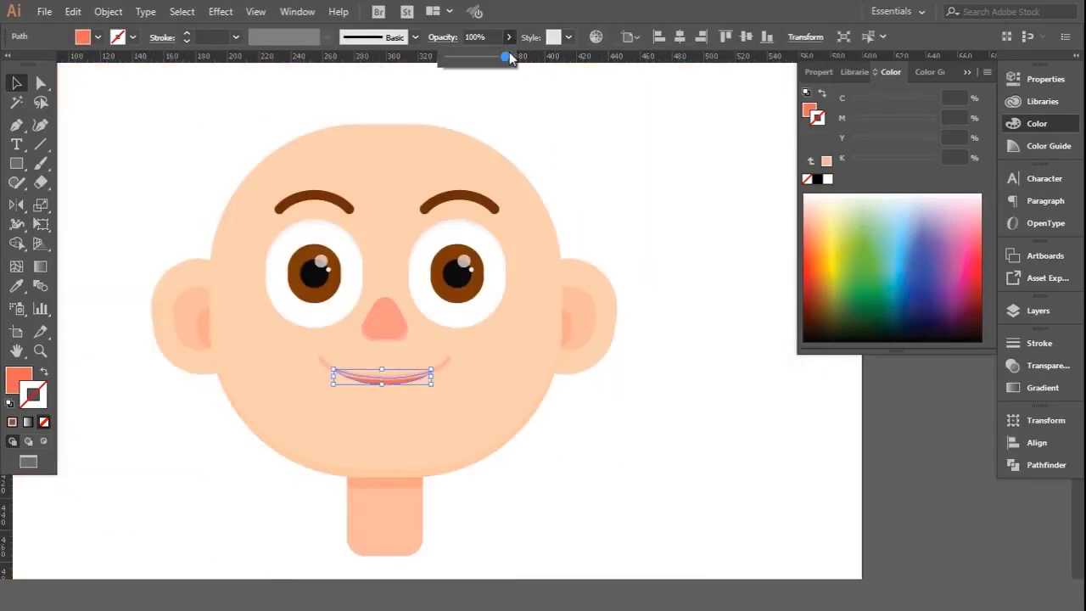
click(608, 175)
Step: Draw a small tooth rectangle at the centre of the lower lip
key(m)
scroll(478, 417, up, 3)
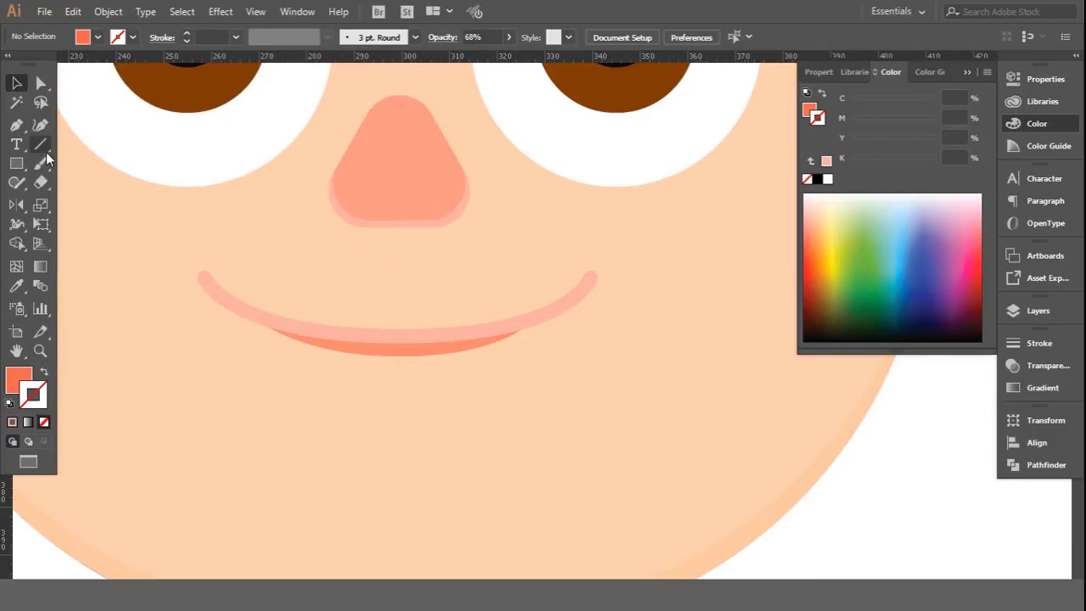
scroll(377, 352, up, 2)
drag(365, 322, 408, 359)
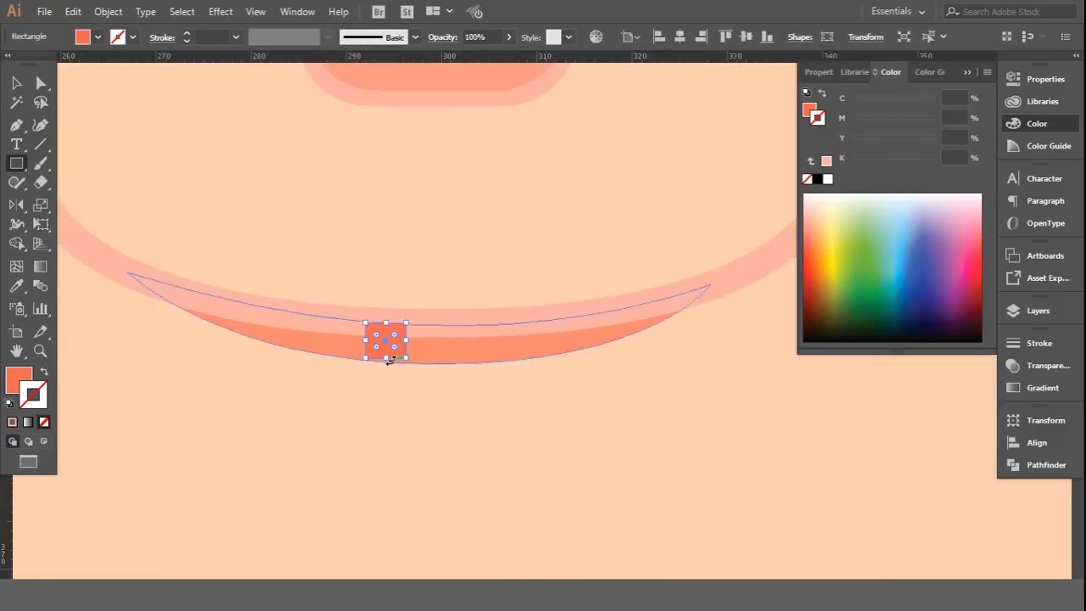
Step: Fill the tooth rectangle white and round its corners
click(828, 178)
click(807, 178)
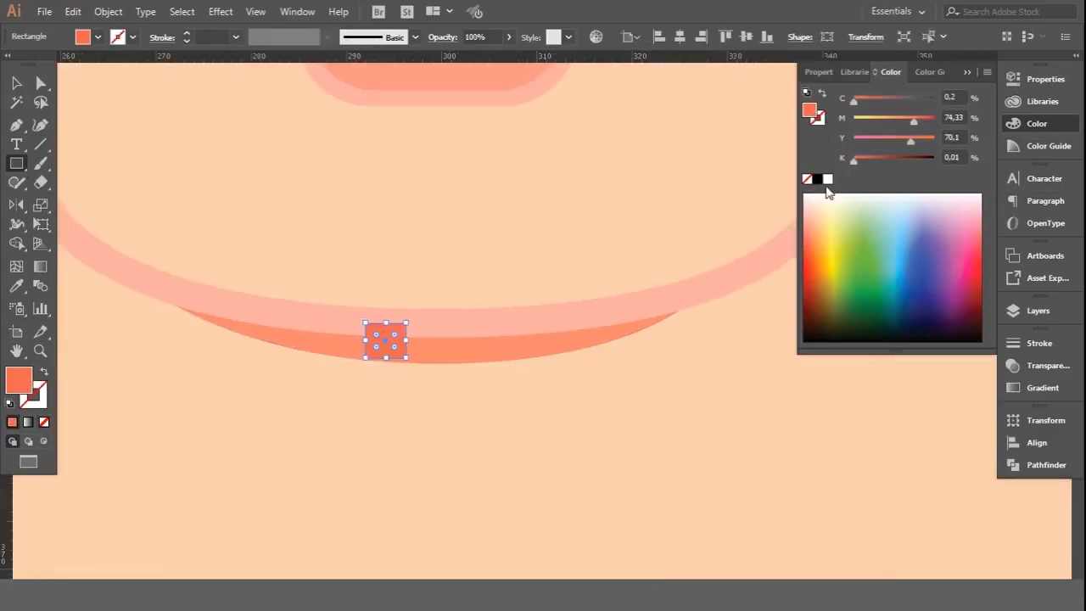
click(828, 179)
key(v)
scroll(382, 417, up, 2)
drag(323, 247, 337, 238)
scroll(286, 408, down, 2)
scroll(739, 509, down, 3)
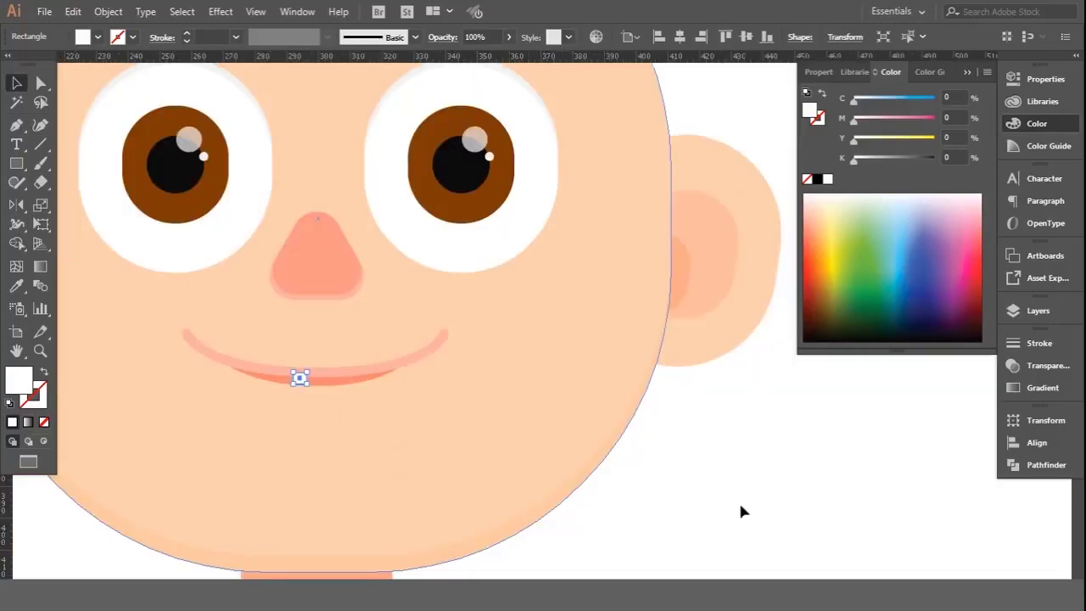
Step: Alt-drag a copy of the tooth just to its right
click(739, 510)
scroll(574, 432, down, 2)
scroll(514, 436, up, 3)
scroll(476, 399, up, 2)
scroll(443, 382, up, 2)
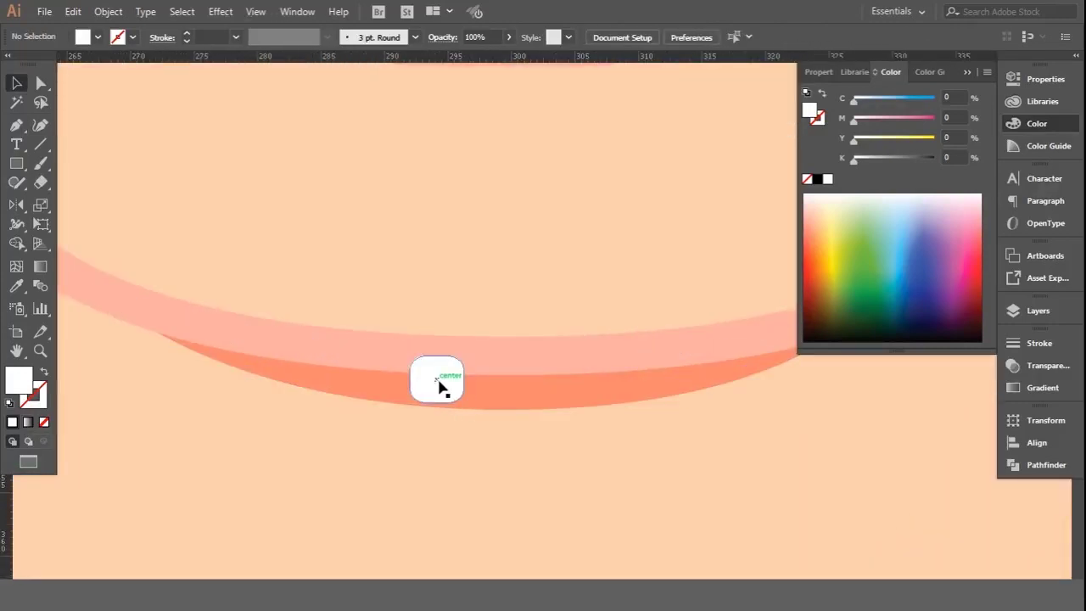
click(444, 382)
drag(441, 383, 510, 386)
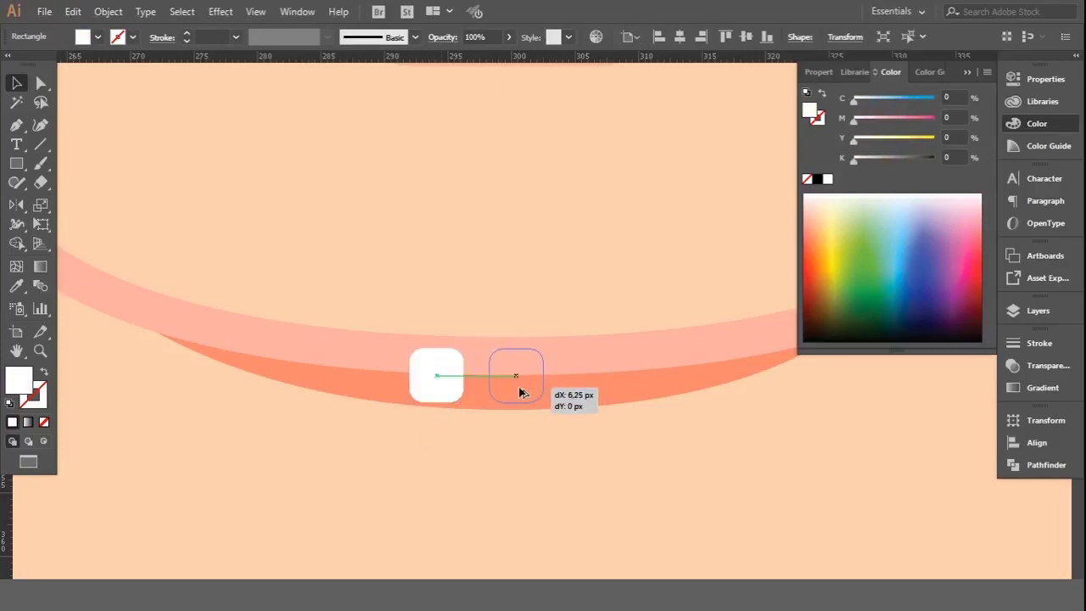
click(340, 492)
Step: Horizontally align the two teeth to centre them under the smile
scroll(472, 512, down, 3)
scroll(433, 521, up, 1)
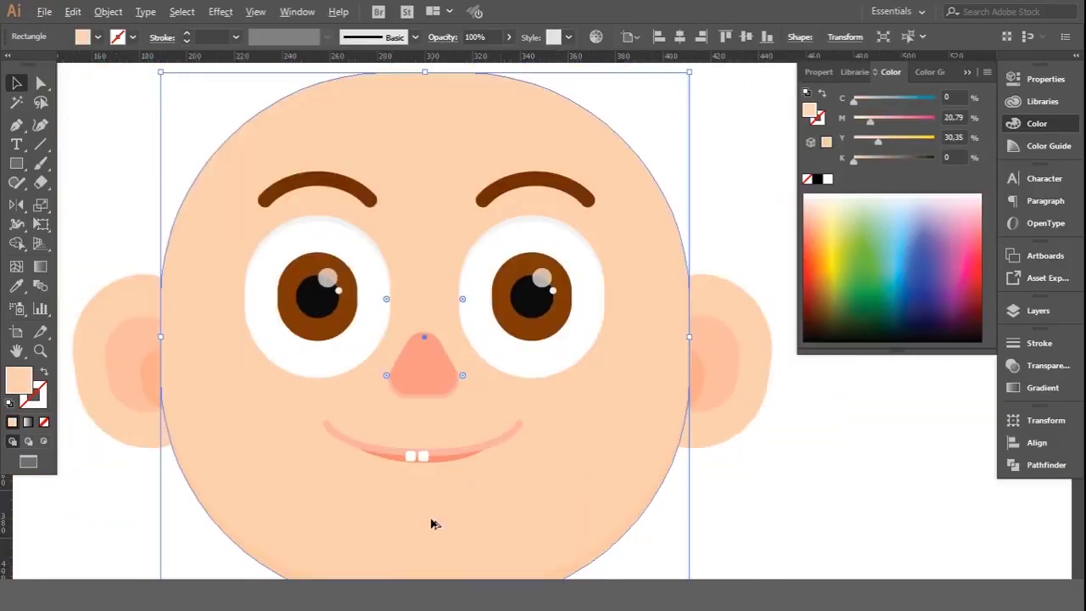
scroll(417, 475, up, 2)
click(419, 443)
shift+click(454, 446)
click(680, 37)
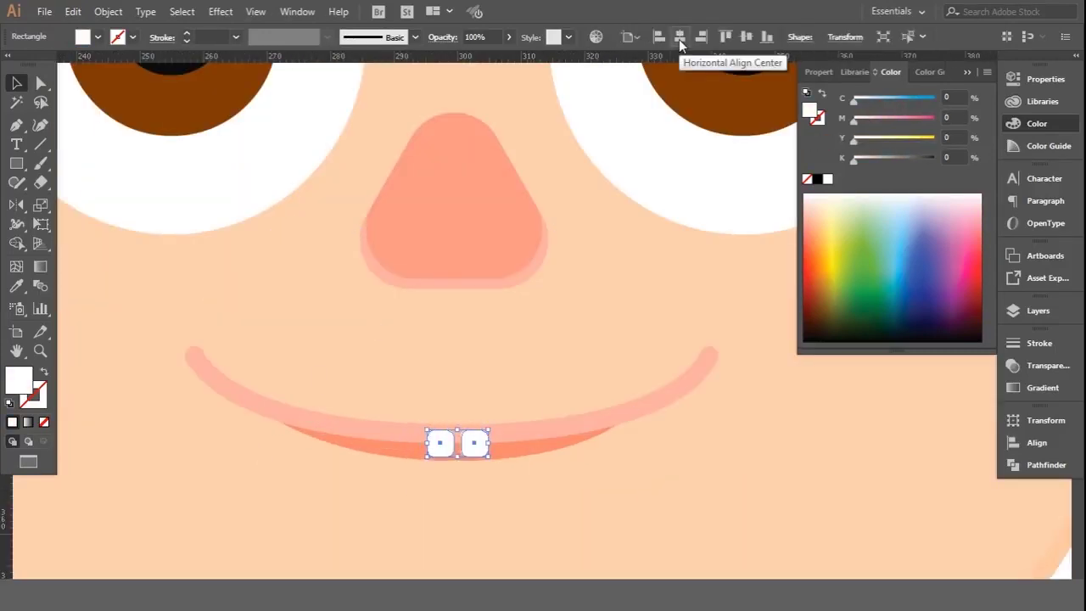
Step: Bring the smile line in front of the teeth and check the assembled mouth
right_click(356, 432)
click(565, 344)
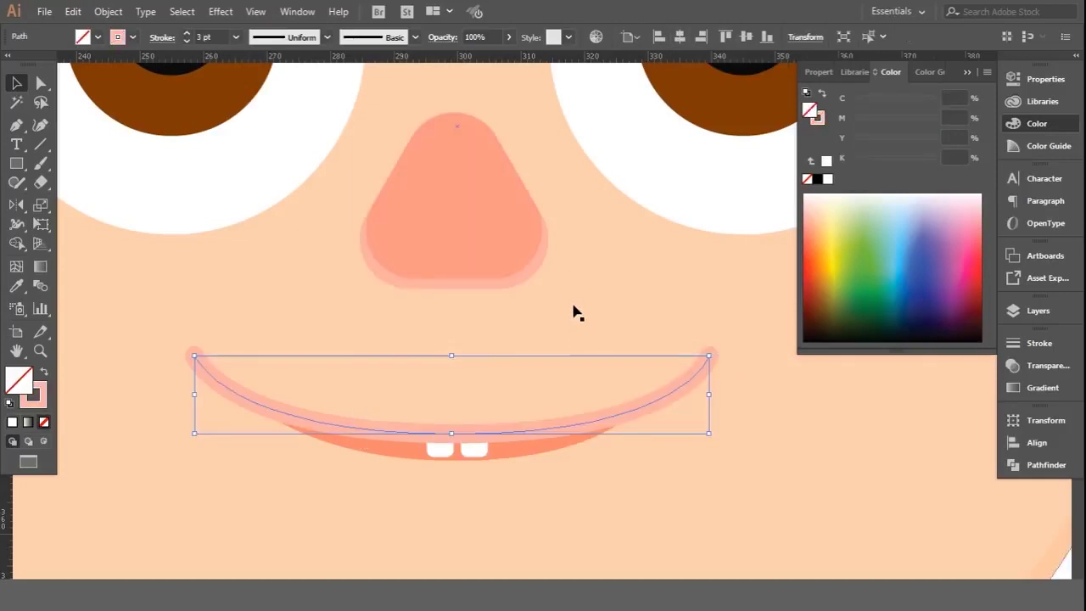
click(509, 316)
scroll(446, 323, down, 3)
click(672, 479)
scroll(393, 407, up, 2)
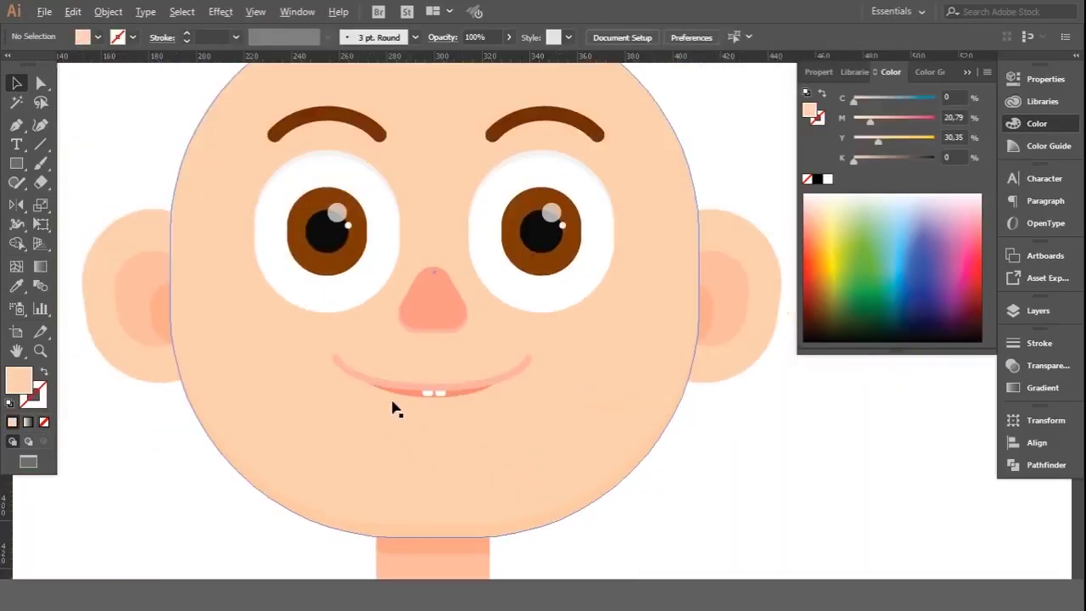
scroll(427, 408, up, 3)
click(488, 398)
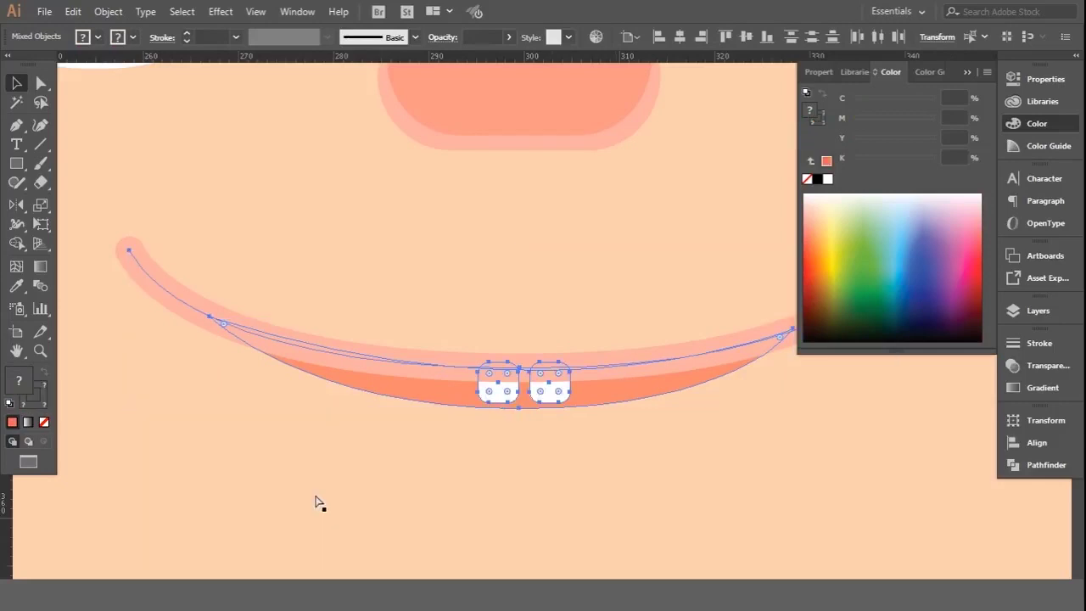
scroll(315, 502, down, 2)
scroll(266, 470, down, 3)
click(686, 482)
scroll(686, 482, down, 2)
scroll(689, 458, down, 1)
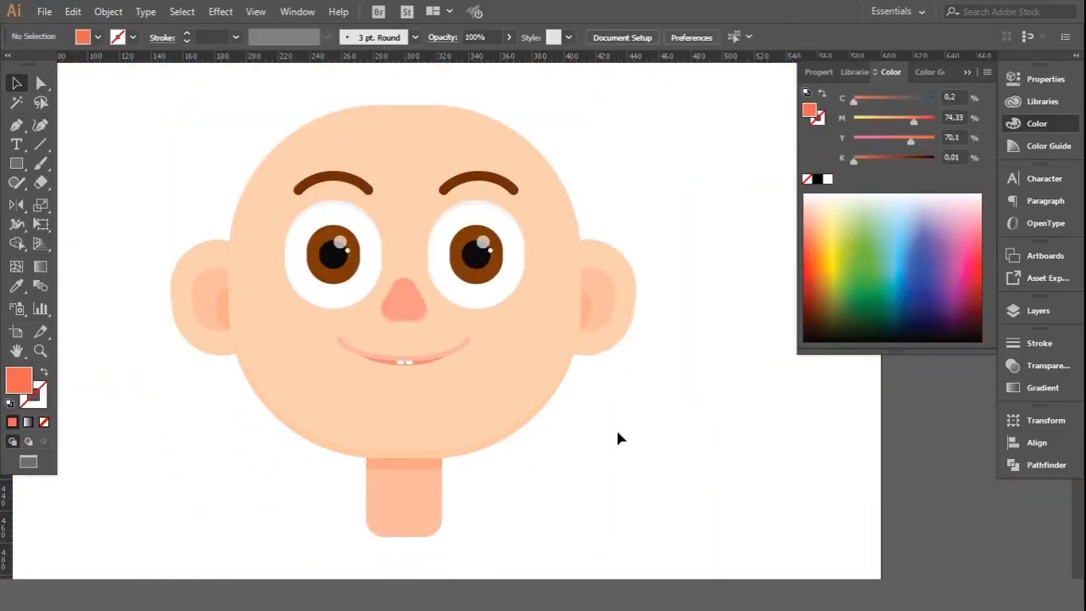
Step: Create a 41.5 × 30 px ellipse by entering its size, then place it on the left cheek
drag(16, 163, 76, 202)
click(303, 148)
text(41.5)
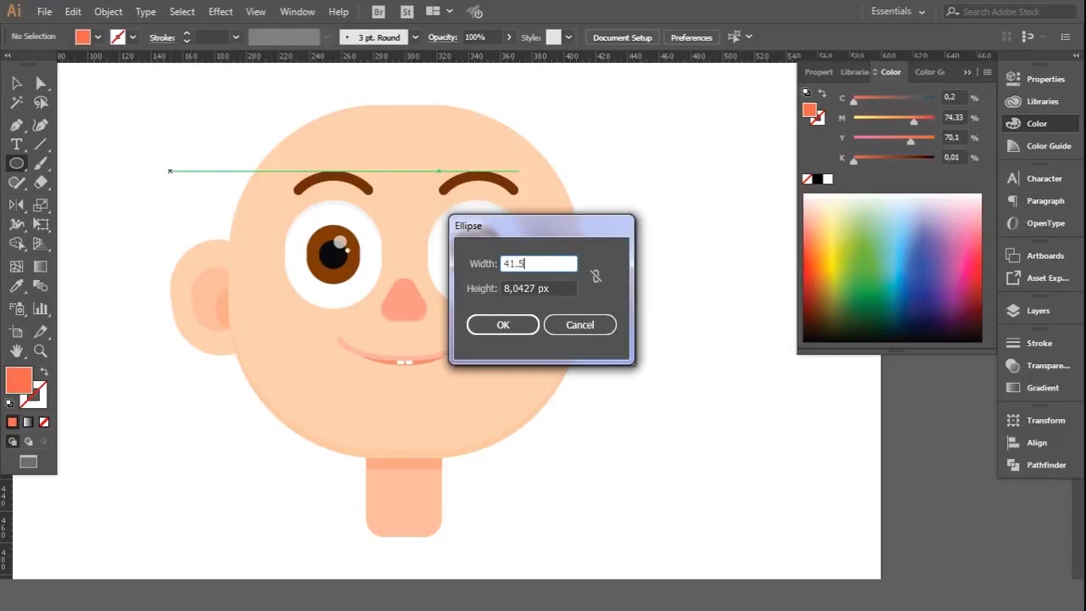
click(564, 286)
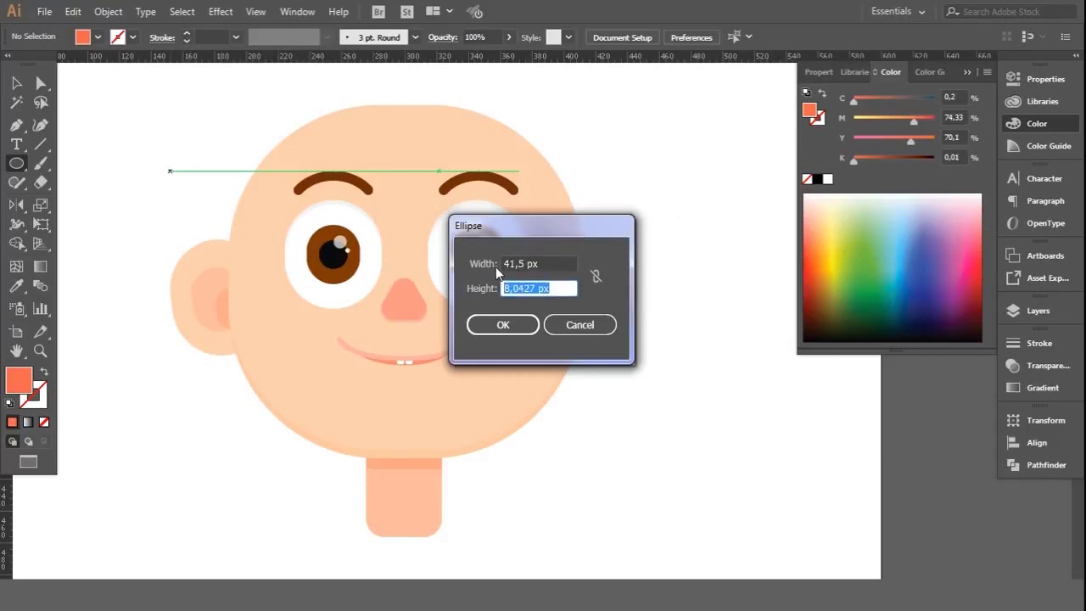
text(30)
key(Return)
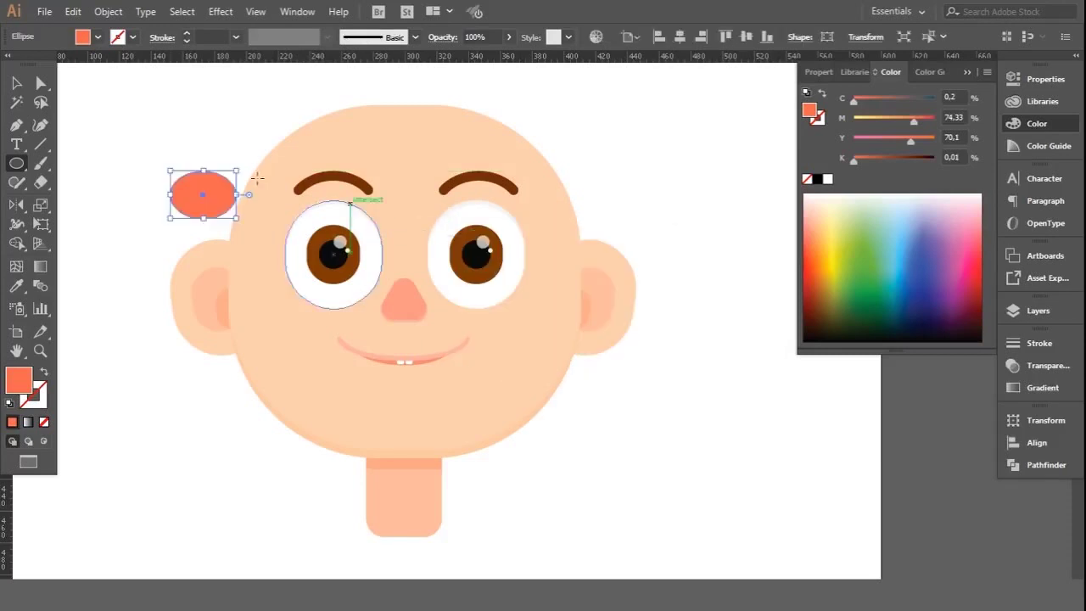
key(v)
drag(213, 207, 311, 357)
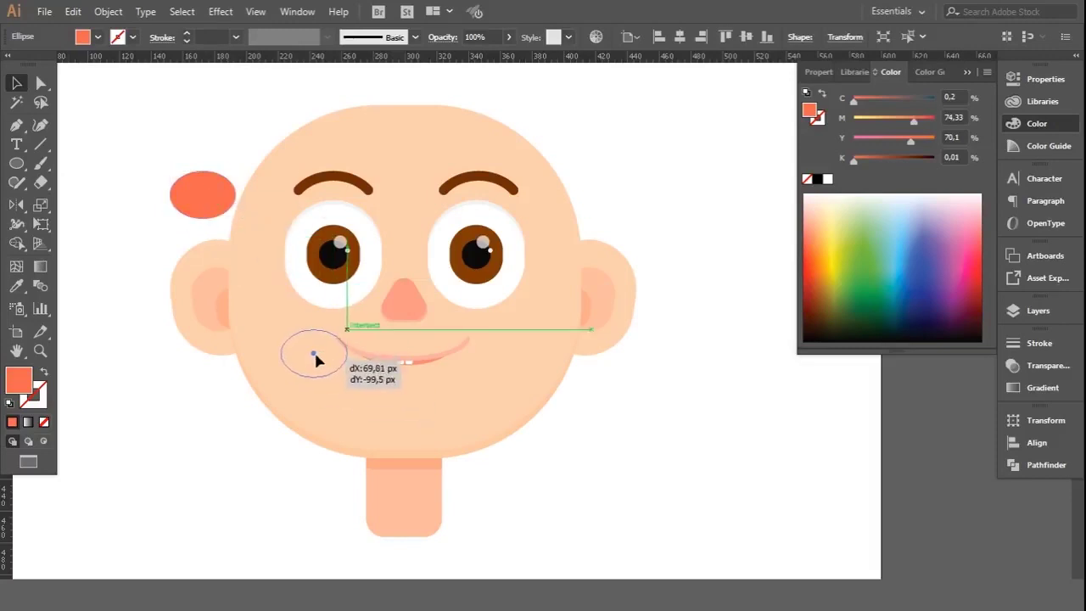
click(584, 484)
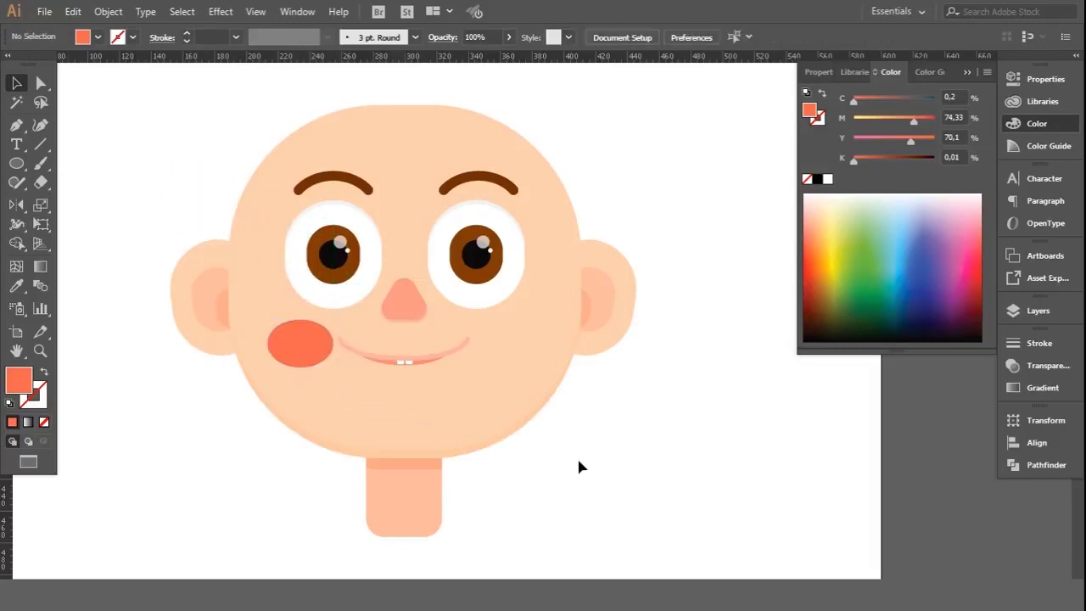
click(407, 364)
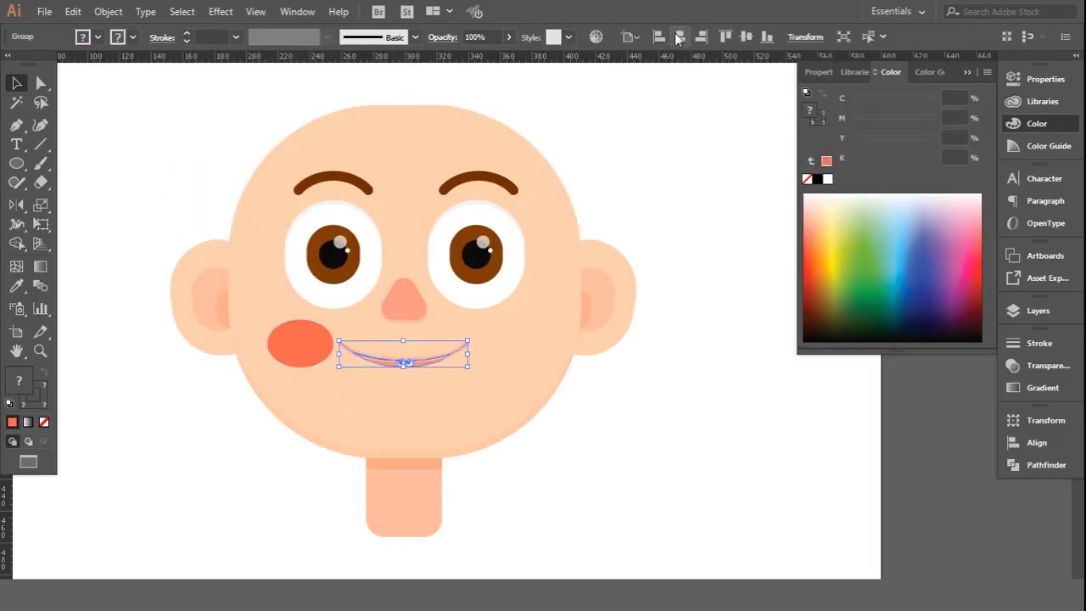
Step: Select the smile line inside the mouth group and compare the mouth with undo and redo
click(696, 413)
double_click(407, 359)
click(412, 360)
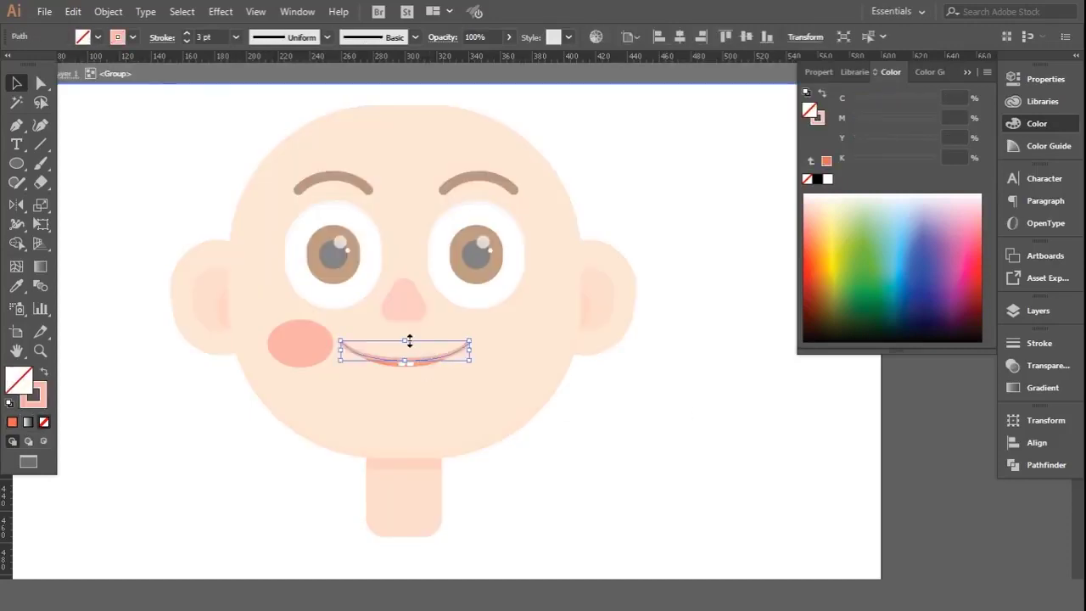
click(642, 435)
double_click(642, 436)
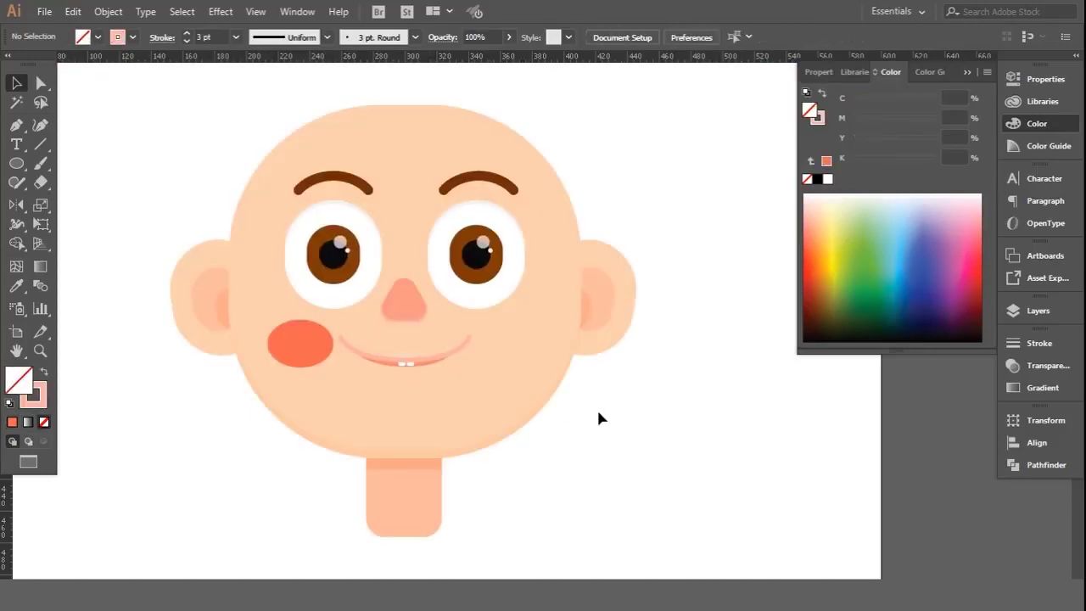
key(ctrl+z)
key(ctrl+z)
key(ctrl+shift+z)
key(ctrl+shift+z)
scroll(373, 344, up, 3)
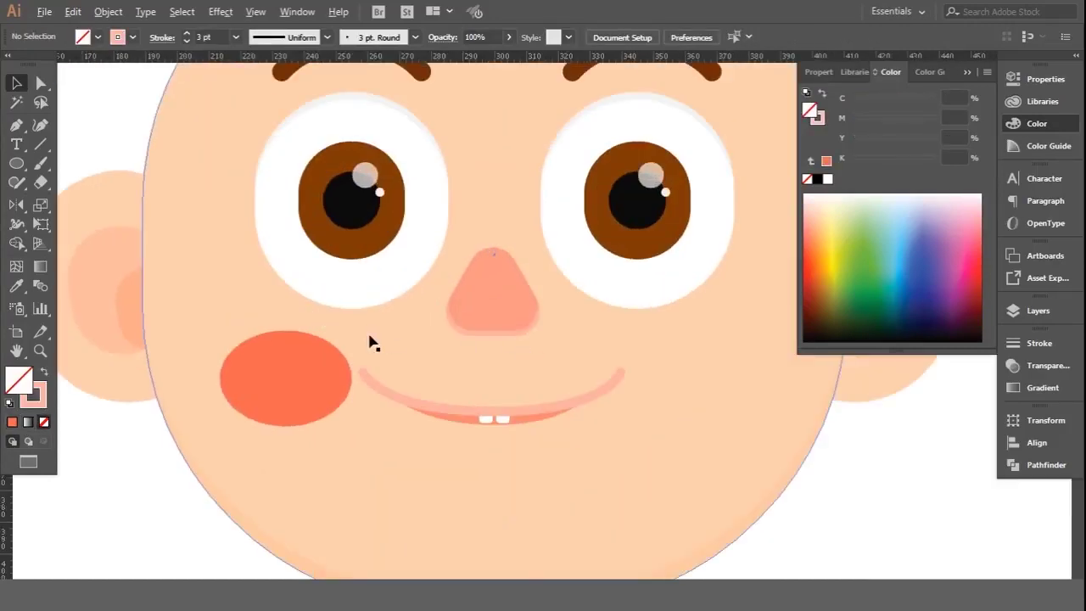
scroll(374, 344, down, 3)
Step: Add a horizontal guide across the mouth and delete the smile line's right end segment
double_click(440, 374)
scroll(402, 348, up, 4)
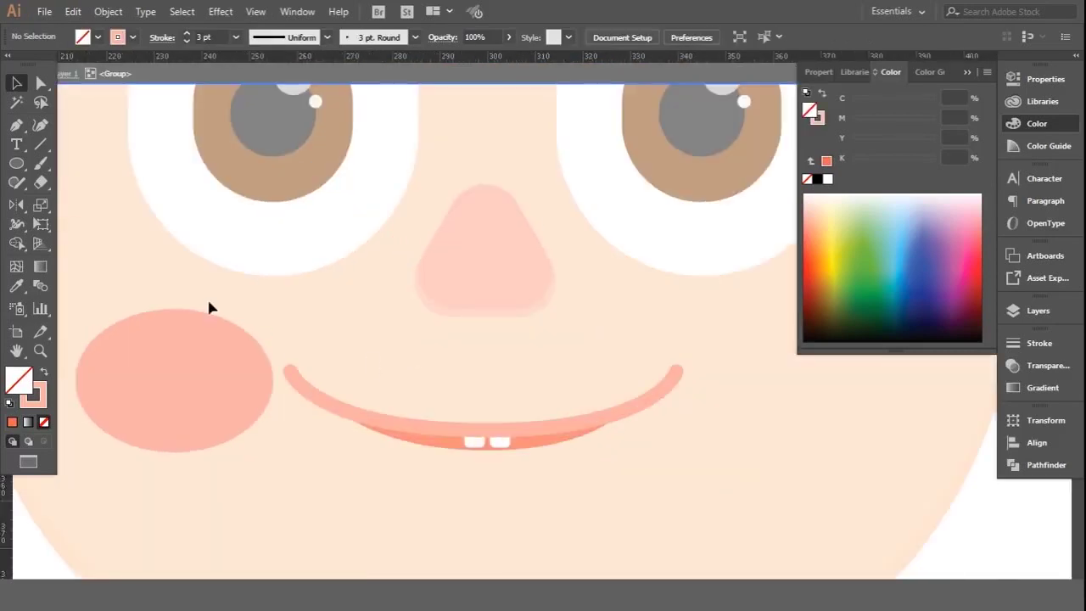
drag(190, 63, 233, 394)
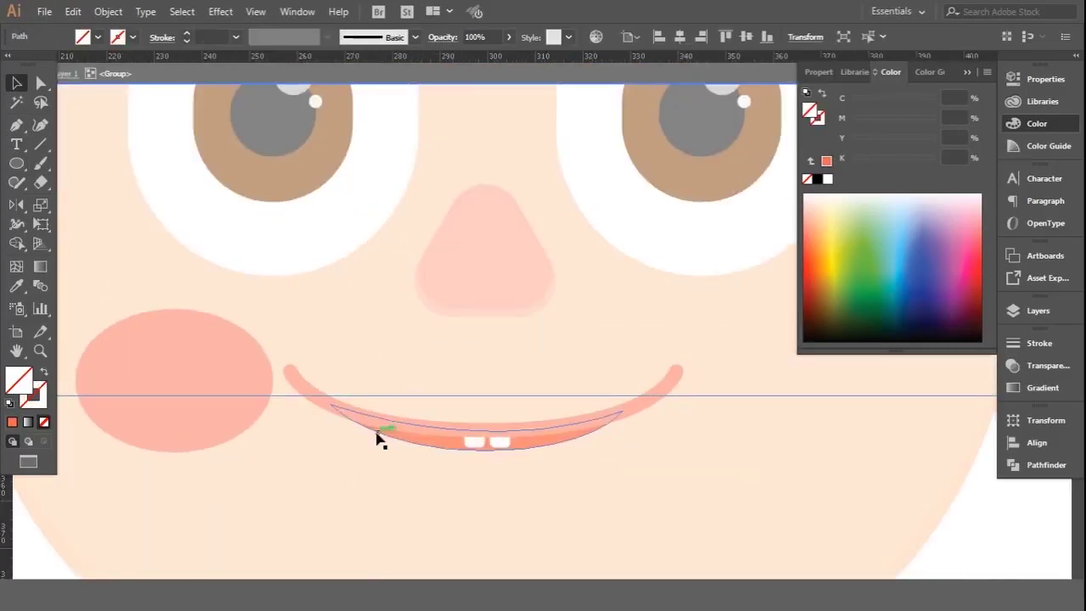
drag(16, 125, 85, 179)
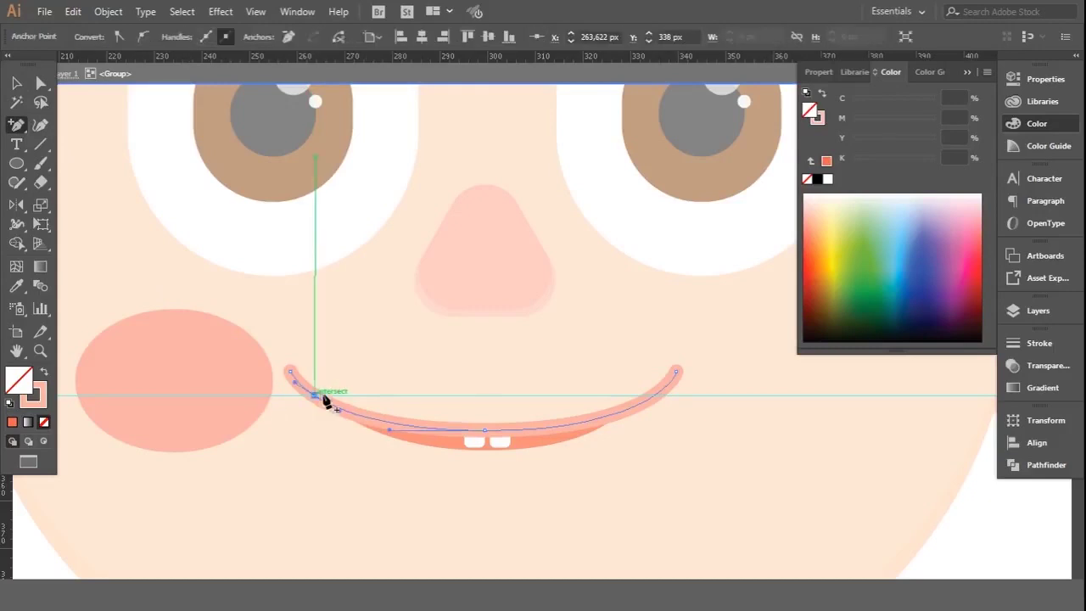
drag(667, 371, 665, 372)
key(Delete)
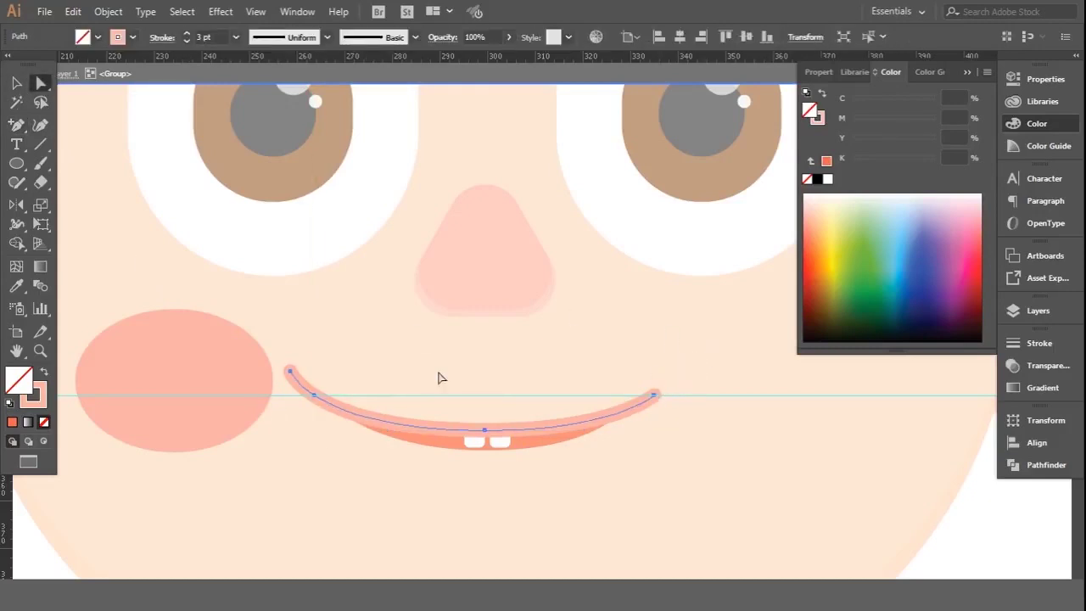
click(285, 411)
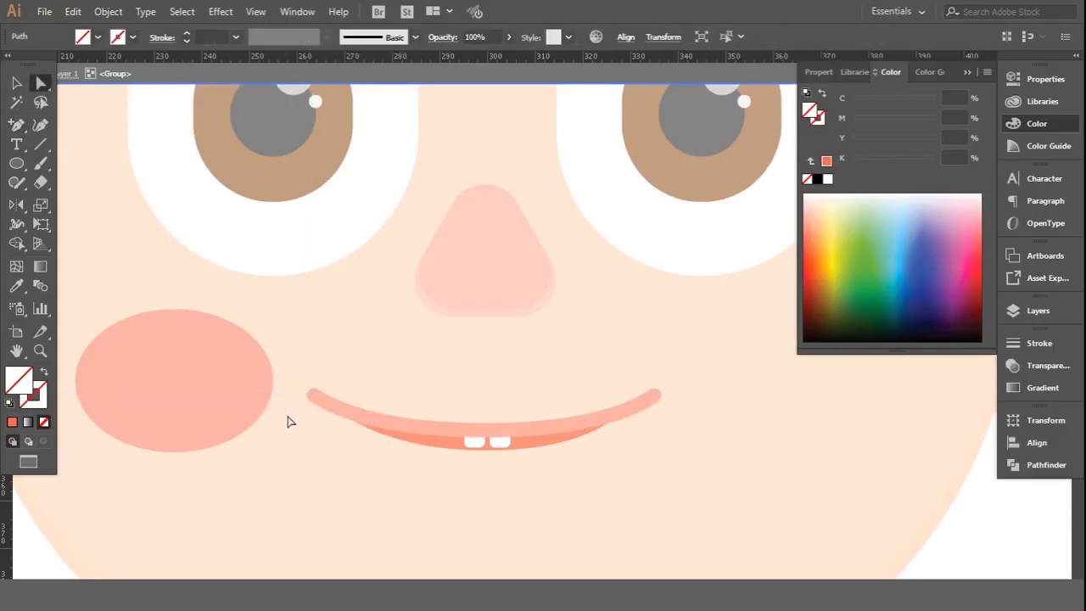
key(Escape)
scroll(305, 405, down, 4)
scroll(645, 436, down, 1)
click(353, 445)
scroll(253, 456, down, 2)
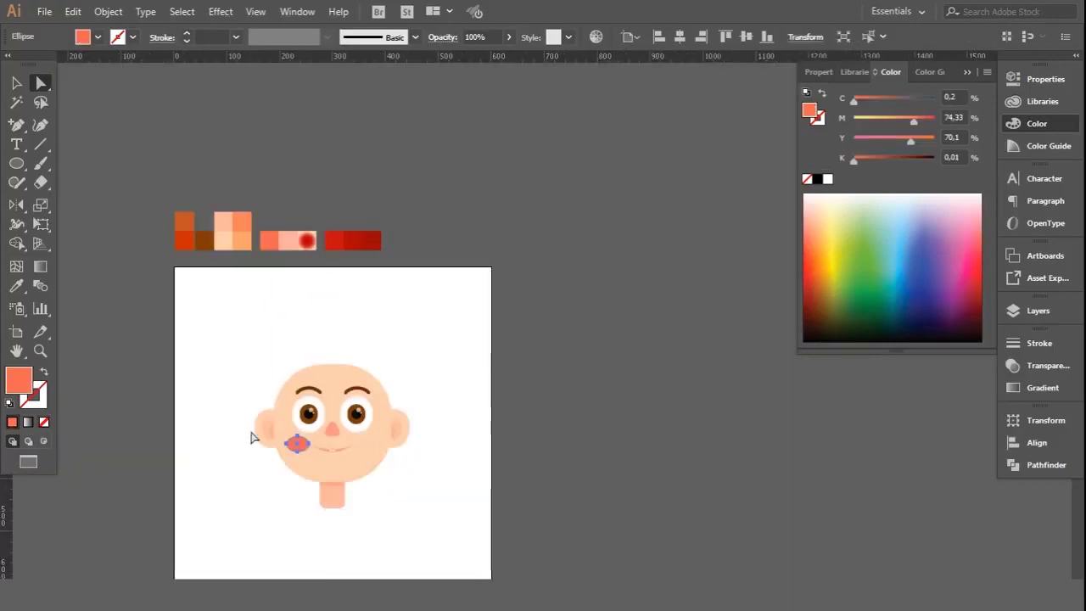
Step: Apply the red radial gradient to the cheek oval and widen it to cover the cheek
click(305, 240)
scroll(492, 382, up, 3)
scroll(492, 383, up, 1)
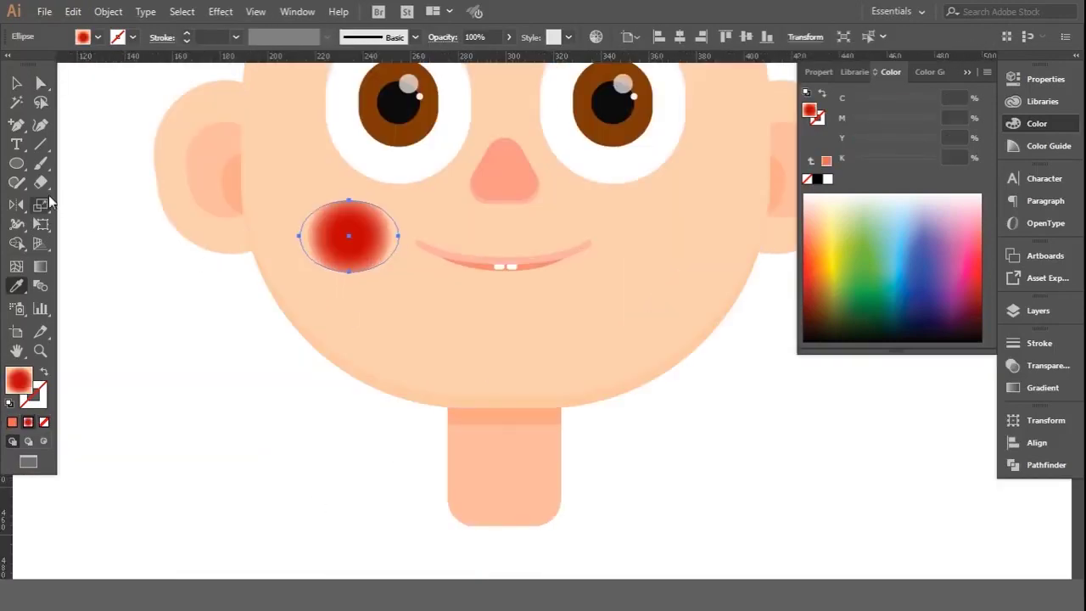
drag(349, 195, 349, 205)
mouse_move(393, 238)
mouse_down()
mouse_move(410, 237)
mouse_move(386, 236)
mouse_up()
Step: Lower the cheek blush's opacity to about 24% and view the whole artboard
key(v)
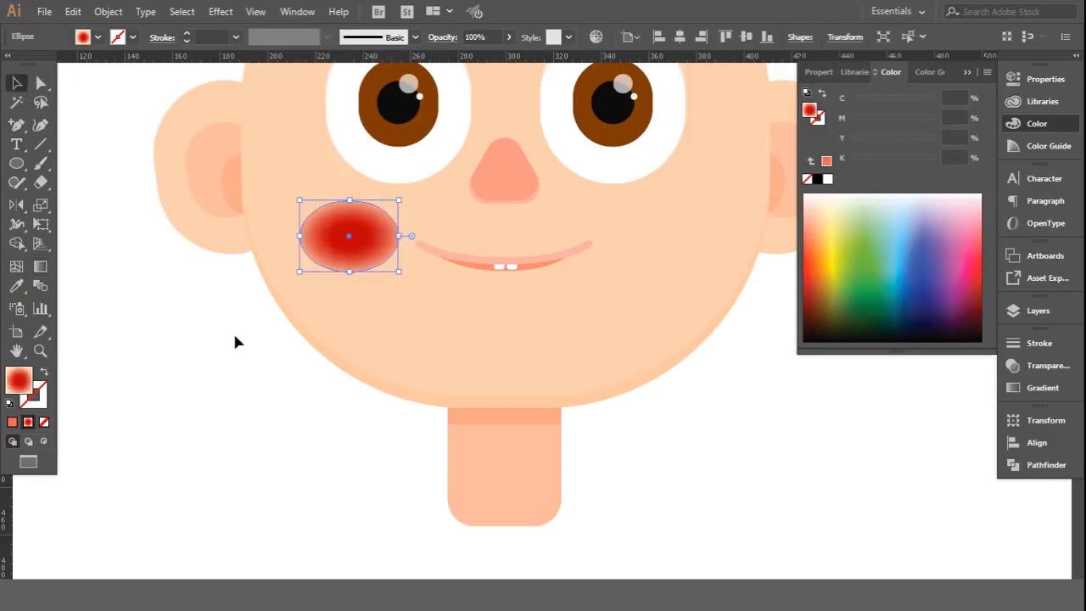
click(508, 37)
drag(483, 62, 460, 58)
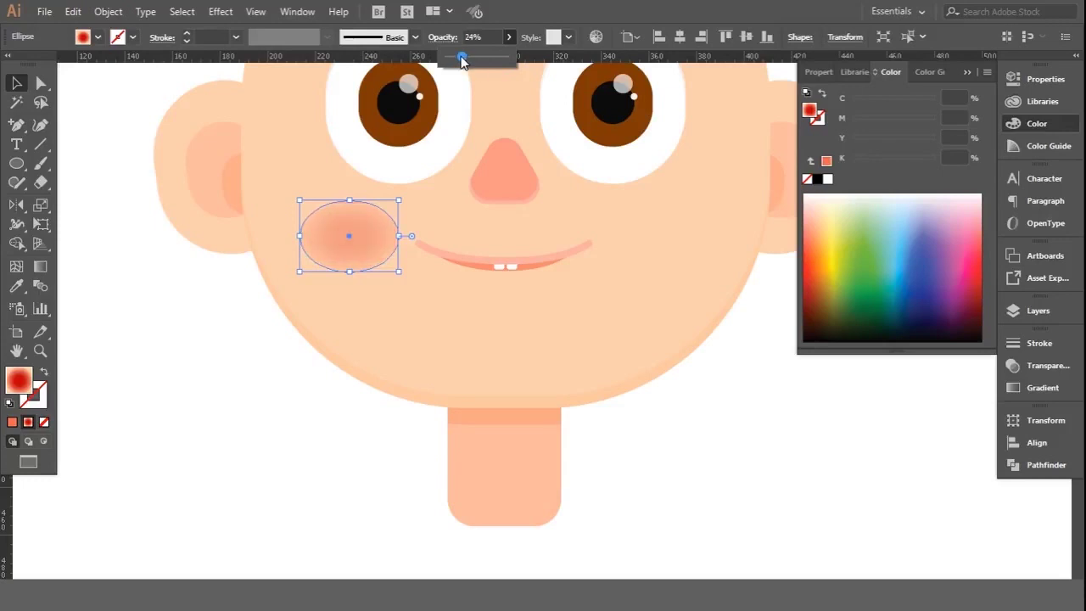
click(482, 37)
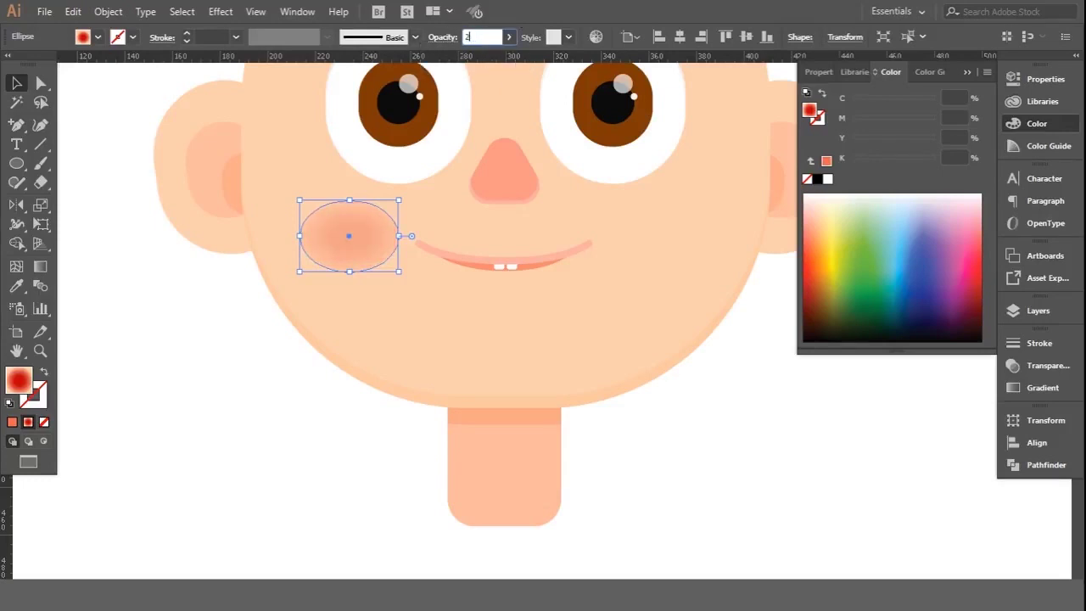
text(0%)
click(164, 443)
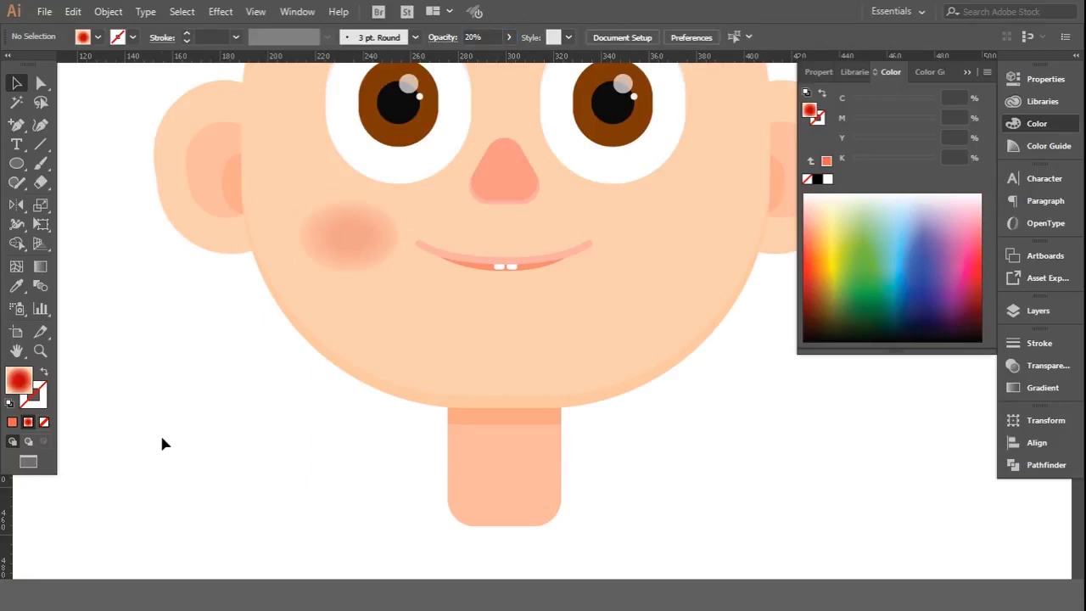
key(ctrl+0)
scroll(416, 274, up, 3)
Step: Tilt the cheek blush slightly and set its opacity to 10%
click(301, 339)
drag(356, 308, 361, 316)
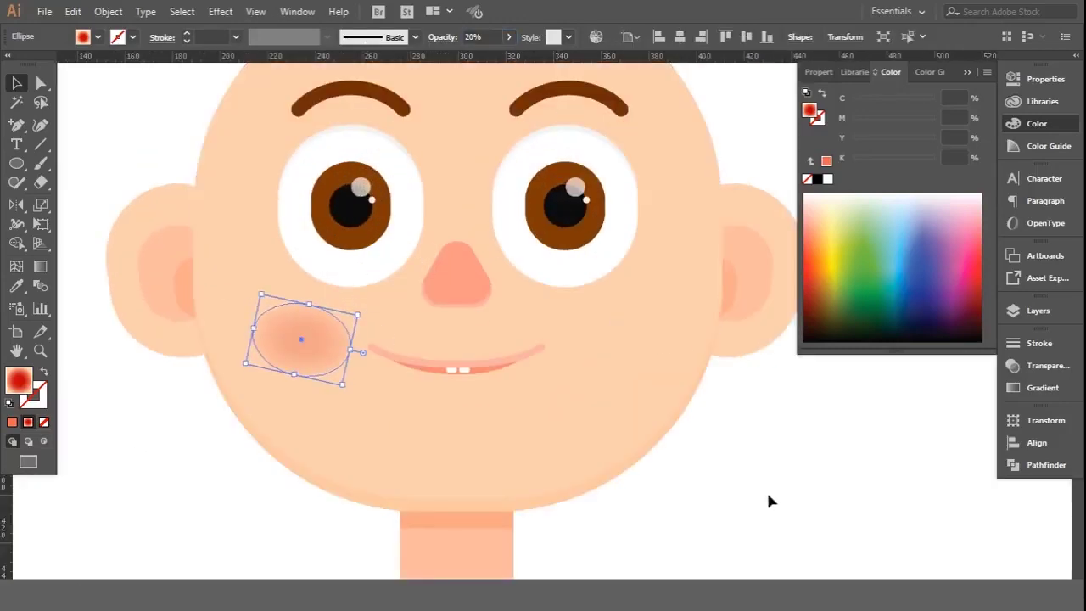
click(484, 38)
text(10)
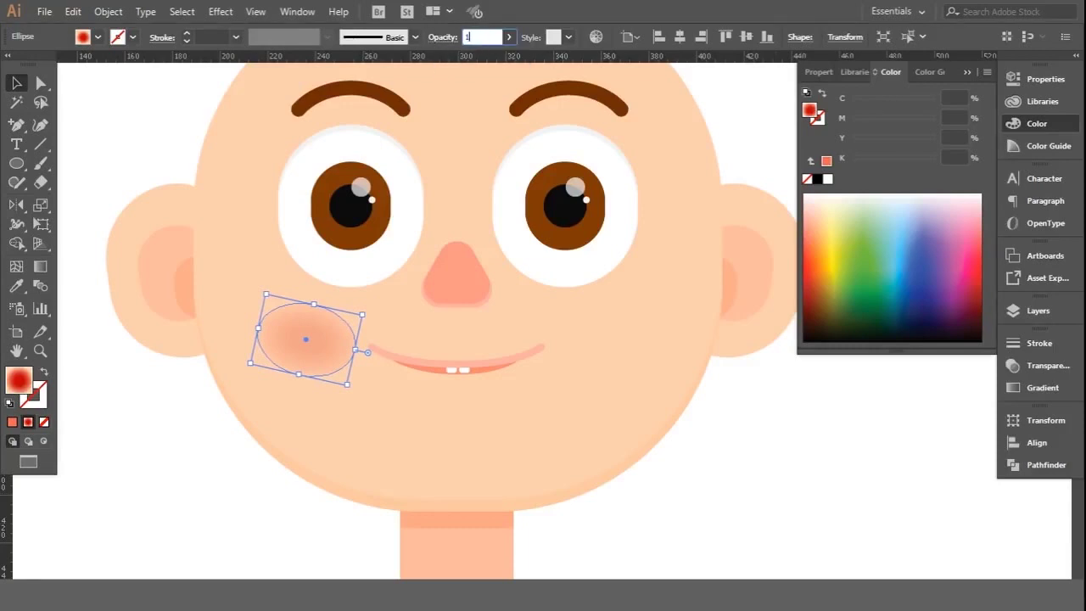
key(Return)
click(180, 475)
Step: Copy the blush onto the right cheek and reflect it horizontally
scroll(203, 495, down, 1)
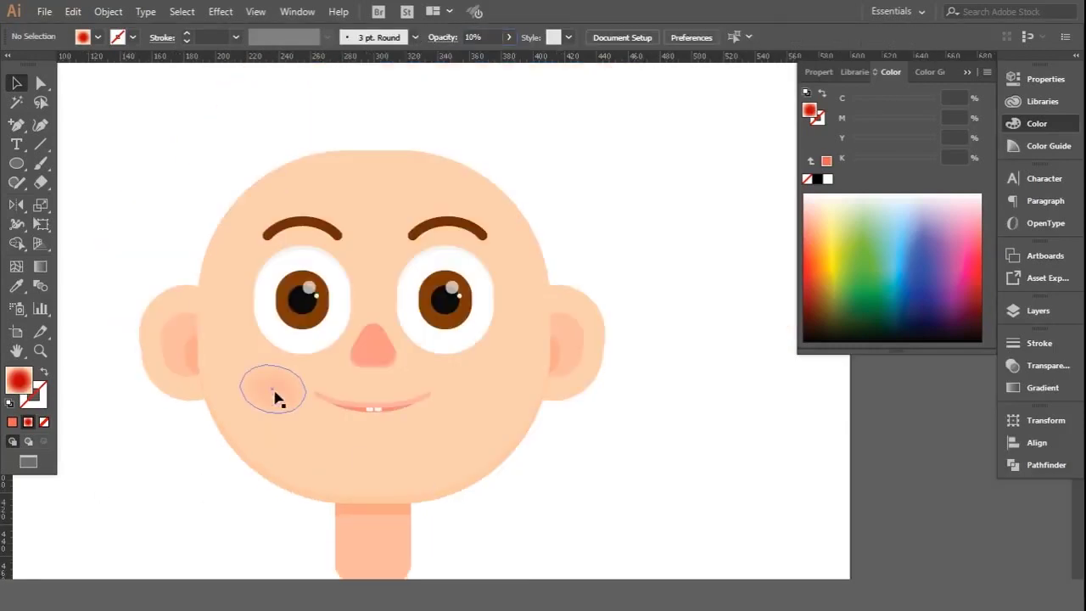
click(274, 392)
click(579, 160)
click(268, 394)
drag(465, 390, 466, 390)
right_click(467, 389)
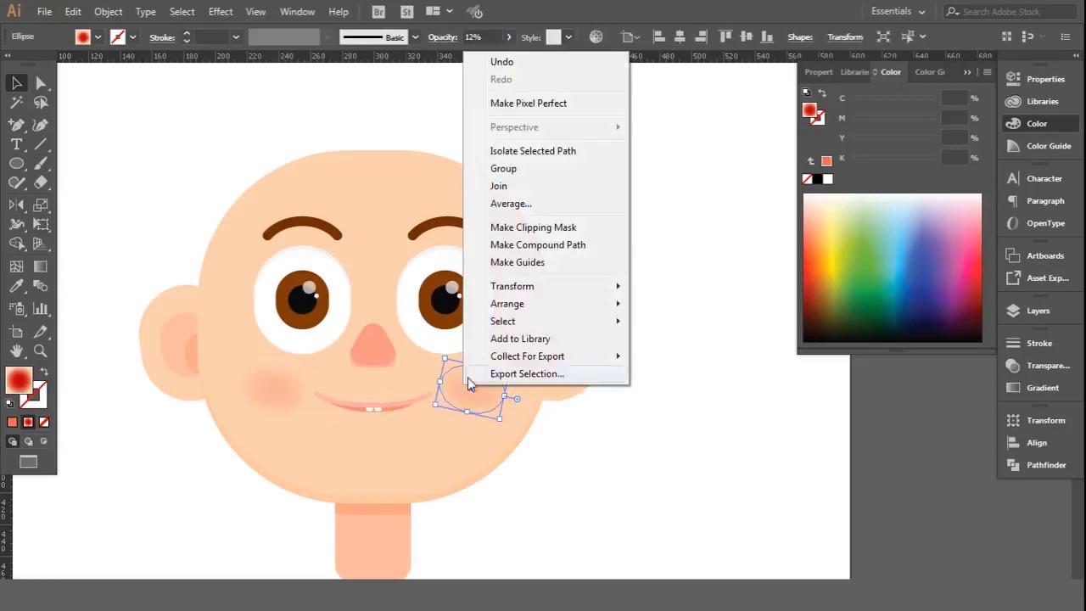
click(658, 344)
click(546, 392)
click(652, 478)
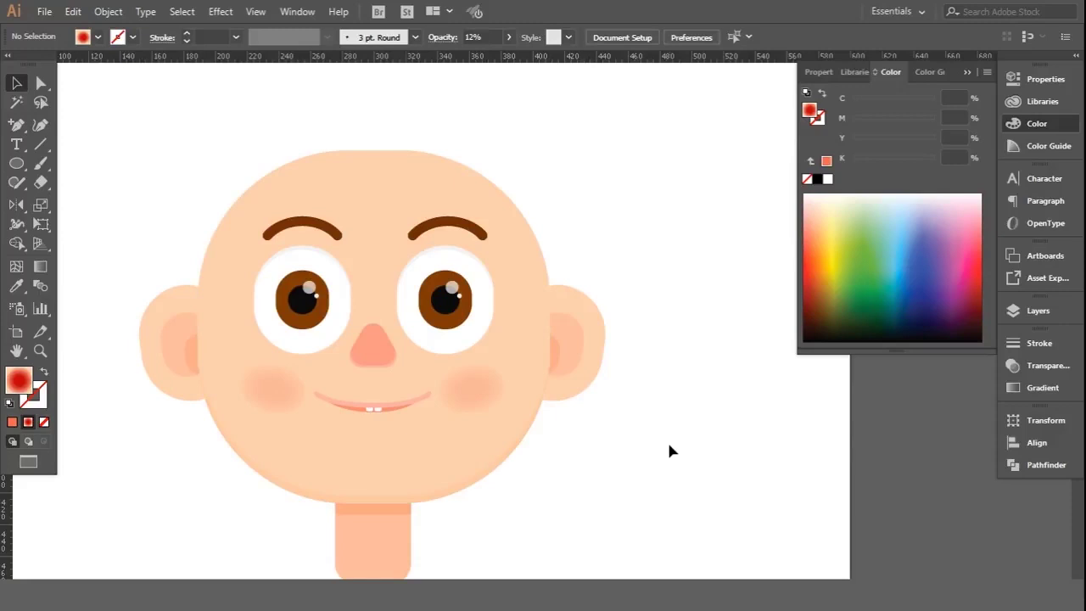
key(ctrl+0)
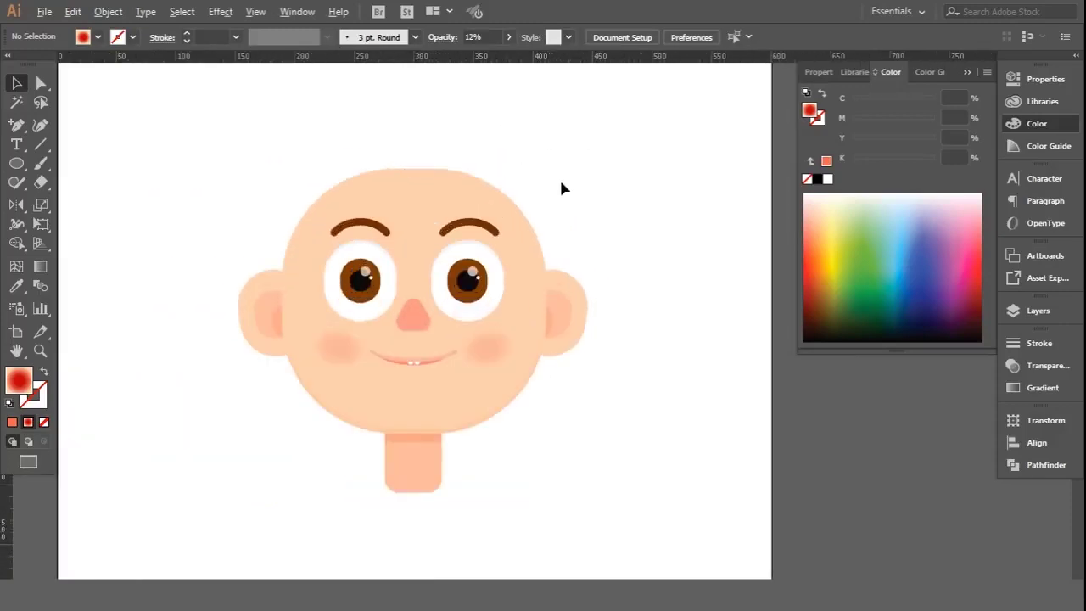
Step: Deepen the open mouth by stretching its bottom edge down slightly
scroll(544, 181, up, 1)
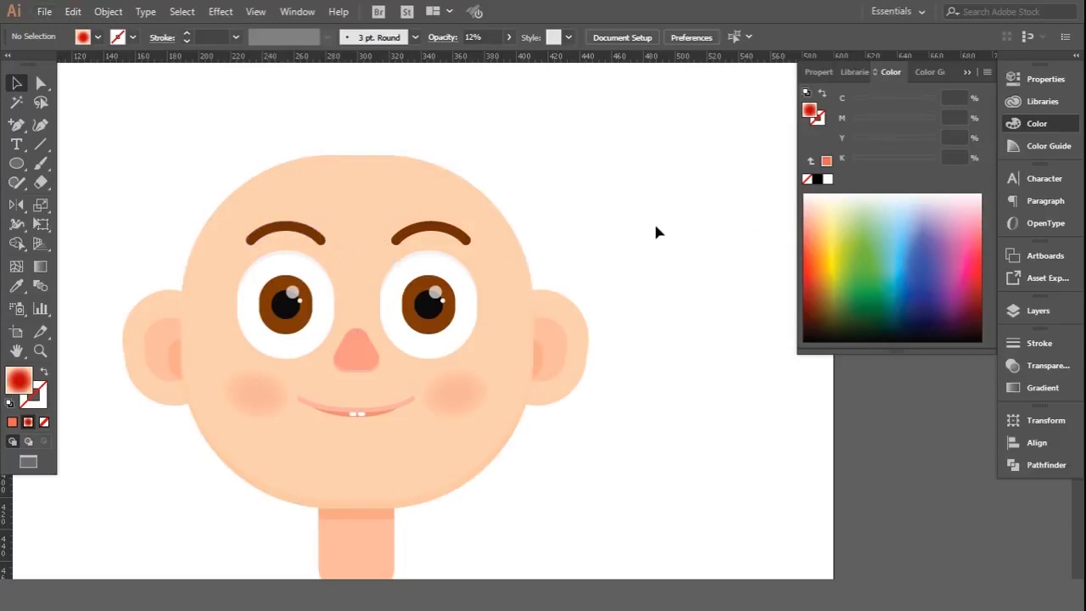
scroll(262, 280, down, 1)
scroll(293, 360, up, 1)
click(292, 365)
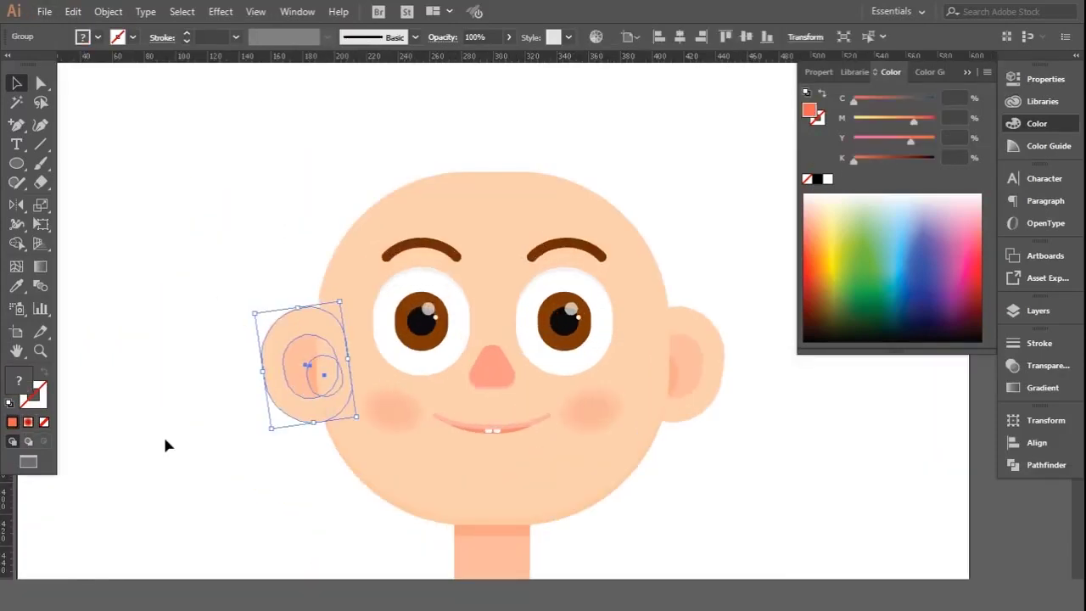
scroll(485, 432, up, 1)
scroll(473, 436, up, 1)
double_click(472, 437)
scroll(472, 471, up, 1)
click(473, 472)
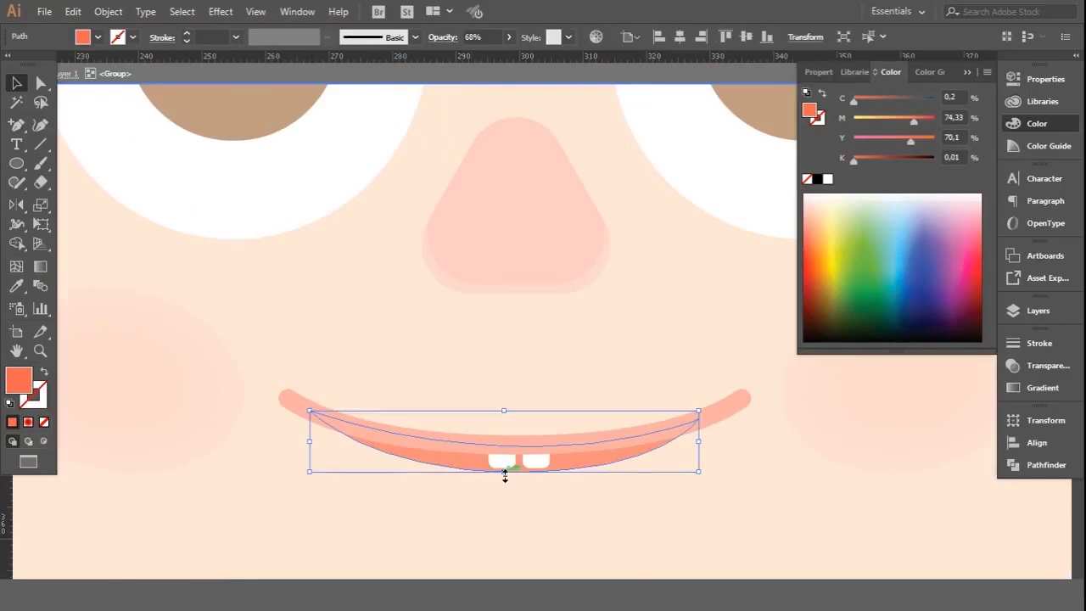
drag(504, 473, 504, 482)
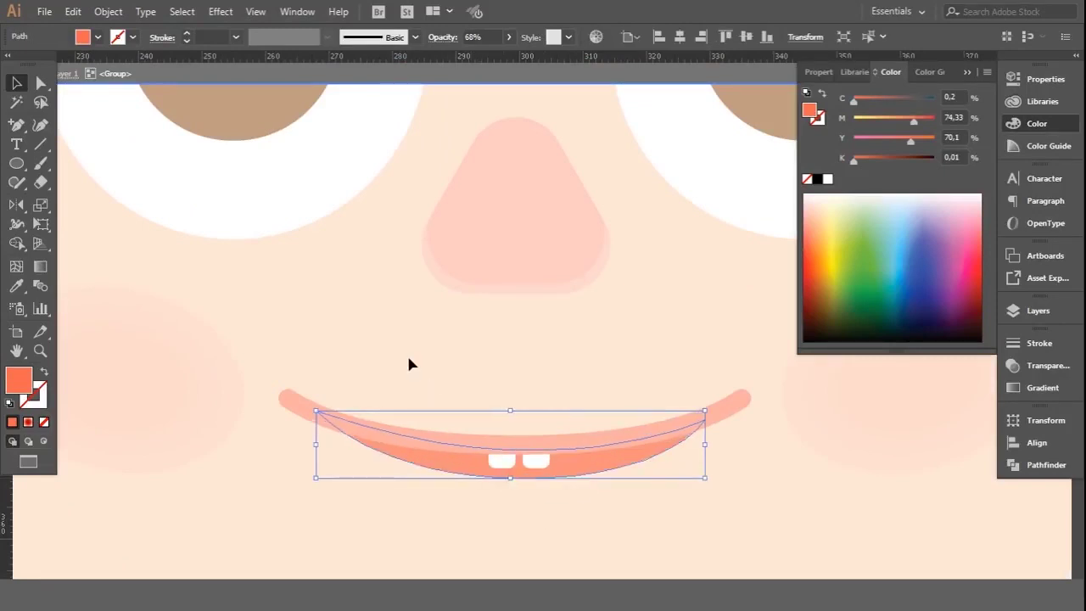
click(382, 356)
Step: Nudge the two front teeth sideways with the arrow keys
double_click(519, 436)
click(535, 455)
key(Right)
click(502, 455)
key(Left)
key(Escape)
Step: Drag the left and right teeth closer together beneath the smile
double_click(497, 471)
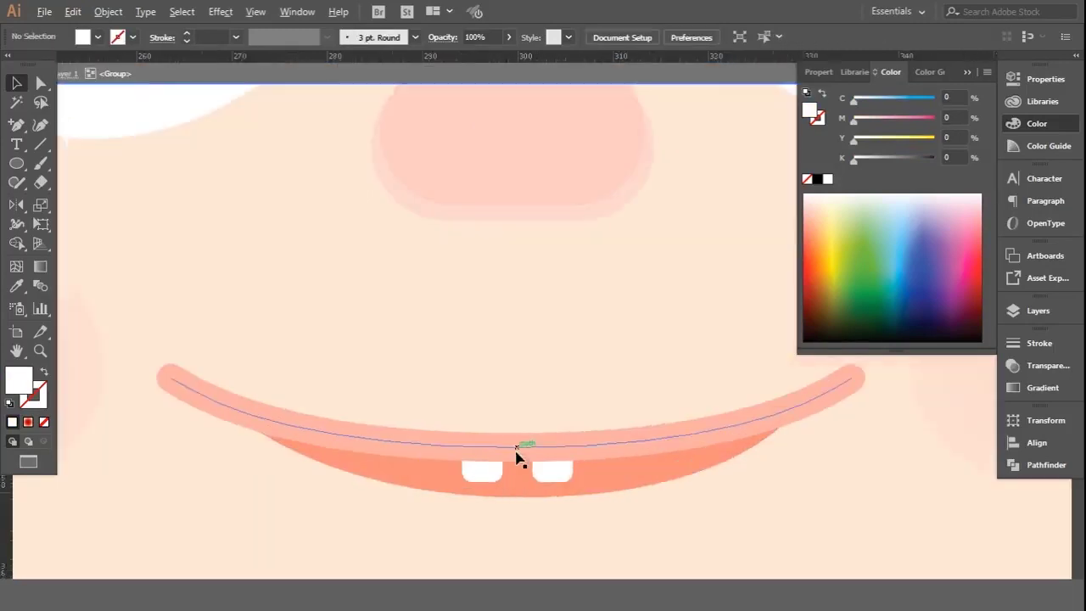
scroll(509, 458, down, 3)
scroll(449, 474, up, 6)
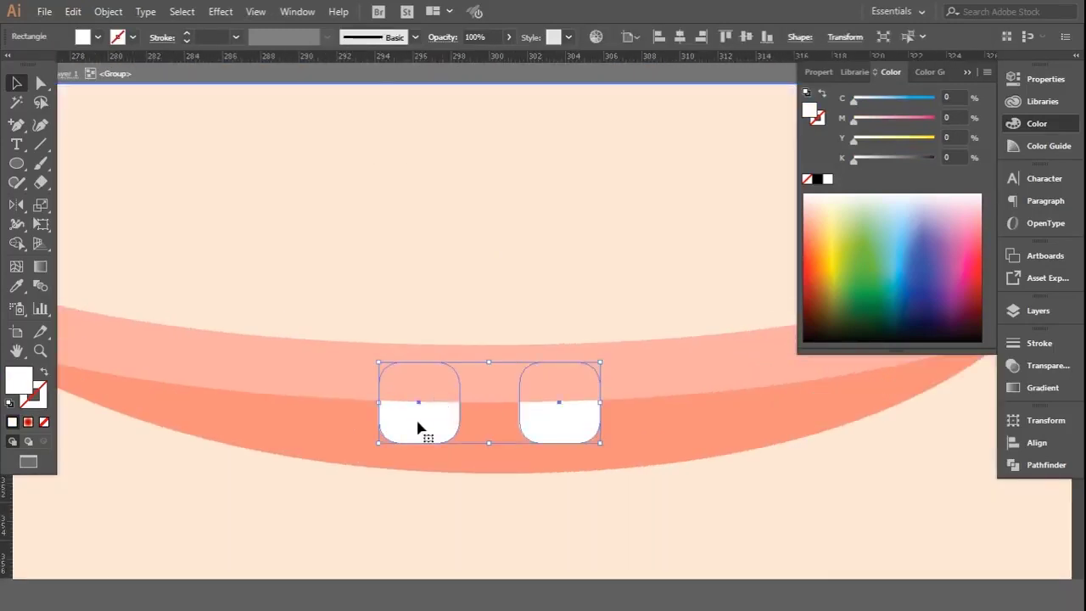
double_click(419, 422)
drag(426, 411, 435, 411)
drag(570, 431, 556, 429)
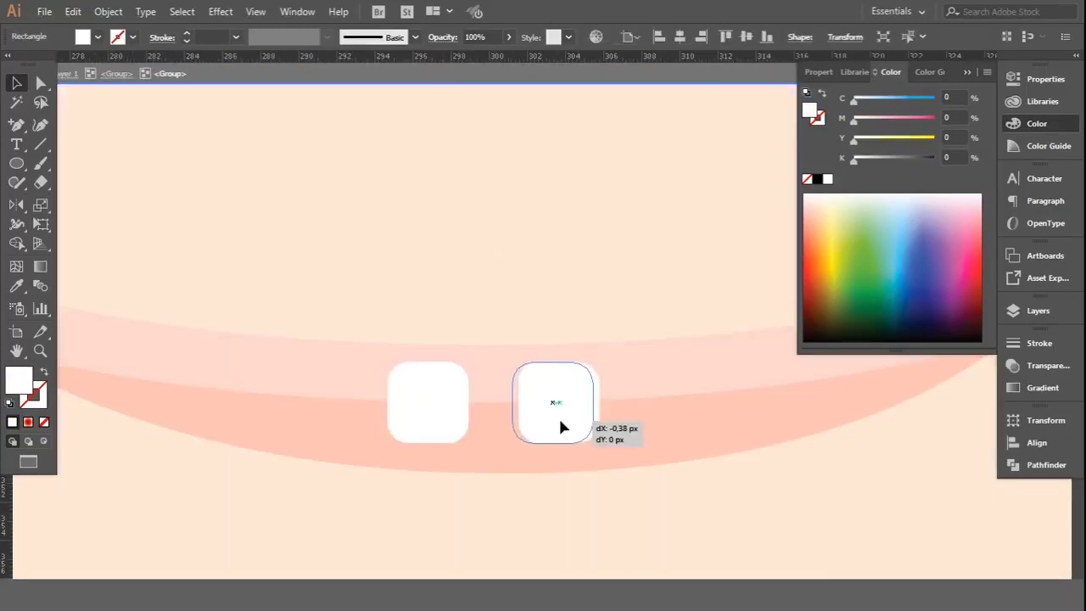
click(436, 265)
Step: Leave group editing and return to the full artwork
scroll(407, 305, down, 3)
double_click(376, 354)
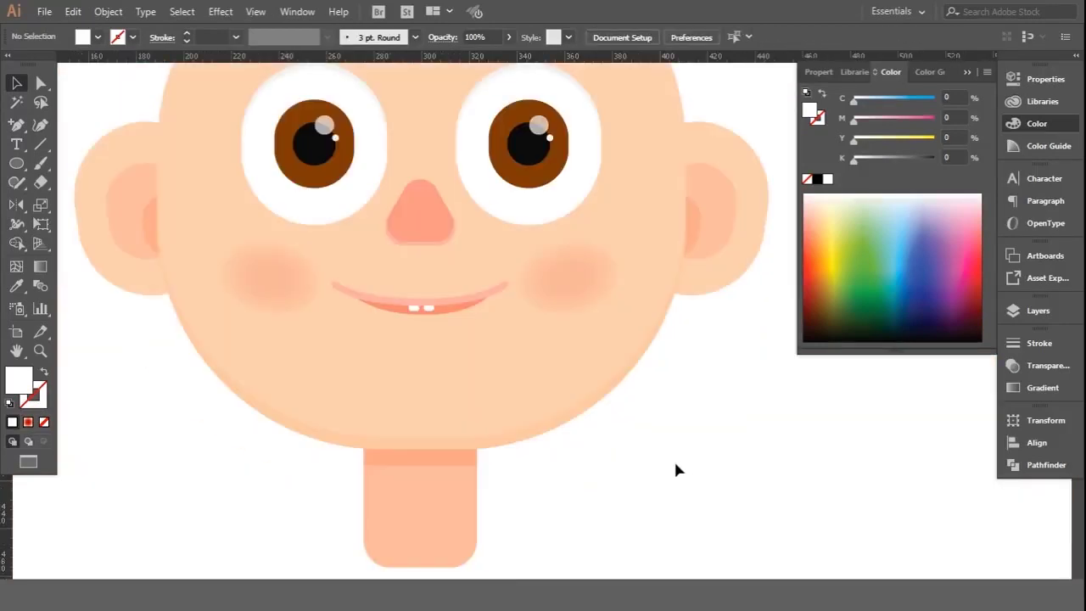
scroll(676, 467, down, 3)
scroll(436, 436, up, 1)
scroll(216, 492, down, 2)
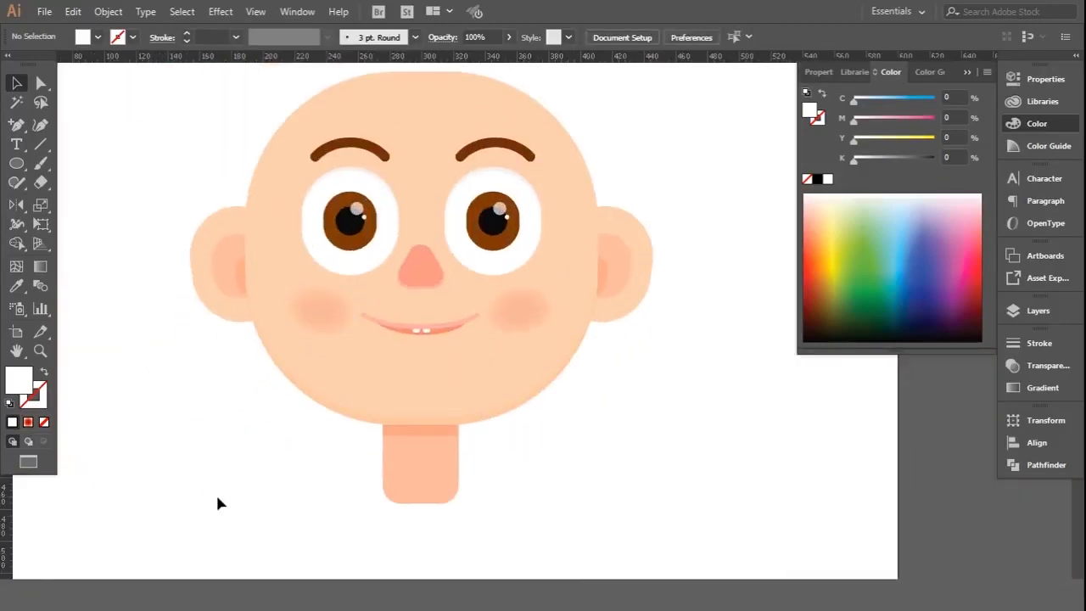
scroll(187, 463, up, 1)
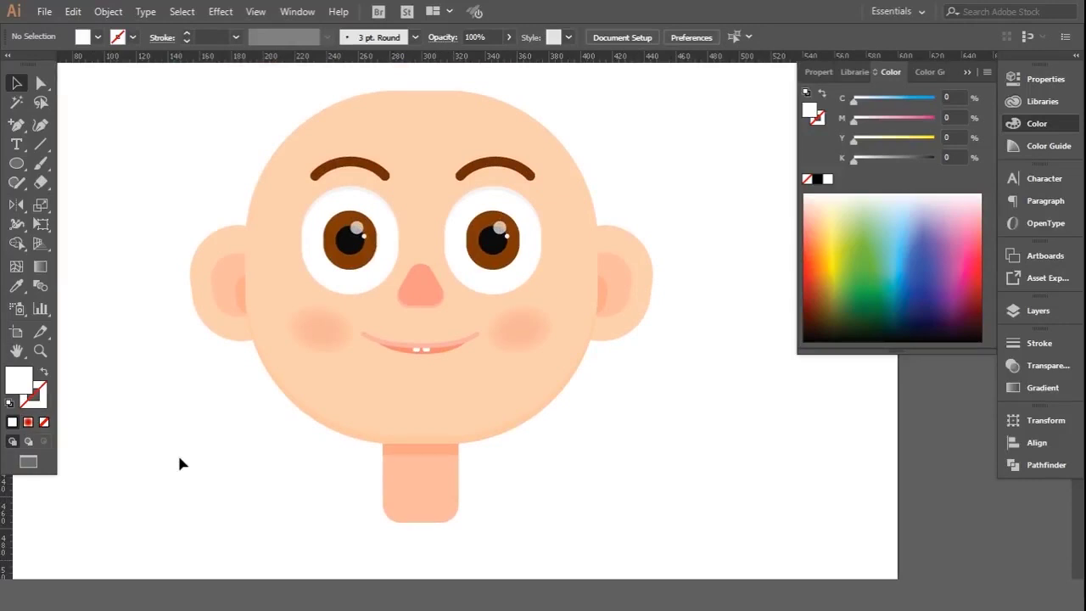
Step: Draw an 82 px circle at the head's top left and fill it dark orange
click(17, 168)
scroll(162, 259, up, 2)
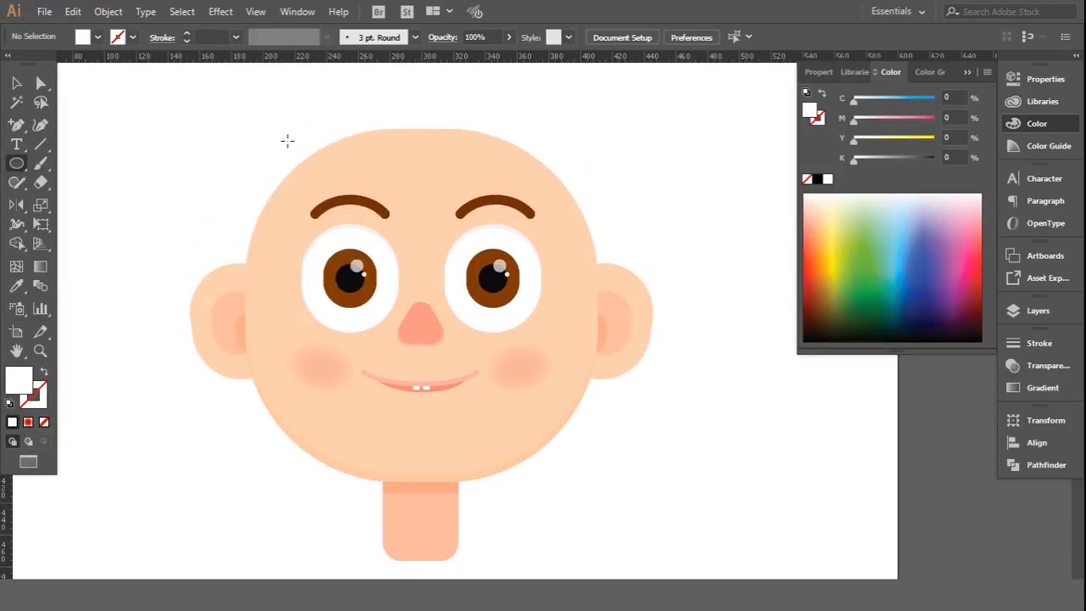
drag(251, 149, 316, 185)
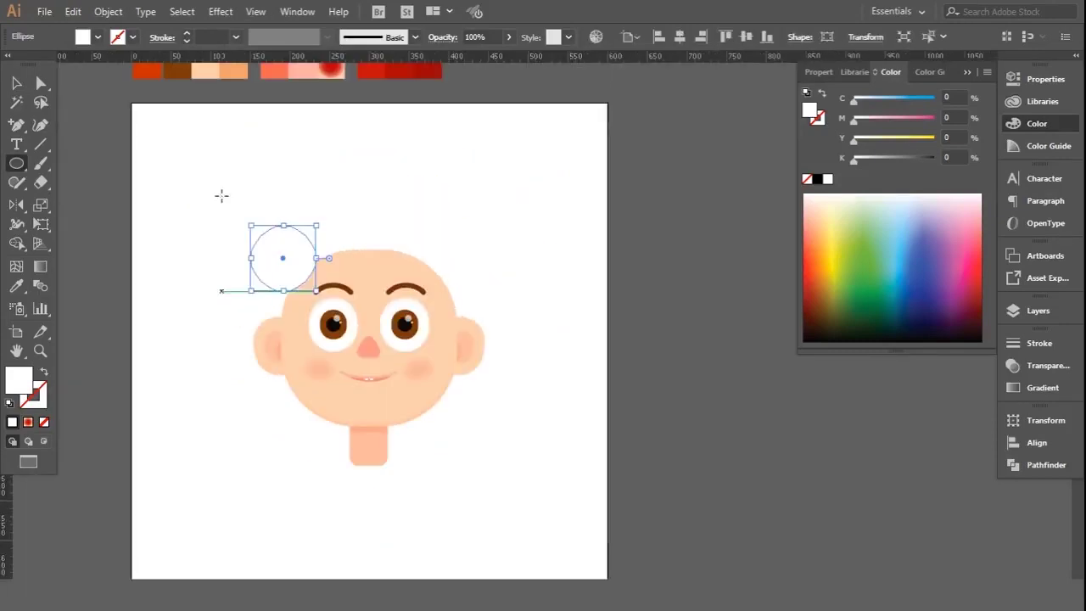
scroll(221, 195, up, 3)
key(i)
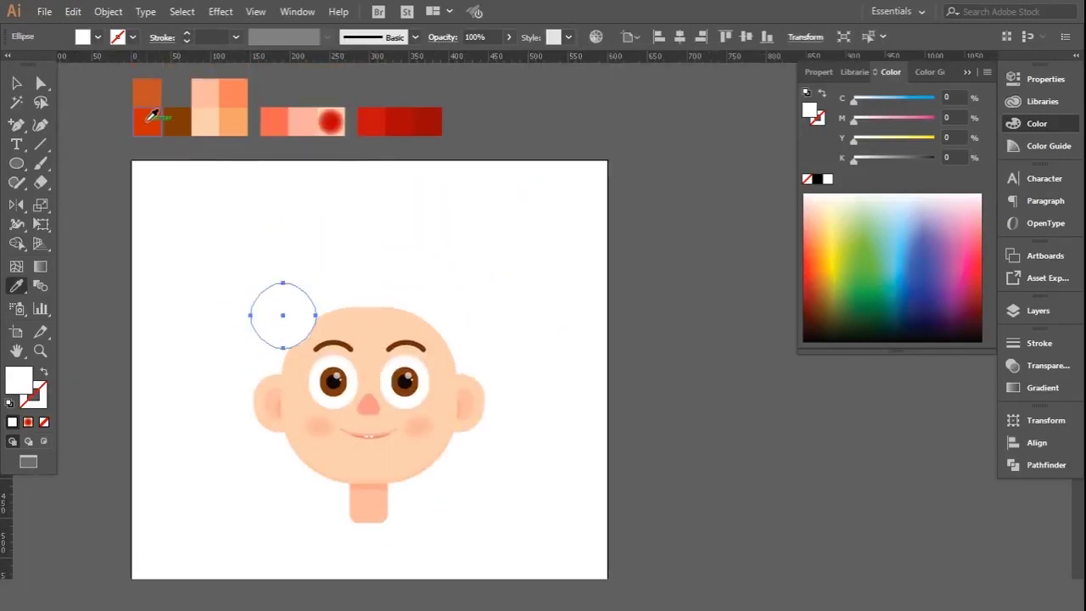
click(147, 120)
key(v)
click(239, 360)
Step: Enlarge the orange hair circle
scroll(201, 356, up, 2)
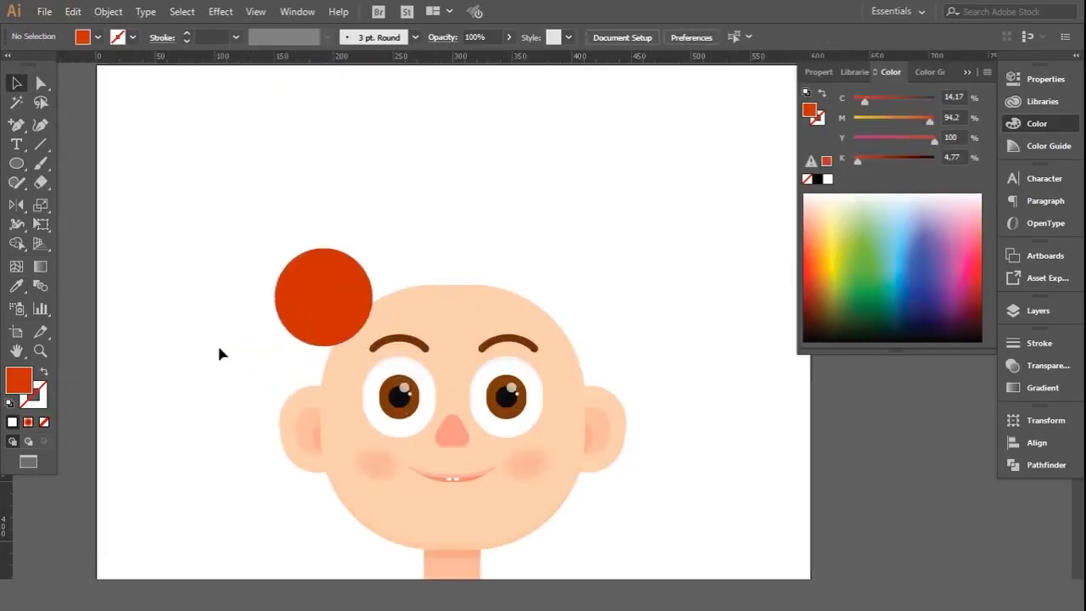
scroll(201, 356, down, 1)
scroll(337, 178, down, 2)
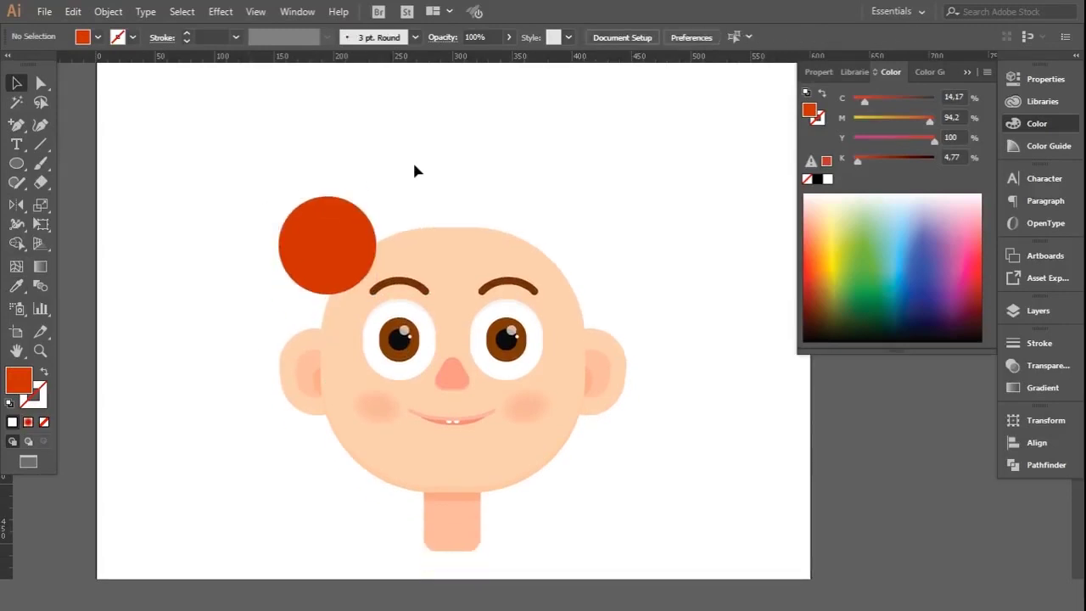
scroll(334, 269, up, 1)
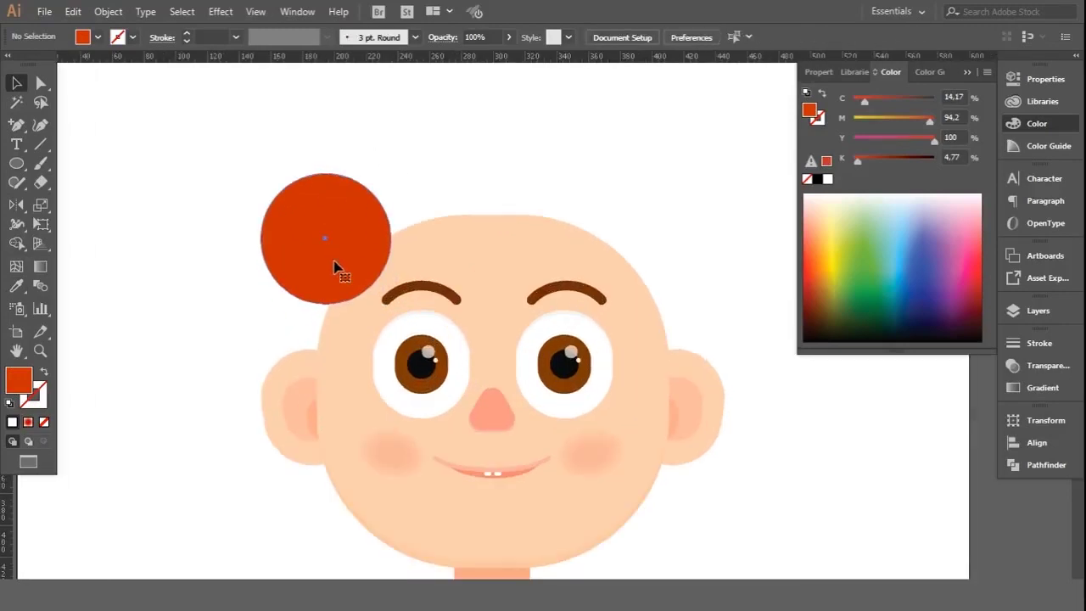
click(335, 269)
drag(390, 303, 388, 296)
click(402, 116)
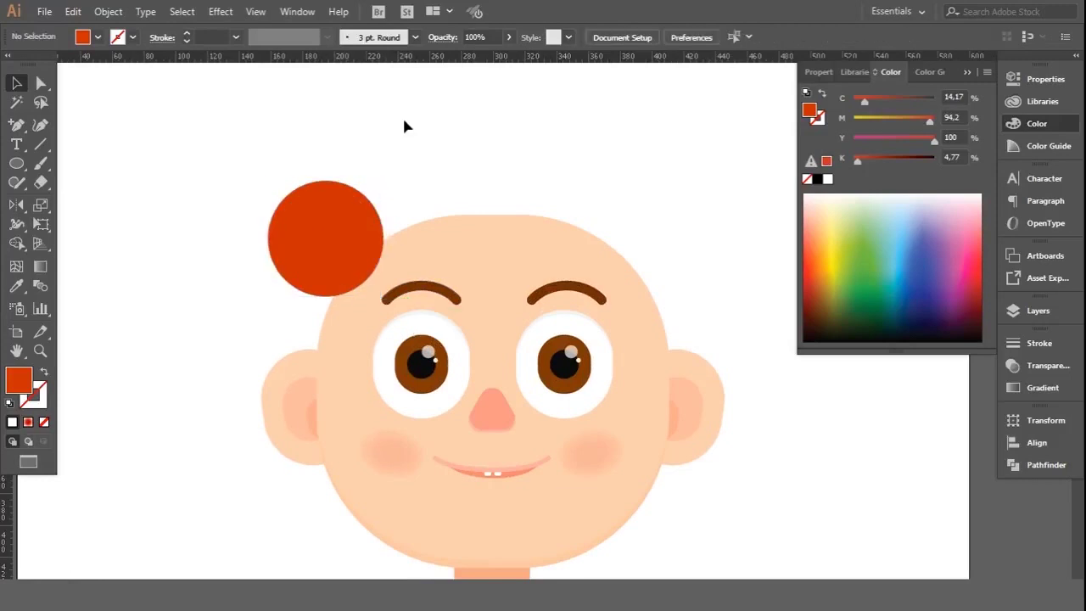
Step: Add smaller circle copies beside the large one, placing the smallest at the cluster's lower edge
drag(330, 257, 384, 285)
drag(430, 317, 396, 290)
key(ctrl+z)
click(442, 166)
scroll(350, 250, up, 1)
drag(387, 250, 347, 255)
scroll(368, 243, down, 1)
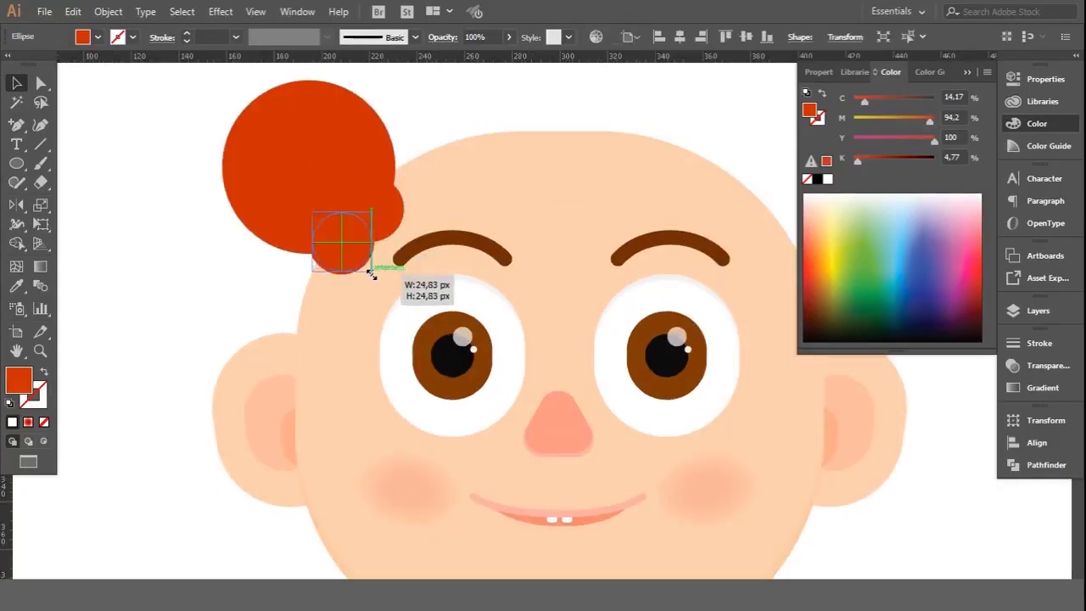
click(428, 104)
key(ctrl+y)
drag(365, 252, 356, 273)
Step: Reposition the large, medium and bottom hair circles at the head's upper left
click(229, 280)
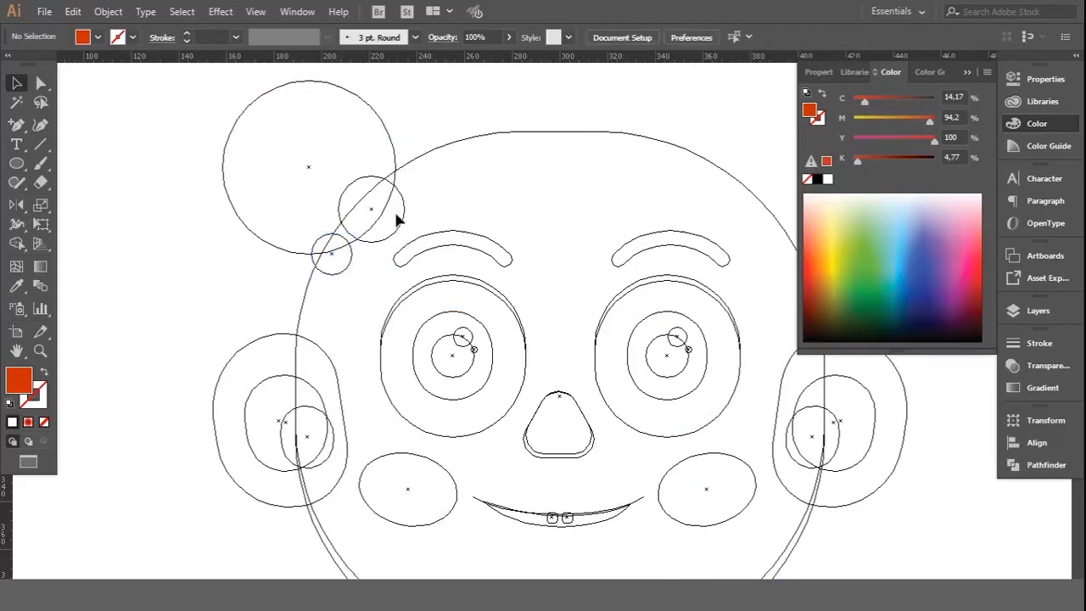
drag(388, 133, 386, 130)
click(436, 114)
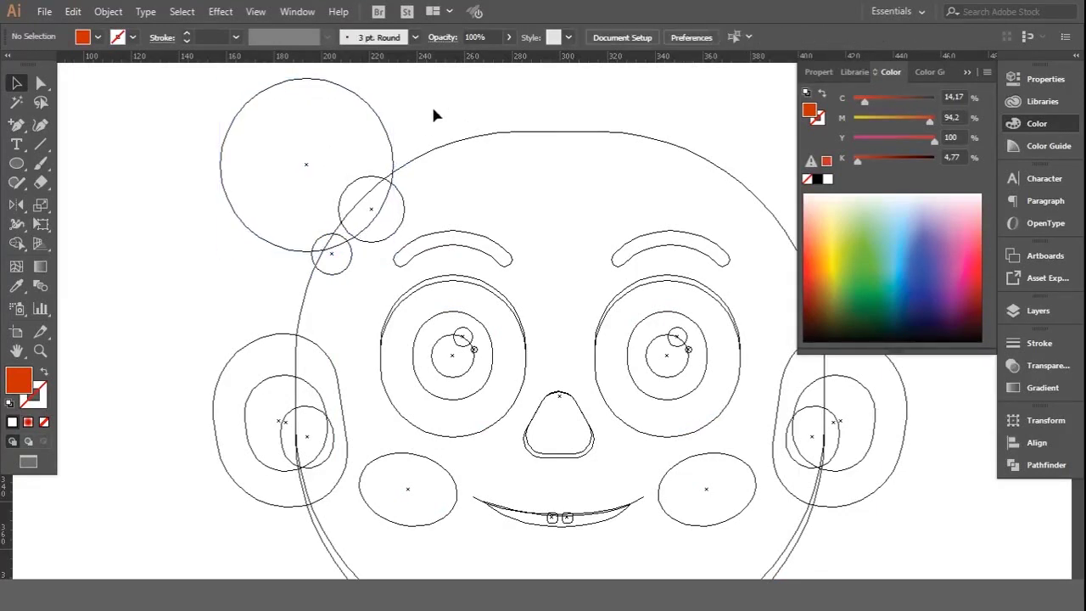
click(405, 212)
mouse_move(386, 240)
mouse_down()
mouse_move(406, 219)
mouse_move(408, 194)
mouse_up()
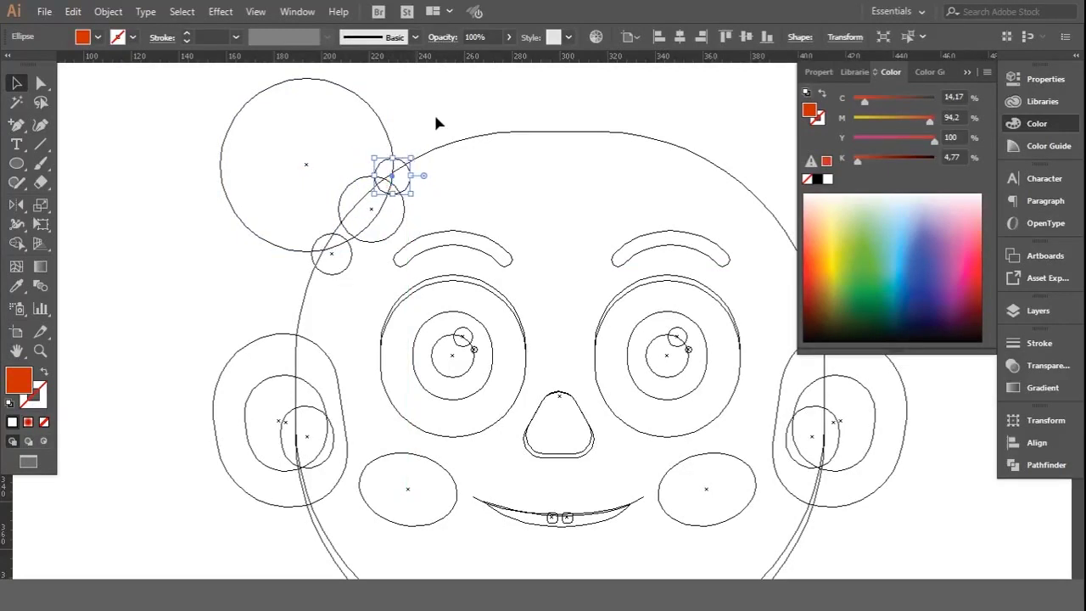
key(ctrl+y)
click(176, 179)
drag(330, 260, 338, 254)
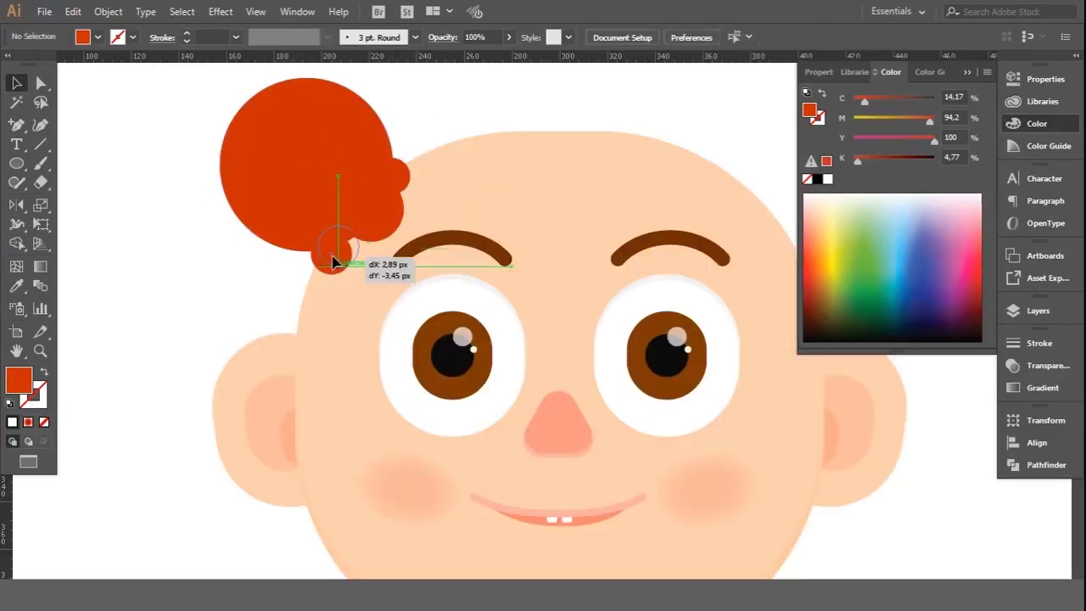
click(191, 270)
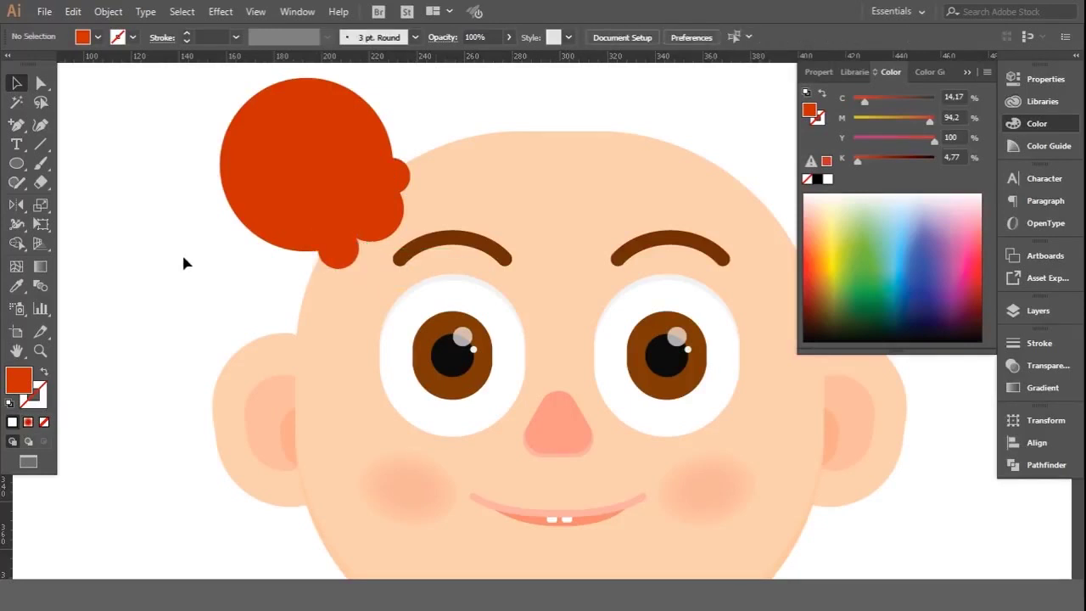
Step: Adjust the big hair circle's red-orange fill in the Color Picker
key(ctrl+minus)
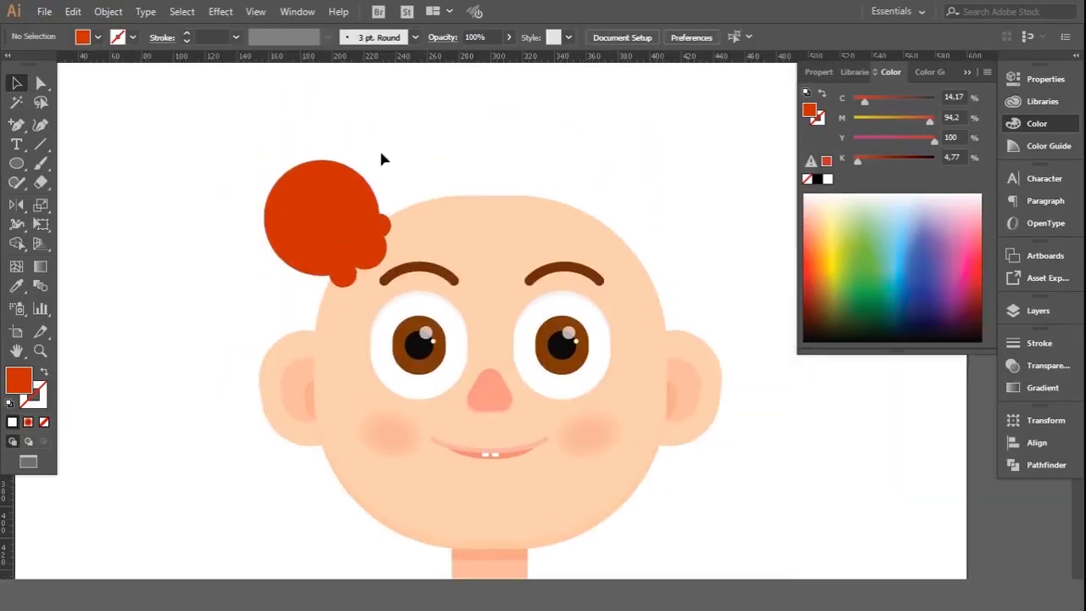
scroll(424, 223, up, 1)
click(254, 223)
double_click(19, 380)
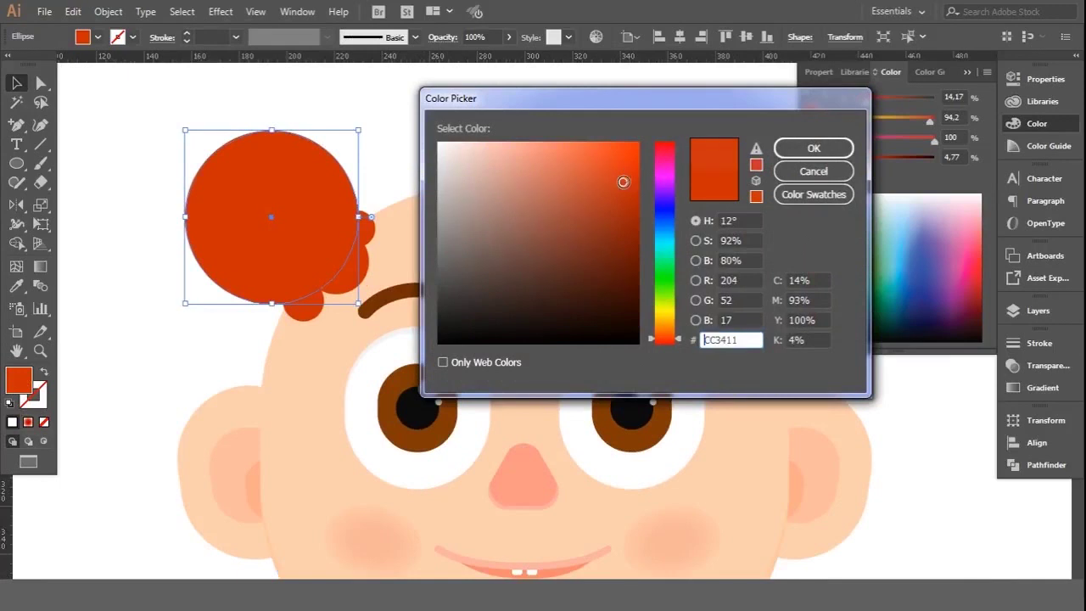
click(628, 182)
click(814, 148)
click(199, 126)
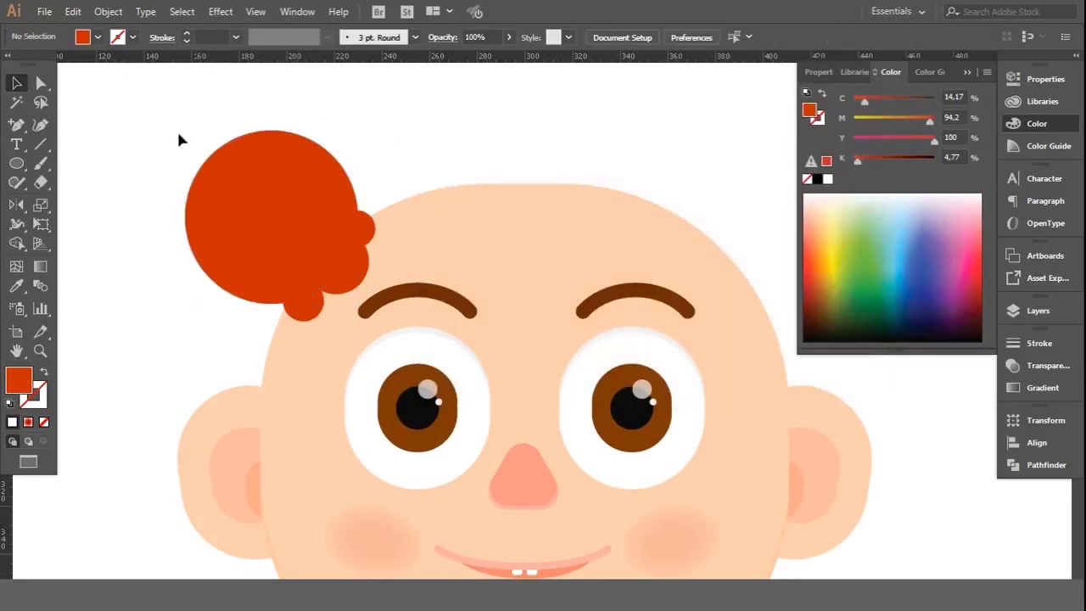
Step: Copy the red hair circle onto the top of the head and resize it
scroll(199, 125, down, 1)
drag(237, 183, 405, 166)
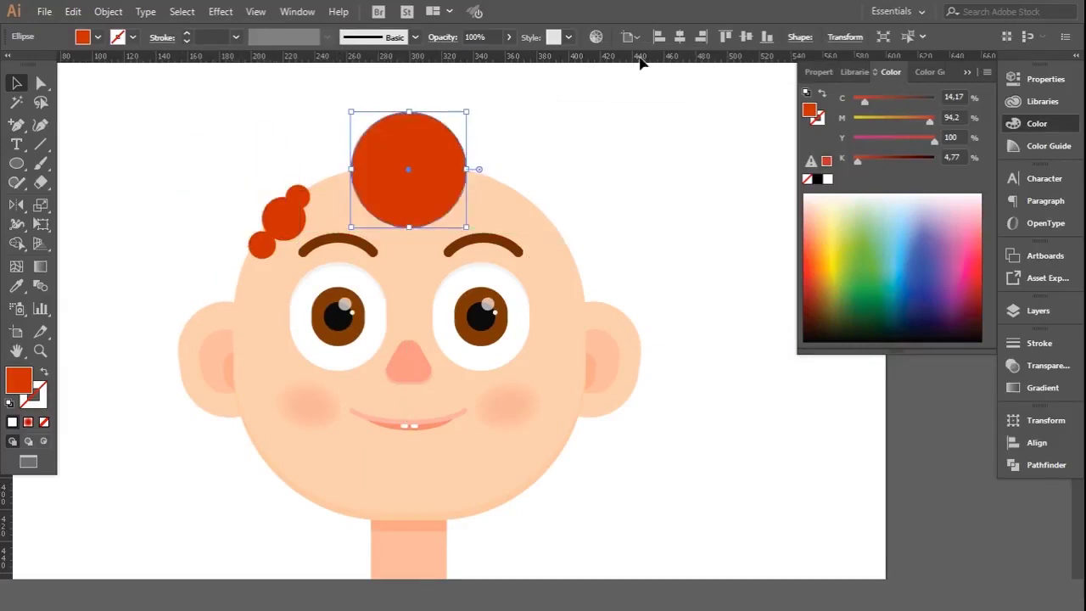
key(ctrl+z)
alt+drag(255, 200, 423, 200)
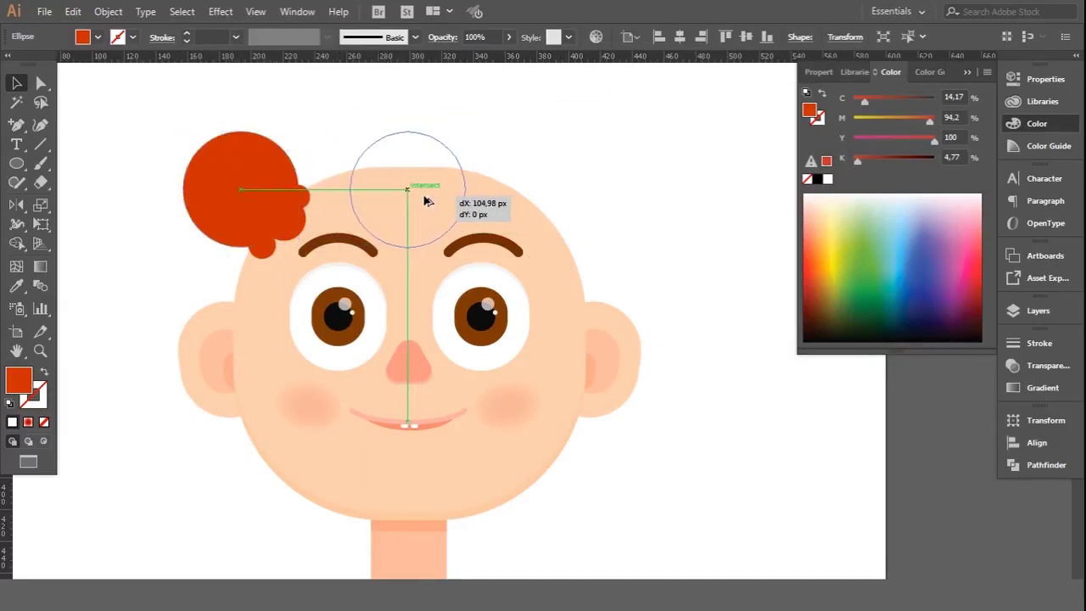
alt+shift+drag(468, 246, 447, 226)
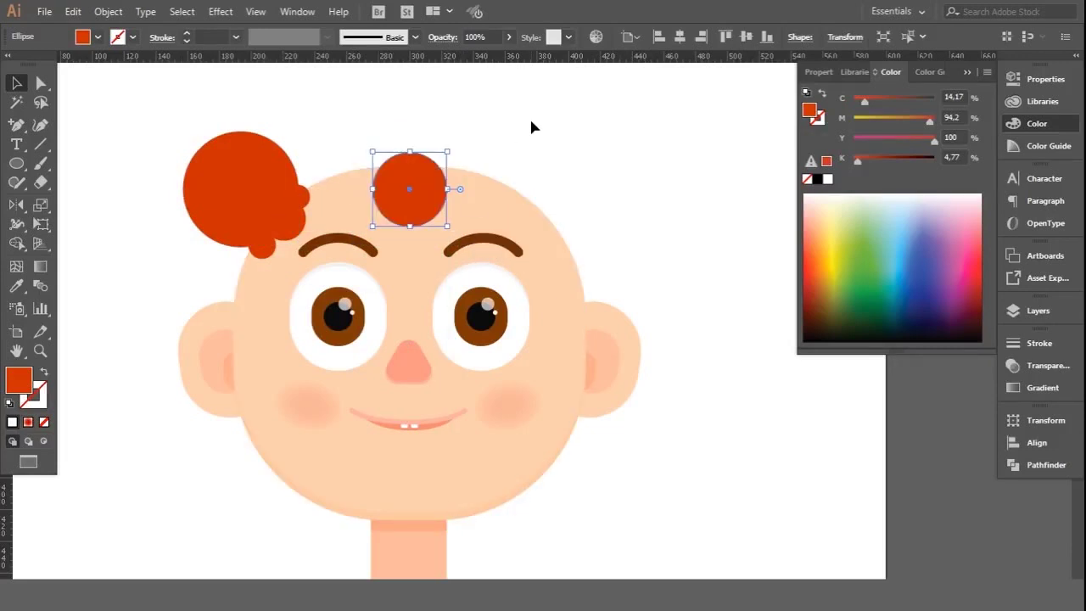
key(Up)
key(Up)
key(Up)
key(Up)
key(Up)
key(Up)
key(Up)
key(Up)
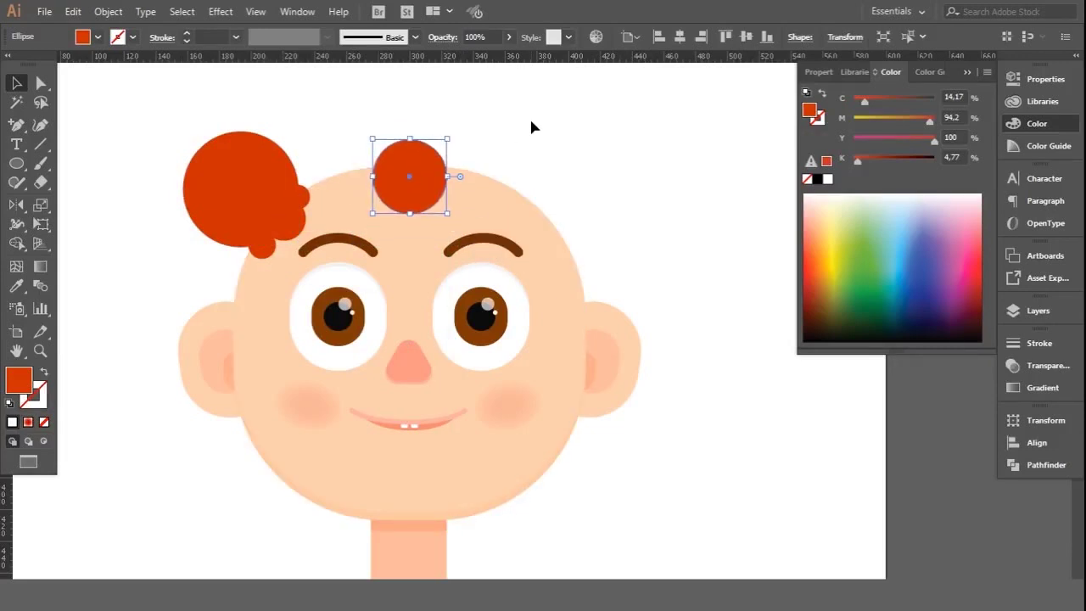
mouse_move(447, 213)
alt+shift+mouse_down()
mouse_move(420, 208)
mouse_move(421, 219)
alt+shift+mouse_up()
click(533, 126)
Step: Add a lower copy of the circle as an extra hair lobe
click(512, 190)
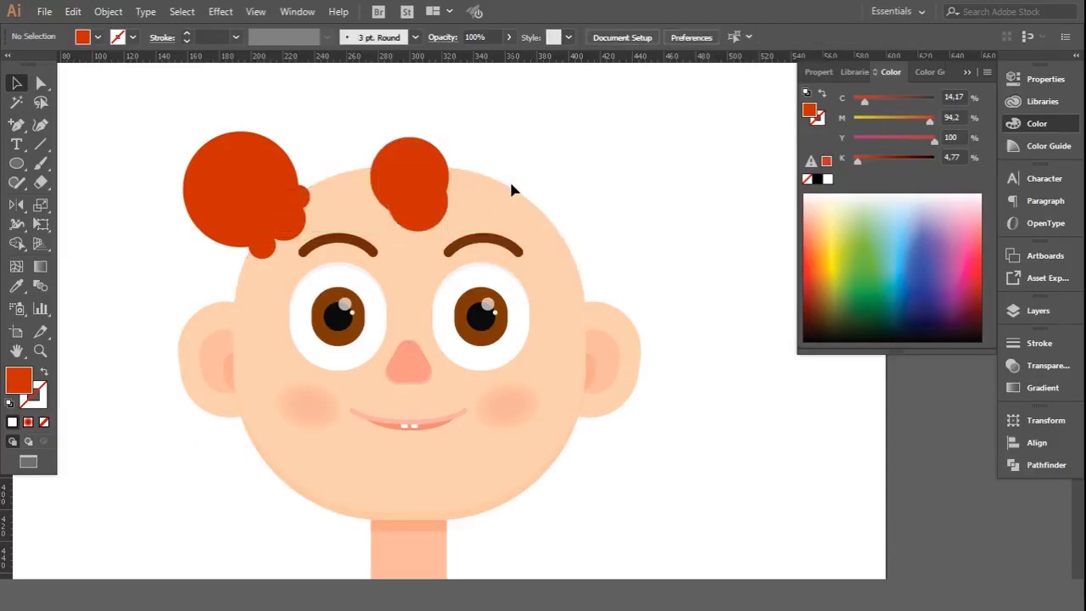
mouse_move(418, 213)
mouse_down()
mouse_move(450, 235)
mouse_move(421, 237)
mouse_move(435, 253)
mouse_up()
click(430, 227)
click(547, 144)
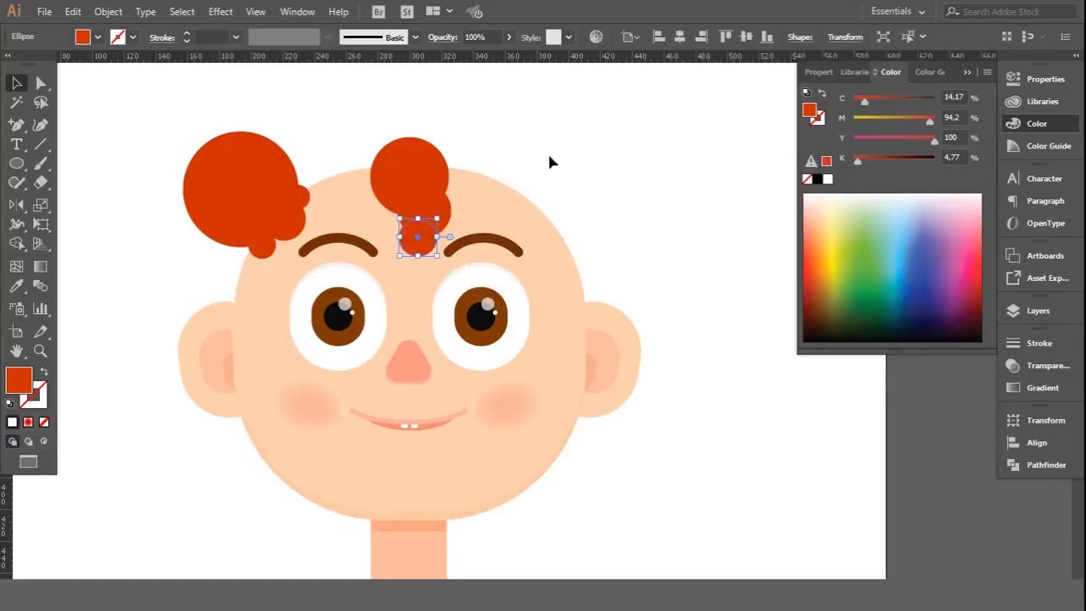
click(545, 154)
Step: Place a small red dot between the eyebrows and a copy at the head's top
drag(439, 220, 435, 254)
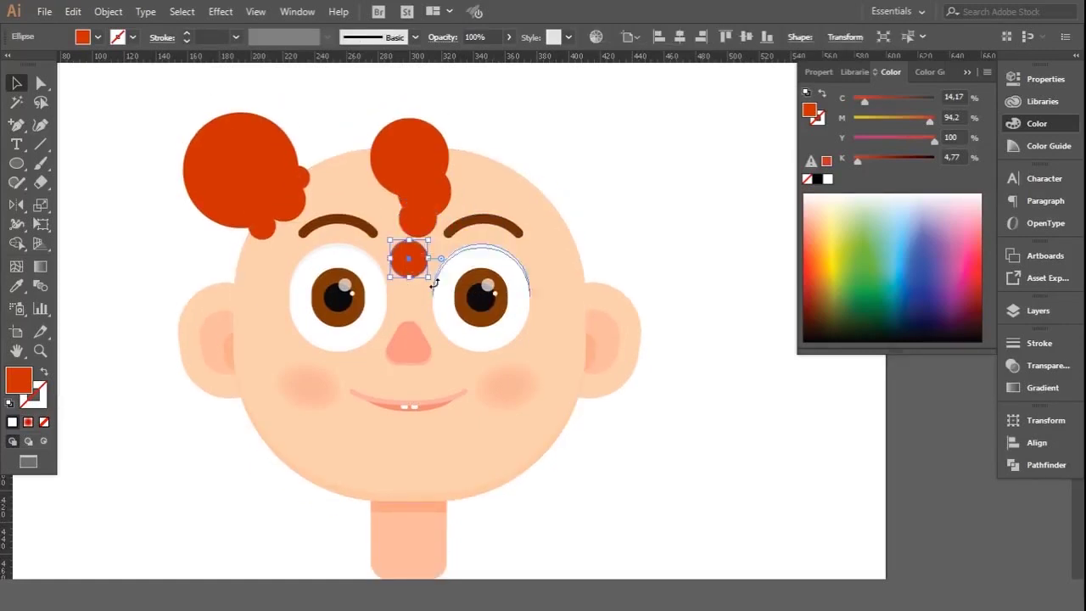
key(ctrl+plus)
drag(430, 294, 425, 273)
click(649, 119)
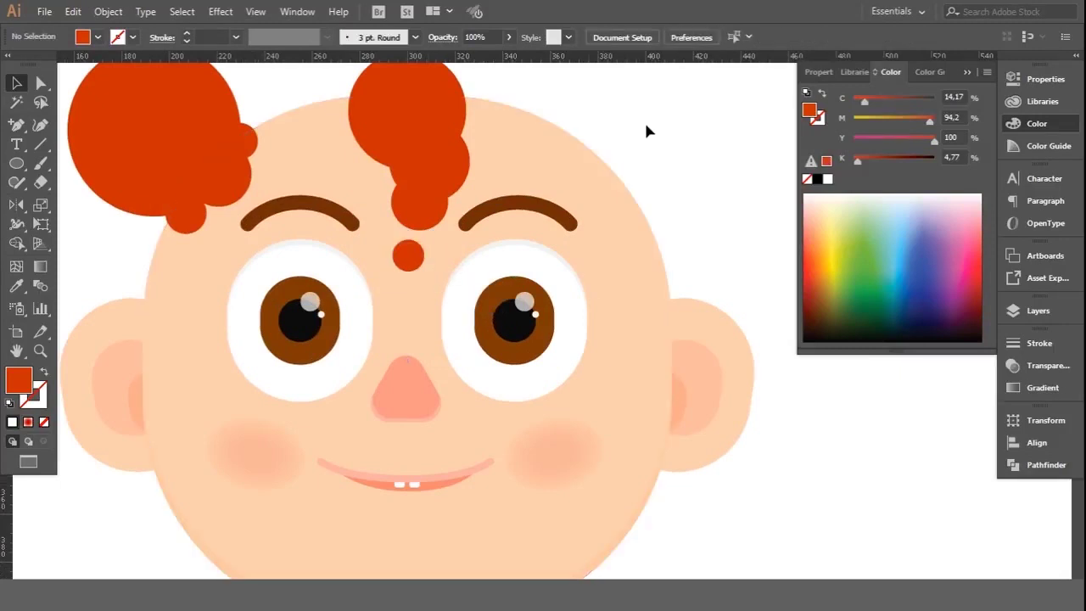
key(ctrl+minus)
key(ctrl+plus)
mouse_move(431, 299)
mouse_down()
mouse_move(444, 291)
mouse_move(432, 310)
mouse_up()
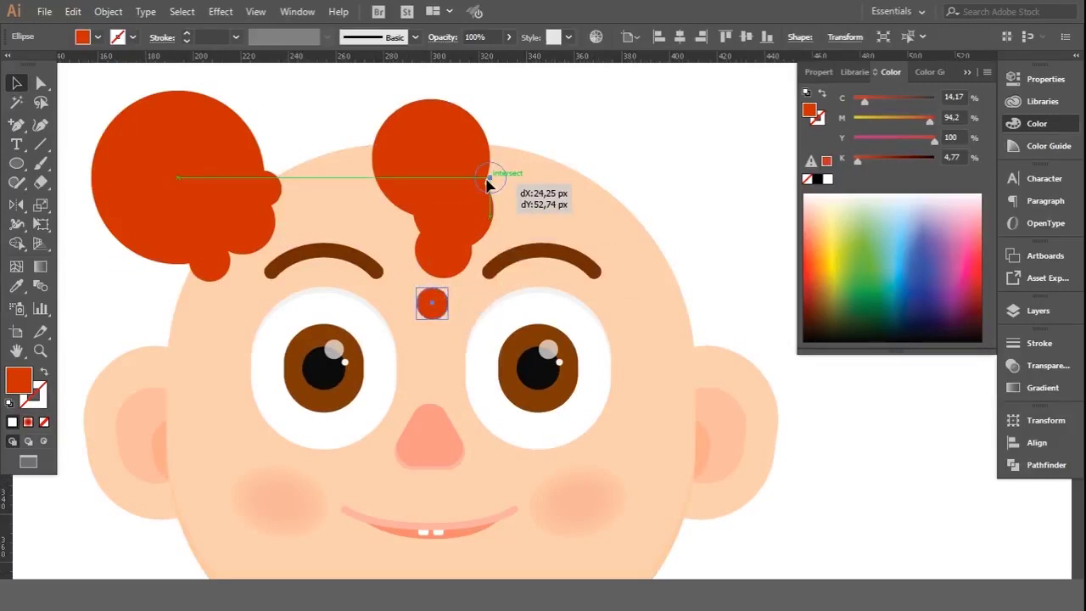
drag(432, 310, 503, 190)
click(596, 135)
Step: Shrink the forehead dot and nudge it upward
key(ctrl+minus)
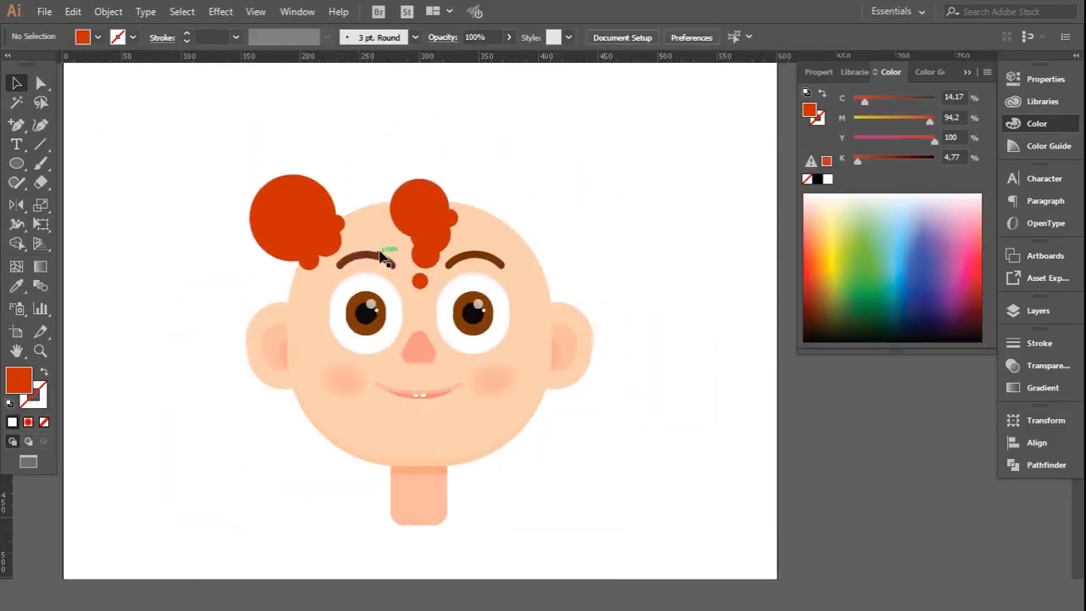
key(ctrl+plus)
click(423, 270)
drag(442, 288, 440, 269)
key(Up)
key(Up)
key(Up)
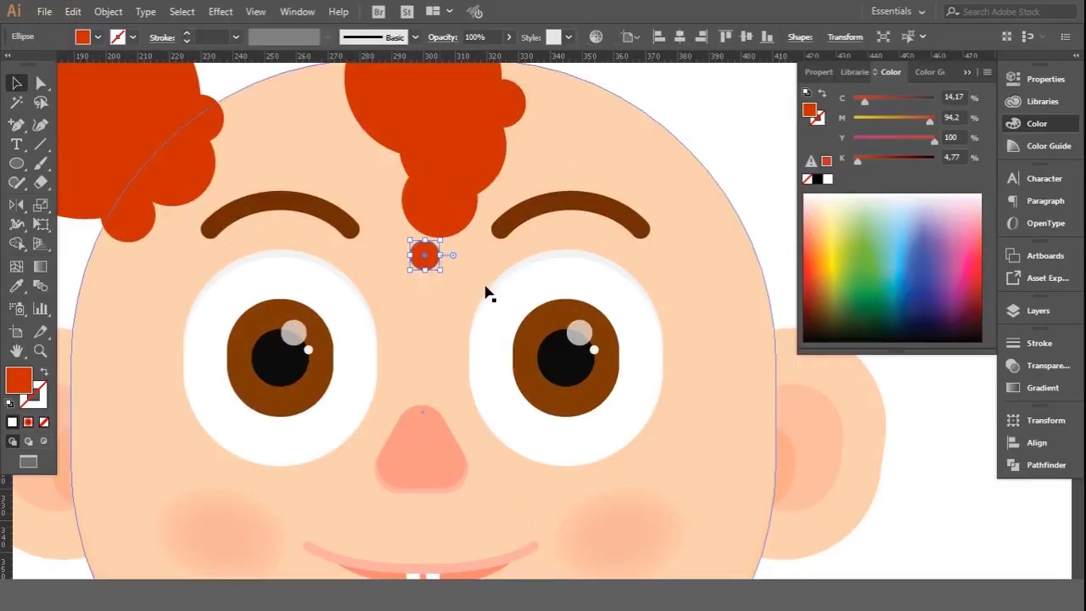
click(665, 100)
Step: Make the forehead dot smaller still, then raise and slightly enlarge the top hair circle
key(ctrl+minus)
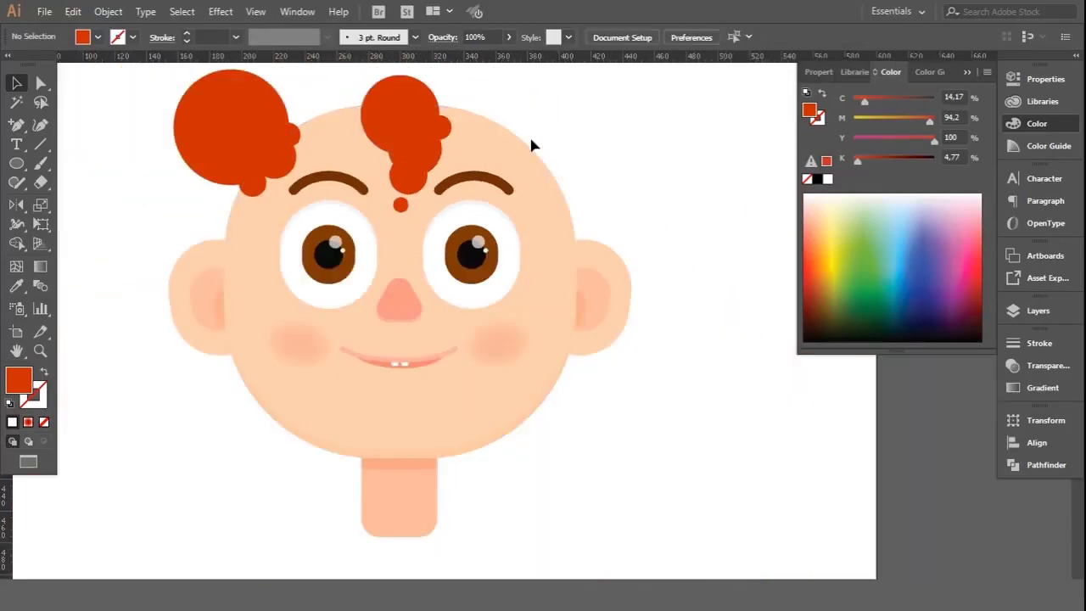
click(399, 281)
key(ctrl+plus)
drag(451, 322, 429, 314)
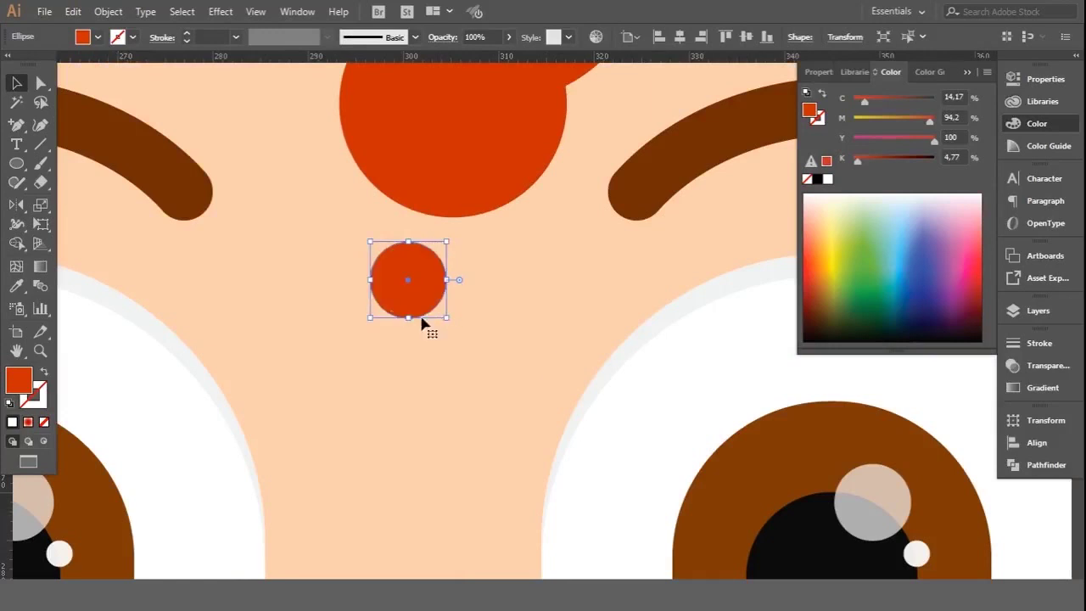
key(ctrl+minus)
key(ctrl+shift+a)
key(ctrl+minus)
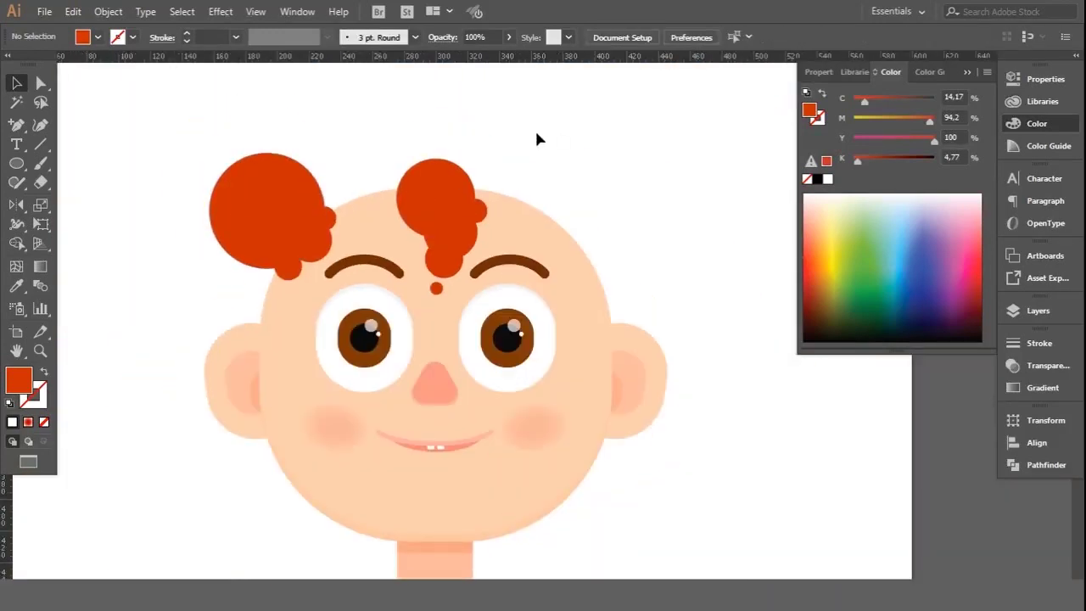
drag(433, 194, 436, 163)
drag(474, 206, 479, 208)
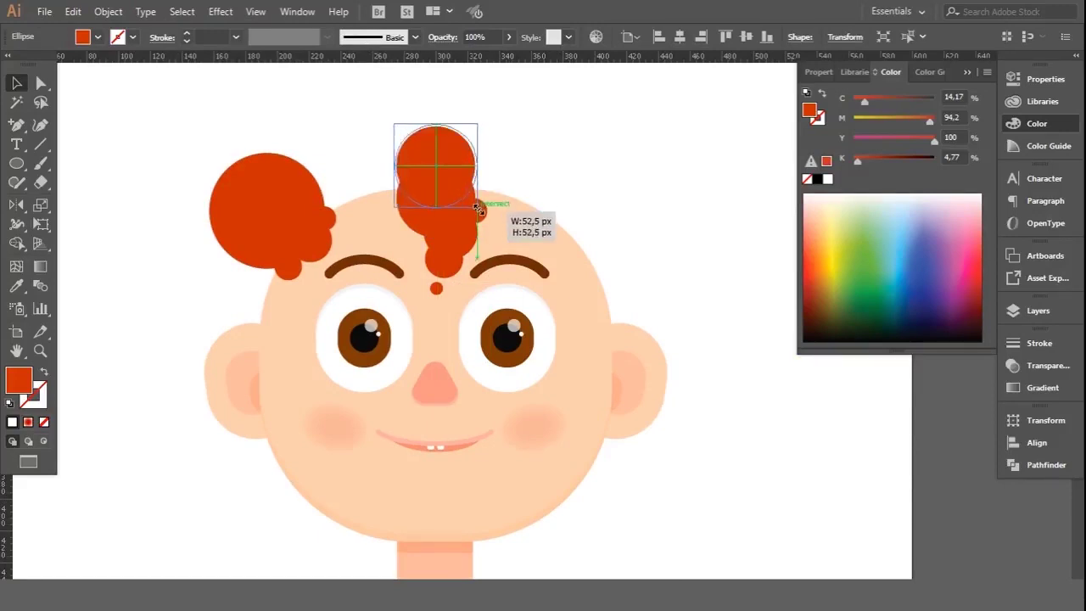
Step: Copy the top hair circle to the left and enlarge it to bridge the two clusters
click(557, 155)
scroll(553, 153, up, 1)
click(434, 188)
drag(435, 188, 351, 189)
drag(394, 227, 401, 236)
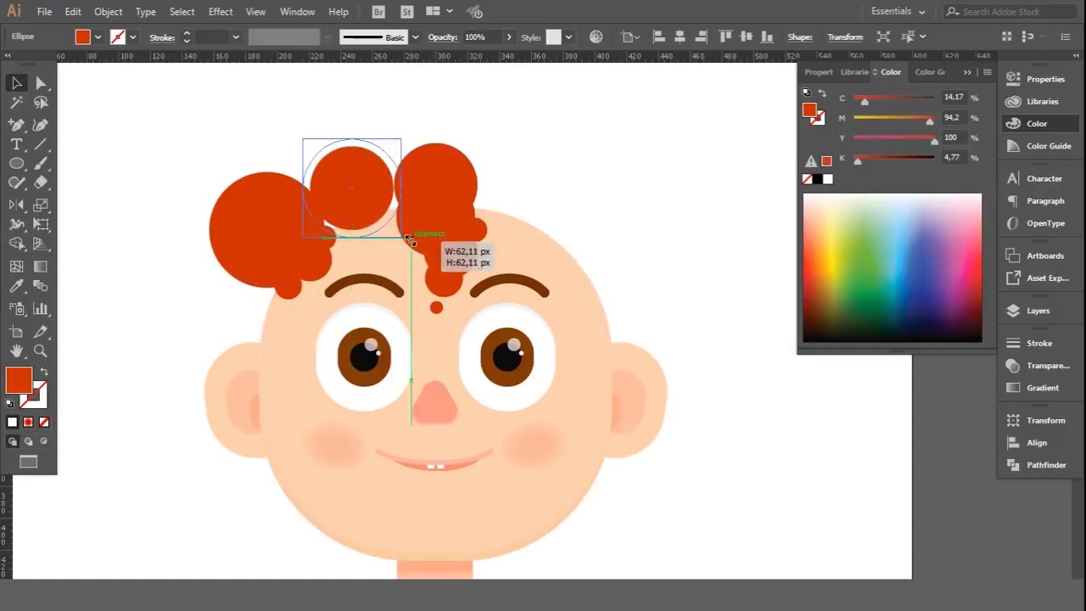
click(527, 174)
Step: Nudge the top-right hair circle down and draw a small new circle on the left curls
scroll(348, 182, up, 3)
click(513, 183)
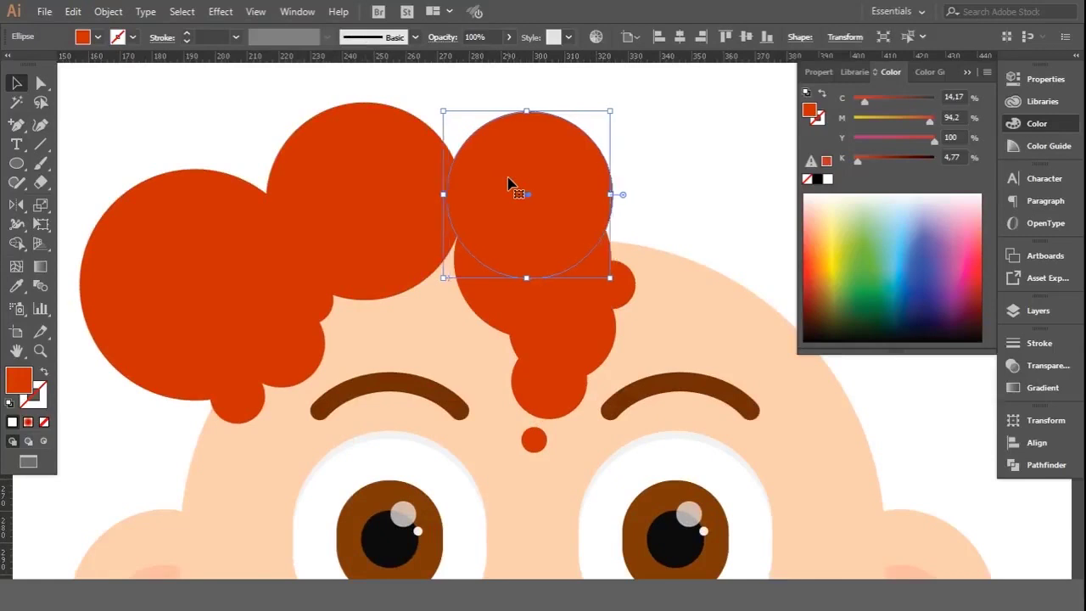
key(Down)
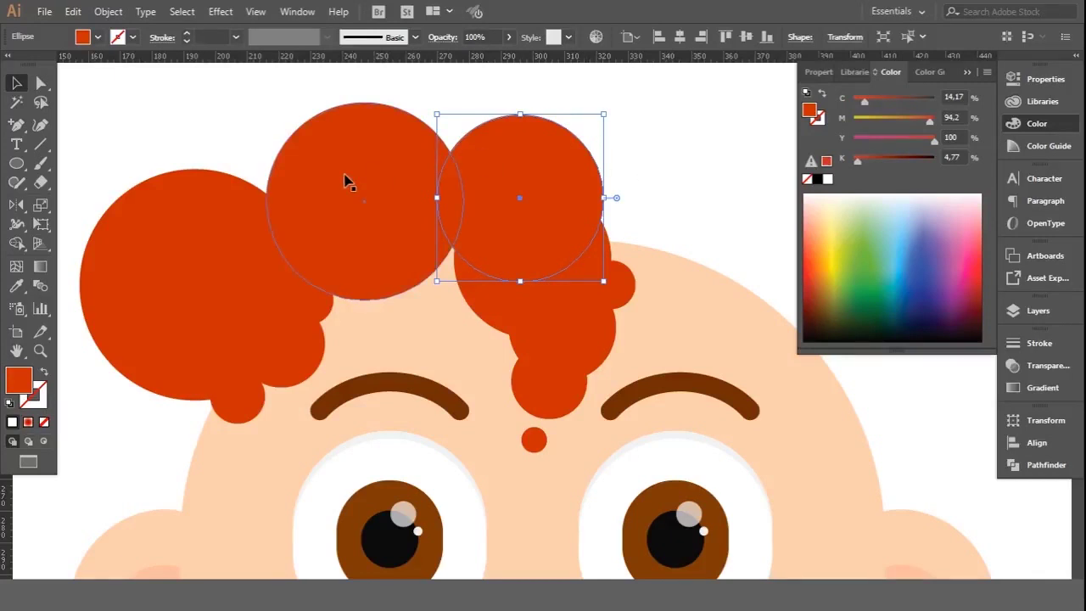
click(331, 318)
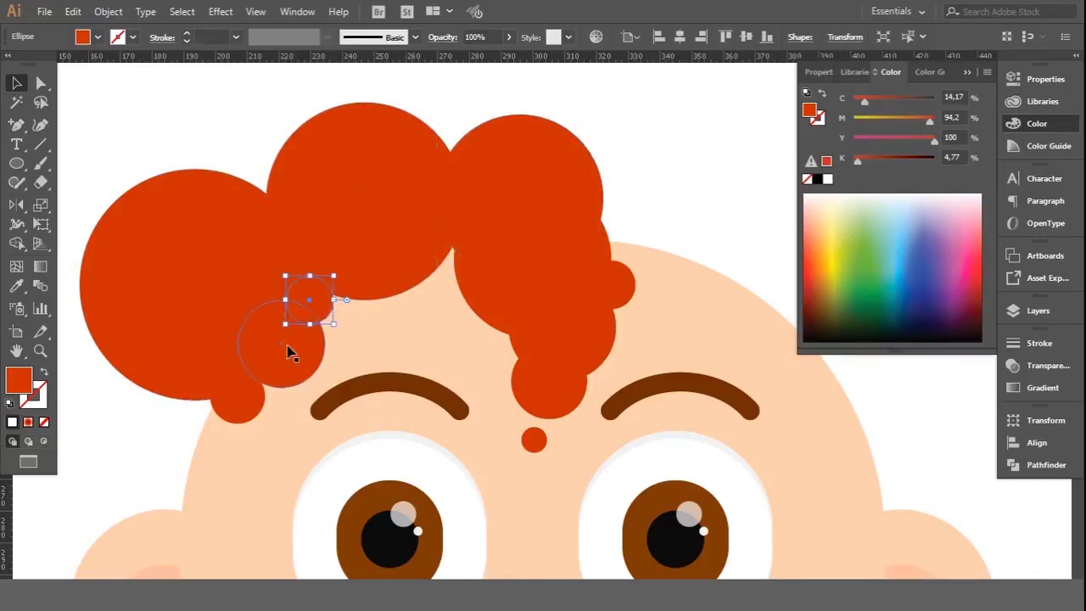
shift+click(289, 348)
key(shift+ctrl+a)
drag(308, 296, 336, 321)
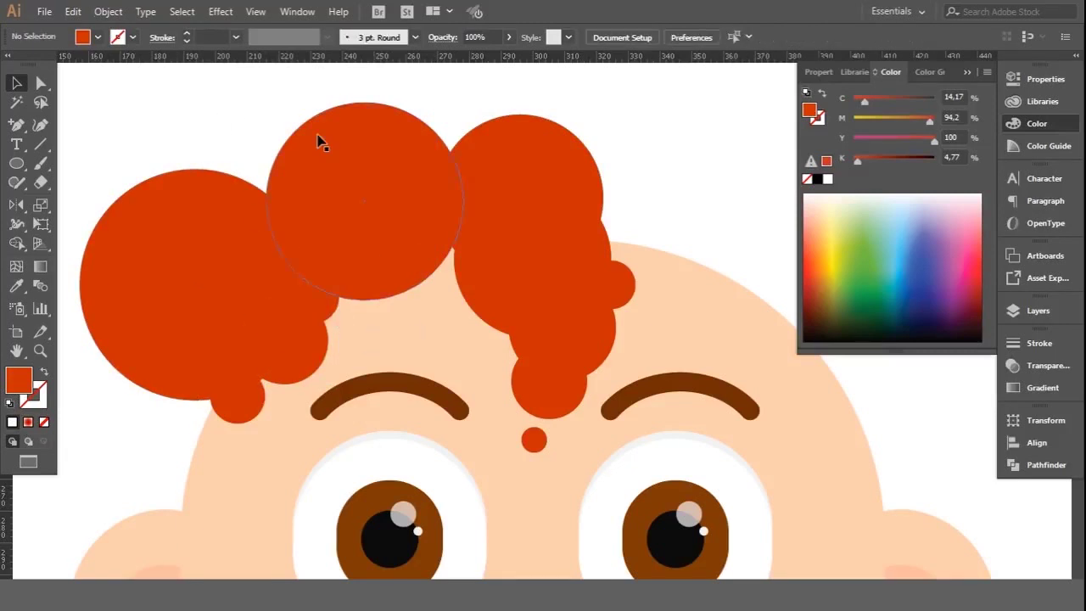
Step: Draw a new perfect circle about 46.54 px across over the hair
scroll(321, 143, down, 4)
scroll(424, 126, up, 2)
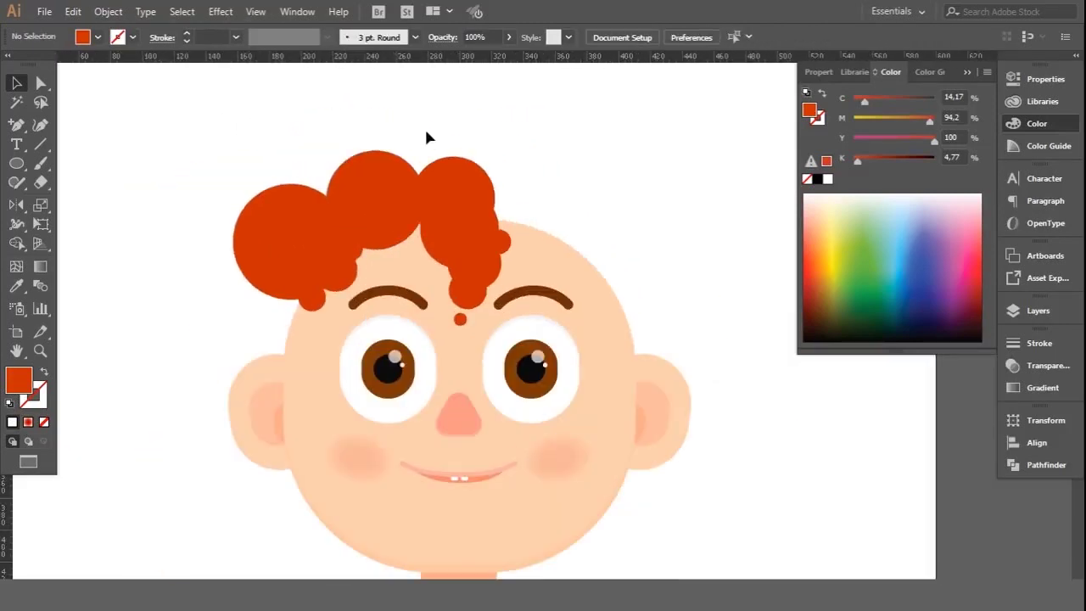
click(454, 208)
key(shift+ctrl+a)
key(l)
drag(422, 192, 502, 264)
key(shift+ctrl+a)
Step: Nudge the right curl circles and the forehead dot slightly left
scroll(358, 142, up, 2)
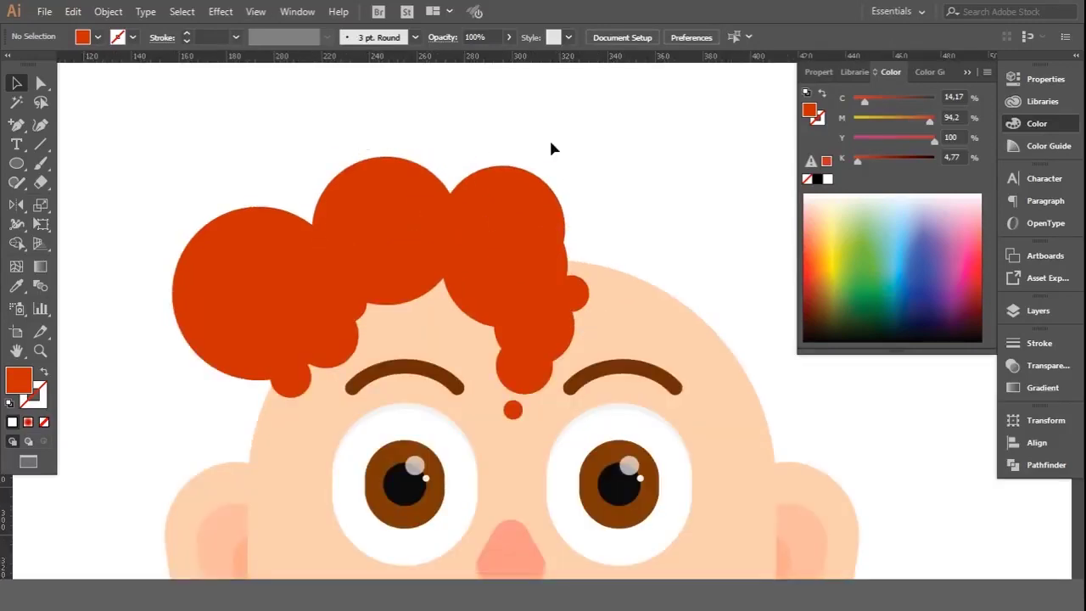
scroll(549, 138, down, 2)
click(530, 185)
scroll(530, 185, up, 2)
shift+click(566, 258)
shift+click(624, 218)
shift+click(539, 373)
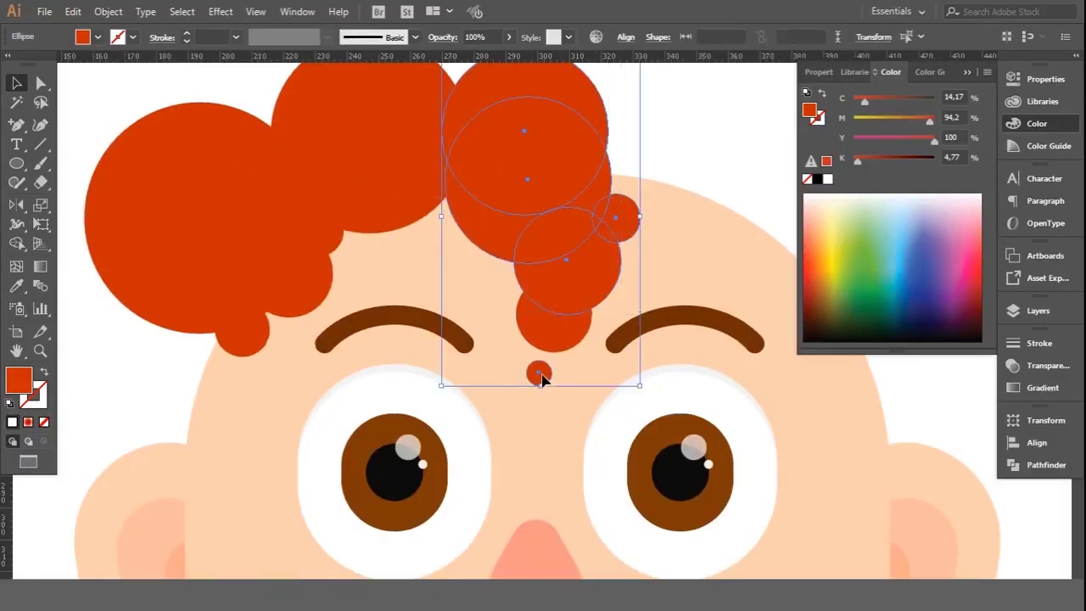
key(Left)
key(Left)
key(Left)
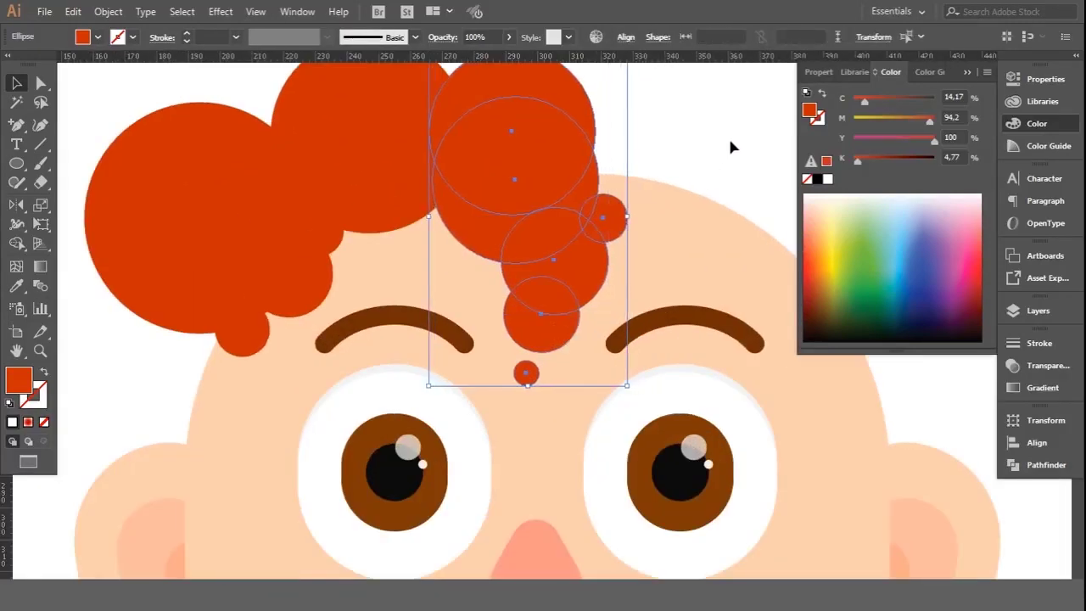
key(shift+ctrl+a)
Step: Move the left hair circle up and right, shrink it to about 61 px, and settle it onto the cluster
scroll(526, 178, down, 2)
scroll(676, 151, up, 2)
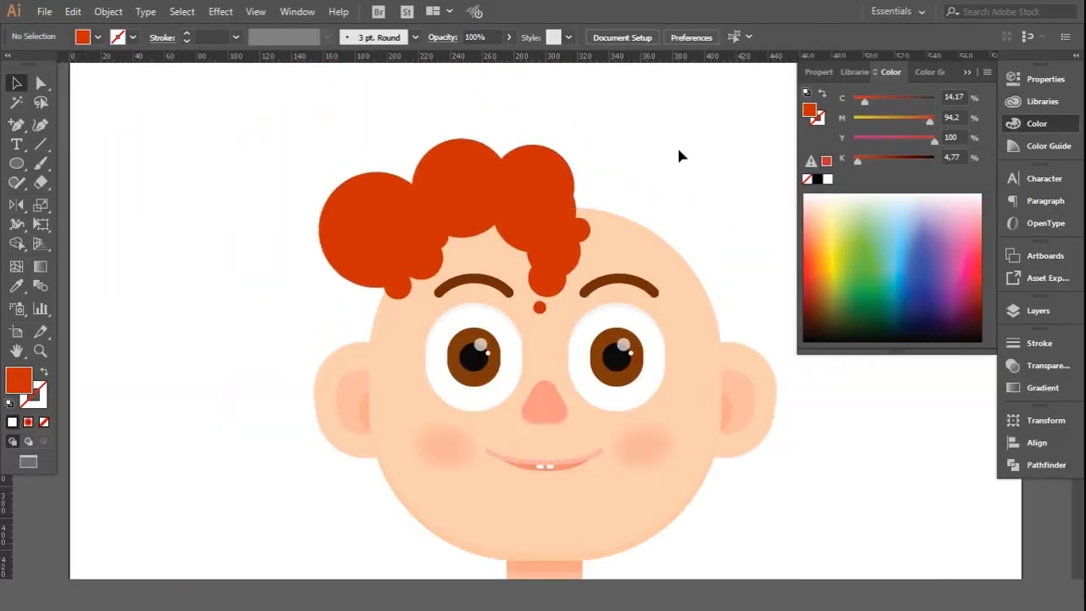
drag(373, 231, 419, 180)
drag(480, 236, 466, 227)
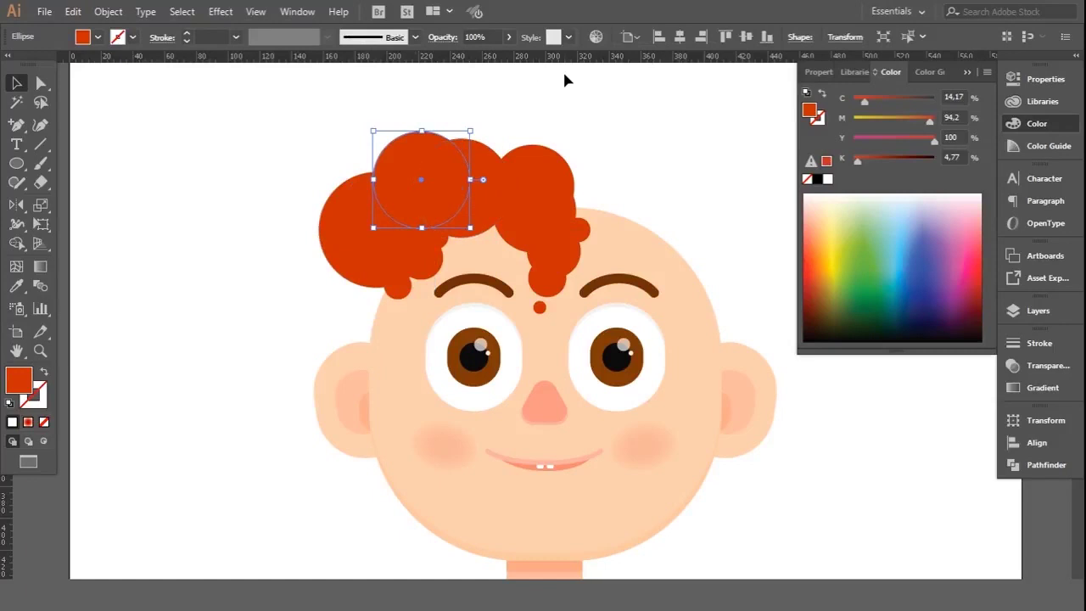
mouse_move(425, 164)
mouse_down()
mouse_move(416, 173)
mouse_move(507, 160)
mouse_up()
key(ctrl+shift+a)
Step: Copy a hair circle to the top of the hair, resize it, and nudge it down and left
drag(560, 216, 547, 208)
drag(504, 150, 499, 153)
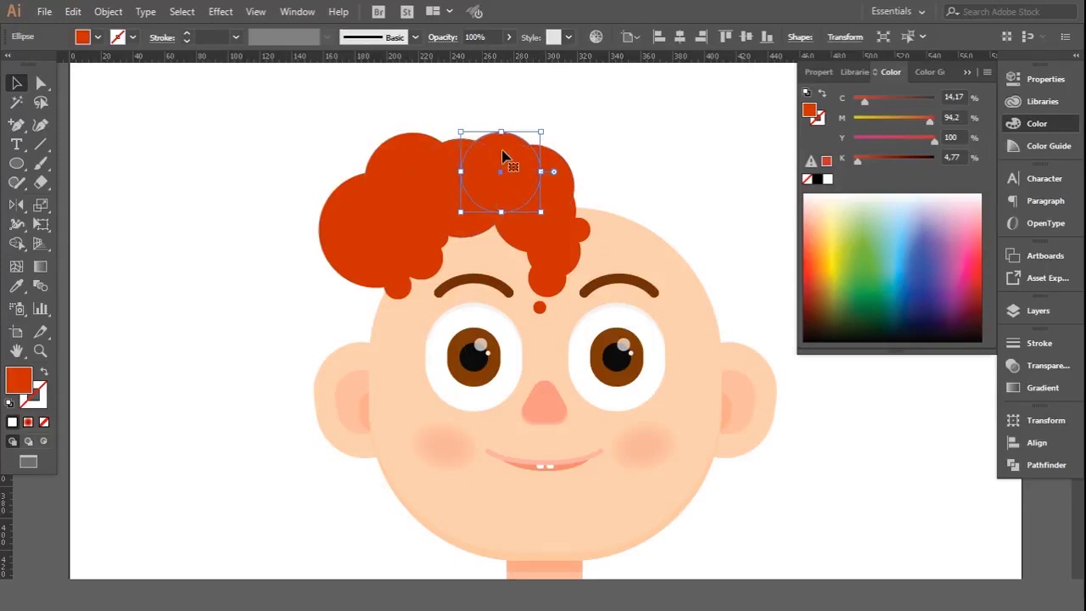
key(Down)
key(Down)
key(Down)
key(Down)
key(Down)
key(Down)
key(Left)
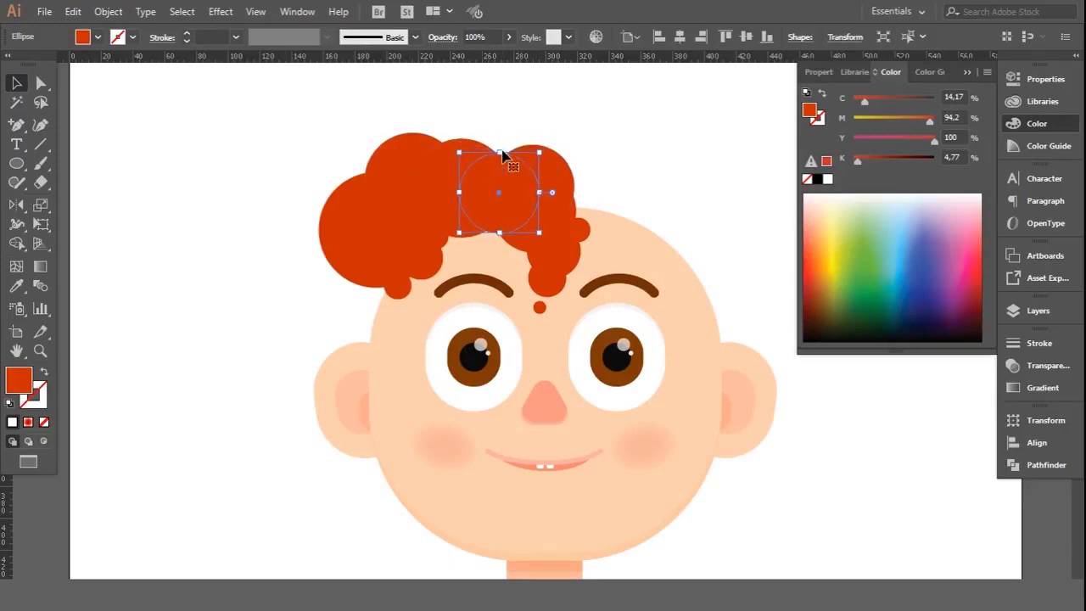
click(653, 132)
scroll(645, 145, down, 2)
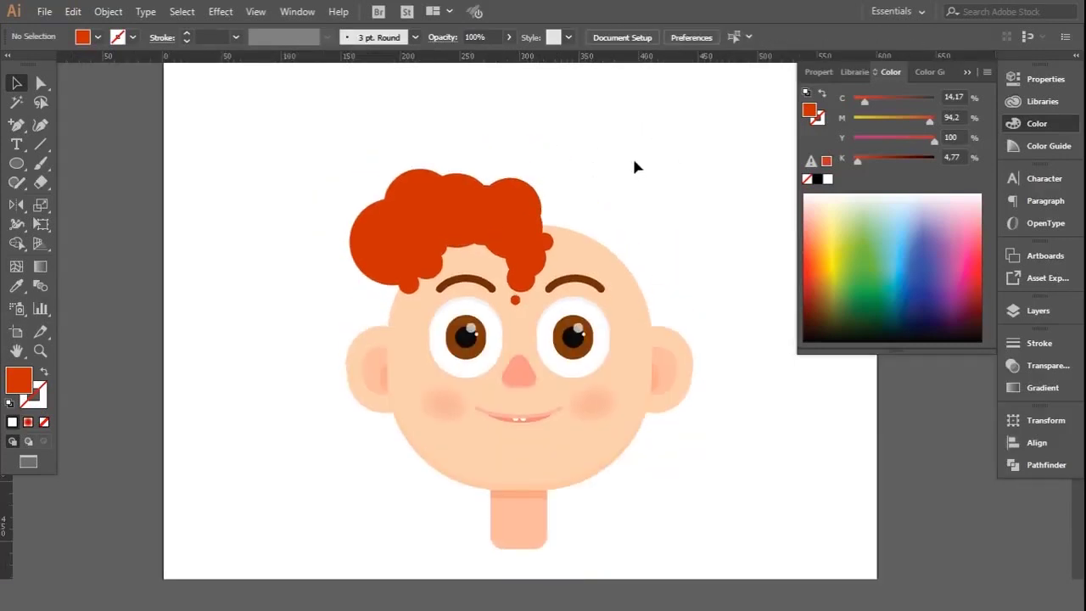
click(373, 254)
Step: In isolation mode, give the large left hair circle a pale yellow fill and 26% opacity
double_click(373, 254)
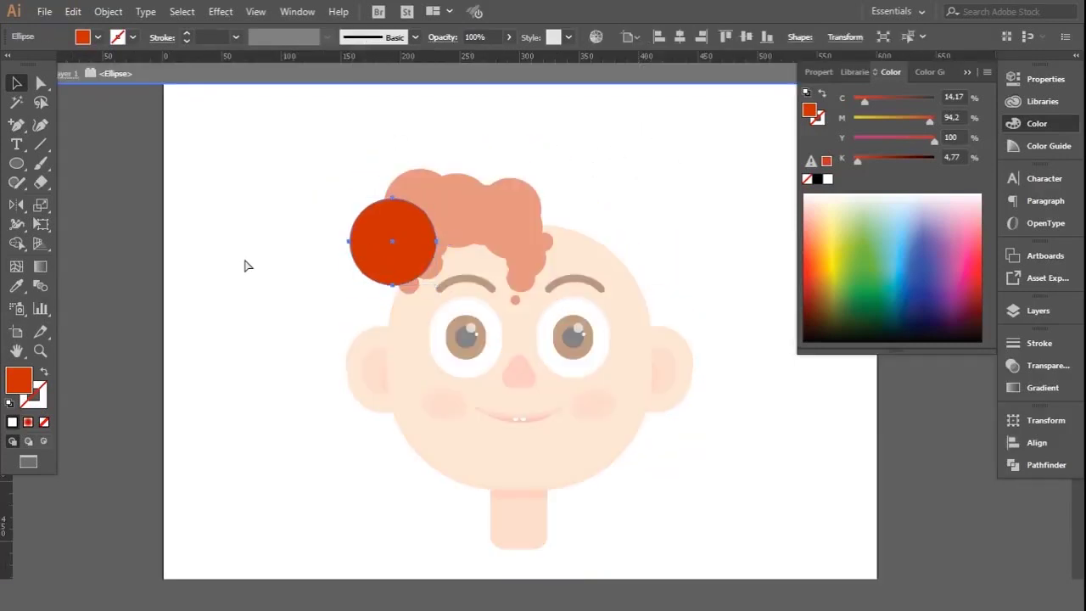
click(829, 180)
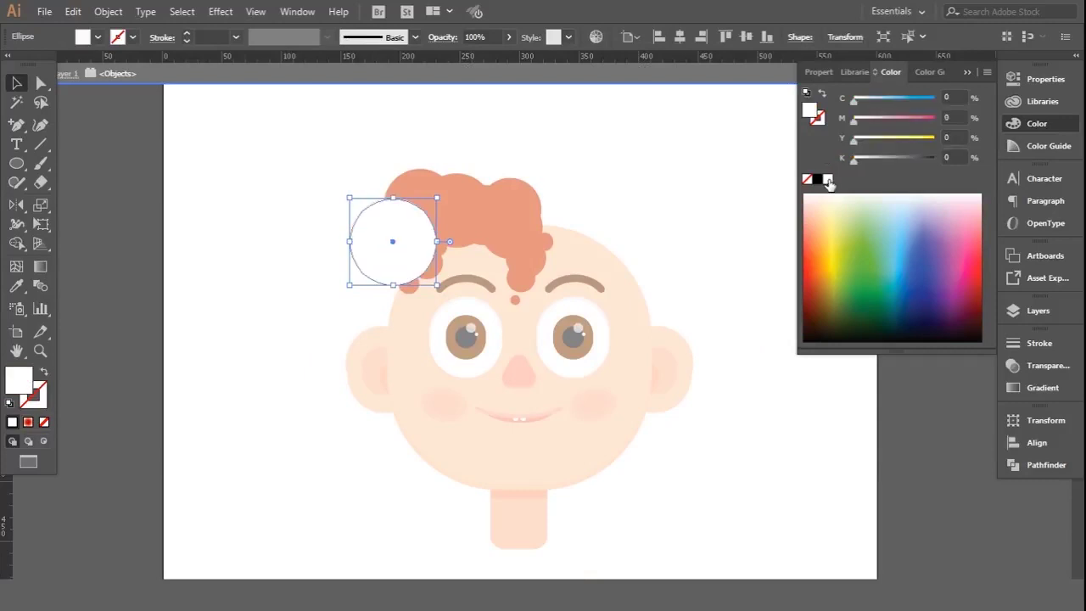
drag(854, 140, 884, 140)
drag(505, 57, 469, 56)
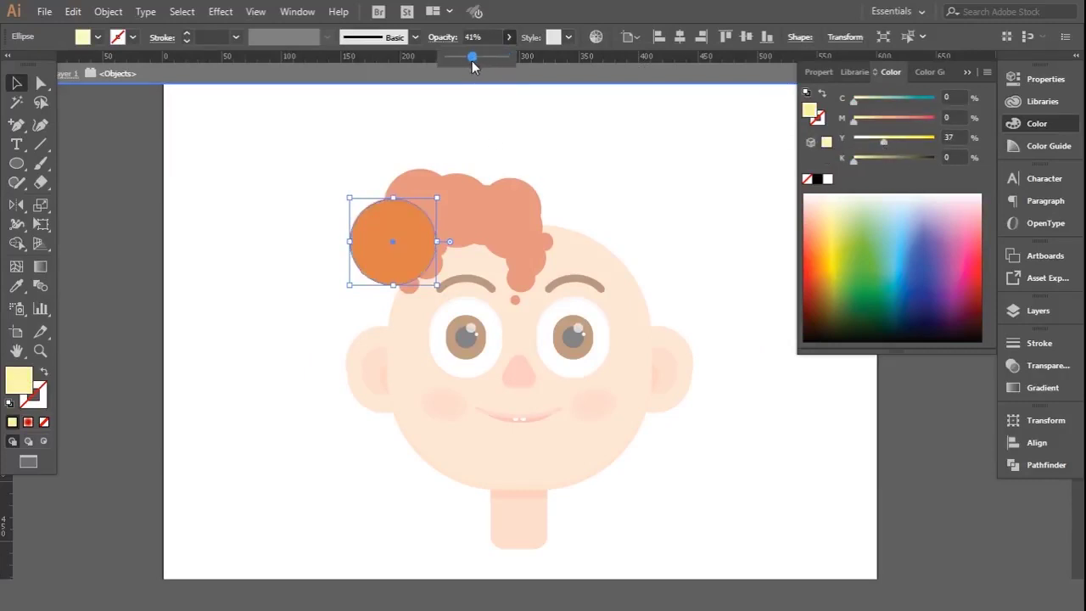
click(487, 118)
double_click(486, 119)
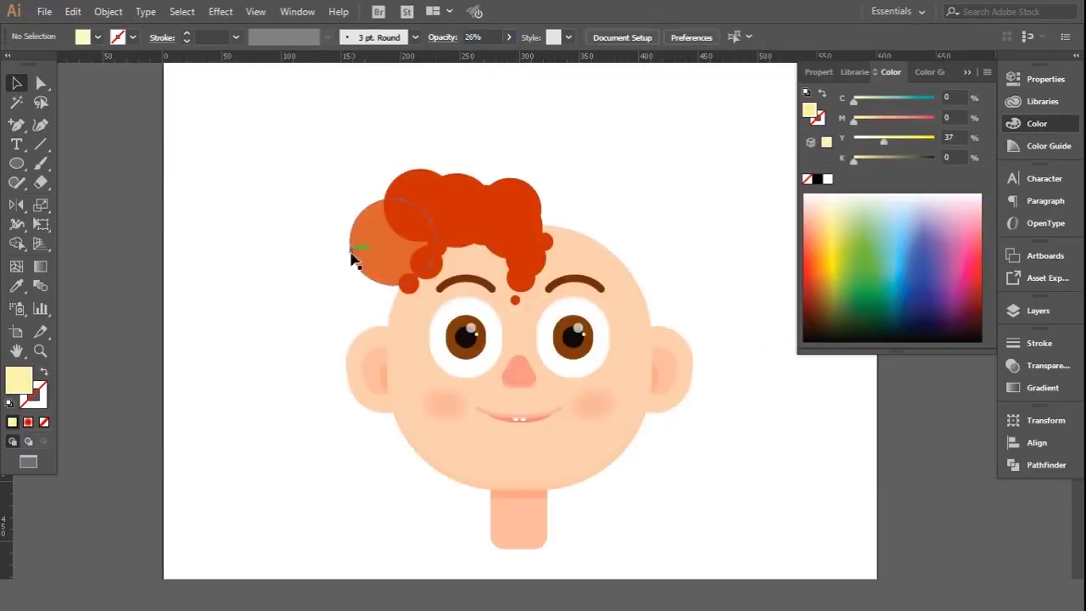
Step: Lower the orange hair circle's opacity further to about 14%
key(a)
click(351, 230)
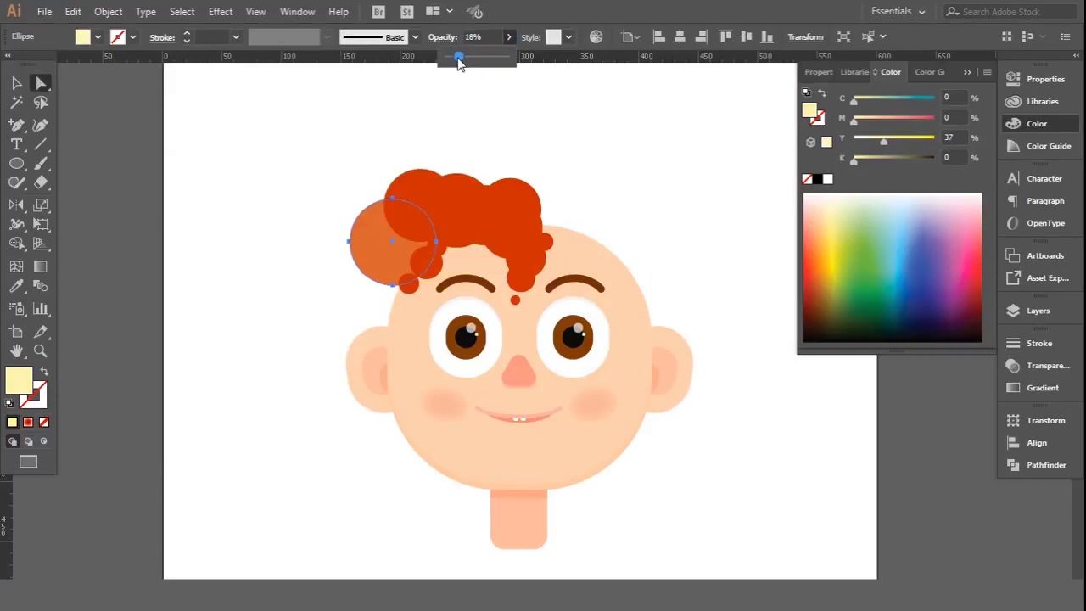
drag(459, 64, 457, 64)
click(14, 83)
click(257, 152)
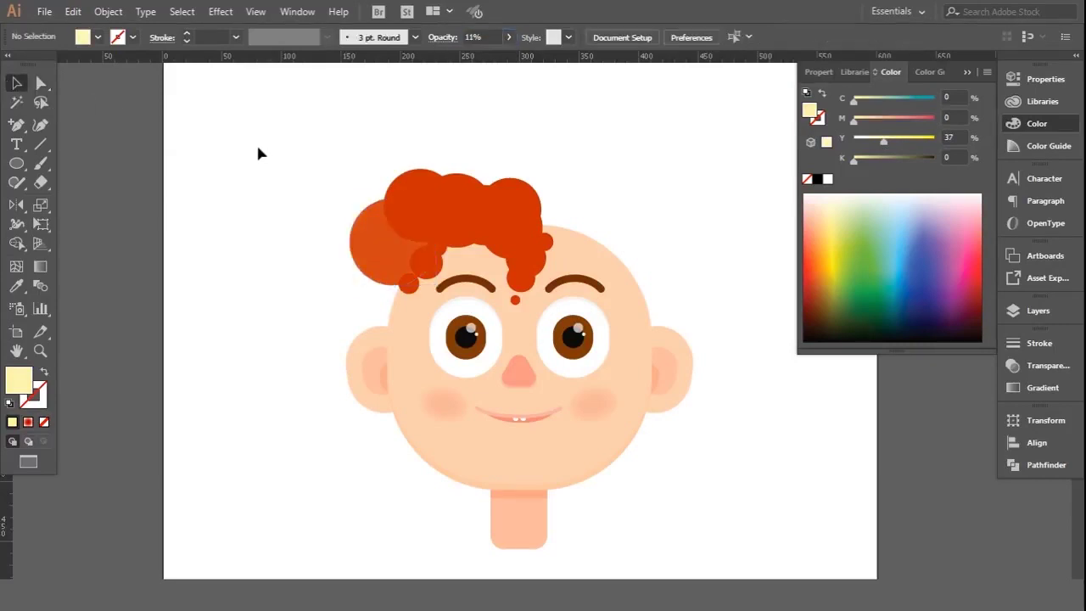
scroll(354, 230, up, 2)
Step: Reselect the large orange hair circle and drop its opacity to 5%
click(416, 349)
drag(506, 343, 515, 274)
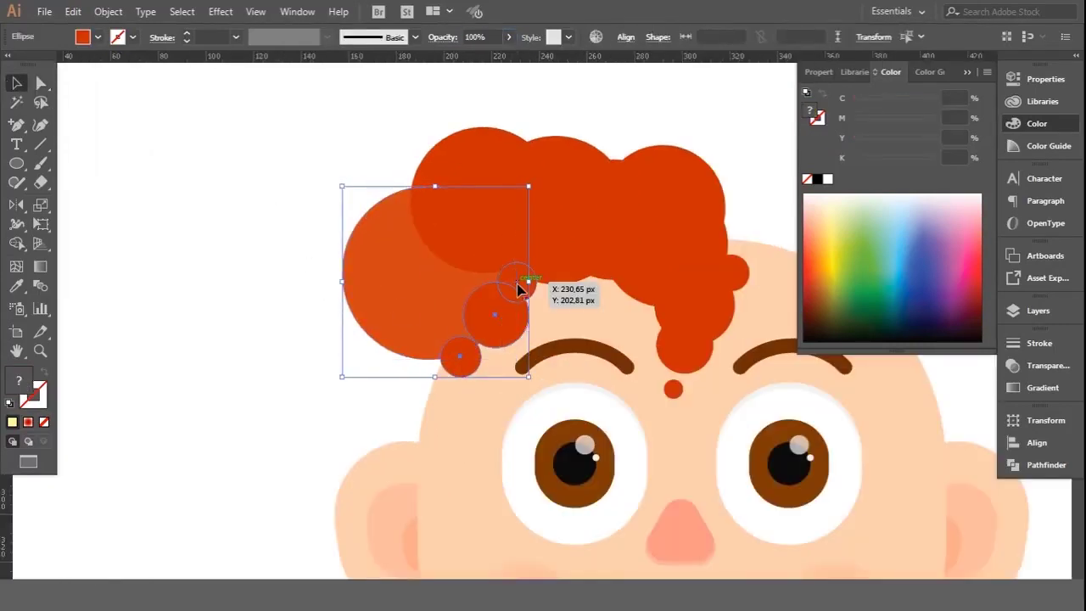
right_click(392, 276)
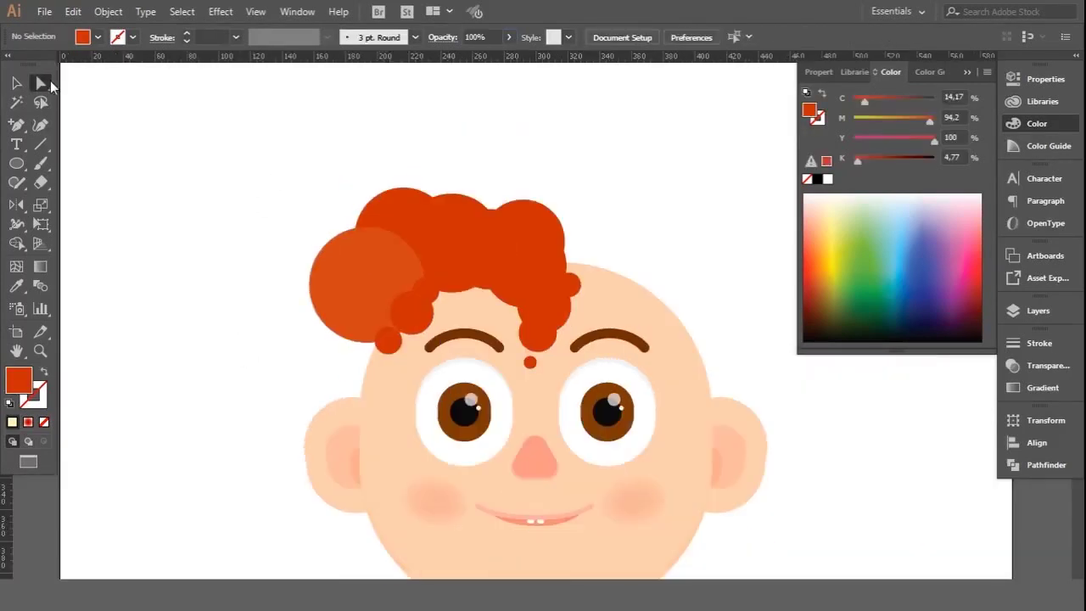
click(340, 250)
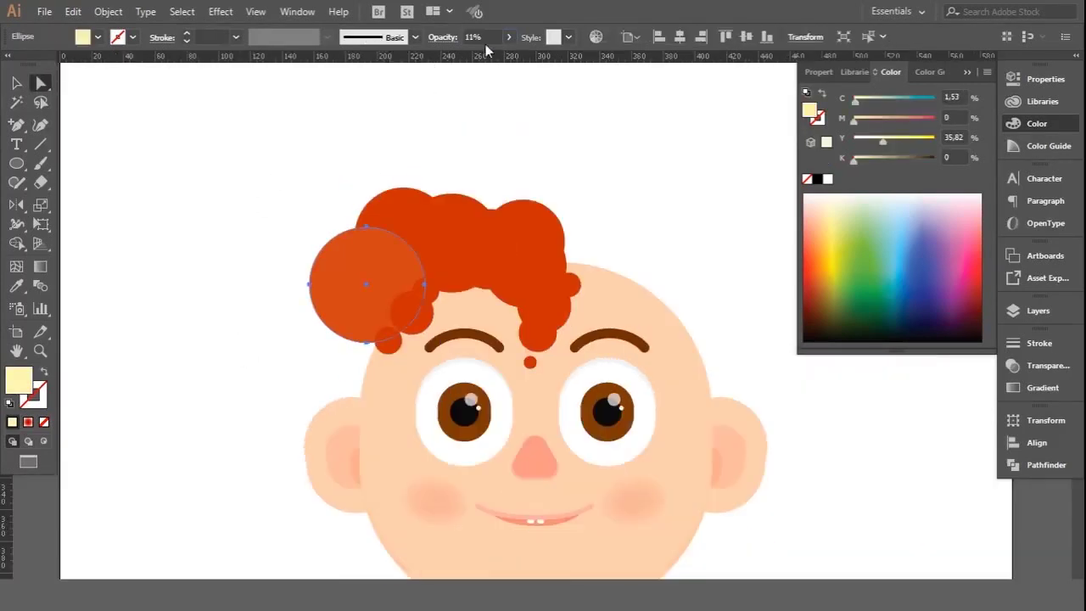
drag(459, 59, 448, 56)
click(183, 194)
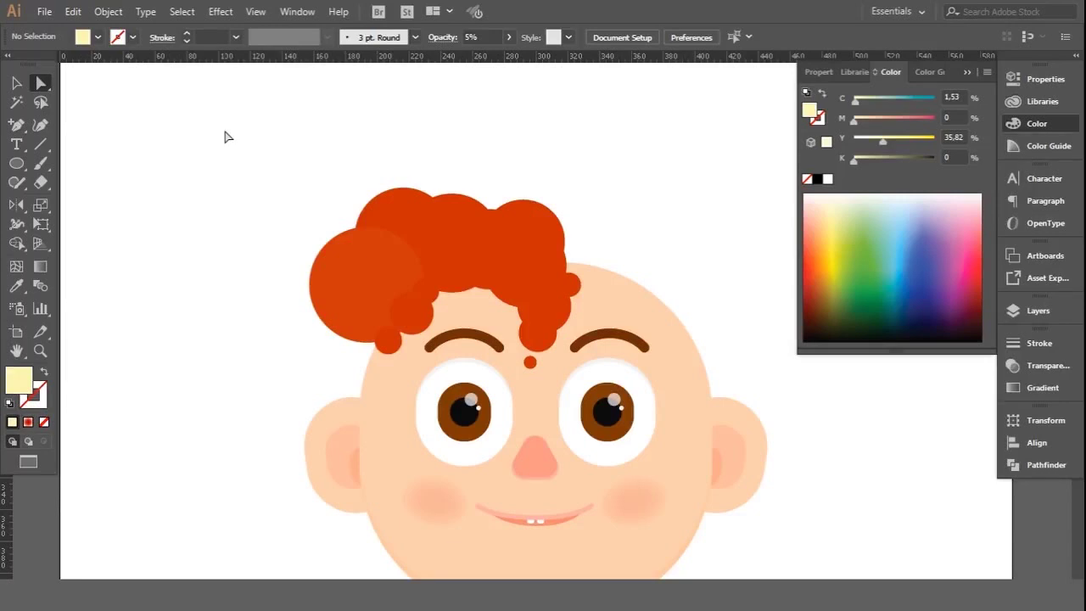
Step: Make a small hair curl a translucent shadow with a black fill at low opacity
scroll(329, 171, down, 1)
scroll(354, 184, up, 2)
click(479, 353)
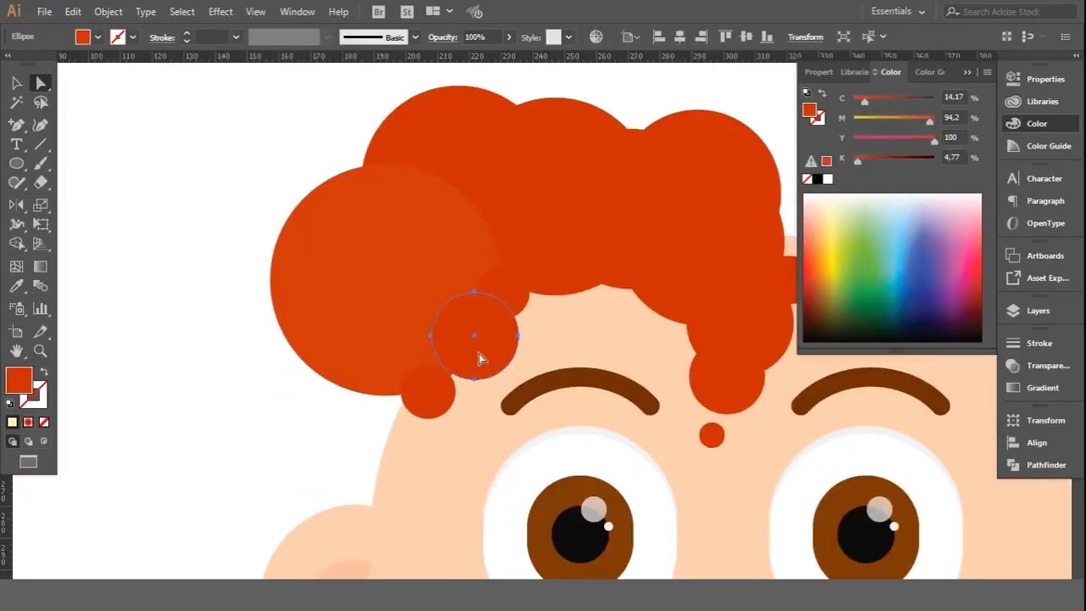
shift+click(435, 396)
right_click(458, 361)
click(195, 182)
click(16, 82)
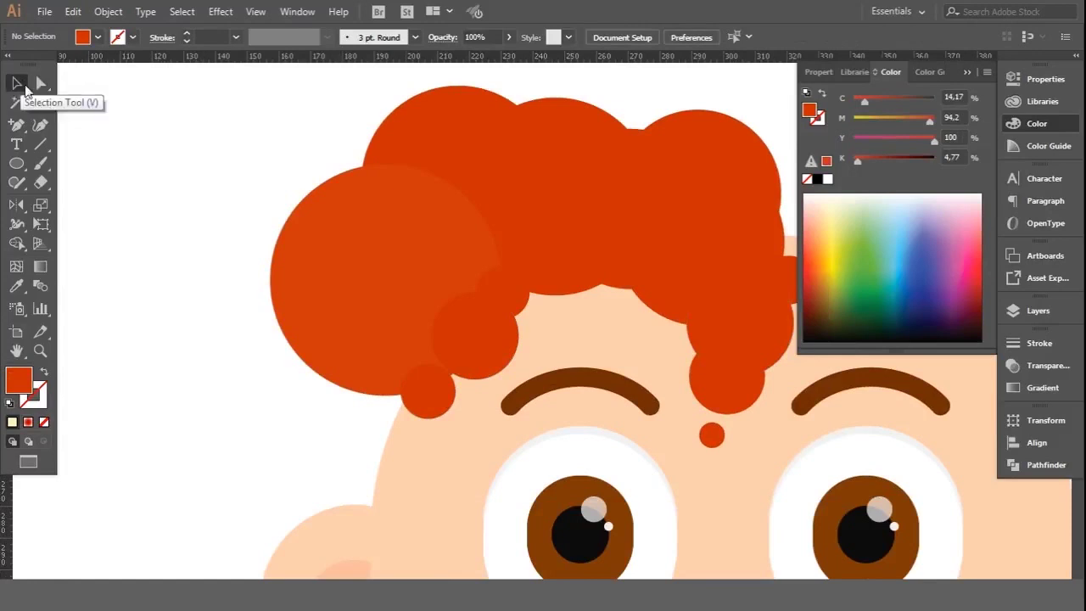
double_click(507, 294)
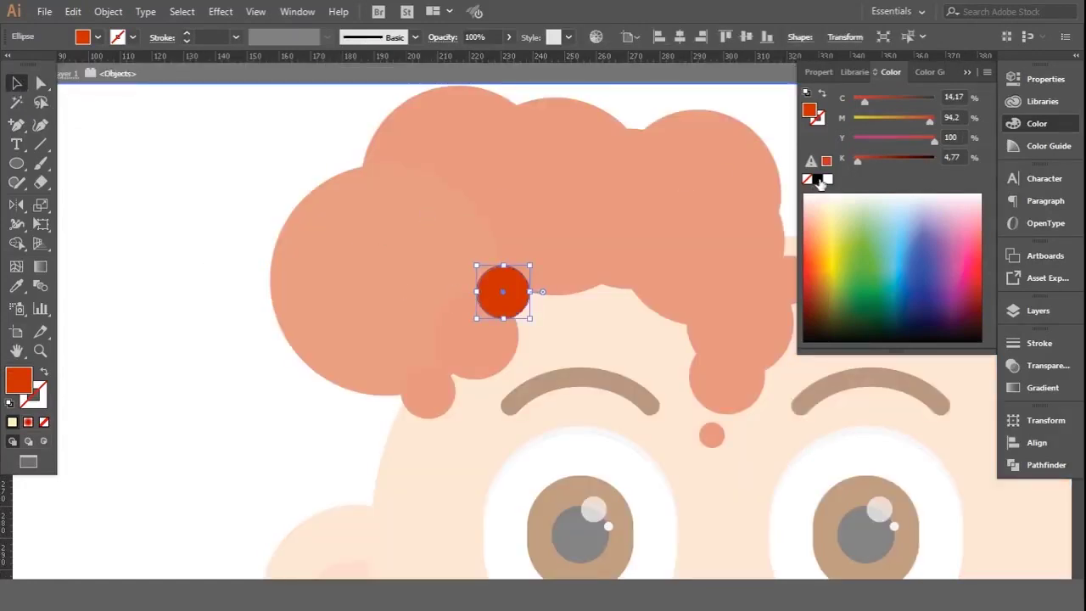
click(818, 180)
click(509, 37)
drag(509, 56, 463, 71)
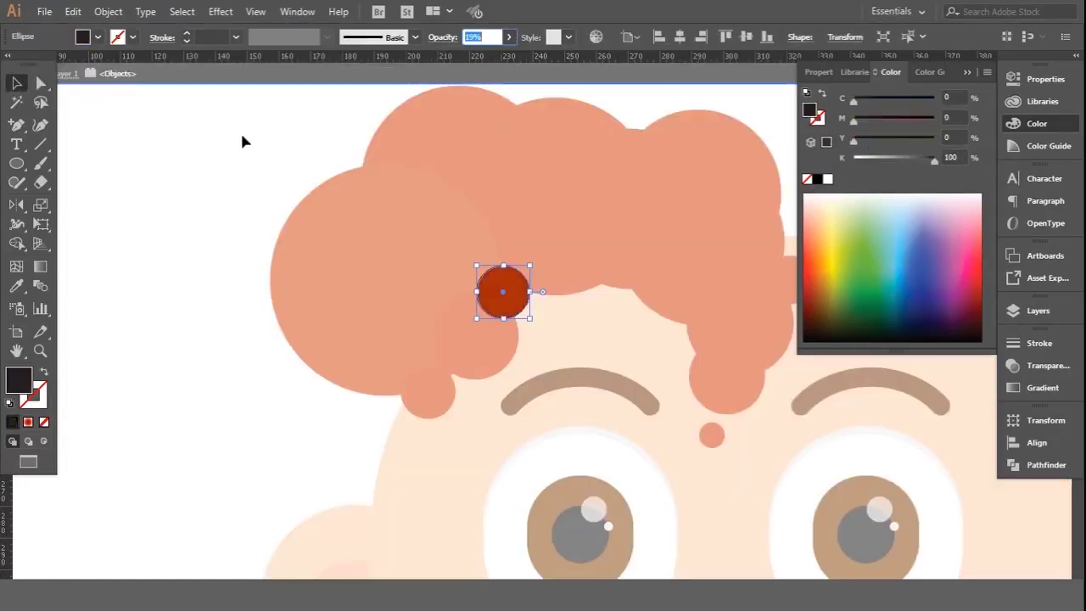
double_click(240, 130)
Step: Copy the dark translucent shading onto the larger red curl with the Eyedropper
scroll(473, 141, down, 2)
click(413, 250)
double_click(413, 250)
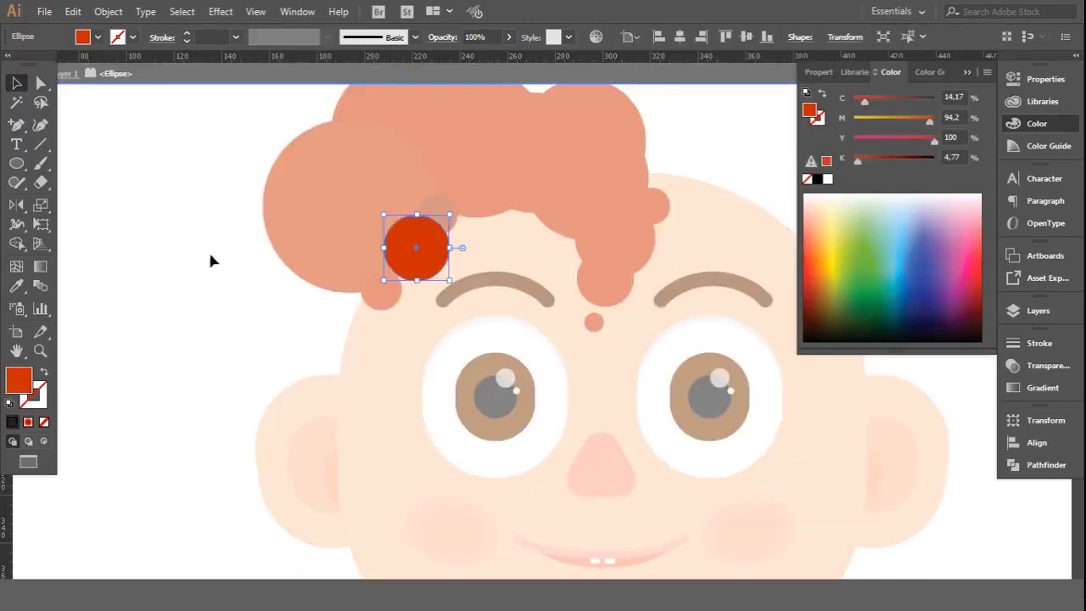
click(396, 252)
key(i)
click(396, 235)
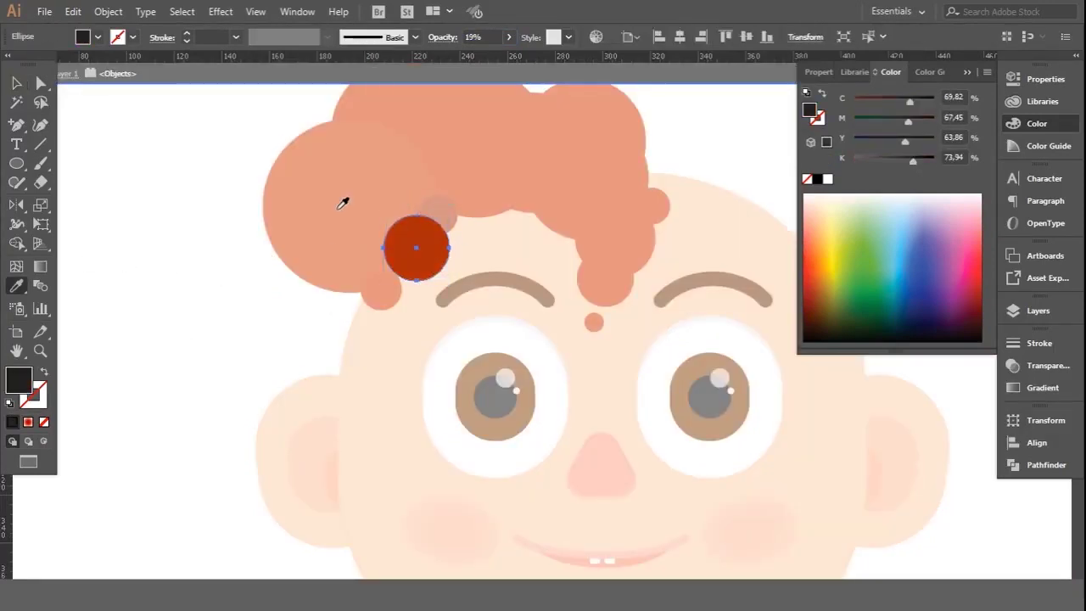
double_click(206, 145)
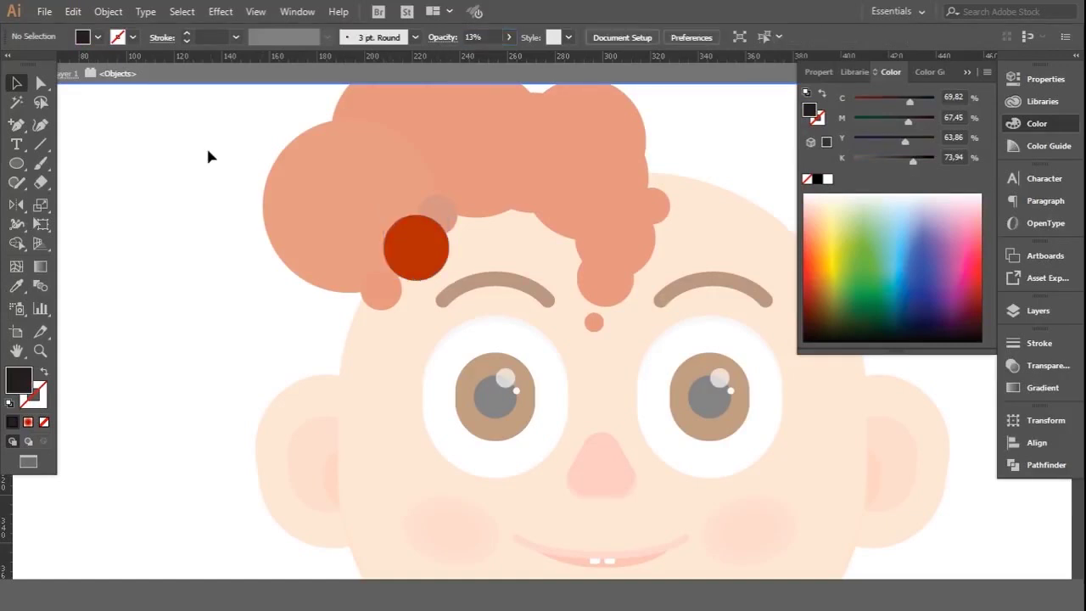
Step: Eyedropper the same dark shading onto the small red hair curl
scroll(467, 152, down, 3)
scroll(383, 403, up, 5)
click(356, 282)
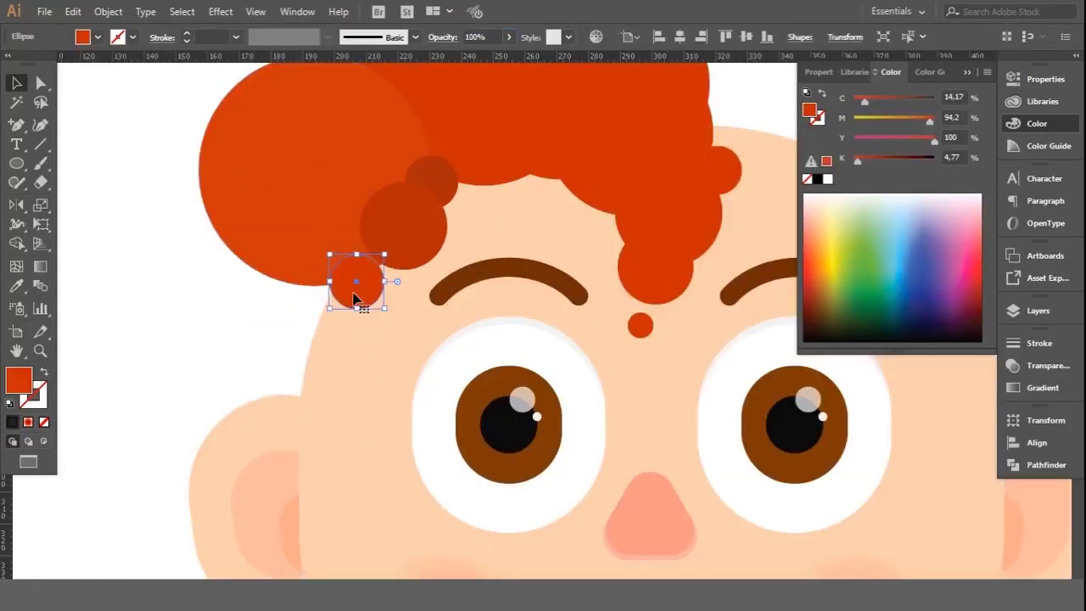
double_click(356, 282)
key(i)
click(439, 163)
key(v)
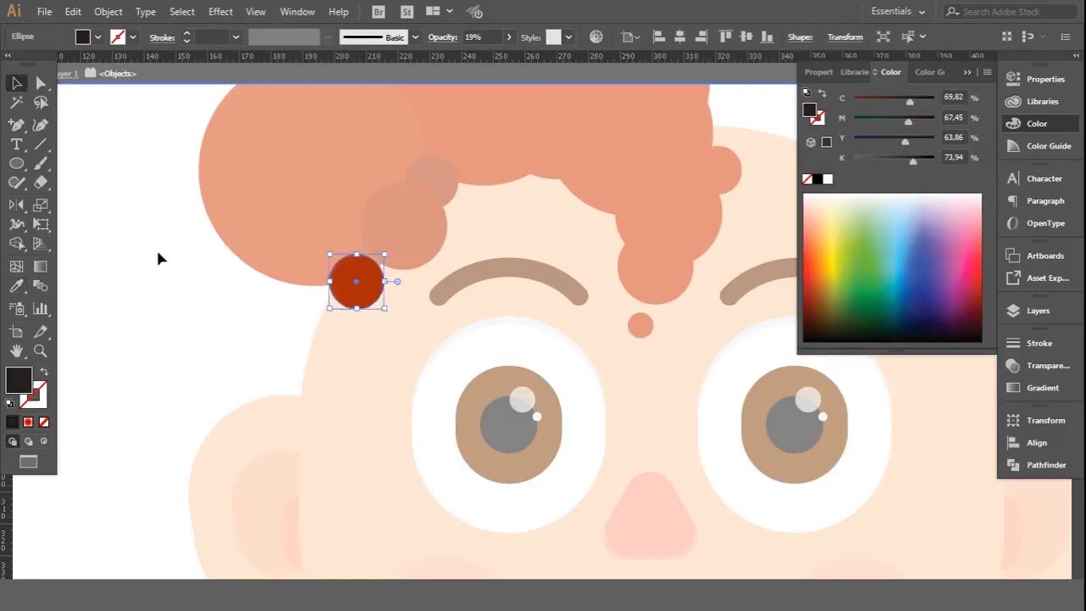
double_click(161, 253)
Step: Select the small shaded hair curl to adjust its opacity value
scroll(570, 118, down, 3)
scroll(571, 119, up, 1)
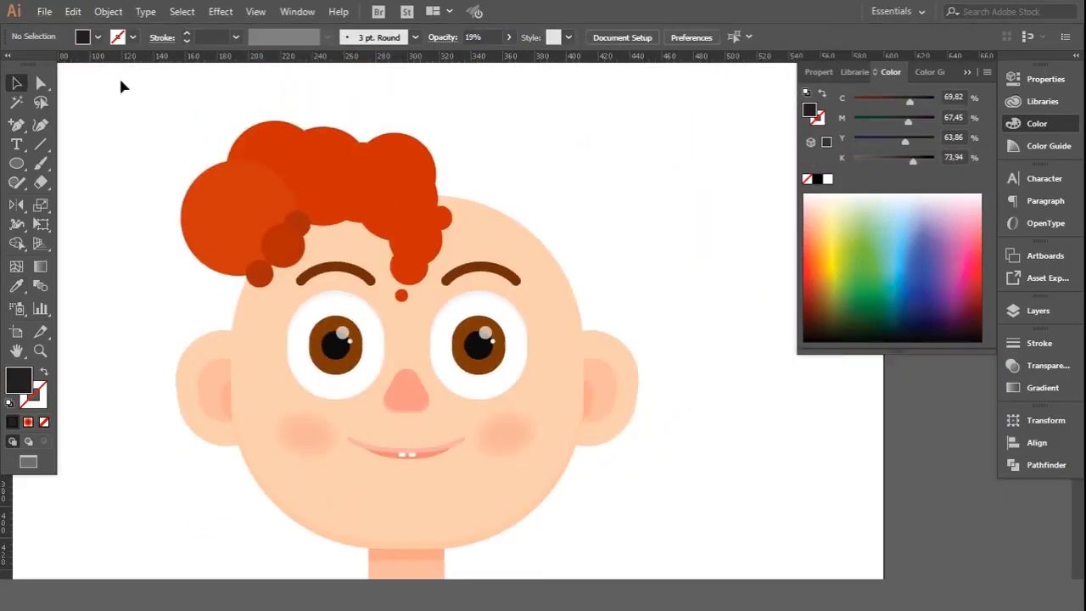
key(a)
click(242, 165)
click(100, 161)
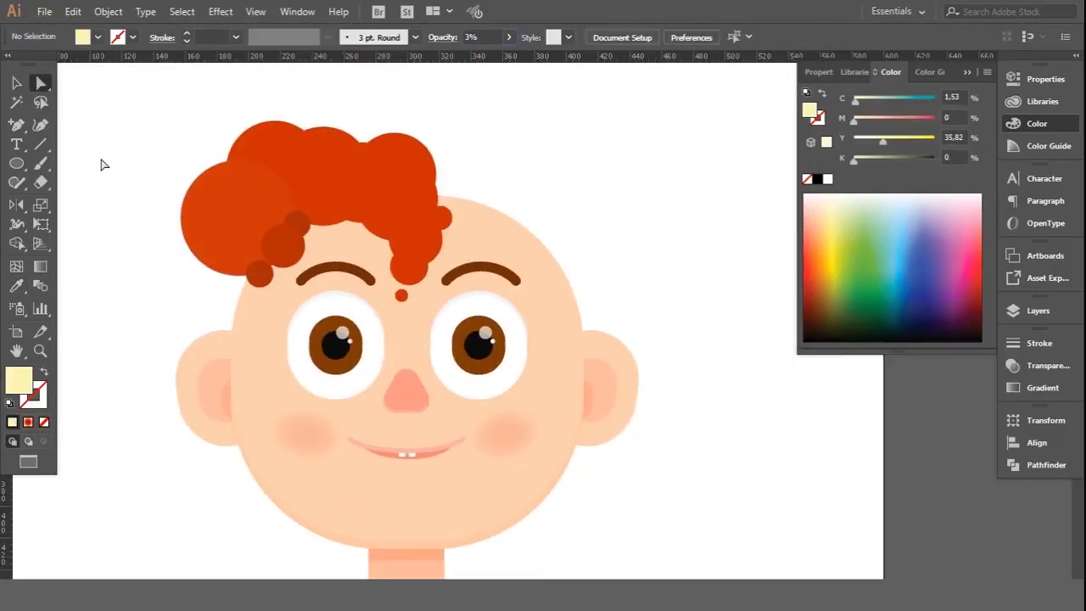
scroll(210, 121, up, 1)
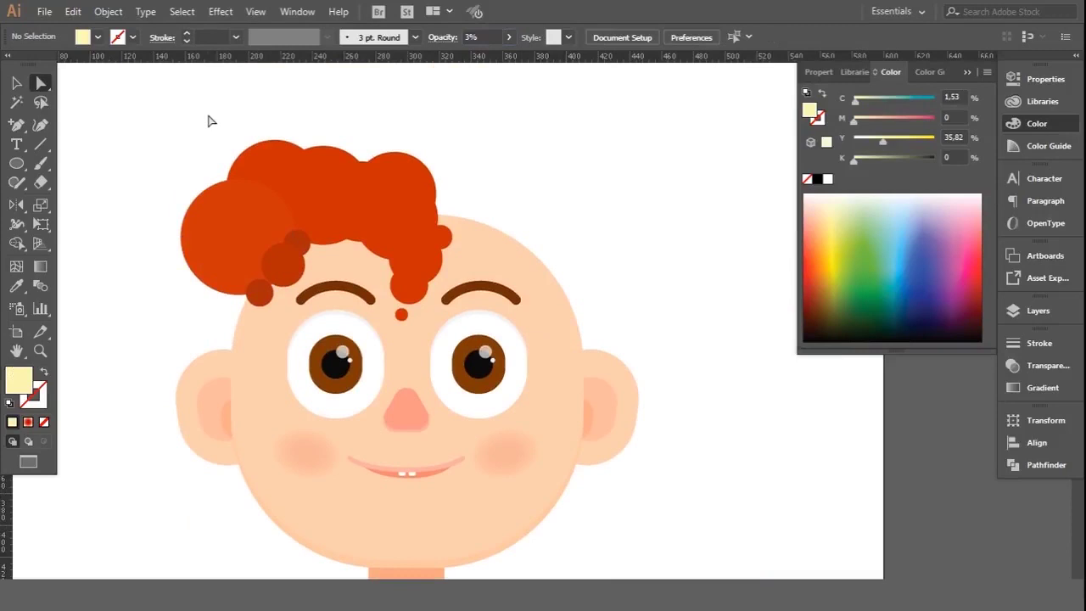
click(283, 265)
click(481, 36)
Step: Finish the curl's opacity value and apply the dark shading to the large top-centre curl
text(10)
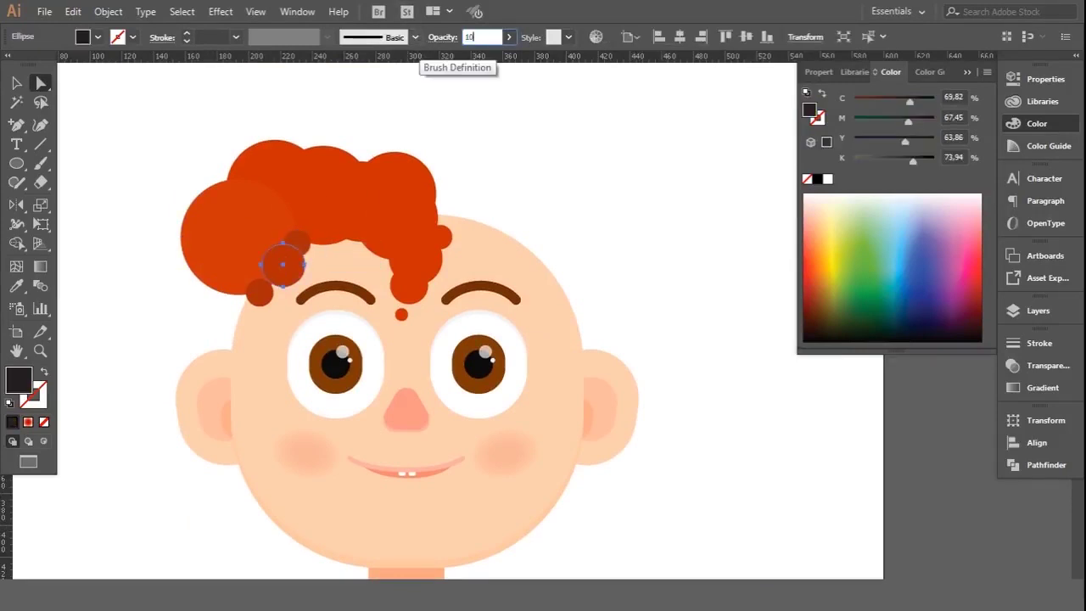
click(314, 87)
scroll(218, 193, up, 5)
click(511, 323)
key(v)
double_click(521, 308)
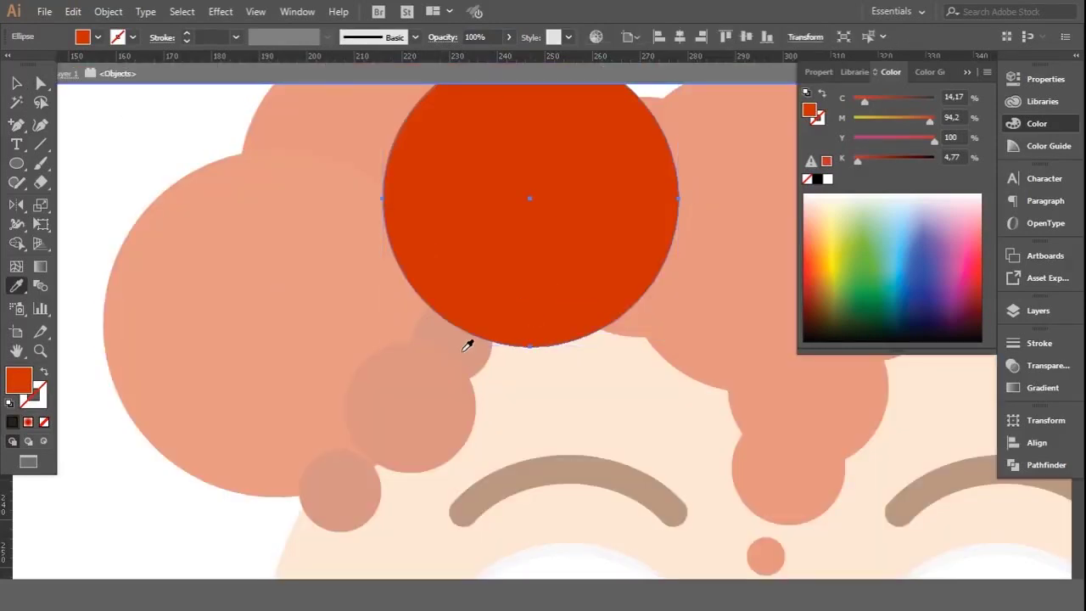
click(466, 347)
double_click(143, 132)
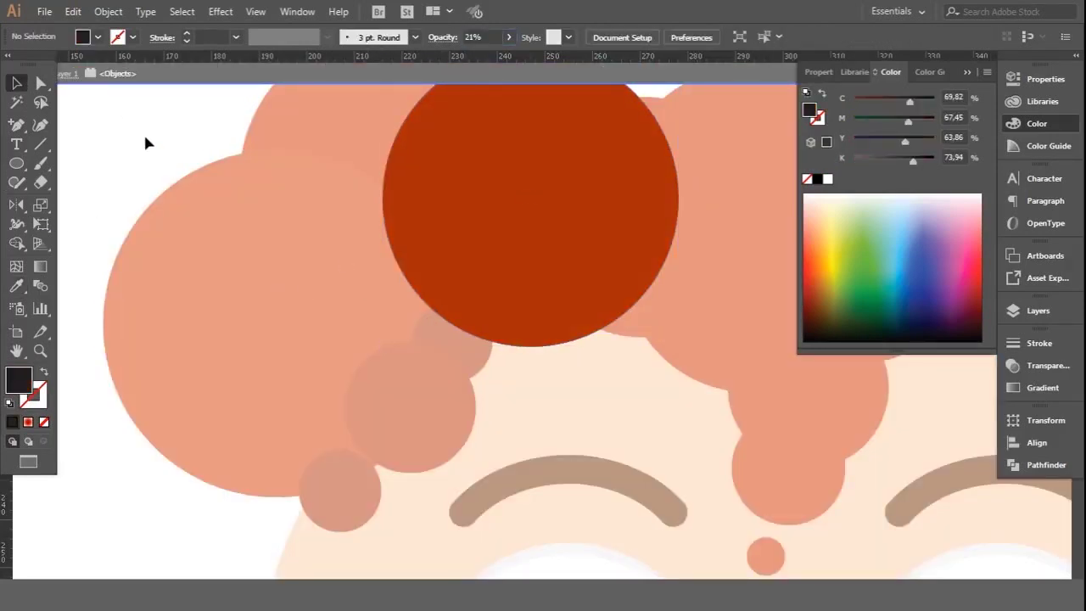
scroll(268, 150, down, 2)
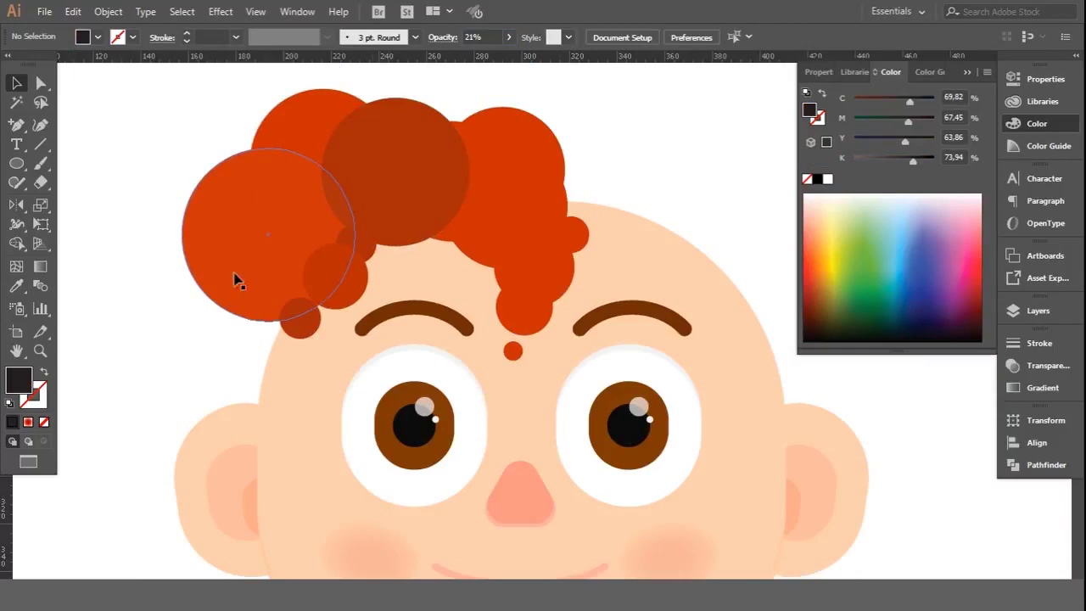
scroll(279, 347, up, 1)
Step: Group the shaded curls on the left side of the hair
click(425, 210)
click(39, 84)
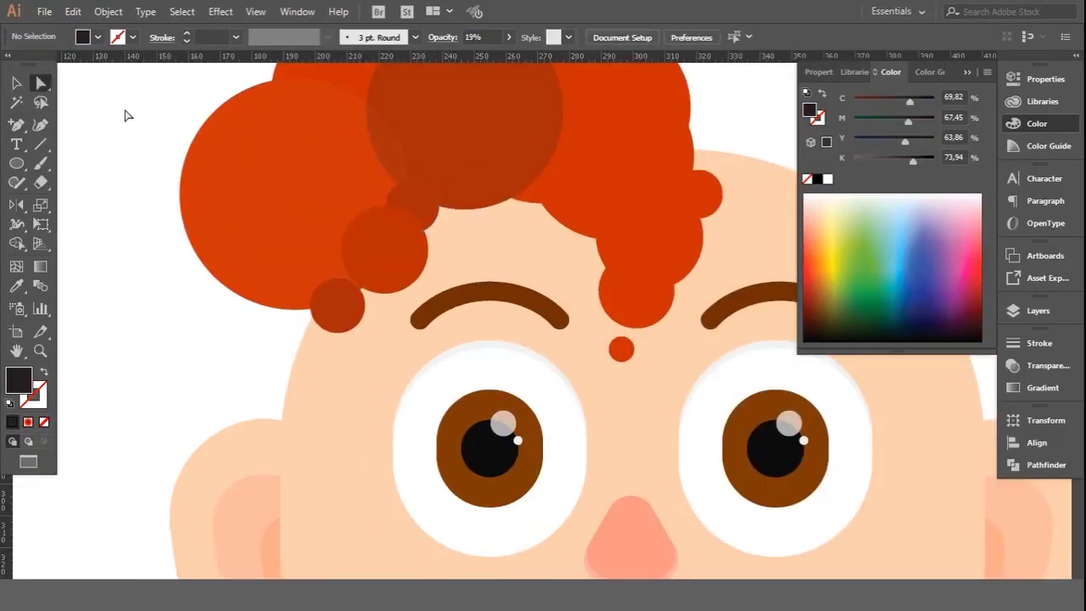
click(16, 83)
shift+click(395, 252)
shift+click(337, 320)
shift+click(242, 250)
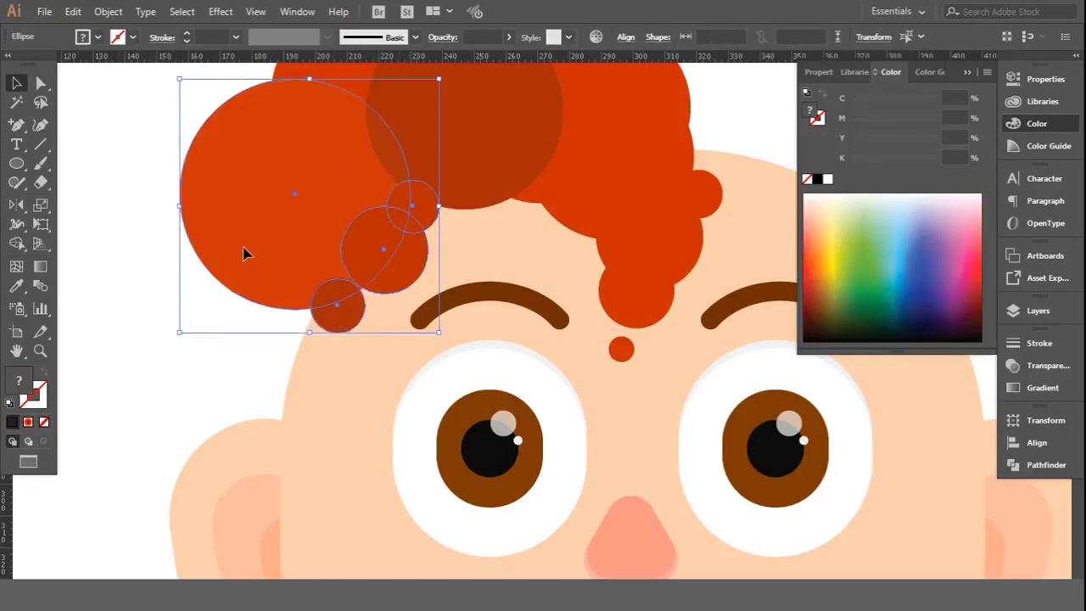
key(ctrl+g)
right_click(248, 201)
click(167, 373)
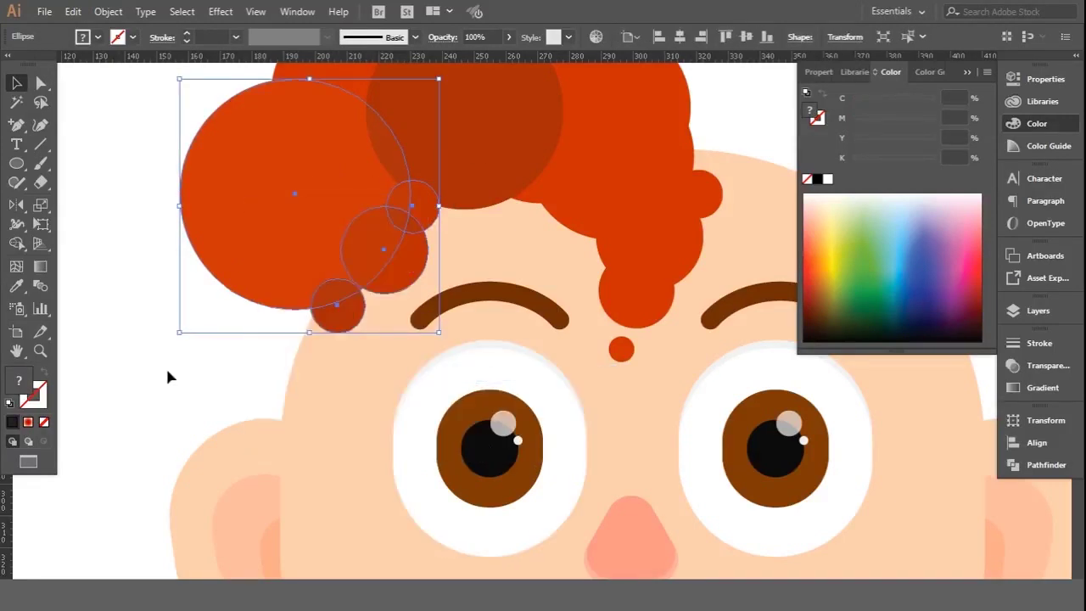
Step: Inside the group, move the faint overlay circle down and to the left
double_click(242, 217)
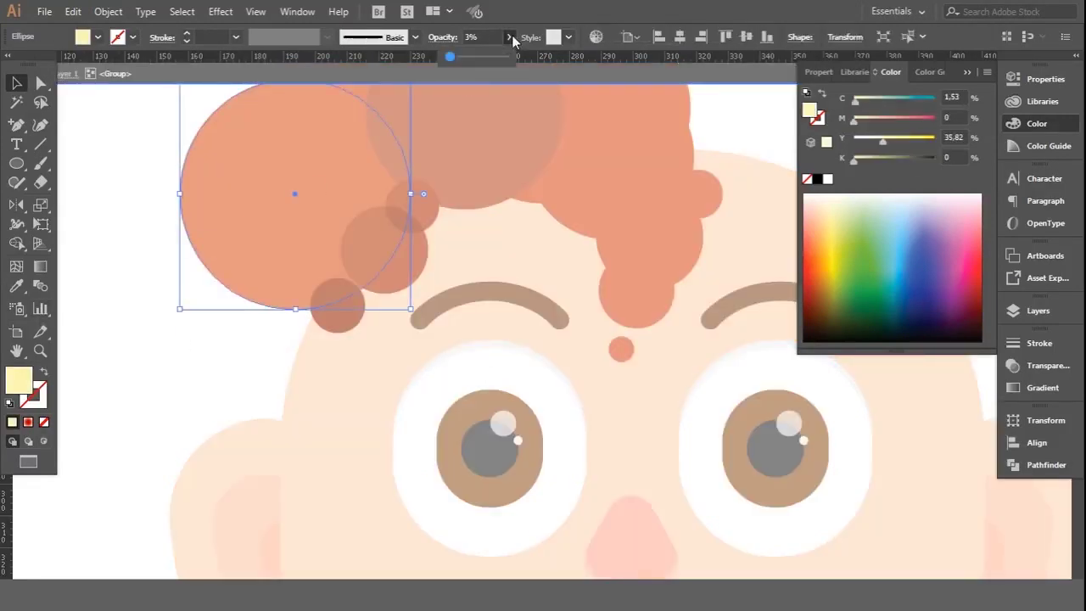
click(235, 376)
scroll(235, 376, down, 1)
click(249, 243)
drag(249, 243, 214, 309)
double_click(146, 181)
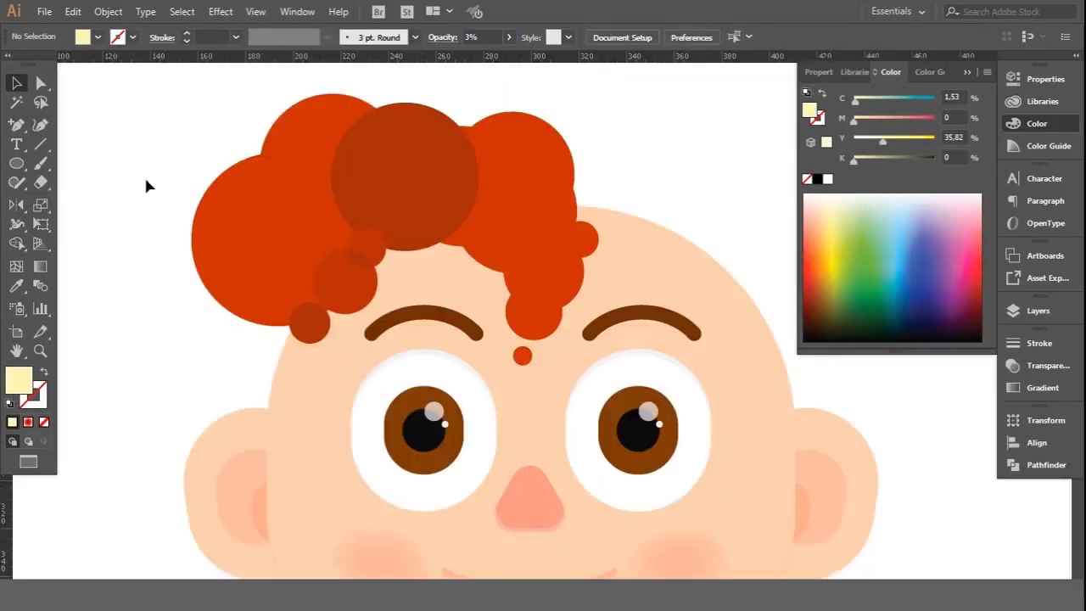
Step: Zoom in and reselect the grouped left curls
click(271, 240)
key(ctrl+plus)
click(127, 437)
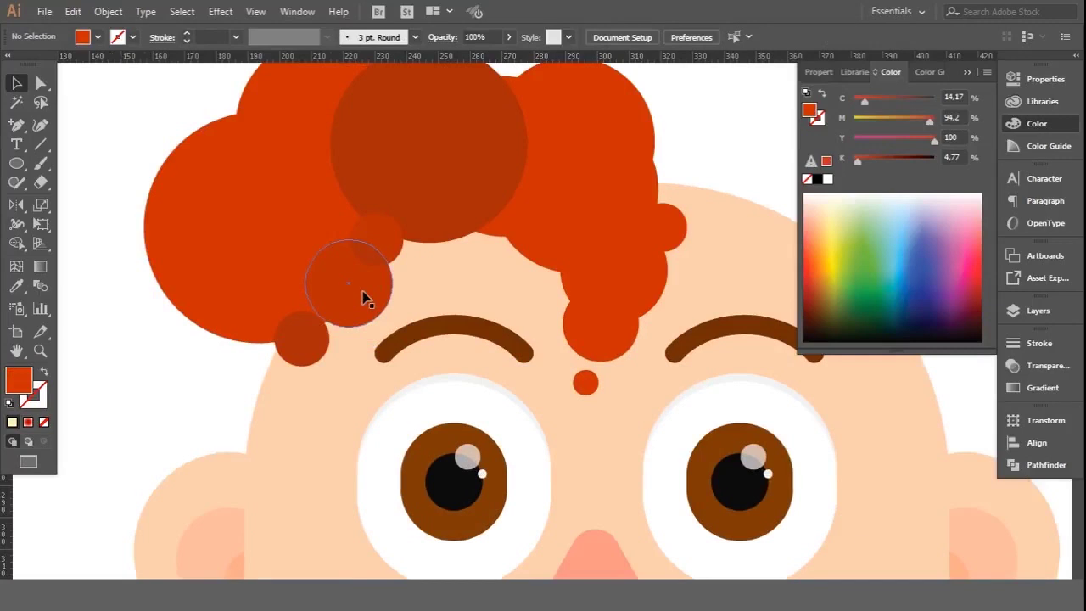
double_click(151, 331)
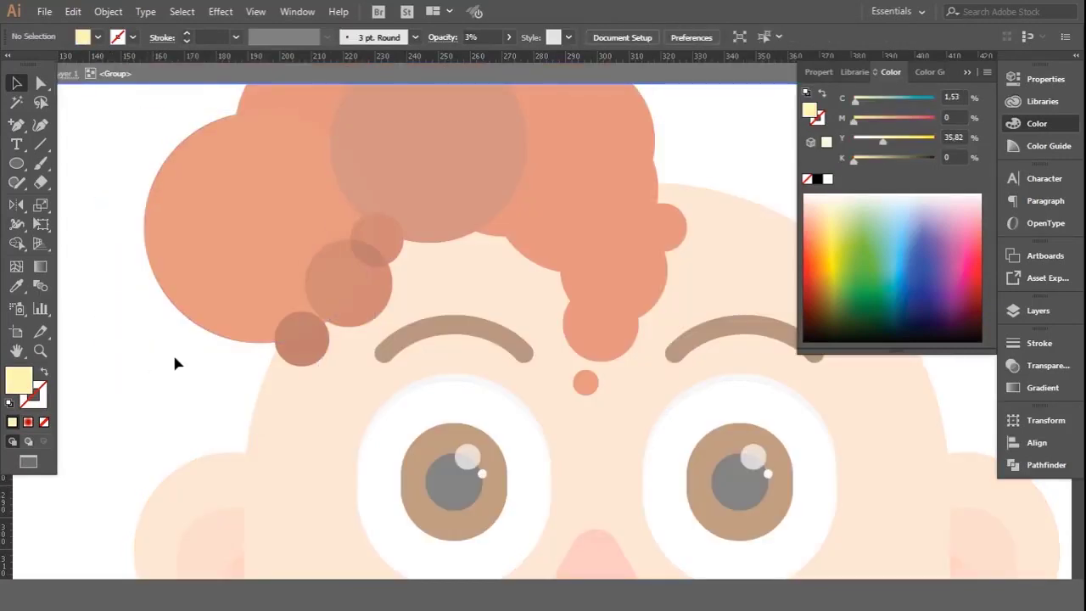
double_click(174, 363)
click(186, 293)
right_click(197, 288)
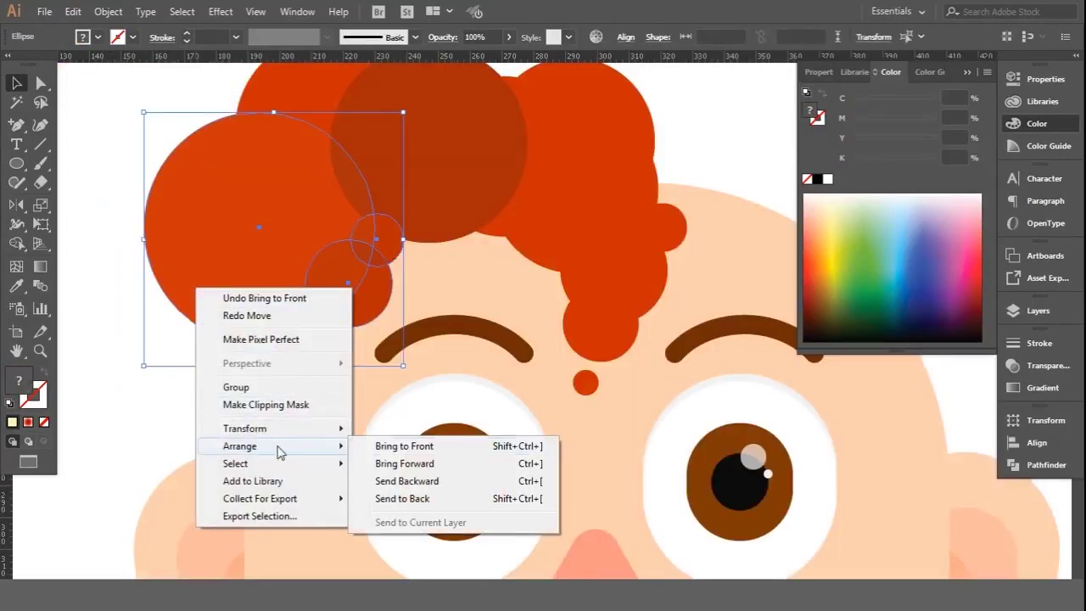
click(145, 441)
Step: Bring the small edge curl and the larger curl inside the group to the front
double_click(226, 308)
key(ctrl+plus)
drag(306, 345, 345, 297)
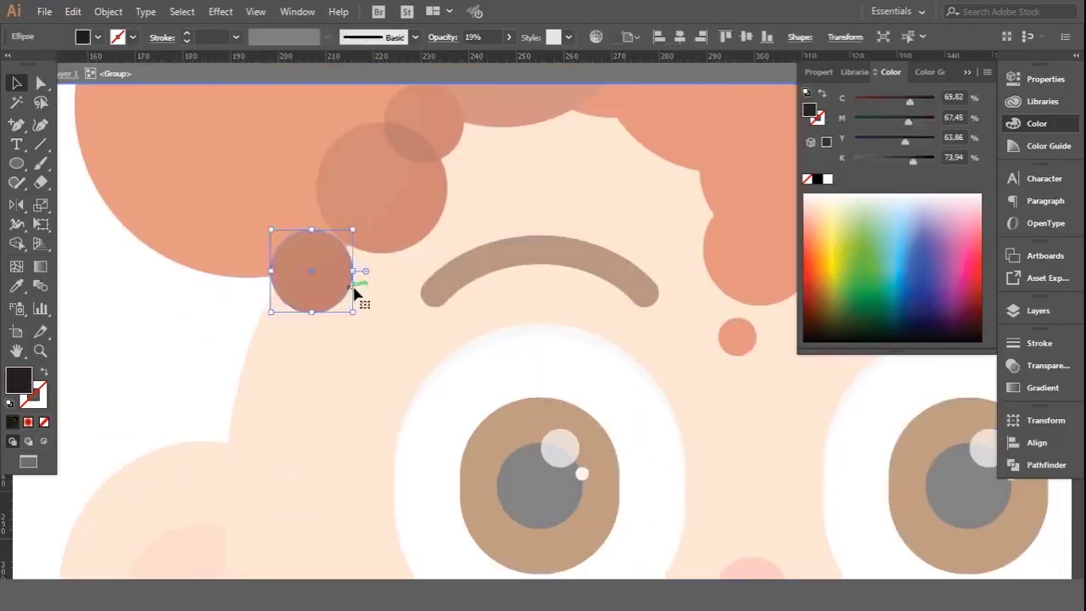
shift+click(398, 230)
right_click(387, 193)
click(602, 443)
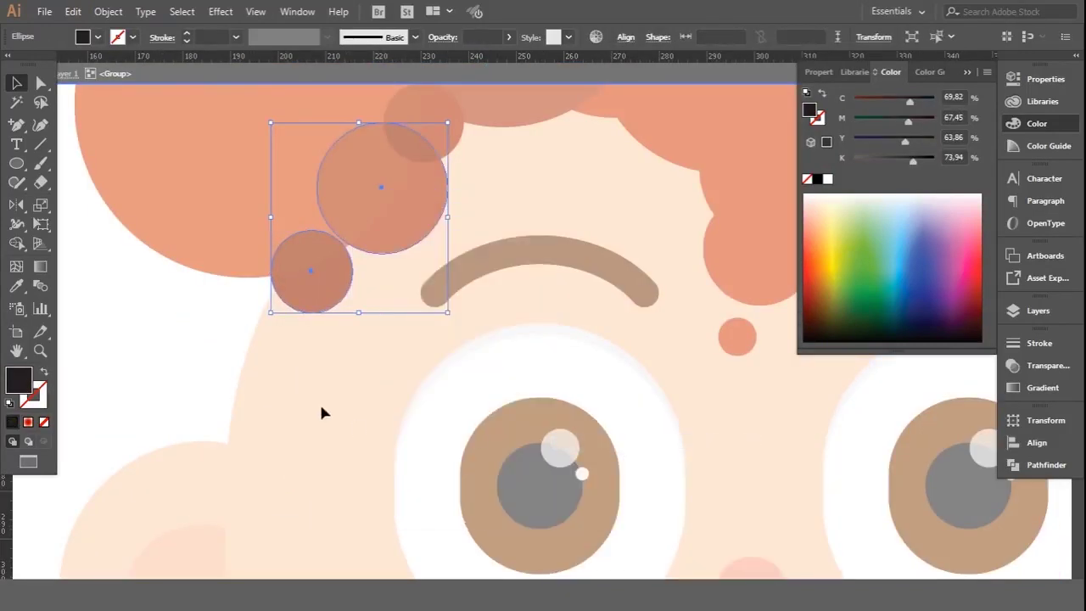
Step: Draw a translucent shading circle above the eyebrow and move it up into the hair
scroll(327, 409, up, 2)
key(l)
drag(415, 222, 545, 351)
ctrl+click(423, 332)
drag(455, 292, 357, 231)
click(348, 396)
double_click(343, 410)
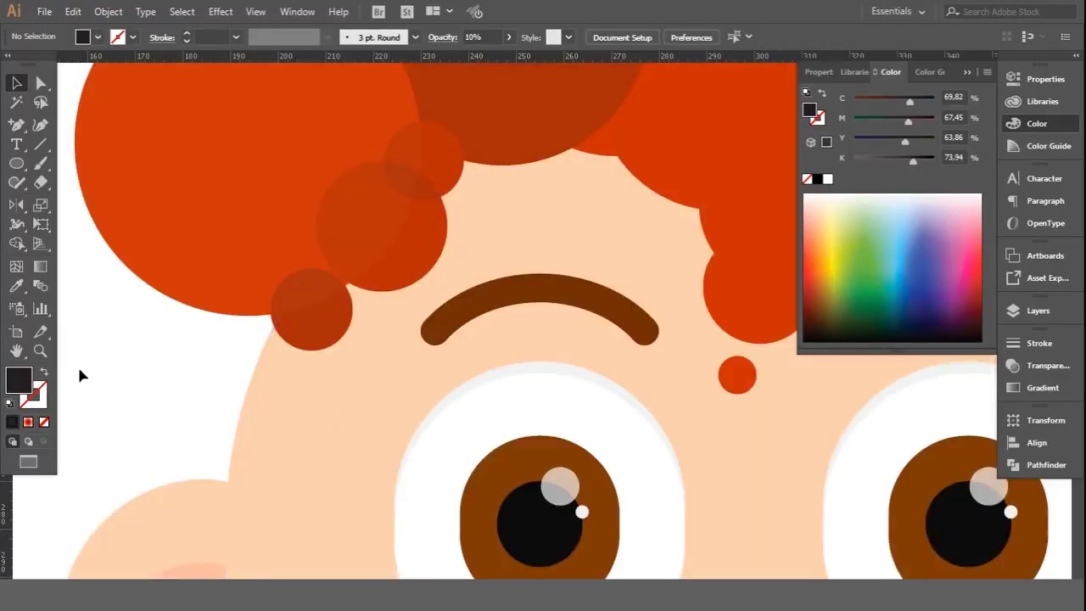
scroll(235, 387, down, 2)
click(259, 364)
scroll(215, 318, down, 2)
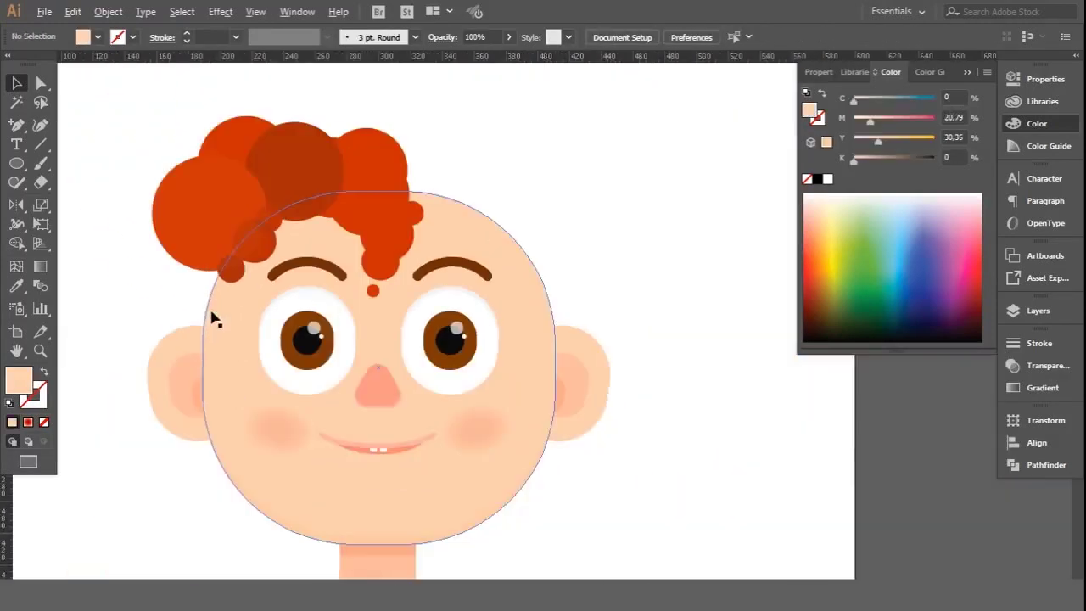
Step: Ungroup the cluster of hair circles into separate shapes
scroll(215, 318, down, 2)
drag(143, 536, 527, 210)
scroll(390, 169, up, 3)
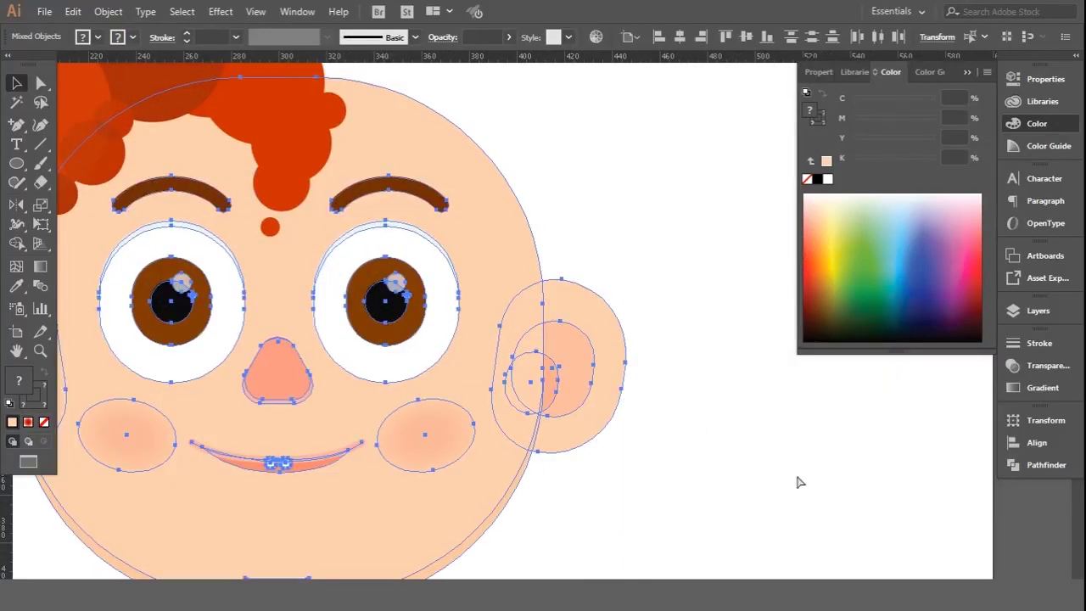
scroll(584, 237, down, 2)
click(671, 398)
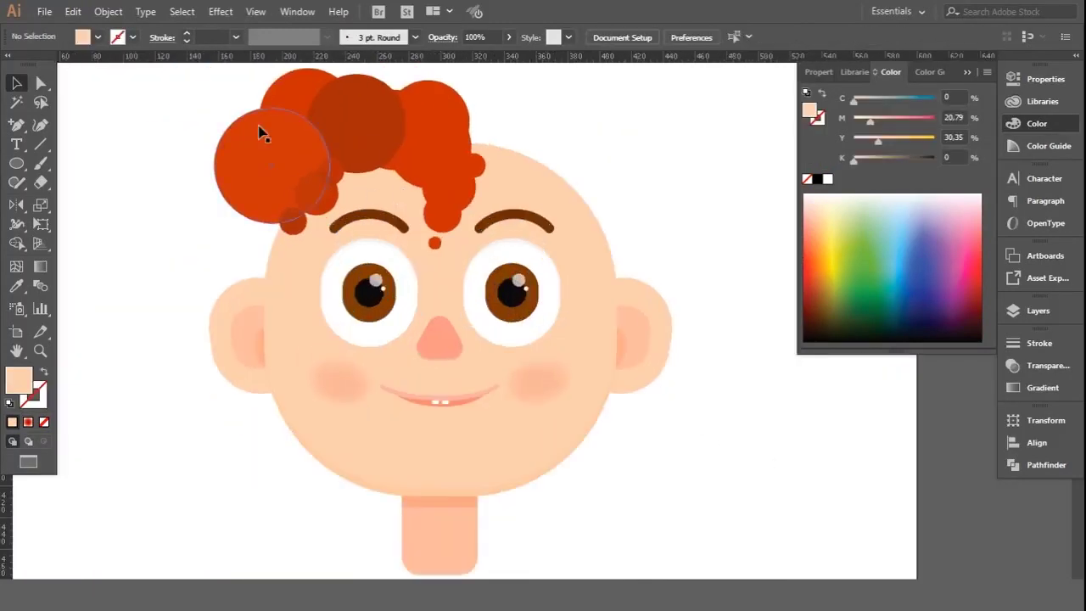
scroll(255, 132, up, 2)
drag(396, 270, 356, 359)
right_click(208, 247)
click(246, 345)
right_click(182, 259)
click(236, 388)
Step: Restack three hair circles, then bring the middle hair circle to the front
click(285, 340)
shift+click(377, 288)
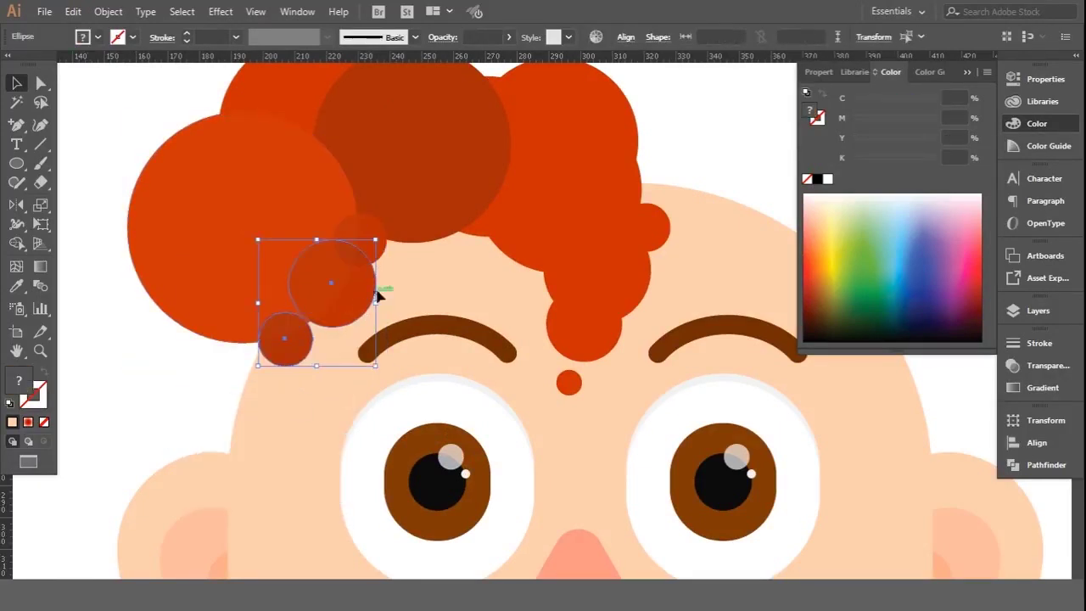
shift+click(381, 243)
right_click(334, 261)
click(544, 506)
click(132, 420)
click(352, 302)
right_click(348, 263)
click(574, 496)
click(240, 439)
Step: Change the stacking order of the dark middle hair circle
scroll(240, 438, up, 2)
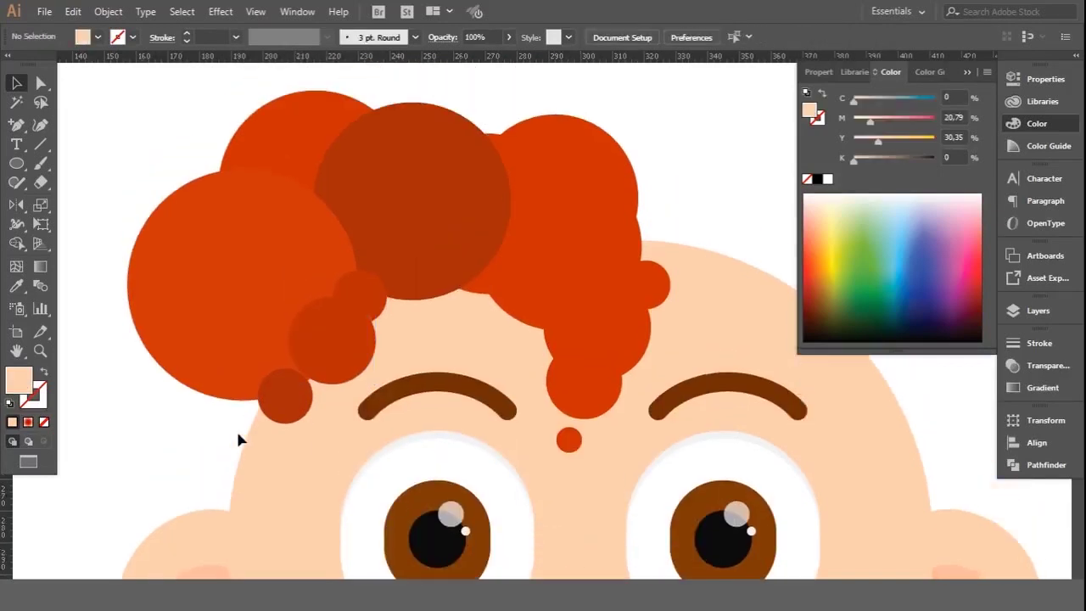
alt+scroll(368, 413, down, 1)
scroll(359, 175, down, 1)
click(370, 213)
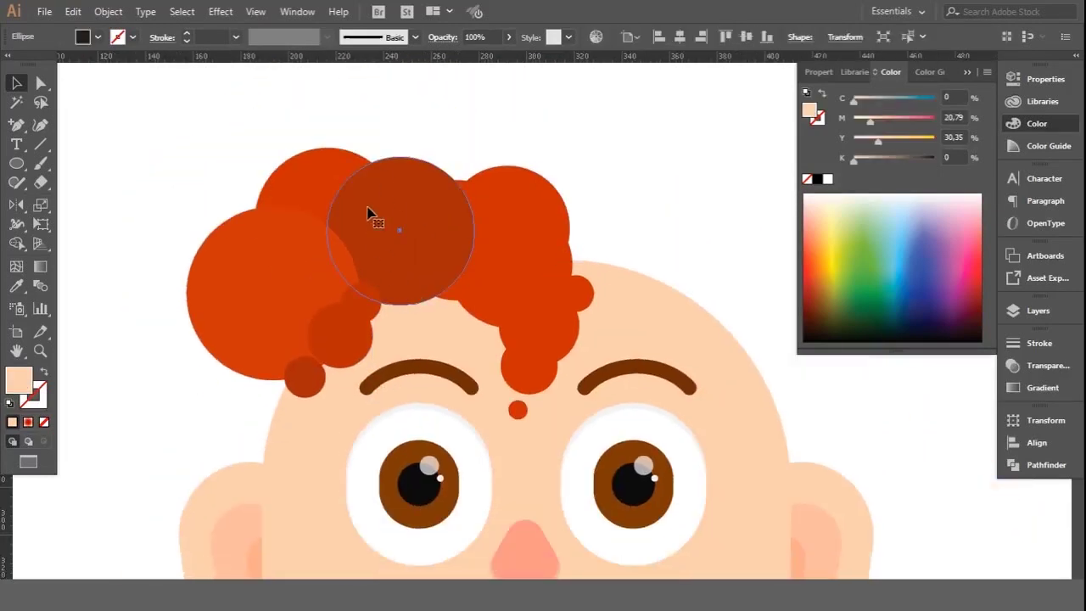
right_click(368, 209)
click(584, 495)
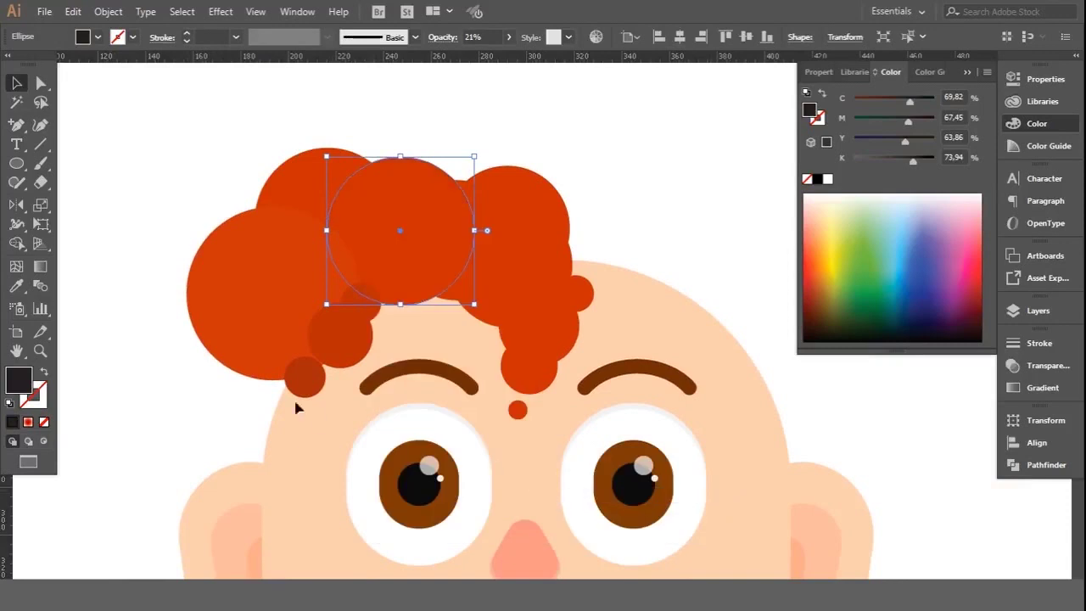
click(175, 153)
Step: Send the dark middle circle backward three times behind the neighbouring curls
alt+scroll(419, 328, up, 1)
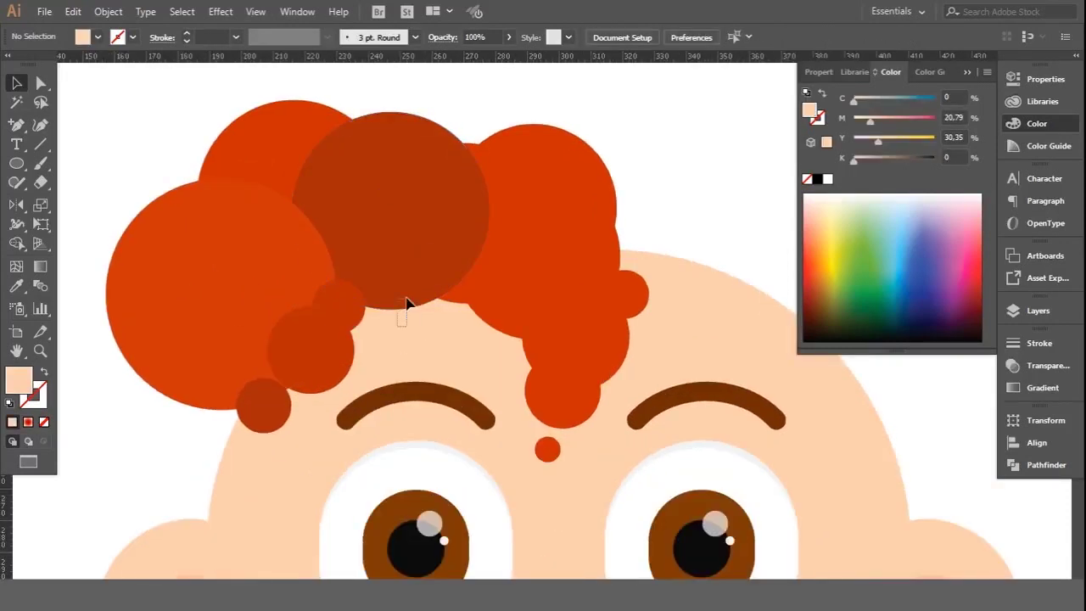
click(407, 303)
right_click(384, 399)
click(585, 557)
right_click(396, 404)
click(650, 489)
right_click(392, 399)
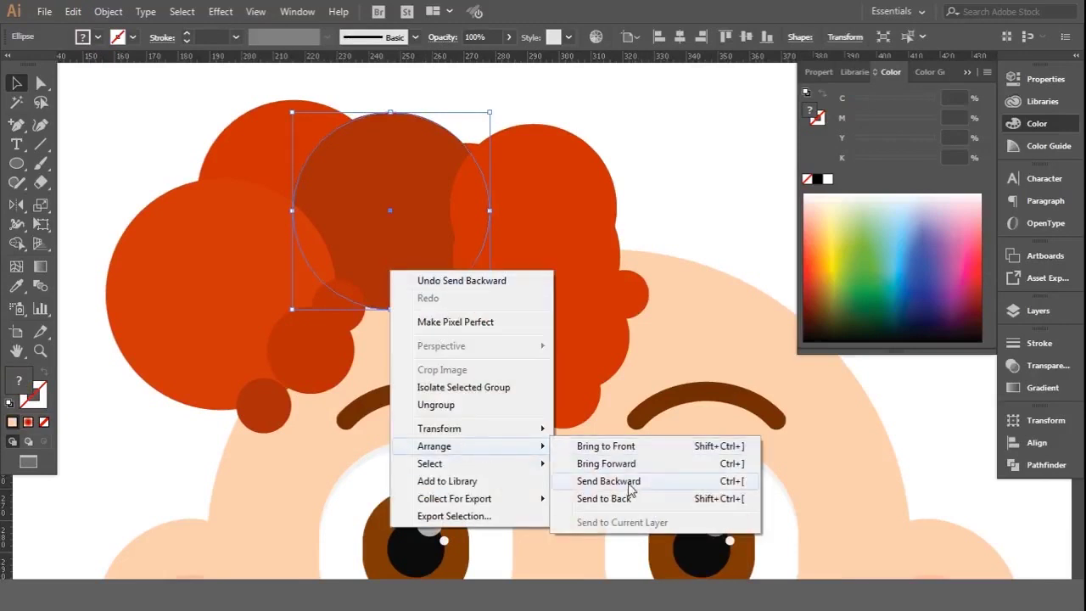
click(598, 480)
click(403, 348)
Step: Bring the five left-side hair circles, including the big left curl, to the front
alt+scroll(306, 433, down, 1)
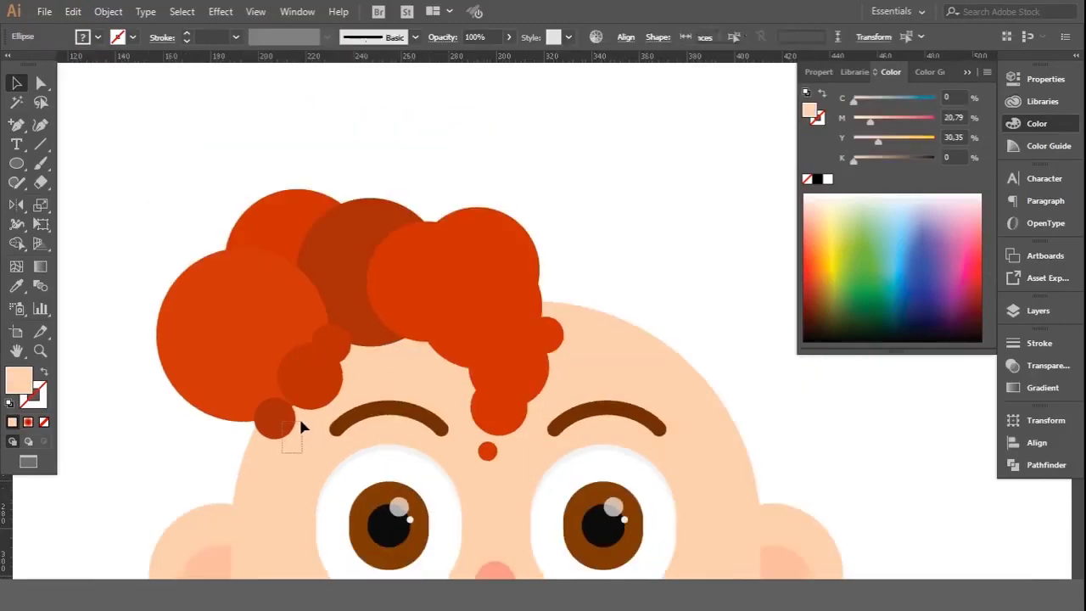
click(275, 415)
alt+scroll(325, 414, up, 1)
shift+click(332, 386)
shift+click(357, 329)
shift+click(144, 292)
shift+click(274, 162)
right_click(272, 158)
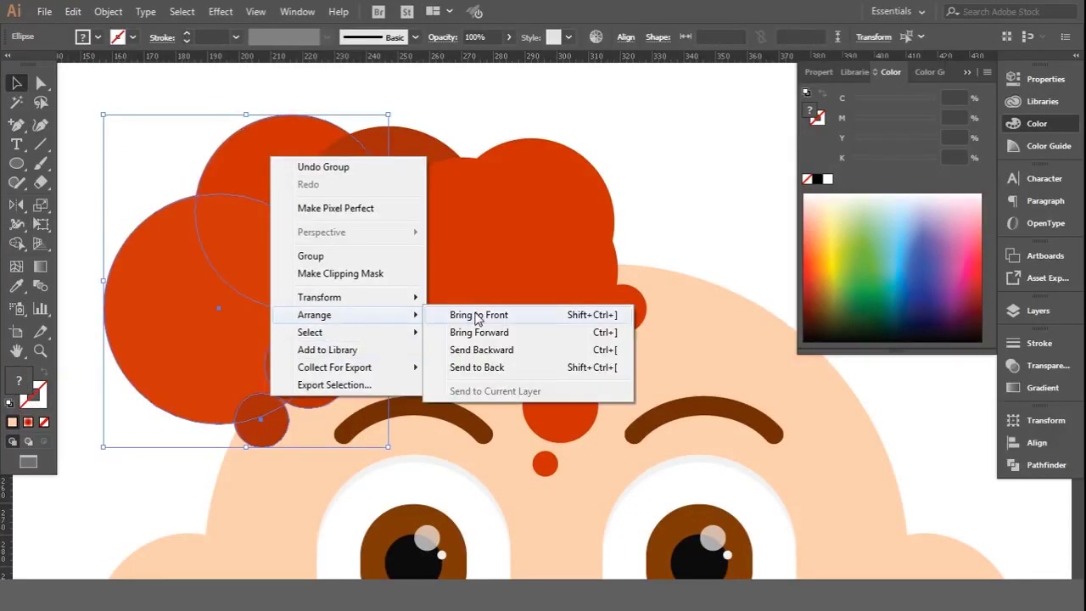
click(477, 315)
click(441, 109)
Step: Zoom out to view the whole character
key(ctrl+minus)
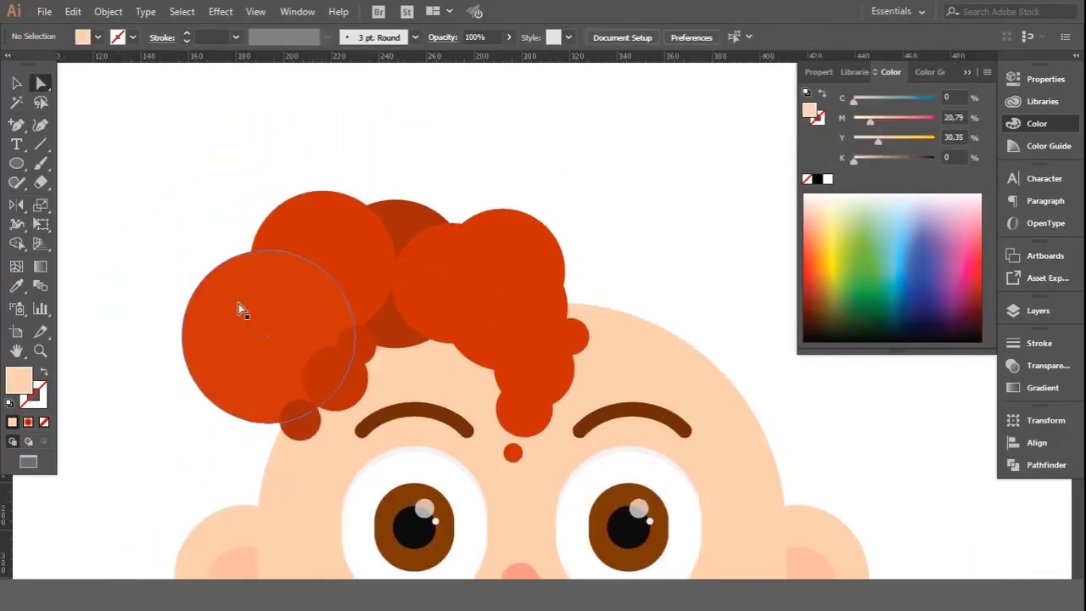
click(240, 309)
click(438, 108)
key(ctrl+minus)
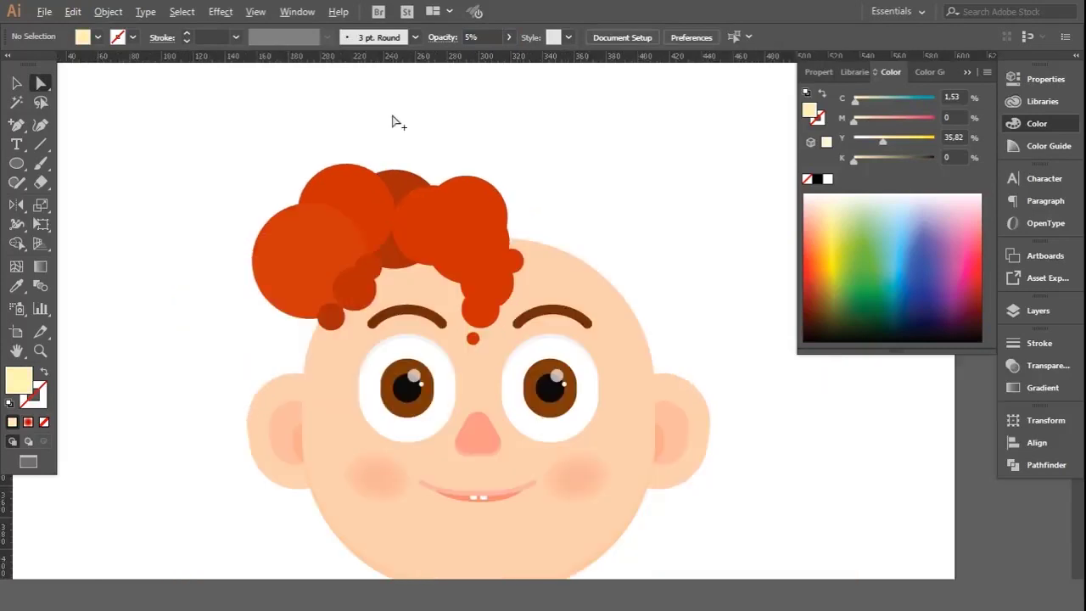
Step: Turn a right-side hair circle into a faint black shading circle with lowered opacity
key(ctrl+plus)
click(413, 180)
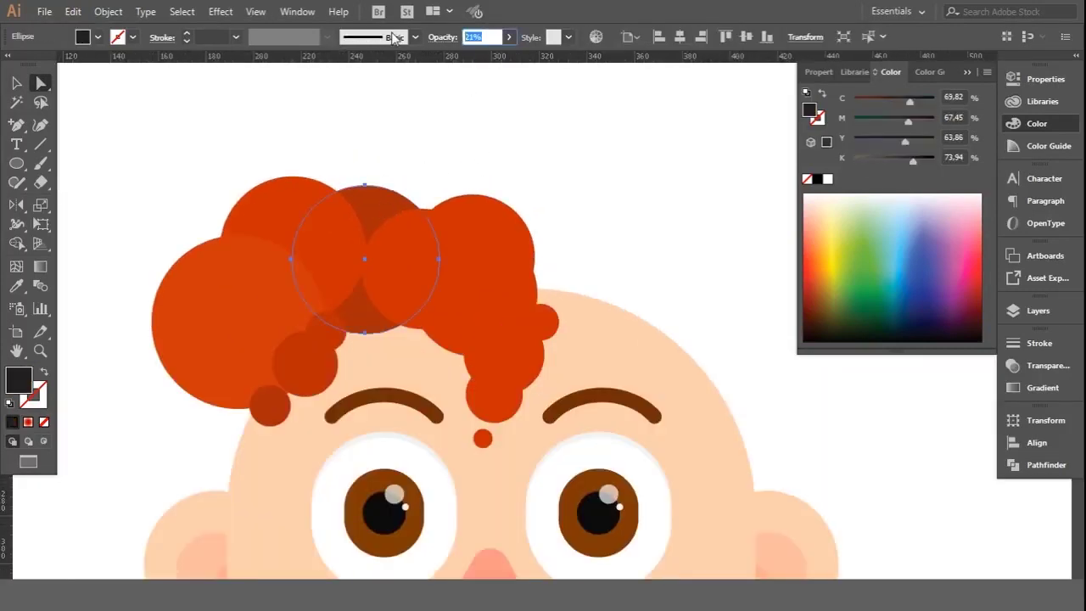
click(501, 142)
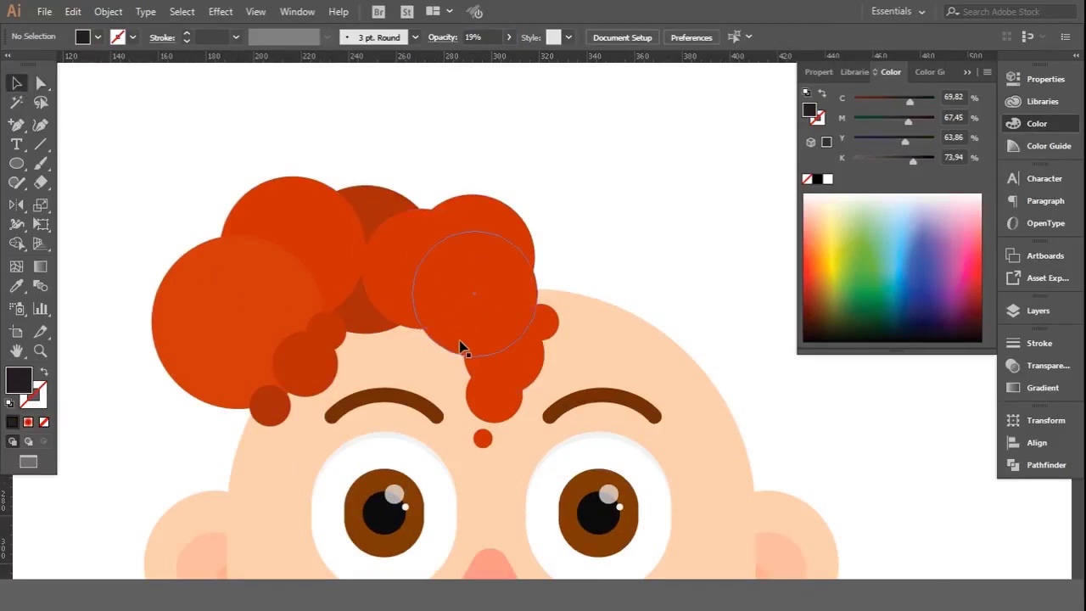
double_click(453, 244)
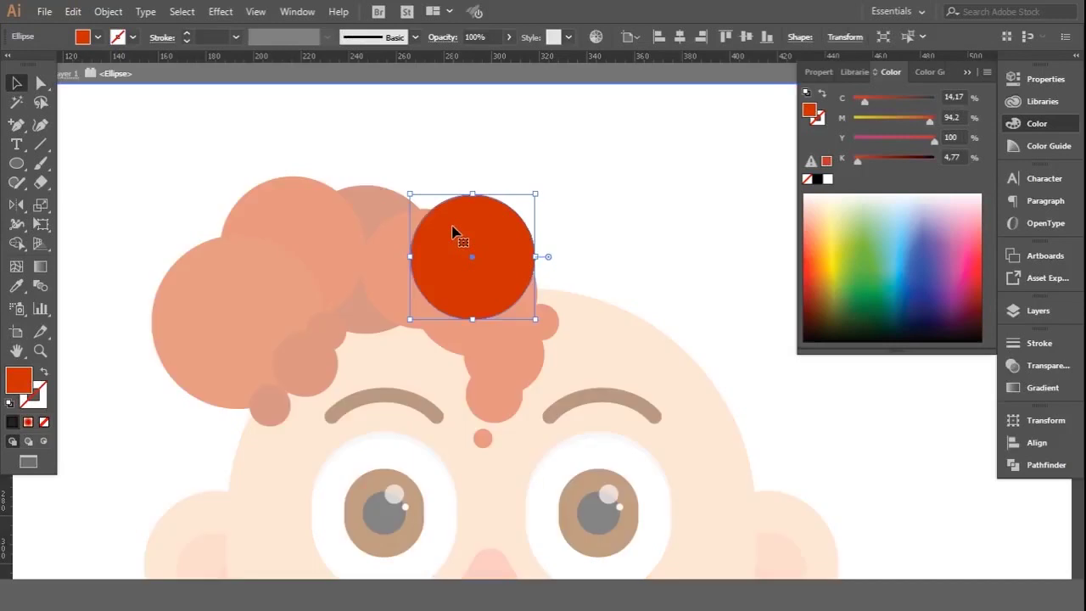
click(817, 179)
click(509, 36)
drag(506, 56, 496, 56)
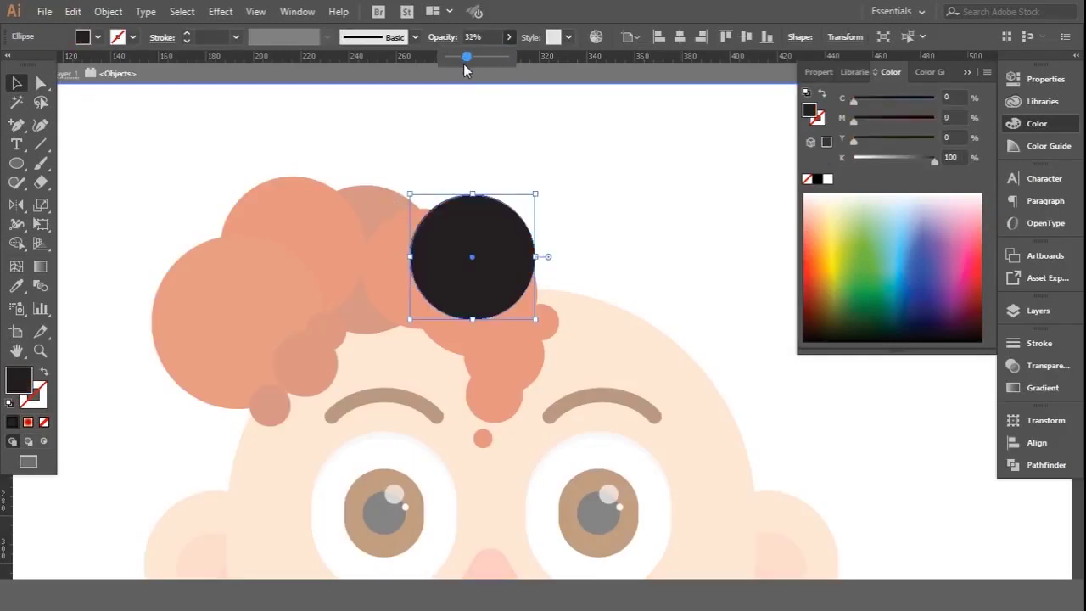
click(569, 140)
double_click(527, 149)
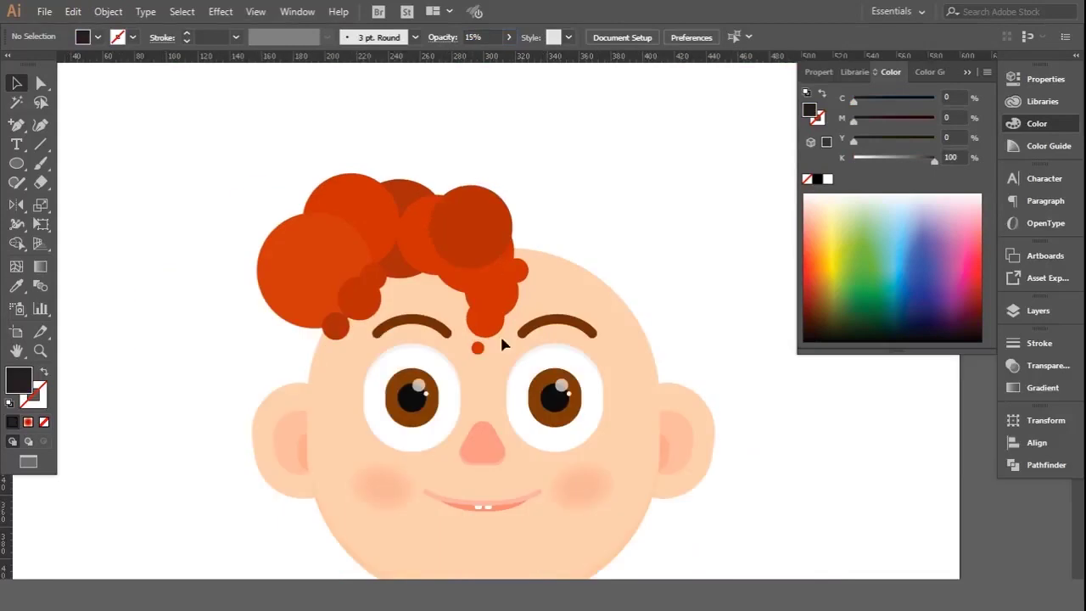
Step: Bring two right-side hair circles to the front and move another hair circle one step forward
scroll(471, 255, up, 3)
click(471, 255)
shift+click(526, 348)
right_click(450, 252)
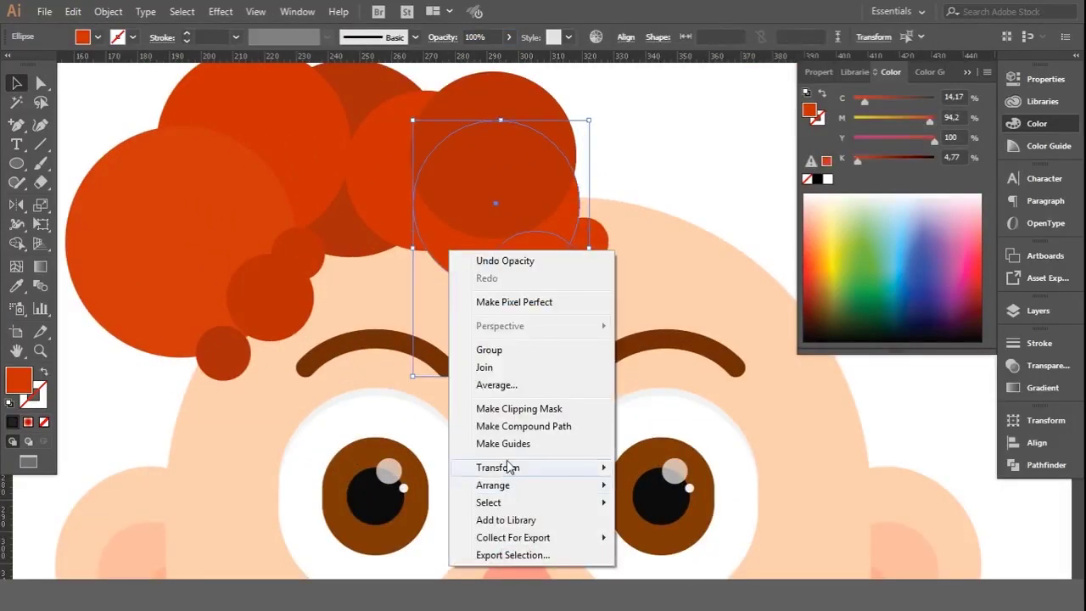
click(679, 486)
click(628, 149)
scroll(606, 353, up, 1)
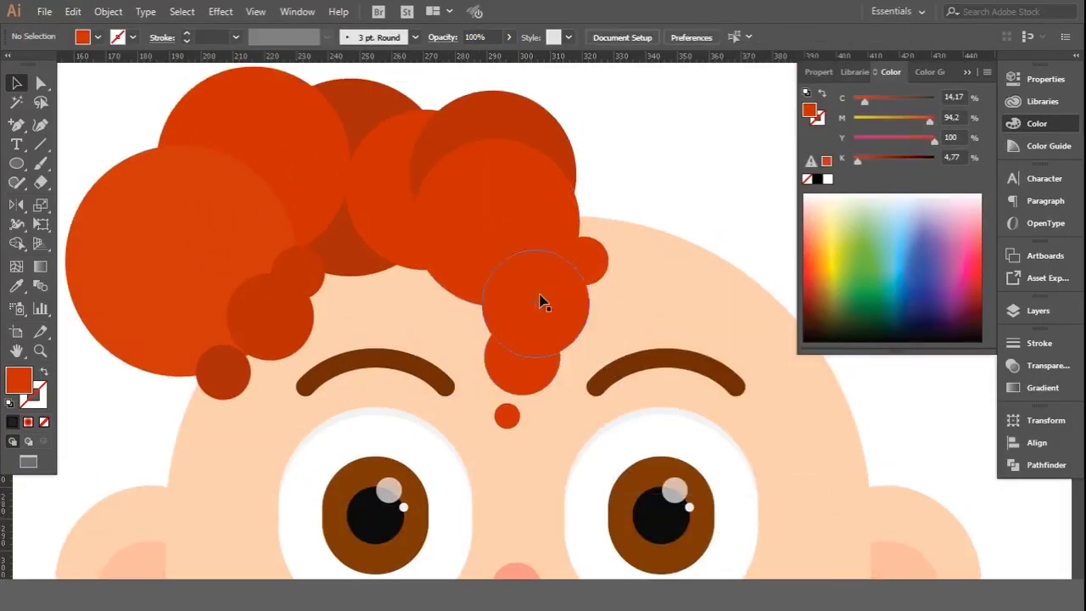
right_click(469, 229)
click(650, 501)
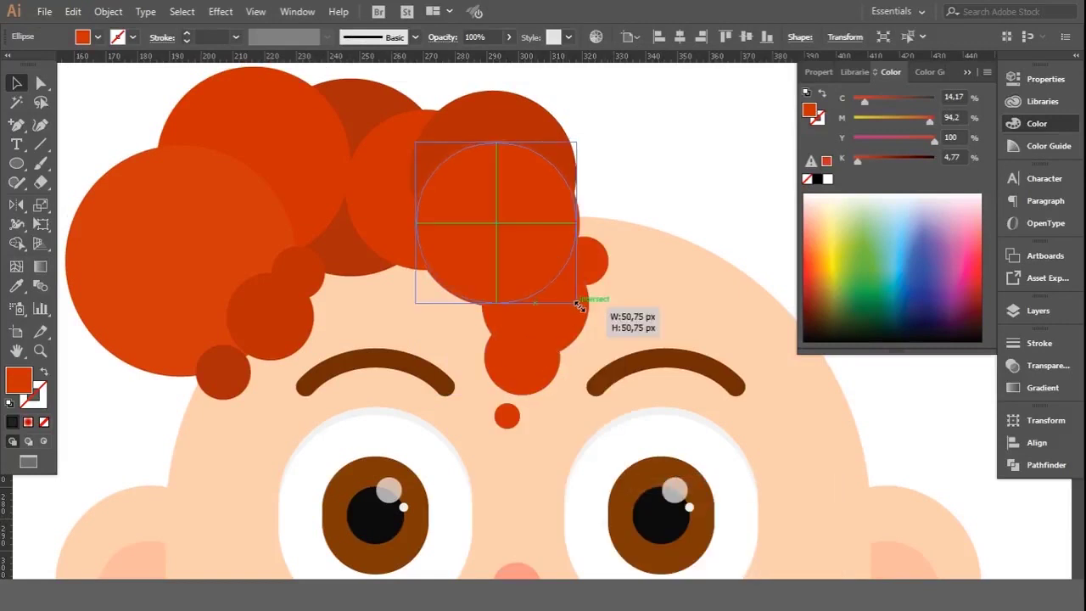
click(638, 153)
key(ctrl+minus)
key(ctrl+minus)
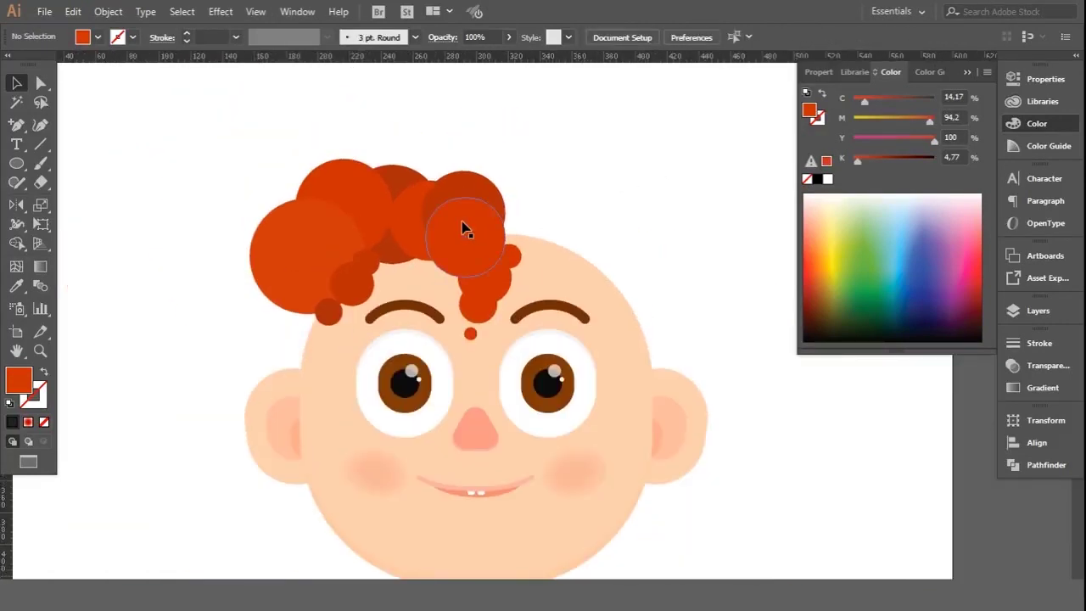
Step: Resize the hair circle above the right brow to about 50.75 px
click(464, 226)
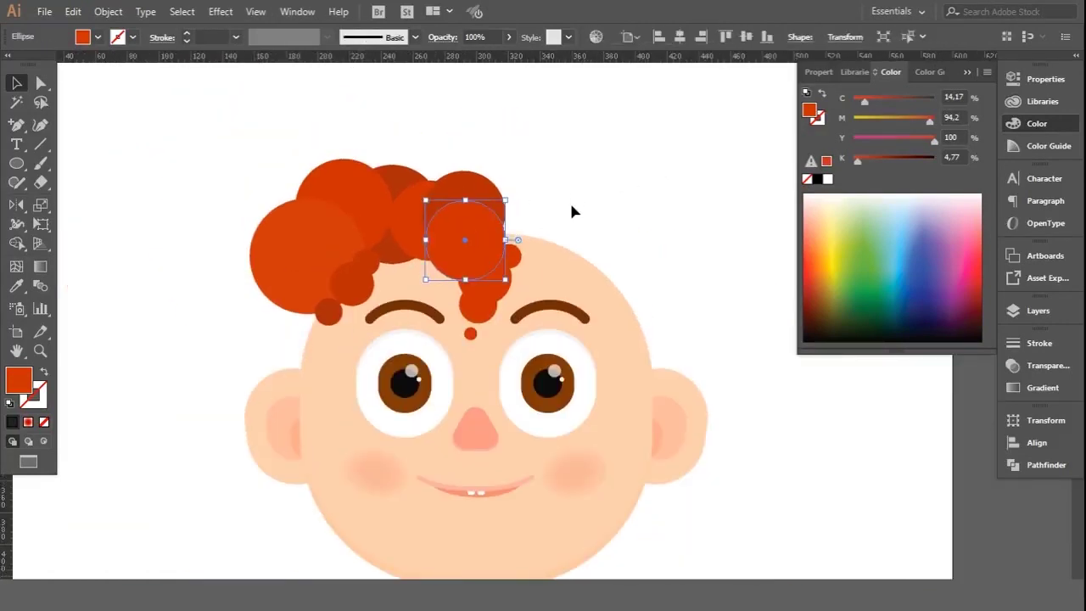
drag(507, 281, 551, 302)
key(ctrl+shift+a)
key(ctrl+plus)
key(ctrl+plus)
Step: Pick out the dark shading circles on the hair individually with Direct Selection (A)
click(573, 303)
key(ctrl+shift+a)
key(a)
click(553, 113)
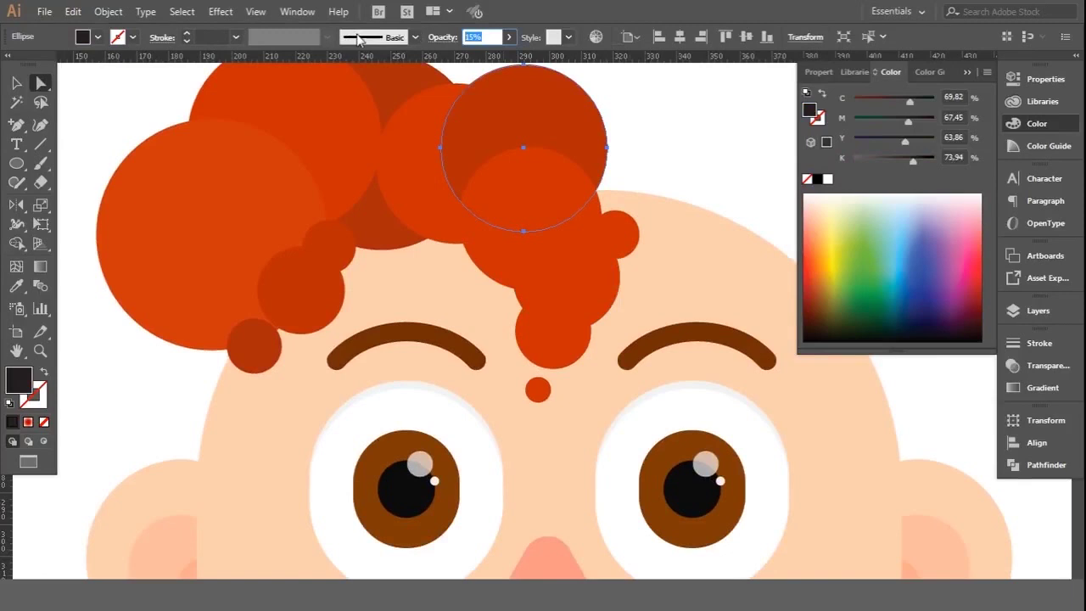
key(ctrl+shift+a)
scroll(351, 139, down, 1)
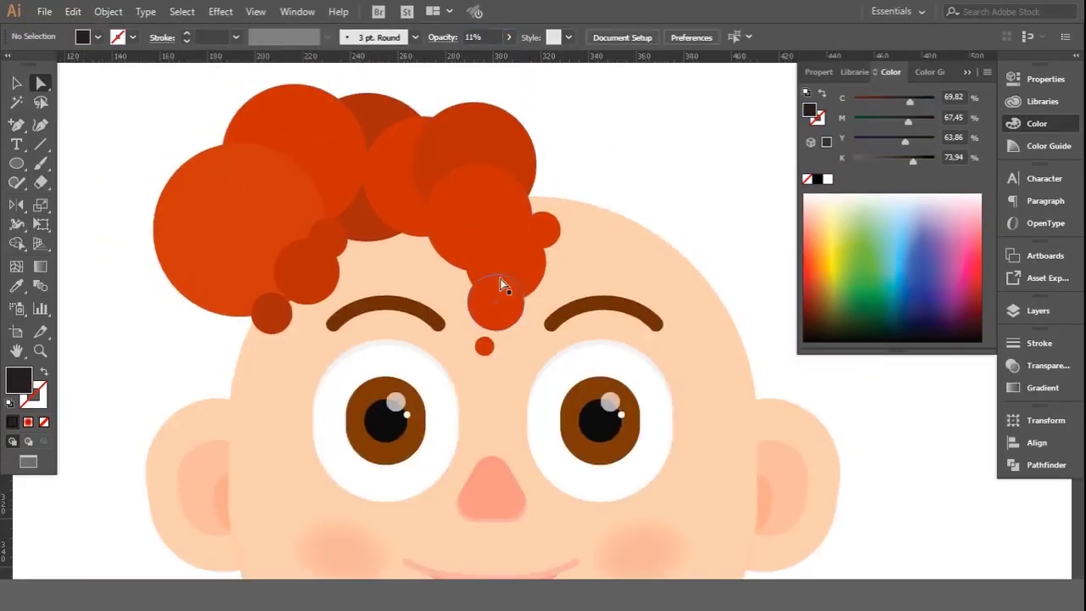
key(v)
click(520, 272)
click(110, 134)
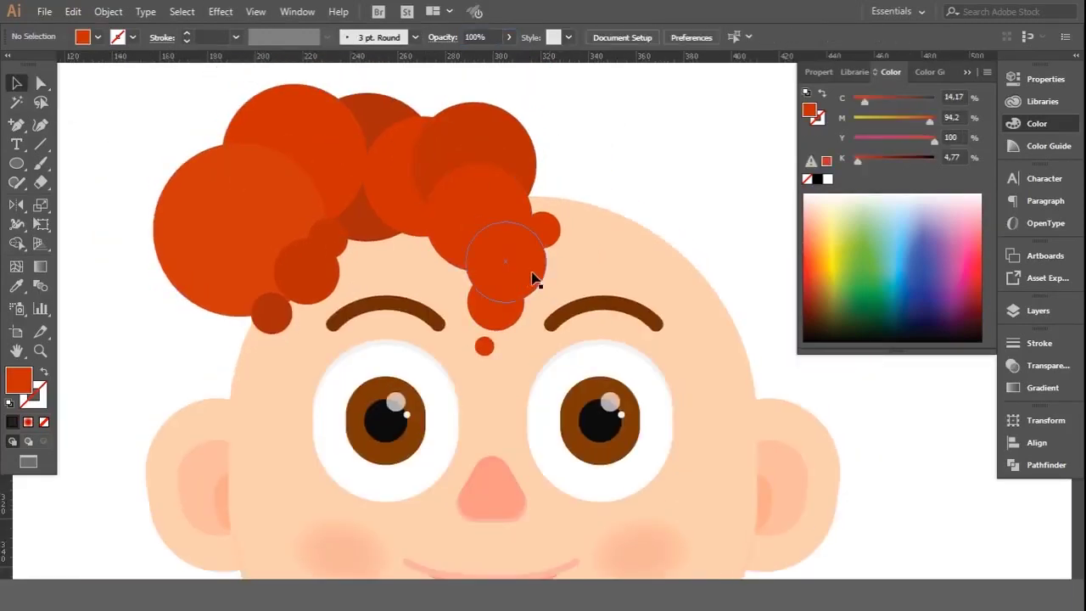
Step: Give the small hair circle above the brow a darker red sampled from the hair
double_click(506, 276)
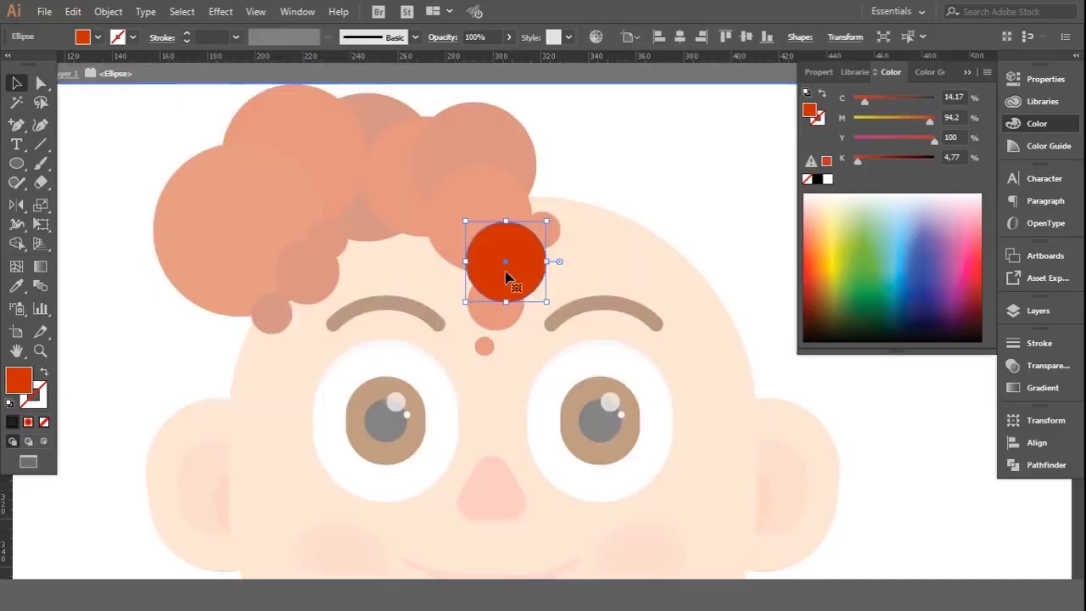
key(i)
click(364, 213)
key(v)
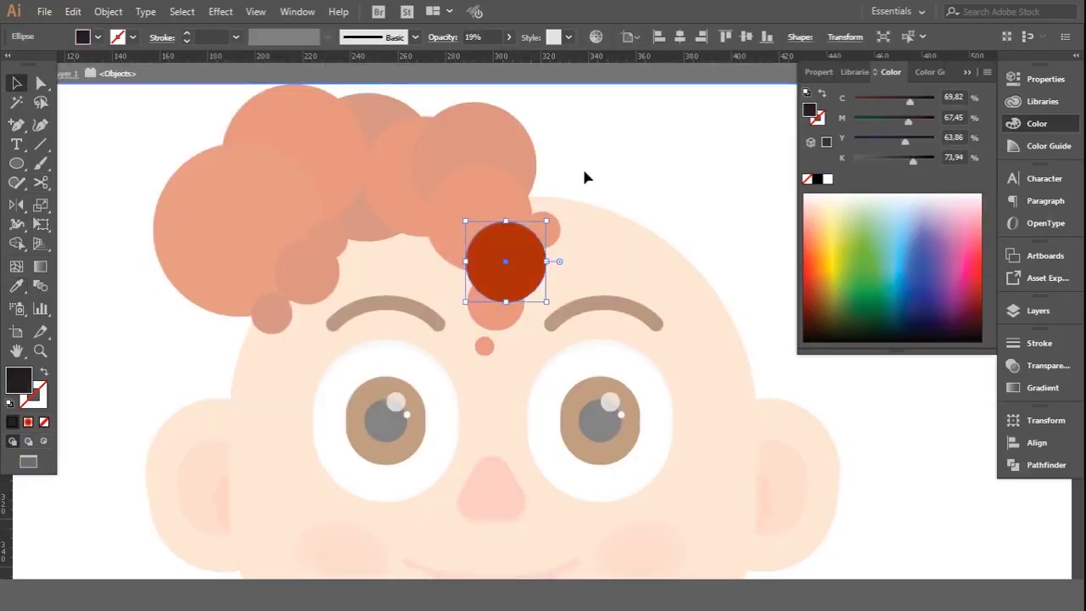
double_click(584, 175)
scroll(551, 183, down, 2)
scroll(467, 162, up, 3)
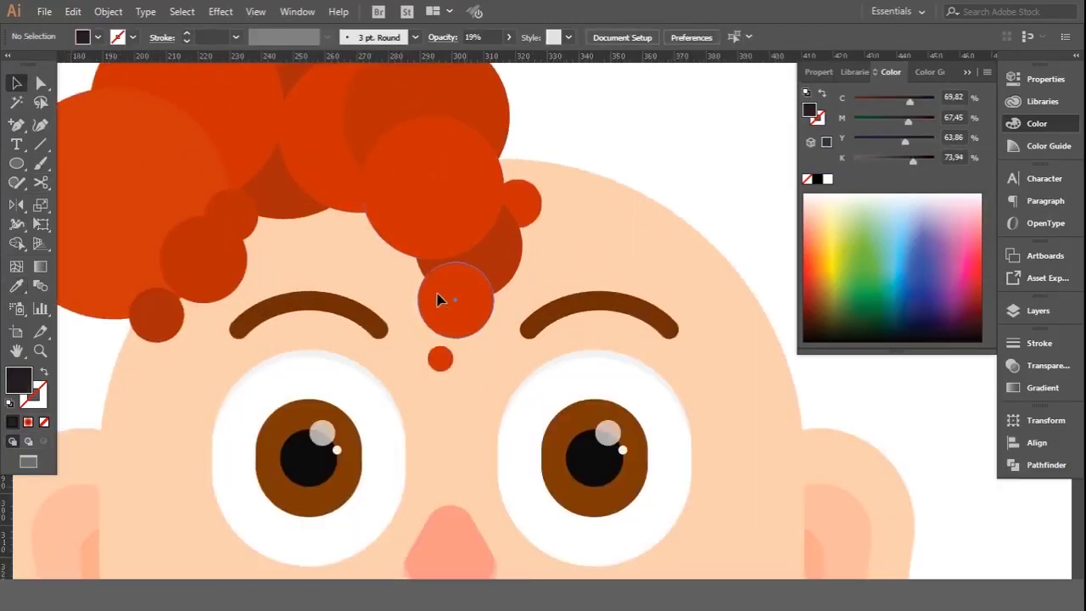
Step: Copy the dark translucent shading onto the forehead hair circle and set its opacity to 8%
right_click(439, 301)
key(Escape)
click(591, 132)
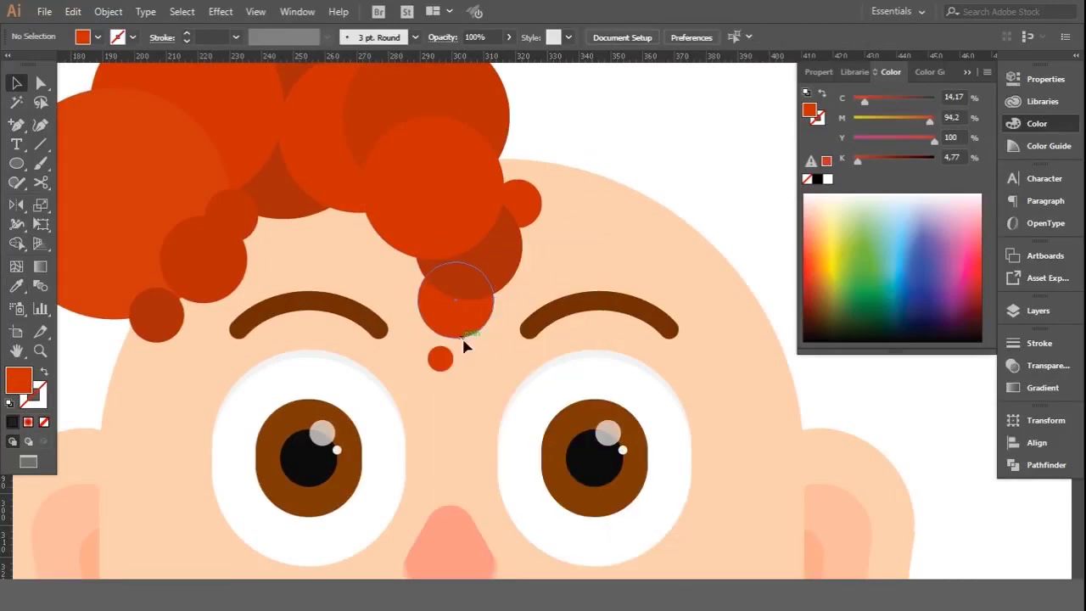
double_click(458, 327)
key(i)
click(505, 253)
click(510, 38)
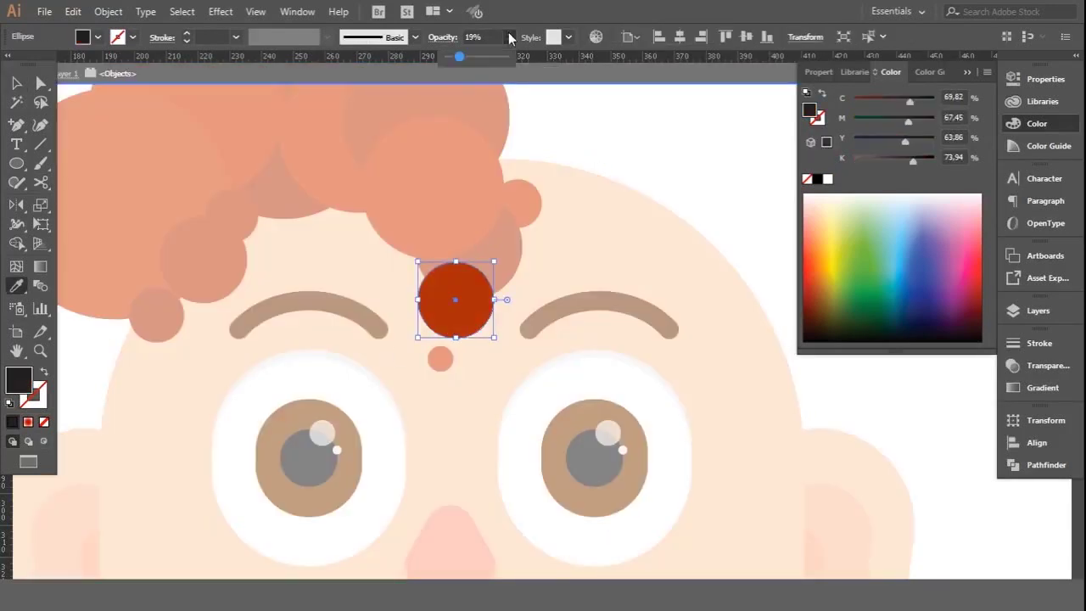
drag(453, 59, 453, 56)
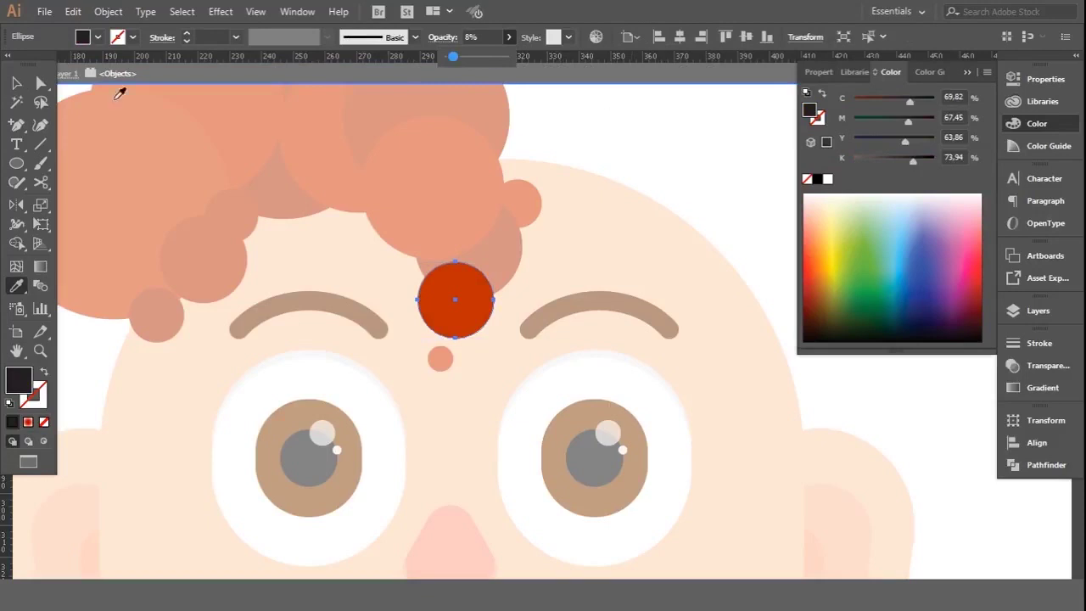
key(v)
double_click(588, 131)
Step: Select the small forehead circle and review its context-menu options
scroll(509, 288, up, 2)
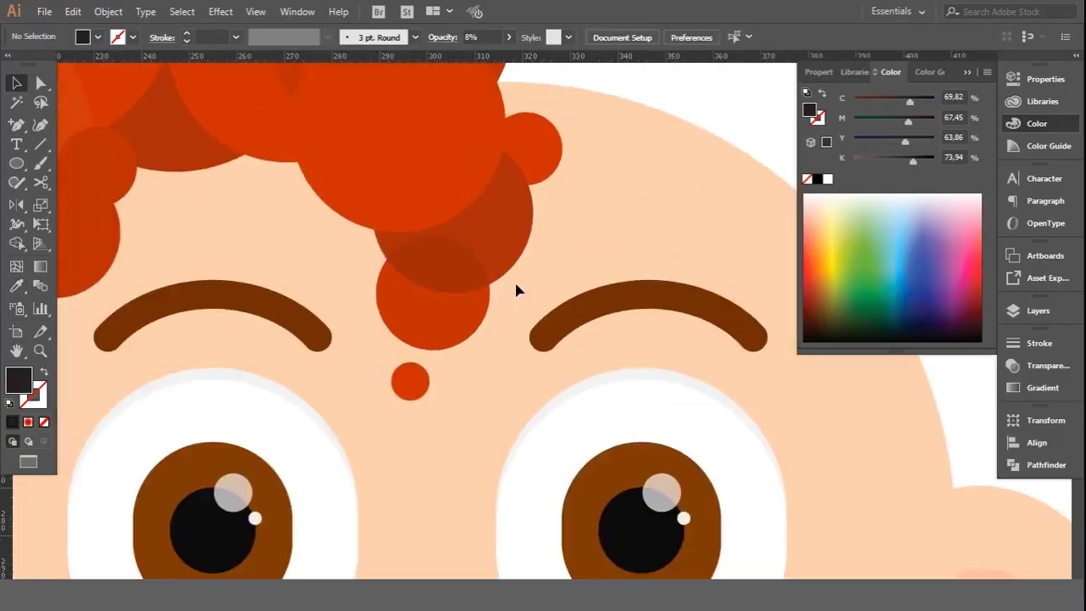
click(472, 316)
right_click(449, 317)
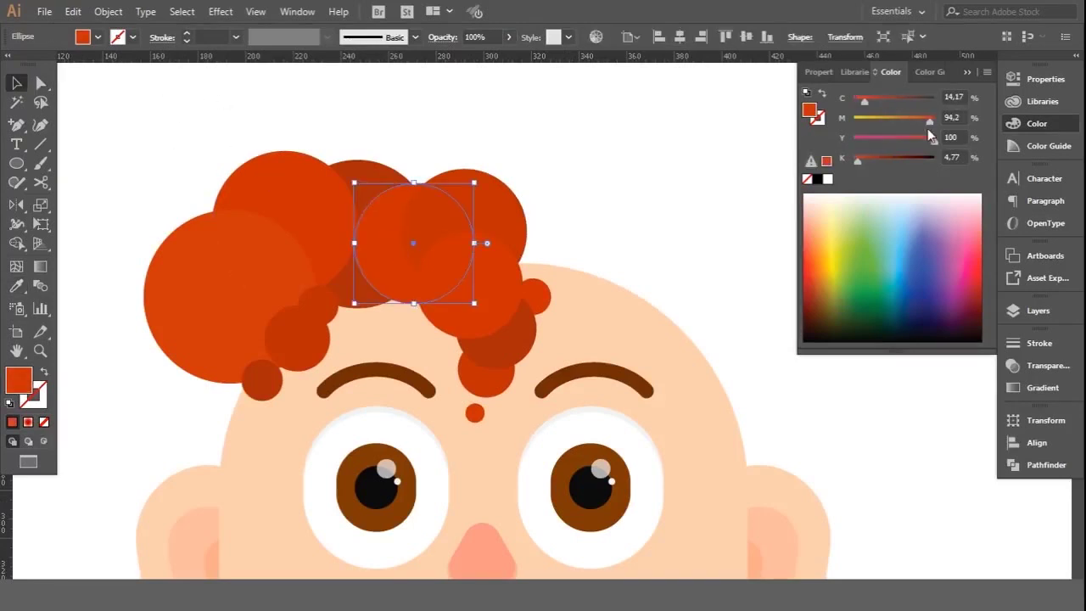
click(532, 136)
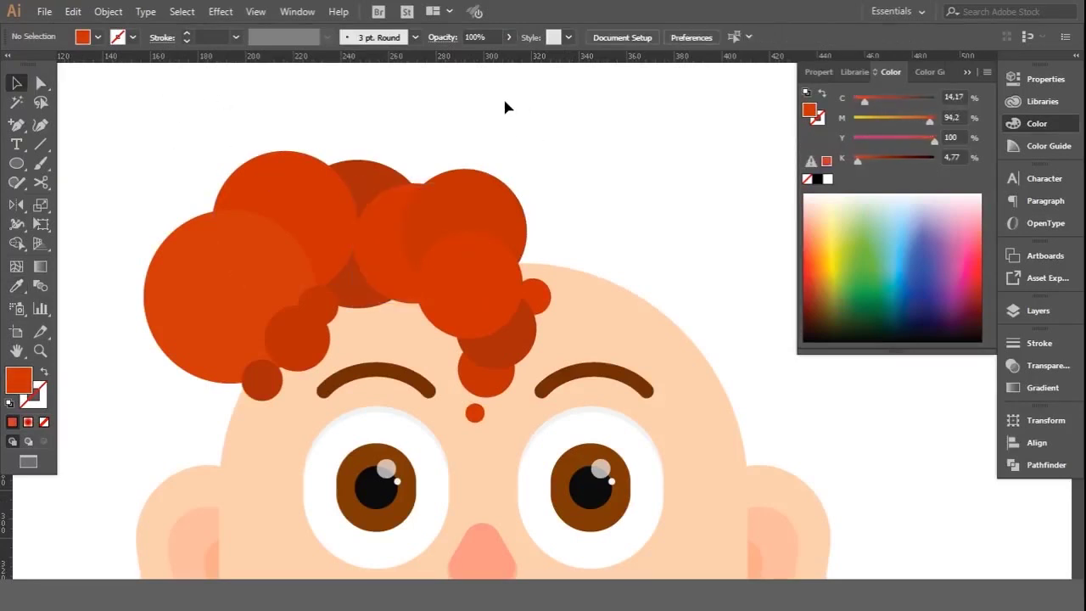
Step: Nudge a top hair circle and add a new circle at the top right of the hair
drag(263, 213, 280, 197)
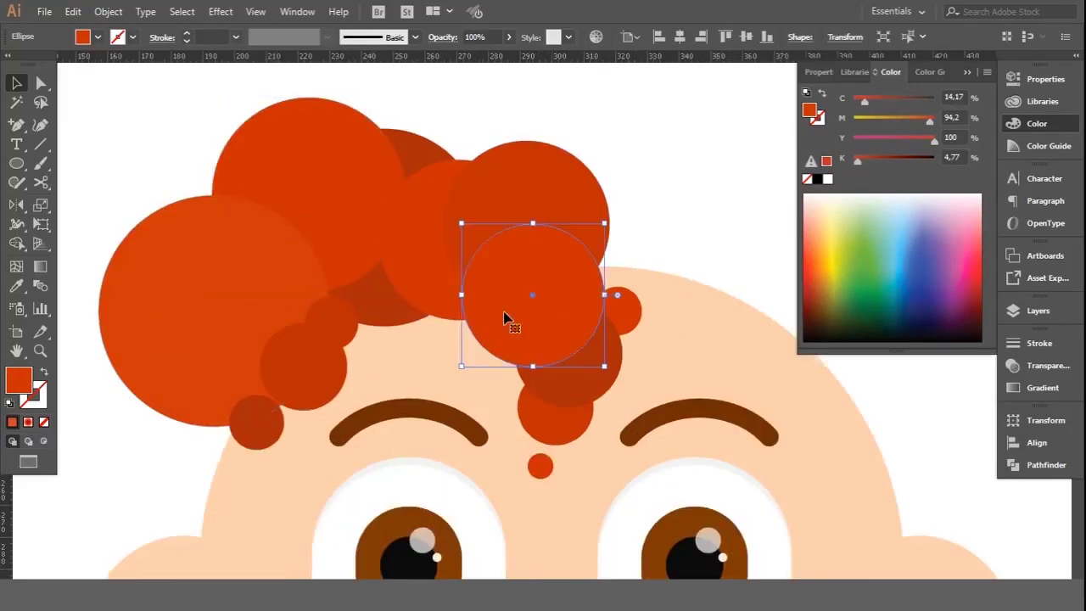
scroll(534, 131, up, 3)
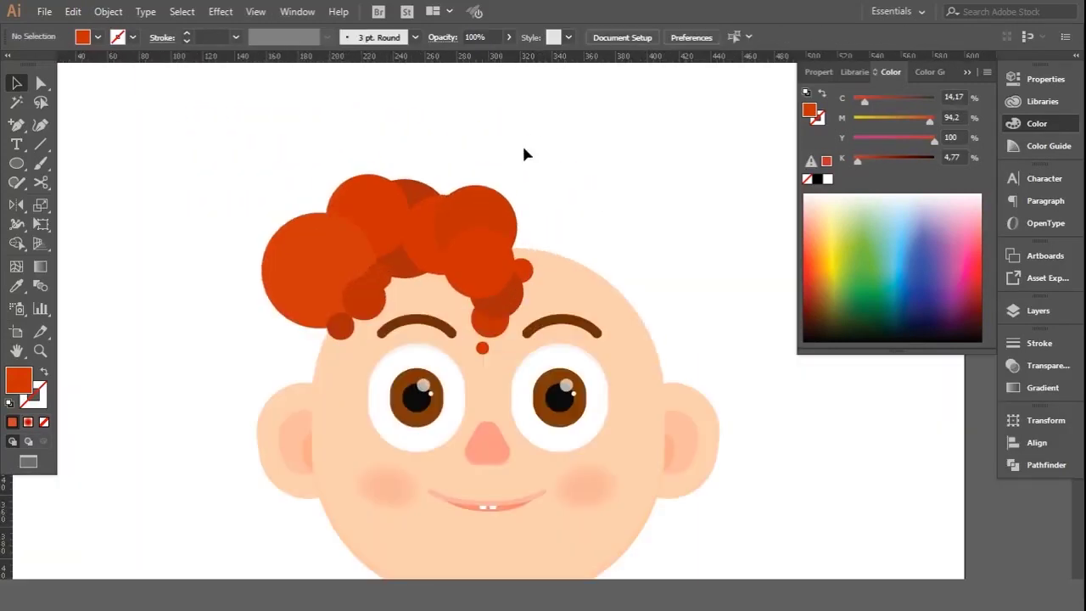
drag(459, 167, 602, 310)
drag(516, 233, 516, 218)
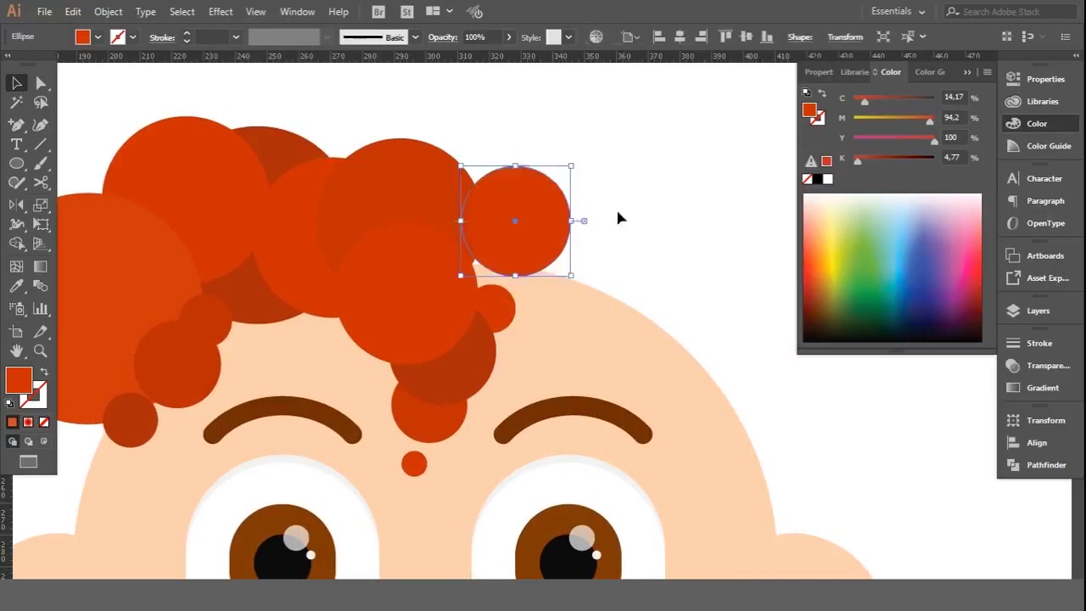
scroll(618, 218, down, 3)
scroll(538, 145, up, 3)
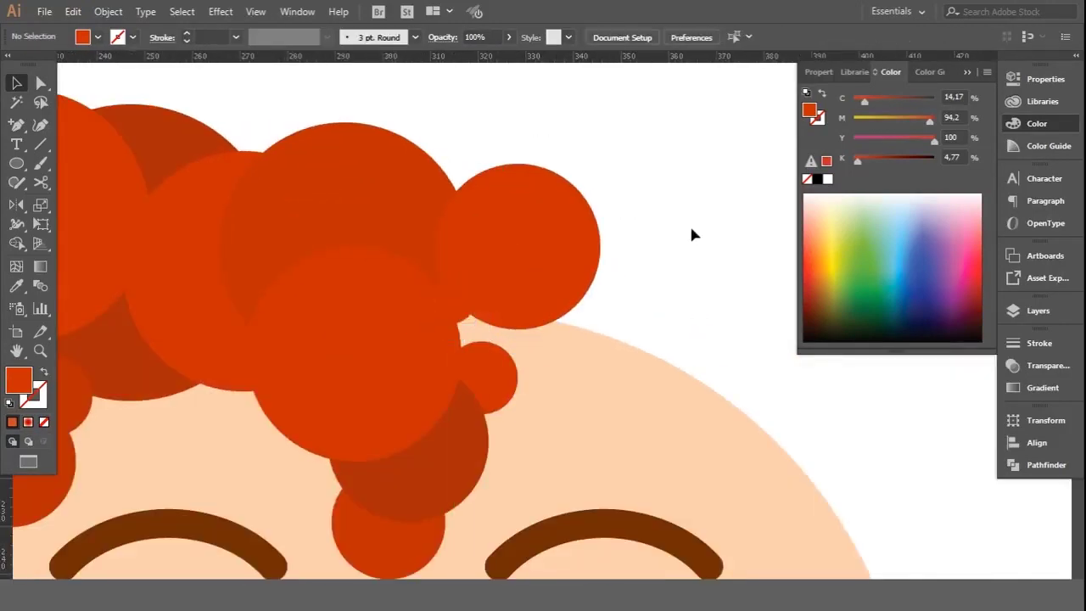
Step: Draw a small circle to the right of the hair and enlarge it
drag(556, 270, 600, 318)
scroll(600, 318, down, 2)
mouse_move(575, 216)
mouse_down()
mouse_move(655, 252)
mouse_move(488, 303)
mouse_move(509, 296)
mouse_up()
scroll(679, 253, up, 1)
scroll(574, 121, down, 1)
scroll(521, 229, up, 1)
Step: Move the top-right hair circle up and to the left
click(695, 200)
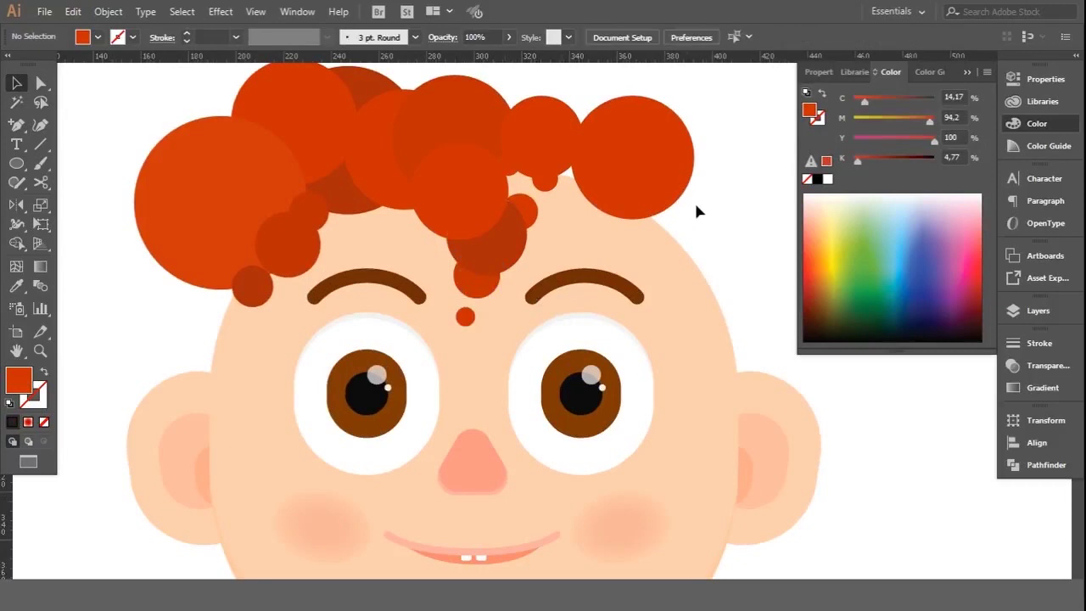
key(ctrl+0)
drag(335, 180, 700, 112)
click(698, 133)
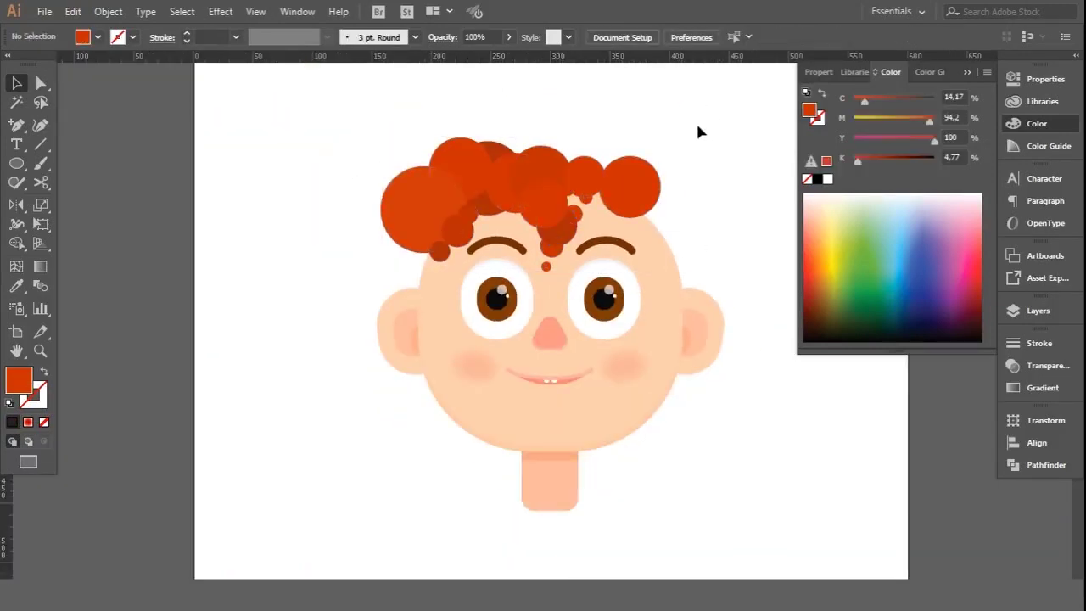
key(ctrl+plus)
click(638, 227)
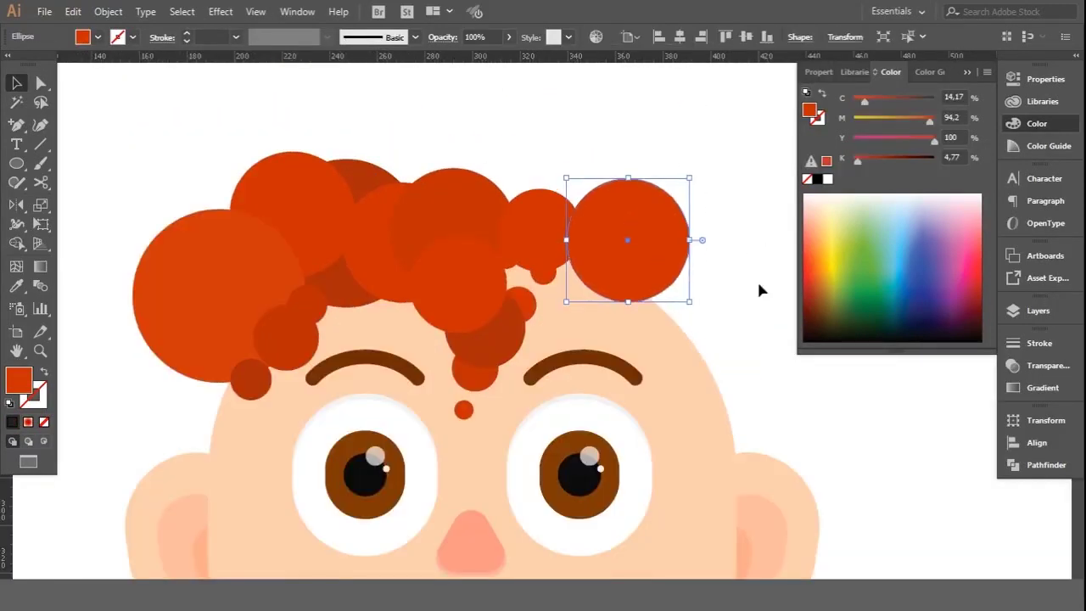
drag(633, 244, 625, 218)
click(729, 265)
Step: Draw two more hair circles on the right, the second about 35 px wide
key(ctrl+plus)
key(l)
mouse_move(570, 252)
mouse_down()
mouse_move(667, 344)
mouse_move(685, 340)
mouse_up()
key(ctrl+shift+a)
key(ctrl+minus)
drag(679, 262, 727, 303)
key(ctrl+plus)
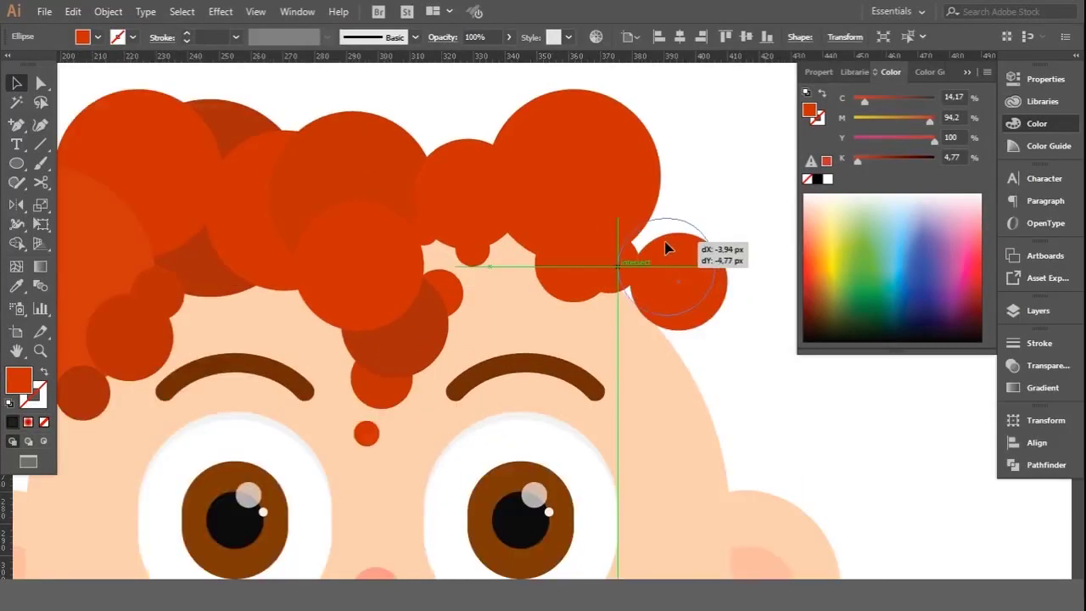
drag(553, 284, 759, 377)
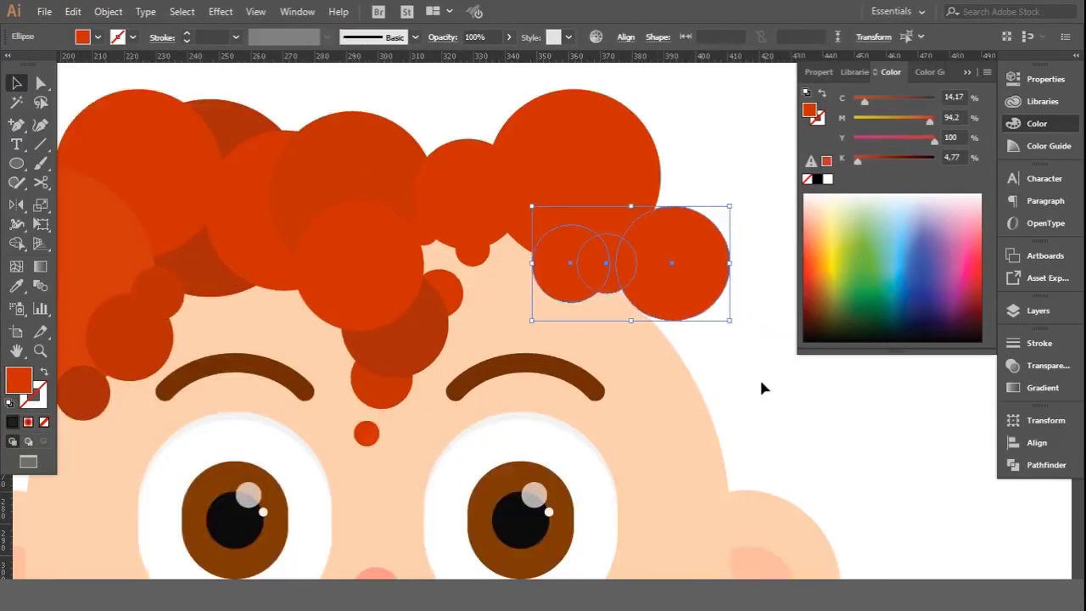
click(760, 376)
Step: Draw a smaller curl circle floating above the top hair circle
key(ctrl+plus)
key(ctrl+minus)
key(ctrl+minus)
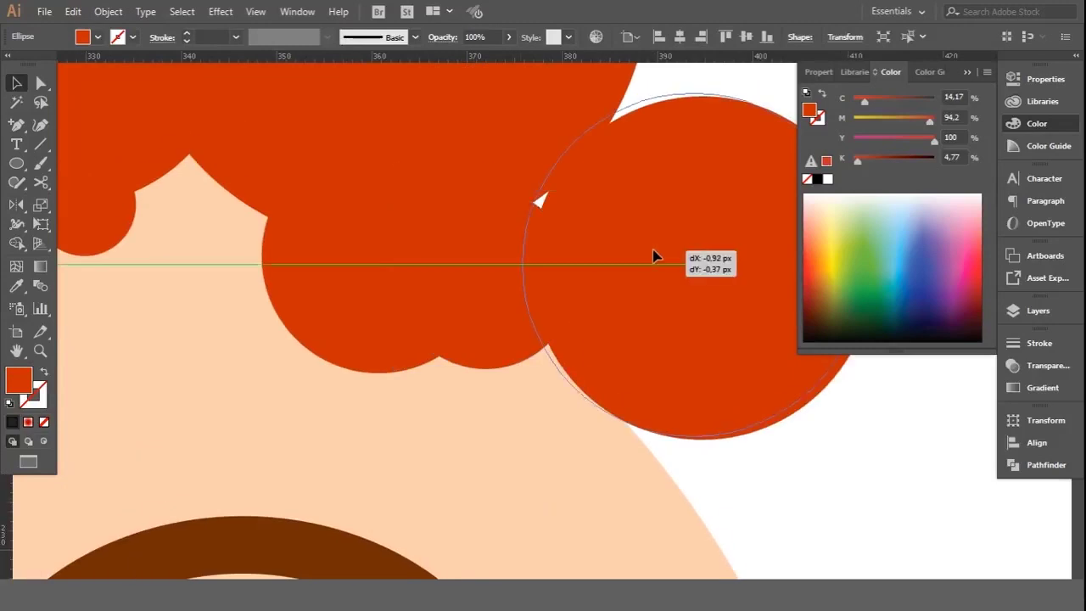
key(ctrl+minus)
key(ctrl+minus)
scroll(528, 146, up, 1)
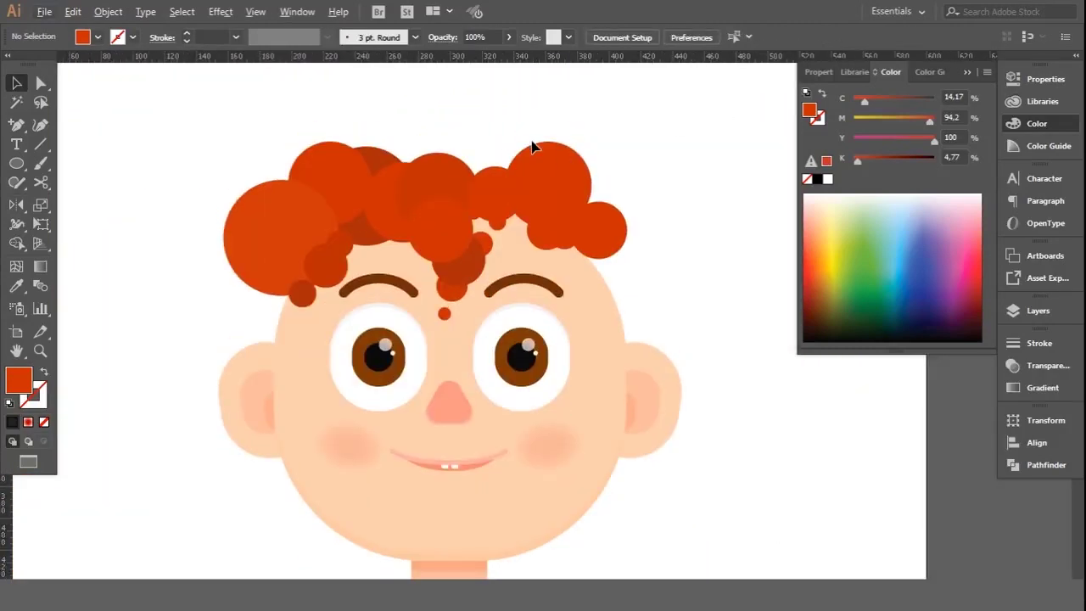
key(ctrl+plus)
key(ctrl+minus)
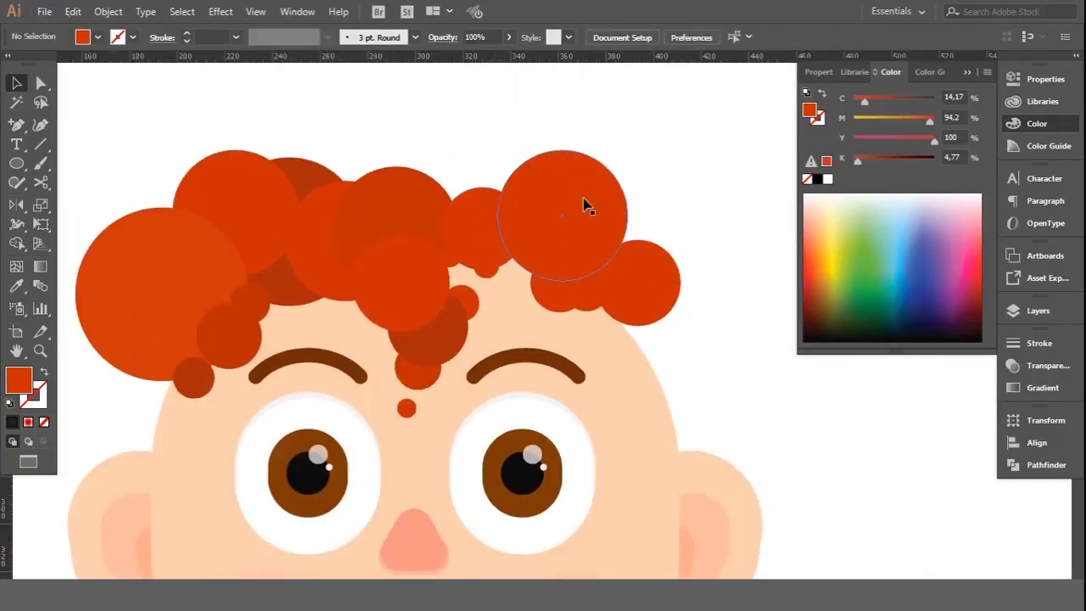
click(504, 163)
drag(521, 133, 606, 213)
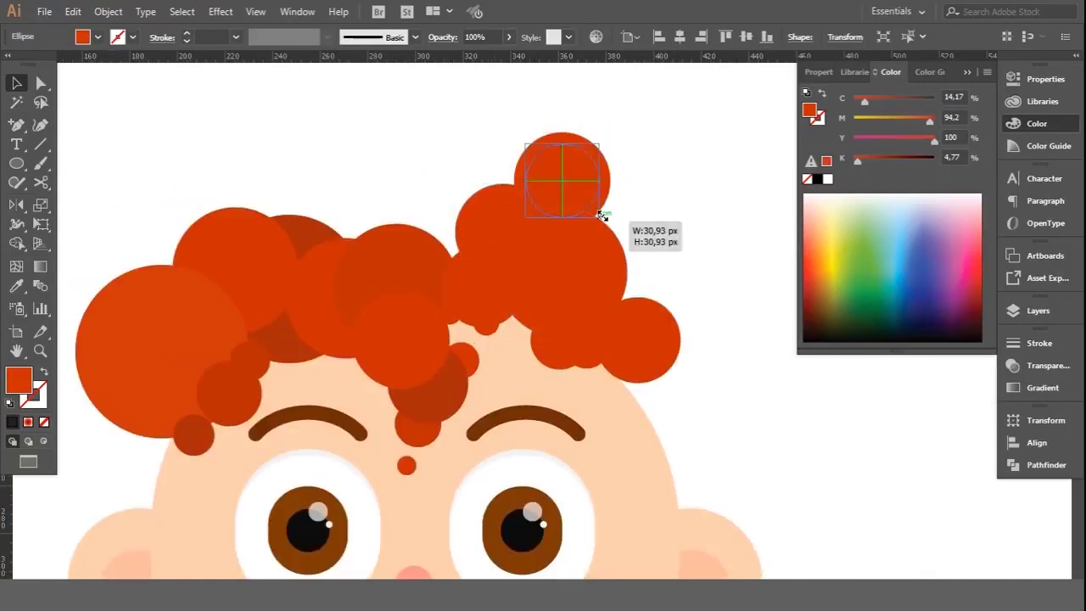
key(ctrl+minus)
click(631, 183)
Step: Draw another small hair circle near the top of the hair
scroll(630, 183, up, 2)
scroll(671, 192, down, 1)
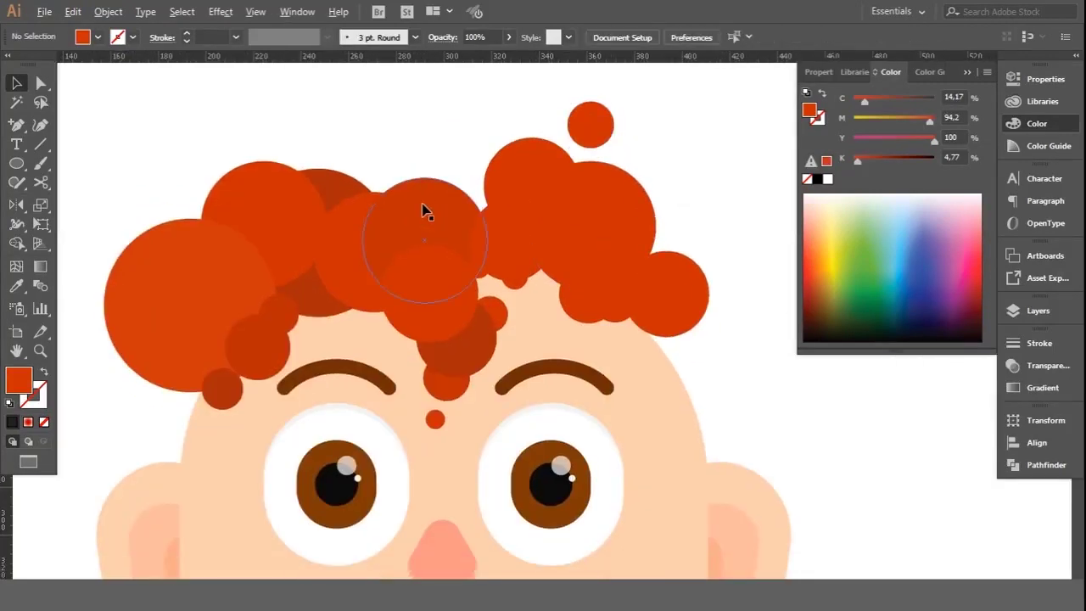
drag(427, 243, 509, 160)
key(ctrl+minus)
click(638, 141)
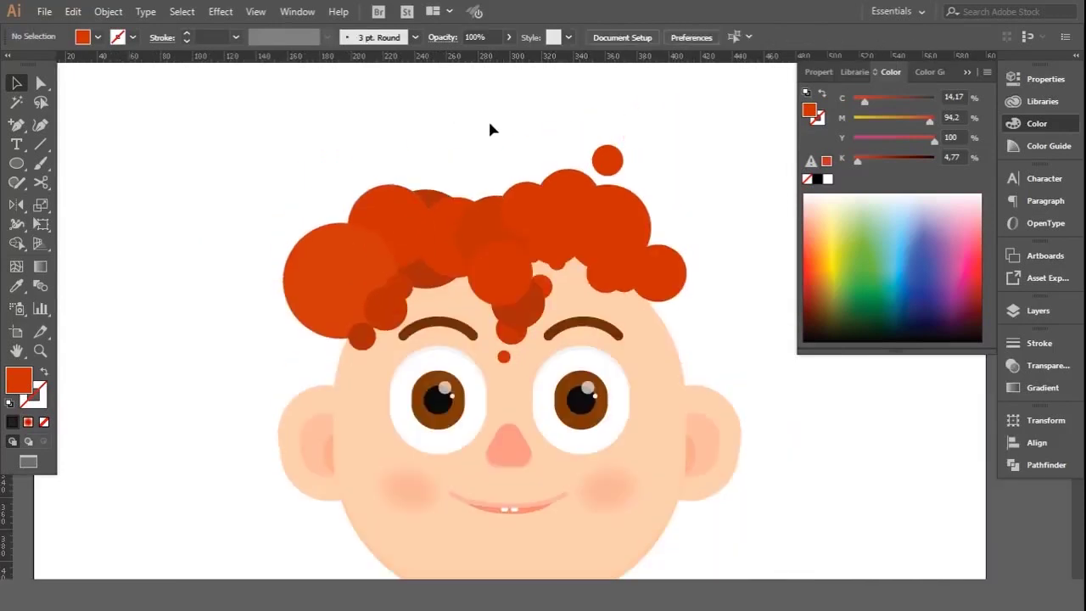
Step: Draw a circle at the upper left of the hair and reposition two hair circles
drag(343, 180, 436, 274)
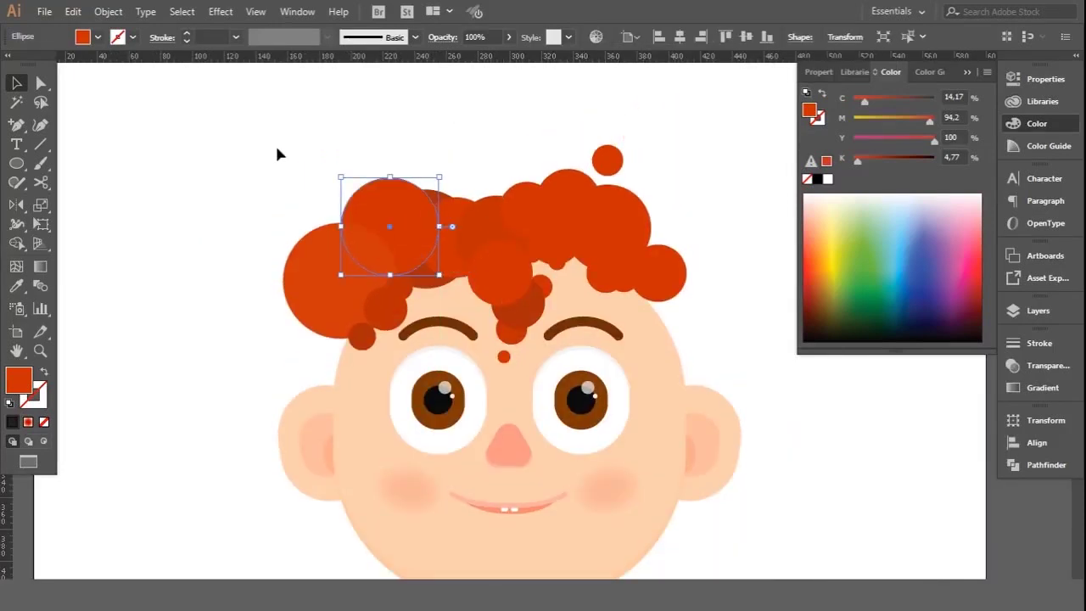
click(484, 233)
click(472, 150)
scroll(473, 150, up, 2)
drag(438, 264, 475, 188)
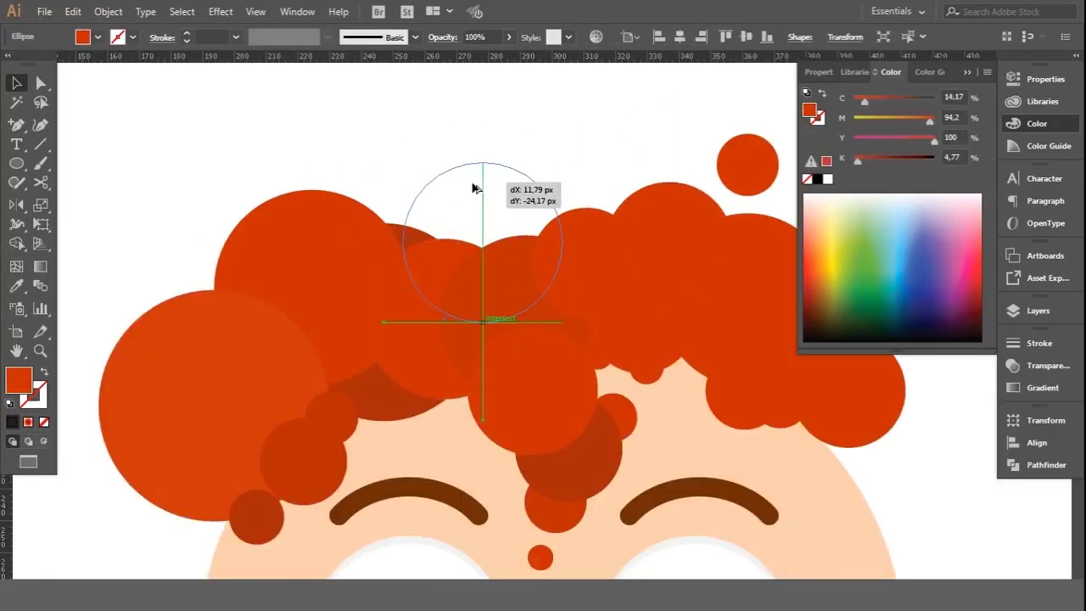
key(ctrl+minus)
click(467, 109)
key(ctrl+plus)
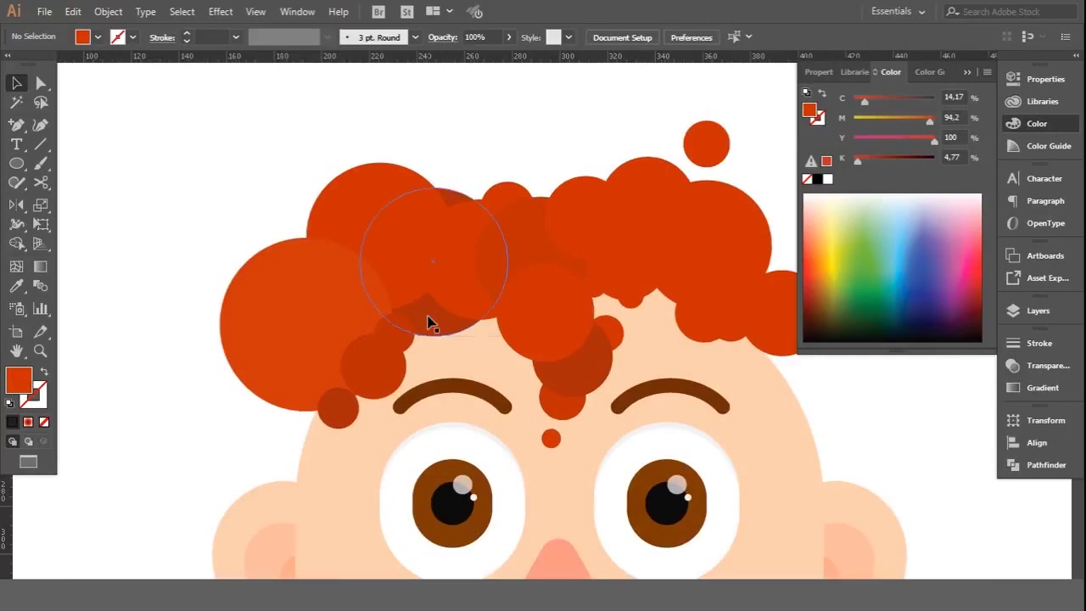
drag(428, 323, 375, 296)
click(494, 137)
Step: Resize a hair circle to about 53 px and place a smaller copy of the top-right curl above the left side
click(440, 283)
drag(495, 202, 499, 194)
click(535, 151)
mouse_move(704, 140)
mouse_down()
mouse_move(446, 127)
mouse_move(462, 144)
mouse_up()
click(519, 117)
drag(523, 219, 465, 219)
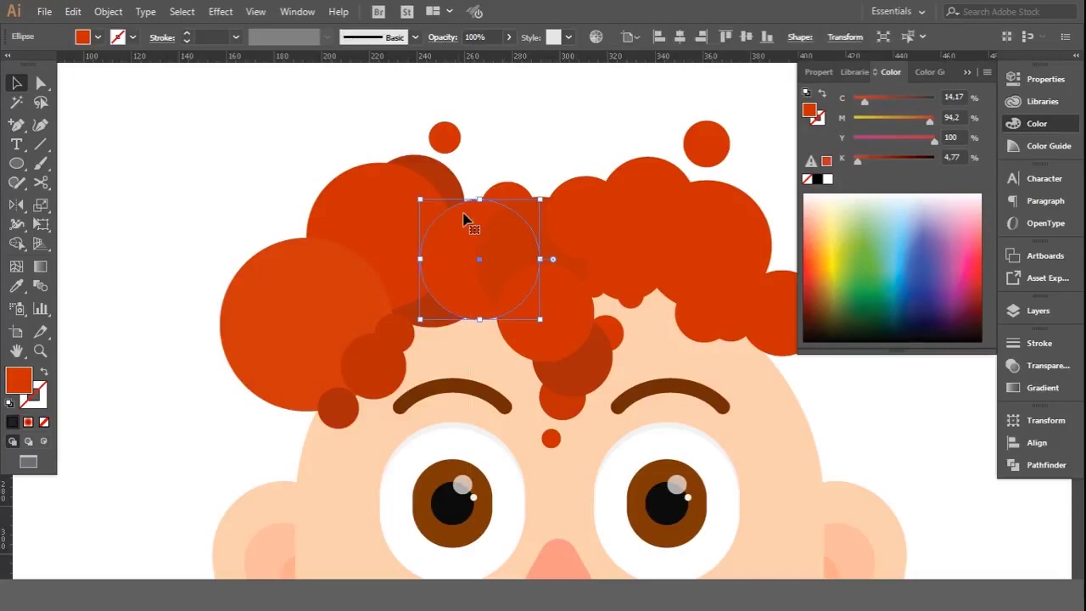
click(534, 94)
Step: Lift a hair circle slightly higher
key(ctrl+0)
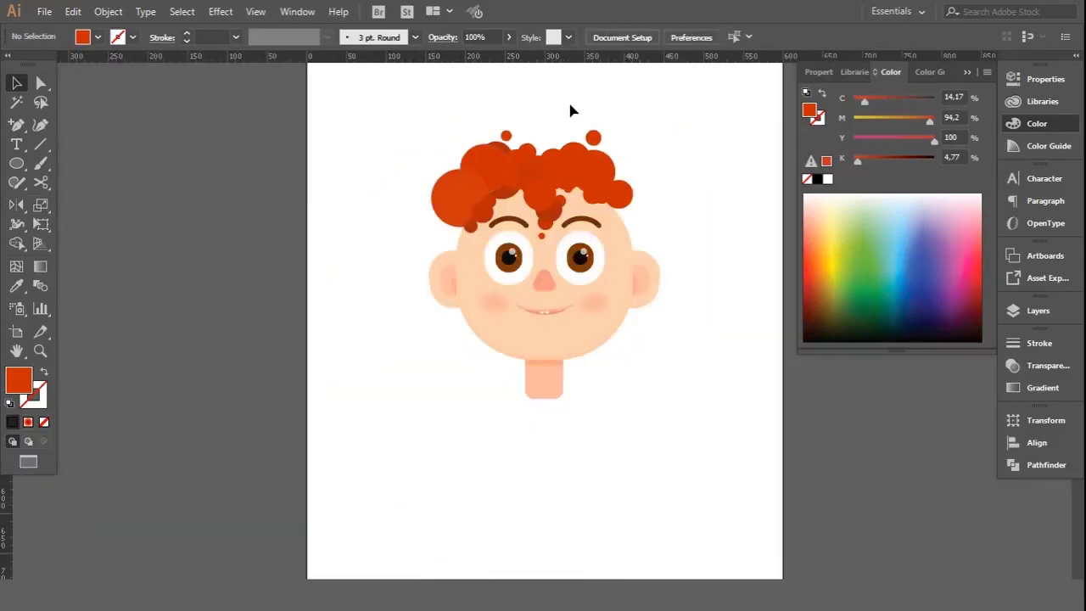
scroll(537, 276, up, 3)
drag(536, 275, 537, 263)
key(ctrl+0)
scroll(493, 339, up, 3)
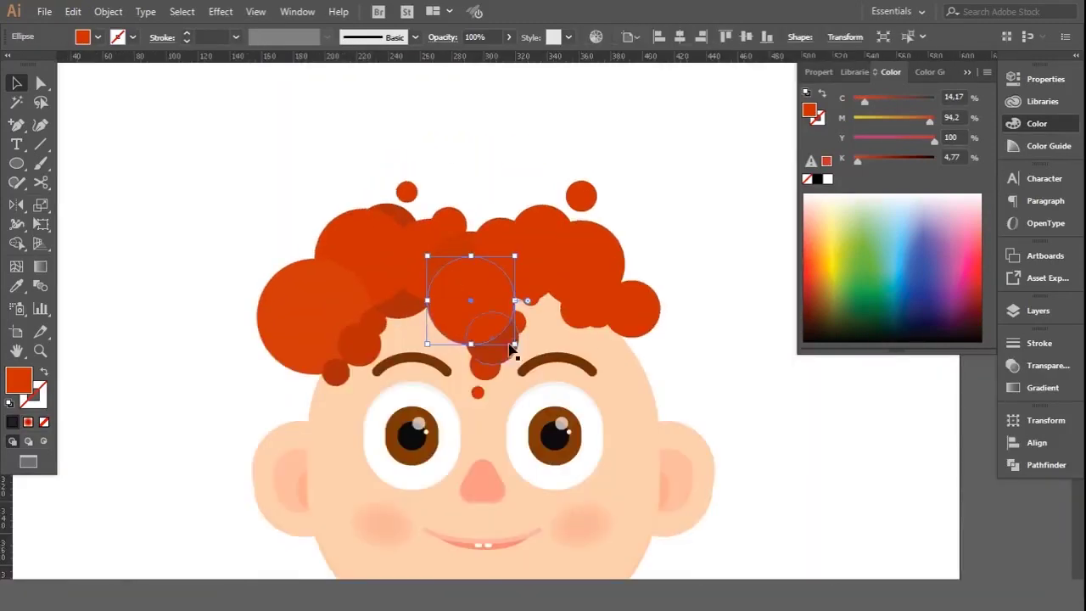
click(717, 214)
scroll(561, 184, down, 3)
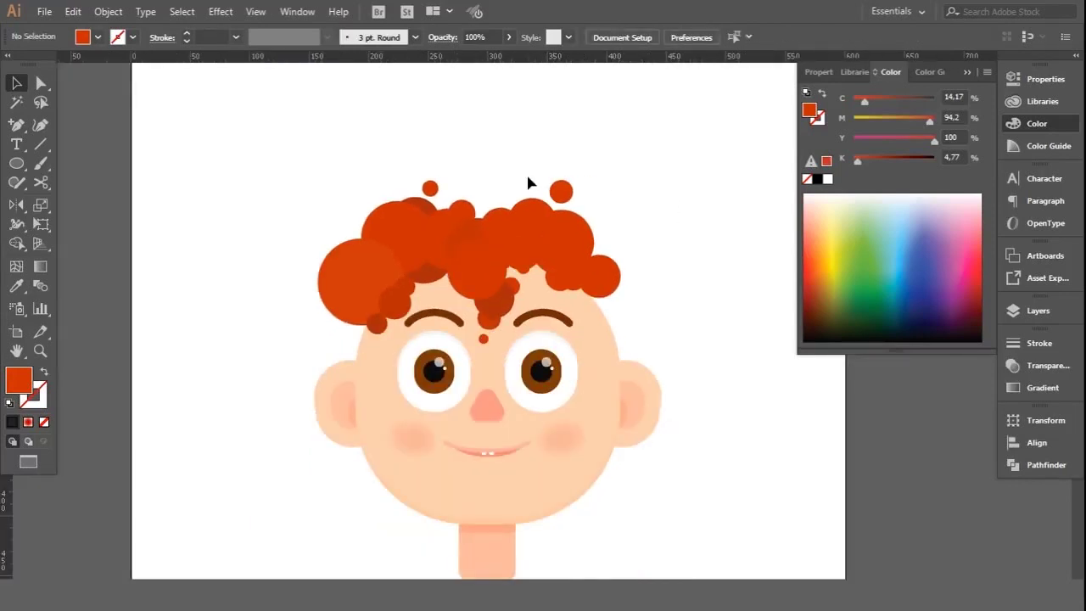
scroll(548, 355, up, 5)
Step: Shrink the big left-edge hair circle toward 39.77 px
click(509, 323)
key(ctrl+0)
click(676, 162)
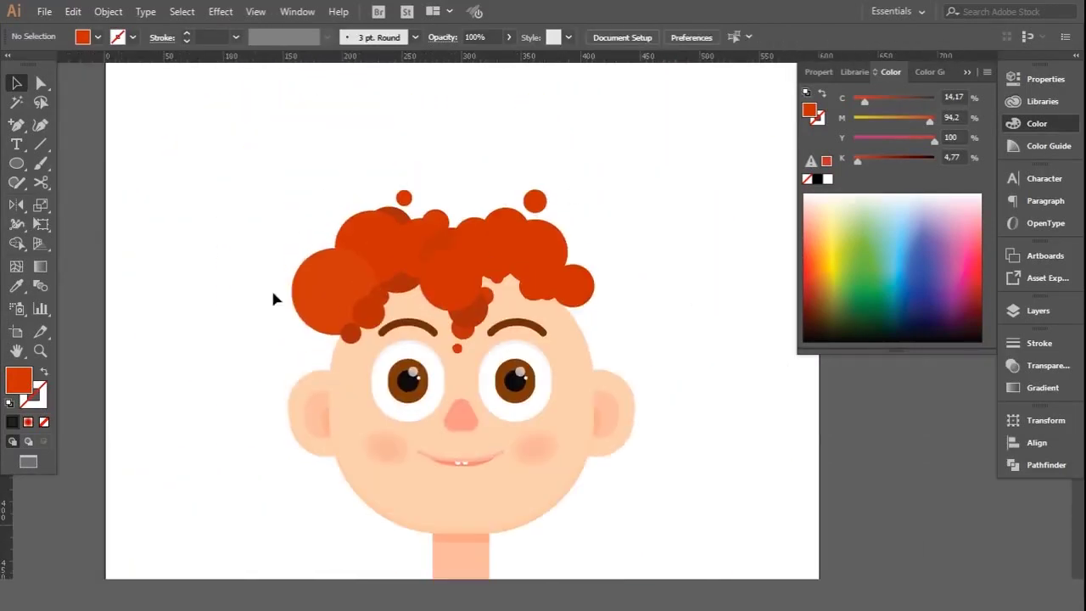
scroll(272, 302, up, 1)
click(365, 289)
drag(420, 343, 353, 263)
Step: Draw a new orange circle over the left side of the hair
right_click(314, 222)
key(Escape)
drag(308, 233, 346, 313)
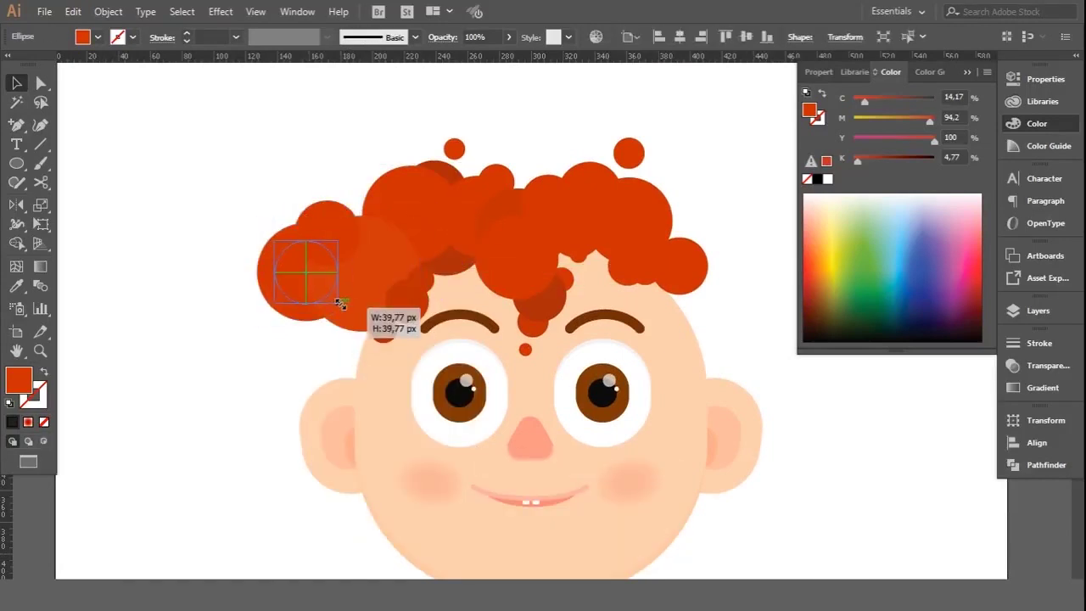
click(359, 103)
scroll(358, 102, down, 1)
scroll(363, 115, up, 1)
scroll(363, 115, up, 1)
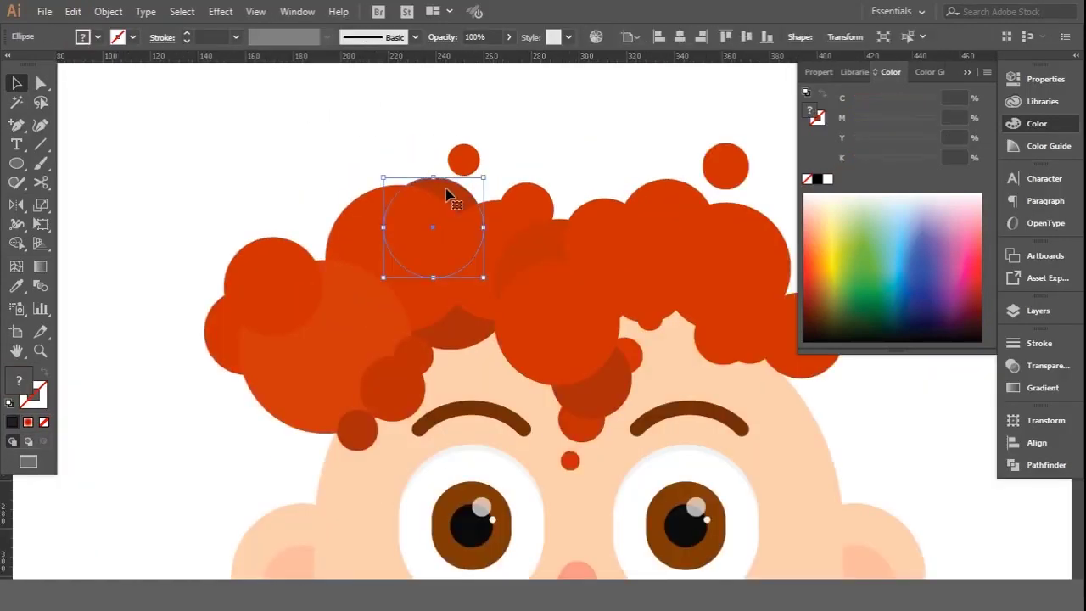
Step: Move a hair circle onto the upper-left hair and resize it to about 35 px
drag(448, 195, 319, 204)
drag(359, 310, 369, 301)
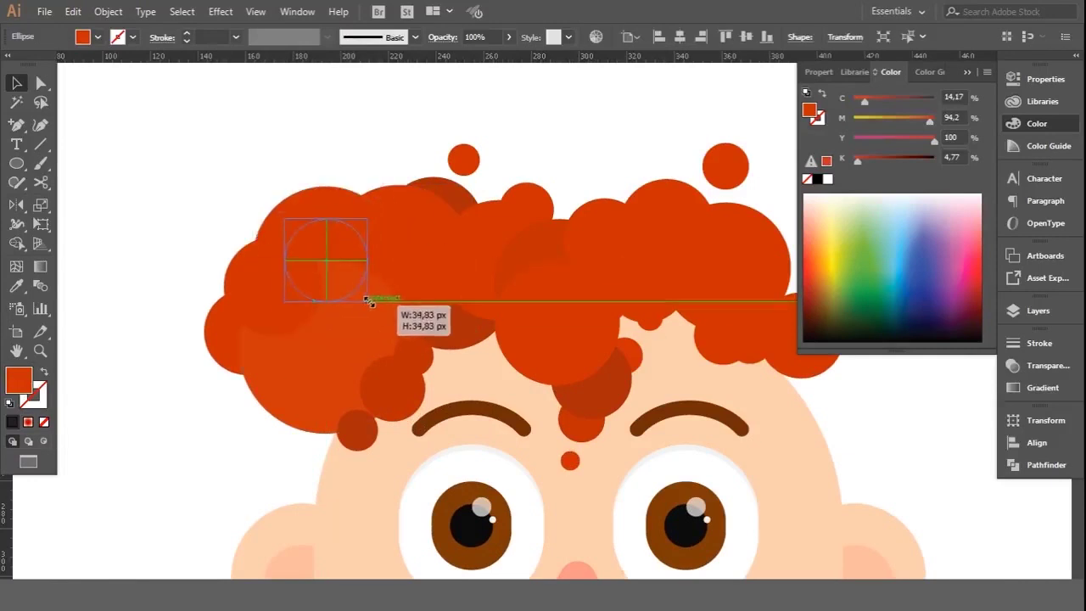
click(250, 179)
scroll(488, 133, down, 1)
scroll(280, 144, down, 1)
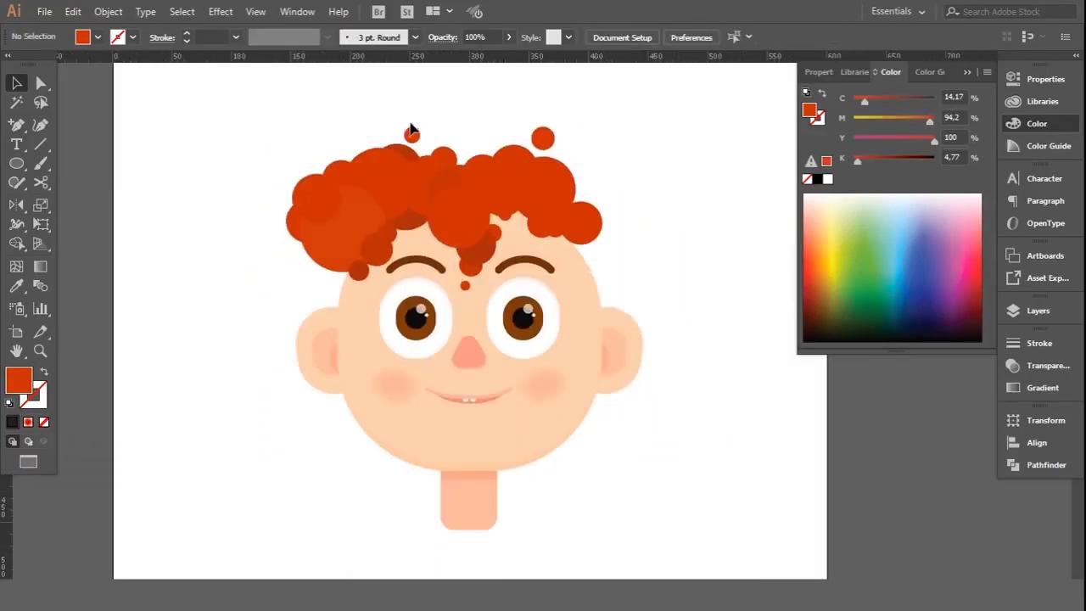
Step: Reposition the small floating curl and shift a circle to the hair's left edge
drag(411, 130, 414, 170)
scroll(407, 160, up, 2)
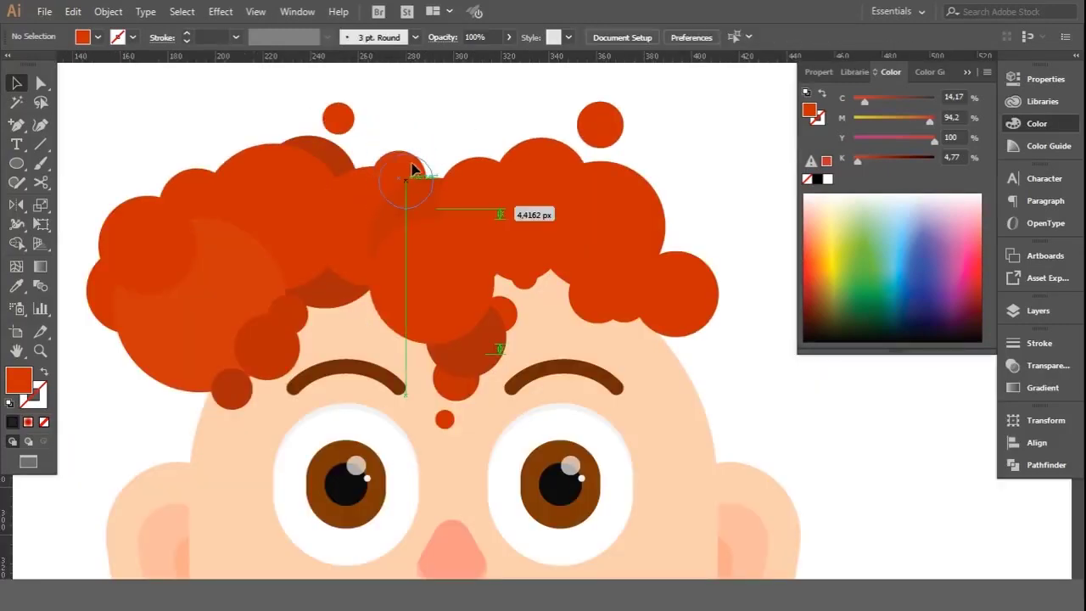
scroll(580, 225, down, 2)
scroll(161, 322, down, 1)
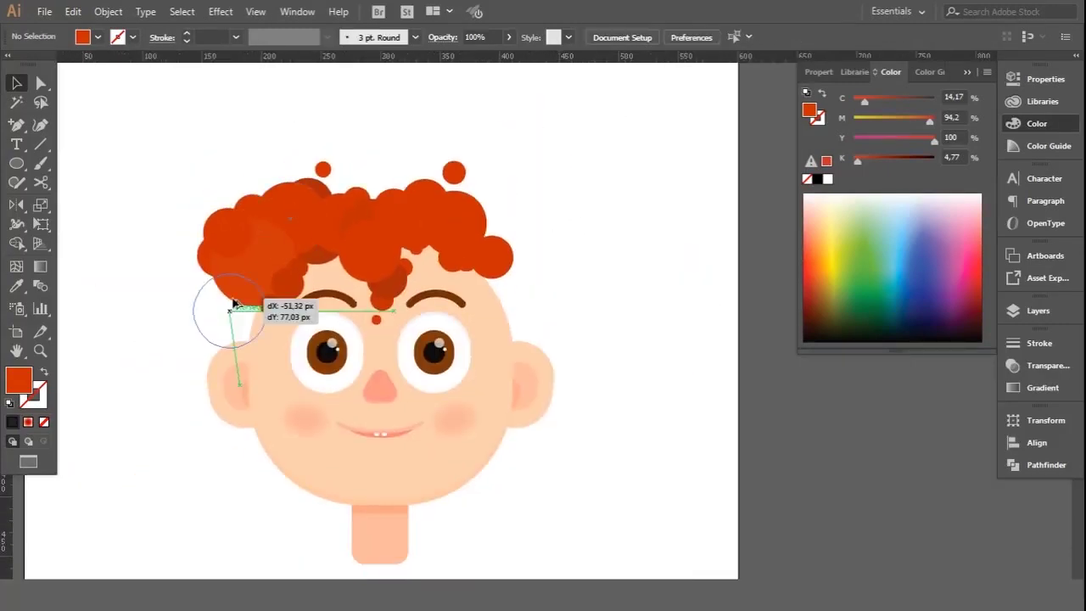
drag(233, 299, 228, 293)
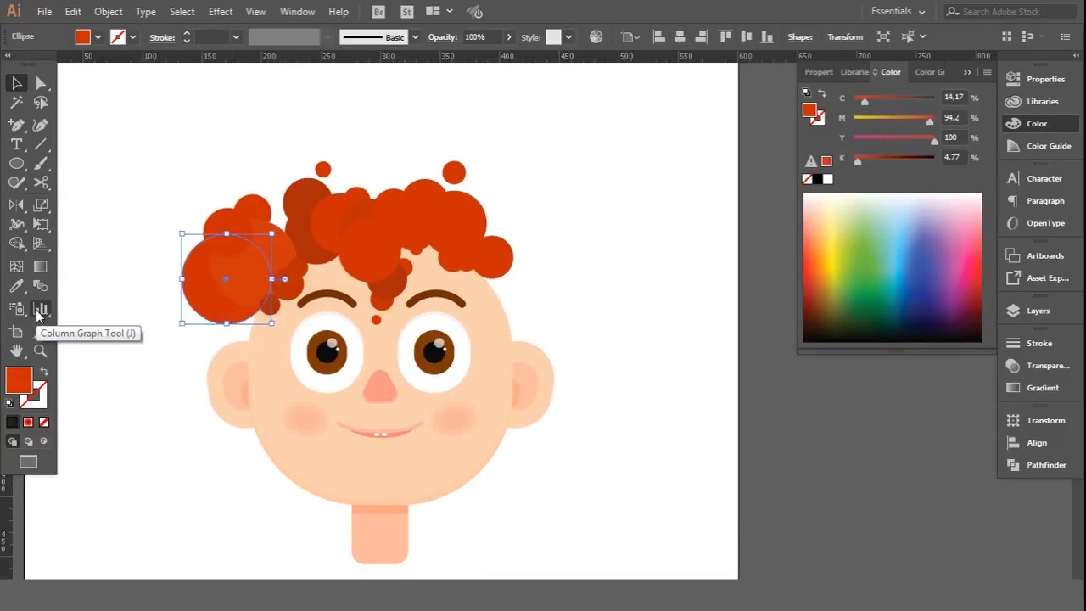
click(640, 181)
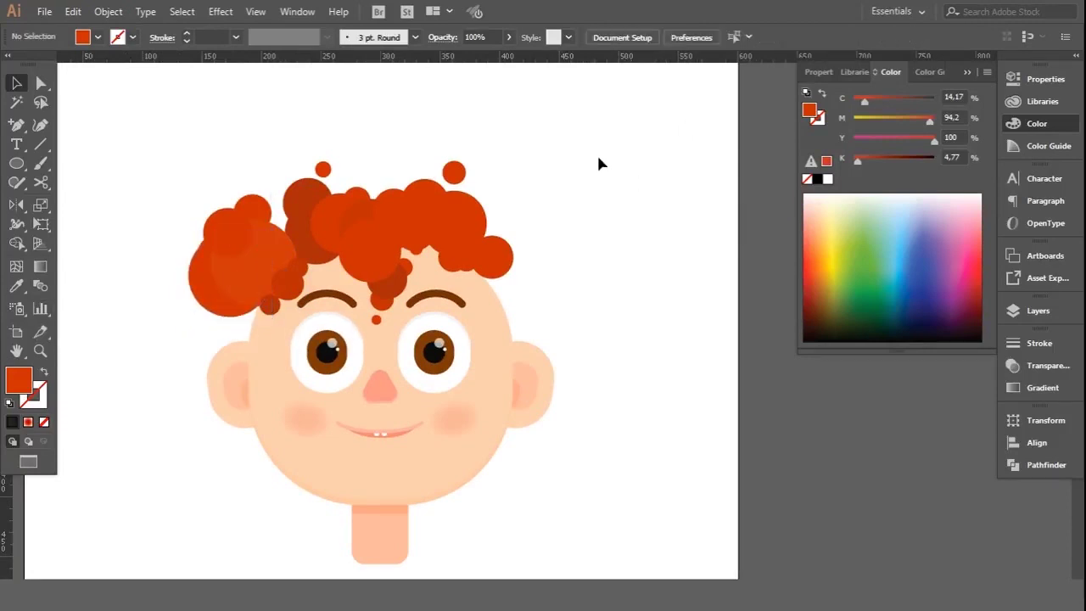
Step: Reposition a hair circle among the top curls
key(ctrl+minus)
mouse_move(332, 259)
mouse_down()
mouse_move(465, 176)
mouse_move(534, 240)
mouse_up()
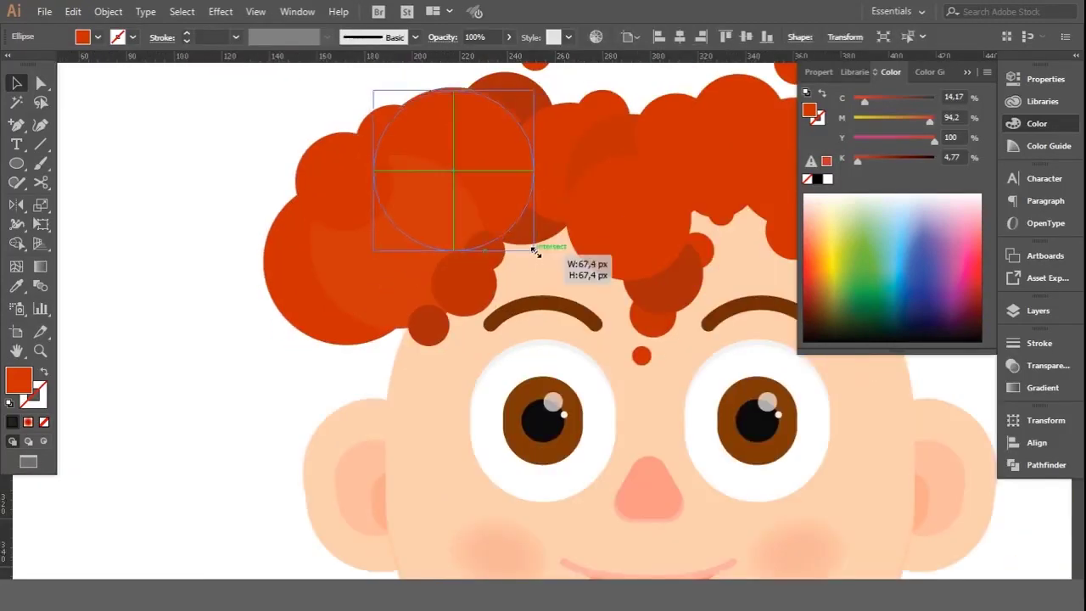
key(ctrl+minus)
click(334, 136)
key(ctrl+minus)
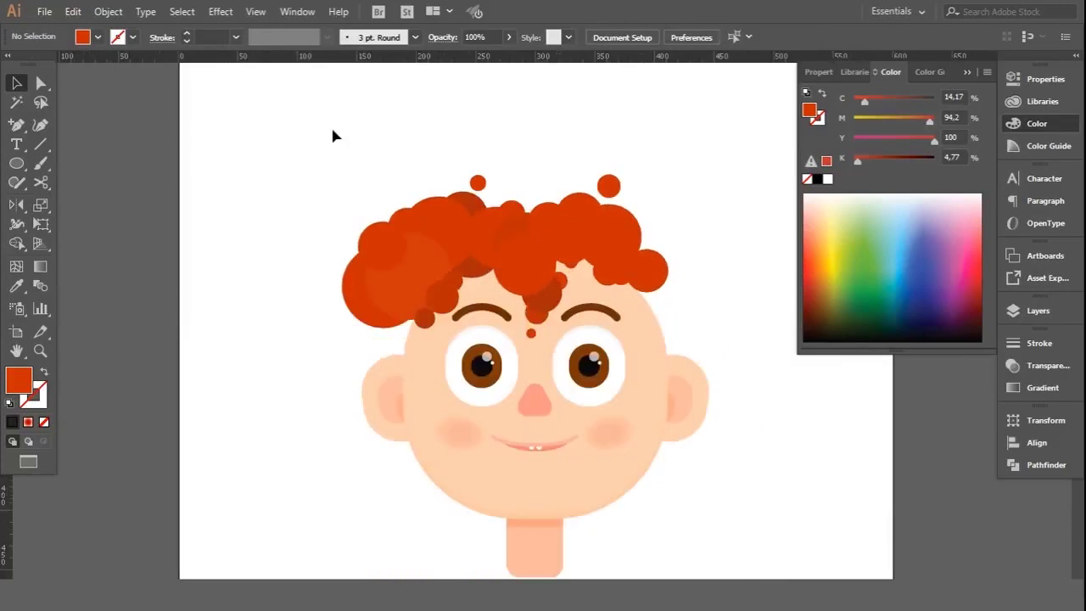
Step: Move and resize a hair circle on the left side of the hair
scroll(359, 381, up, 2)
drag(365, 263, 388, 320)
drag(478, 332, 469, 322)
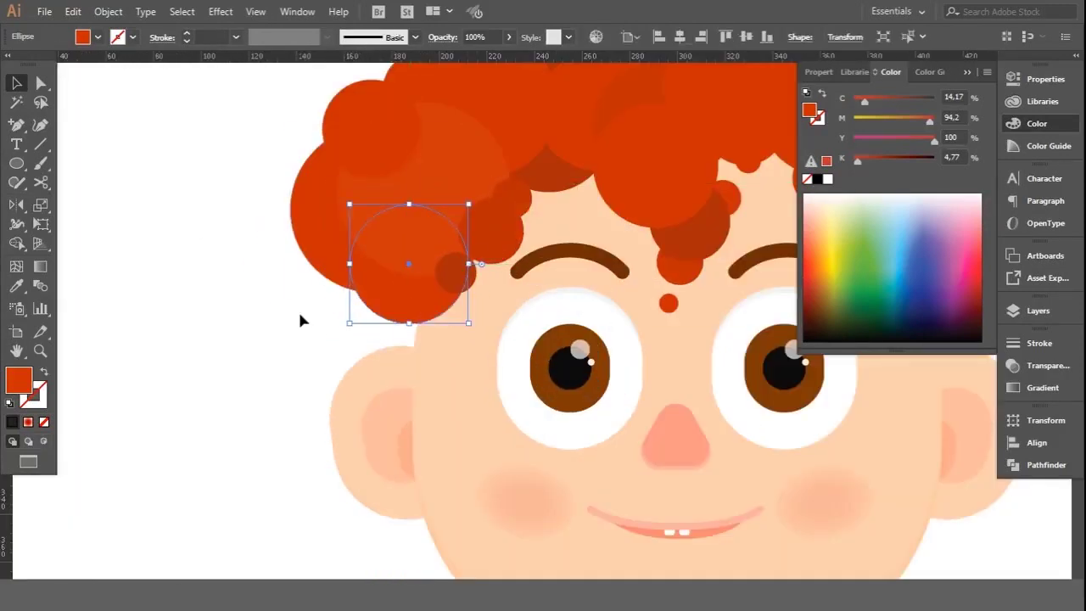
scroll(298, 312, down, 1)
Step: Move a circle out past the left of the hair and shrink it into a loose curl
drag(348, 284, 296, 291)
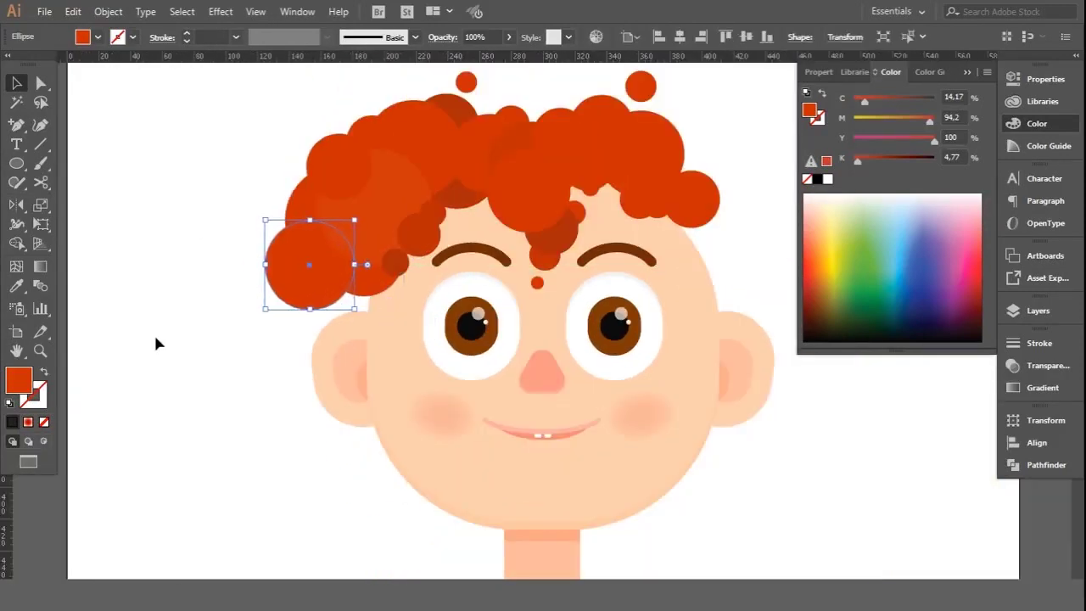
click(155, 343)
scroll(155, 343, down, 1)
scroll(206, 310, up, 1)
drag(260, 259, 219, 284)
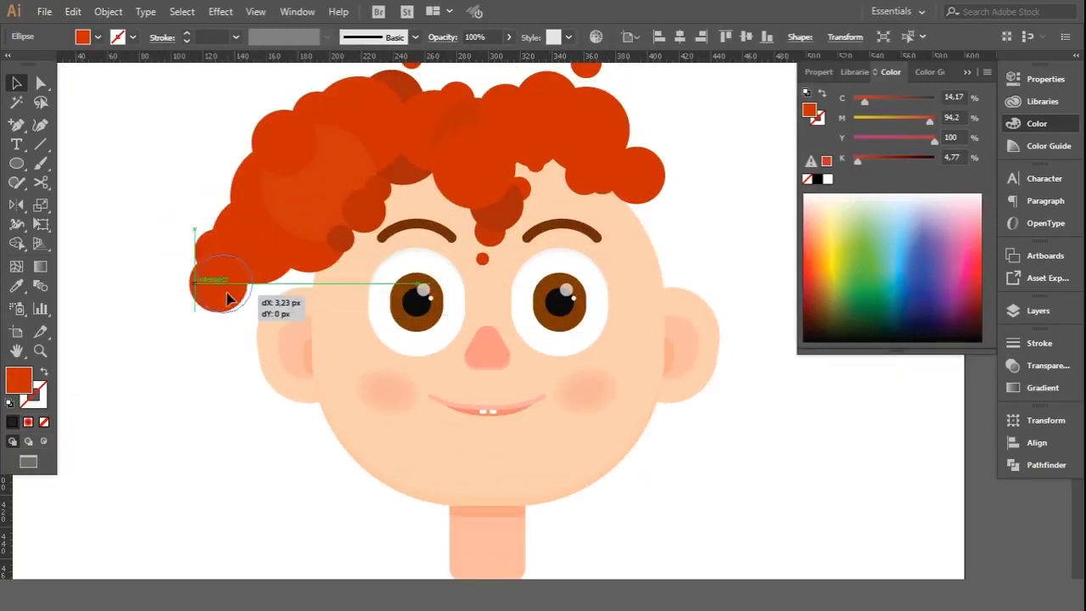
drag(222, 299, 166, 282)
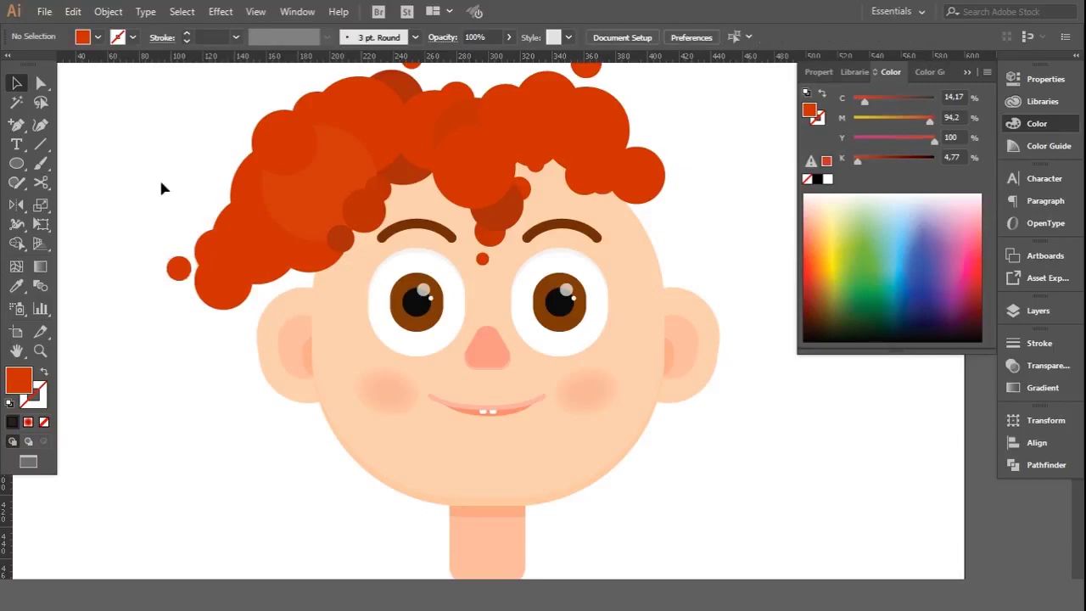
click(162, 187)
scroll(162, 186, down, 1)
scroll(202, 177, up, 1)
Step: Nudge the large left hair circle up slightly
click(207, 299)
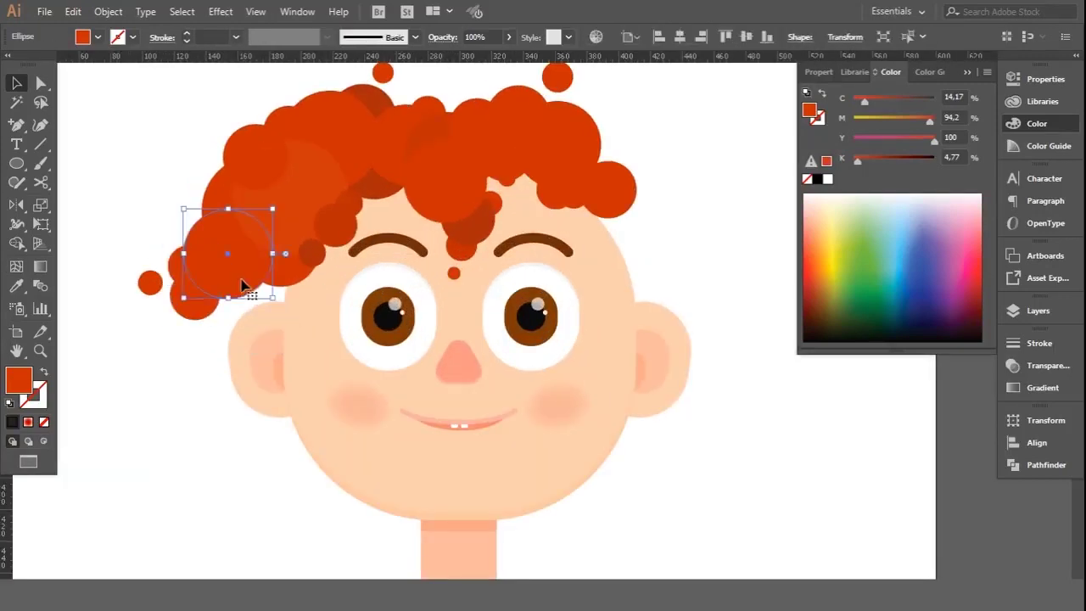
click(121, 150)
click(230, 267)
drag(263, 305, 262, 280)
click(146, 168)
scroll(146, 168, down, 1)
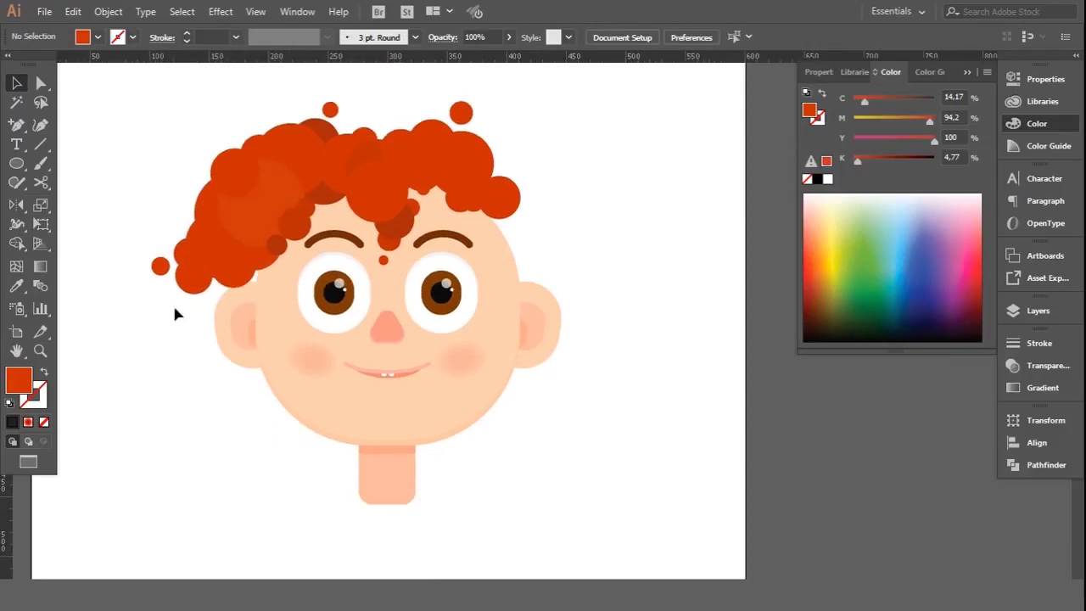
scroll(237, 289, up, 2)
Step: Move a left hair circle down beside the temple
click(238, 286)
drag(238, 286, 239, 343)
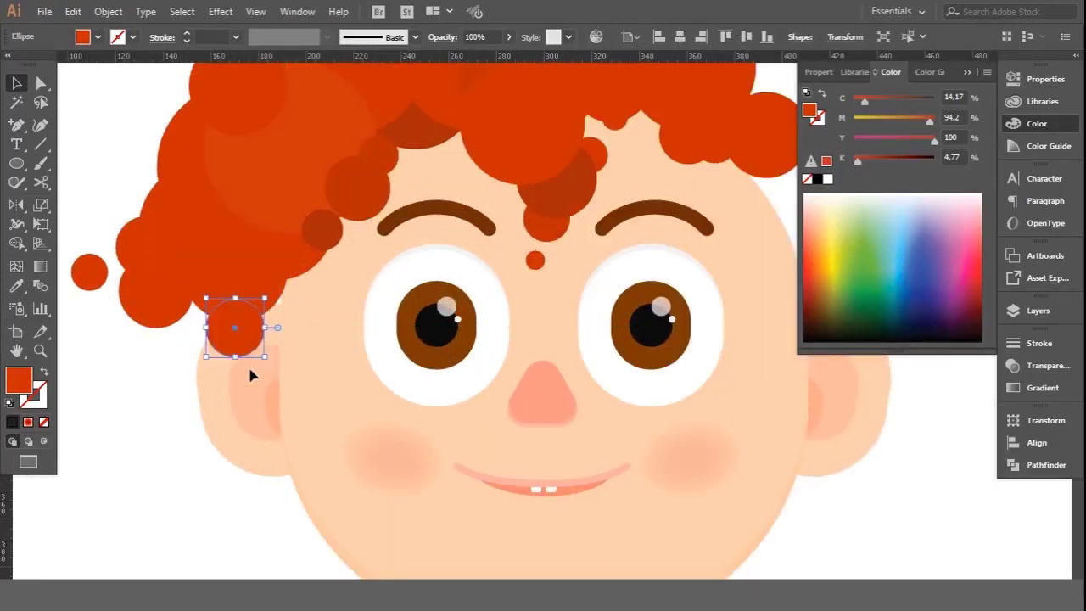
scroll(260, 364, up, 1)
drag(264, 346, 276, 329)
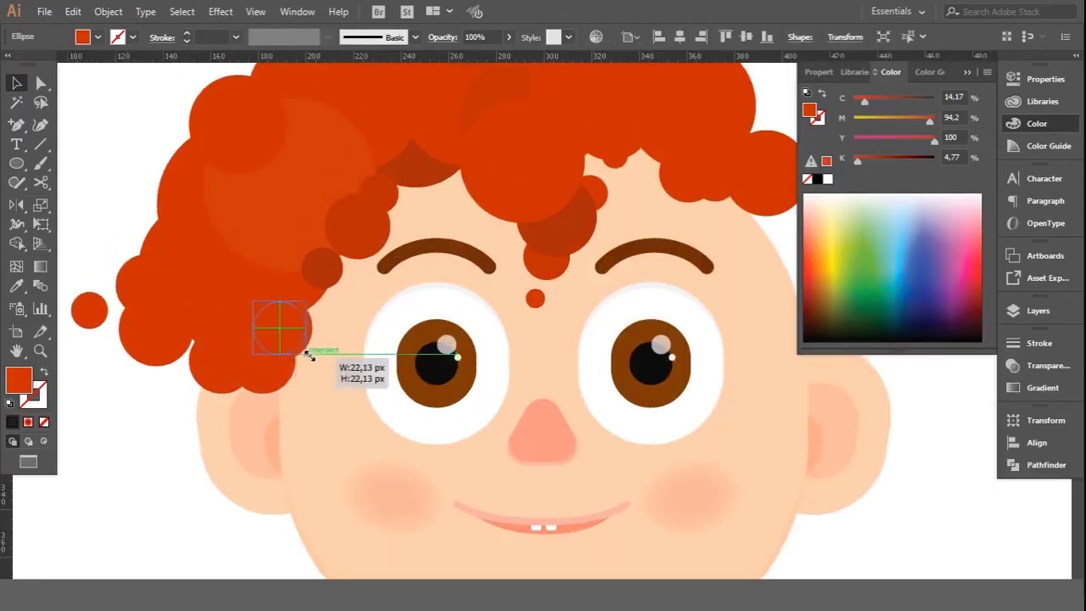
scroll(284, 376, up, 1)
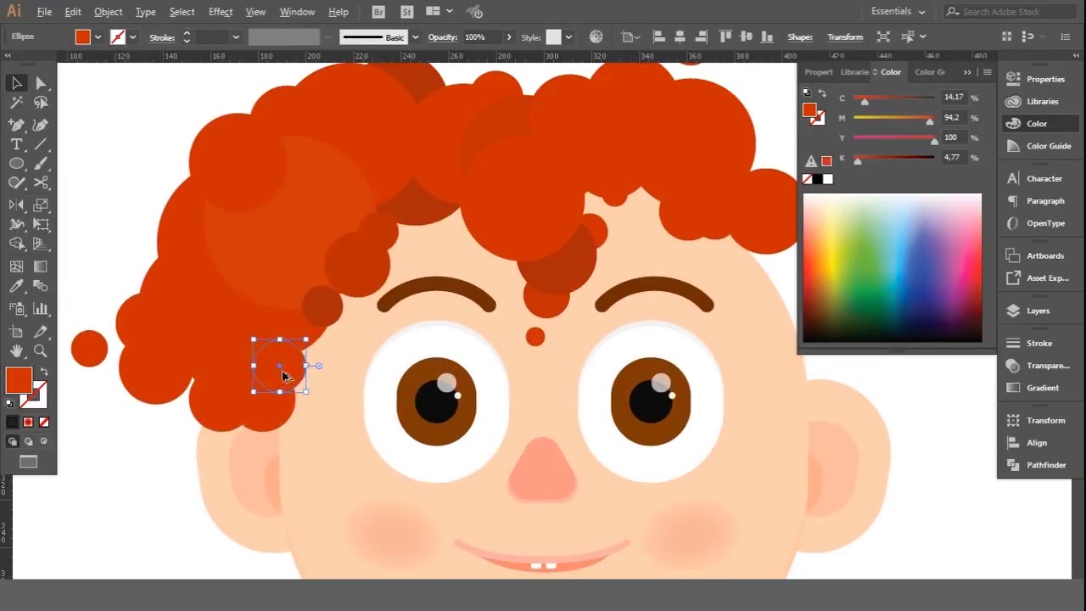
click(396, 324)
scroll(145, 364, down, 1)
scroll(266, 356, down, 1)
scroll(266, 357, up, 1)
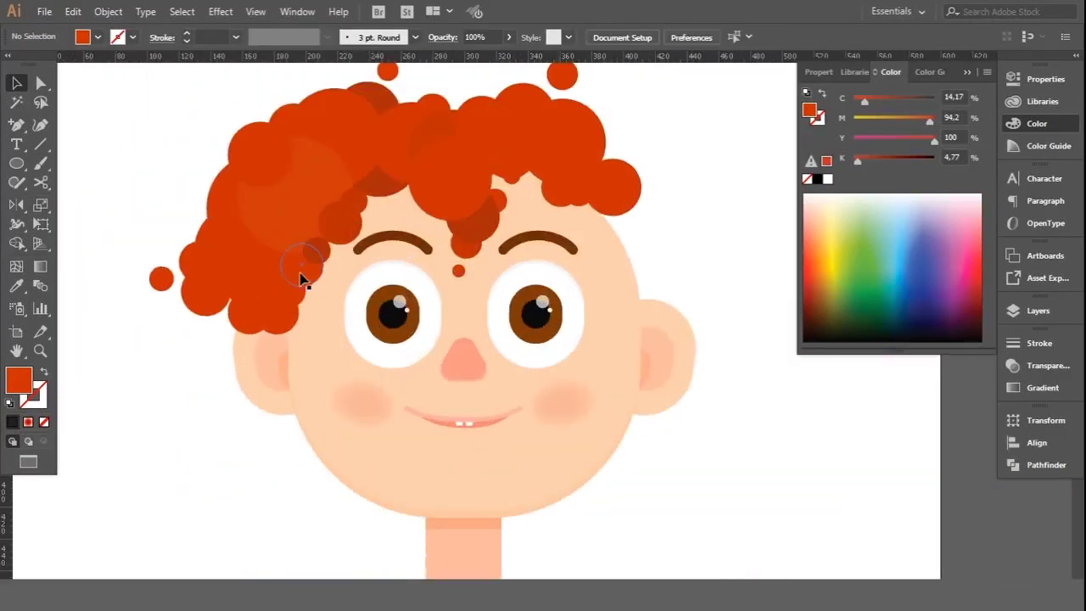
scroll(305, 272, up, 2)
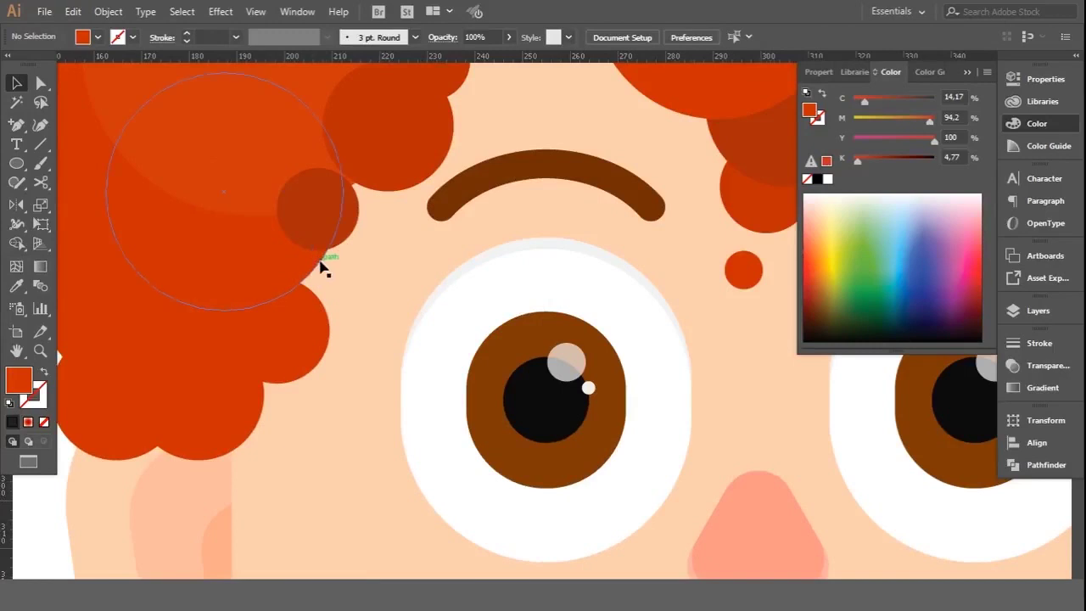
Step: Draw a tiny 8.32 px circle near the left ear
click(109, 271)
scroll(198, 315, down, 3)
click(198, 315)
scroll(212, 373, down, 1)
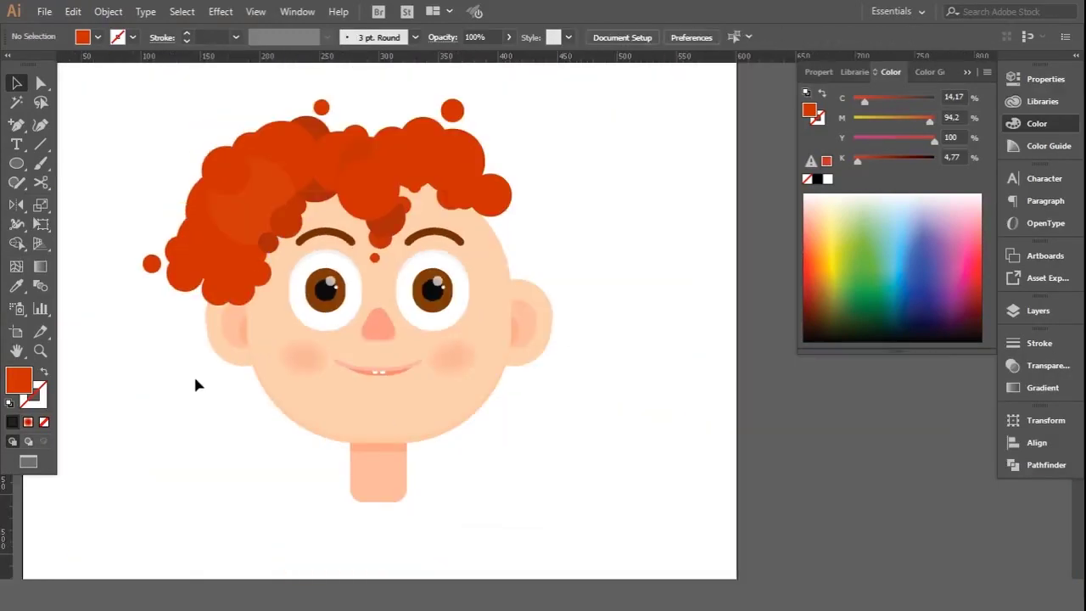
scroll(196, 384, up, 2)
key(l)
drag(268, 270, 326, 326)
Step: Place the small new circle in the curls above the left ear
scroll(322, 362, down, 1)
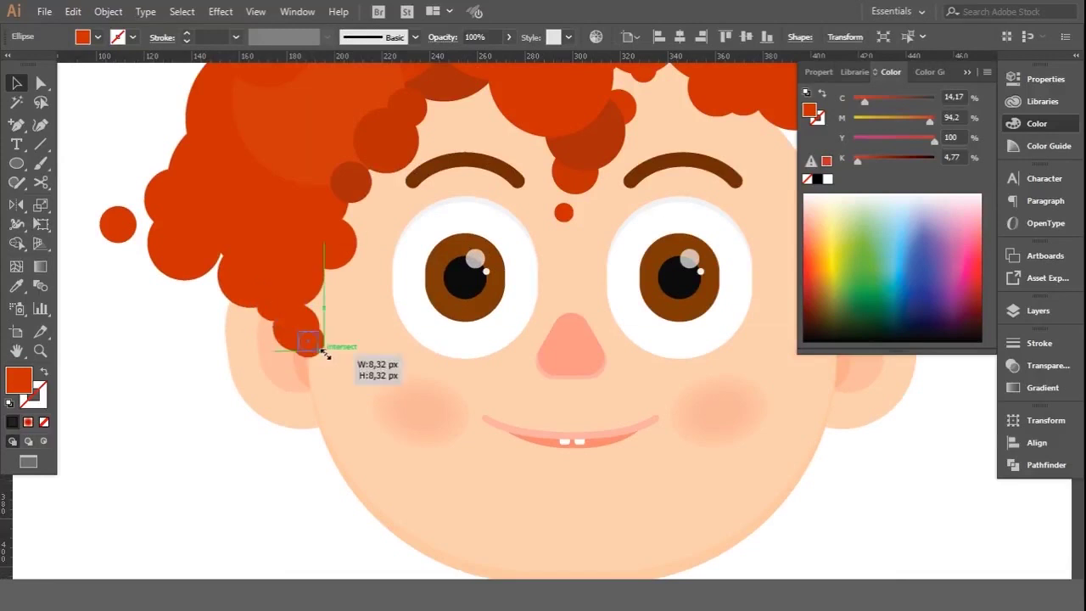
scroll(325, 353, up, 2)
drag(312, 326, 307, 332)
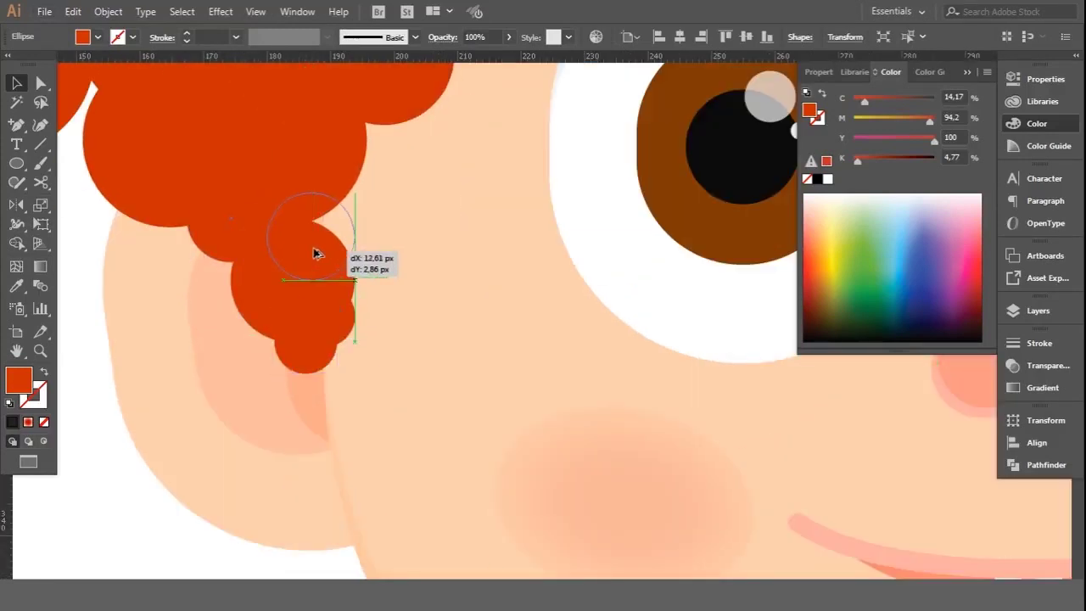
drag(316, 253, 145, 177)
key(ctrl+0)
click(188, 162)
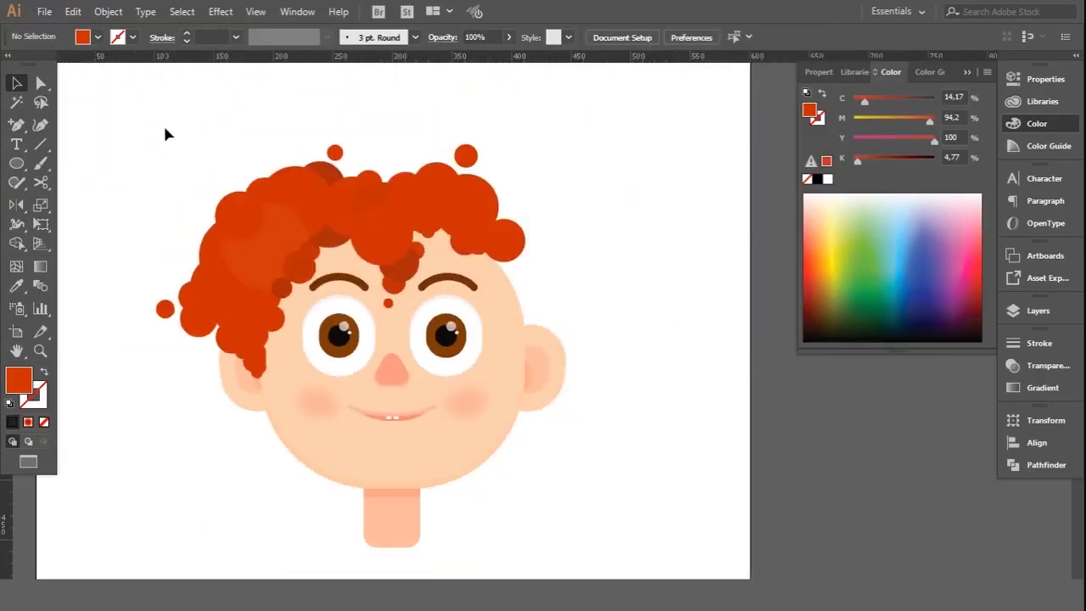
Step: Shift a left hair circle up and add another circle to the lower-left curls
scroll(301, 357, up, 3)
scroll(280, 284, up, 1)
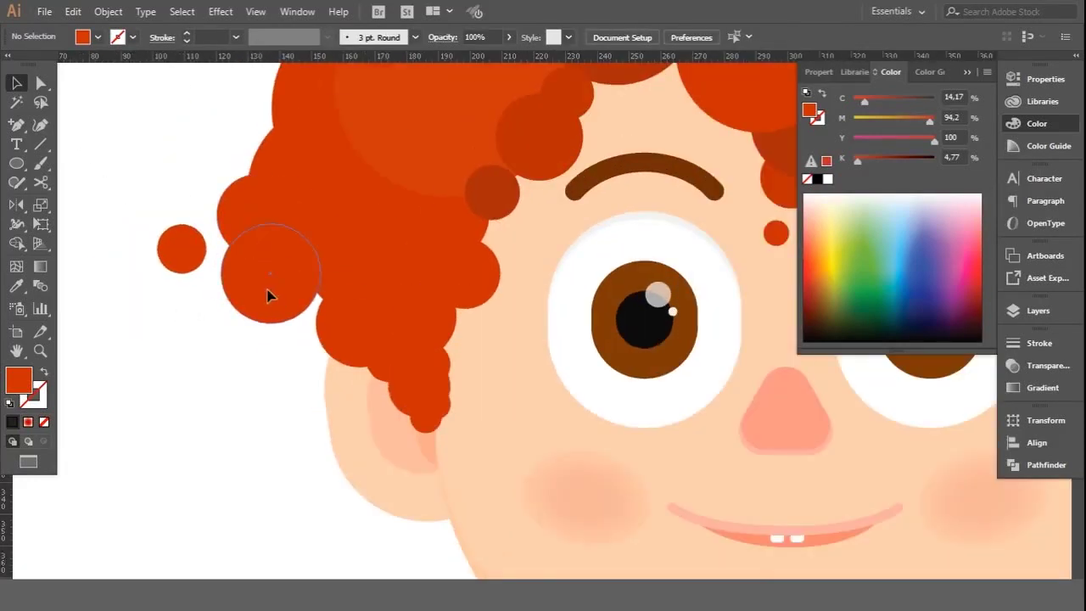
drag(236, 266, 225, 206)
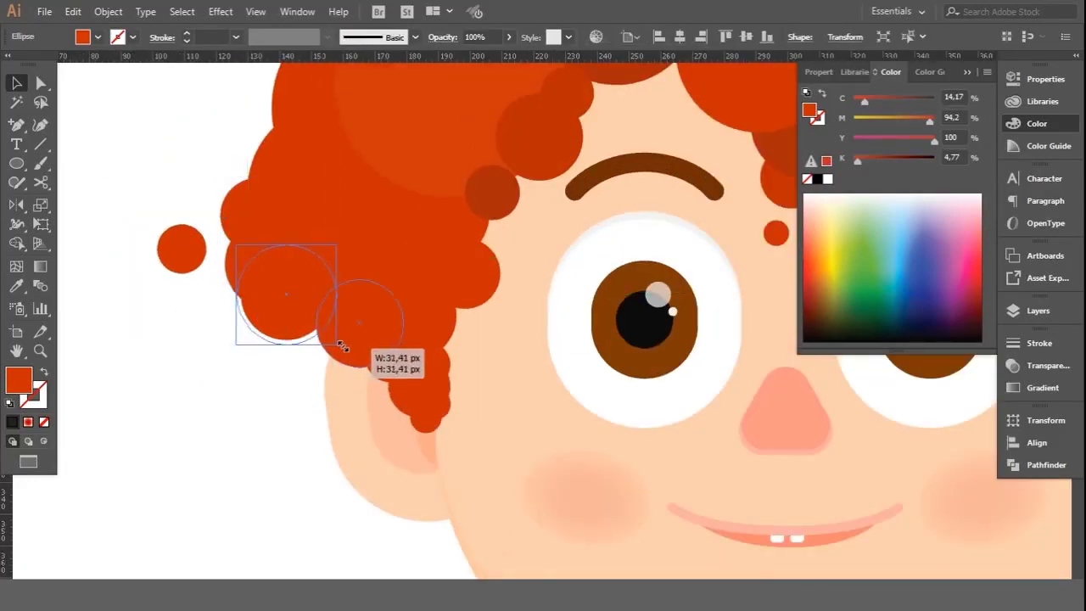
drag(282, 284, 347, 344)
key(ctrl+0)
click(383, 351)
Step: Move a hair circle behind the ear and send it backward behind the face
scroll(400, 246, up, 2)
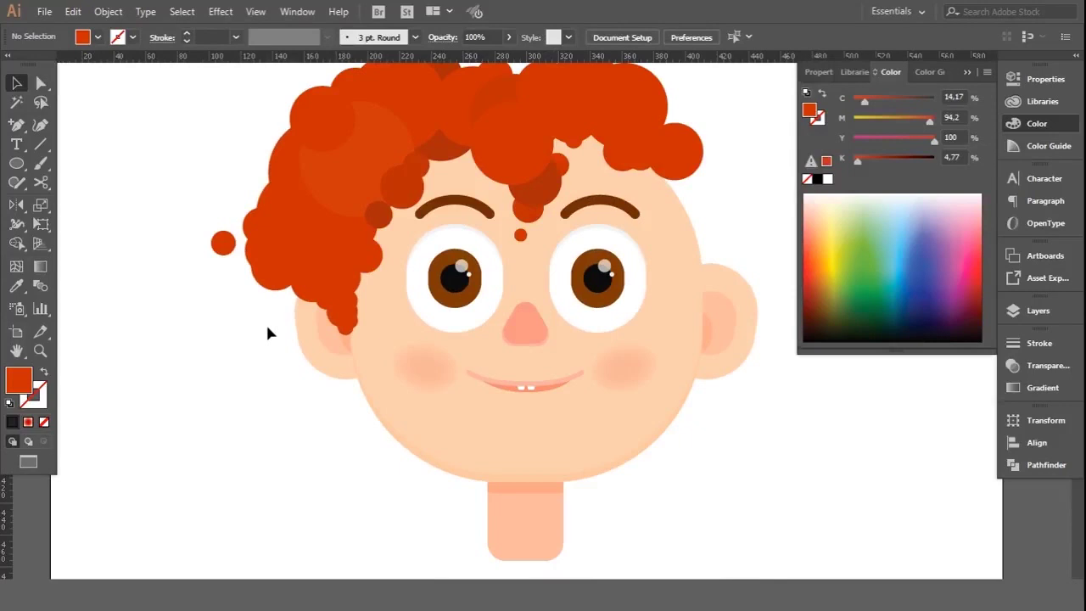
scroll(266, 322, up, 2)
drag(296, 295, 330, 331)
click(231, 374)
scroll(232, 374, down, 1)
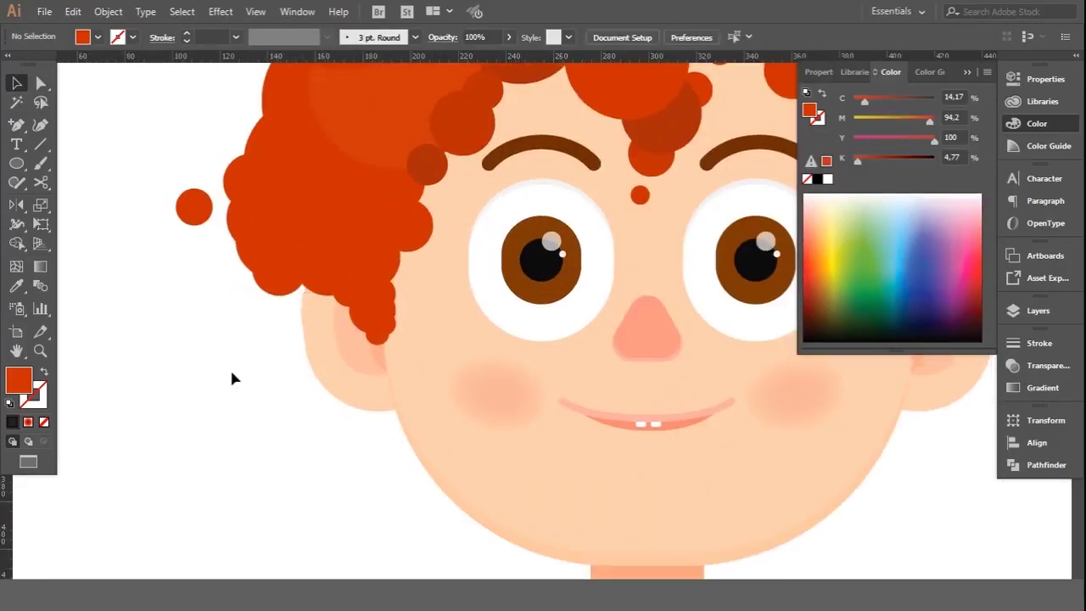
mouse_move(310, 369)
mouse_down()
mouse_move(292, 326)
mouse_move(269, 325)
mouse_up()
key(ctrl+shift+bracketleft)
click(223, 410)
Step: Nudge a left hair circle slightly to the left
alt+scroll(186, 385, down, 2)
alt+scroll(212, 372, down, 3)
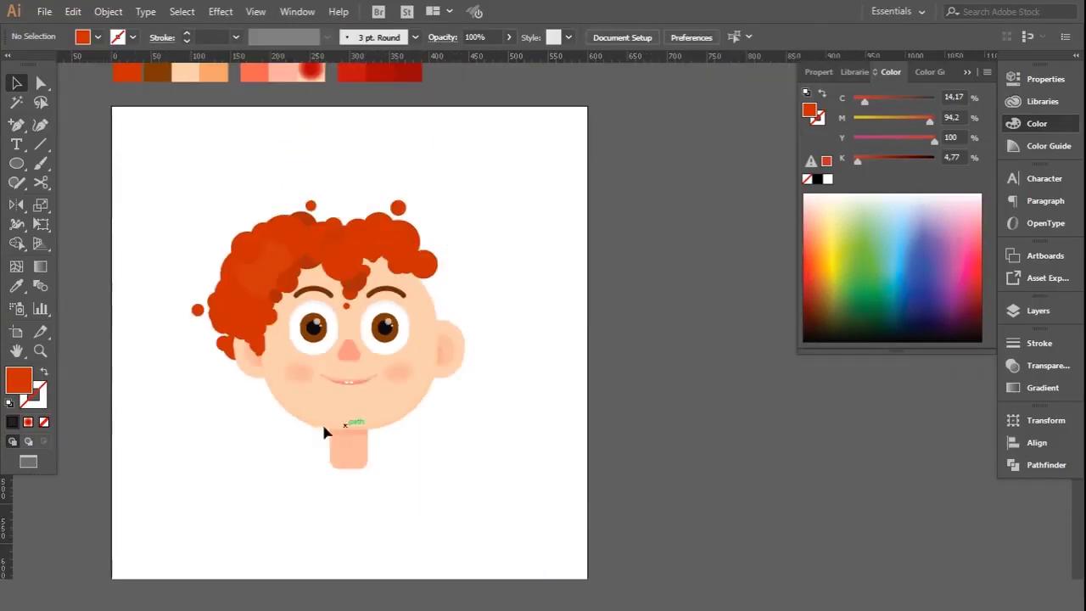
alt+scroll(321, 422, up, 4)
alt+scroll(119, 208, down, 1)
alt+scroll(181, 356, up, 3)
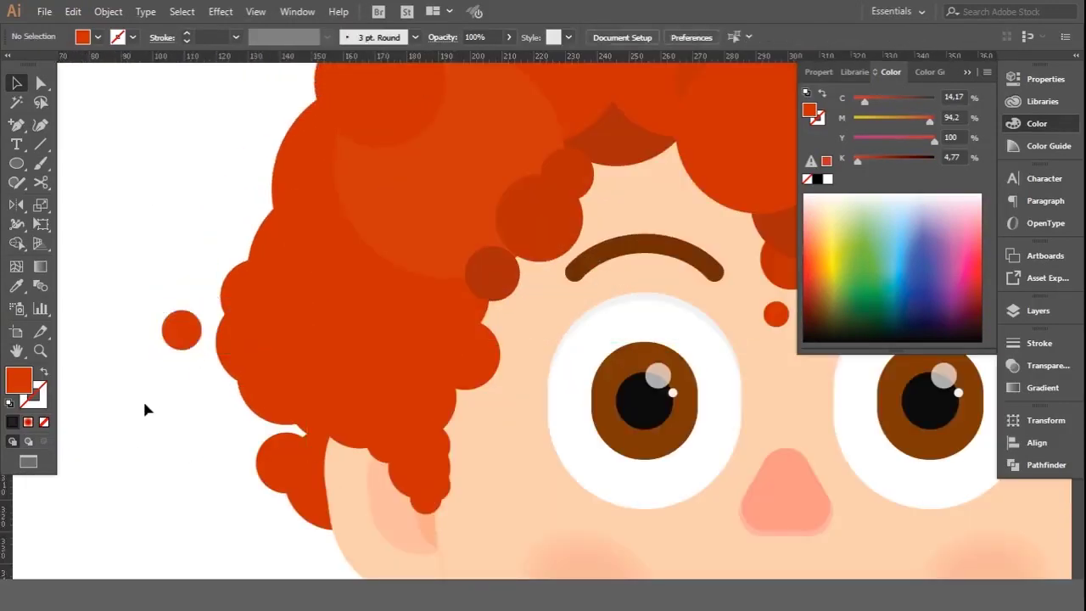
alt+scroll(182, 253, down, 4)
alt+scroll(182, 253, up, 2)
drag(263, 235, 255, 235)
alt+scroll(250, 359, up, 2)
alt+scroll(246, 435, down, 2)
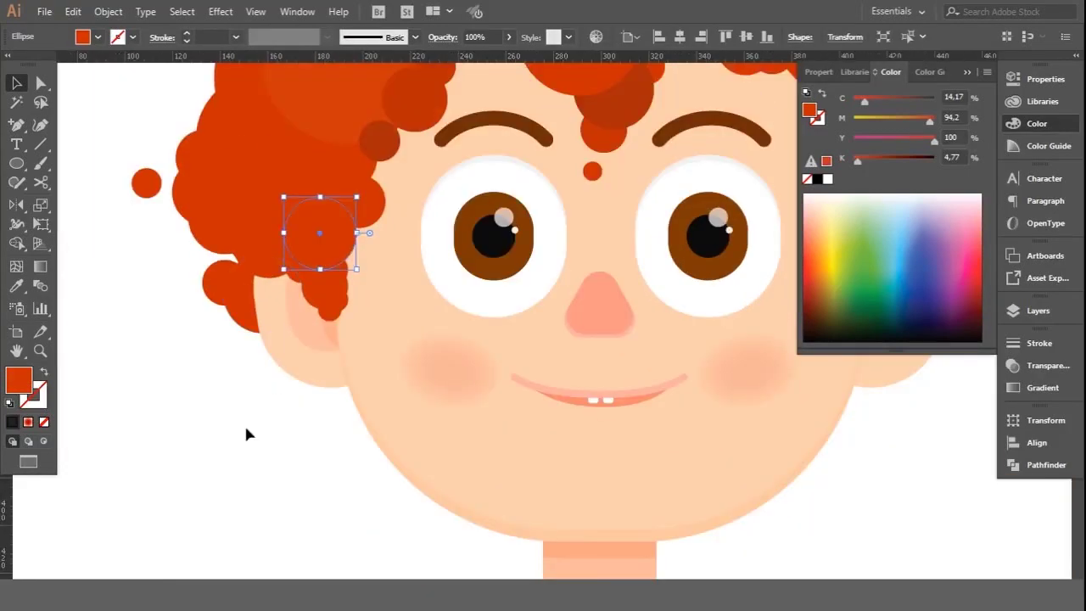
Step: Shift a hair circle at the top right of the hair
click(142, 377)
key(ctrl+0)
alt+scroll(506, 235, up, 2)
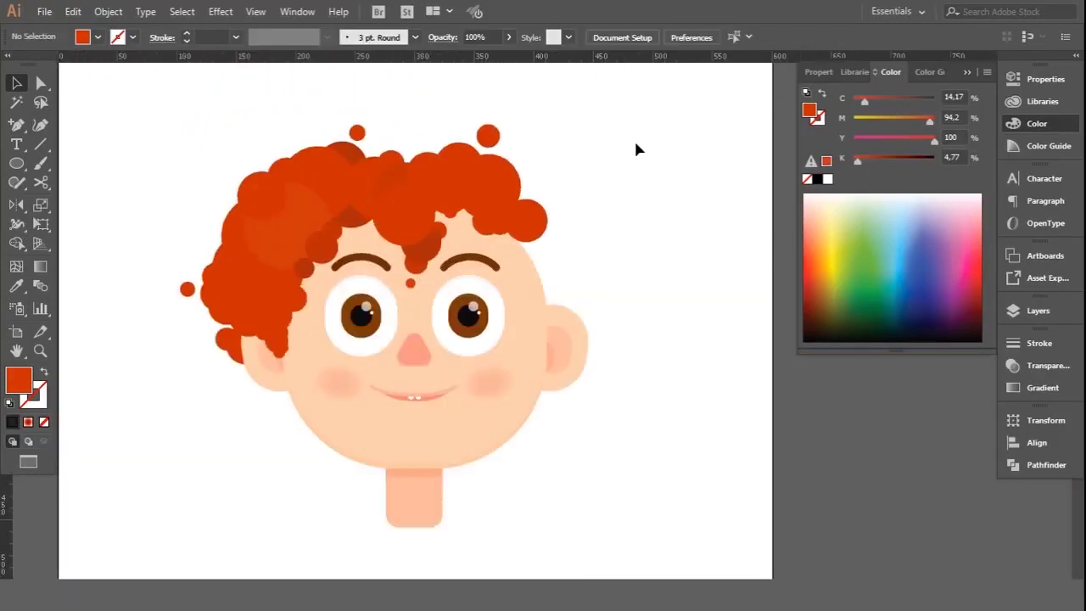
drag(533, 223, 541, 224)
Step: Scale up the hair circle at the top right
mouse_move(548, 242)
mouse_down()
mouse_move(582, 259)
mouse_move(523, 205)
mouse_move(526, 181)
mouse_up()
click(606, 165)
key(ctrl+z)
key(ctrl+z)
drag(585, 275, 598, 277)
Step: Reposition the smaller curls on the right side of the hair
click(667, 116)
drag(521, 222, 499, 198)
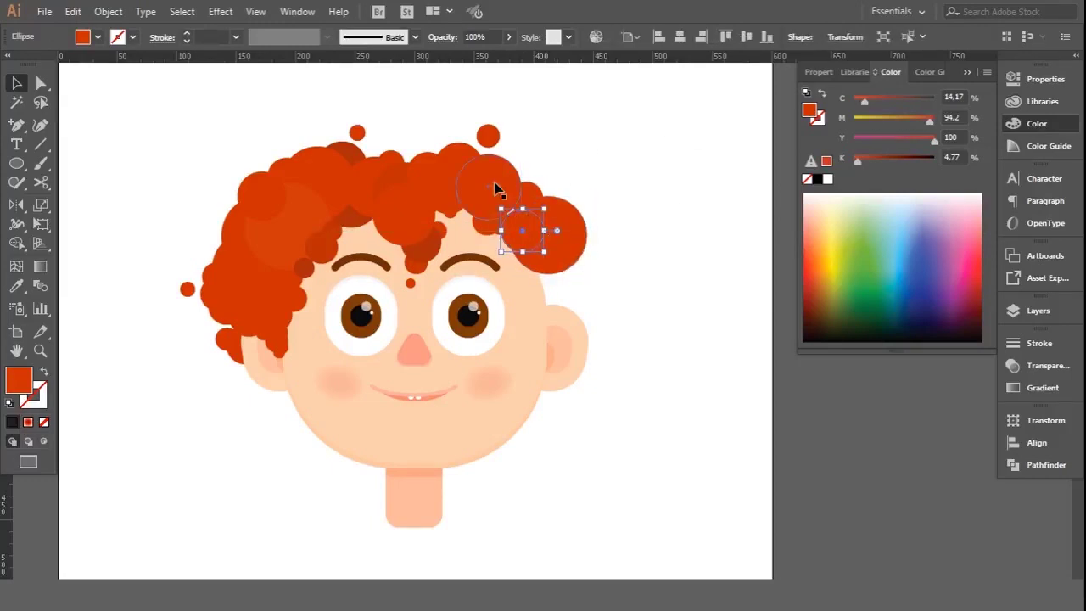
scroll(526, 224, down, 1)
drag(529, 232, 577, 279)
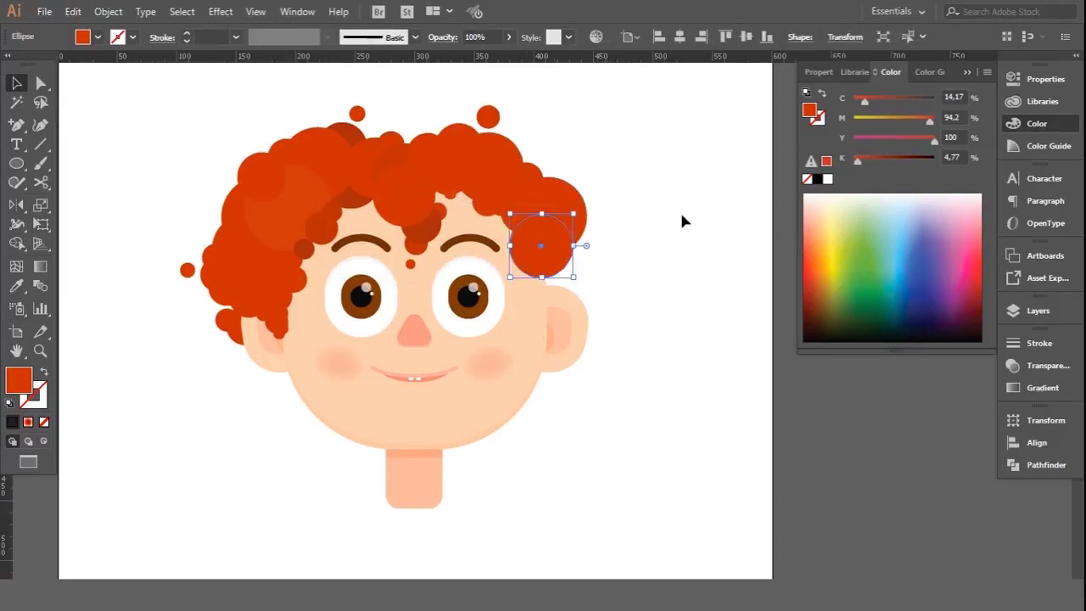
drag(545, 247, 509, 230)
click(632, 142)
Step: Move the small forehead dot left and draw a new curl beside the right hair
click(487, 191)
scroll(303, 225, up, 3)
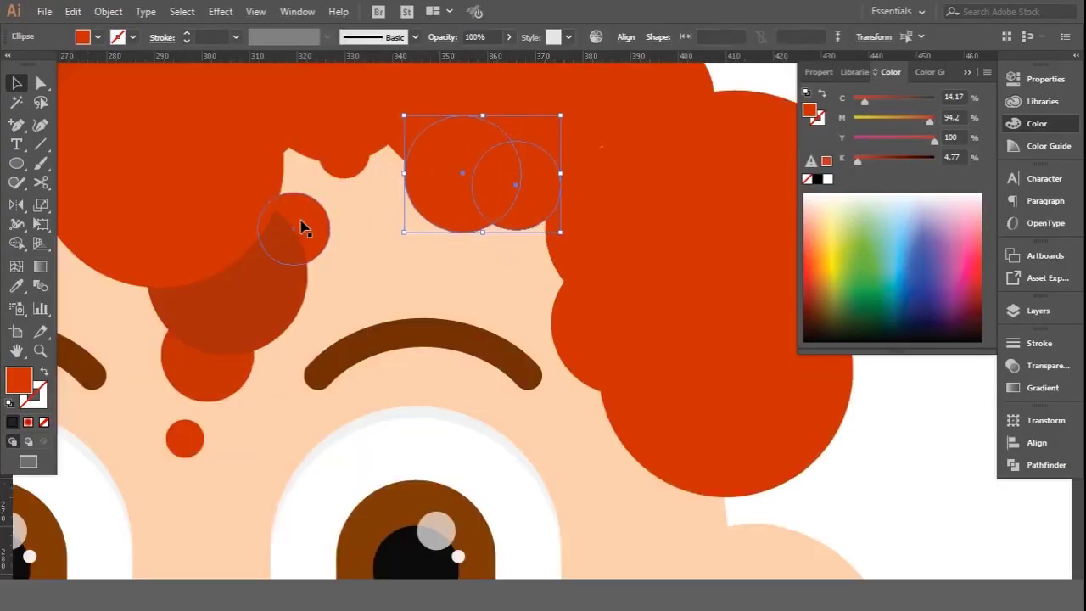
scroll(303, 225, down, 2)
click(689, 114)
scroll(619, 128, down, 2)
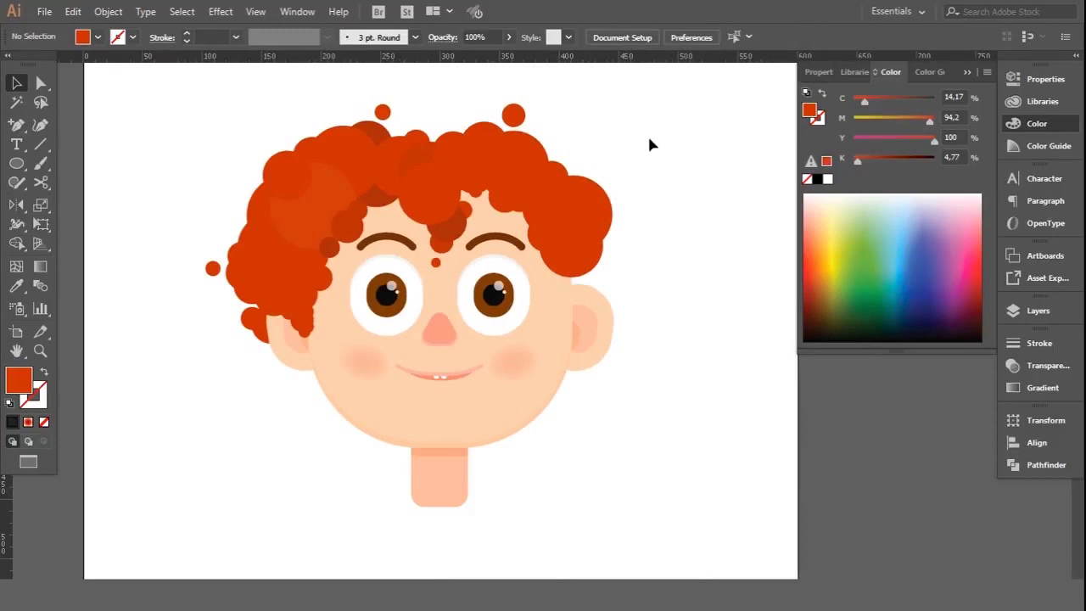
scroll(246, 229, up, 2)
scroll(407, 276, up, 1)
drag(709, 294, 416, 285)
scroll(416, 285, down, 3)
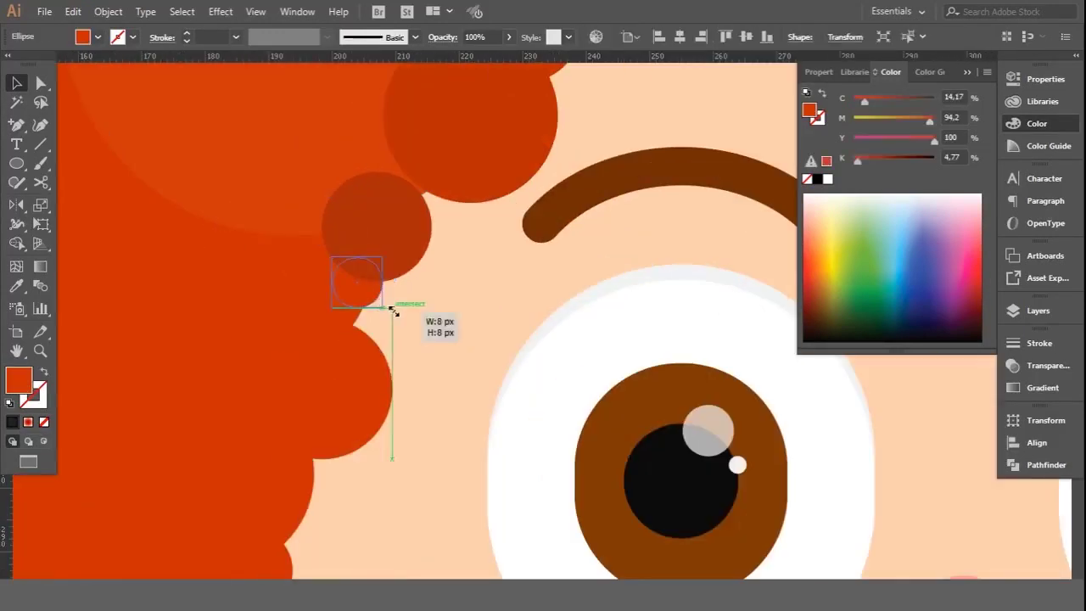
scroll(594, 281, up, 3)
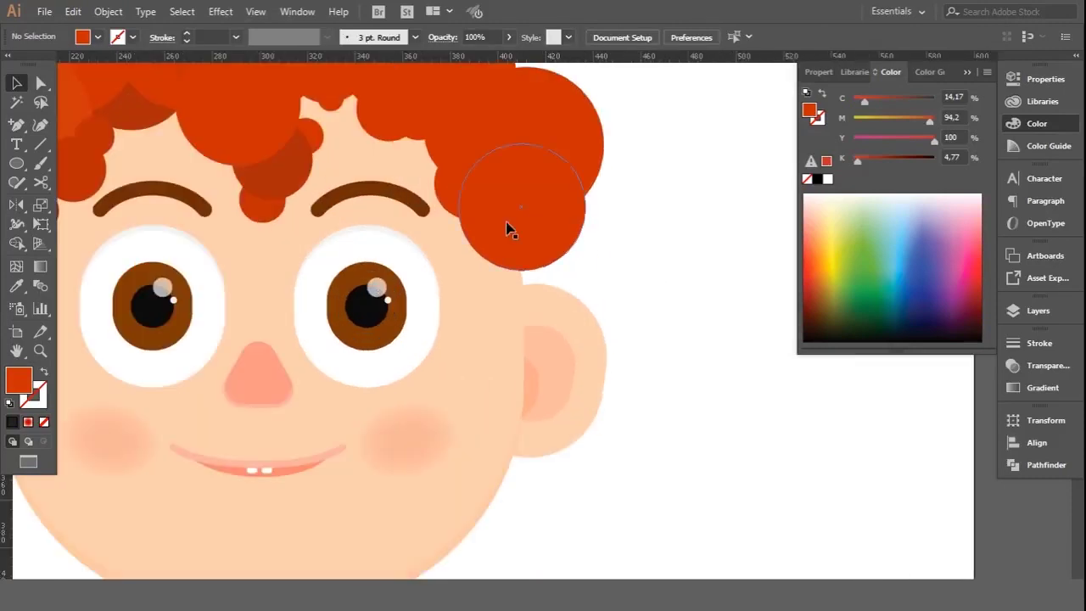
key(l)
mouse_move(448, 217)
mouse_down()
mouse_move(576, 343)
mouse_move(562, 329)
mouse_up()
Step: Draw a small curl circle at the lower left of the hair, then position and resize it
scroll(562, 330, up, 2)
drag(528, 293, 592, 356)
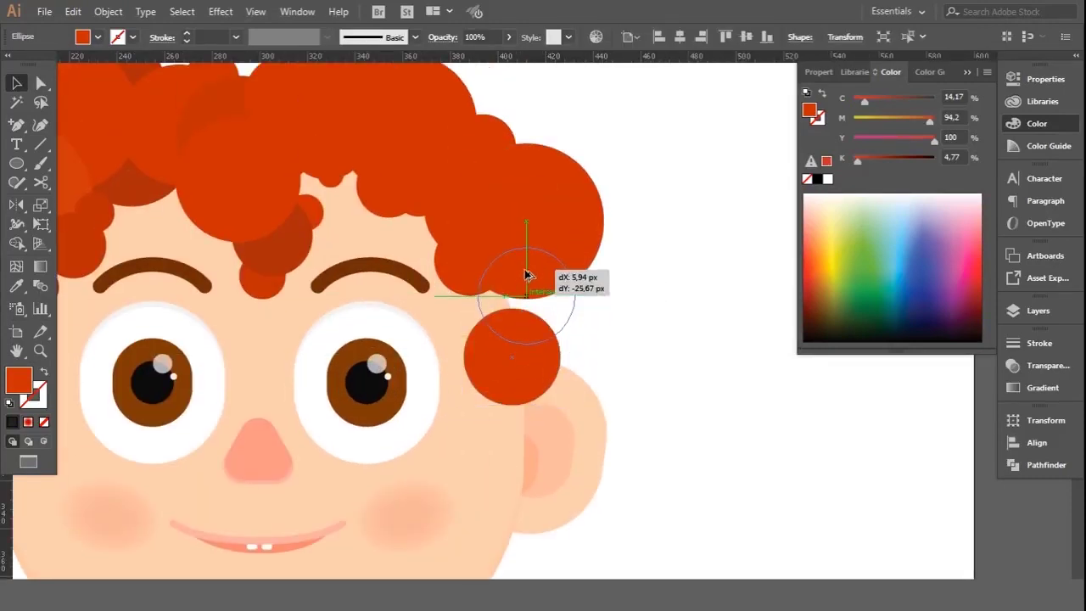
scroll(677, 337, down, 3)
scroll(331, 381, up, 4)
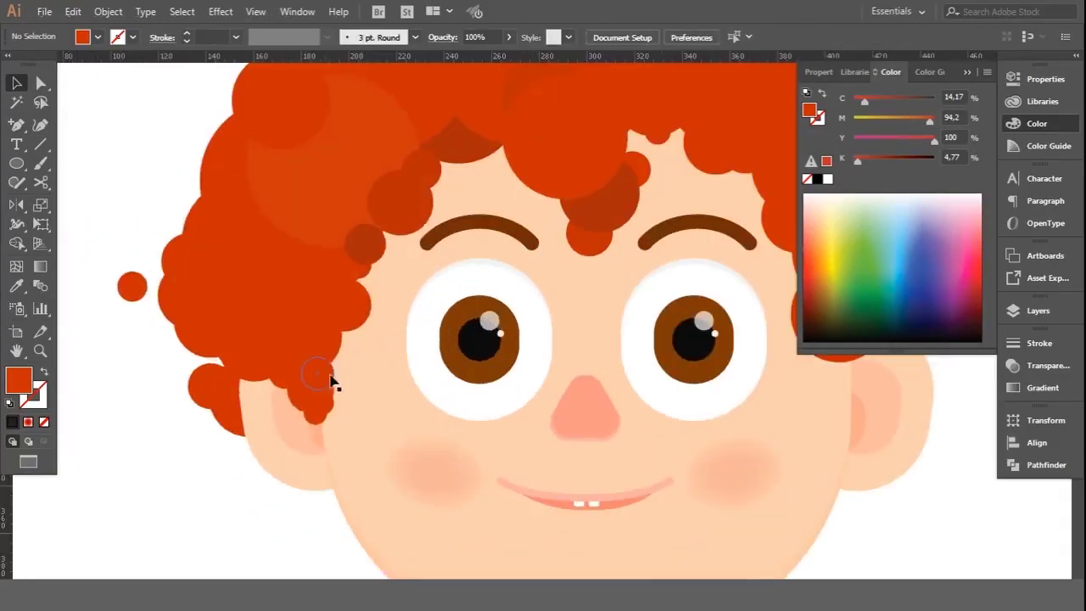
drag(361, 360, 370, 455)
drag(381, 408, 303, 429)
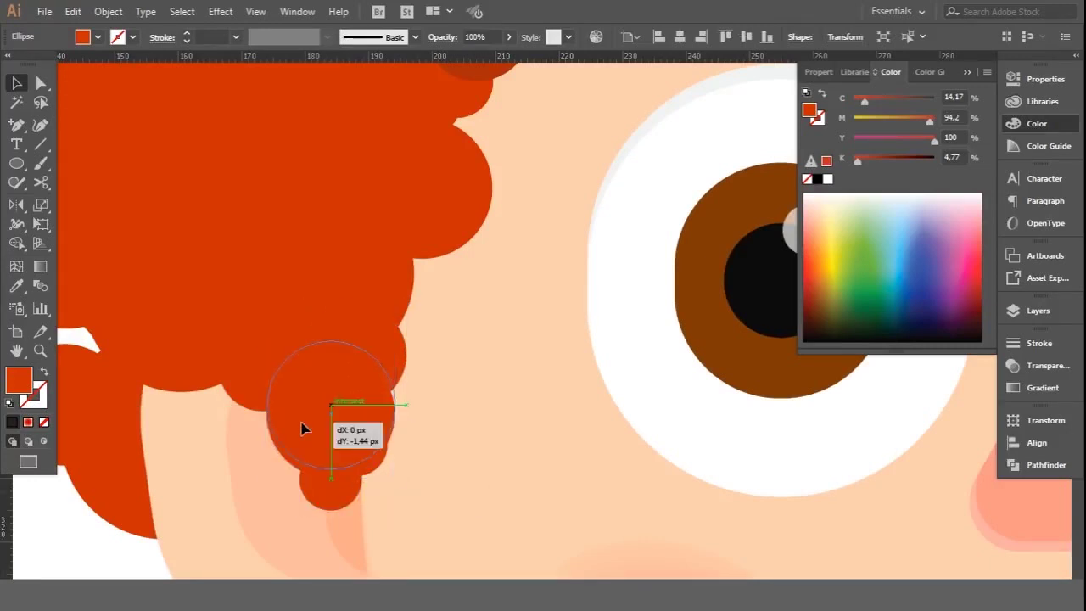
scroll(303, 429, down, 3)
click(206, 412)
scroll(204, 401, up, 2)
scroll(178, 410, up, 2)
click(344, 357)
drag(387, 400, 457, 402)
click(181, 465)
Step: Move the small curls lower so they hang beside the left ear
scroll(280, 425, up, 2)
scroll(458, 402, down, 3)
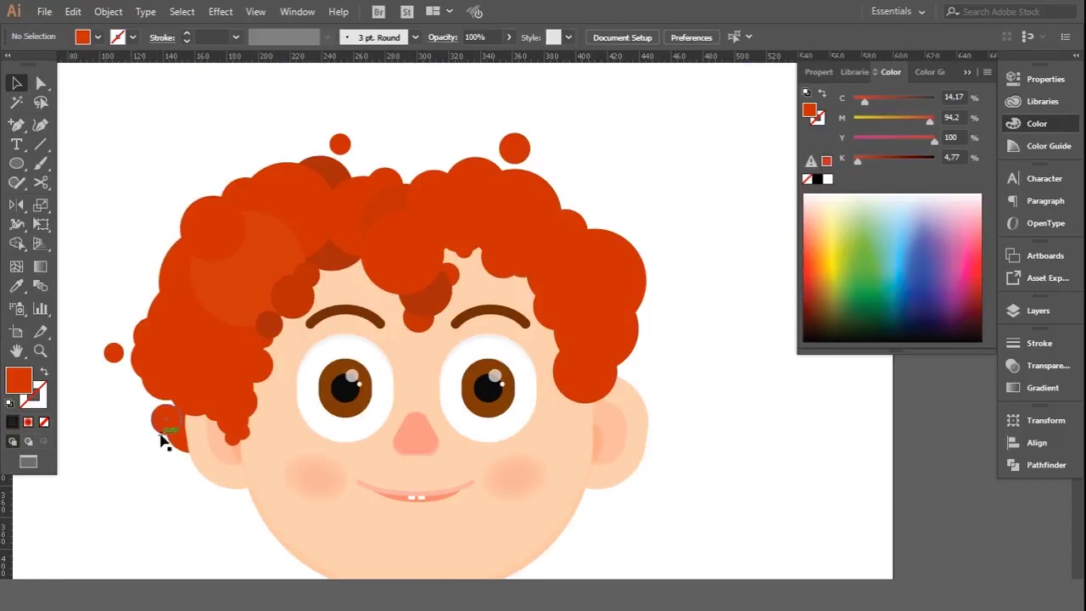
scroll(160, 439, up, 2)
drag(319, 363, 284, 367)
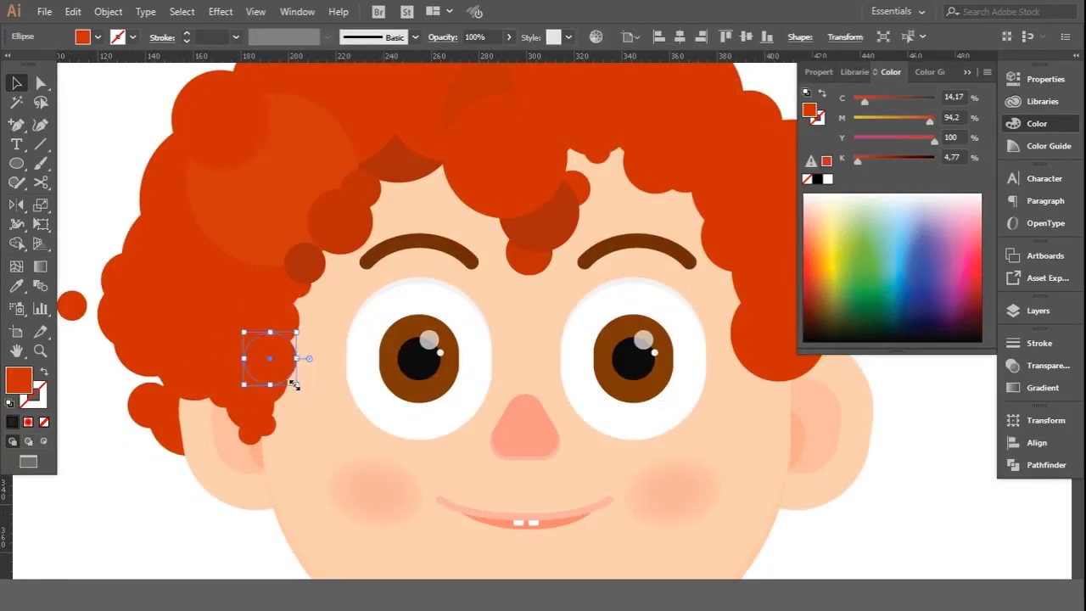
scroll(307, 294, down, 3)
scroll(541, 266, up, 2)
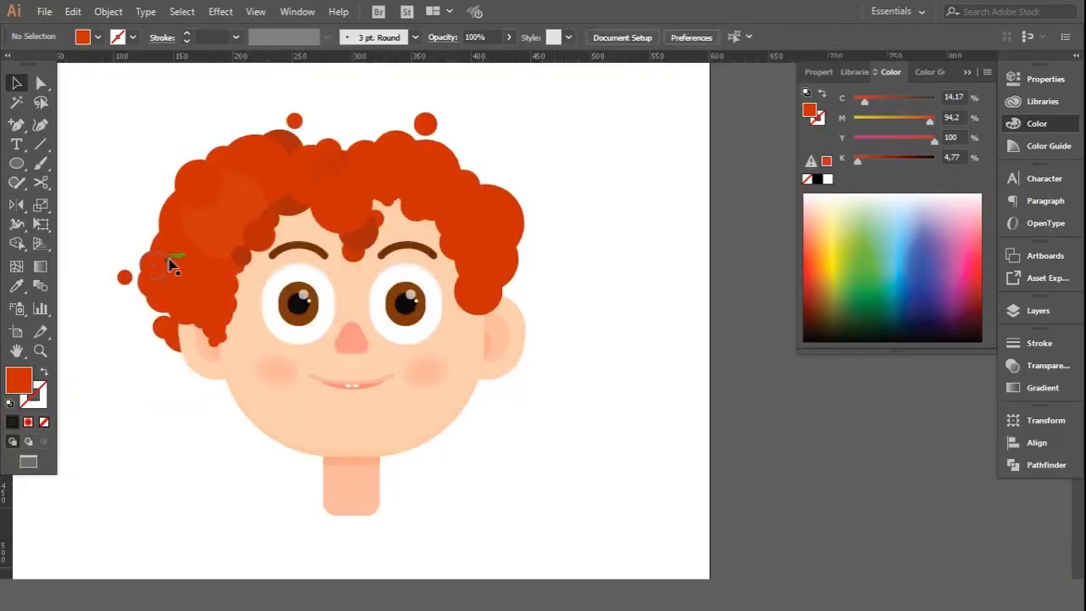
scroll(225, 278, up, 2)
click(243, 284)
click(84, 125)
scroll(84, 125, down, 2)
scroll(291, 260, up, 2)
click(291, 257)
drag(291, 257, 241, 255)
click(274, 327)
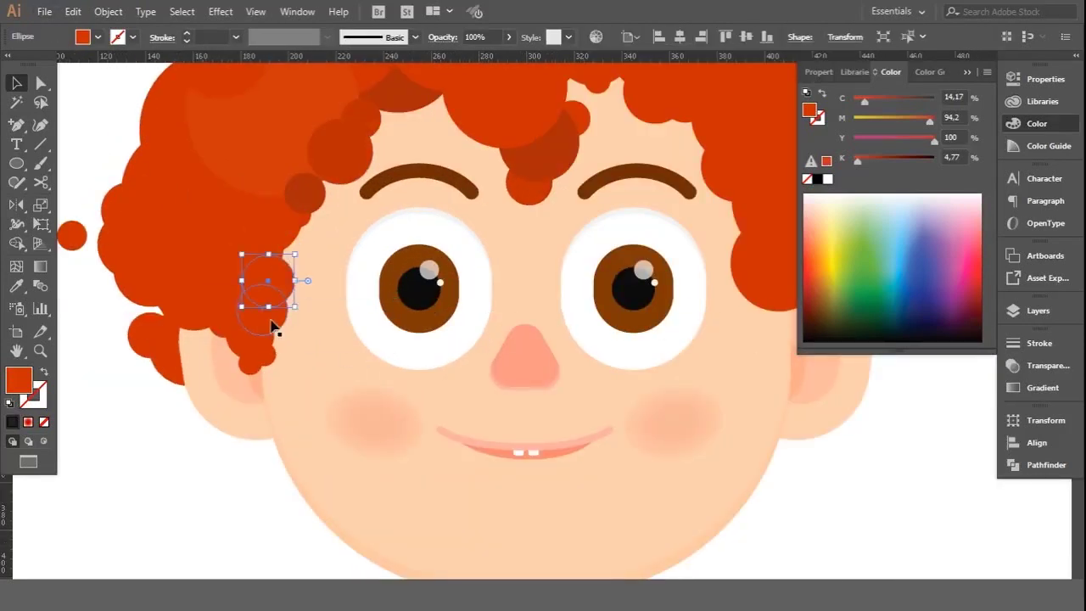
scroll(535, 318, down, 3)
scroll(480, 271, up, 1)
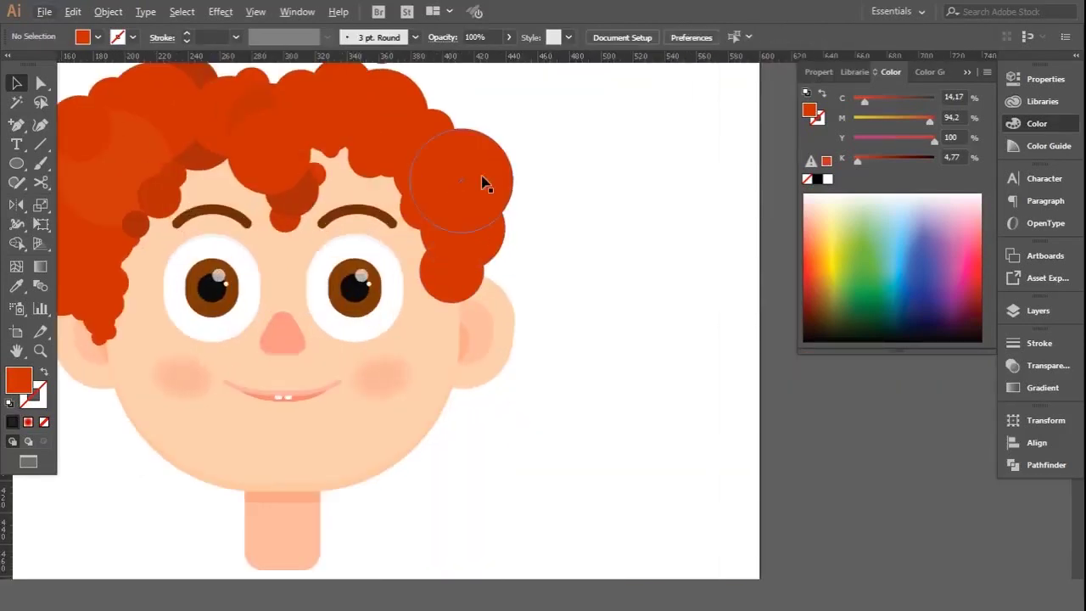
Step: Place a curl beside the right ear, move it lower and shrink it
drag(451, 275, 469, 270)
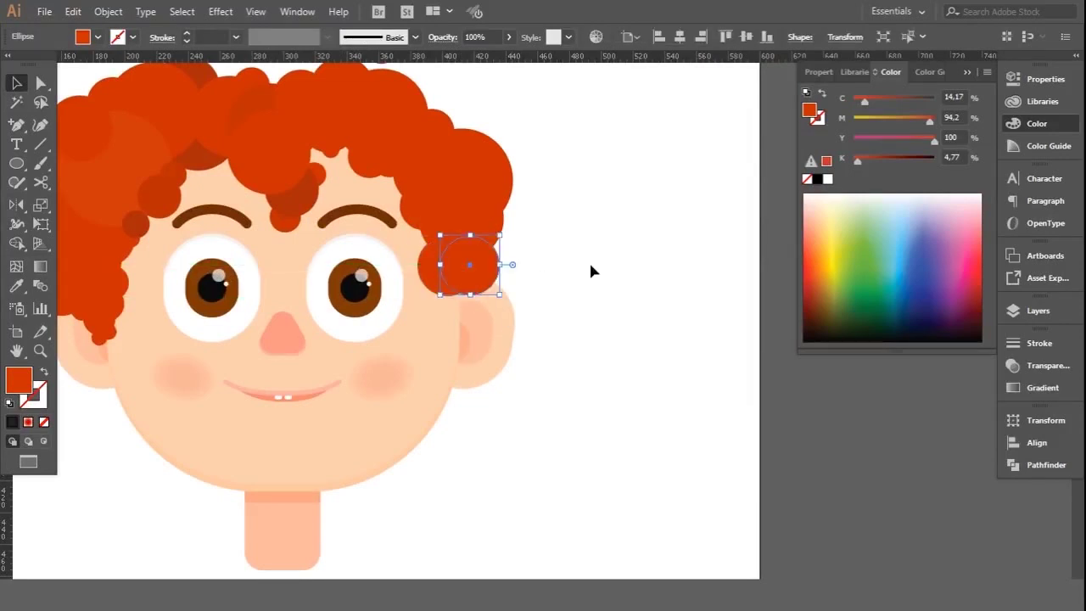
drag(465, 314, 465, 312)
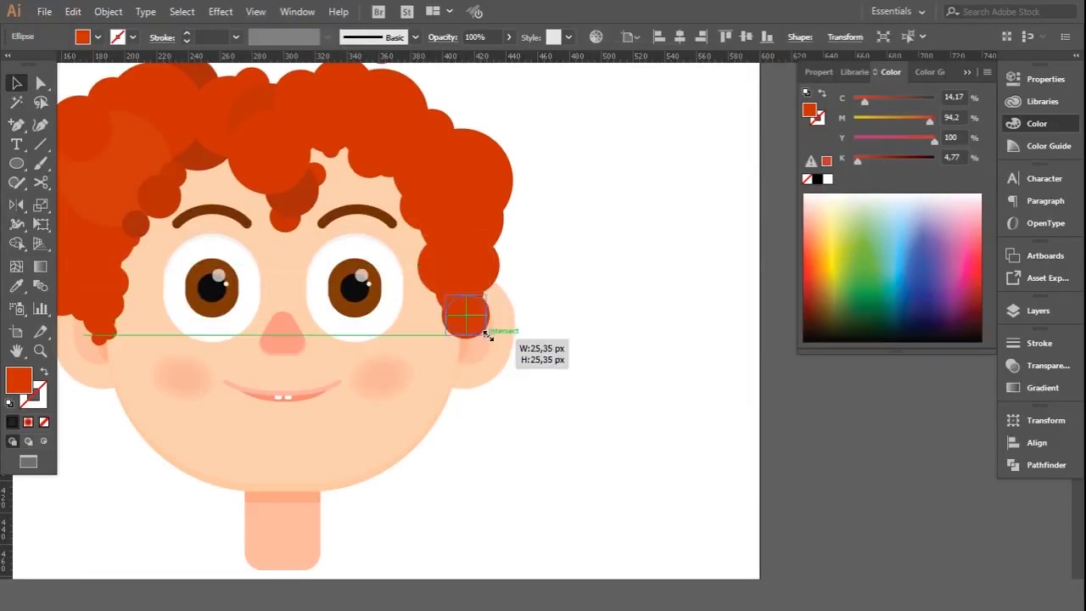
click(516, 297)
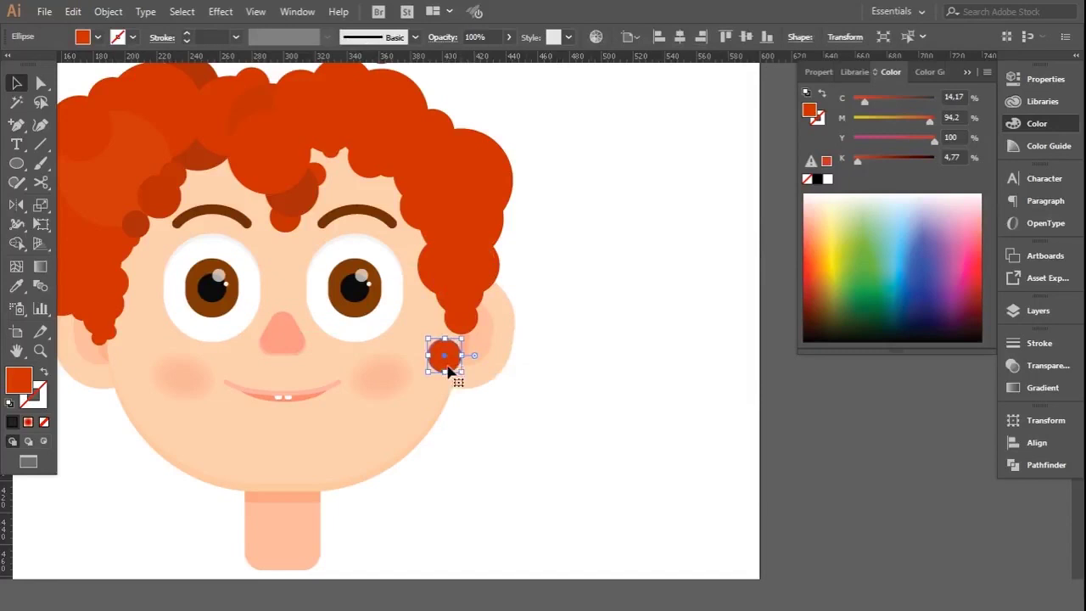
click(666, 221)
scroll(458, 203, down, 2)
scroll(492, 162, down, 2)
scroll(441, 255, up, 5)
click(417, 293)
drag(467, 268, 470, 271)
scroll(339, 280, down, 3)
scroll(196, 280, up, 5)
Step: Select the cluster of curls beside the left ear and adjust its placement
drag(332, 303, 274, 169)
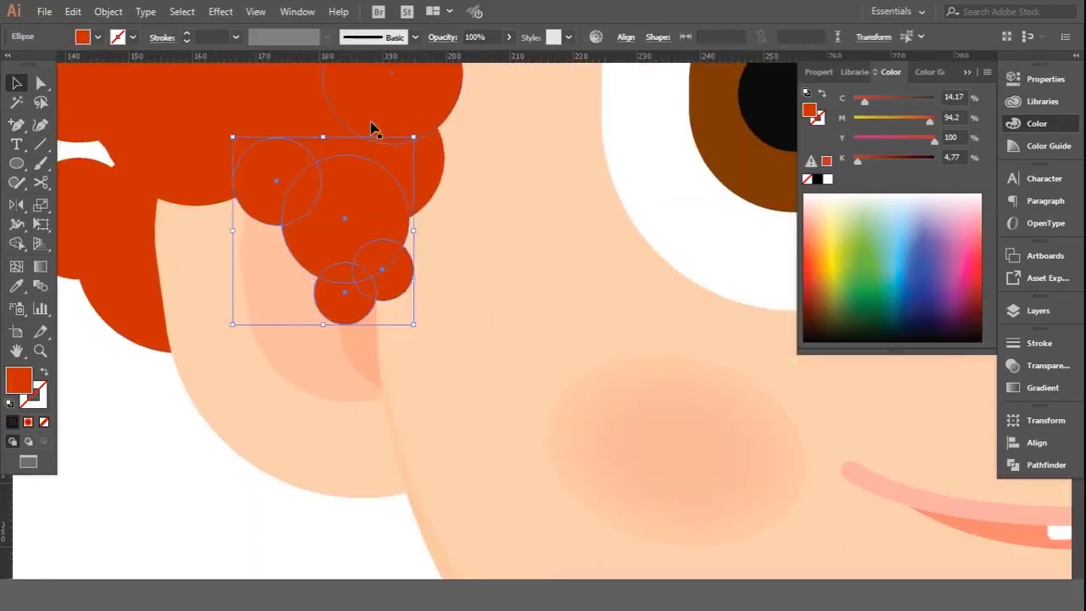
scroll(266, 134, down, 1)
mouse_move(346, 267)
mouse_down()
mouse_move(364, 296)
mouse_move(293, 117)
mouse_up()
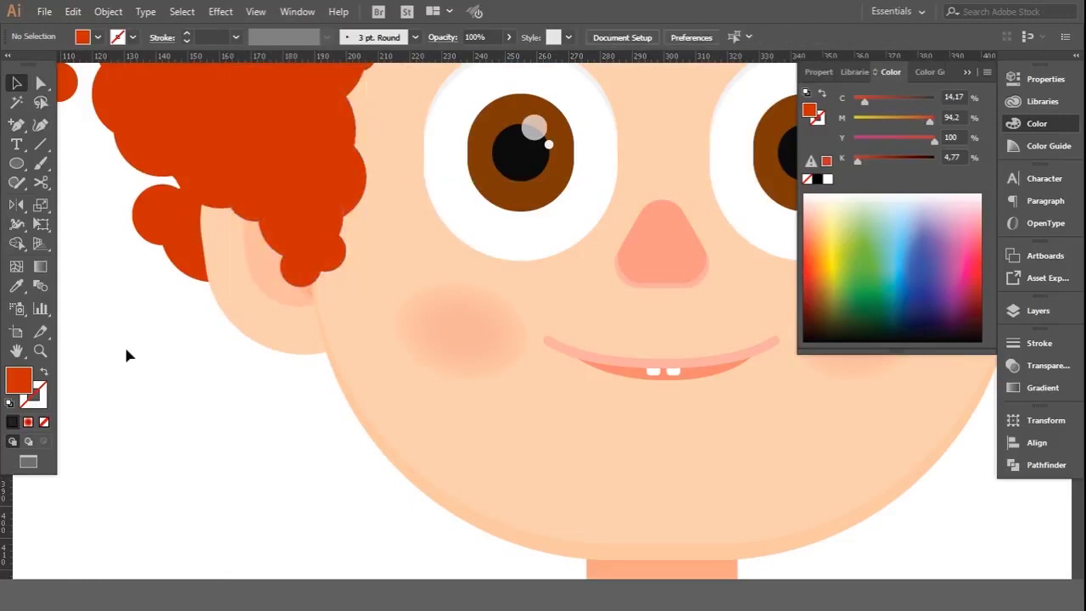
Step: Draw a new orange curl circle on the right side of the hair
click(127, 356)
scroll(550, 214, down, 5)
scroll(492, 356, up, 5)
click(492, 326)
click(591, 213)
scroll(483, 314, down, 5)
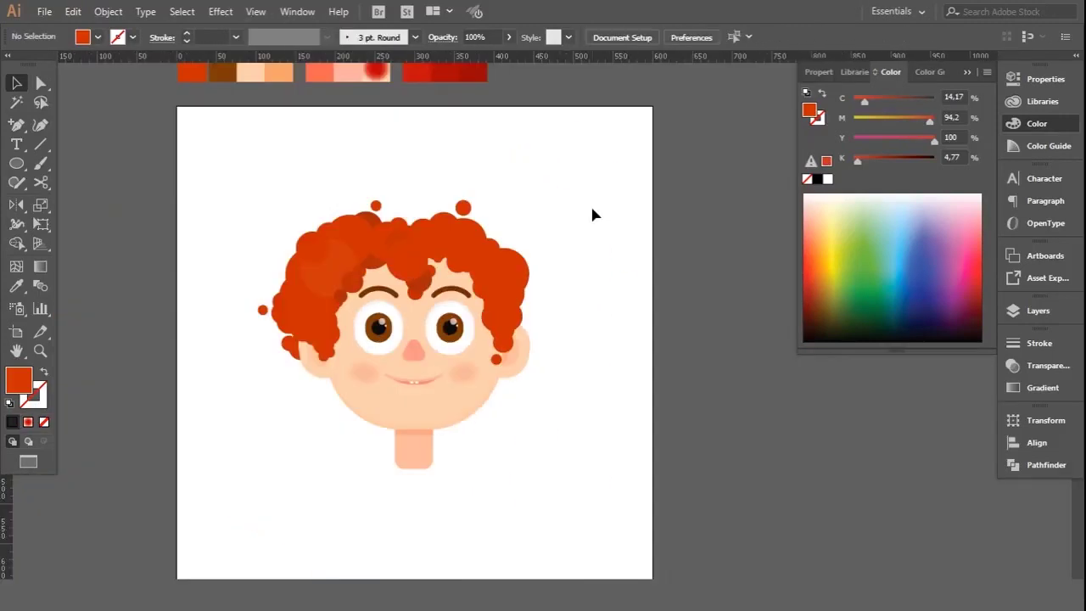
scroll(514, 256, up, 3)
mouse_move(474, 287)
mouse_down()
mouse_move(533, 351)
mouse_move(529, 316)
mouse_up()
right_click(481, 234)
click(619, 211)
scroll(619, 210, down, 3)
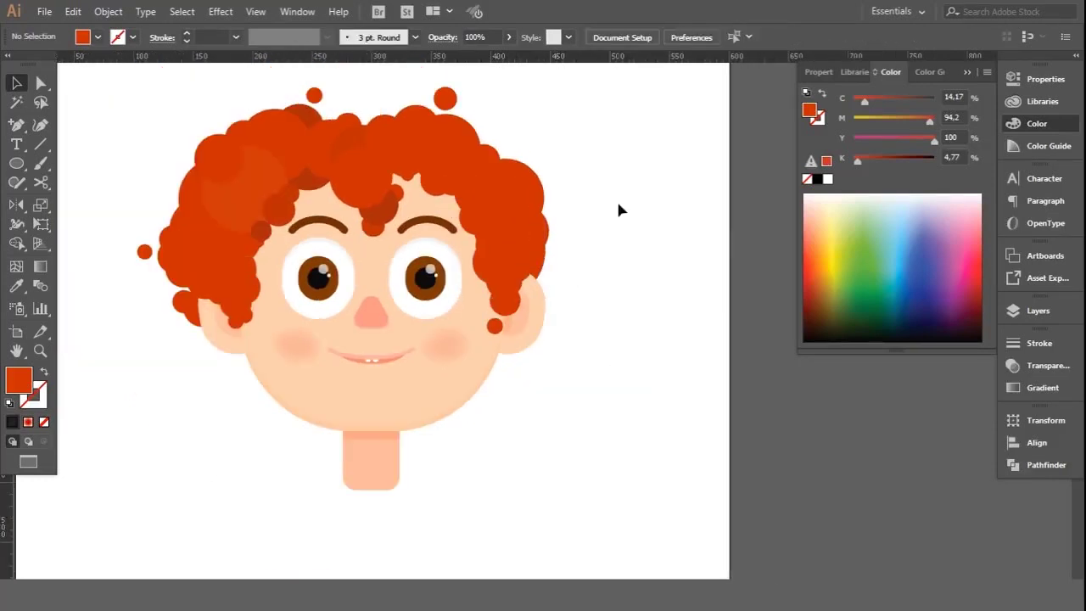
Step: Draw a second curl on the right hair, then select the curl group above the left eyebrow
drag(516, 200, 556, 254)
scroll(161, 160, up, 2)
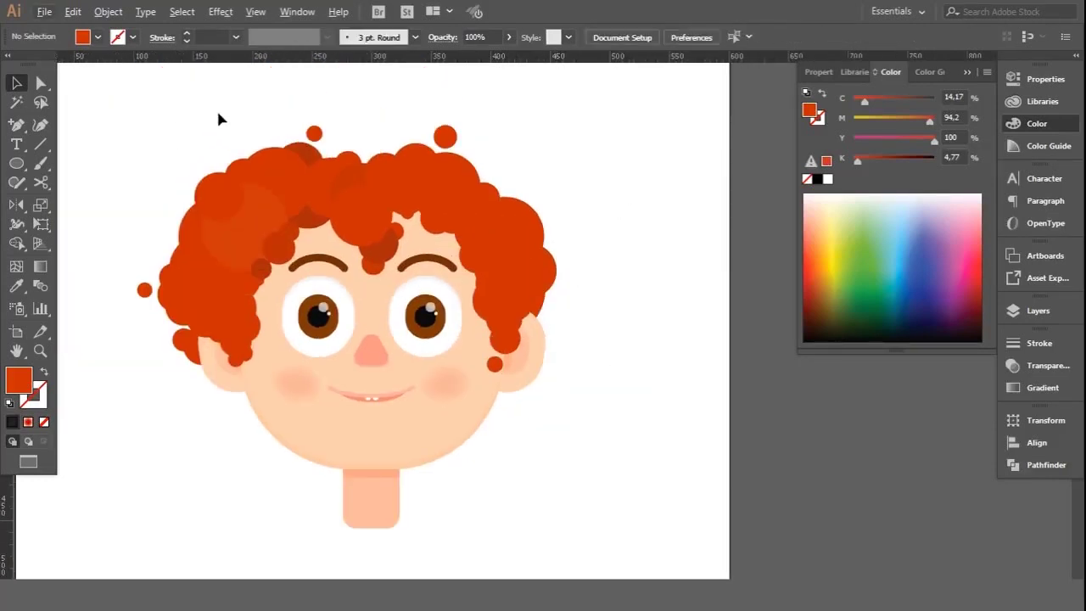
scroll(386, 183, up, 2)
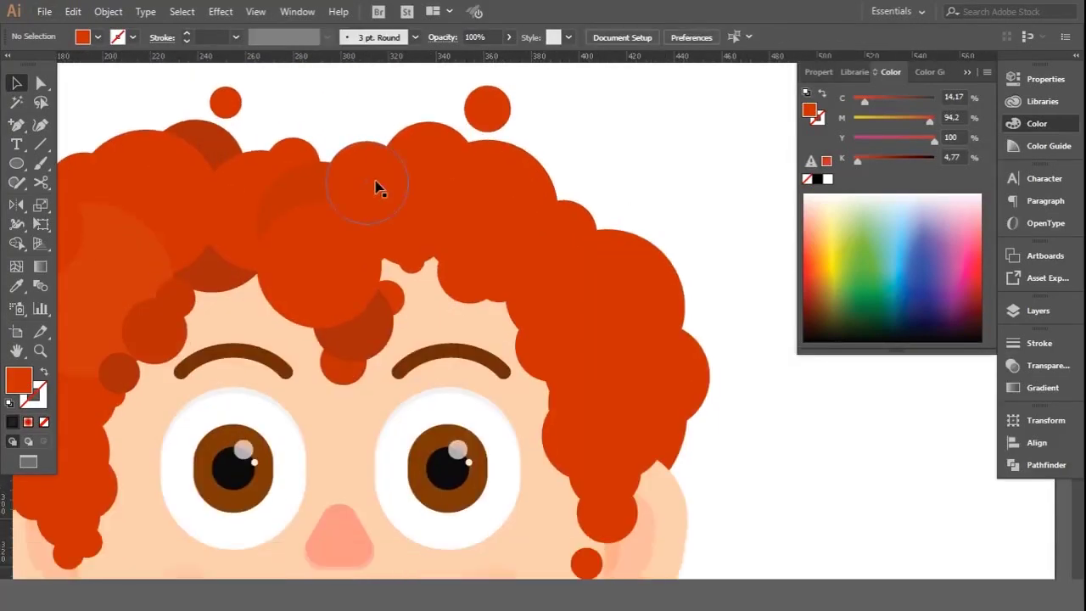
scroll(259, 340, up, 1)
click(368, 373)
scroll(470, 329, up, 1)
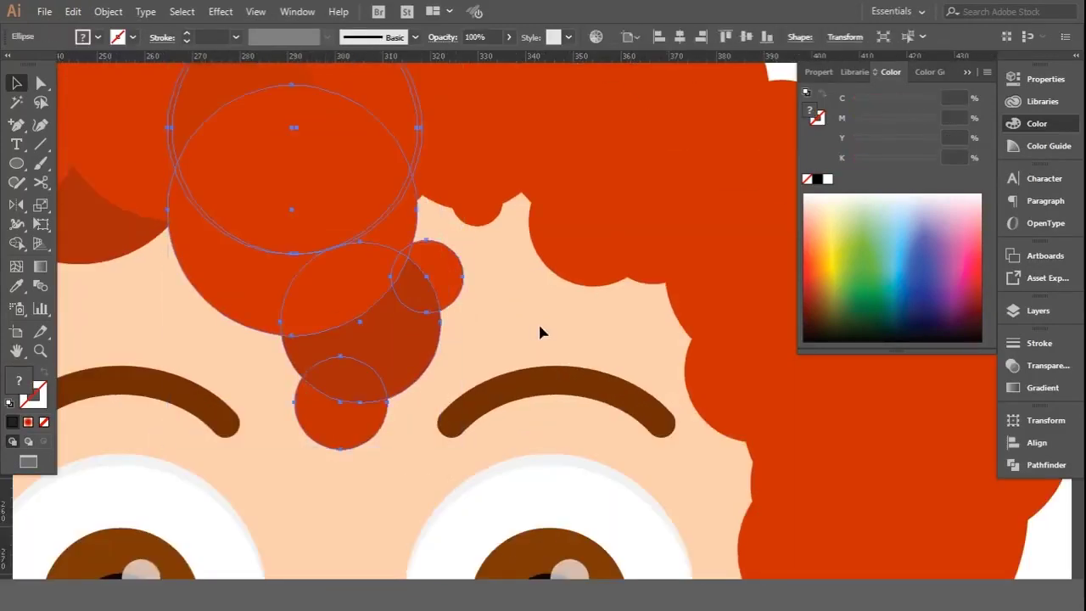
Step: Inside the curl group, fill one circle black at 28% opacity to make a shading circle
scroll(538, 322, down, 2)
click(336, 127)
scroll(356, 153, up, 1)
double_click(373, 177)
click(509, 37)
click(464, 56)
double_click(679, 129)
scroll(509, 170, down, 2)
scroll(388, 213, down, 1)
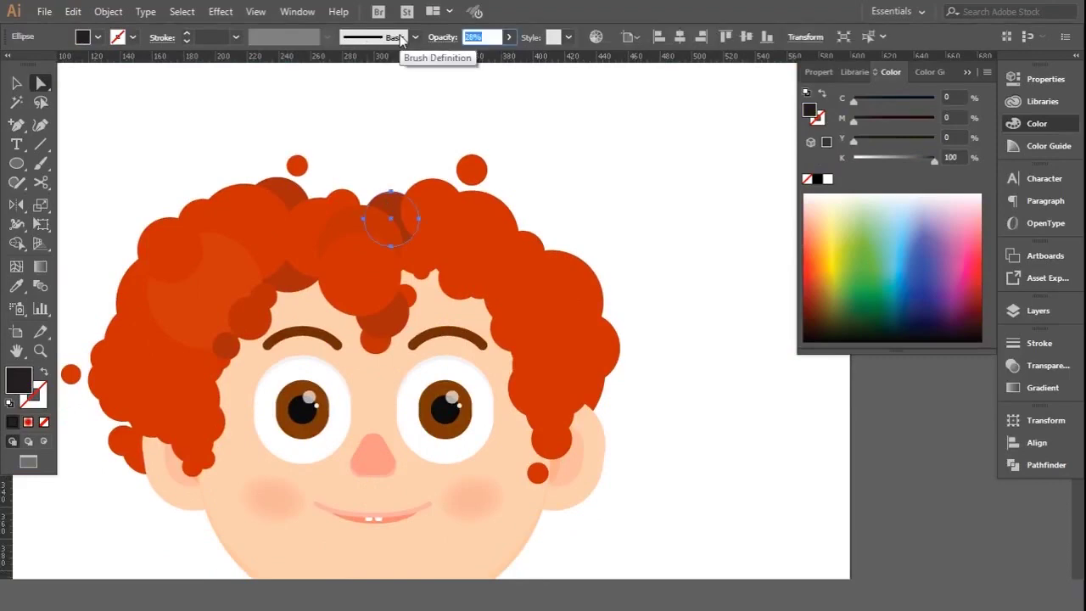
scroll(444, 135, down, 2)
click(384, 128)
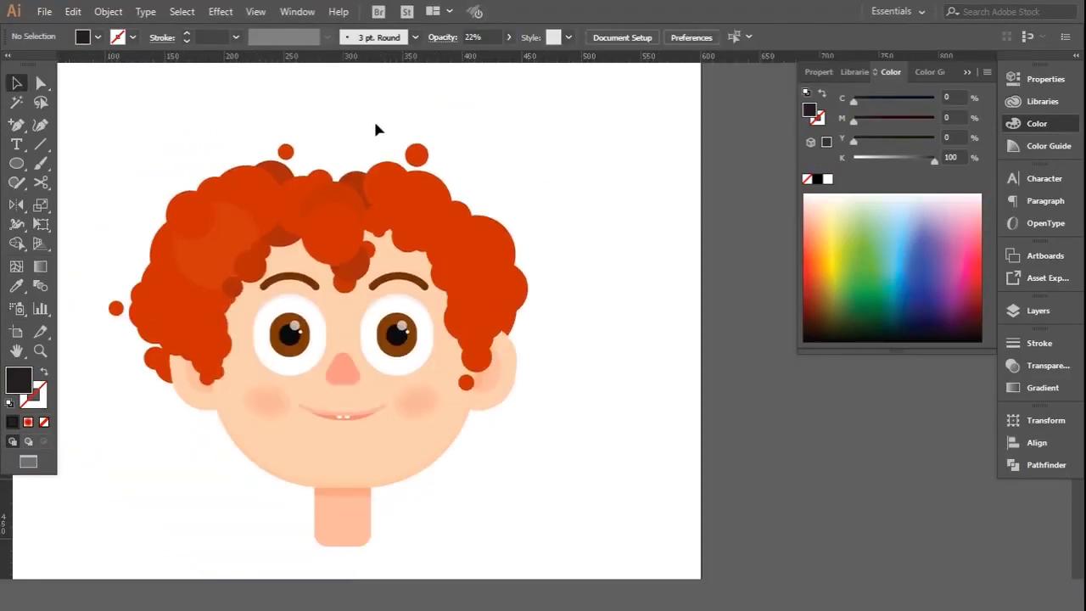
scroll(373, 170, up, 2)
scroll(510, 212, down, 3)
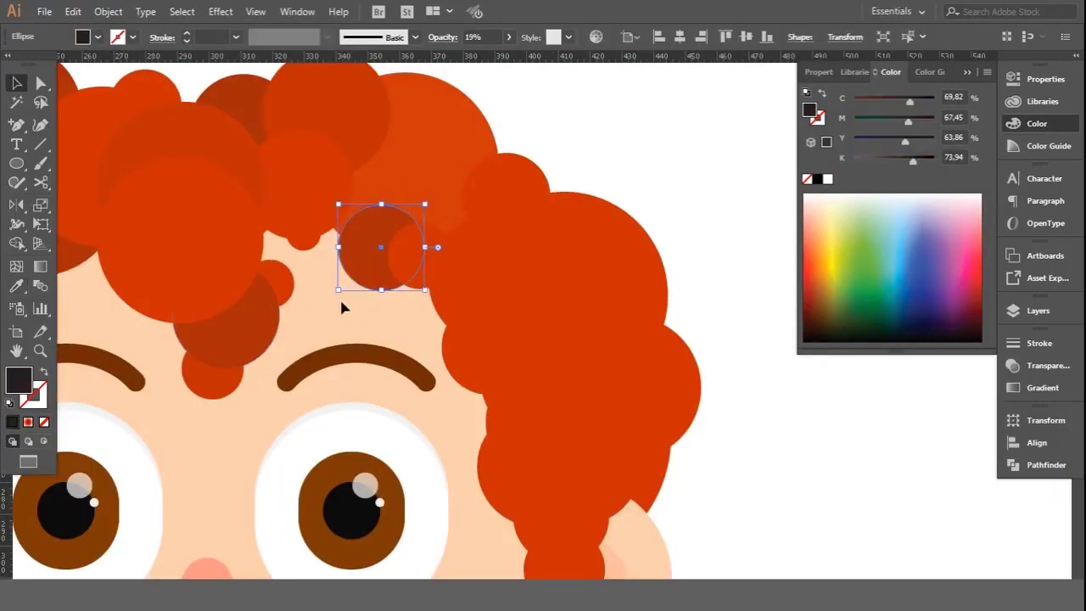
Step: Bring the shading circle to the front and position it over the hair
right_click(367, 263)
click(577, 498)
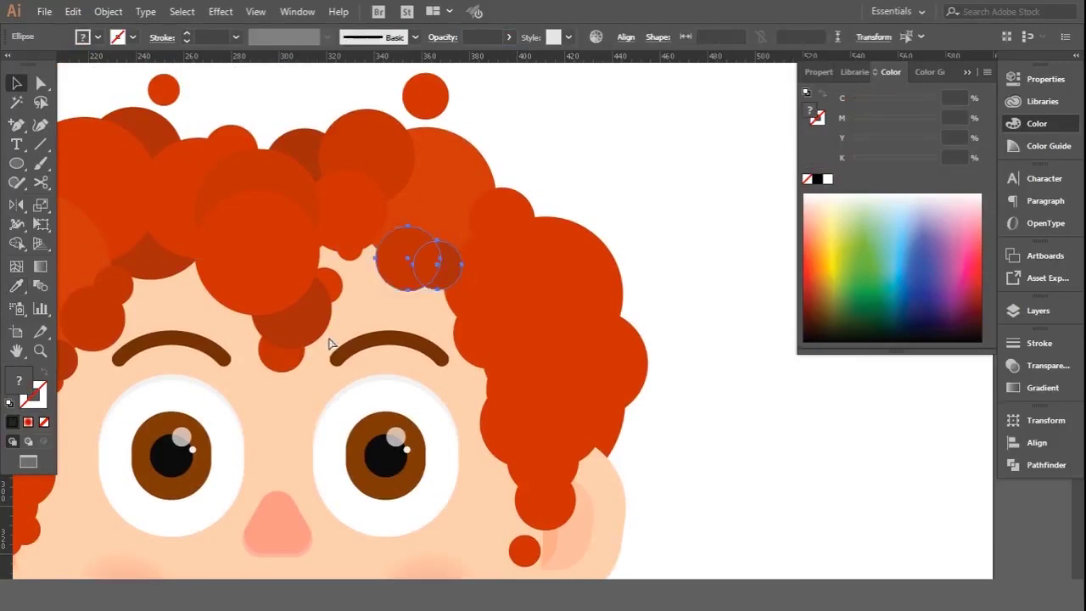
click(553, 138)
drag(433, 308, 429, 303)
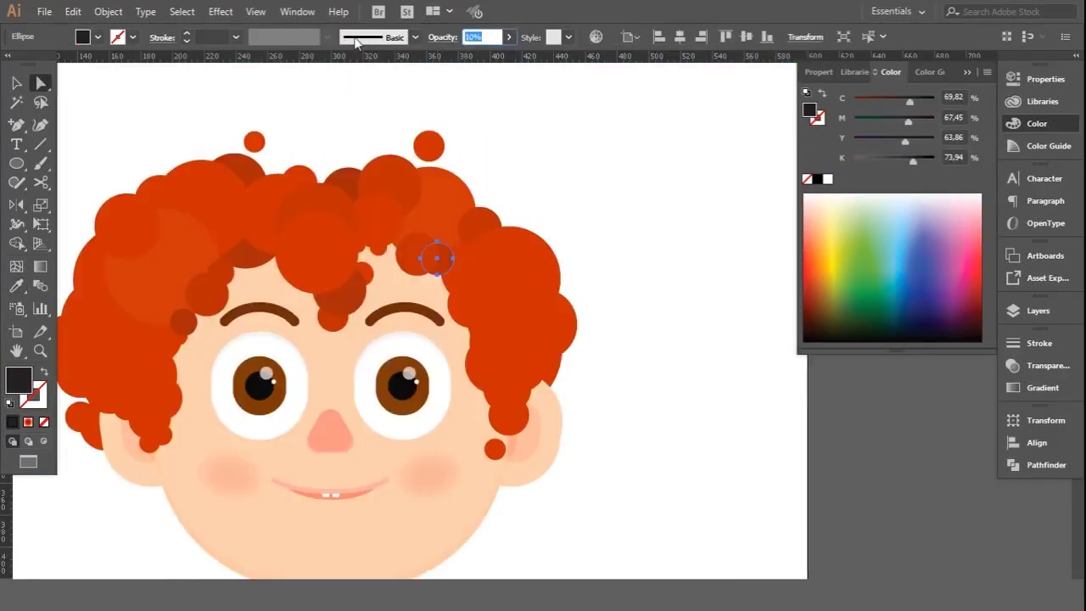
click(567, 161)
Step: Reposition a curl on the right side of the hair with the Selection tool
key(v)
scroll(514, 212, up, 2)
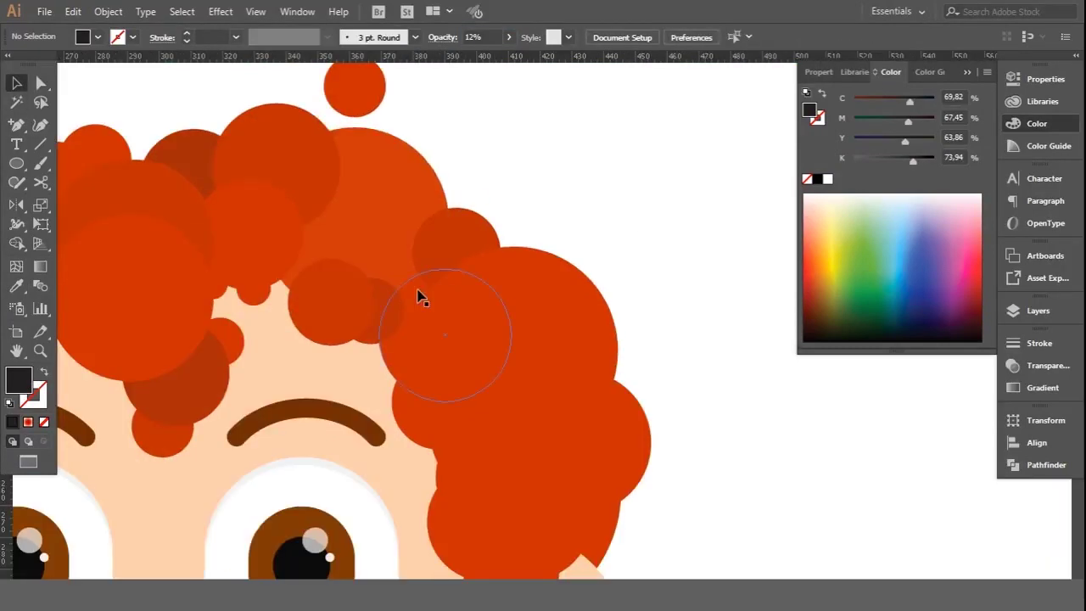
right_click(421, 297)
scroll(532, 187, down, 2)
drag(521, 258, 529, 270)
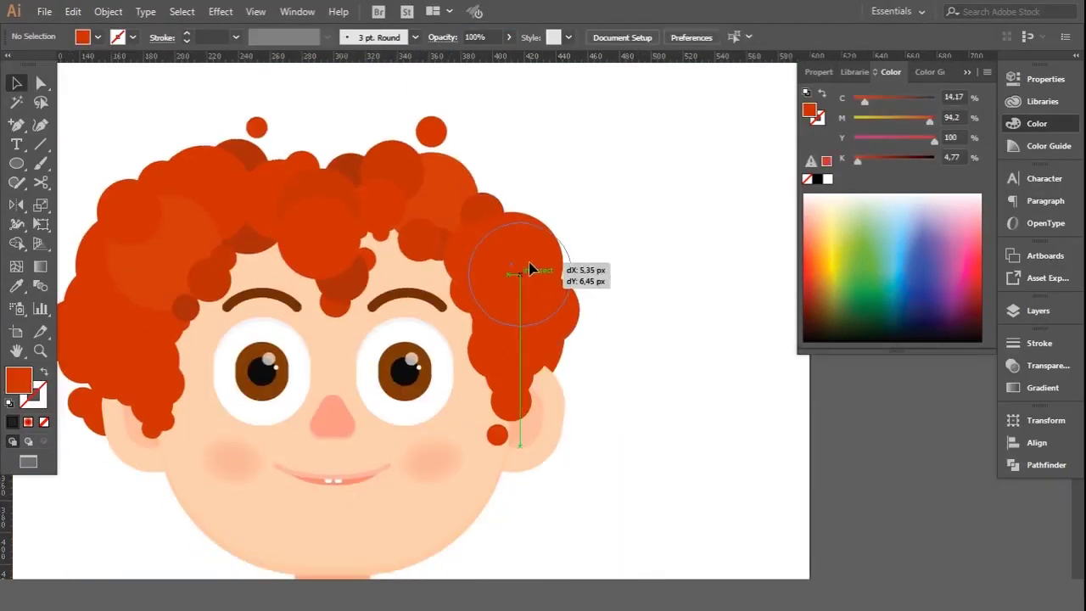
Step: Move a small hair circle onto the edge of the left cheek
scroll(446, 179, down, 1)
scroll(574, 189, up, 2)
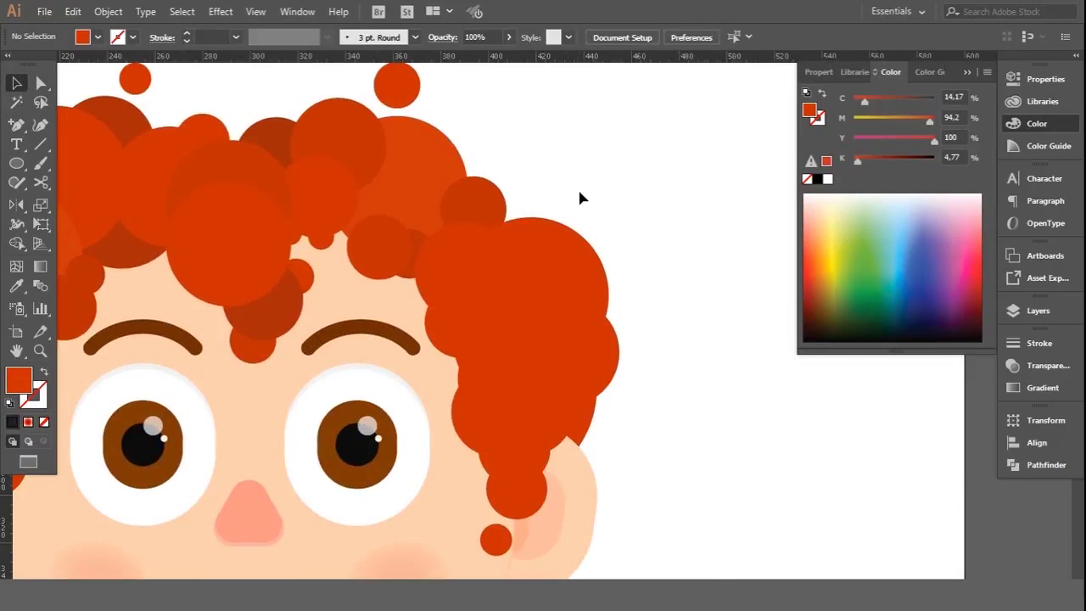
scroll(698, 264, down, 1)
scroll(138, 340, down, 1)
mouse_move(128, 333)
mouse_down()
mouse_move(212, 399)
mouse_move(218, 382)
mouse_move(339, 414)
mouse_move(267, 381)
mouse_up()
scroll(218, 381, up, 2)
scroll(213, 468, down, 2)
scroll(323, 398, up, 3)
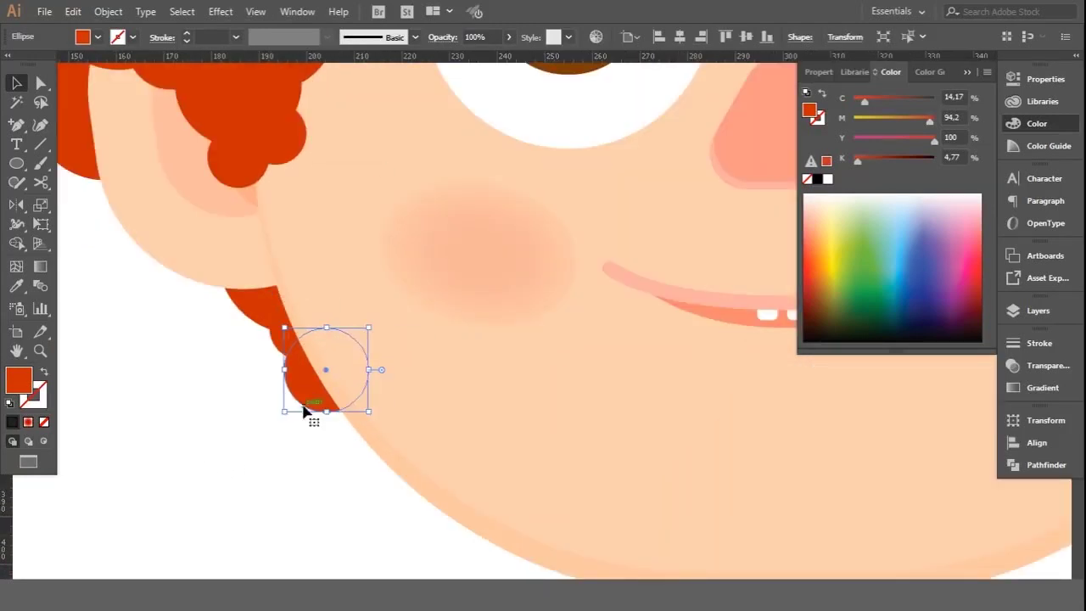
scroll(267, 412, down, 2)
drag(331, 374, 281, 368)
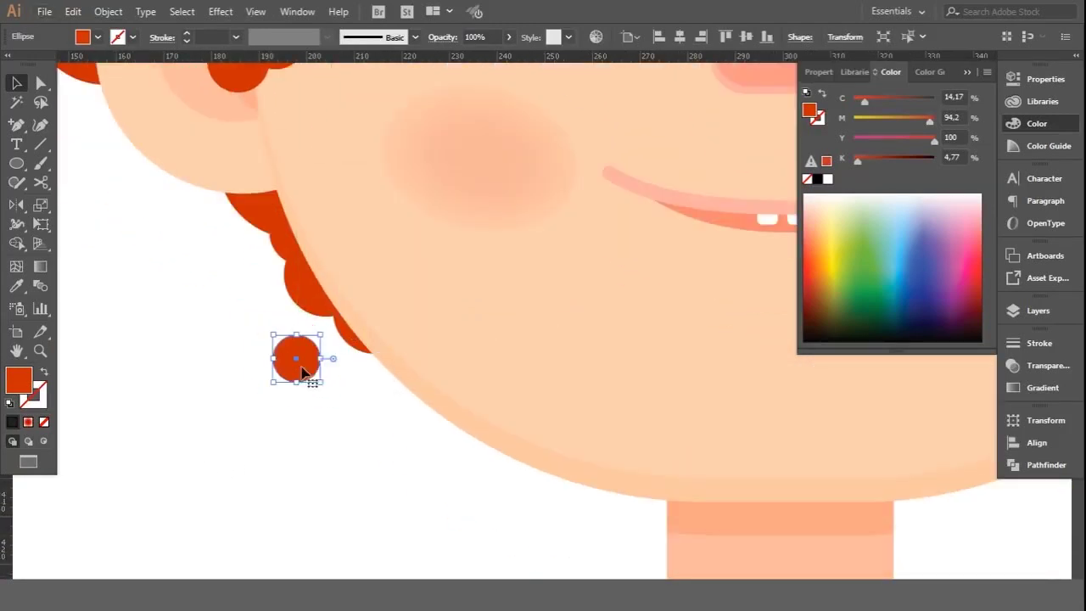
click(614, 478)
key(ctrl+0)
scroll(356, 381, up, 3)
scroll(351, 370, up, 2)
Step: Place another curl on the cheek edge, shrink it, and move it lower along the jaw
mouse_move(351, 370)
mouse_down()
mouse_move(324, 381)
mouse_move(332, 376)
mouse_up()
drag(392, 395, 369, 377)
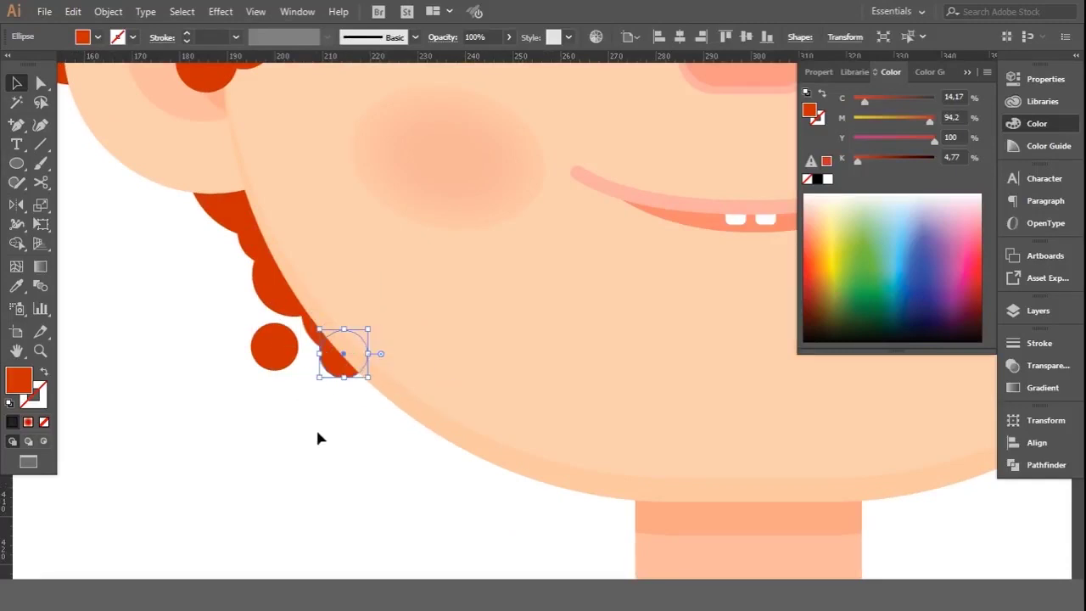
scroll(356, 448, up, 1)
scroll(365, 399, up, 1)
mouse_move(373, 351)
mouse_down()
mouse_move(433, 383)
mouse_move(461, 340)
mouse_up()
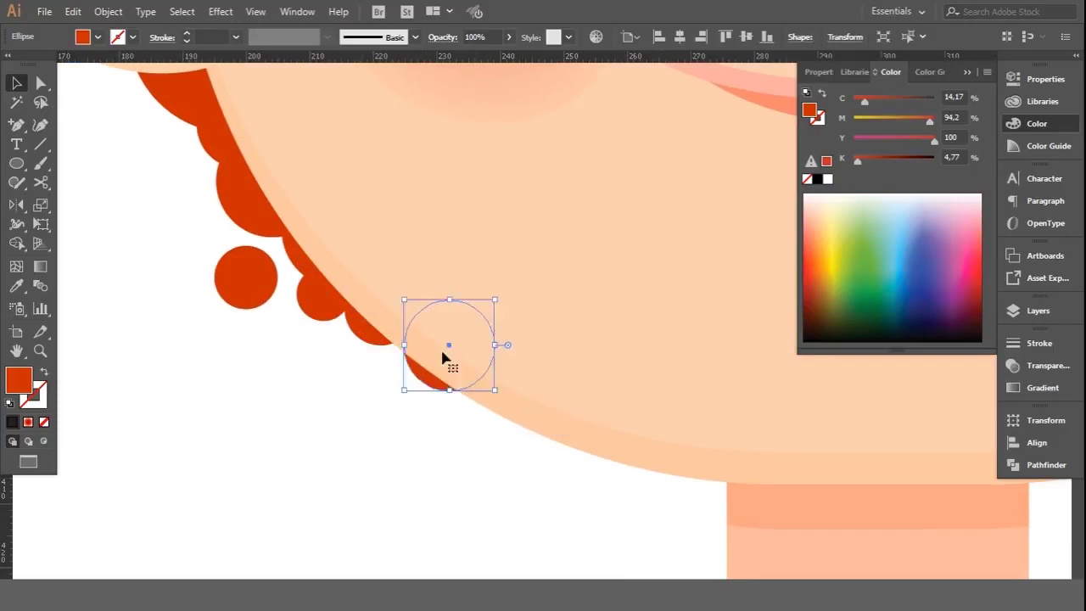
scroll(291, 432, down, 3)
click(291, 432)
scroll(402, 340, up, 1)
drag(415, 379, 420, 374)
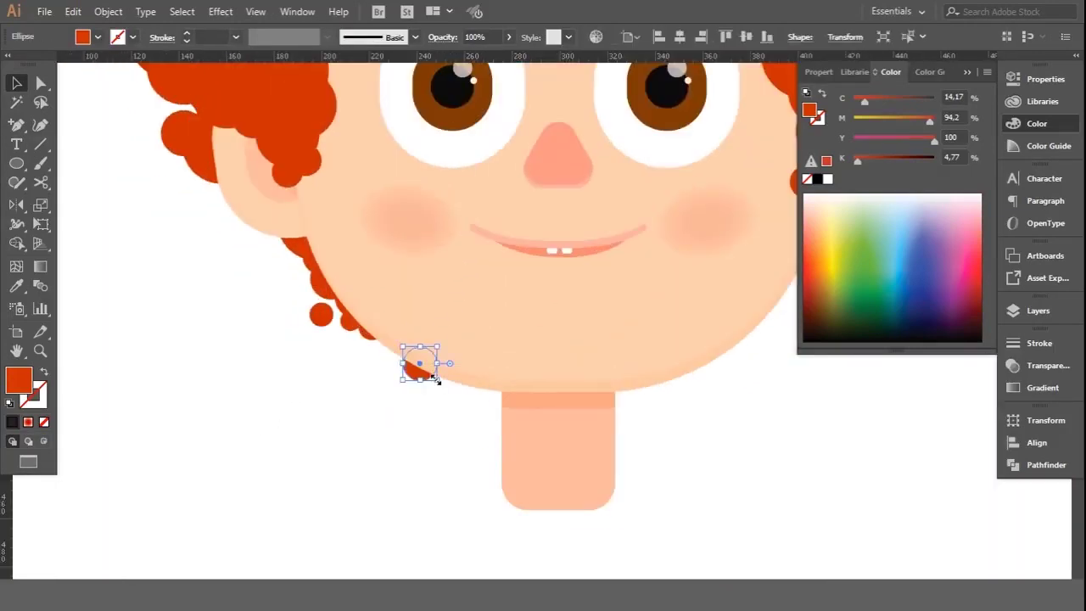
scroll(340, 364, down, 1)
click(340, 364)
Step: Place one more curl along the left cheek
mouse_move(336, 322)
mouse_down()
mouse_move(405, 325)
mouse_move(392, 382)
mouse_up()
scroll(371, 452, down, 2)
click(371, 451)
scroll(340, 356, up, 1)
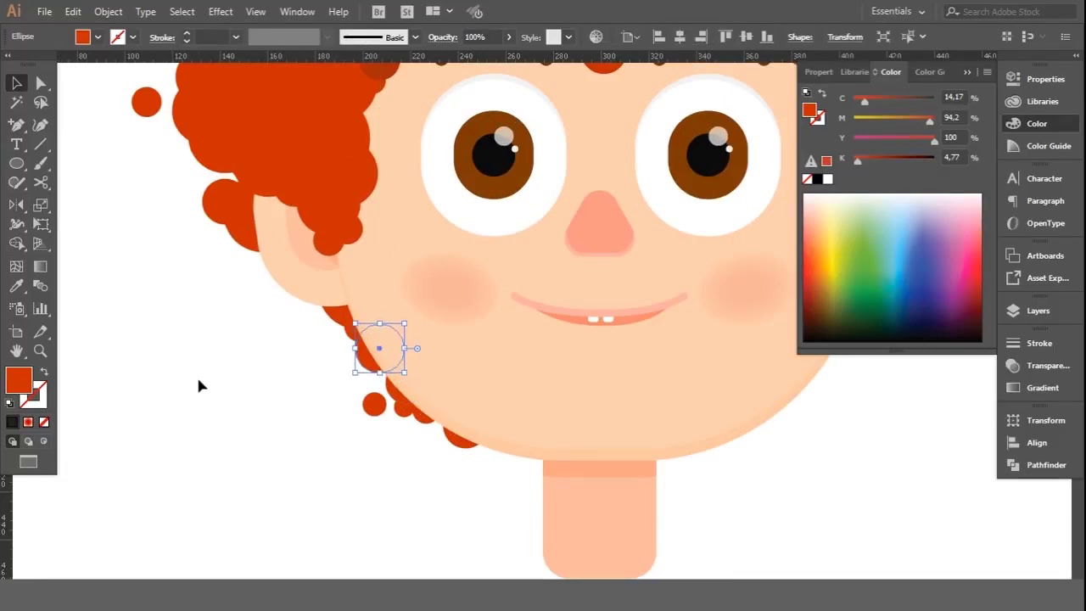
click(199, 382)
scroll(198, 382, down, 2)
scroll(647, 439, up, 2)
Step: Copy small curls down to the chin beside the neck and select them all
drag(278, 413, 382, 459)
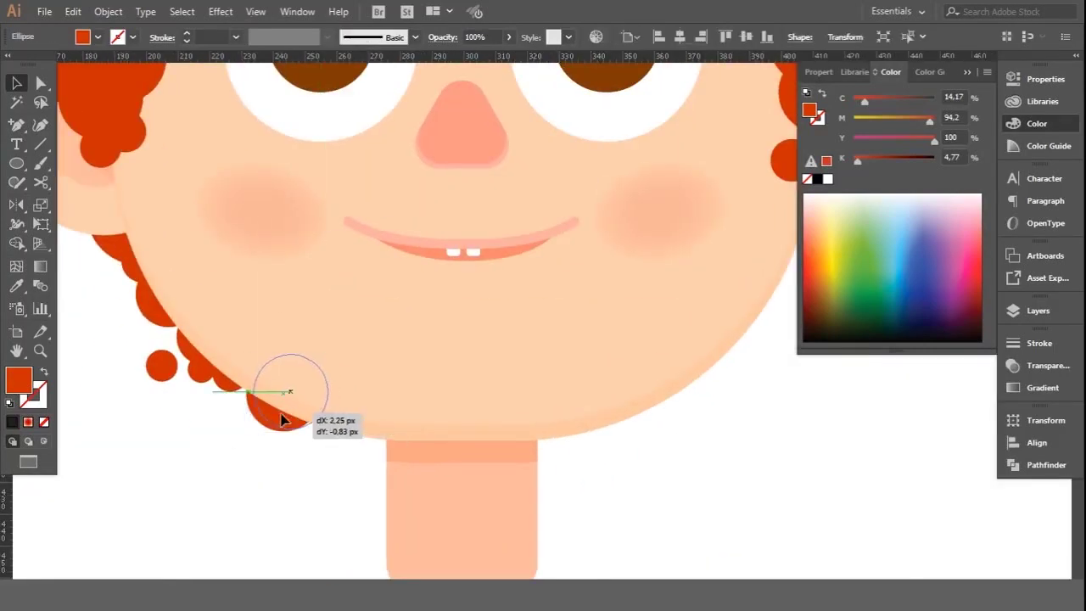
click(311, 494)
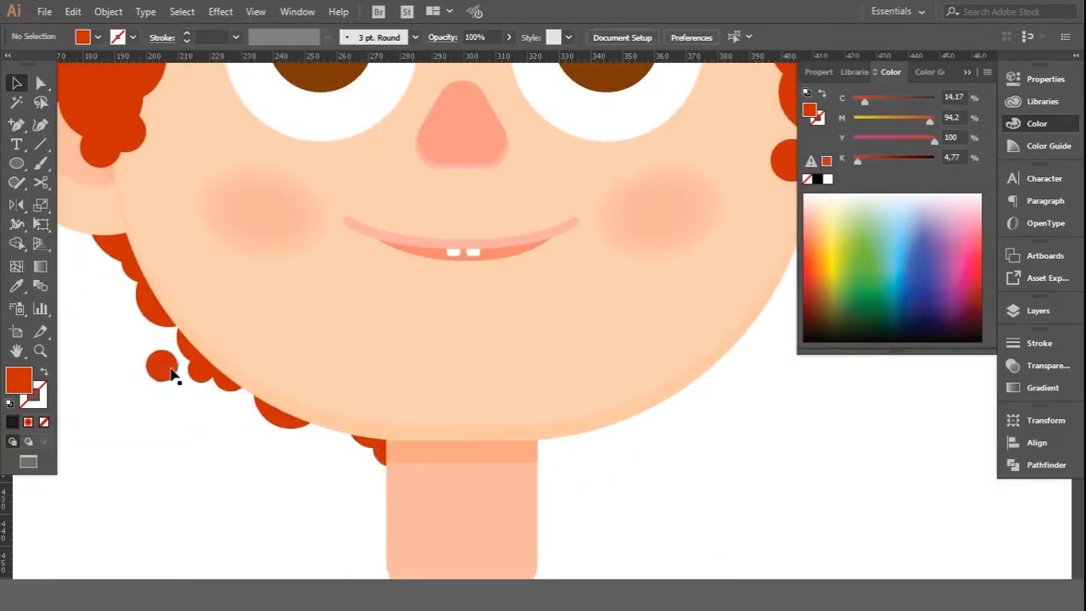
drag(171, 375, 333, 406)
scroll(255, 469, up, 2)
scroll(245, 370, down, 1)
drag(207, 289, 454, 432)
scroll(664, 527, down, 5)
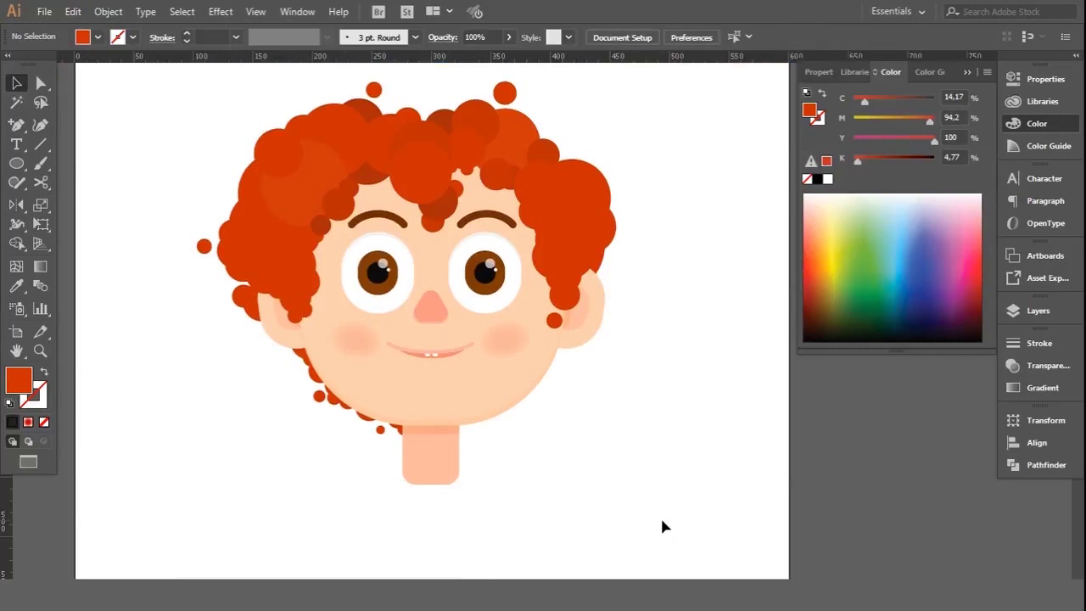
scroll(661, 523, up, 5)
drag(249, 303, 505, 514)
Step: Make a vertically reflected copy of the chin curls and drag it to the right side of the chin
right_click(446, 127)
click(653, 344)
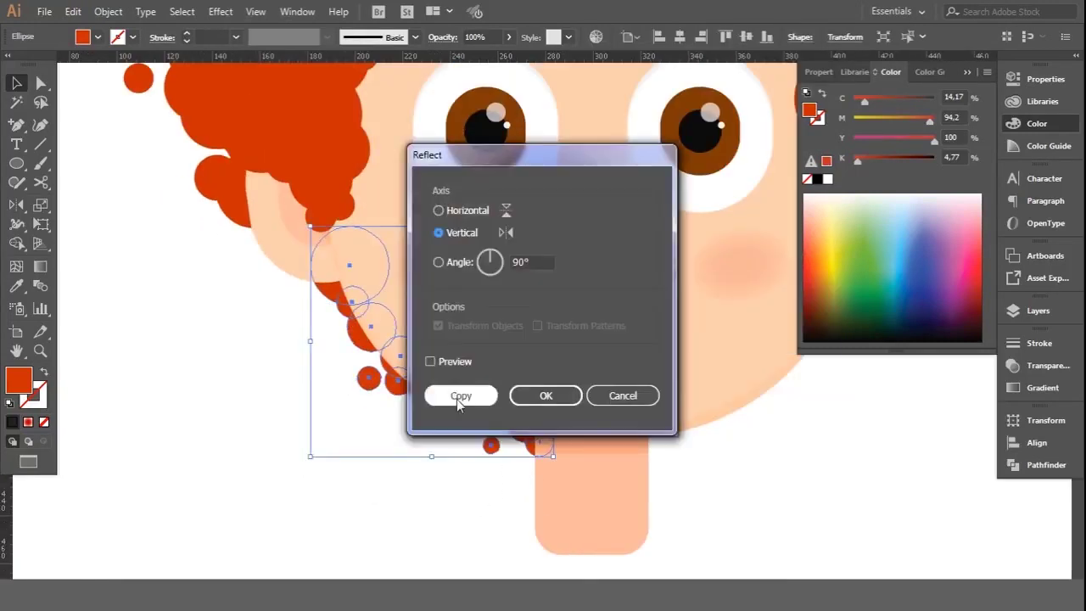
click(461, 396)
scroll(543, 382, down, 5)
drag(381, 415, 575, 416)
scroll(114, 347, up, 3)
scroll(114, 347, down, 2)
Step: Move the stray small curl from beside the left ear to the right side of the chin
click(76, 218)
drag(76, 218, 376, 340)
scroll(399, 358, up, 2)
scroll(390, 354, up, 2)
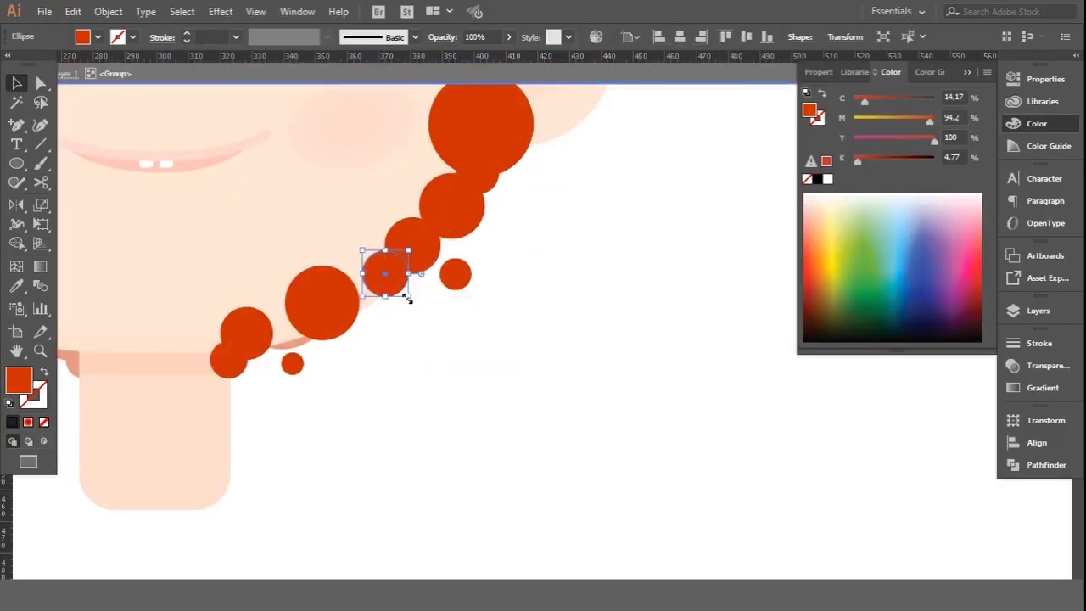
click(501, 301)
scroll(563, 287, down, 4)
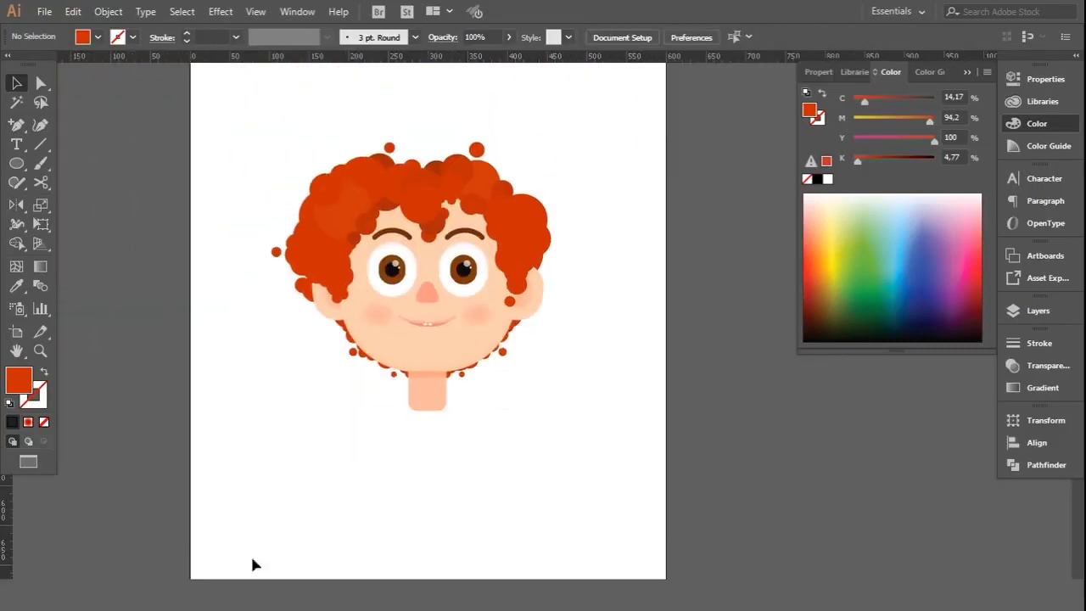
scroll(485, 181, up, 3)
scroll(582, 181, down, 3)
scroll(364, 175, down, 2)
scroll(378, 471, up, 5)
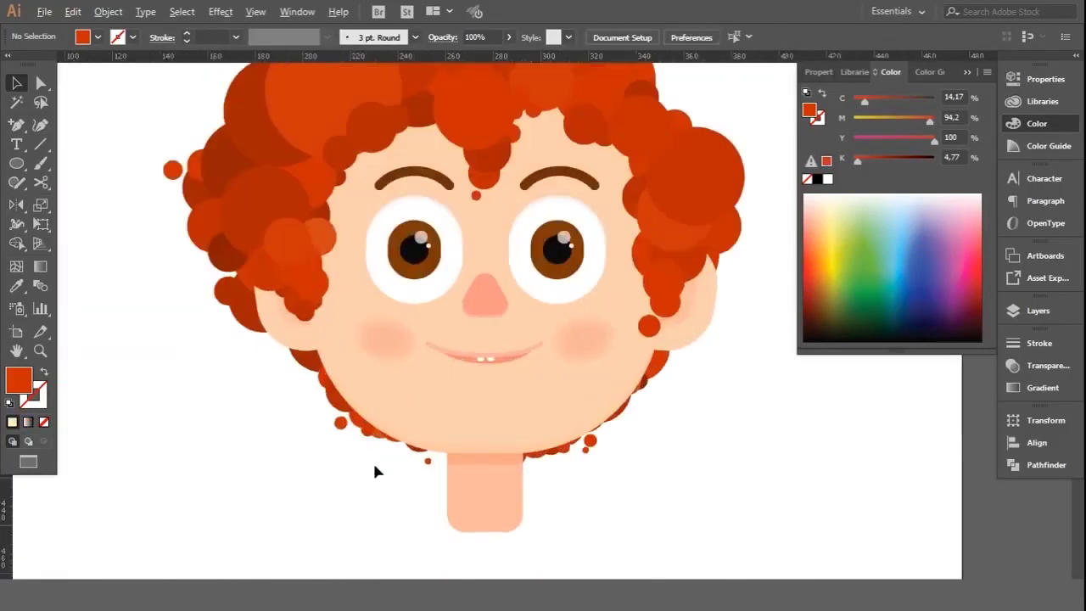
scroll(376, 472, up, 2)
Step: Check the small chin curl with Direct Selection (A), then return to the Selection tool
key(a)
click(382, 399)
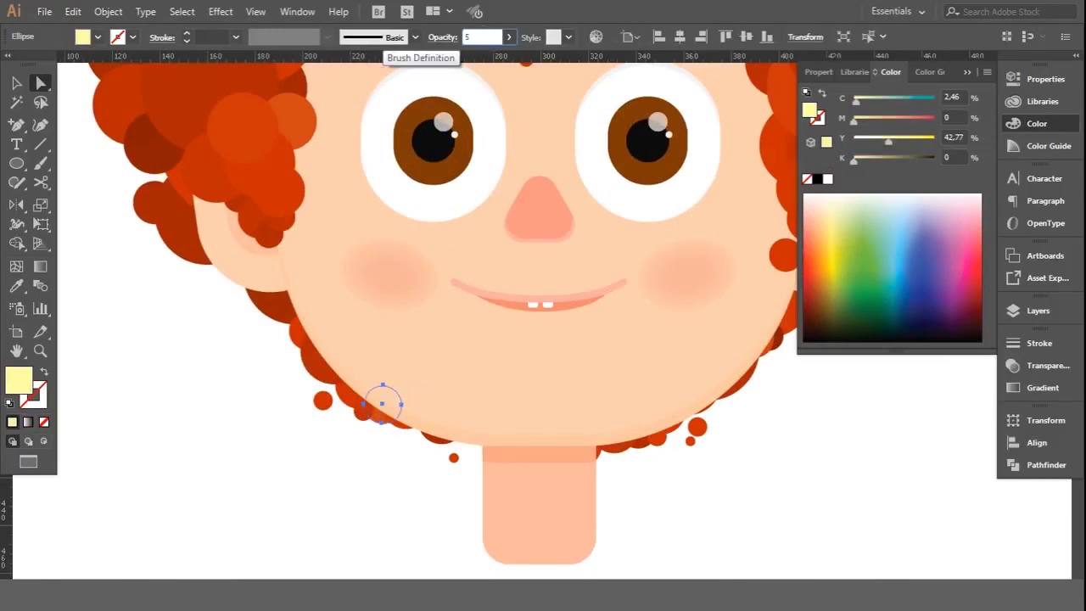
key(ctrl+shift+a)
key(v)
scroll(279, 432, down, 3)
scroll(660, 507, down, 2)
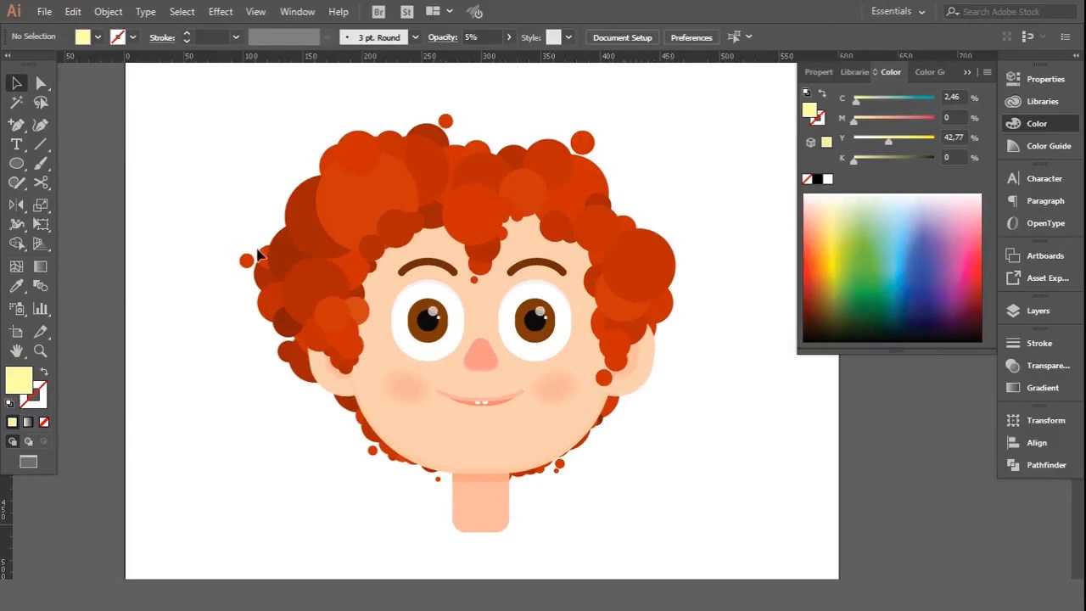
scroll(259, 252, down, 1)
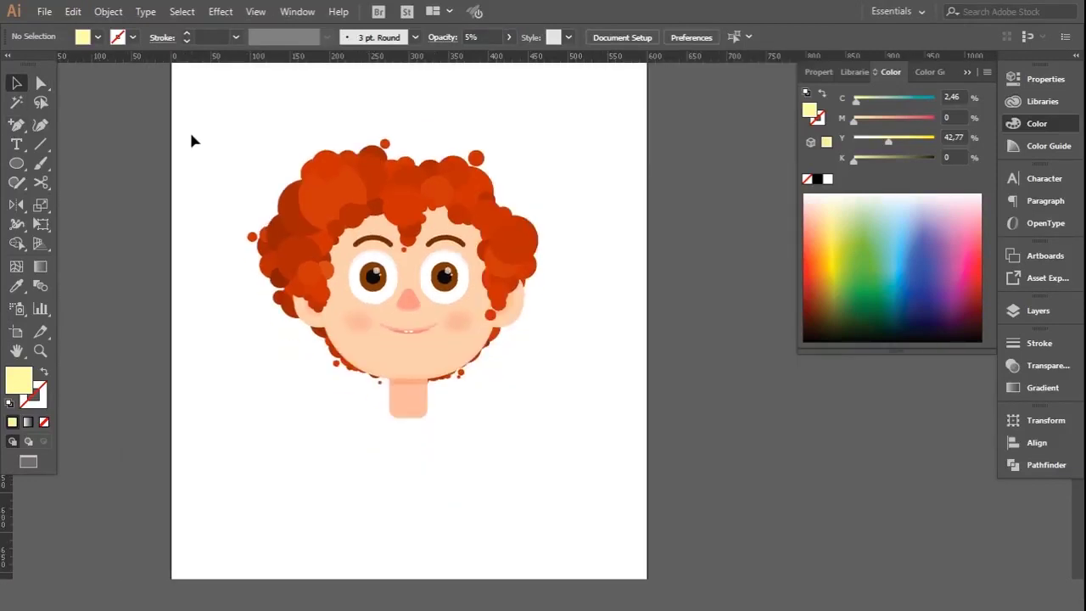
Step: Create a 118 × 72 px rounded rectangle with 47.5 corner radius, filled sweater red
drag(16, 163, 51, 180)
click(272, 385)
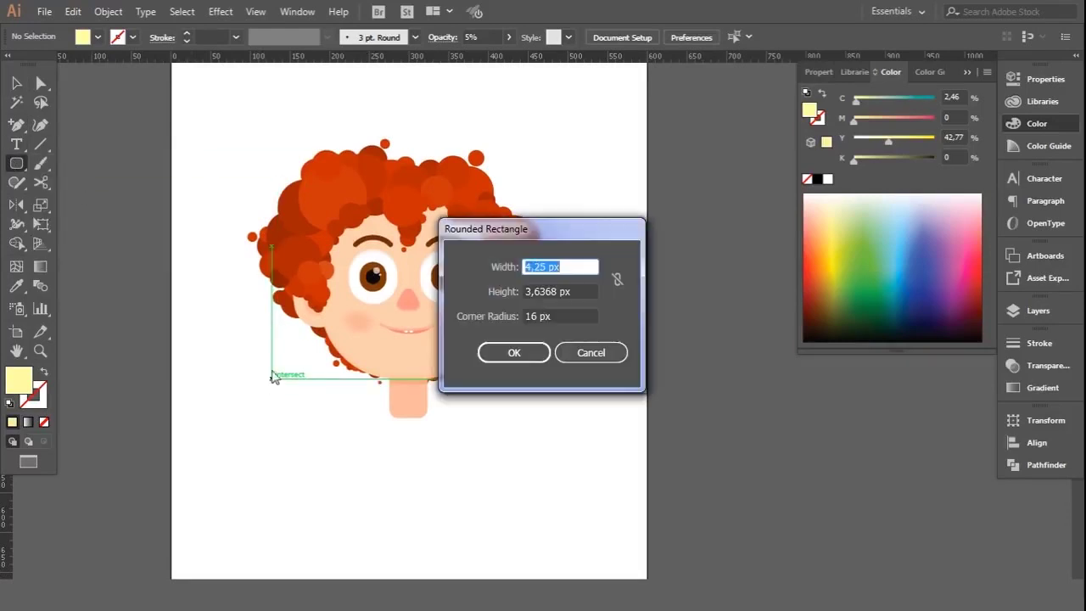
key(Tab)
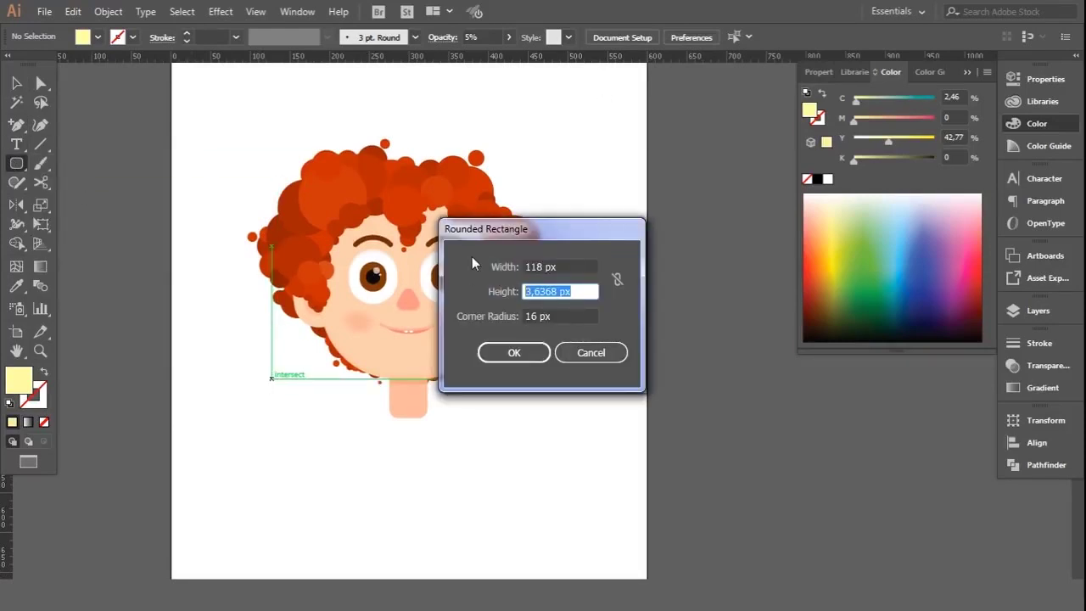
text(72)
key(Tab)
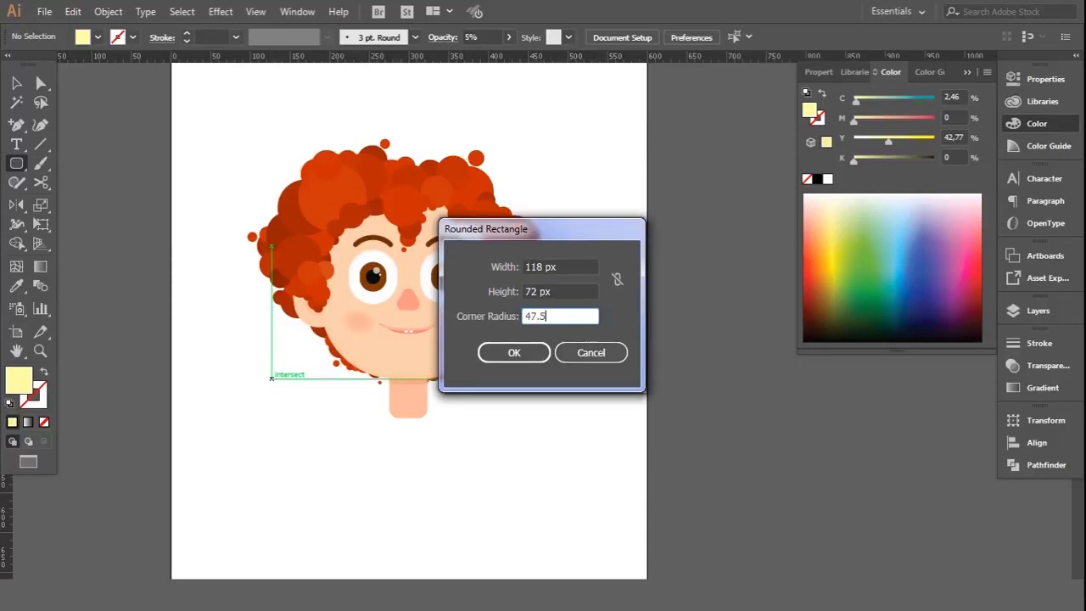
key(Return)
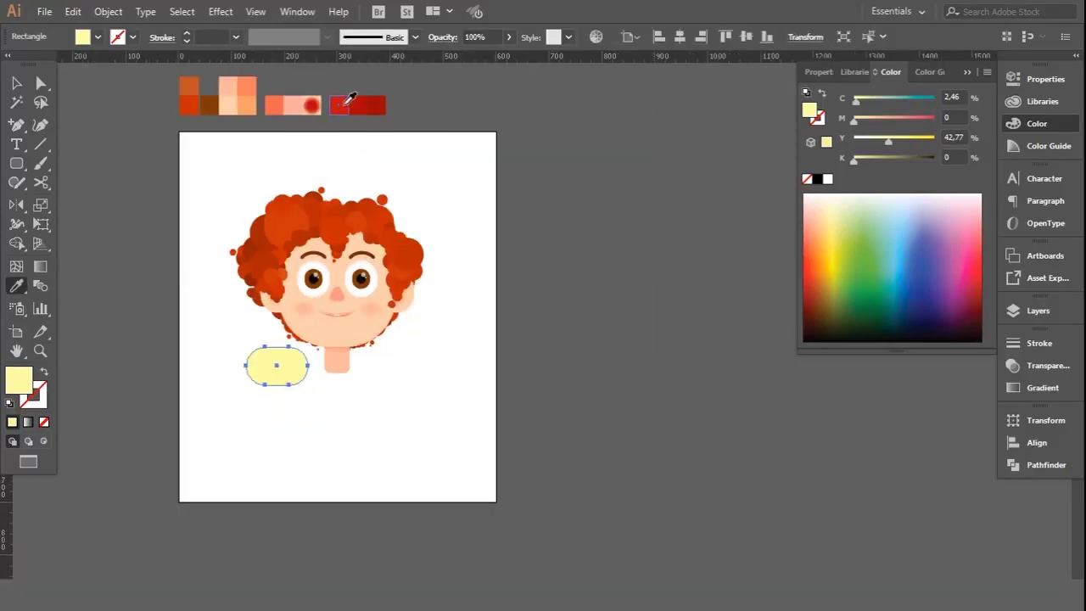
click(340, 105)
Step: Move the red body shape under the neck
key(v)
click(216, 222)
key(ctrl+plus)
mouse_move(245, 371)
mouse_down()
mouse_move(323, 372)
mouse_move(333, 389)
mouse_up()
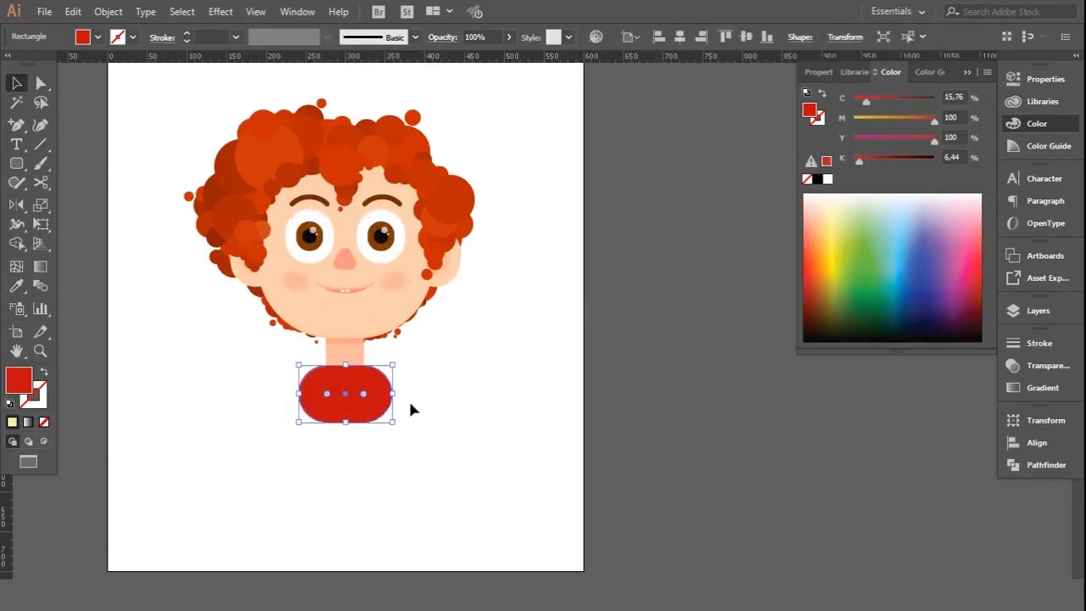
key(ctrl+plus)
key(ctrl+shift+a)
Step: Reduce the body shape's corner rounding, setting the top-left radius to 44.5 px
click(337, 425)
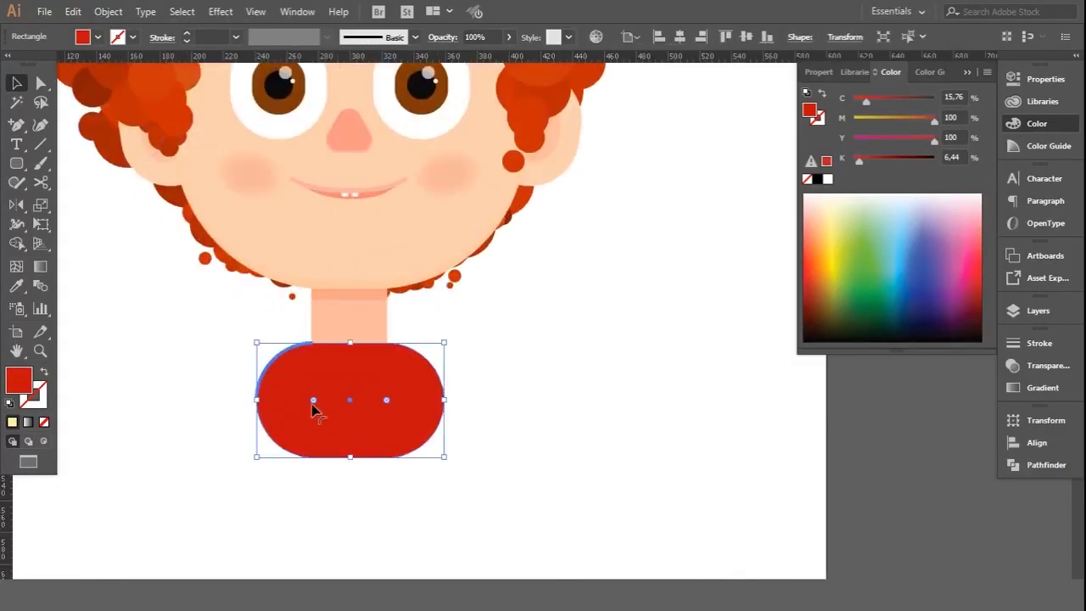
drag(313, 406, 334, 440)
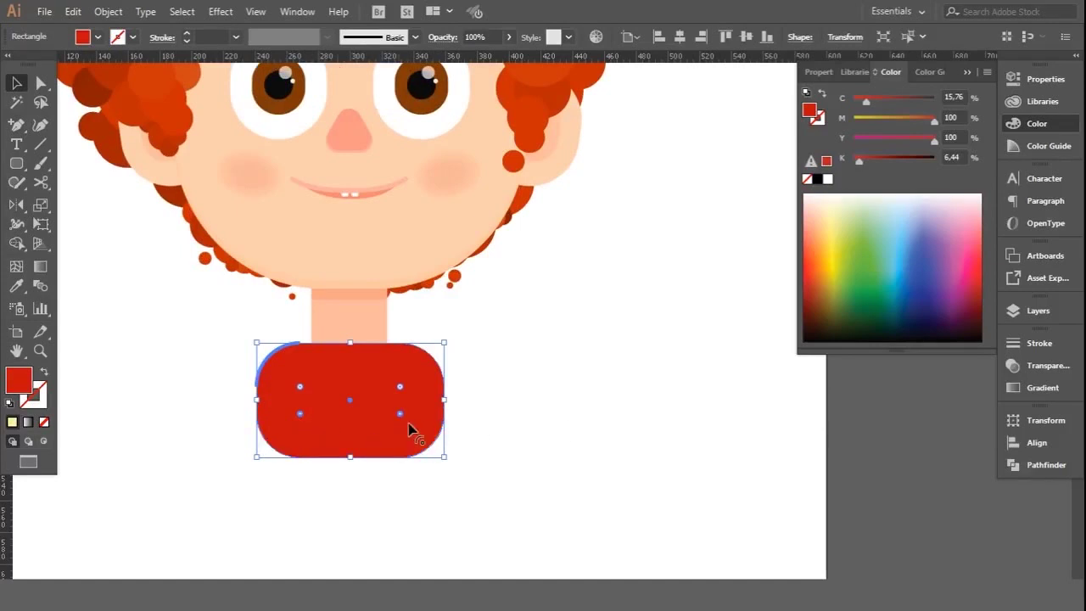
click(1047, 80)
text(47)
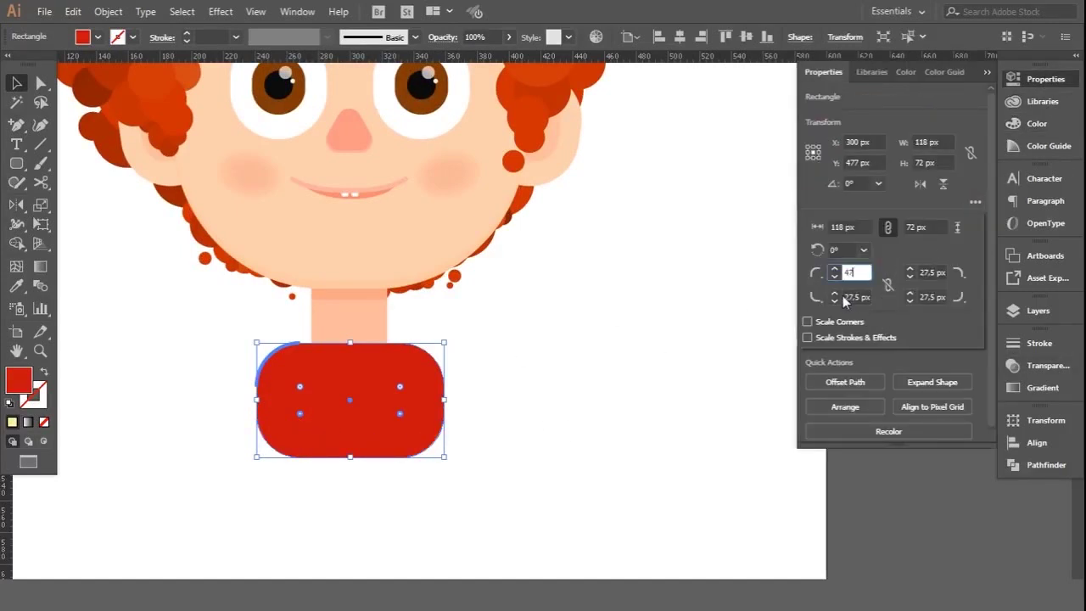
key(Tab)
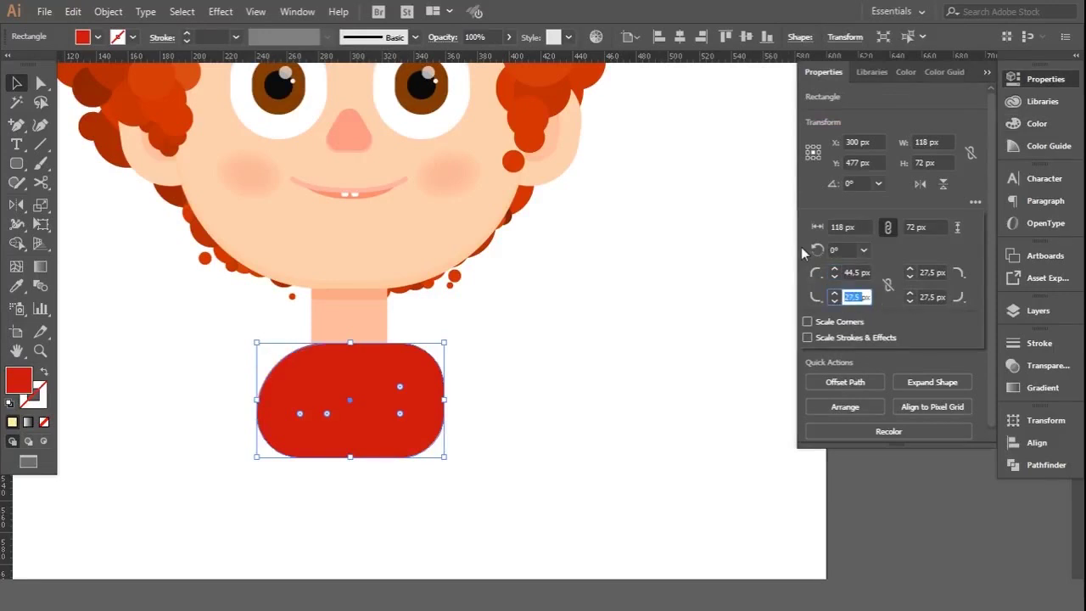
key(Return)
click(653, 392)
click(404, 389)
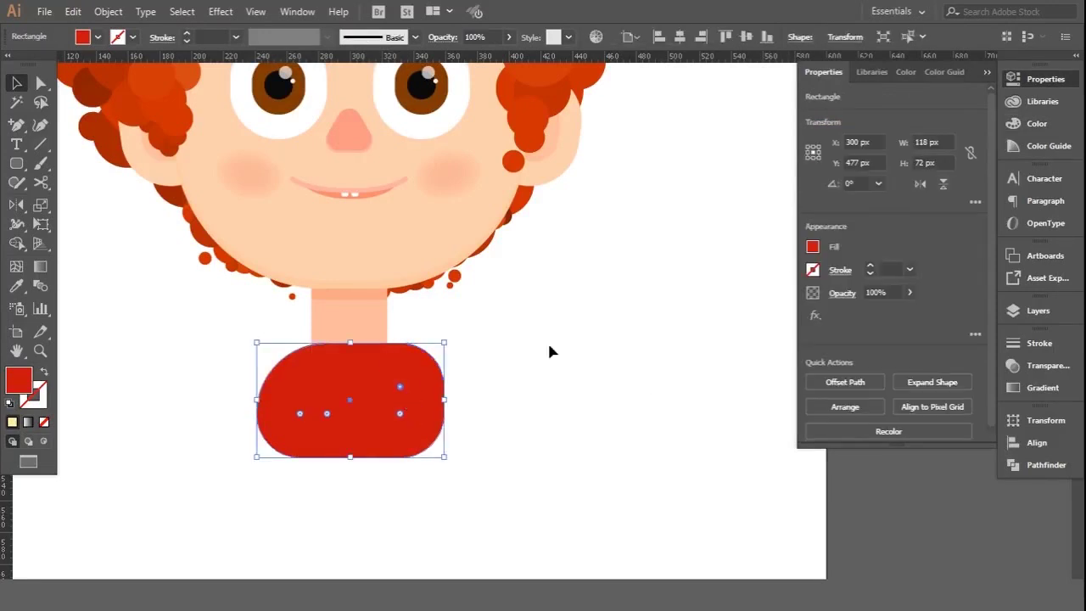
click(976, 204)
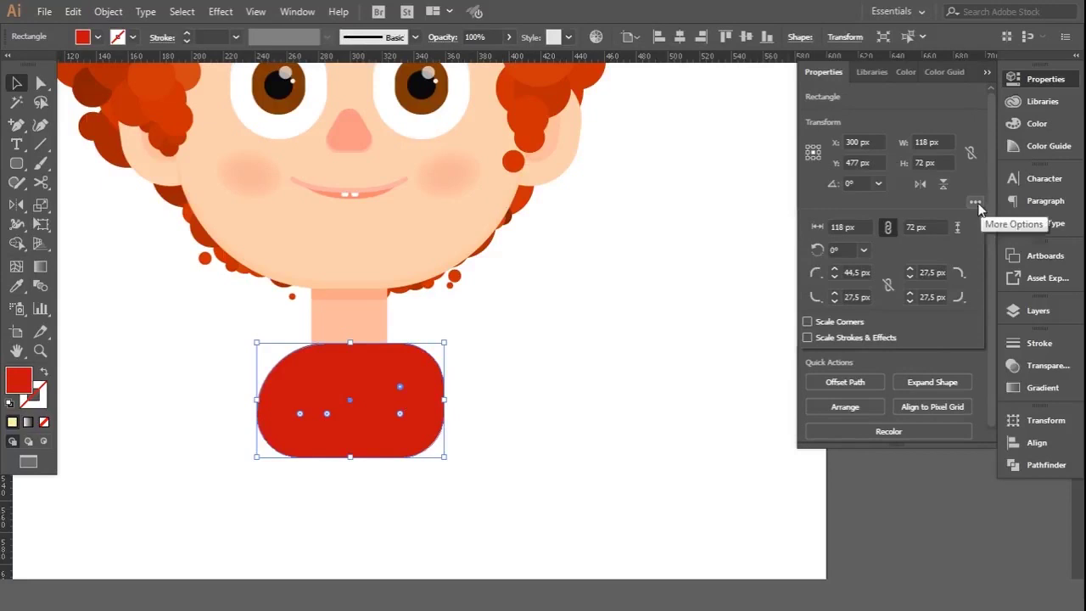
click(942, 271)
key(Return)
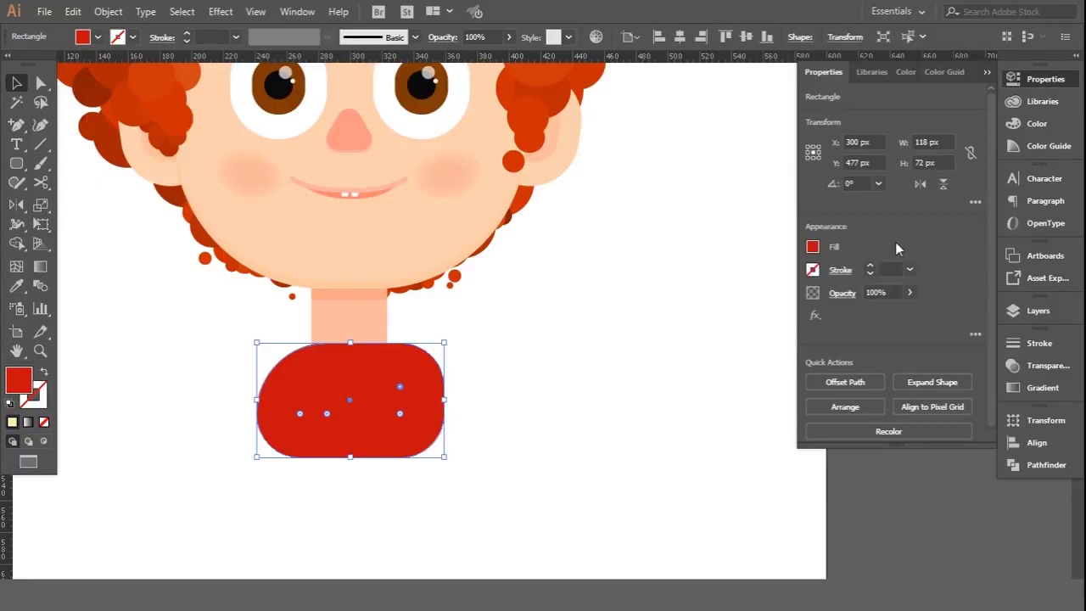
Step: Set the torso's top corner radii to 47 px and bottom radii to 24 px
click(975, 203)
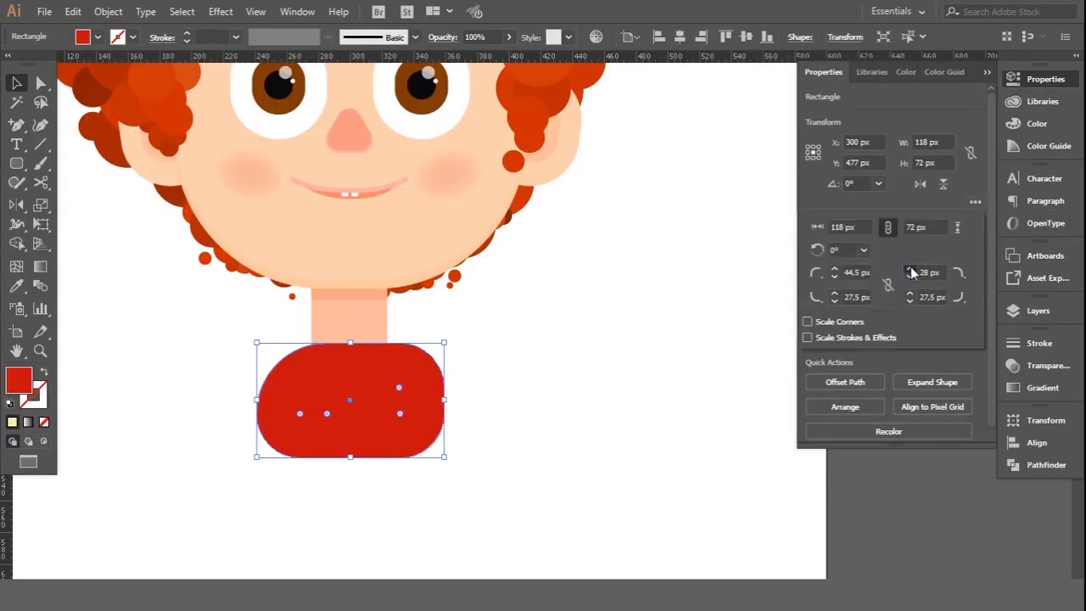
click(911, 269)
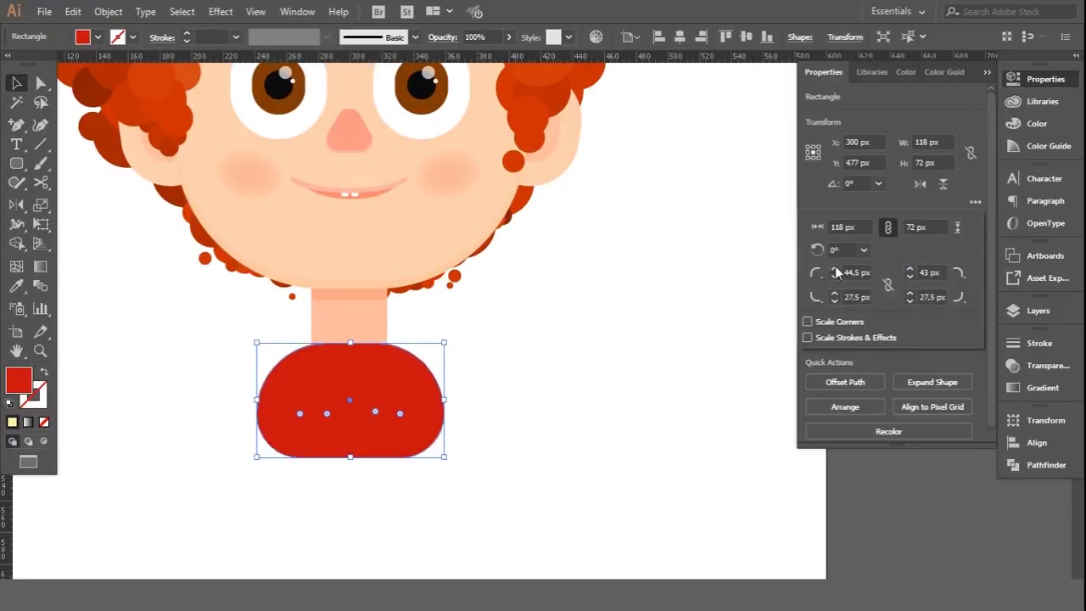
click(909, 268)
click(910, 301)
click(909, 301)
click(909, 268)
click(909, 268)
click(909, 268)
click(543, 278)
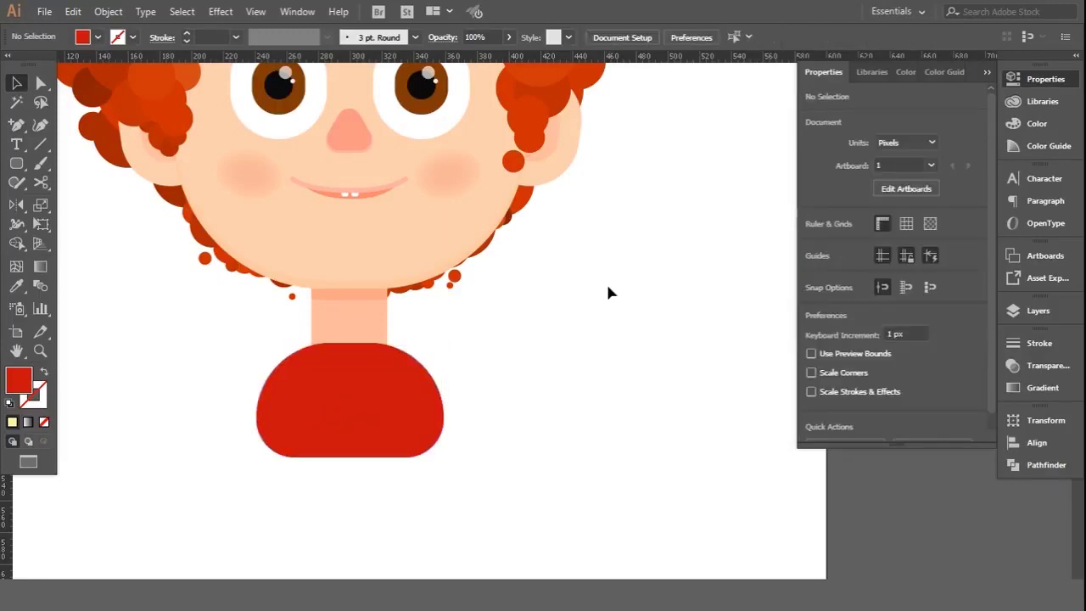
key(ctrl+0)
scroll(509, 395, up, 1)
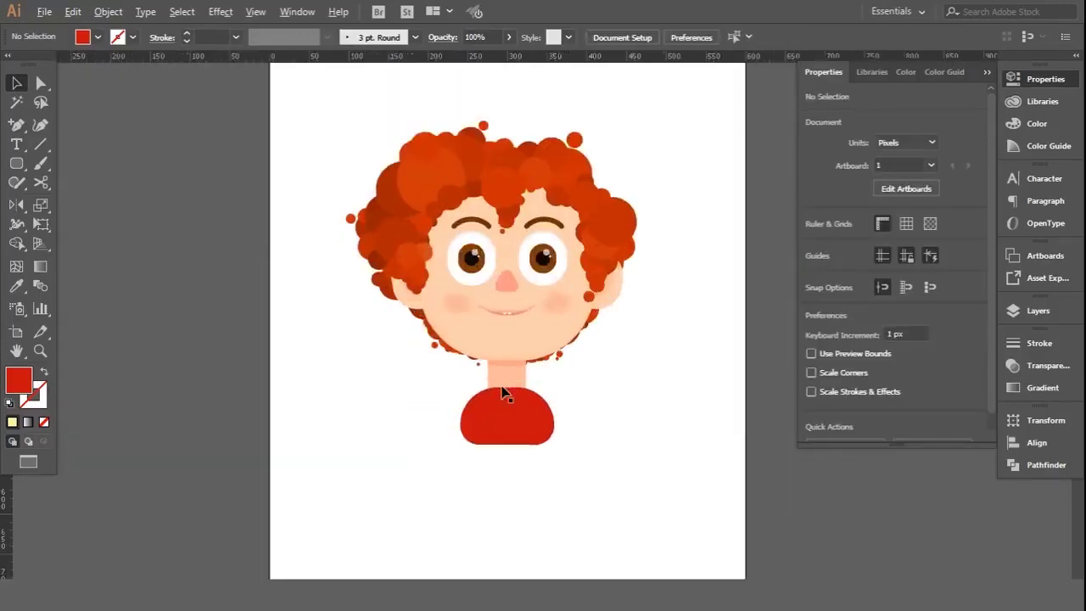
Step: Draw a rounded rectangle over the neck base and centre it on the torso
scroll(500, 391, up, 2)
key(m)
scroll(467, 365, up, 1)
drag(465, 363, 592, 419)
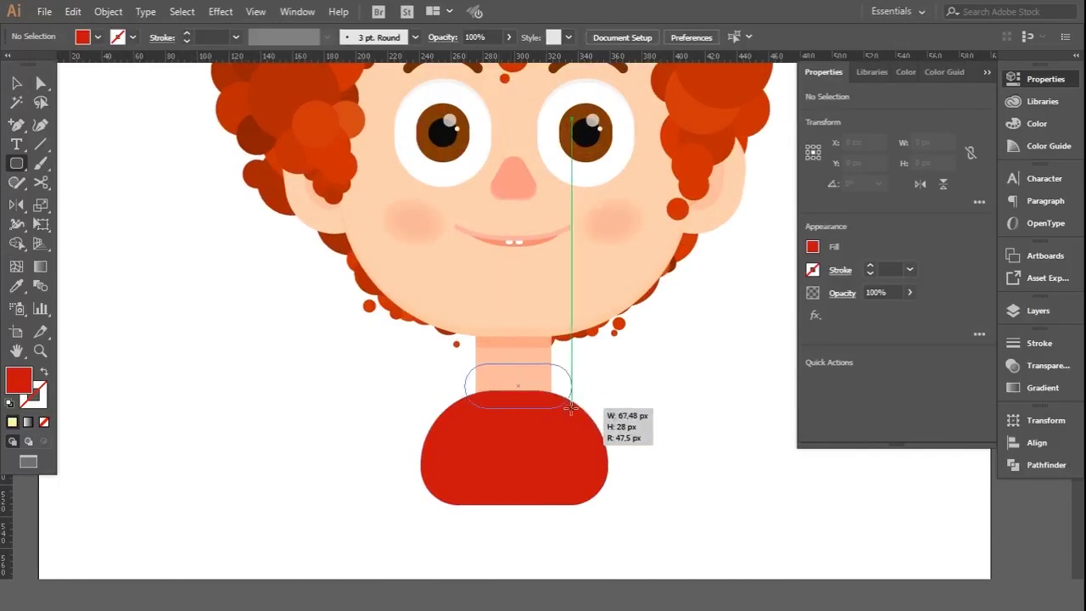
key(v)
click(680, 36)
key(Up)
key(Up)
key(Up)
click(667, 402)
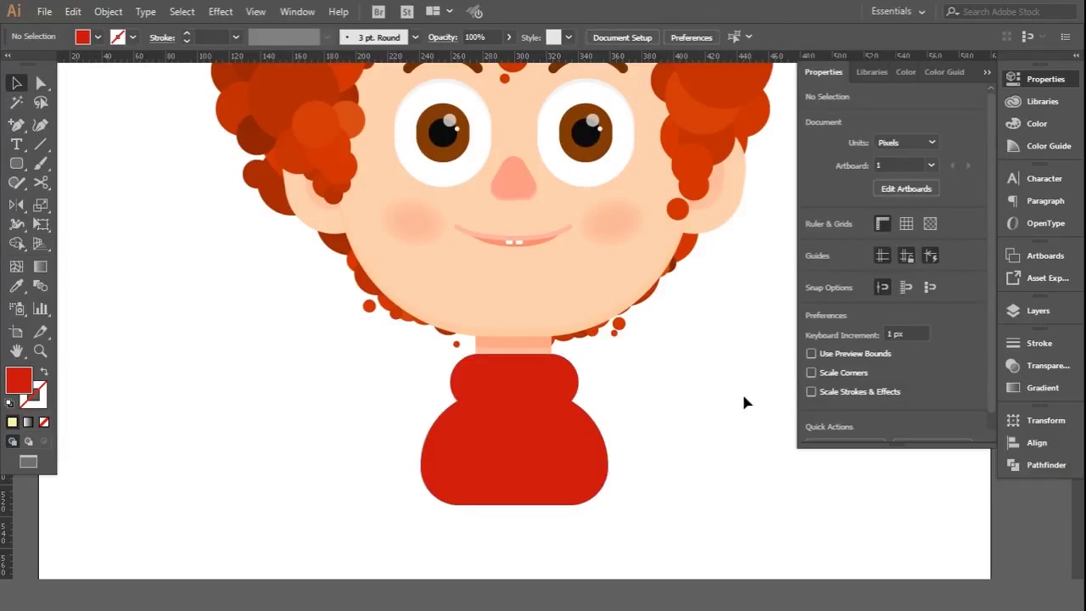
key(ctrl+0)
Step: Move both red torso shapes down together
drag(407, 465, 503, 350)
key(shift+Down)
key(Down)
key(Down)
key(Down)
click(589, 359)
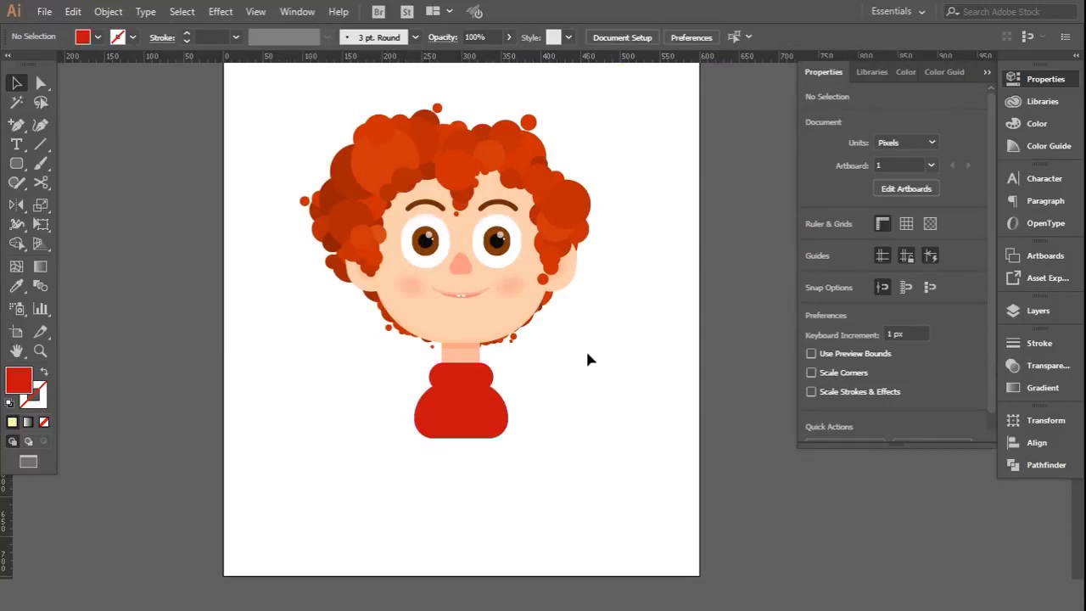
click(461, 417)
drag(511, 366, 480, 380)
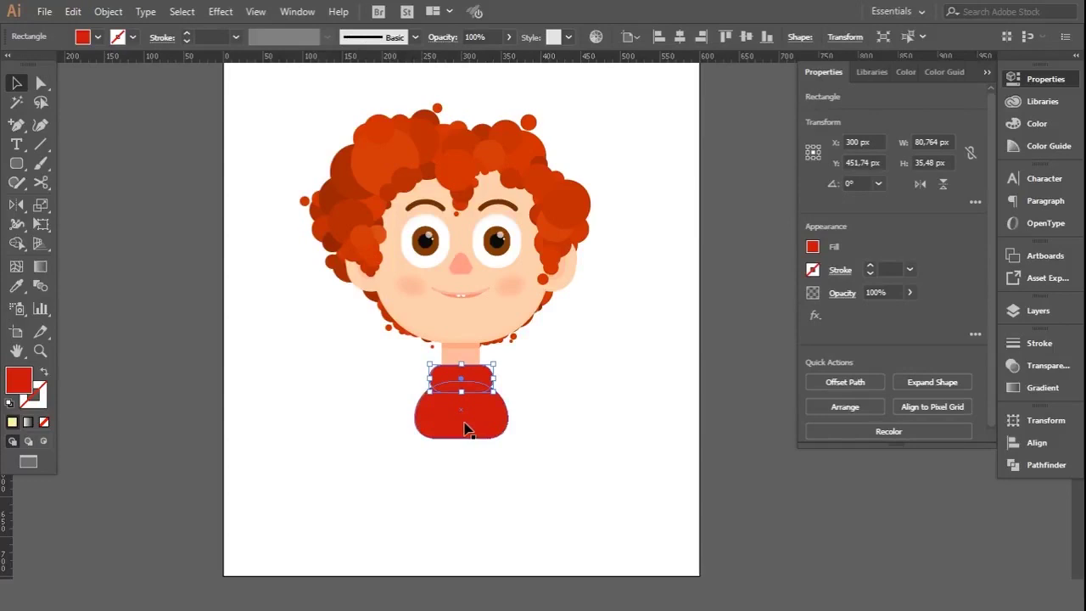
shift+click(465, 432)
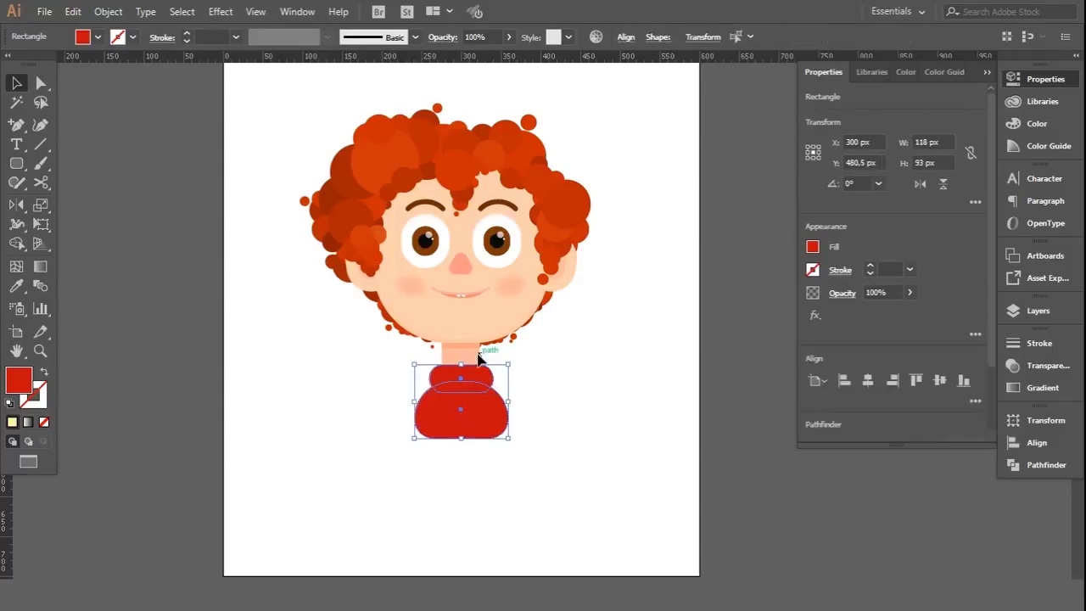
click(547, 381)
Step: Unlock all objects and shift the red torso rectangle up slightly
click(108, 11)
click(217, 104)
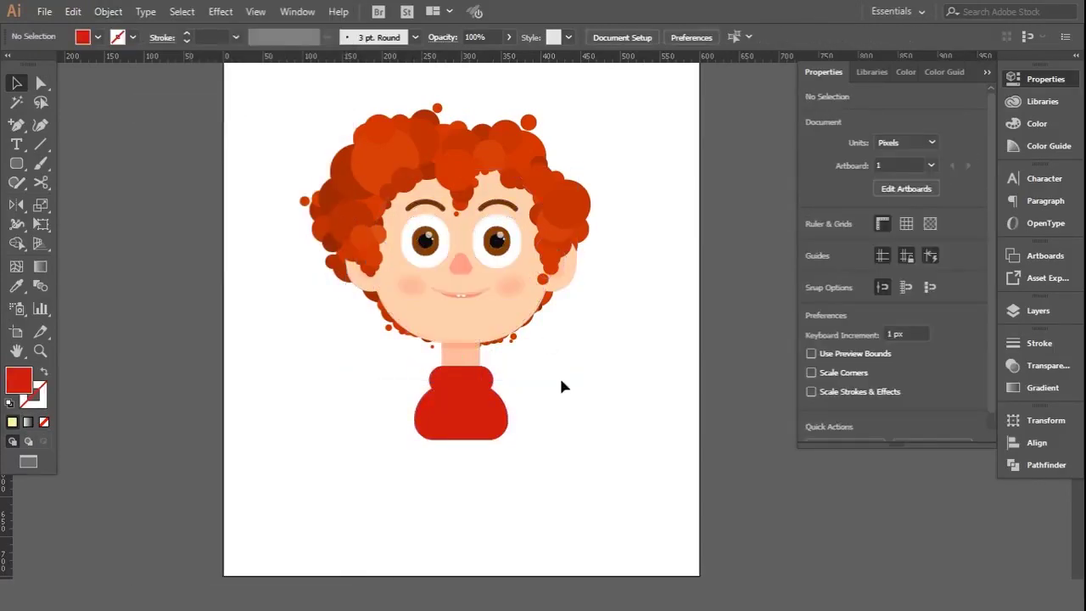
click(484, 420)
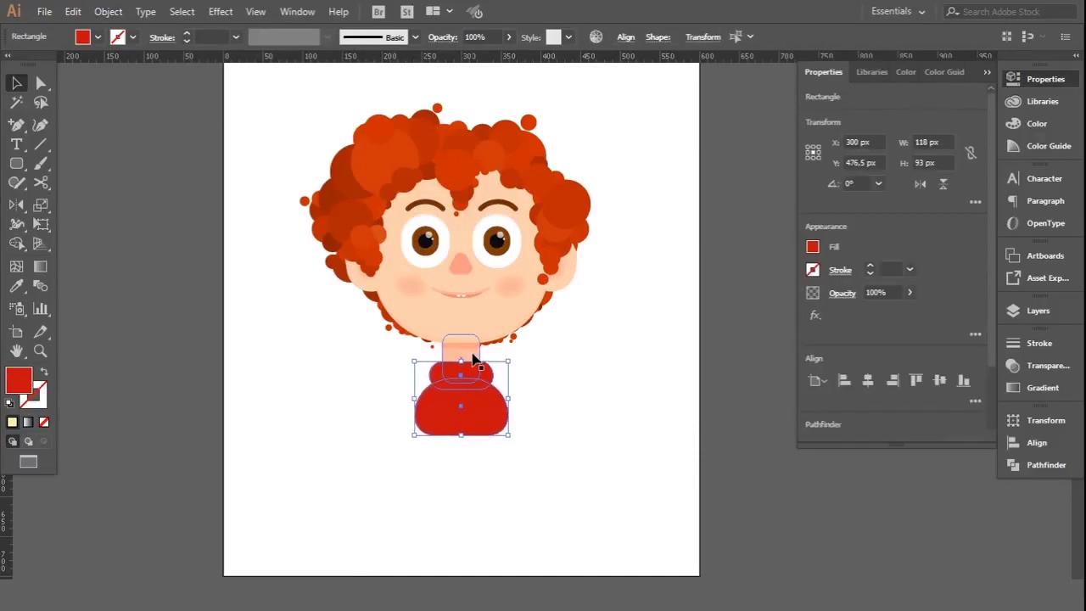
drag(472, 360, 472, 348)
click(614, 388)
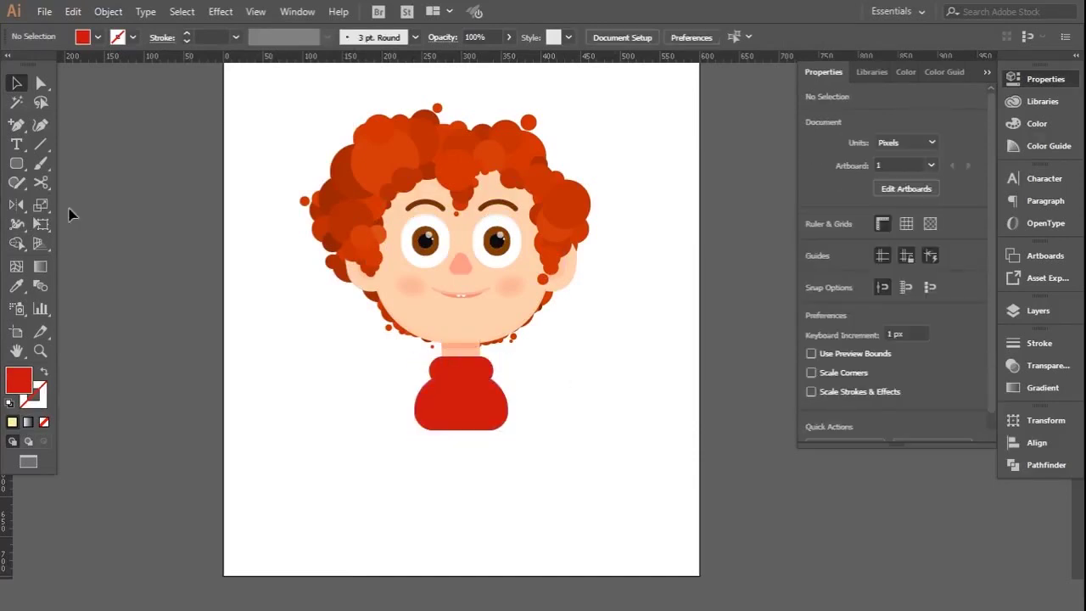
Step: Draw a peach skin-filled rectangle at the neck and stretch it up toward the chin
drag(16, 163, 68, 160)
scroll(433, 361, up, 3)
mouse_move(425, 257)
mouse_down()
mouse_move(577, 370)
mouse_move(480, 301)
mouse_move(475, 311)
mouse_up()
scroll(373, 317, down, 1)
key(i)
click(475, 218)
key(v)
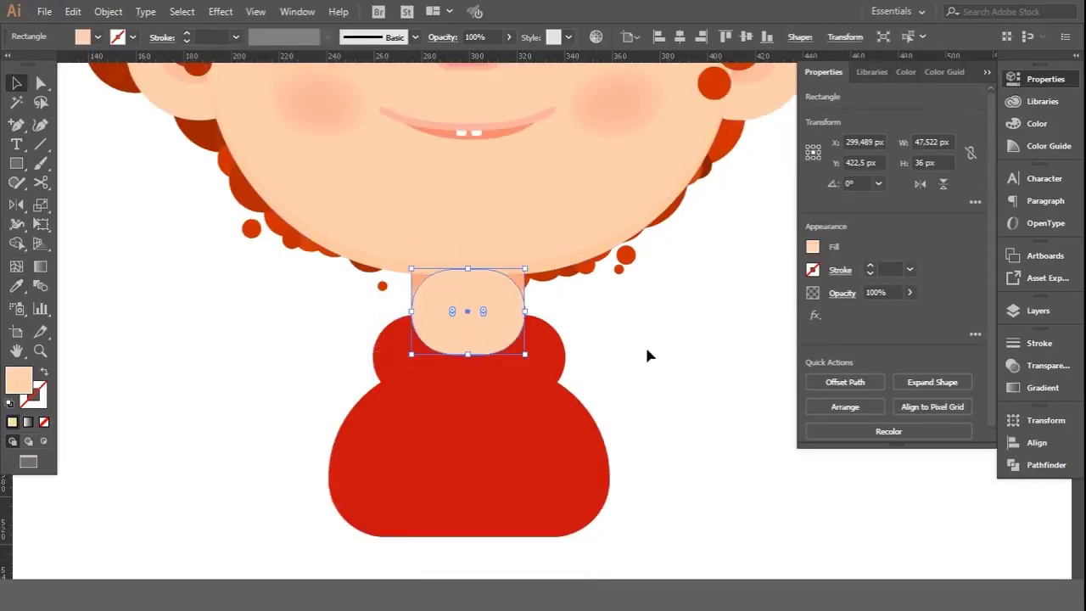
drag(468, 268, 467, 167)
click(650, 405)
Step: Round the neck into a full pill, move it up under the face, and send it behind
click(470, 332)
drag(465, 316, 461, 245)
click(659, 373)
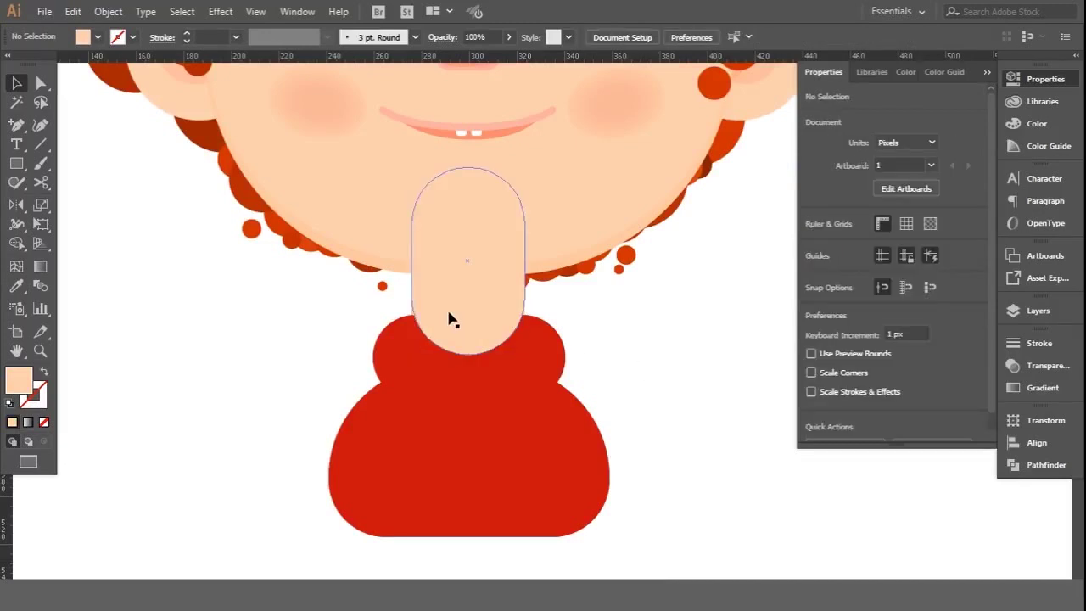
drag(449, 318, 472, 282)
key(ctrl+bracketleft)
Step: Nudge the neck pill down one step
click(661, 316)
scroll(483, 308, up, 3)
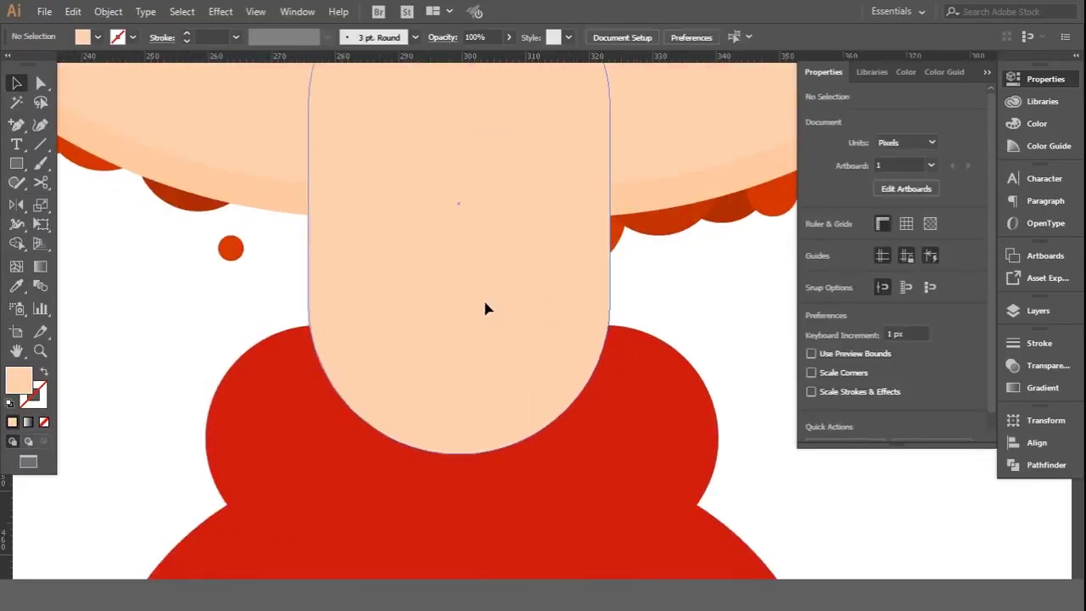
click(485, 308)
key(Down)
key(Down)
key(Down)
key(Down)
click(661, 299)
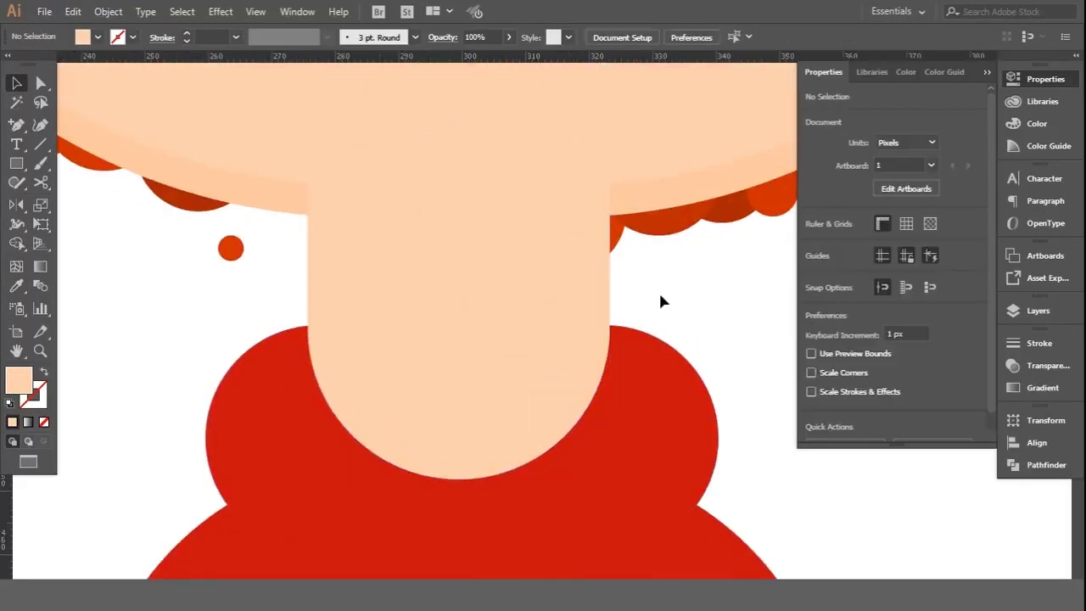
scroll(390, 335, up, 2)
click(391, 334)
scroll(636, 400, down, 5)
click(635, 399)
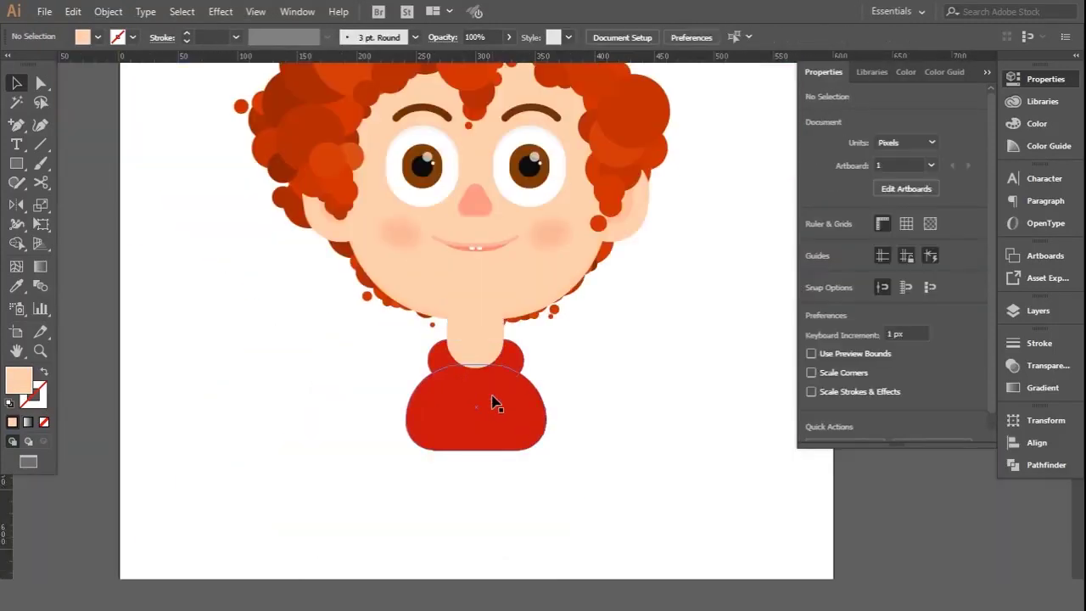
Step: Move the red shoulder shape up into place, then start a polygon beside the torso
scroll(485, 381, up, 2)
click(477, 337)
drag(477, 336, 468, 311)
click(655, 363)
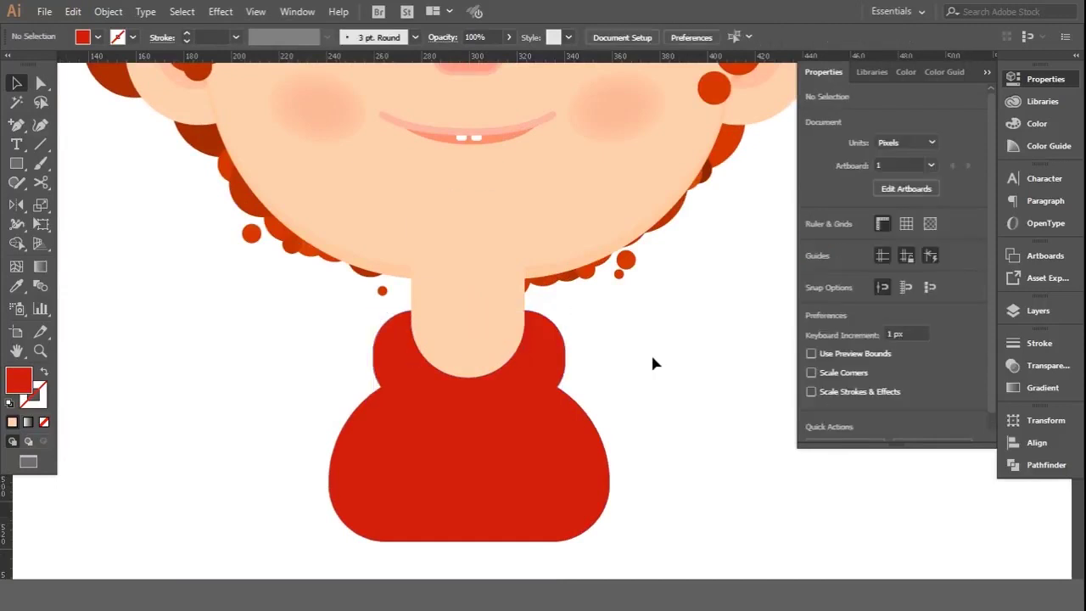
scroll(400, 347, down, 2)
click(412, 359)
scroll(413, 359, up, 2)
drag(412, 359, 416, 368)
click(244, 318)
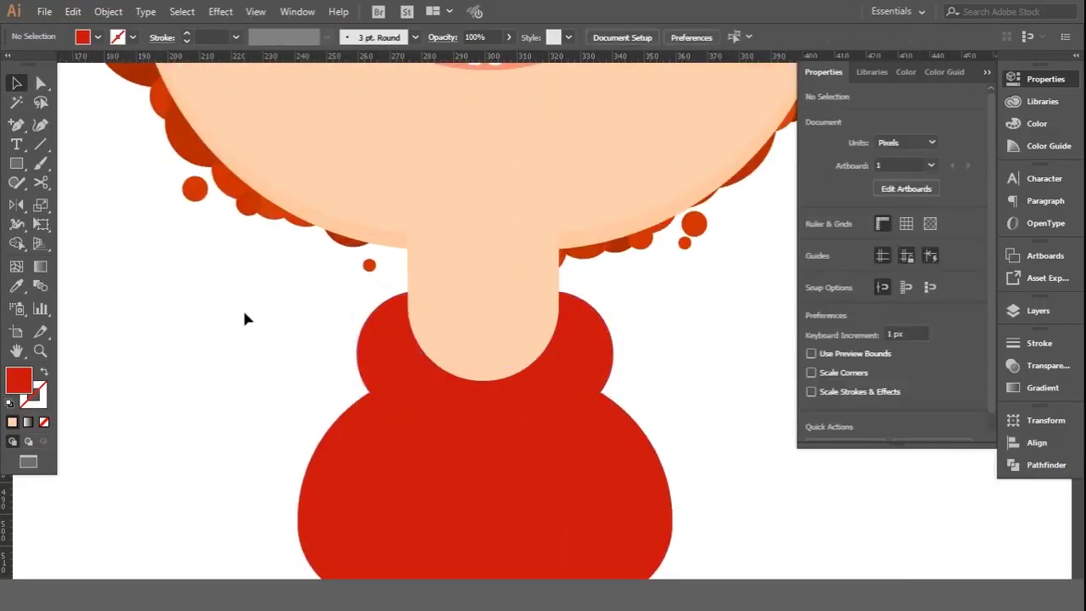
scroll(509, 286, down, 1)
scroll(509, 286, down, 1)
drag(17, 162, 37, 219)
click(298, 326)
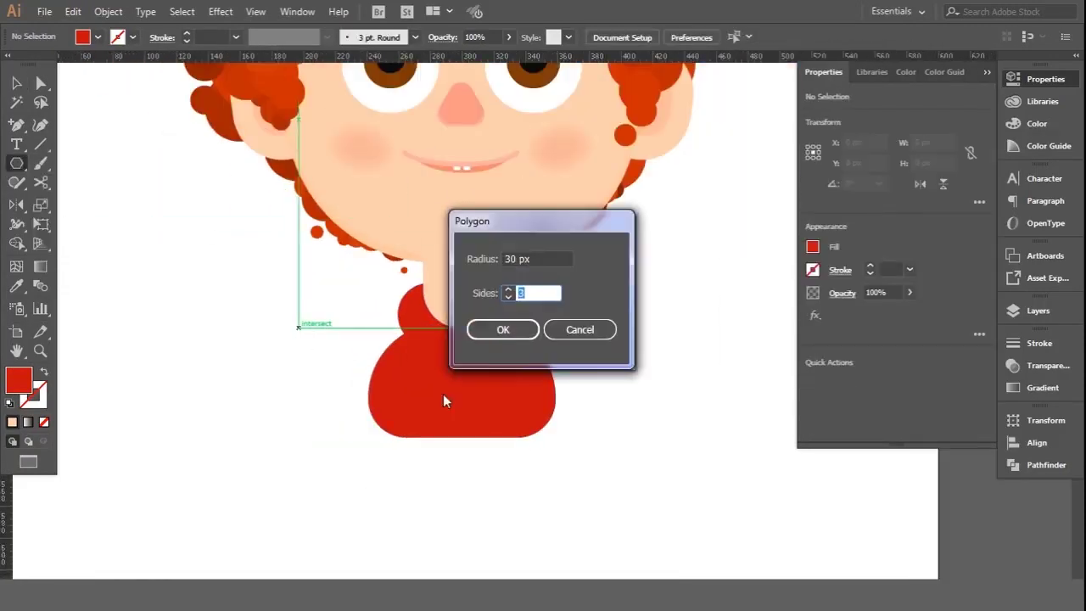
Step: Create a red triangle, rotate it to point down, and move it under the neck
key(Return)
drag(338, 260, 220, 402)
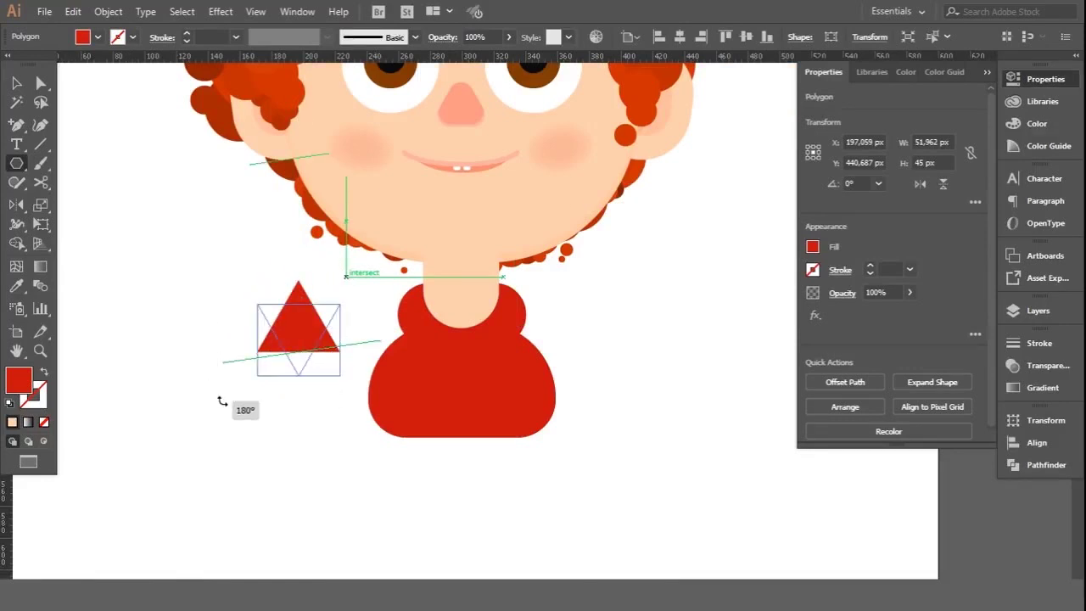
key(v)
drag(298, 321, 454, 350)
Step: Round the triangle's corners and widen it to 71.605 × 42.041 px, centred as the collar
scroll(493, 364, up, 1)
scroll(492, 364, up, 1)
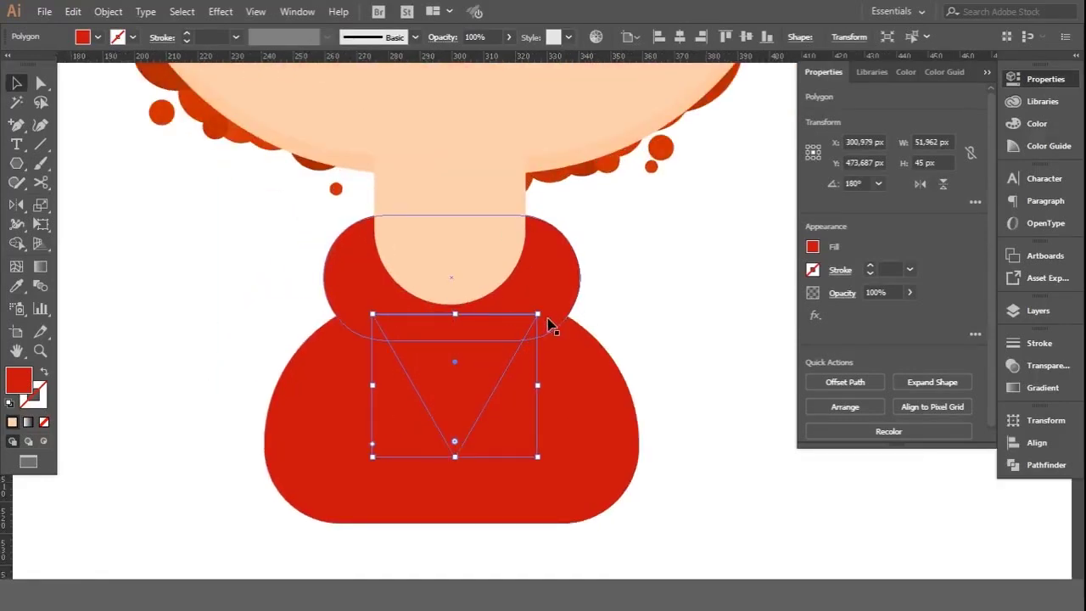
drag(454, 441, 478, 414)
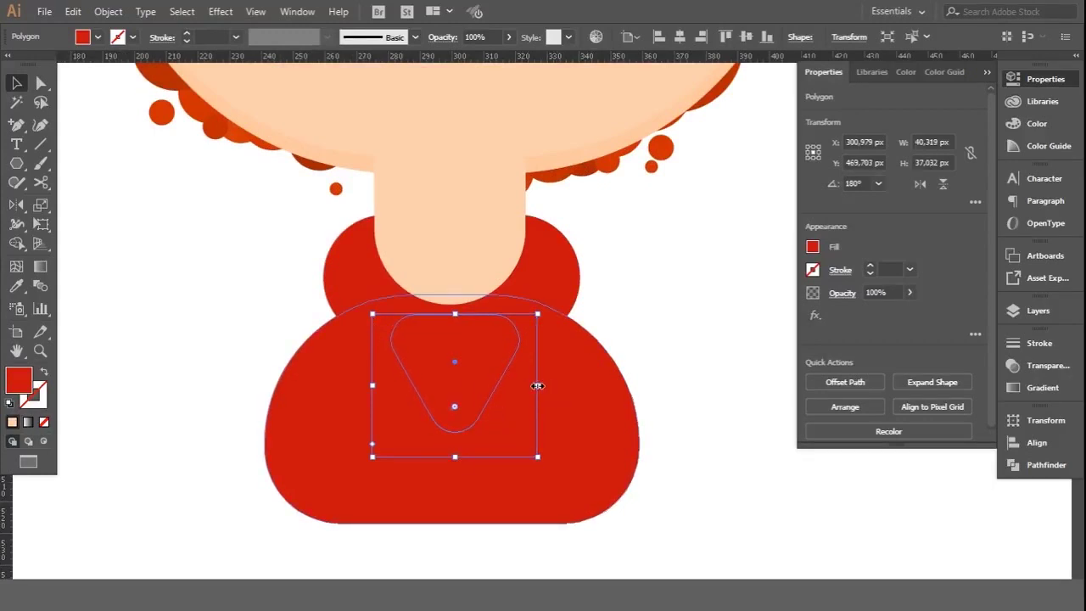
drag(538, 386, 606, 383)
key(Up)
key(Up)
key(Up)
key(Up)
key(Left)
key(Up)
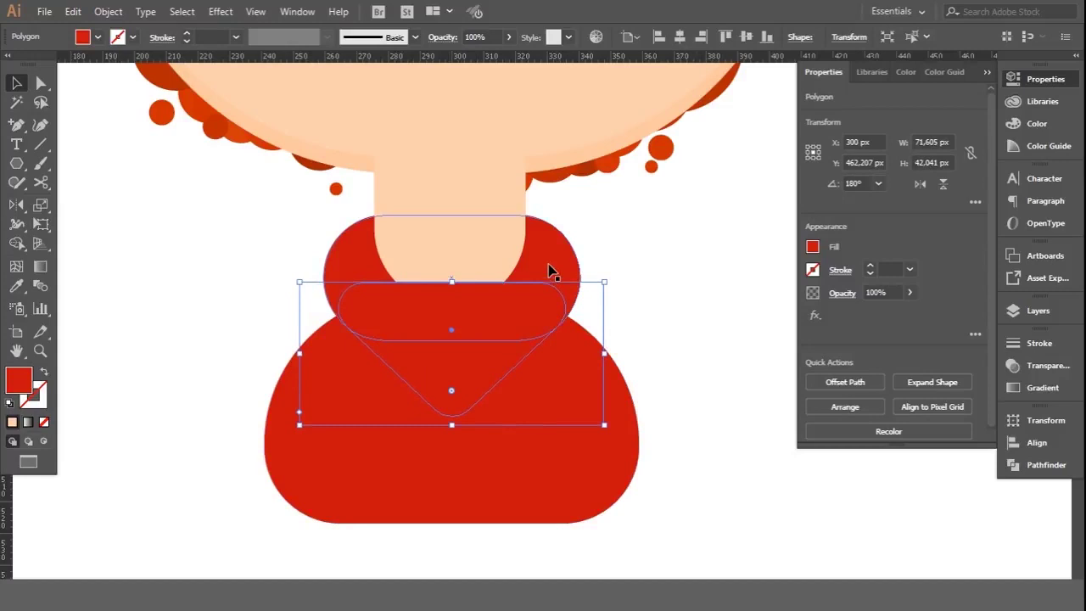
key(ctrl+plus)
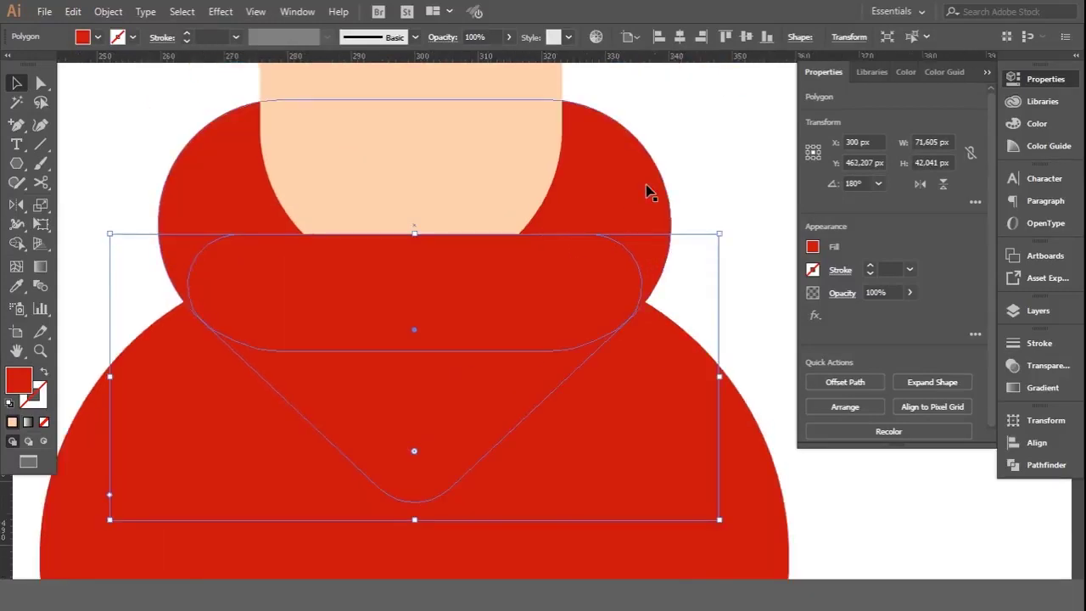
key(ctrl+minus)
key(ctrl+minus)
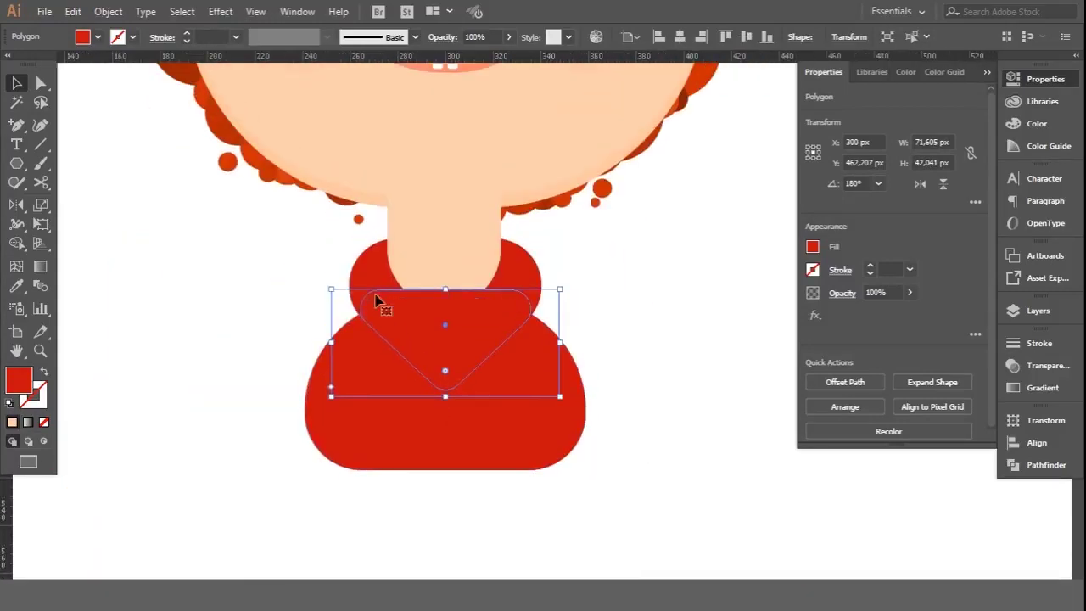
shift+click(473, 309)
Step: Unite the V collar triangle and the rounded shoulder piece into one red collar path
click(1033, 468)
shift+click(447, 284)
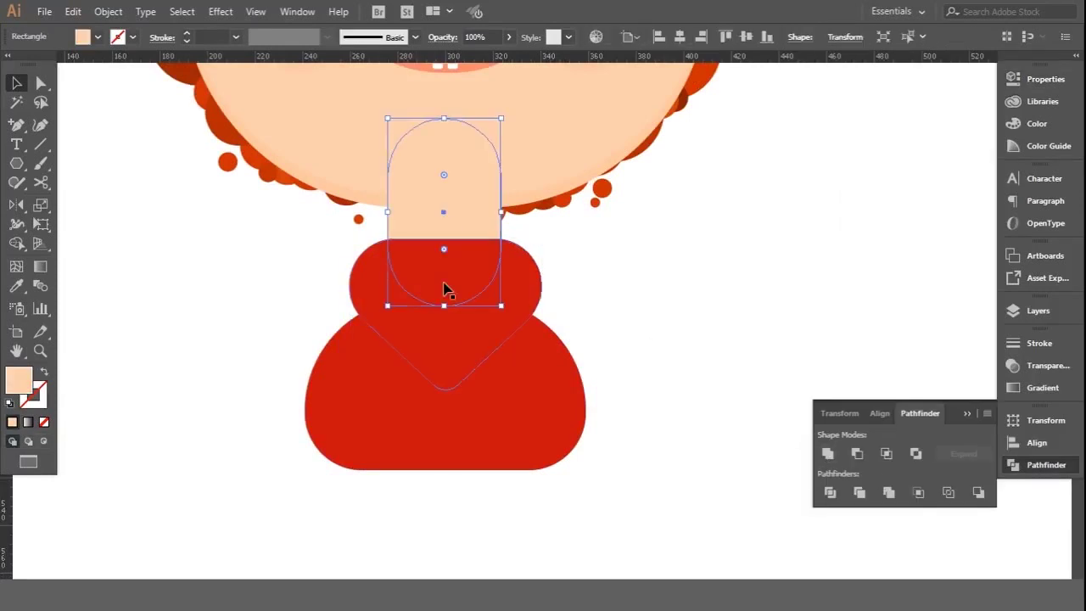
click(858, 455)
key(ctrl+z)
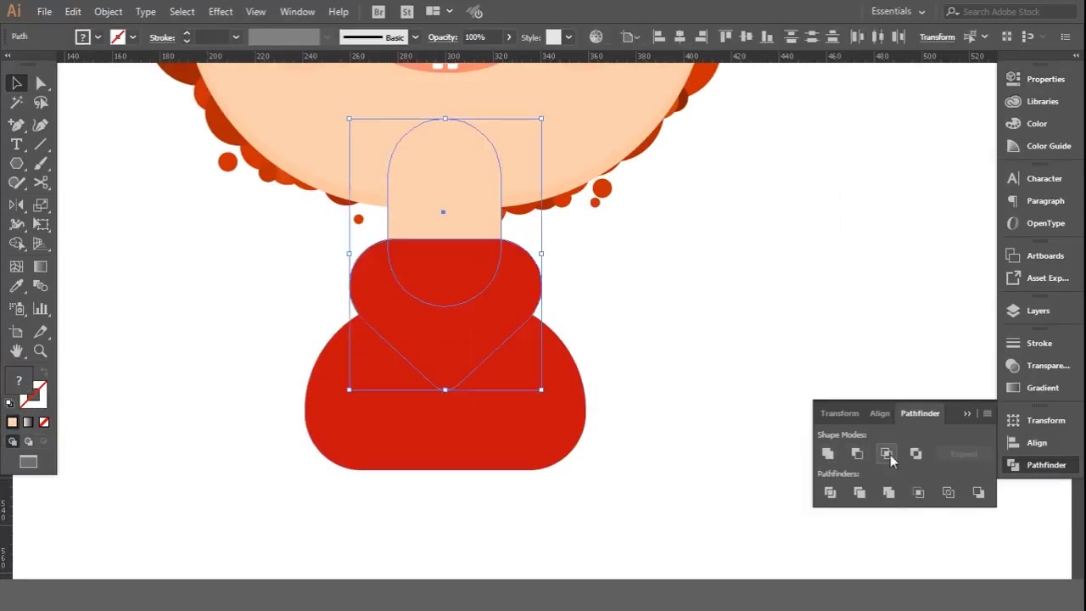
click(979, 492)
click(627, 305)
click(371, 299)
click(660, 337)
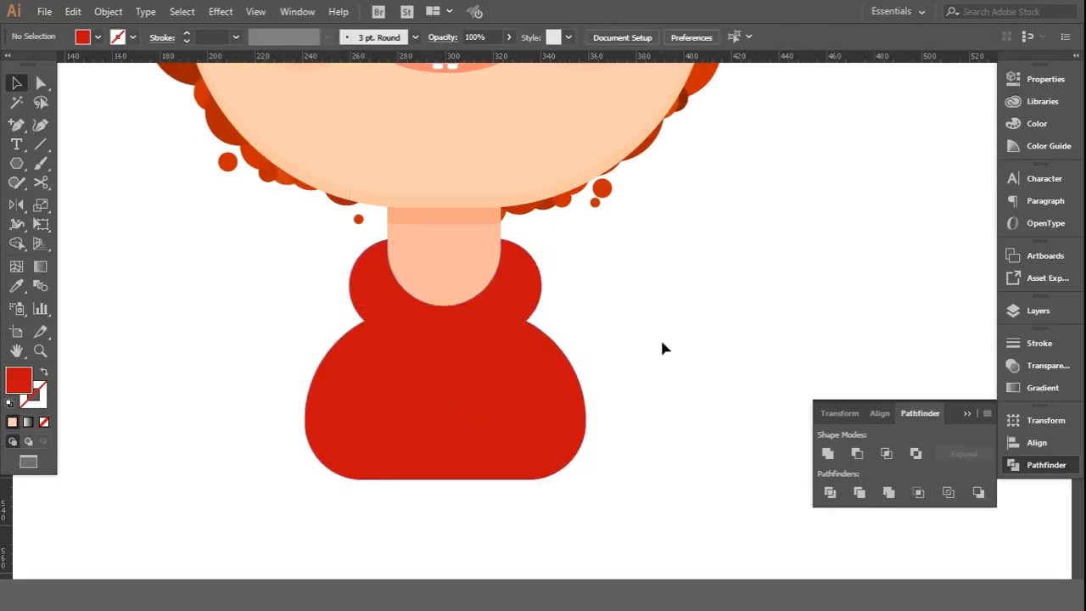
Step: Stretch the upper red sweater shape slightly from its top edge
scroll(553, 396, down, 2)
scroll(557, 403, down, 2)
scroll(304, 501, up, 3)
drag(307, 500, 470, 346)
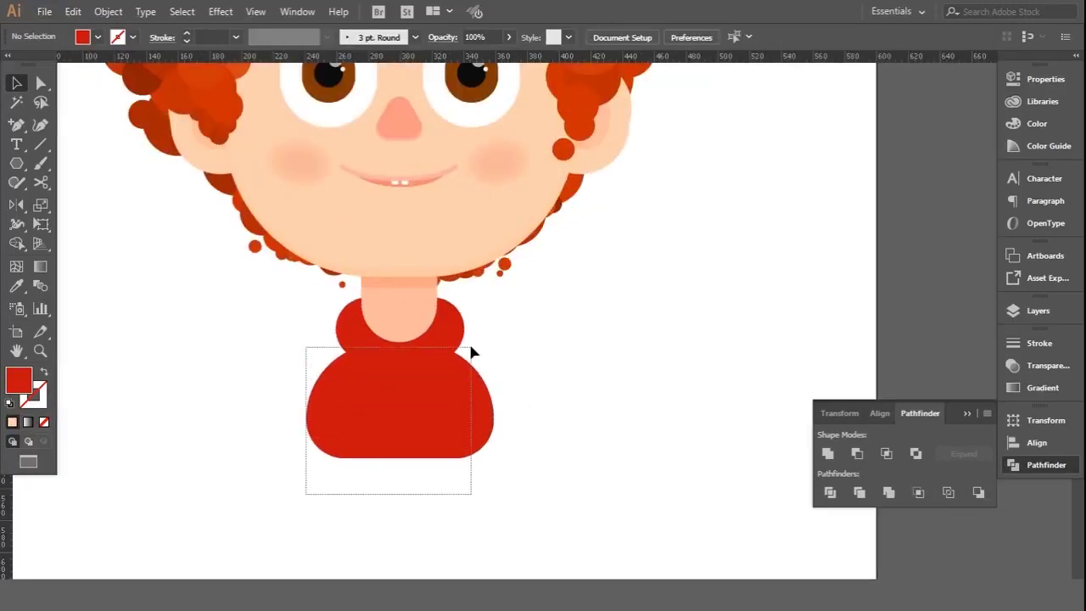
click(365, 571)
click(396, 364)
drag(400, 291, 400, 295)
click(582, 350)
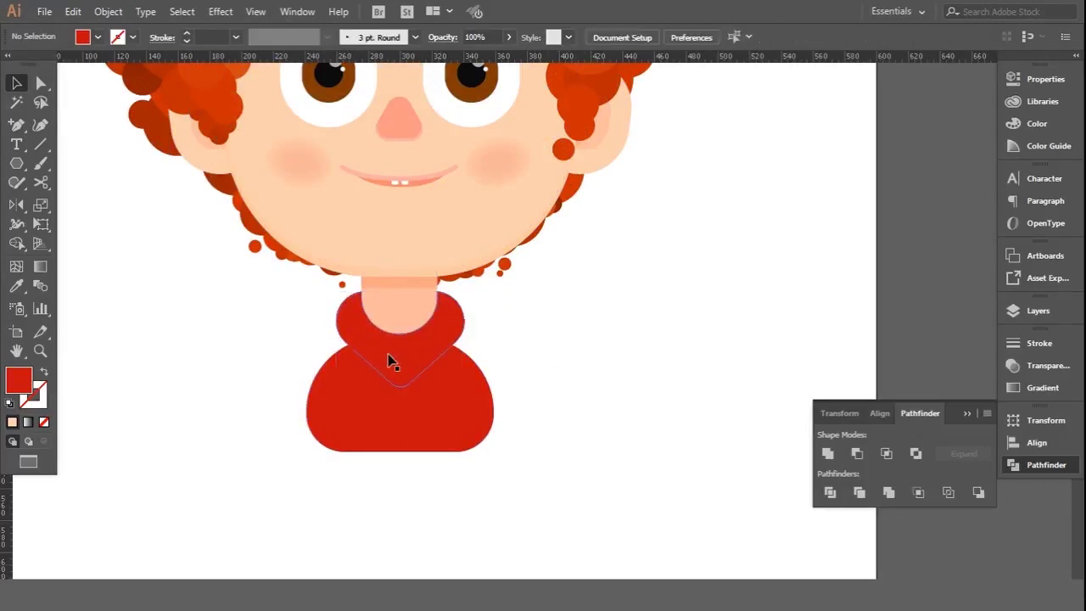
Step: Move the collar slightly lower and change its stacking order with Arrange
scroll(576, 374, down, 2)
scroll(498, 383, up, 2)
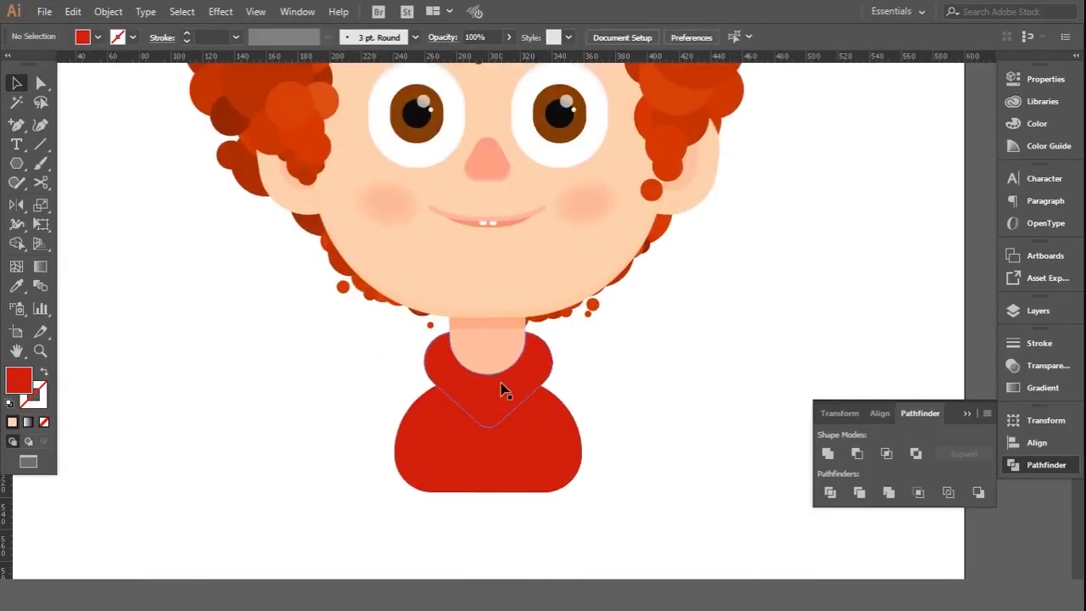
scroll(441, 364, up, 1)
drag(441, 367, 439, 374)
click(577, 345)
right_click(532, 331)
click(747, 518)
click(546, 364)
scroll(521, 416, down, 3)
Step: Sample the darker red swatch with the Eyedropper for the collar shading
key(i)
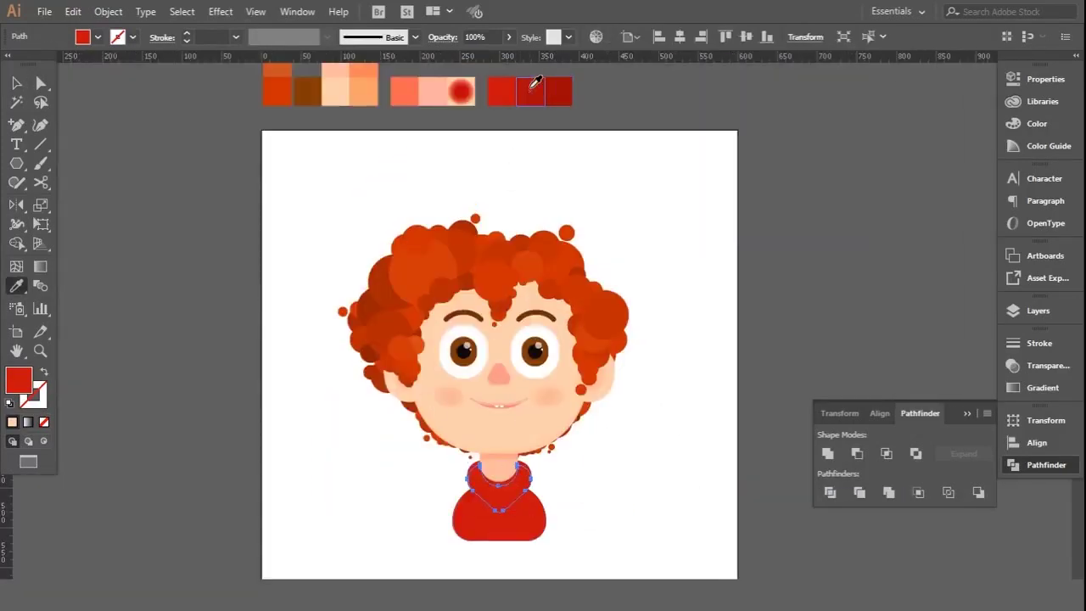
click(531, 89)
key(v)
click(609, 505)
scroll(533, 495, up, 3)
click(504, 424)
click(687, 394)
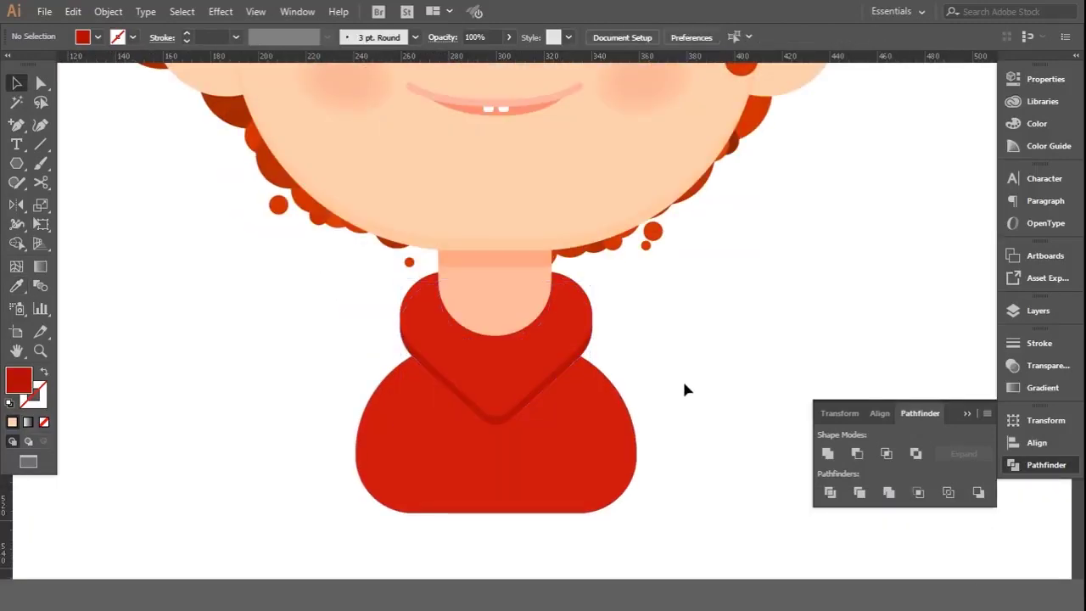
Step: Move the collar up, shorten it from its top, and keep it in front of the neck
scroll(688, 395, down, 2)
scroll(412, 419, up, 2)
scroll(417, 419, up, 1)
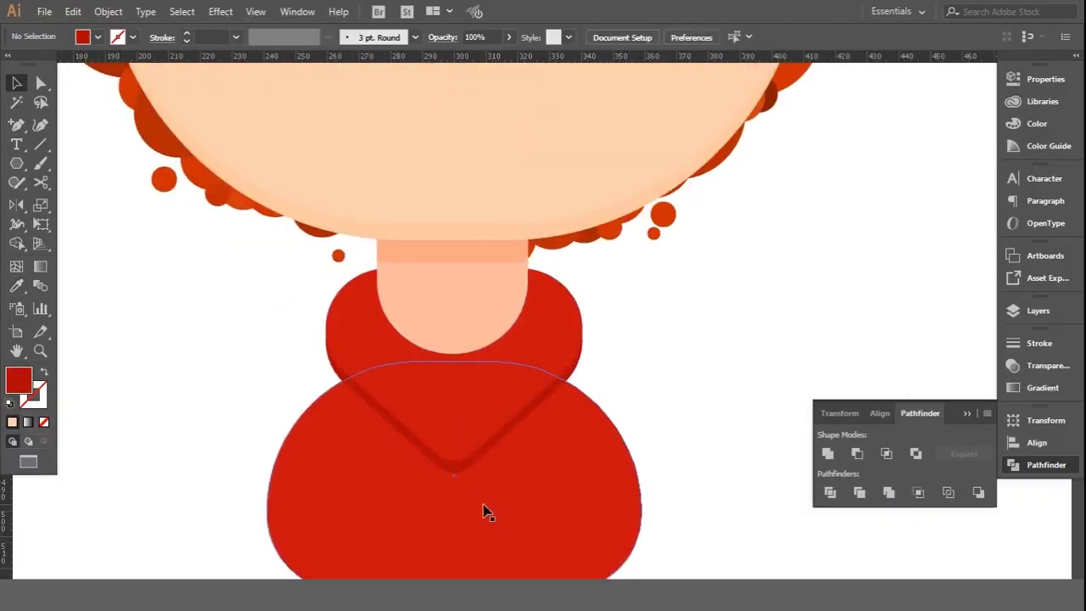
mouse_move(453, 473)
mouse_down()
mouse_move(435, 451)
mouse_move(444, 446)
mouse_up()
scroll(444, 446, up, 1)
drag(446, 234, 446, 266)
key(Up)
key(Up)
key(Up)
key(Up)
key(Up)
key(Up)
key(ctrl+[)
key(ctrl+])
Step: Raise the collar about 14 px and reselect it for colour sampling
scroll(654, 280, up, 2)
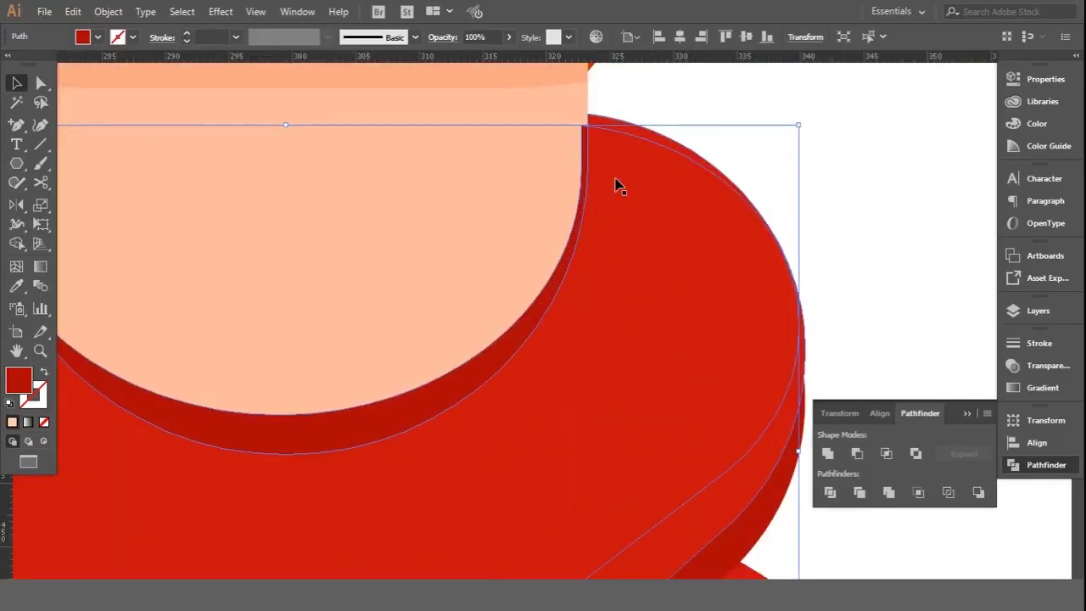
drag(585, 139, 587, 133)
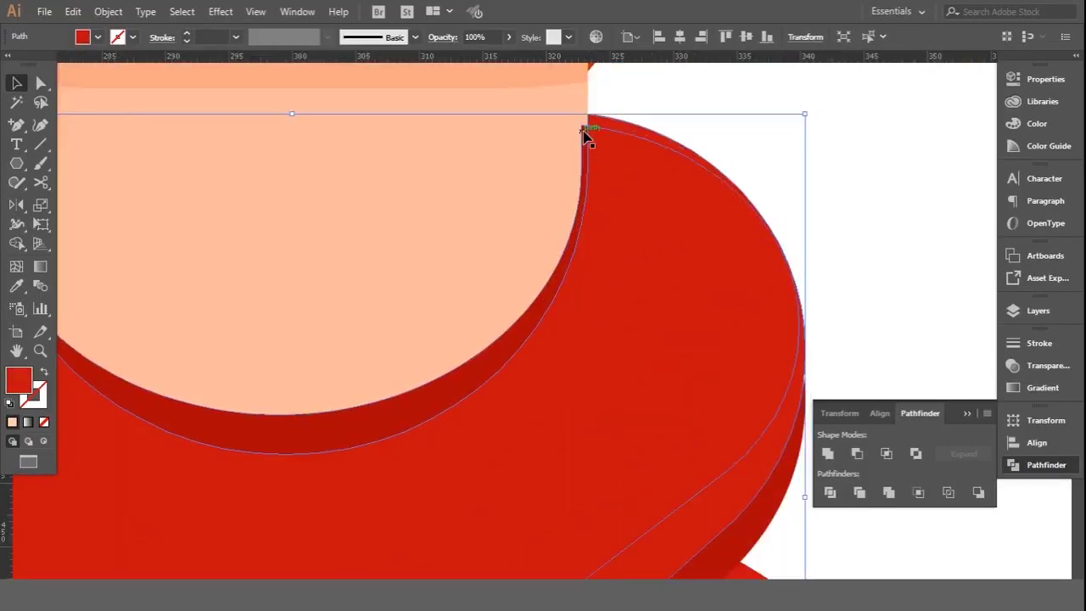
scroll(897, 189, down, 3)
click(896, 189)
click(582, 308)
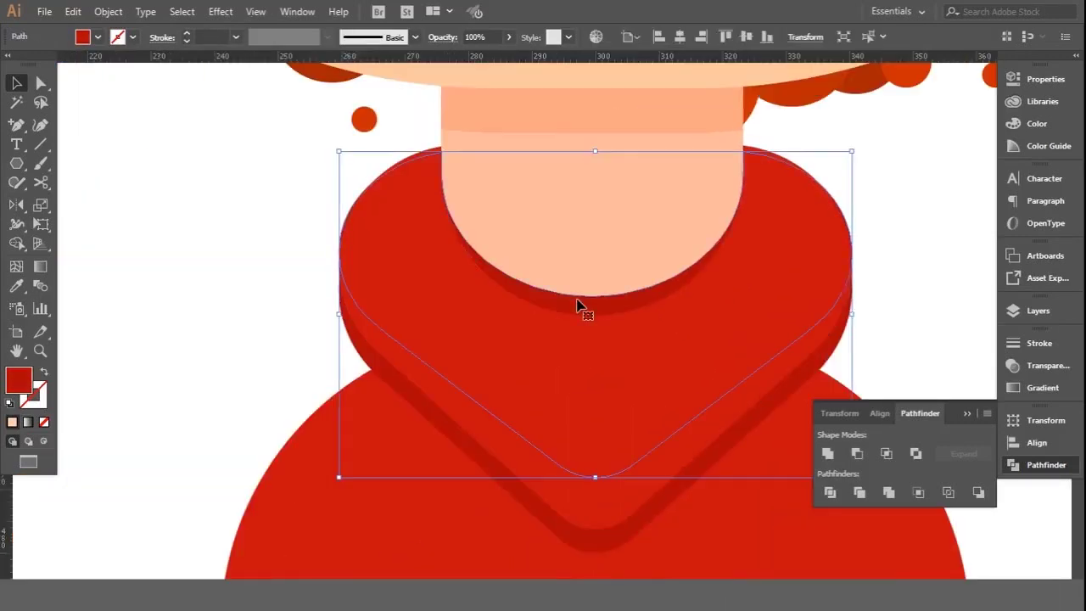
key(i)
scroll(315, 326, down, 3)
scroll(388, 260, up, 5)
scroll(473, 291, down, 5)
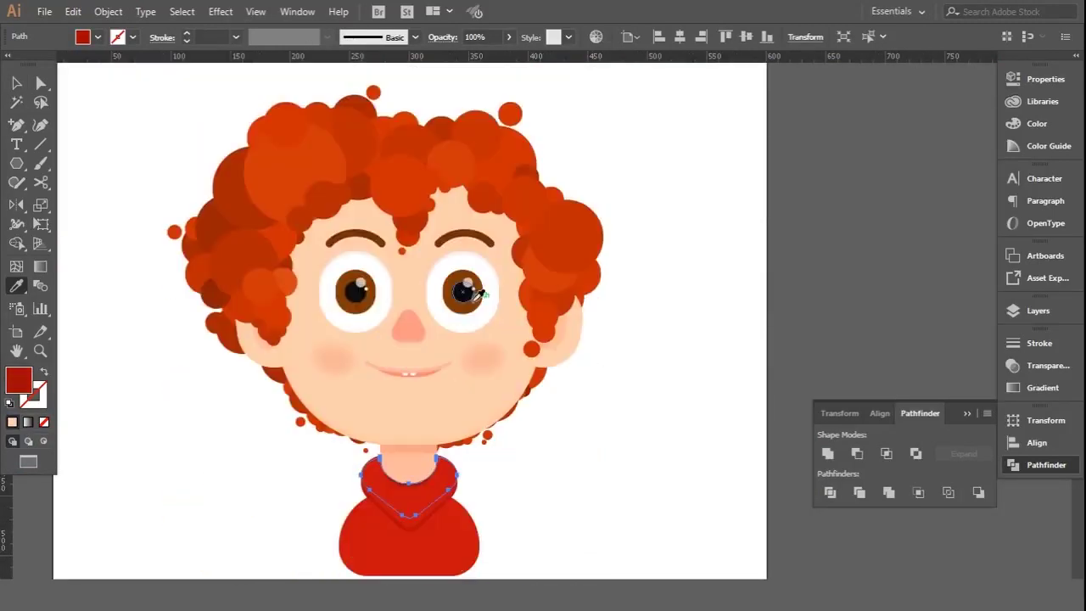
scroll(521, 437, up, 3)
scroll(528, 420, up, 2)
Step: Isolate the collar path for anchor editing
key(a)
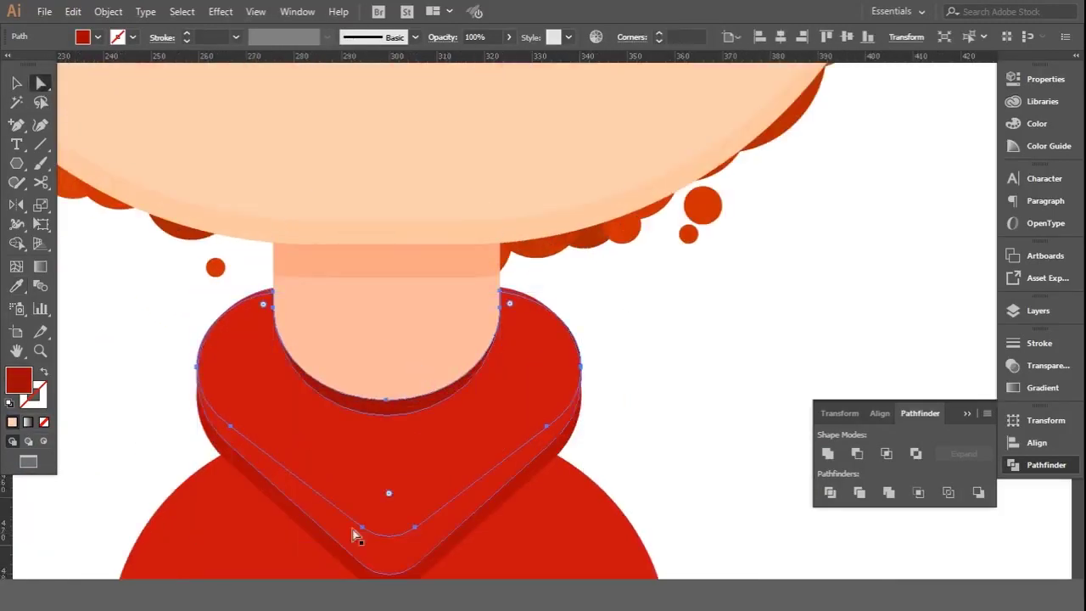
scroll(365, 475, up, 2)
click(368, 319)
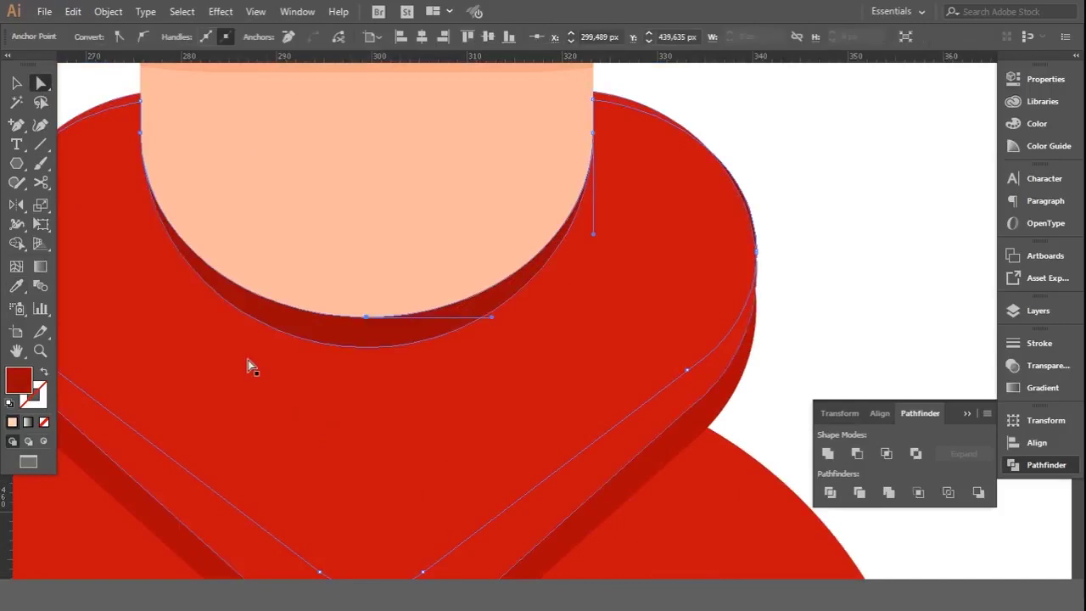
key(v)
key(ctrl+shift+a)
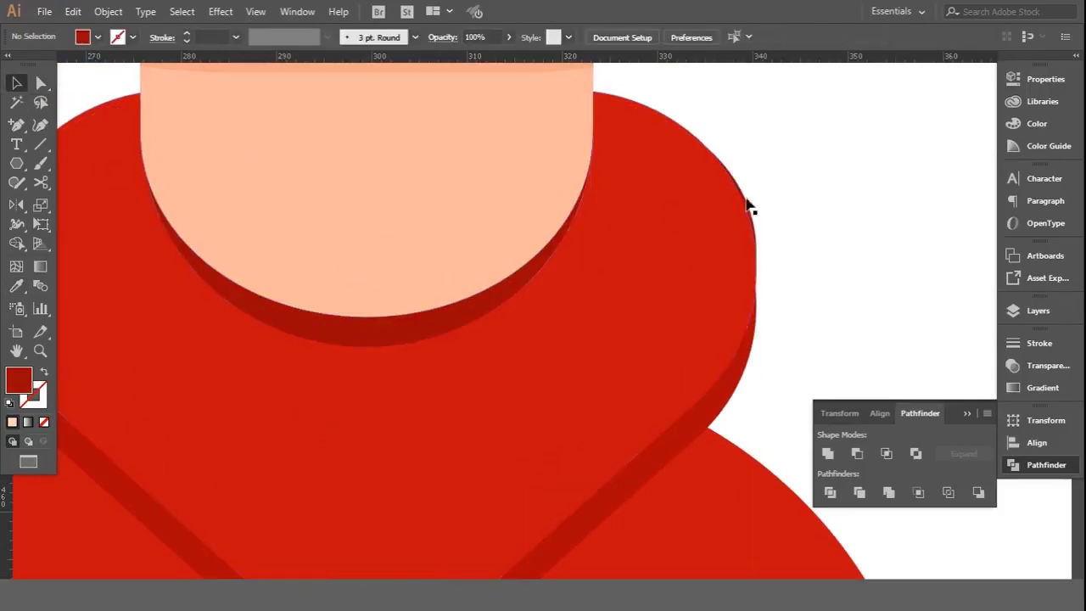
click(747, 202)
double_click(747, 202)
Step: Raise the collar's bottom inner anchor two nudges to lift the neckline curve
click(40, 82)
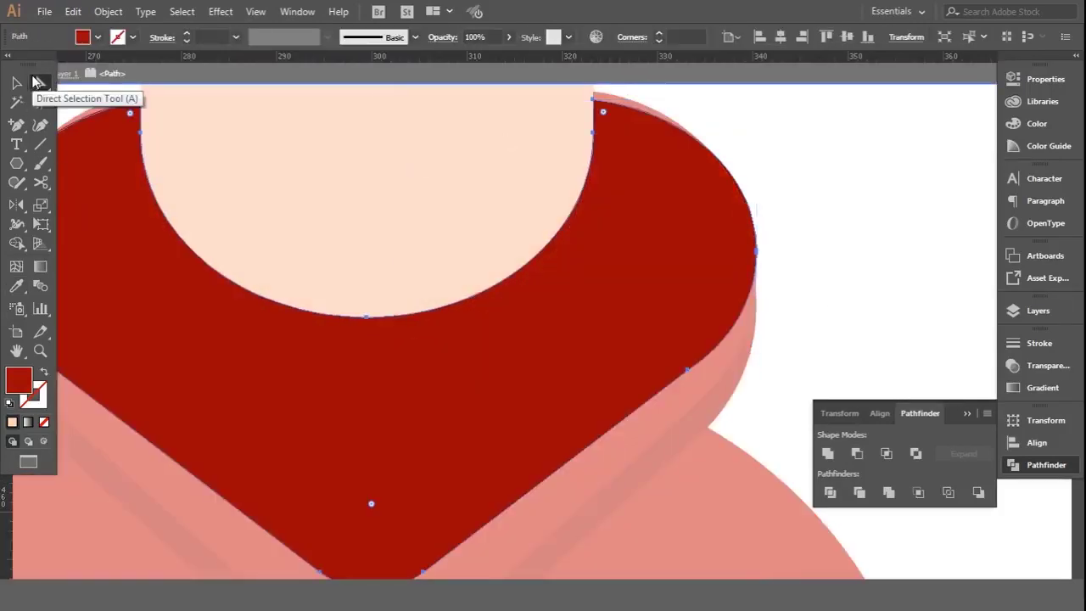
click(744, 265)
key(ctrl+minus)
drag(238, 230, 288, 269)
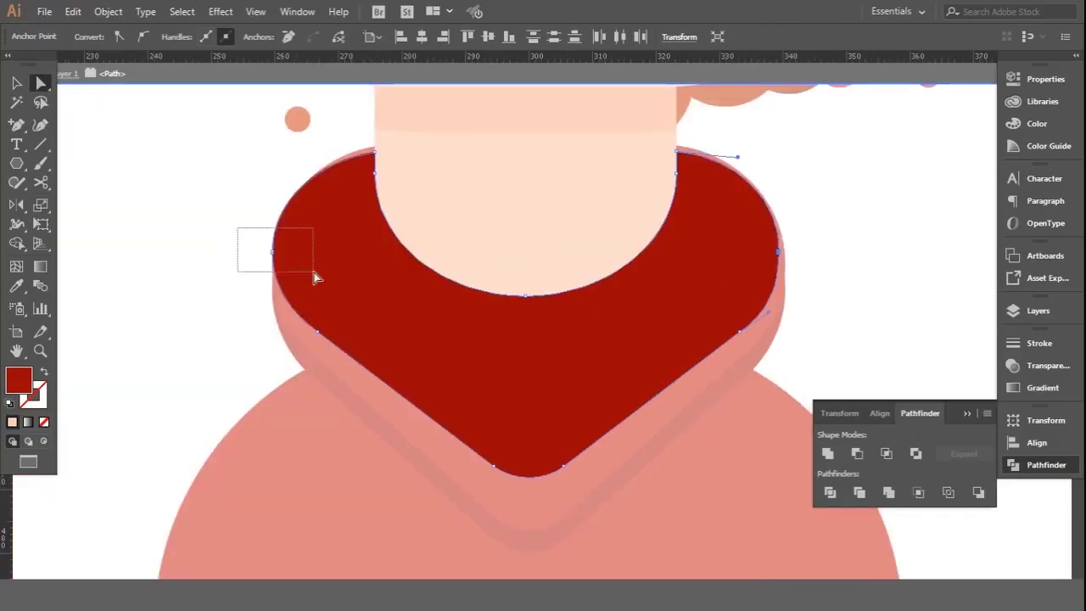
drag(498, 259, 553, 316)
key(Up)
key(Up)
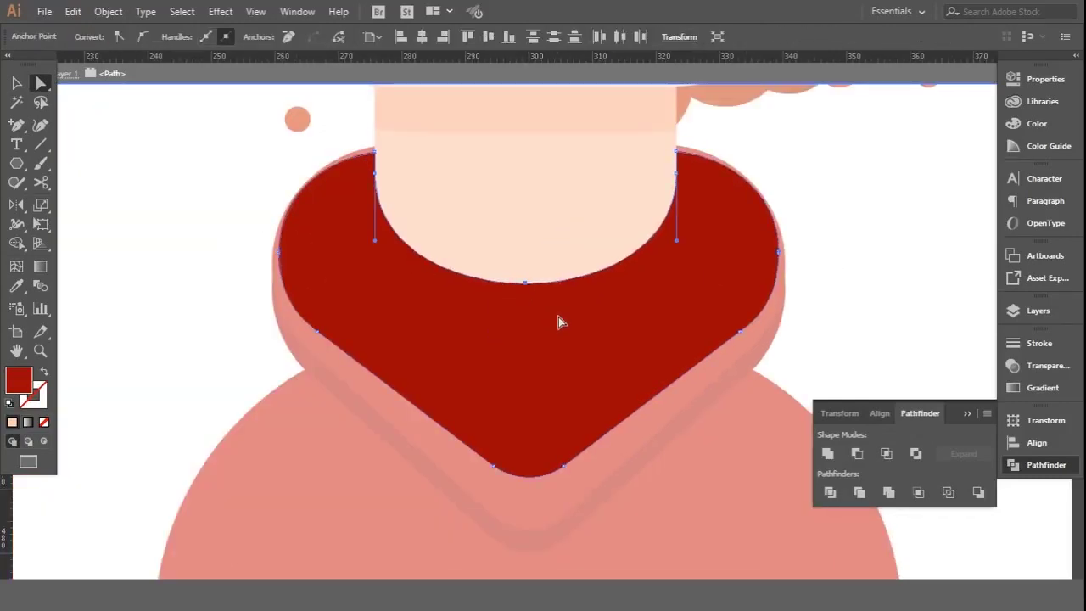
key(Up)
Step: Add an anchor at the centre of the line under the neck
double_click(144, 195)
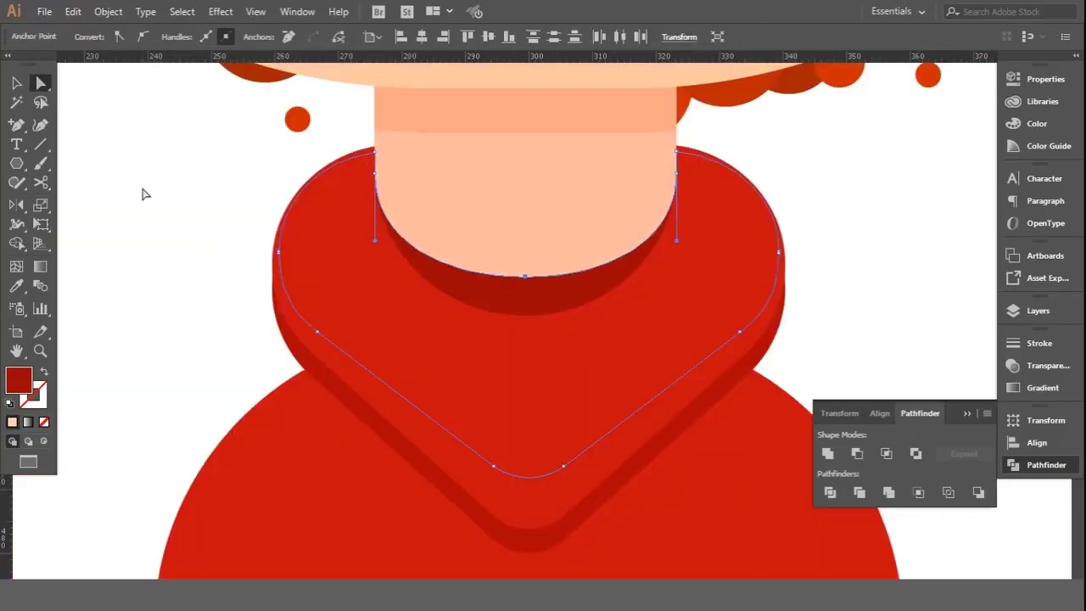
key(ctrl+minus)
key(ctrl+minus)
key(ctrl+minus)
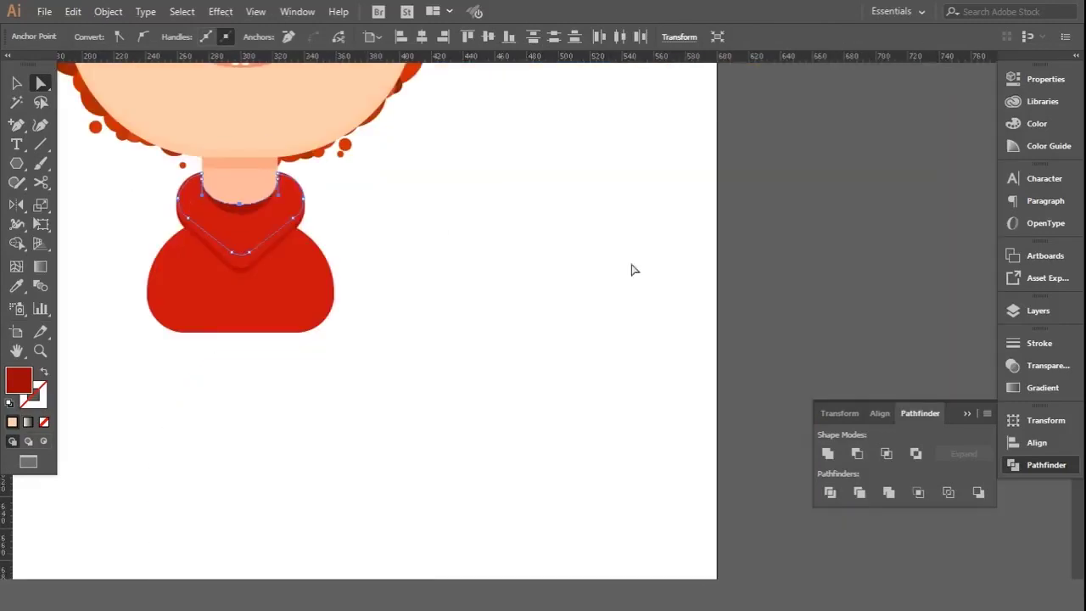
key(ctrl+plus)
key(ctrl+plus)
key(ctrl+plus)
key(ctrl+plus)
key(ctrl+plus)
key(ctrl+plus)
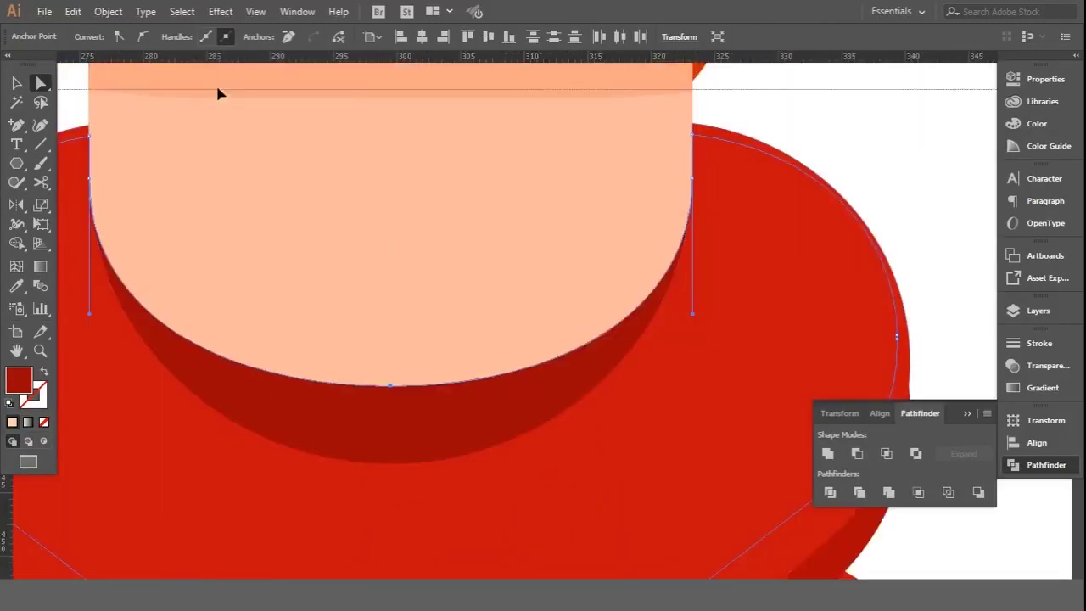
click(228, 382)
click(320, 383)
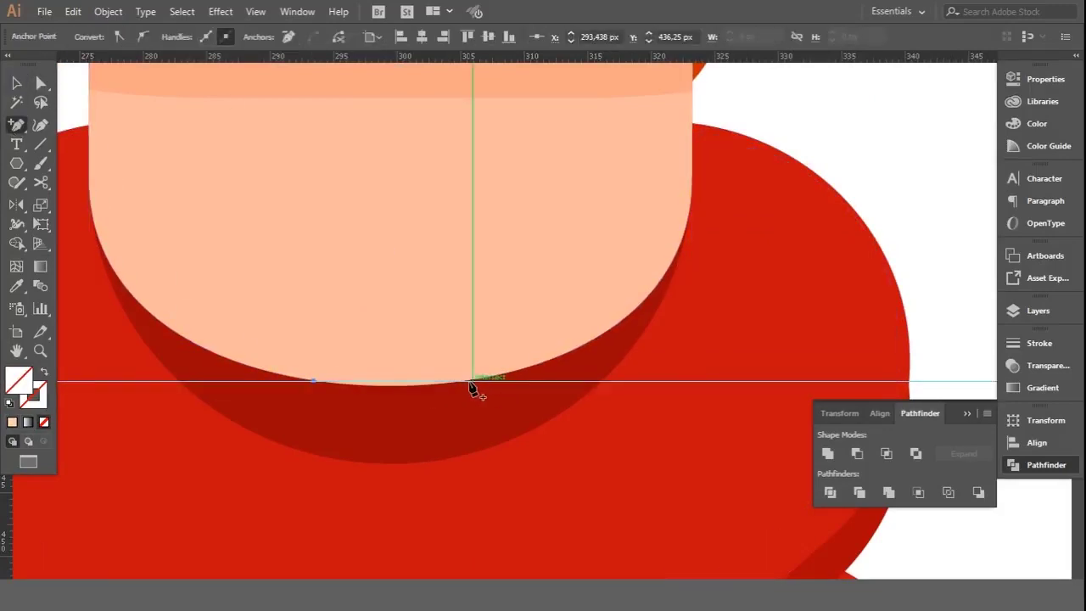
key(v)
Step: Add a centre anchor on the dark red collar's neckline and select it to form the notch
double_click(336, 437)
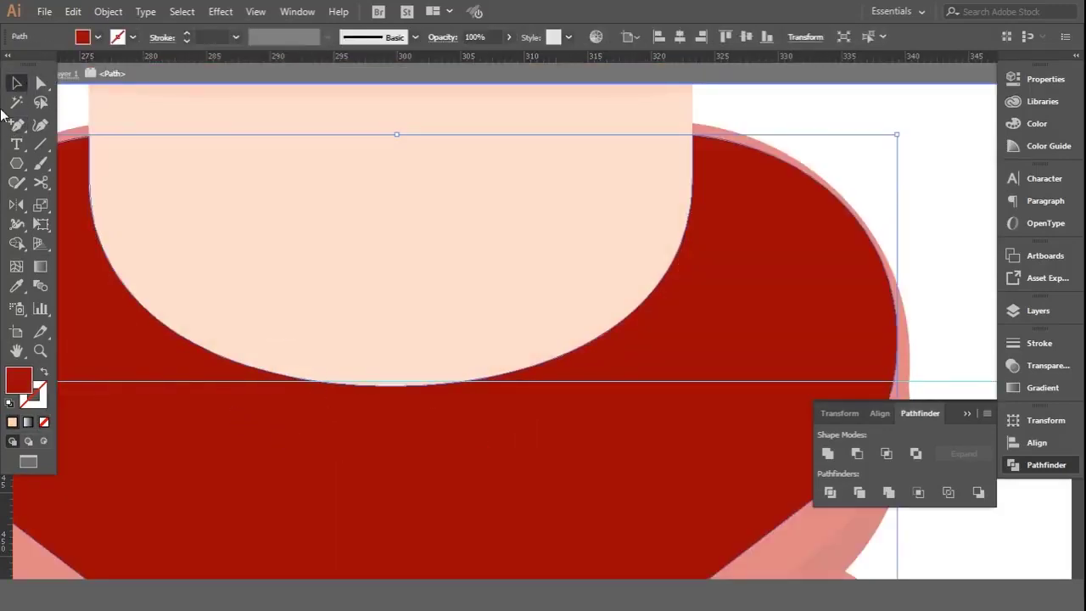
key(a)
drag(287, 346, 323, 402)
drag(449, 357, 526, 415)
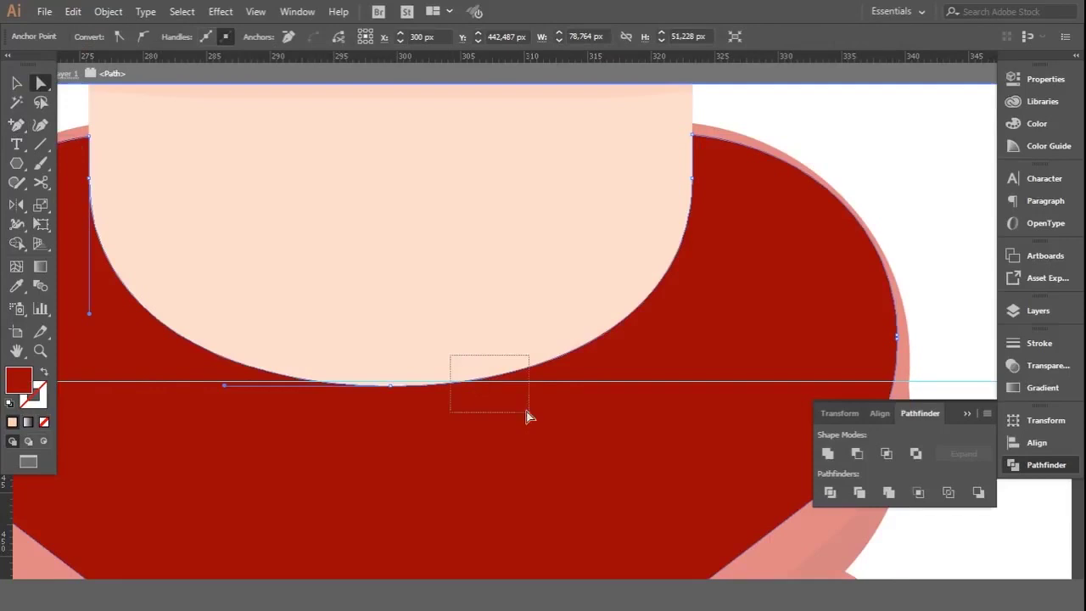
click(17, 125)
click(320, 382)
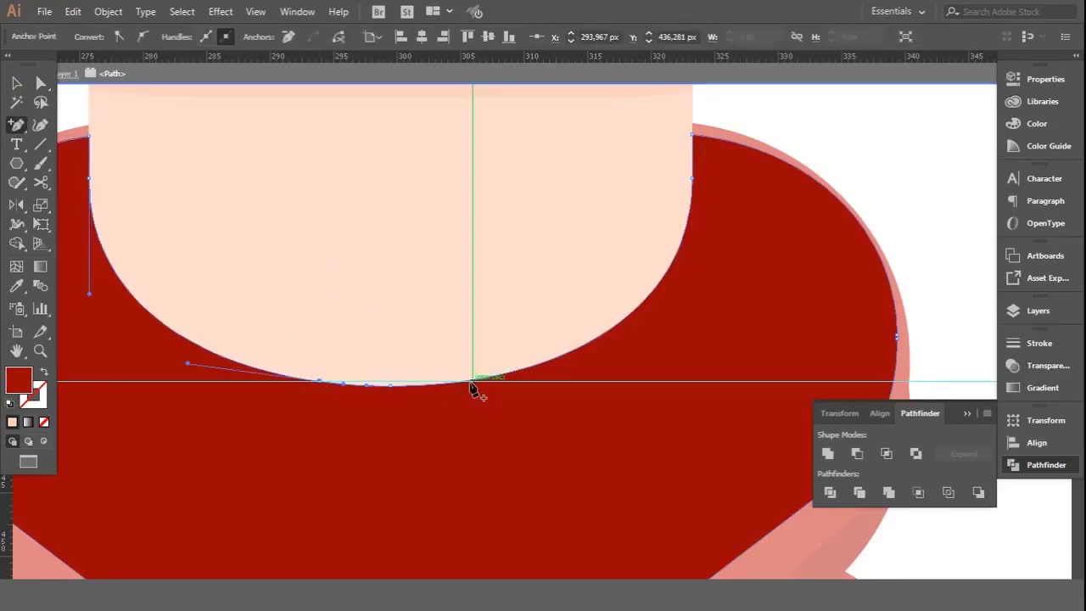
click(424, 391)
drag(370, 340, 420, 444)
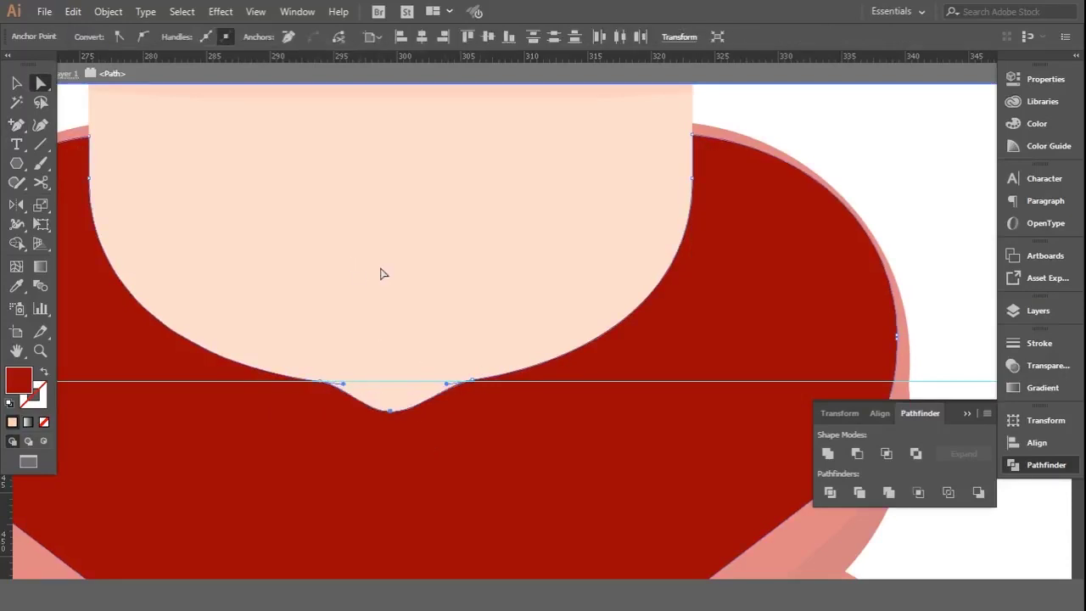
scroll(393, 265, down, 5)
scroll(691, 318, down, 1)
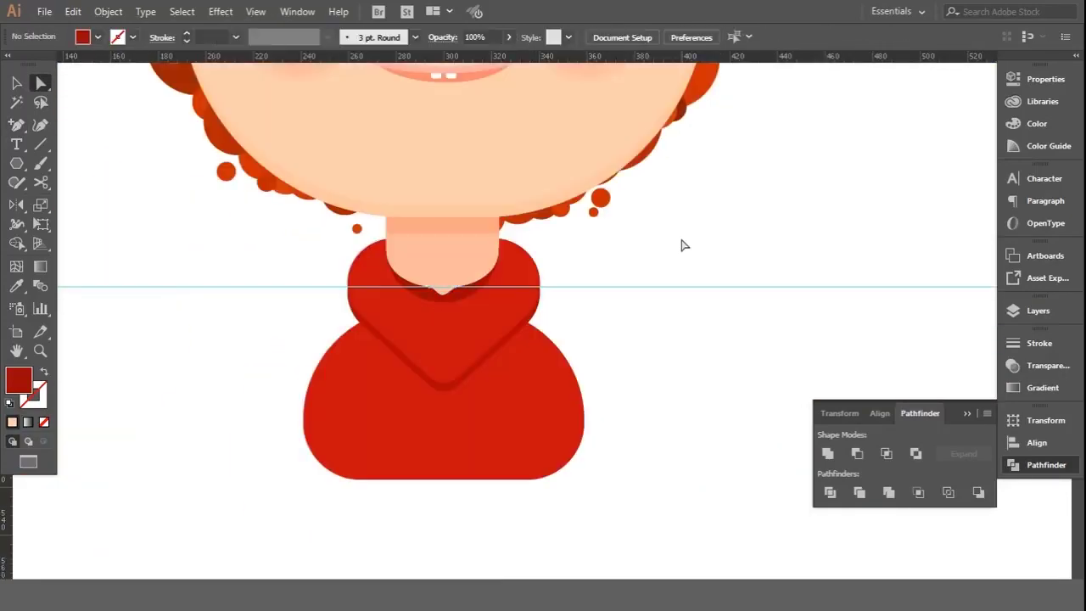
scroll(682, 243, down, 3)
Step: Adjust the anchors around the collar's neckline notch in isolation mode, then reselect the collar
click(447, 366)
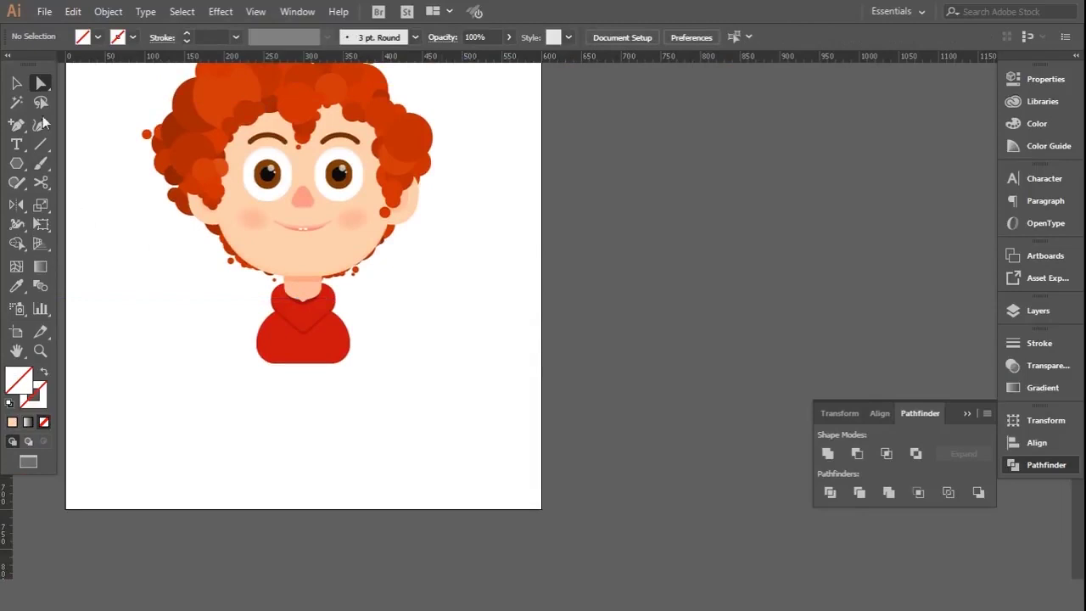
key(v)
scroll(233, 294, up, 1)
scroll(378, 266, up, 2)
scroll(377, 266, up, 2)
scroll(373, 332, up, 1)
double_click(373, 332)
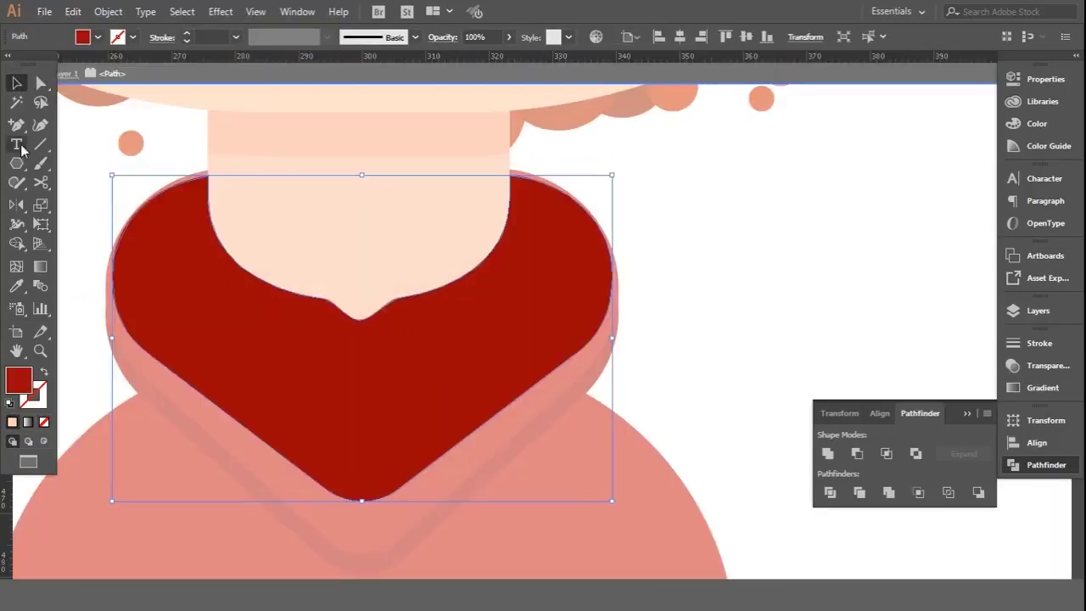
key(a)
drag(415, 311, 415, 311)
double_click(706, 263)
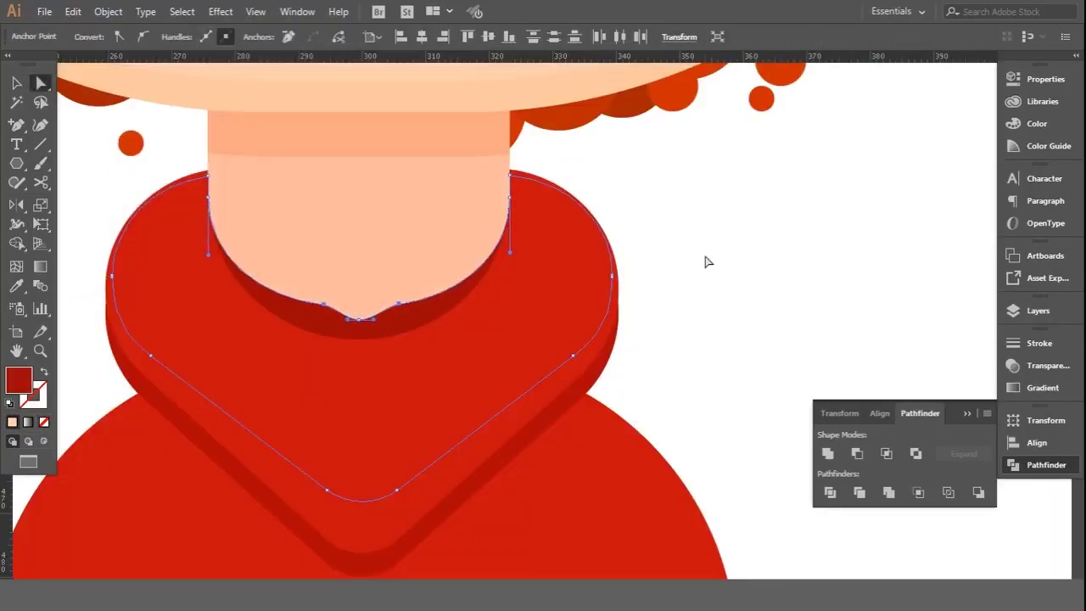
scroll(492, 254, down, 3)
click(363, 297)
scroll(377, 254, down, 5)
Step: Draw a small dark red circle inside the collar's V as a button
key(i)
key(v)
scroll(352, 471, up, 3)
click(121, 346)
scroll(532, 382, down, 2)
scroll(456, 410, up, 1)
drag(16, 163, 85, 198)
scroll(426, 357, up, 4)
drag(393, 379, 406, 388)
Step: Nudge the button slightly down and to the right
key(v)
key(ctrl+shift+a)
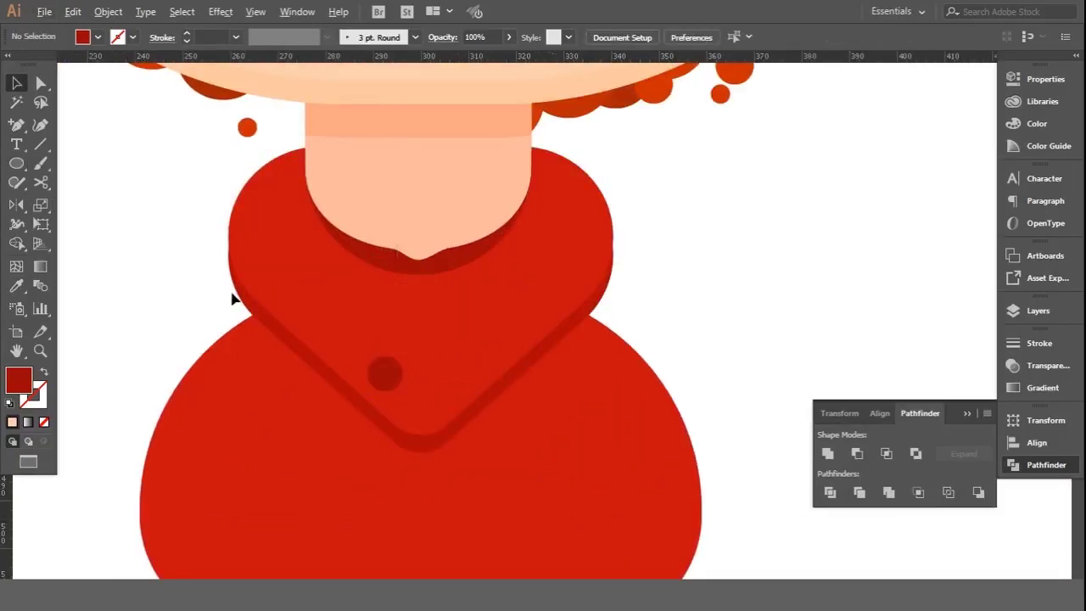
scroll(225, 293, down, 3)
scroll(511, 322, down, 1)
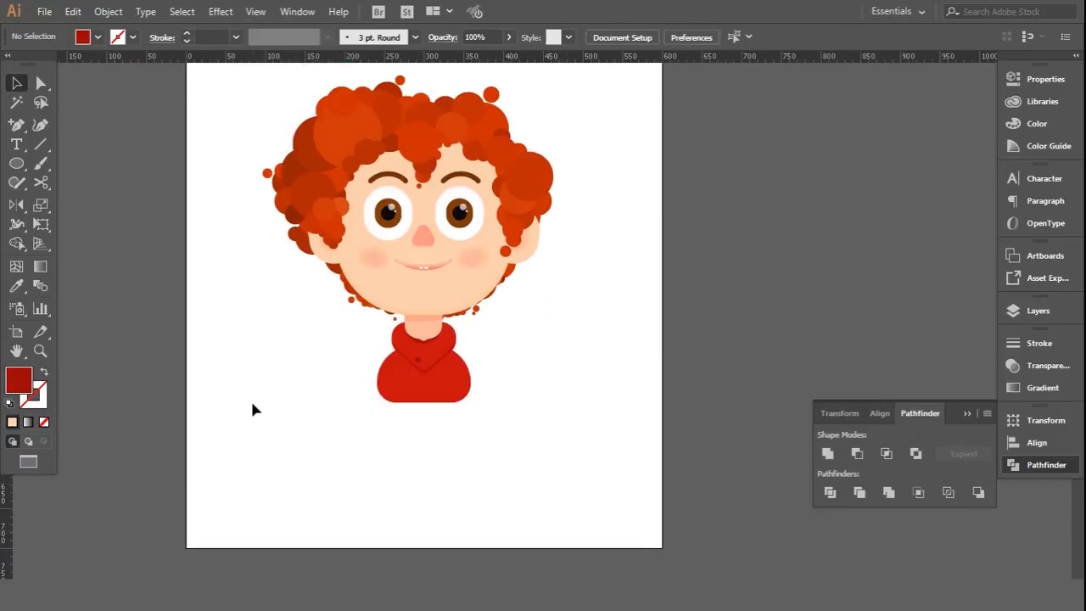
scroll(416, 363, up, 5)
drag(413, 317, 420, 333)
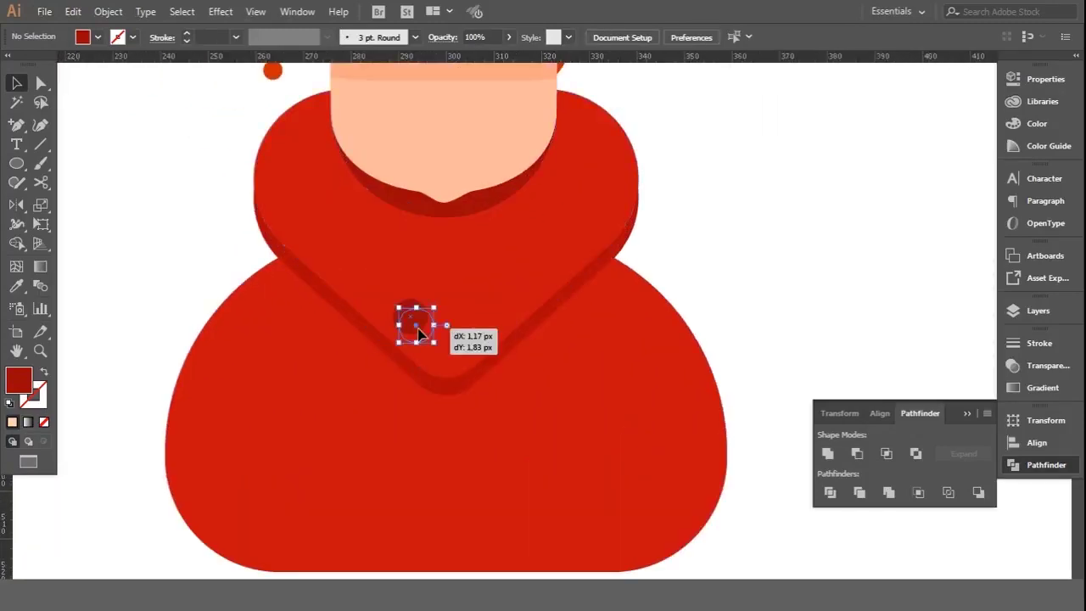
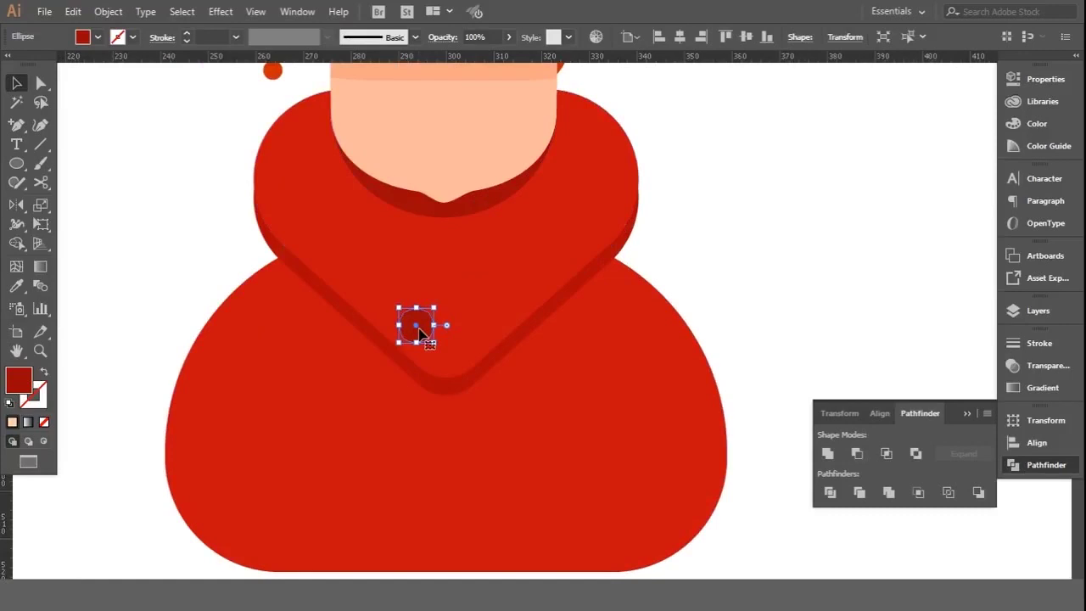
Step: Nudge the collar's bottom anchor points up to raise its lower point
click(144, 271)
click(329, 303)
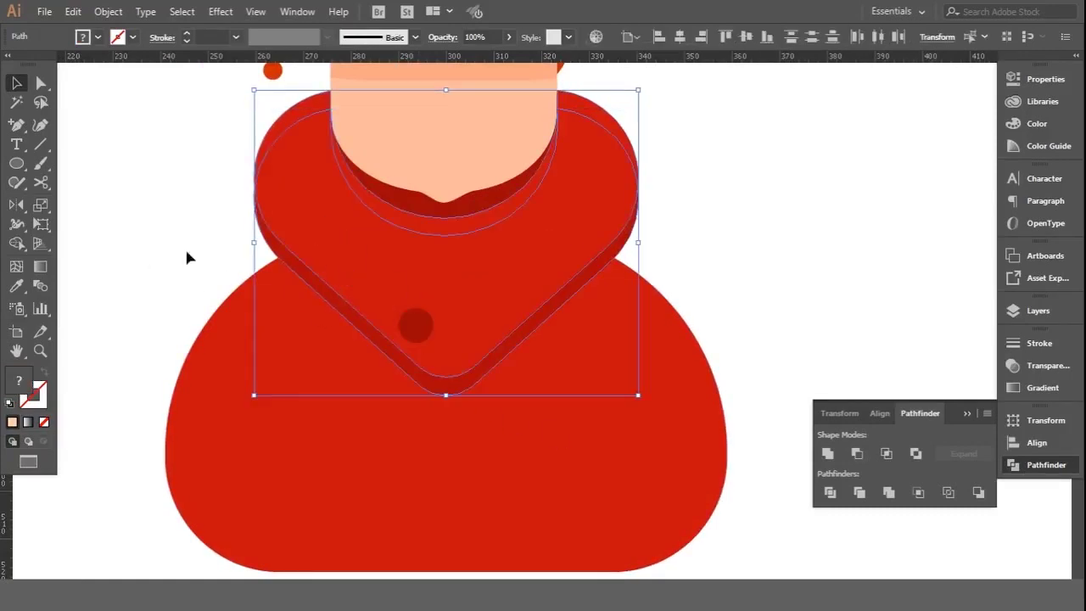
double_click(337, 263)
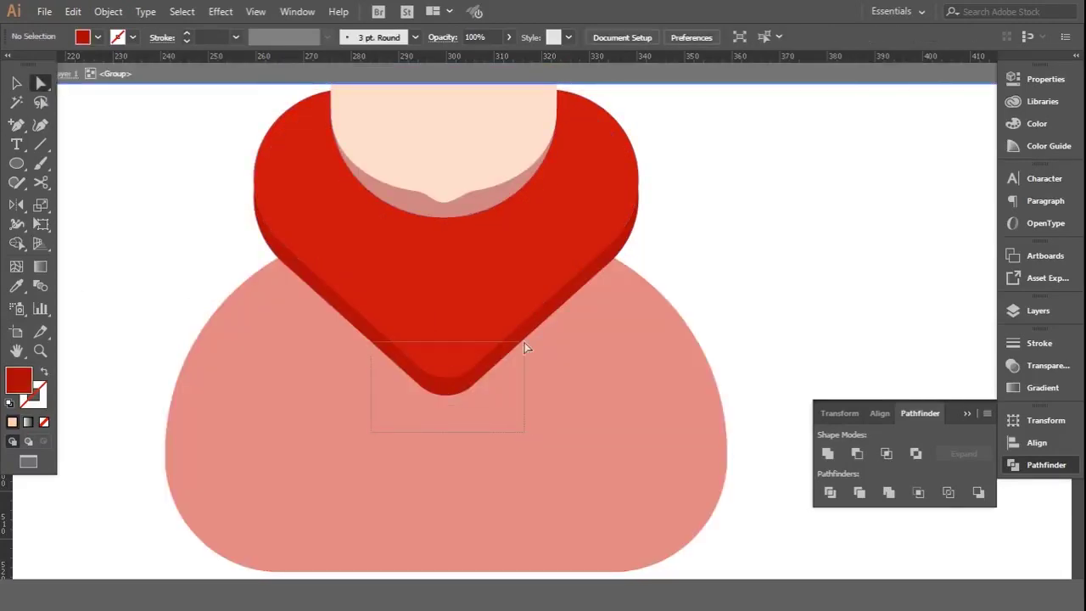
drag(526, 348, 526, 348)
key(Up)
key(Up)
key(Up)
double_click(736, 264)
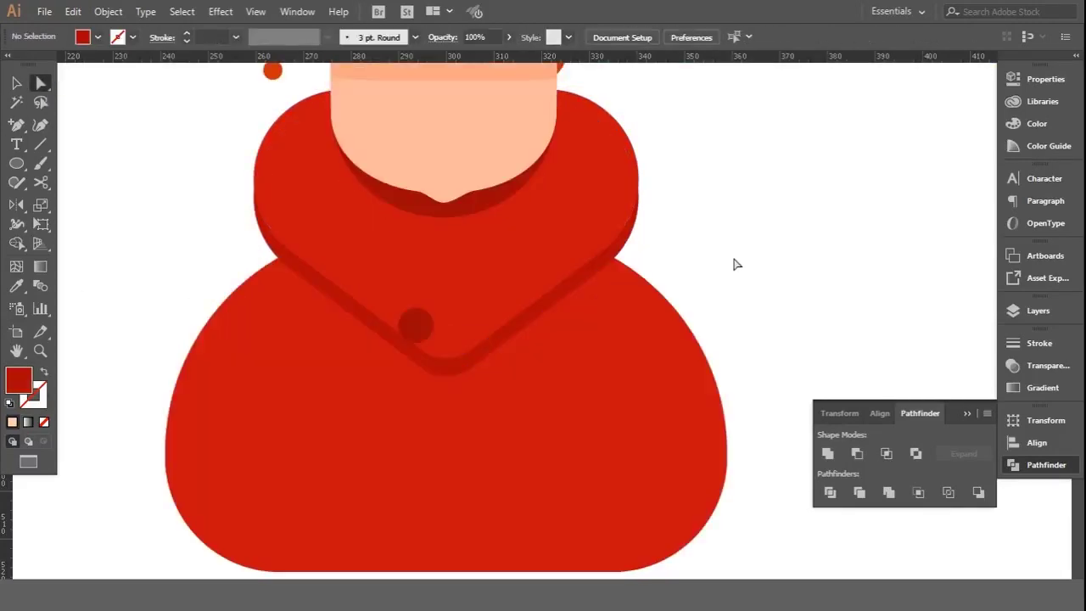
click(320, 211)
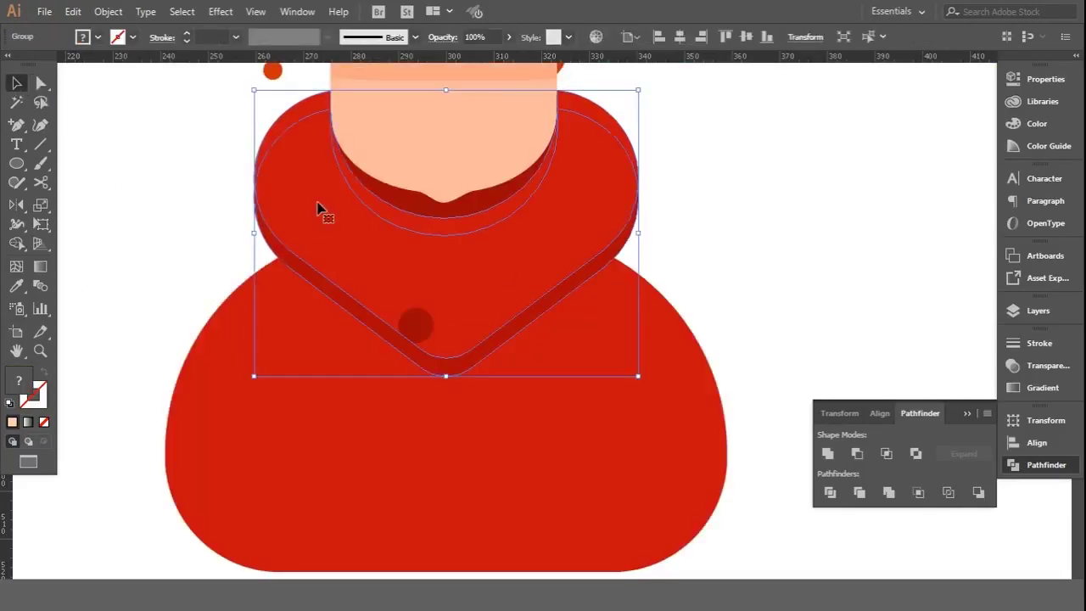
click(393, 181)
click(166, 150)
click(472, 201)
click(735, 186)
Step: Shrink the small dark button circle to about 6.33 px
click(416, 323)
click(751, 264)
click(416, 321)
drag(434, 338, 429, 331)
click(676, 283)
Step: Place a copy of the button to its right as a second button
scroll(498, 294, down, 5)
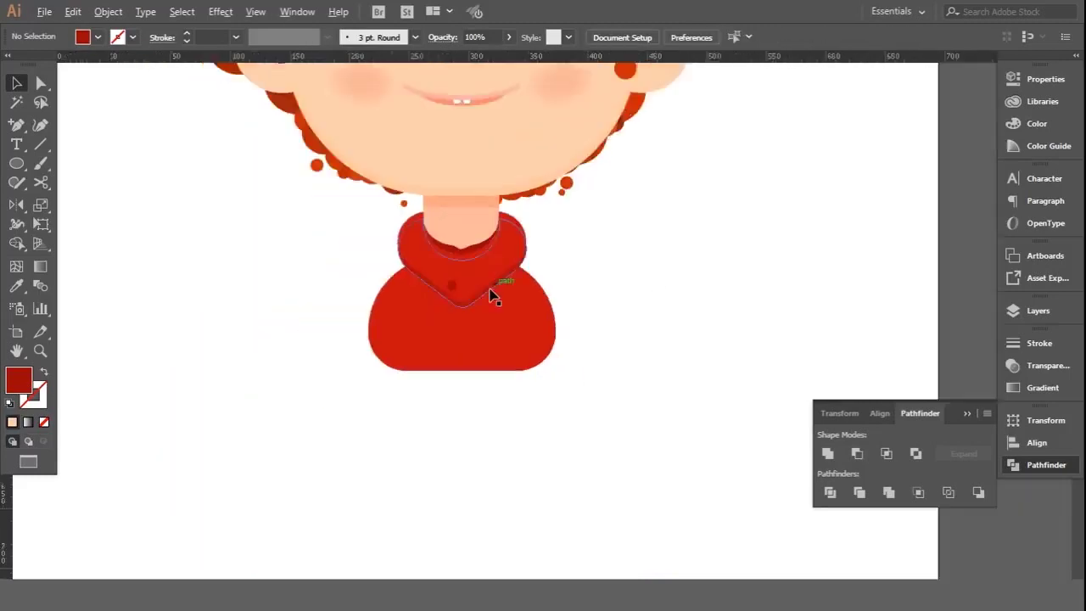
scroll(679, 419, up, 5)
scroll(467, 460, up, 3)
drag(413, 367, 489, 379)
click(531, 279)
scroll(354, 342, down, 5)
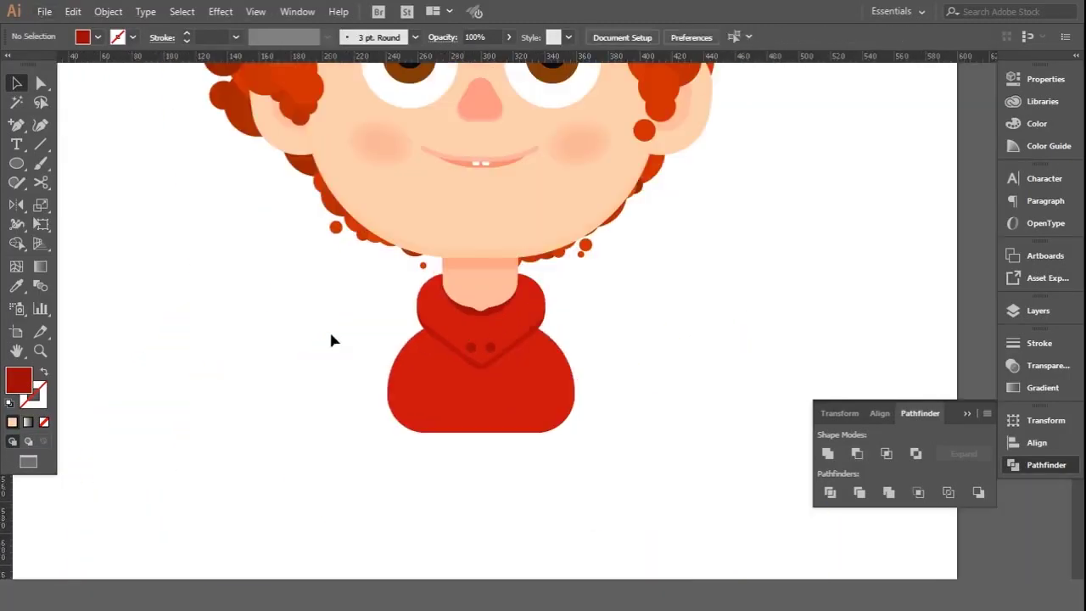
click(41, 163)
scroll(470, 369, up, 3)
Step: Paint two drawstrings hanging down from the buttons with the Paintbrush
scroll(478, 299, up, 2)
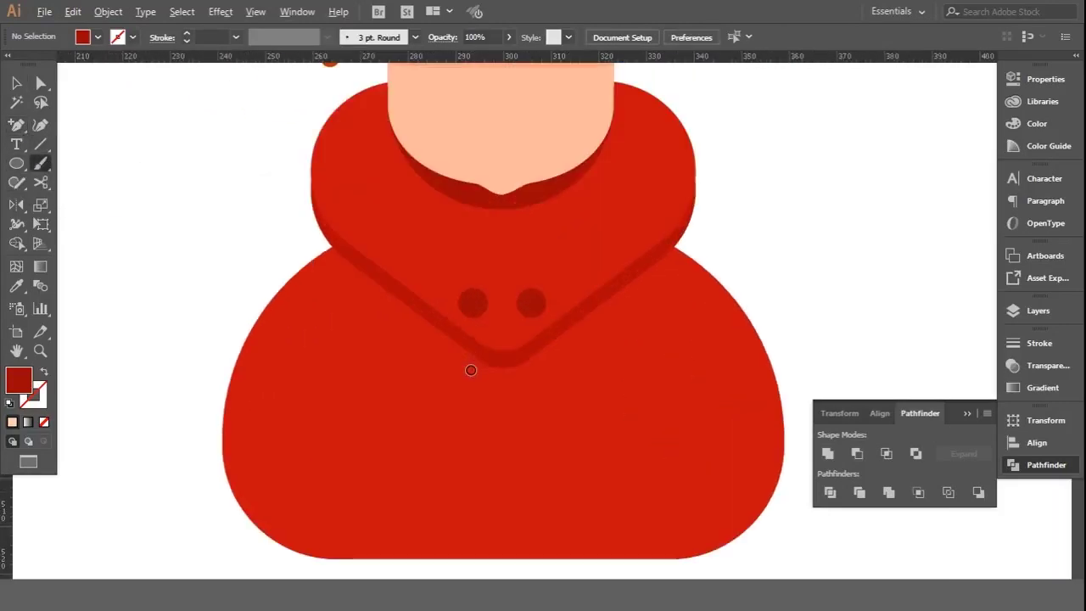
drag(475, 301, 417, 413)
key(ctrl+z)
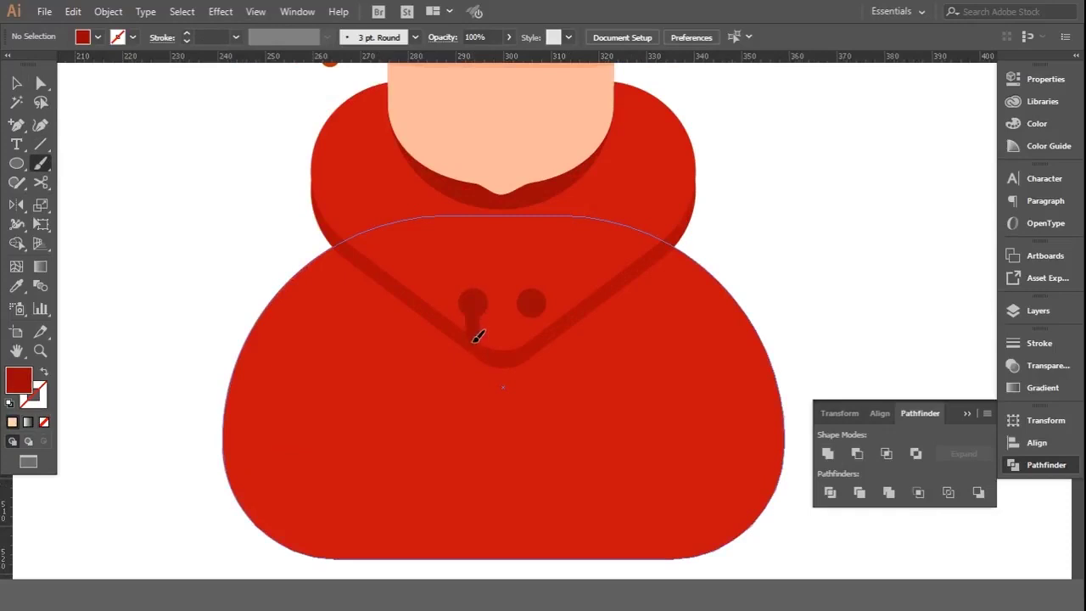
drag(473, 332, 471, 462)
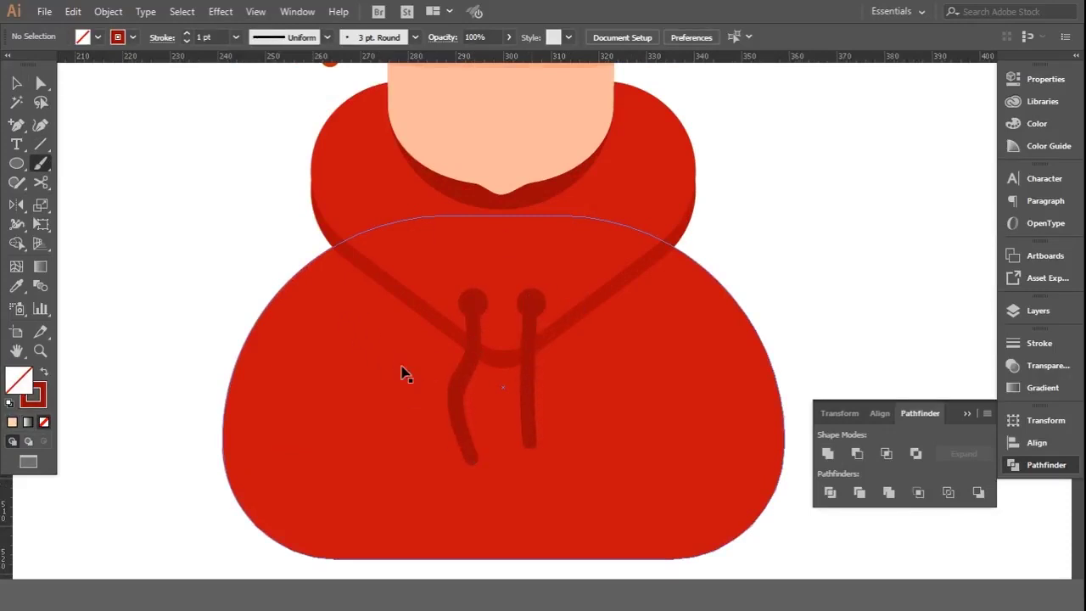
key(ctrl+z)
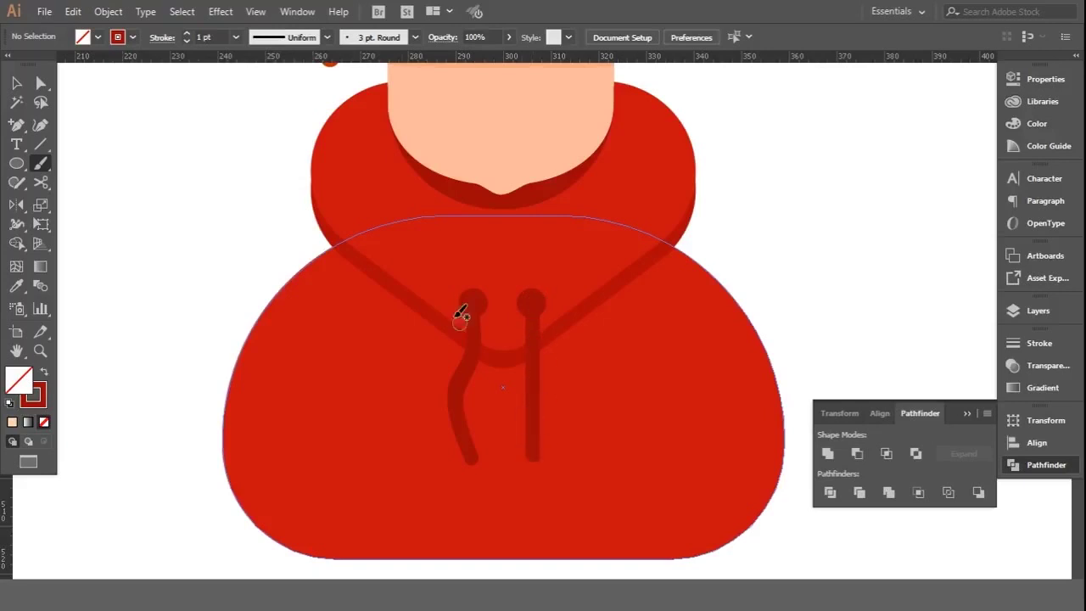
key(ctrl+z)
key(ctrl+z)
Step: Give both drawstrings no fill and a white stroke
ctrl+click(532, 367)
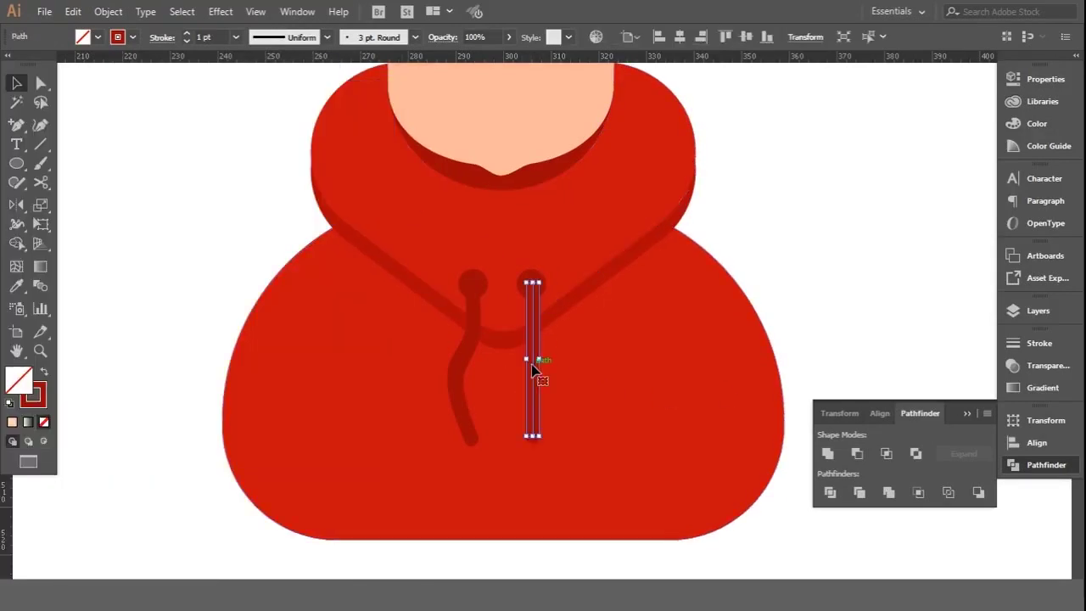
shift+click(456, 382)
click(1049, 146)
click(1037, 123)
click(828, 178)
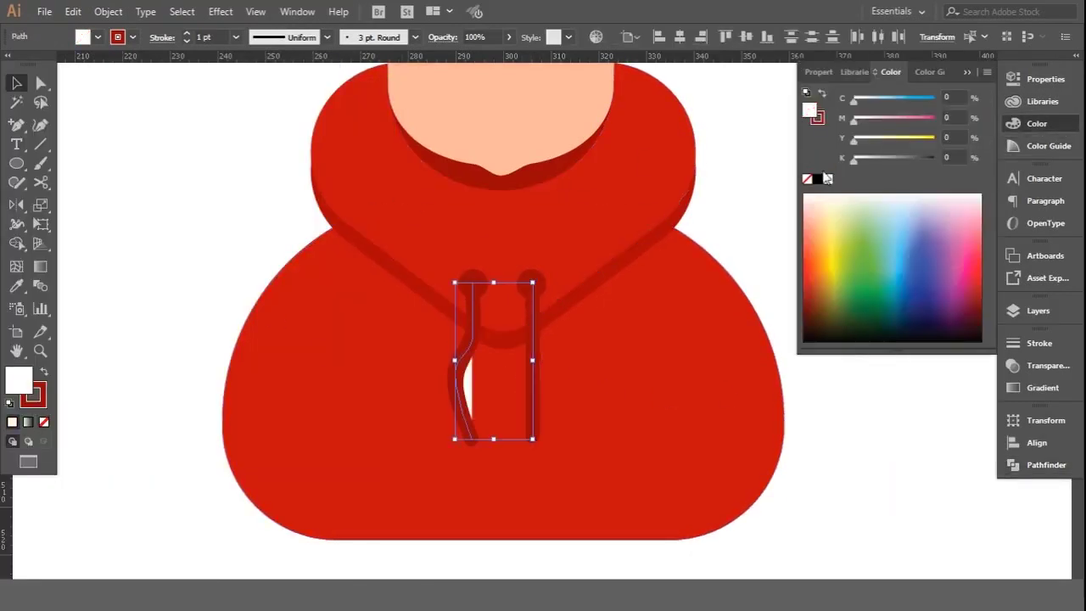
click(807, 179)
click(818, 116)
click(827, 180)
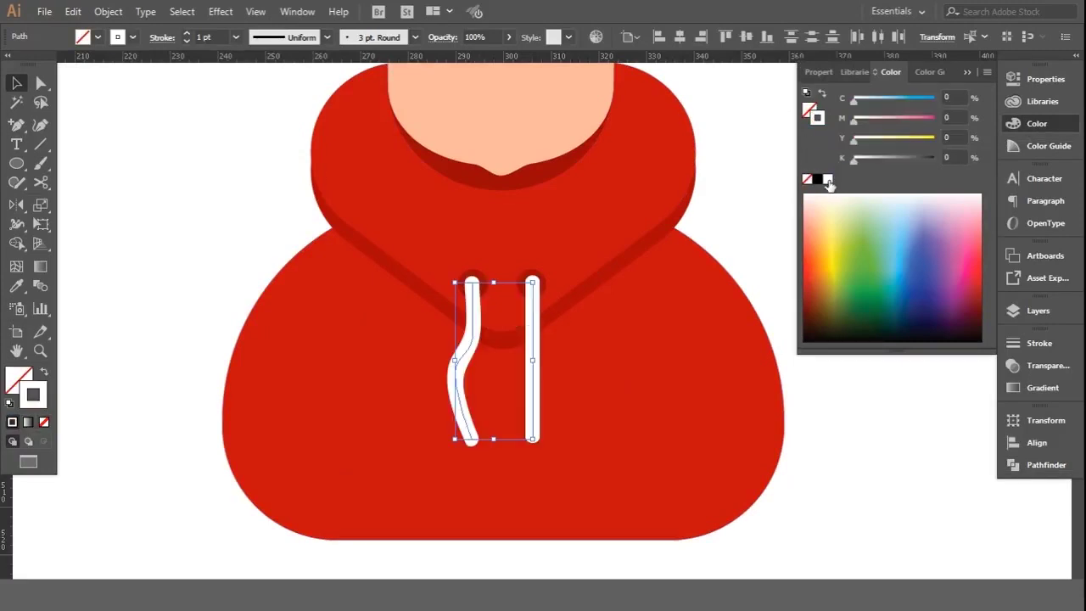
click(100, 143)
scroll(620, 269, down, 5)
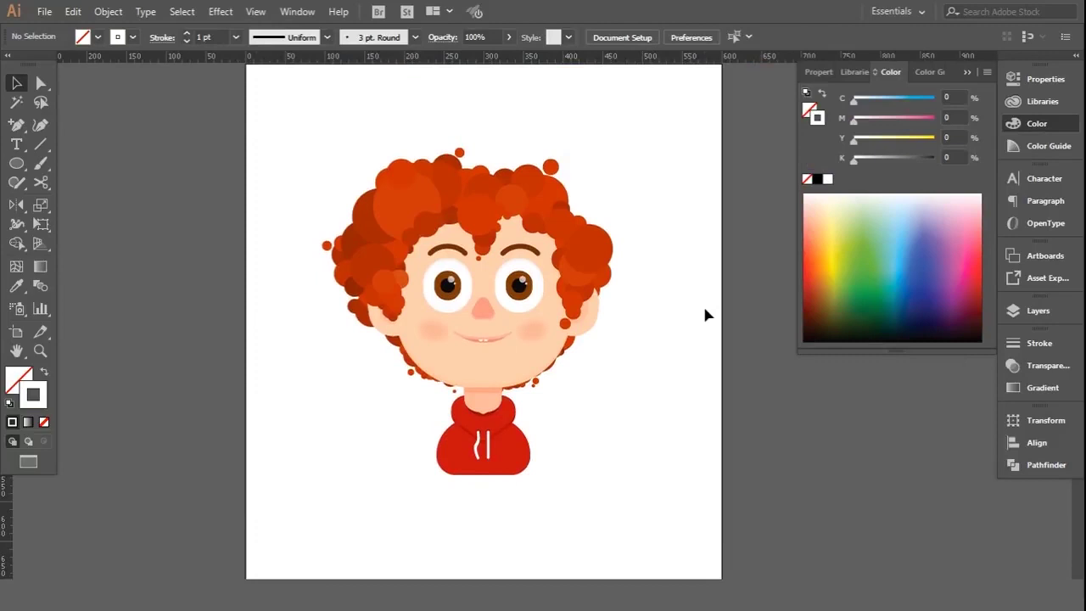
scroll(413, 206, up, 5)
Step: Eyedropper the red-orange hair colour onto both eyebrows inside the head group
double_click(475, 261)
click(626, 252)
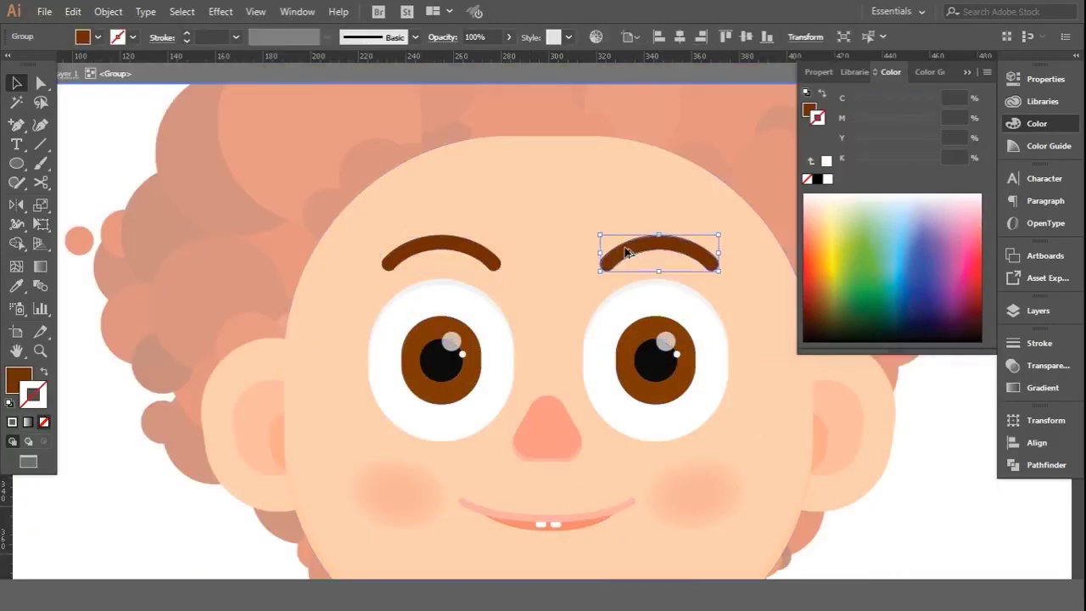
shift+click(466, 251)
scroll(480, 223, down, 3)
scroll(437, 223, down, 2)
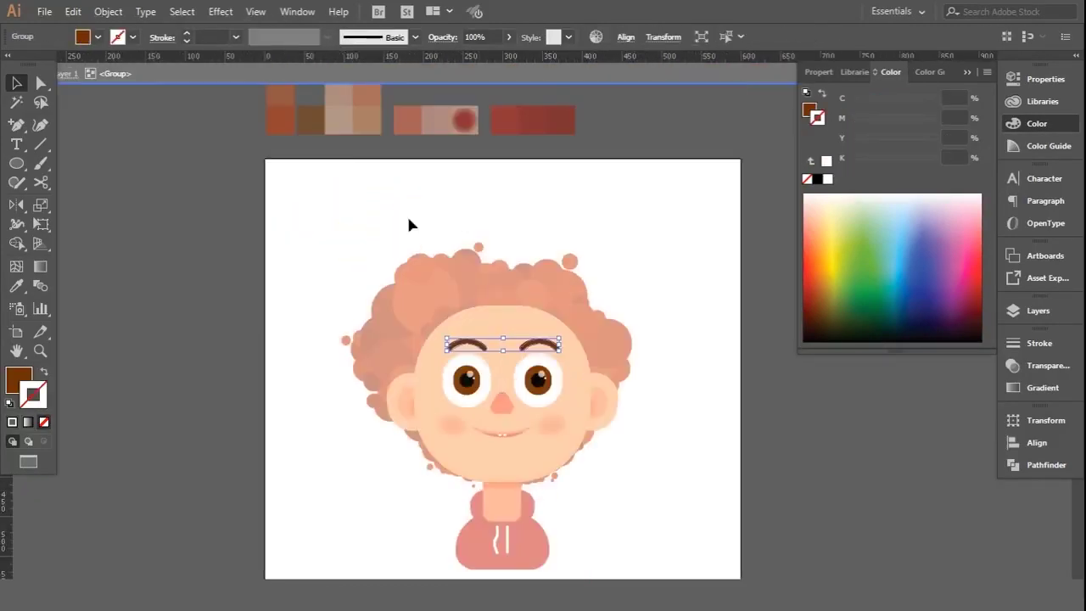
key(i)
click(278, 120)
key(v)
click(509, 37)
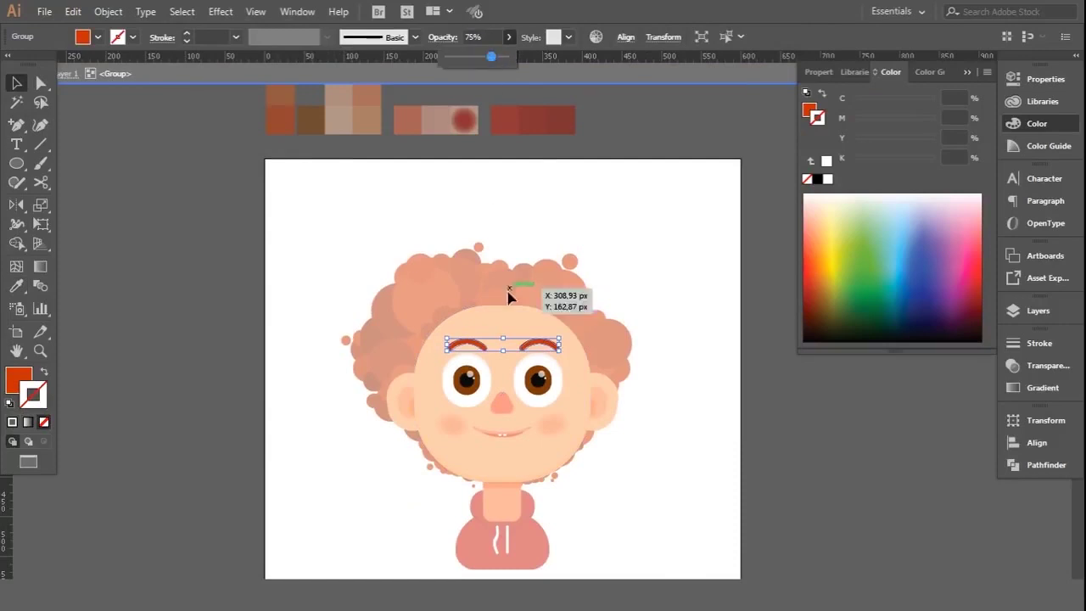
scroll(500, 229, up, 2)
double_click(484, 191)
Step: Select the hair circles for further editing
scroll(486, 162, down, 3)
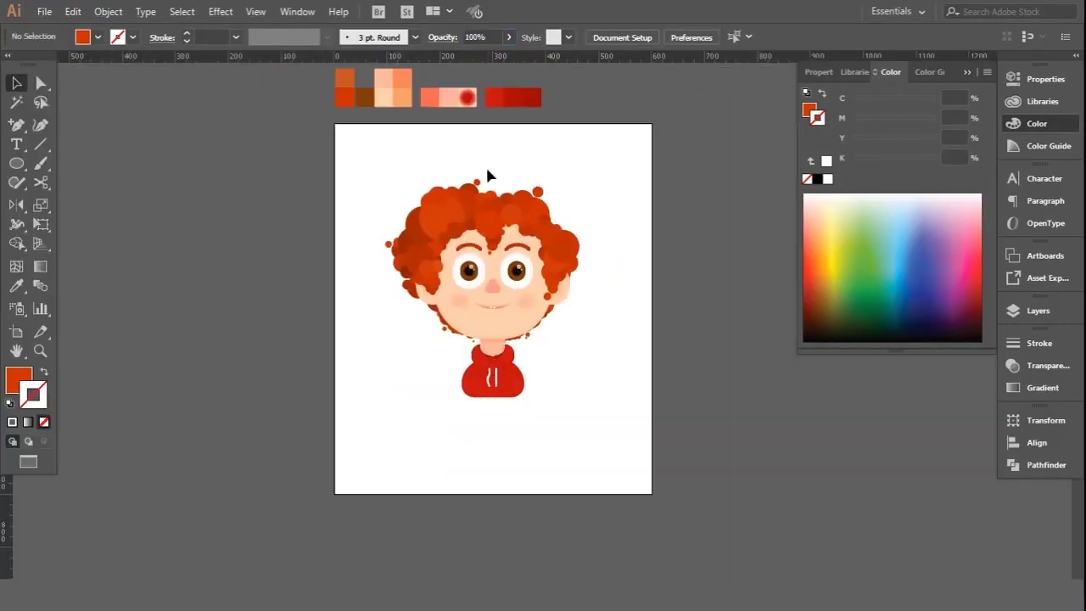
scroll(488, 173, up, 3)
scroll(293, 421, down, 2)
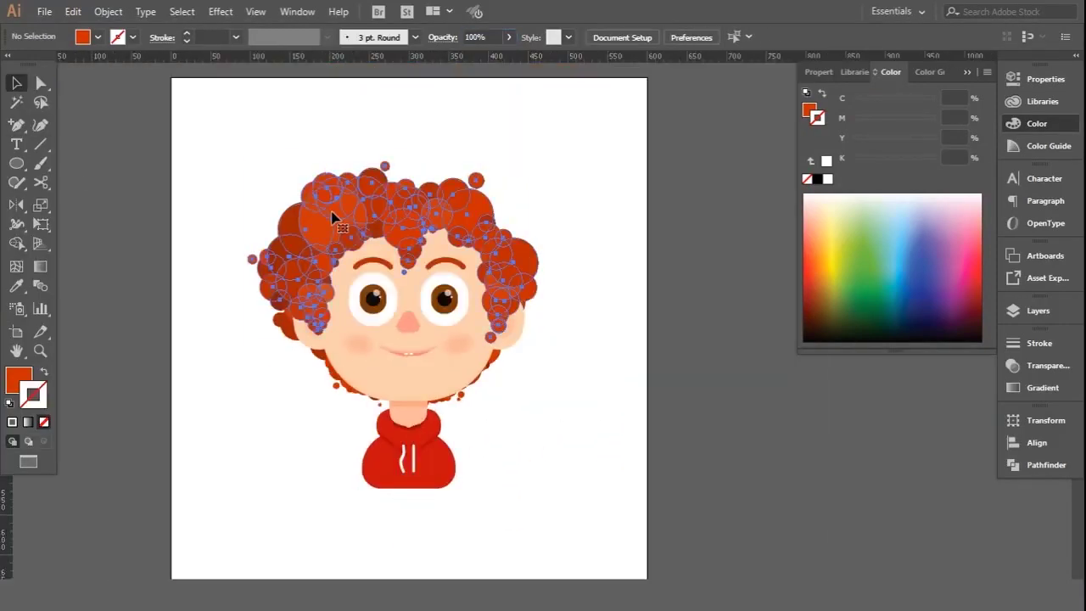
click(331, 213)
double_click(329, 219)
key(ctrl+z)
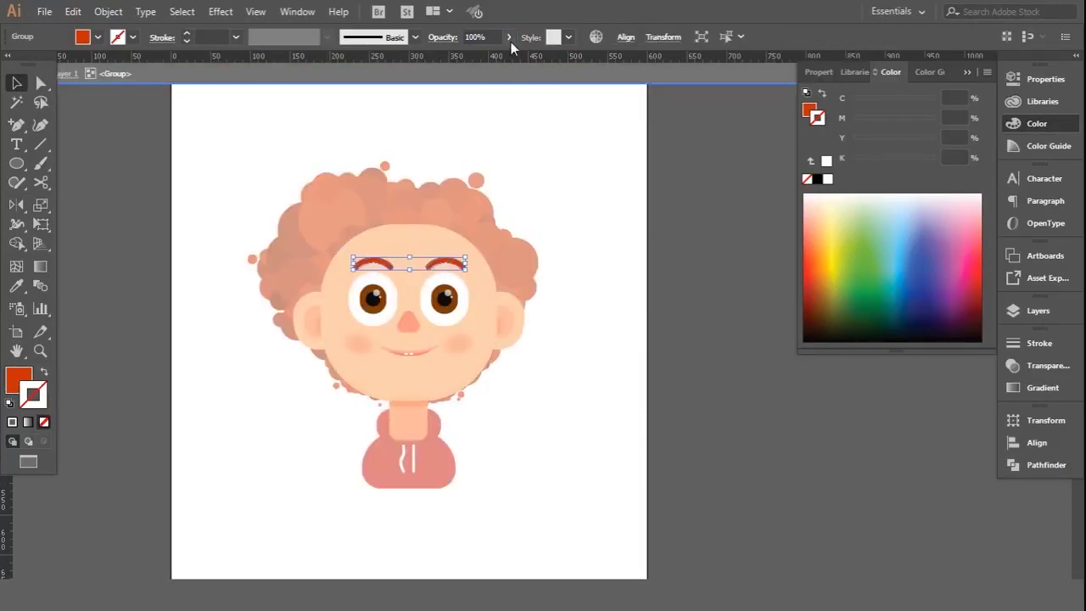
double_click(518, 161)
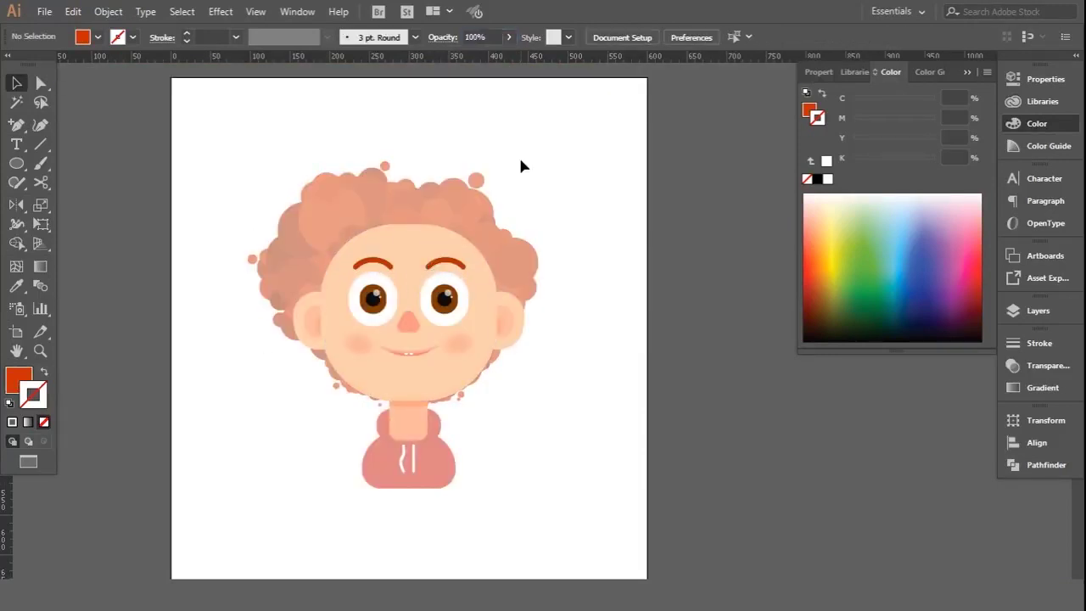
click(422, 206)
scroll(369, 138, down, 1)
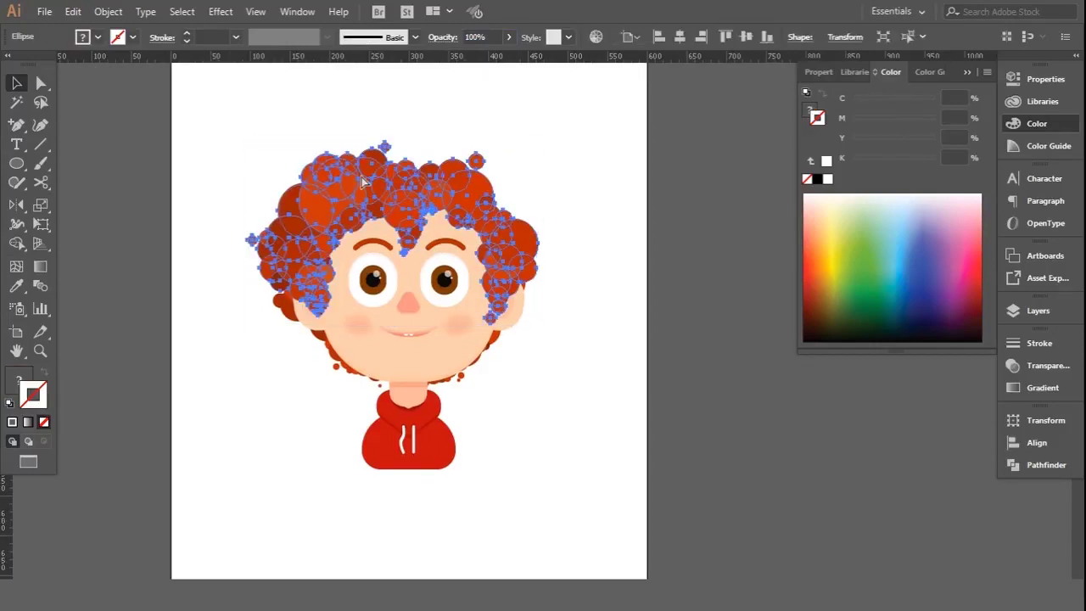
Step: Give the hair circles black fill, no stroke, and unite them into one shape
click(9, 406)
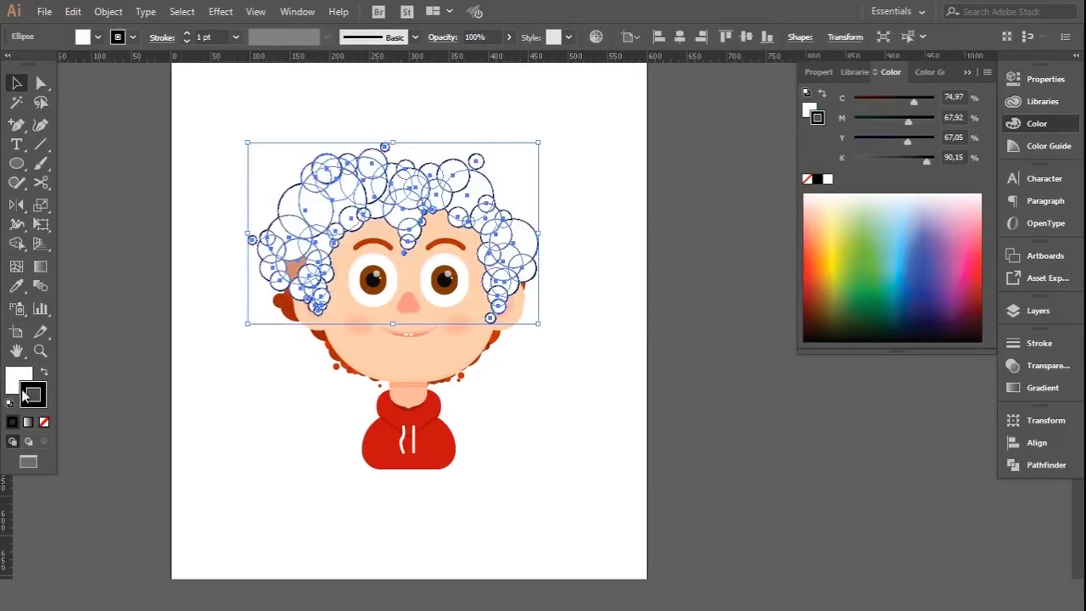
click(43, 374)
key(slash)
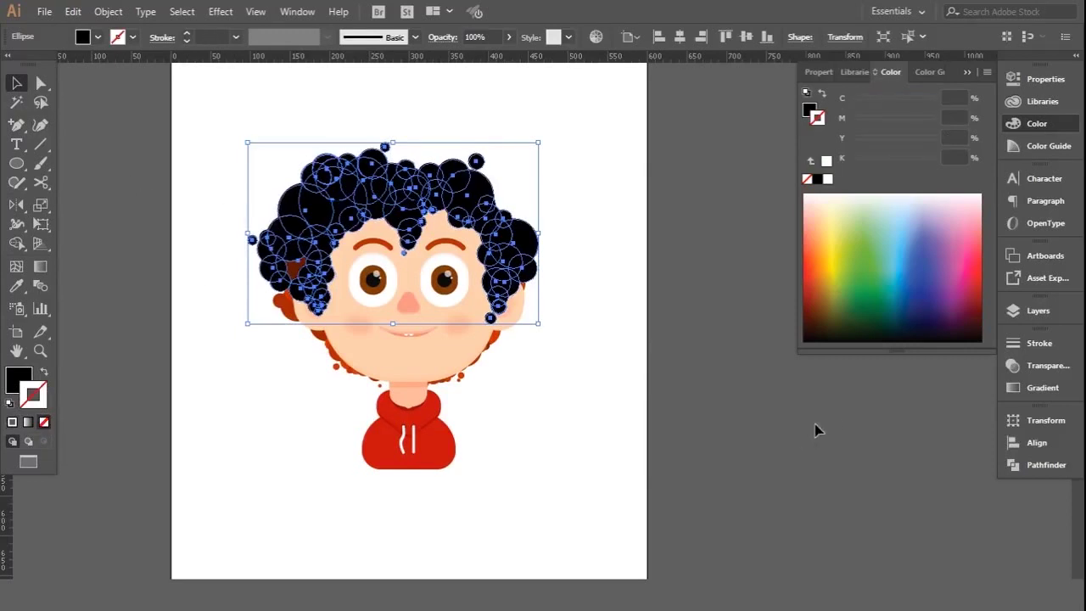
click(1040, 466)
click(827, 453)
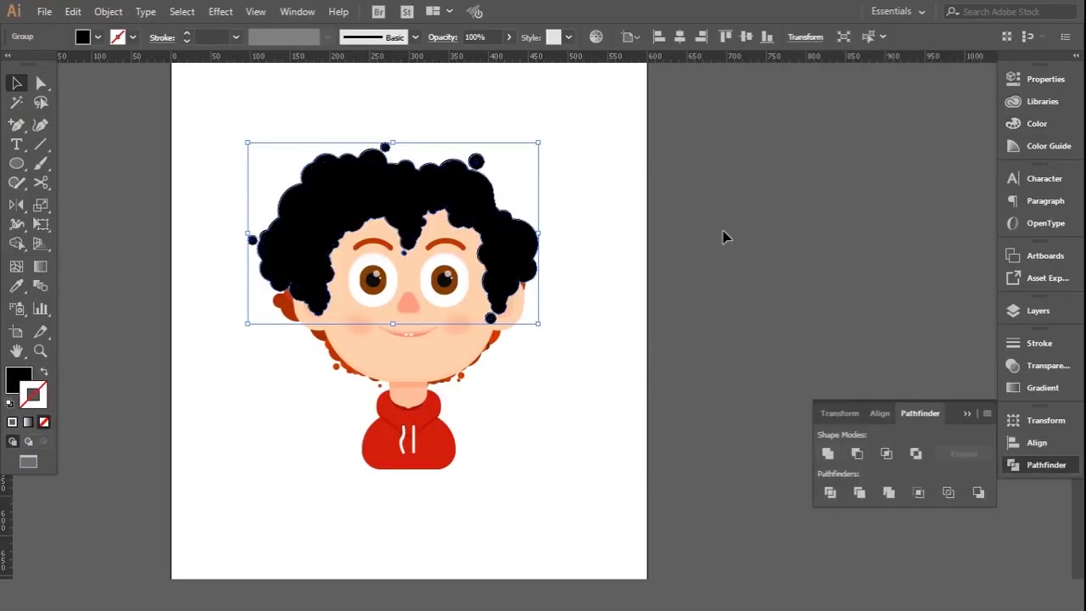
Step: Lower the merged black hair shape's opacity to 32%
scroll(368, 189, up, 1)
scroll(344, 185, up, 1)
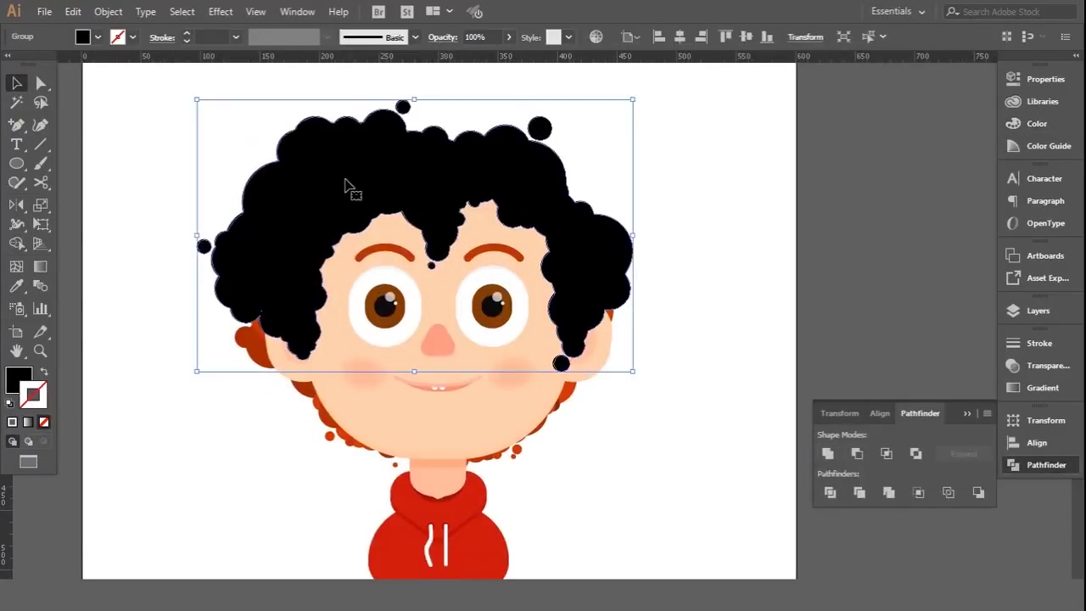
double_click(347, 187)
click(203, 246)
click(166, 270)
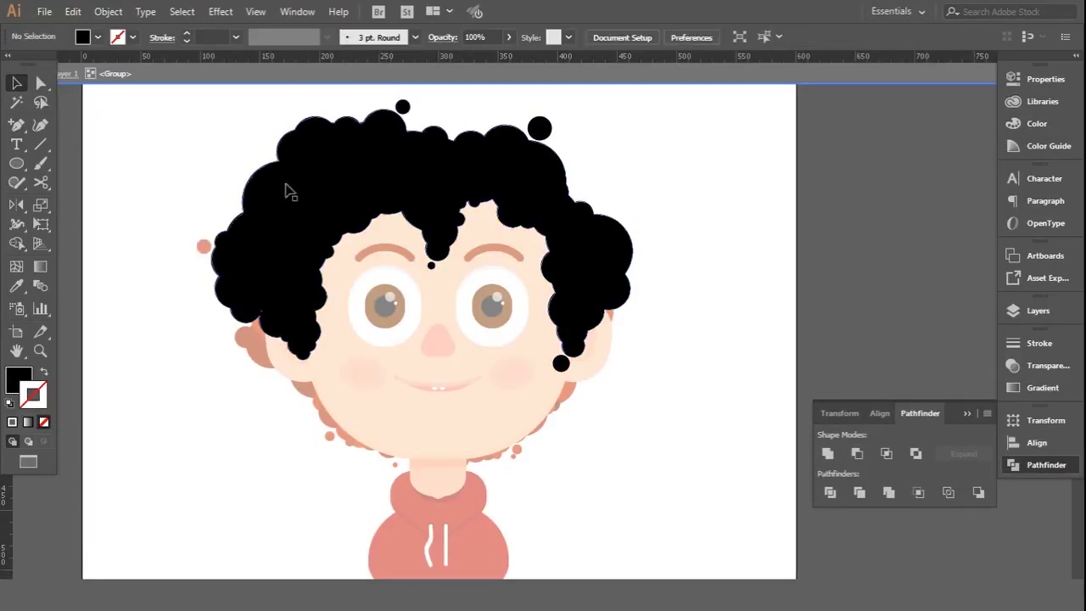
scroll(388, 175, down, 1)
click(387, 175)
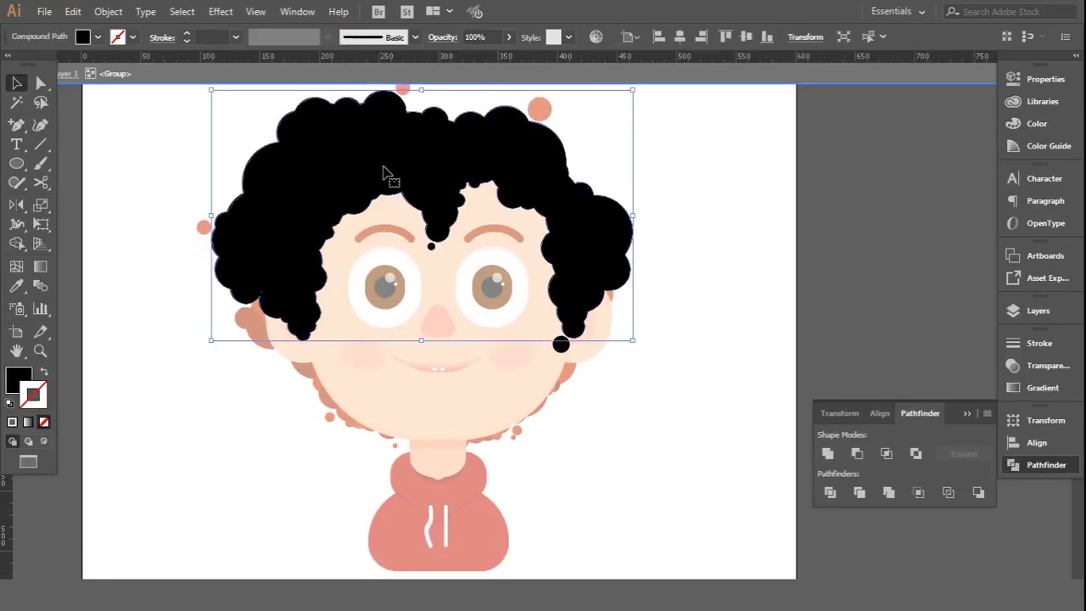
ctrl+click(431, 246)
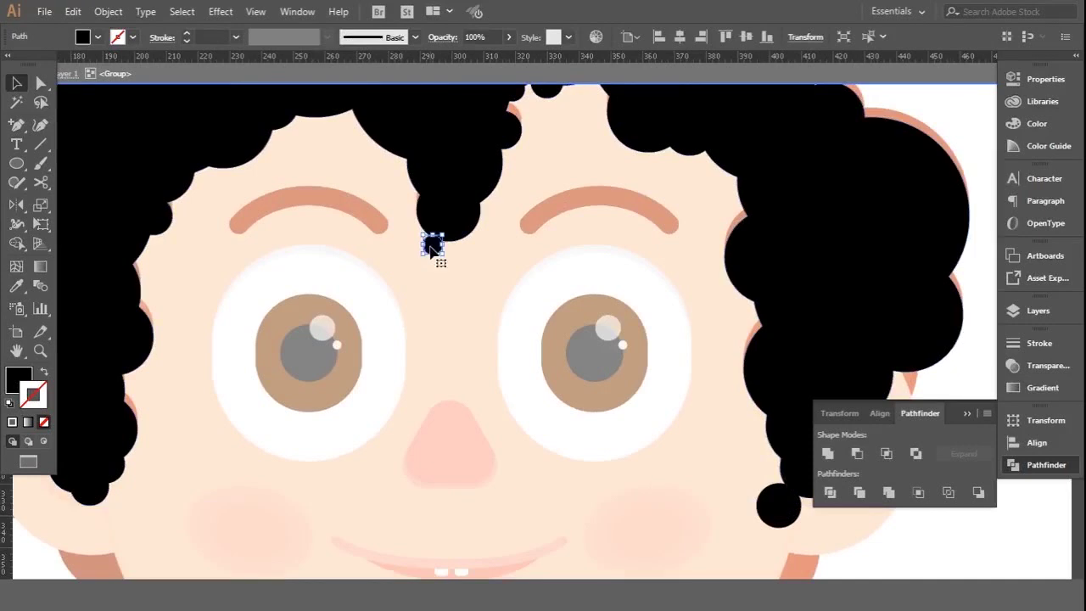
ctrl+alt+click(471, 310)
click(508, 36)
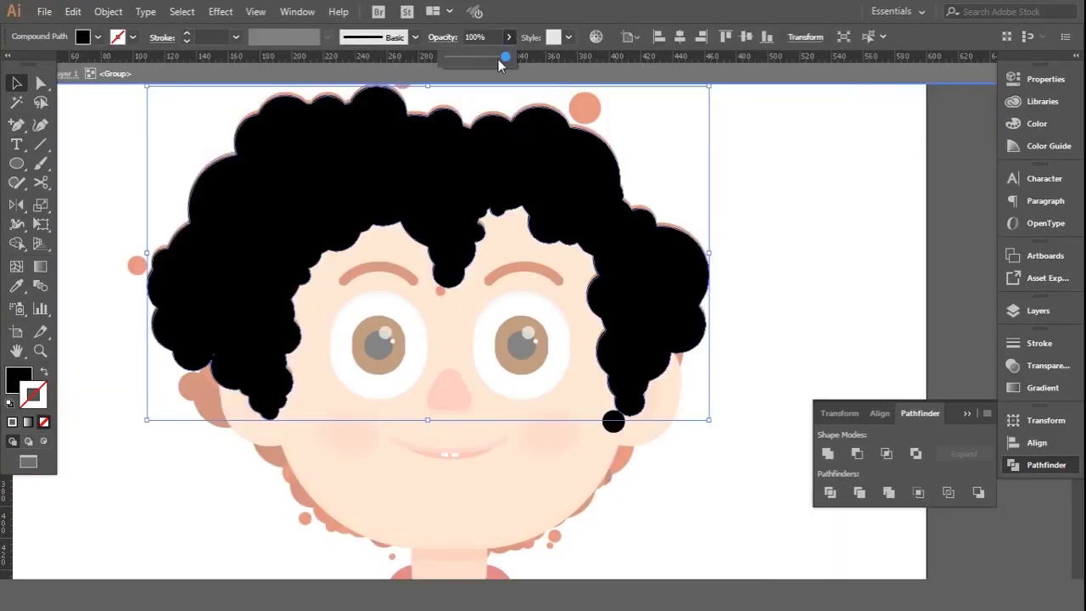
click(735, 191)
ctrl+alt+click(599, 189)
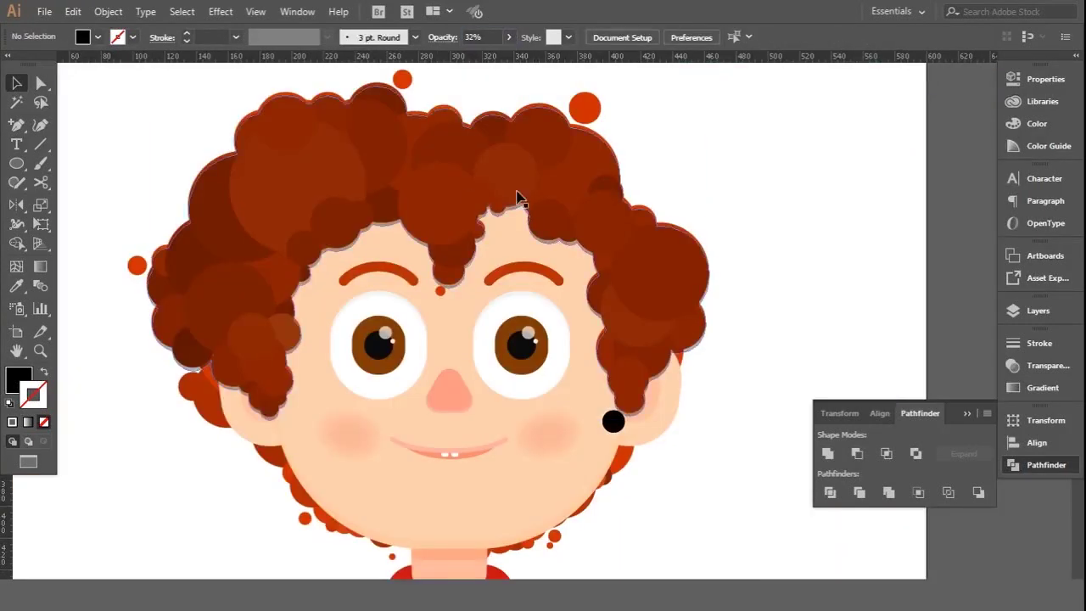
Step: Send the face group behind the hair using Arrange
click(405, 416)
ctrl+click(350, 458)
shift+click(399, 376)
right_click(419, 330)
click(645, 541)
key(ctrl+0)
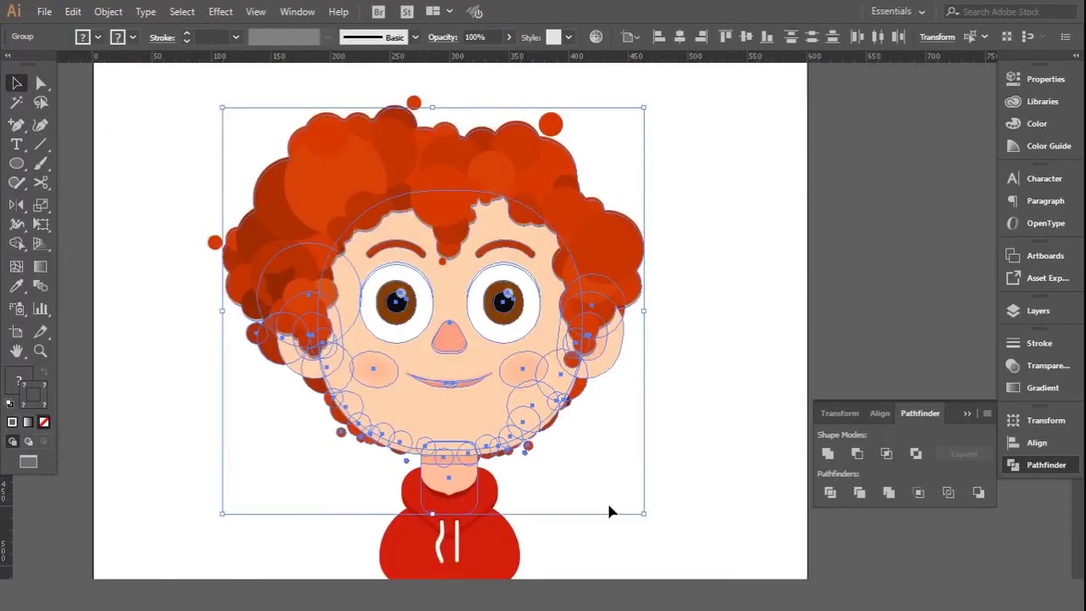
Step: Shift the left hair circles slightly and recolour one with a sampled reddish swatch
click(560, 447)
key(ctrl+plus)
scroll(145, 375, up, 2)
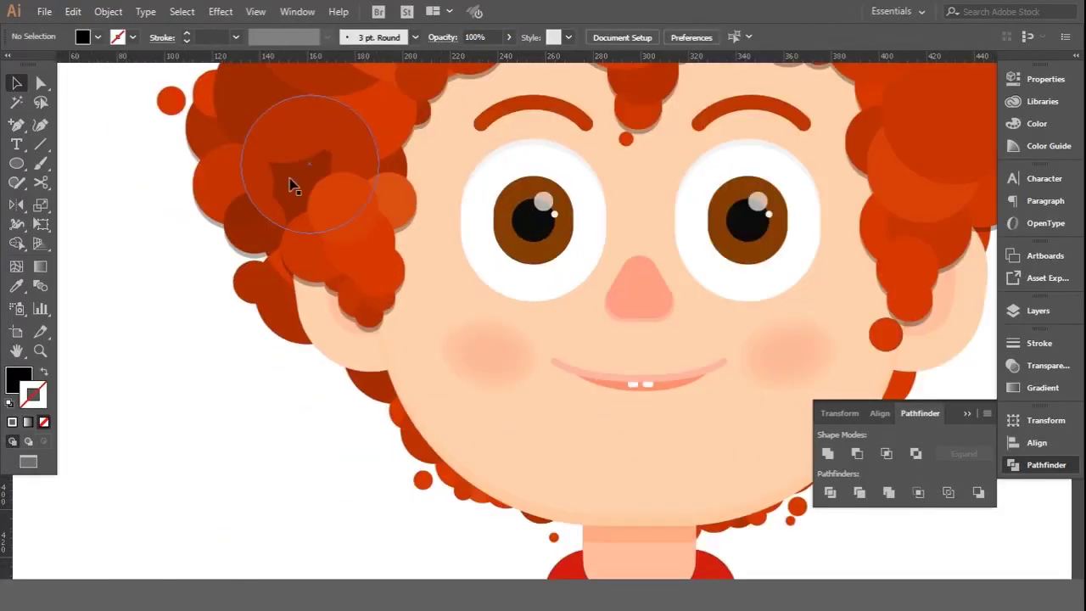
scroll(140, 280, down, 2)
scroll(136, 294, up, 2)
mouse_move(266, 311)
mouse_down()
mouse_move(280, 309)
mouse_move(284, 291)
mouse_up()
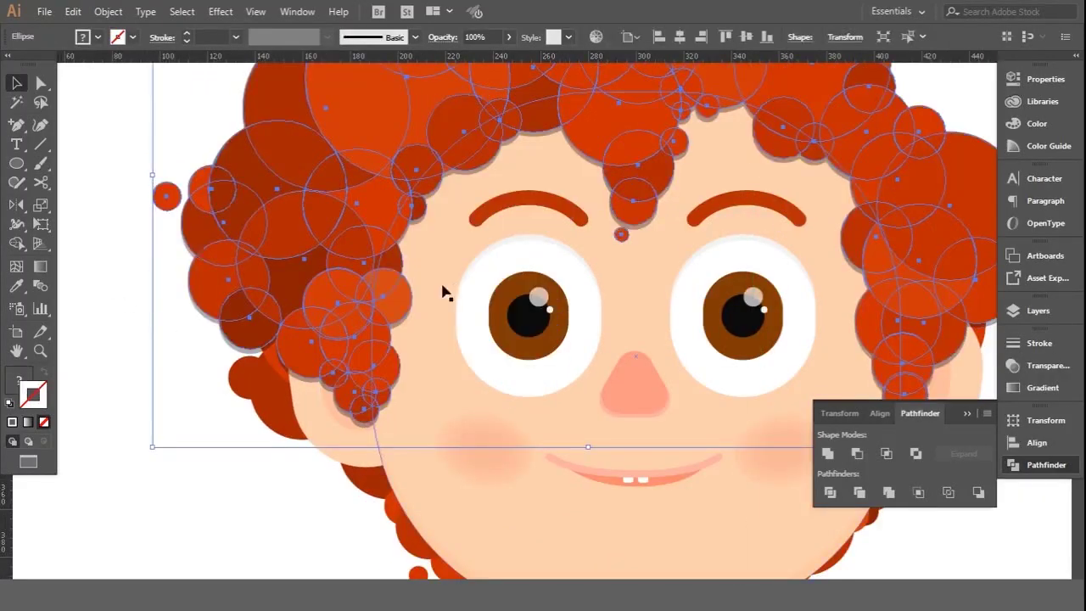
double_click(285, 284)
click(287, 288)
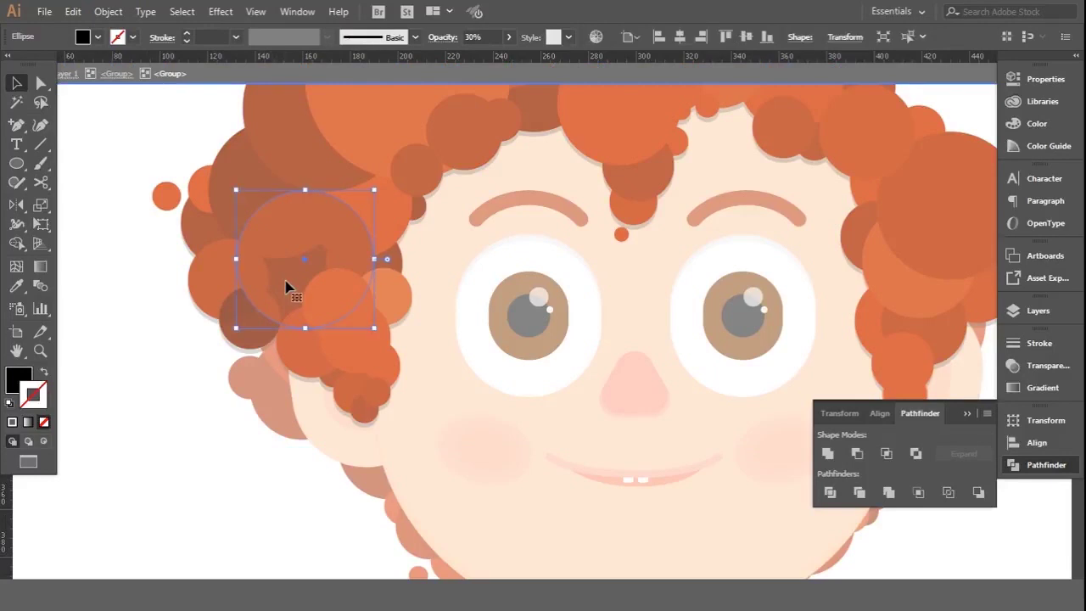
key(i)
scroll(133, 274, down, 3)
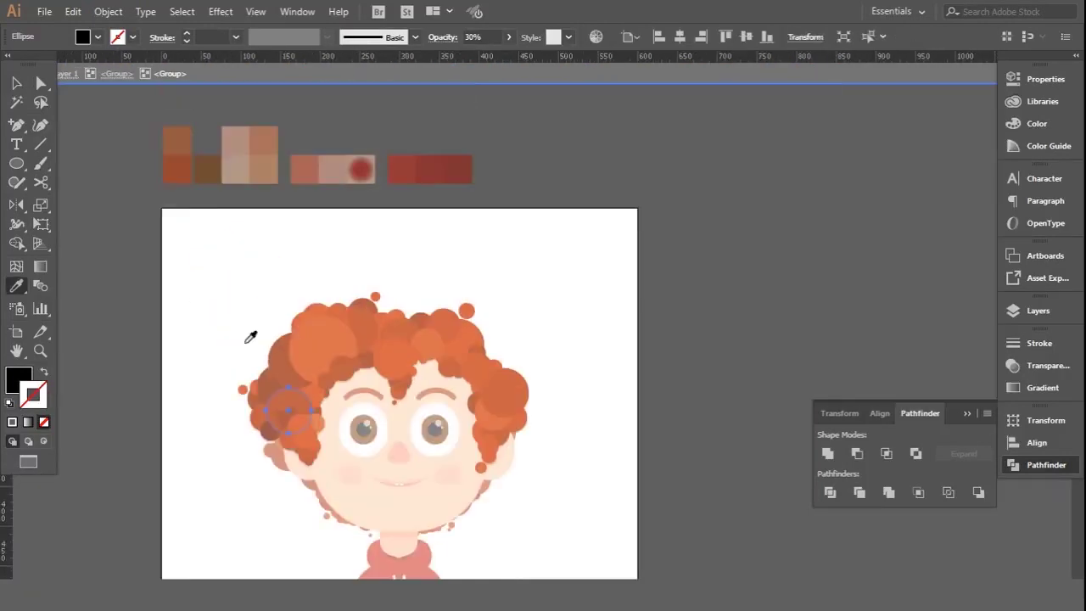
click(407, 175)
scroll(258, 475, up, 3)
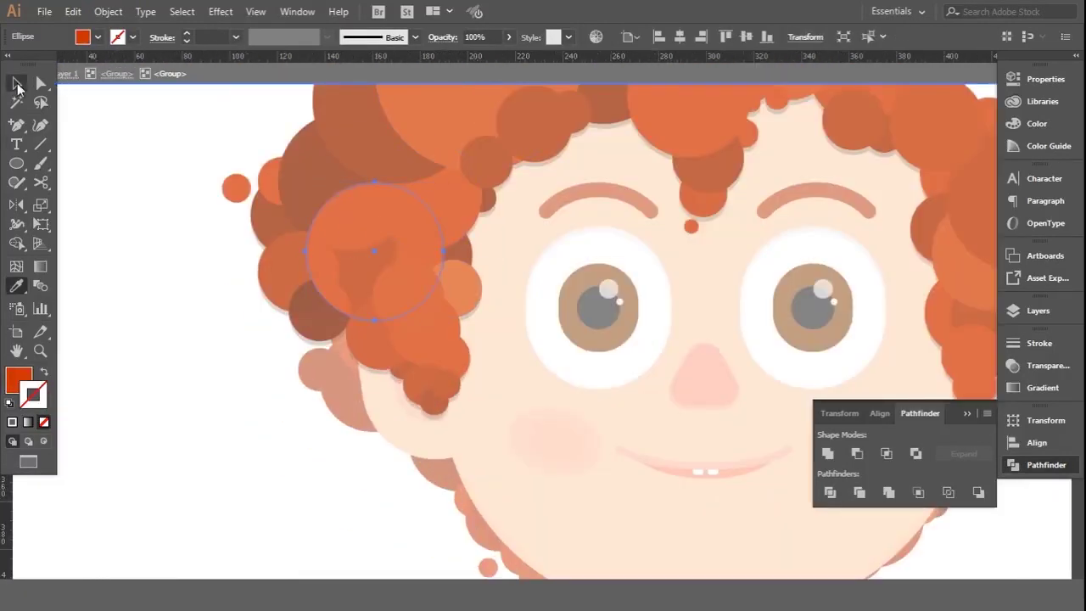
click(17, 84)
Step: Bring all circles in the hair group to the front
key(ctrl+a)
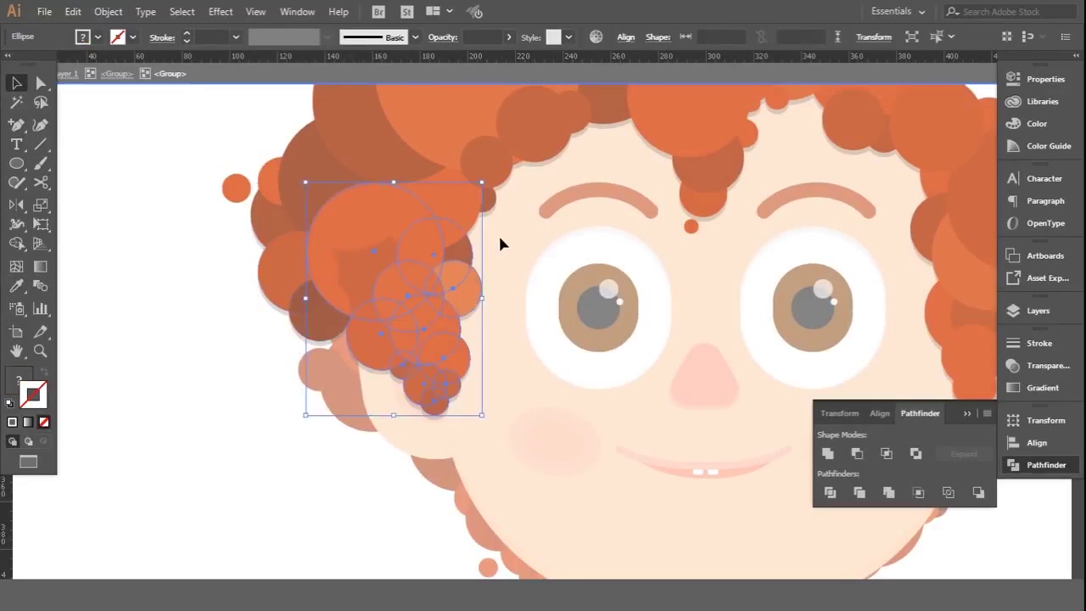
right_click(395, 218)
click(589, 475)
click(199, 420)
scroll(429, 342, up, 2)
Step: Draw two new hair circles on the left side beside the cheek
drag(448, 296, 475, 334)
click(16, 82)
click(61, 290)
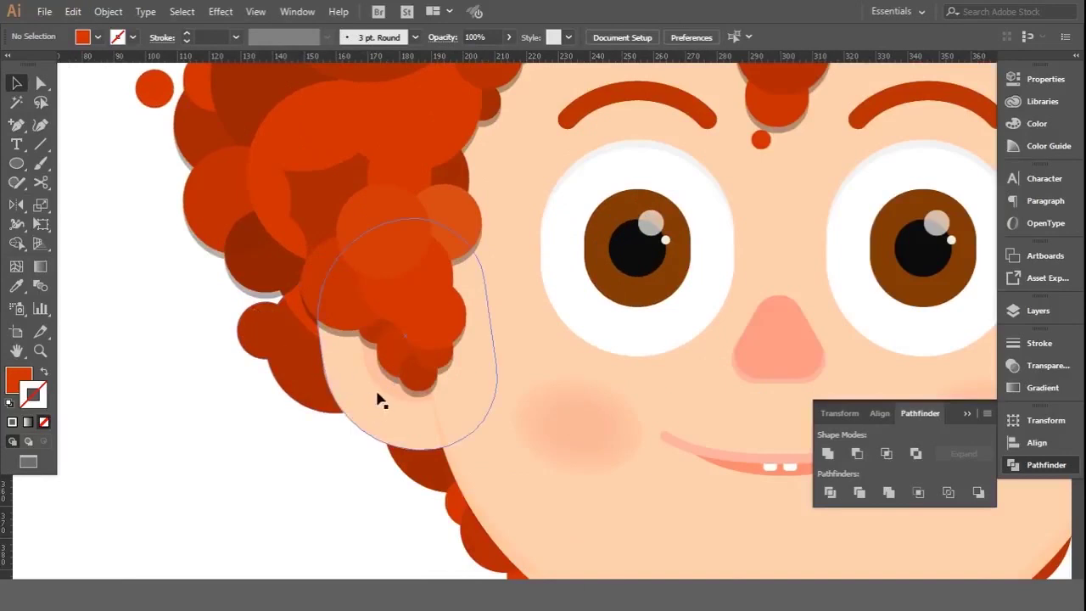
drag(337, 181, 417, 237)
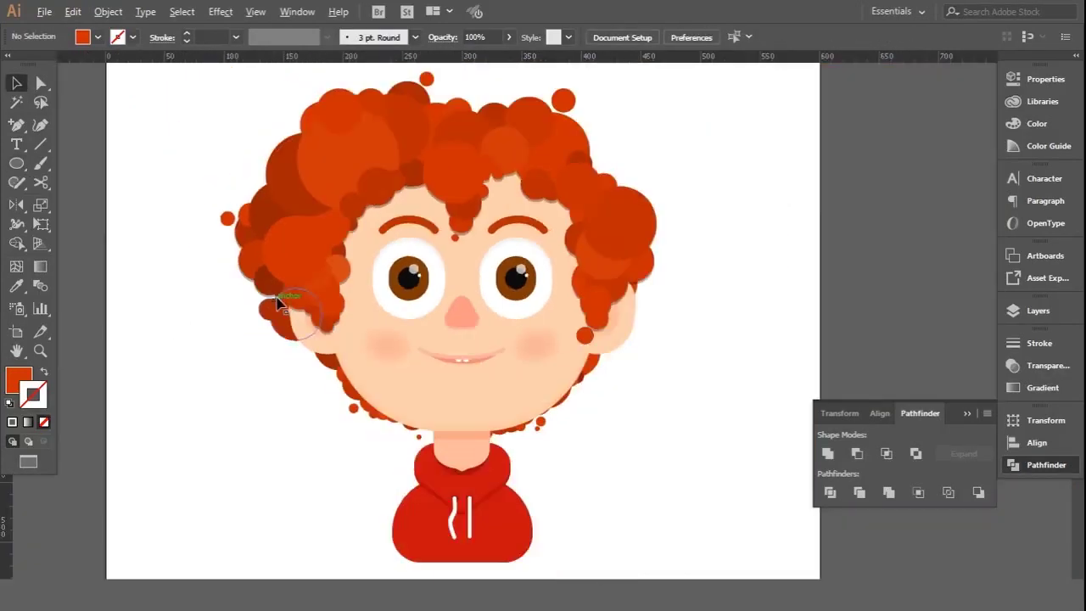
scroll(241, 321, down, 2)
scroll(241, 331, down, 2)
scroll(257, 308, up, 5)
scroll(547, 324, down, 1)
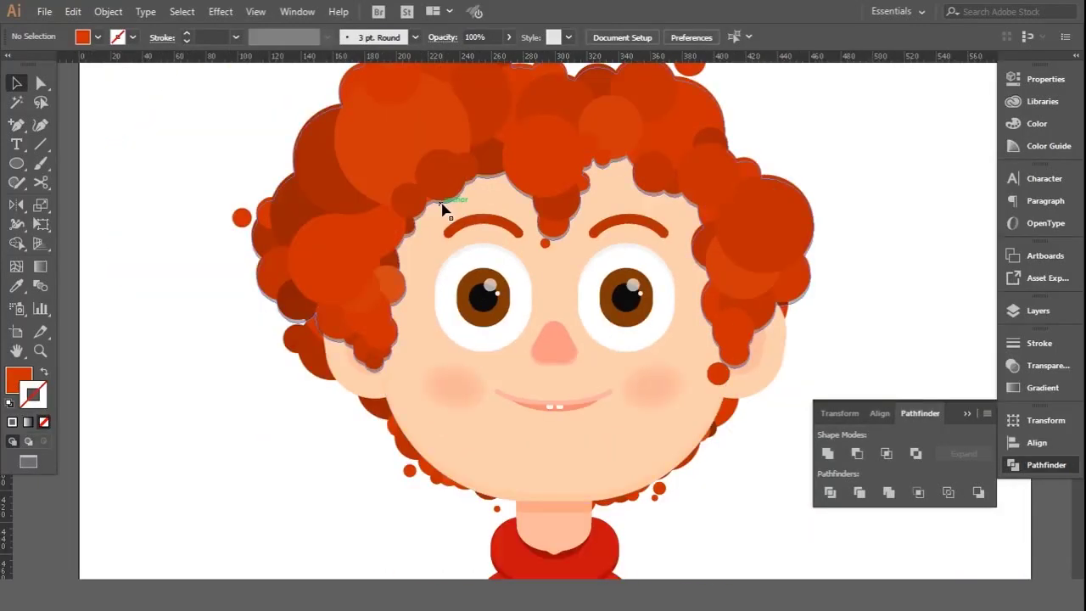
Step: Recolour the hair outline group with the salmon swatch using the Eyedropper
click(444, 209)
key(i)
scroll(242, 363, up, 2)
scroll(241, 363, down, 2)
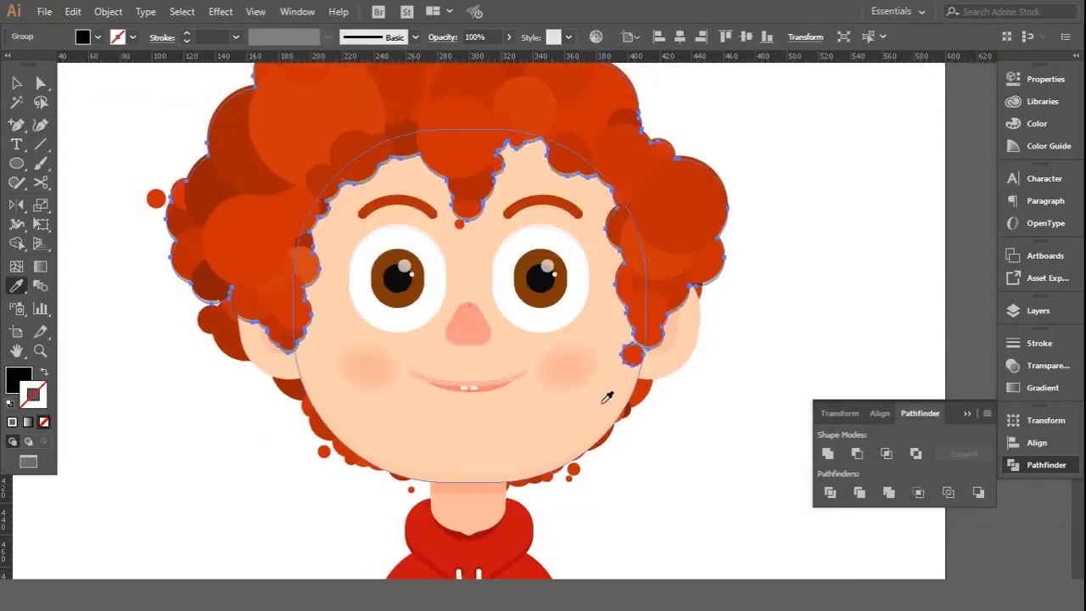
scroll(579, 357, up, 2)
click(492, 376)
scroll(439, 388, down, 3)
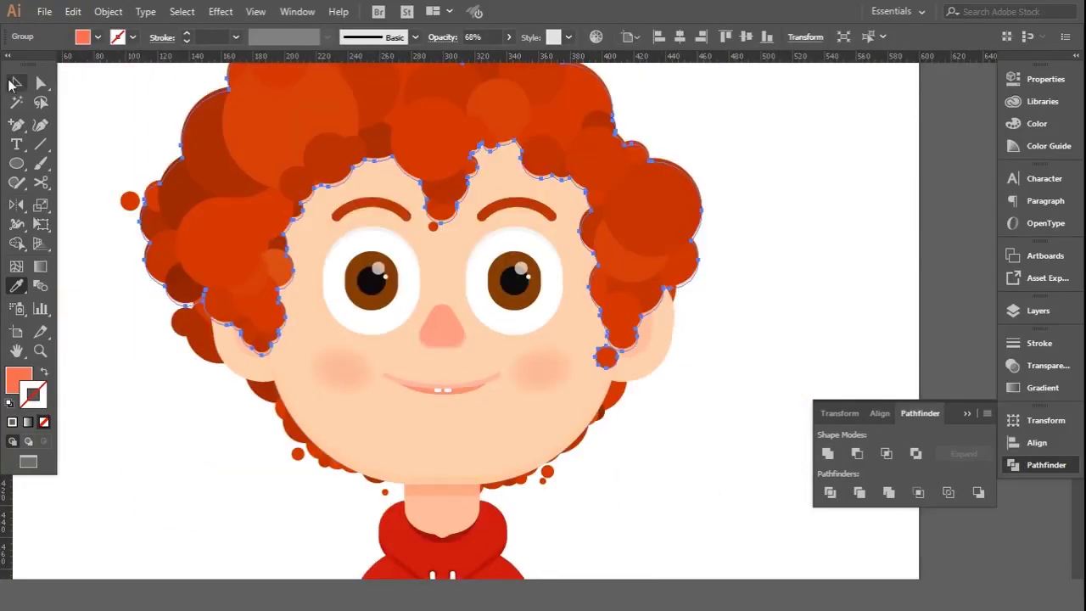
key(v)
click(72, 101)
Step: Set the lower hair group by the ear to 100% opacity
click(348, 191)
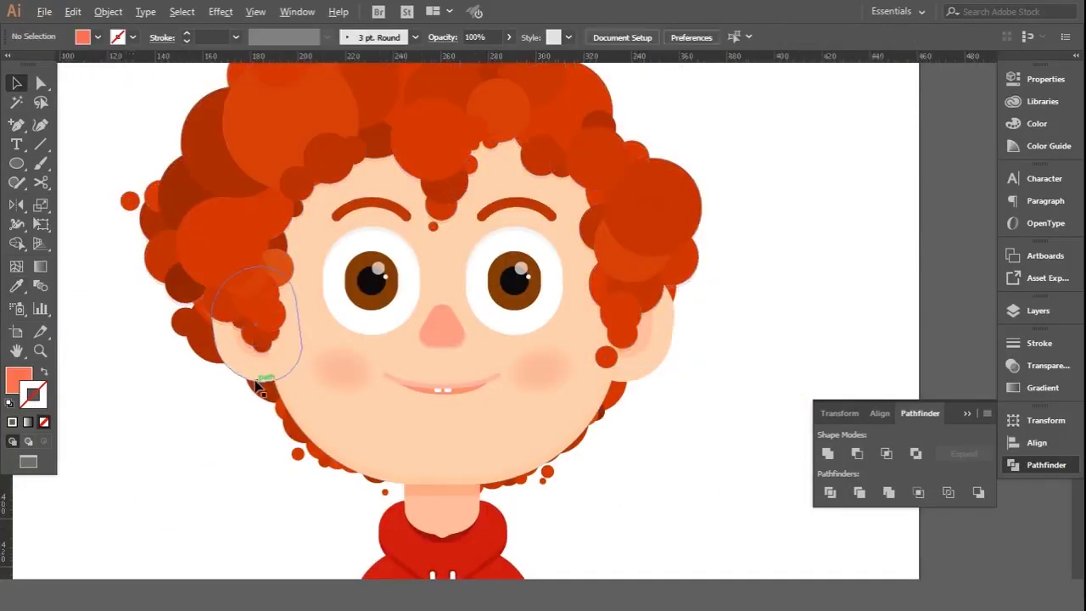
scroll(254, 364, up, 3)
click(284, 279)
click(509, 37)
drag(492, 56, 513, 56)
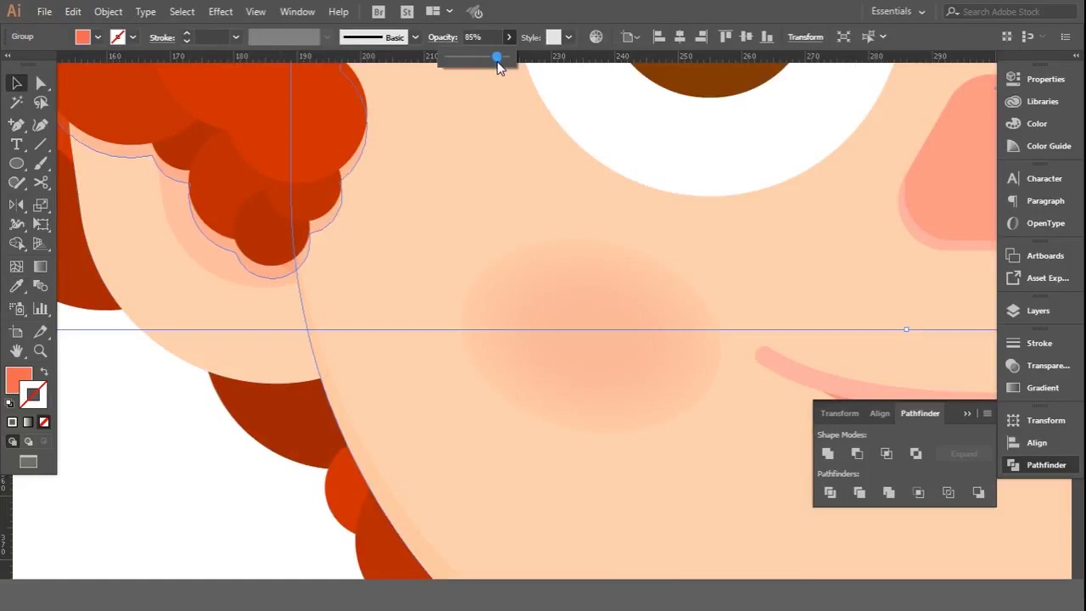
scroll(385, 226, down, 1)
scroll(225, 399, down, 3)
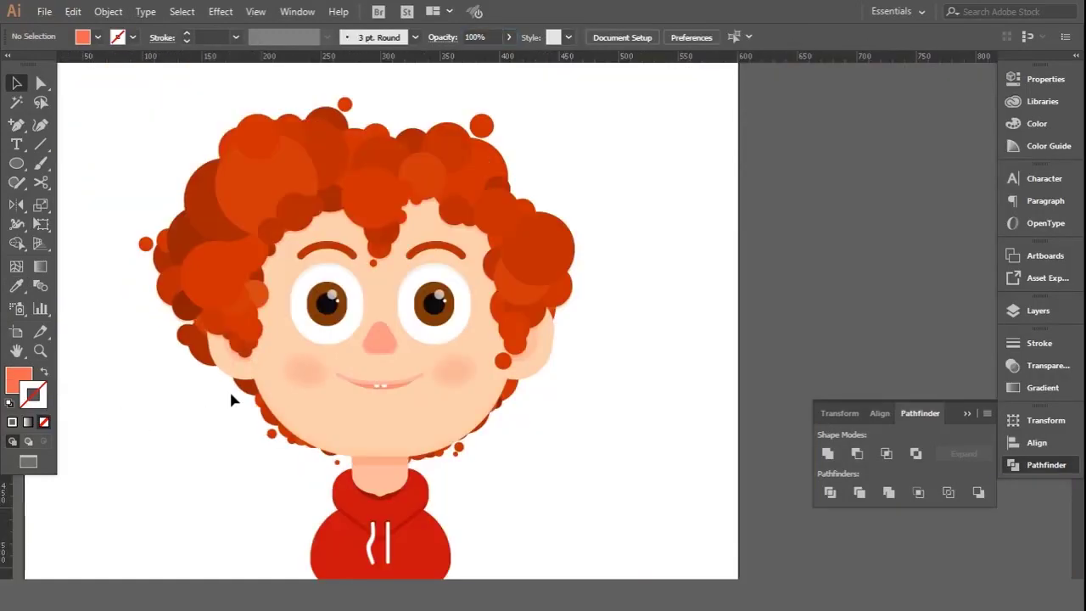
scroll(223, 381, down, 3)
key(i)
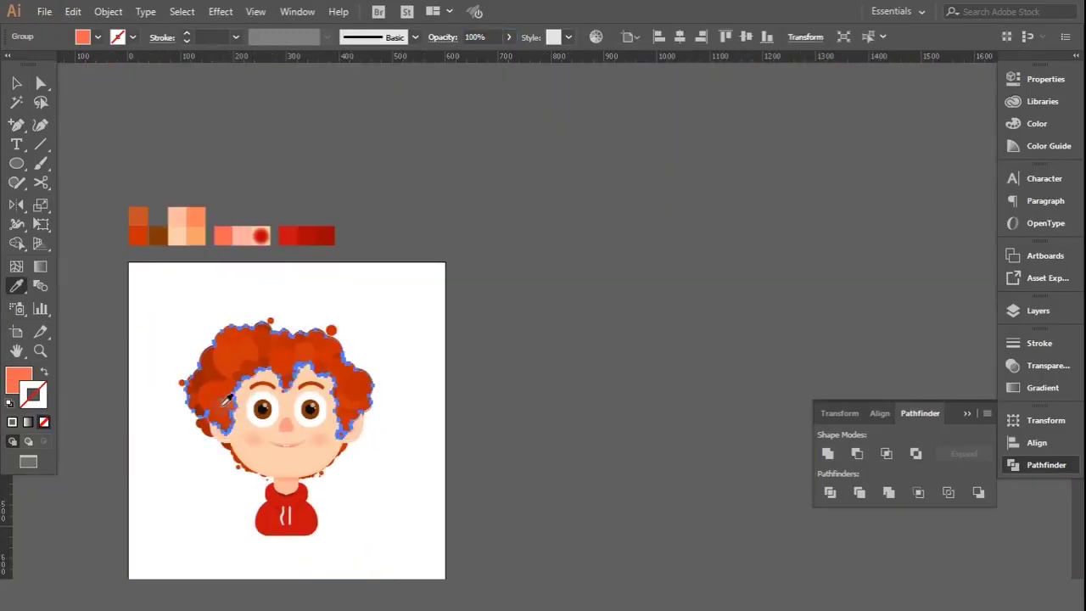
scroll(220, 356, up, 5)
key(v)
click(844, 201)
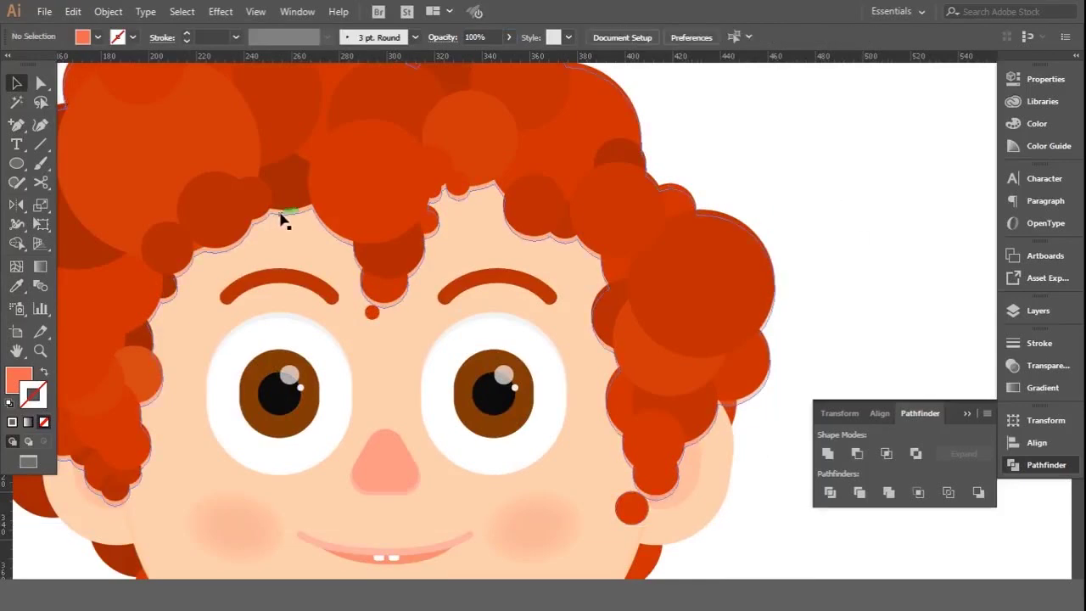
Step: Fill the hair outline group with red-orange #E54C3C at 100% opacity
click(280, 217)
double_click(19, 380)
text(E54C3C)
click(812, 149)
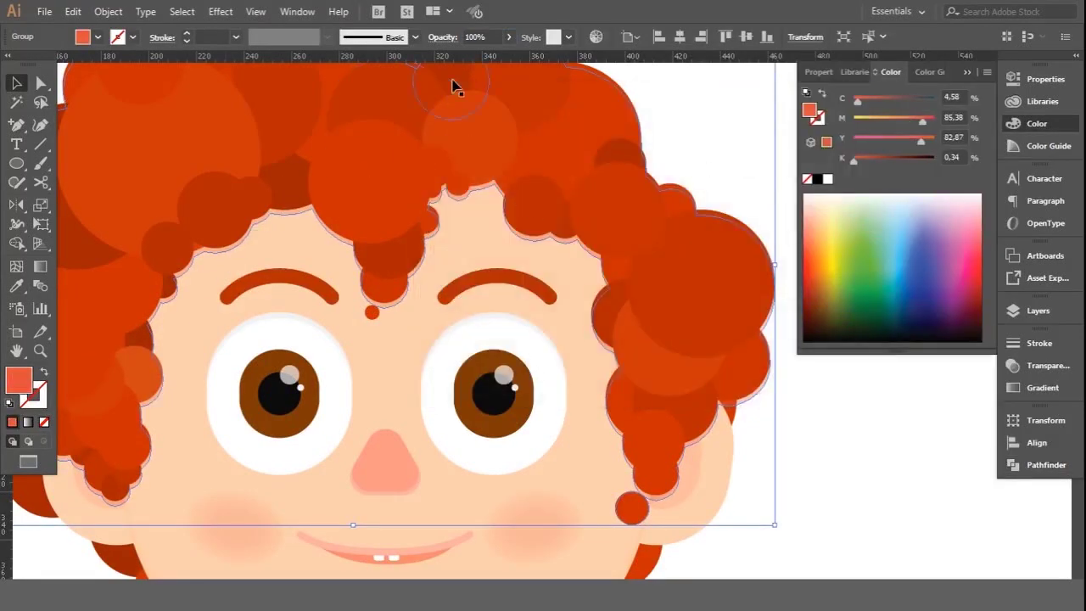
scroll(764, 339, down, 1)
click(788, 376)
scroll(636, 450, down, 1)
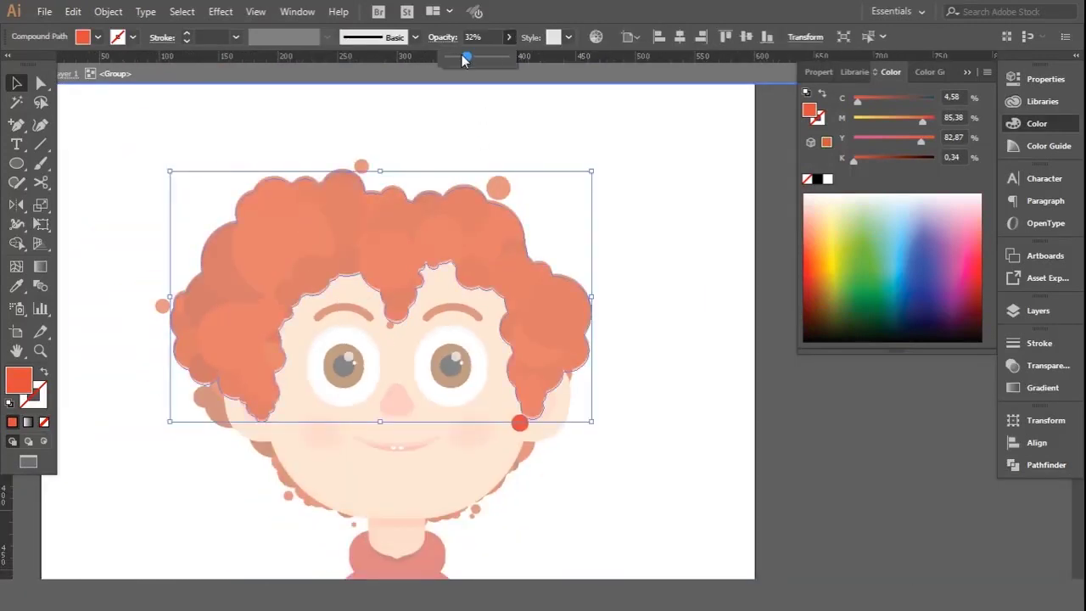
drag(466, 57, 511, 58)
click(61, 193)
Step: Draw a large polygon cutting shape with the Pen tool over the hair and forehead
key(t)
key(p)
click(227, 459)
click(632, 347)
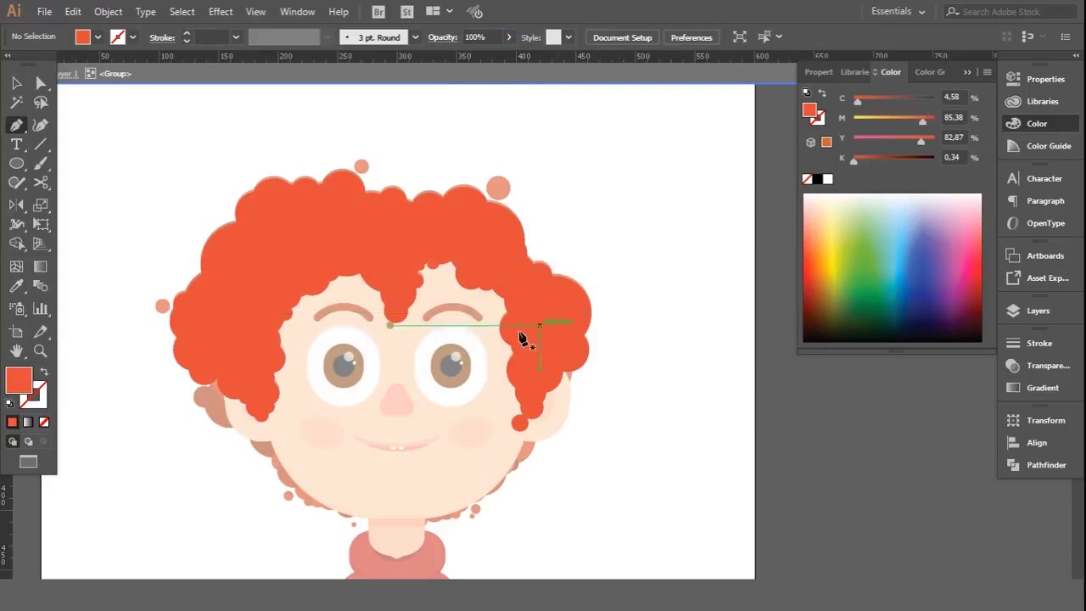
click(225, 464)
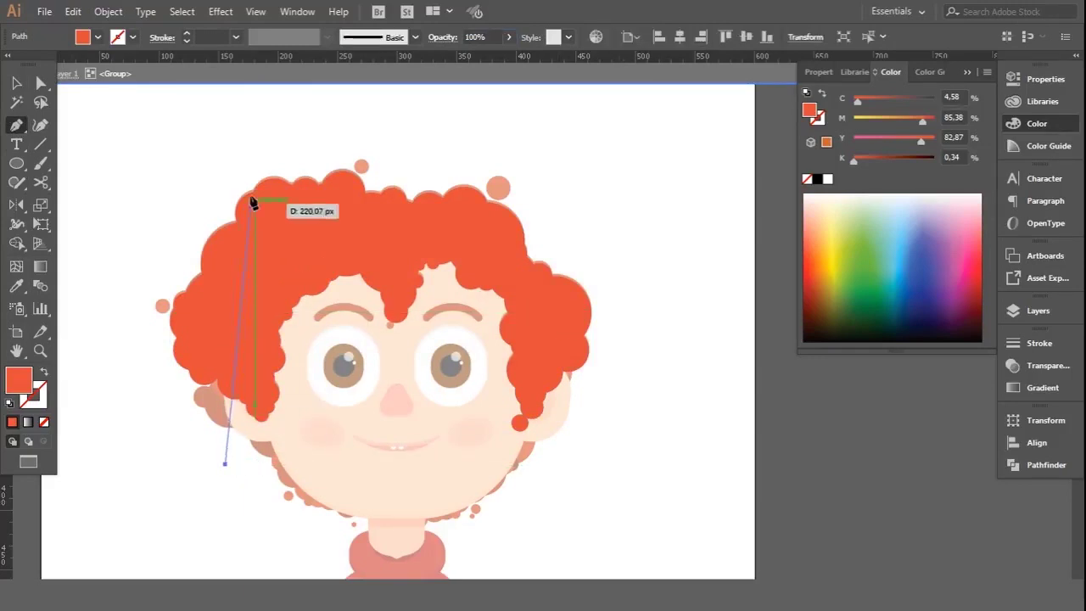
click(225, 242)
click(518, 241)
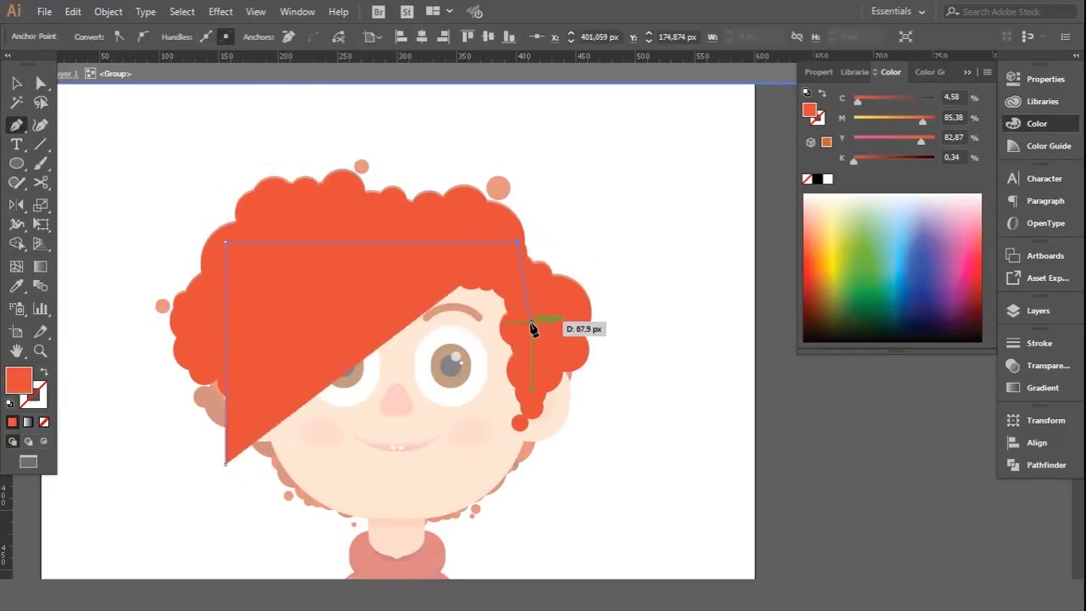
click(562, 359)
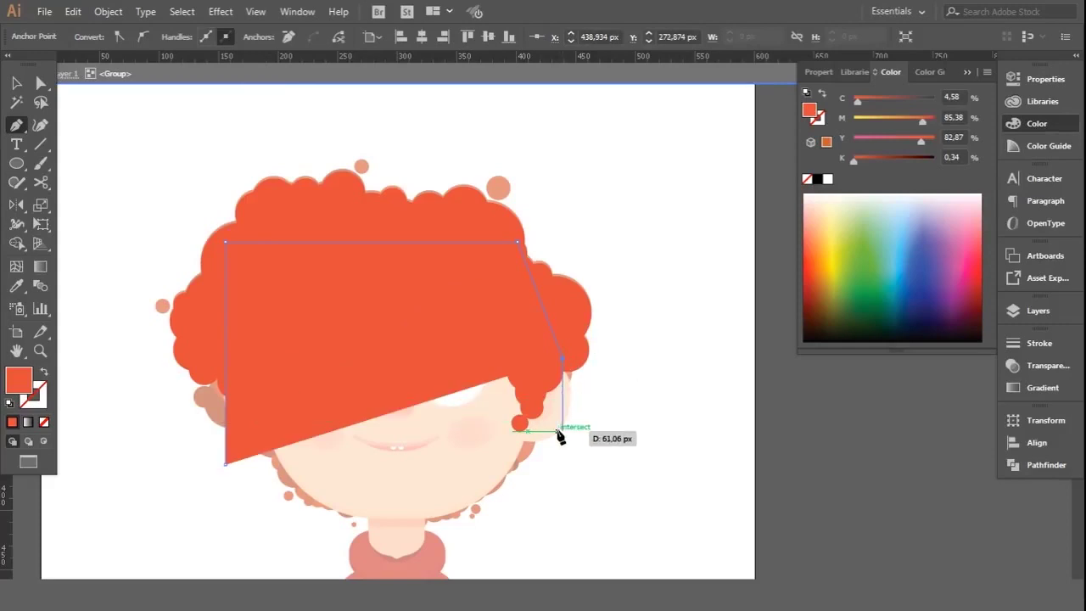
click(563, 431)
click(638, 431)
click(641, 108)
click(81, 115)
click(148, 454)
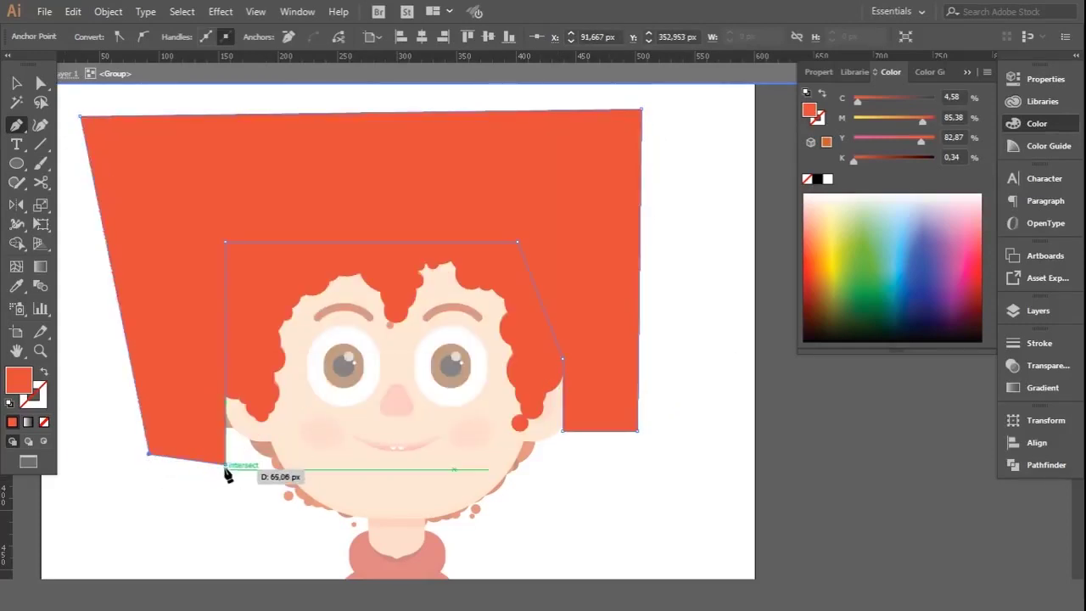
Step: Subtract the drawn polygon from the hair shape using Pathfinder Minus Front
key(v)
shift+click(482, 274)
click(1047, 464)
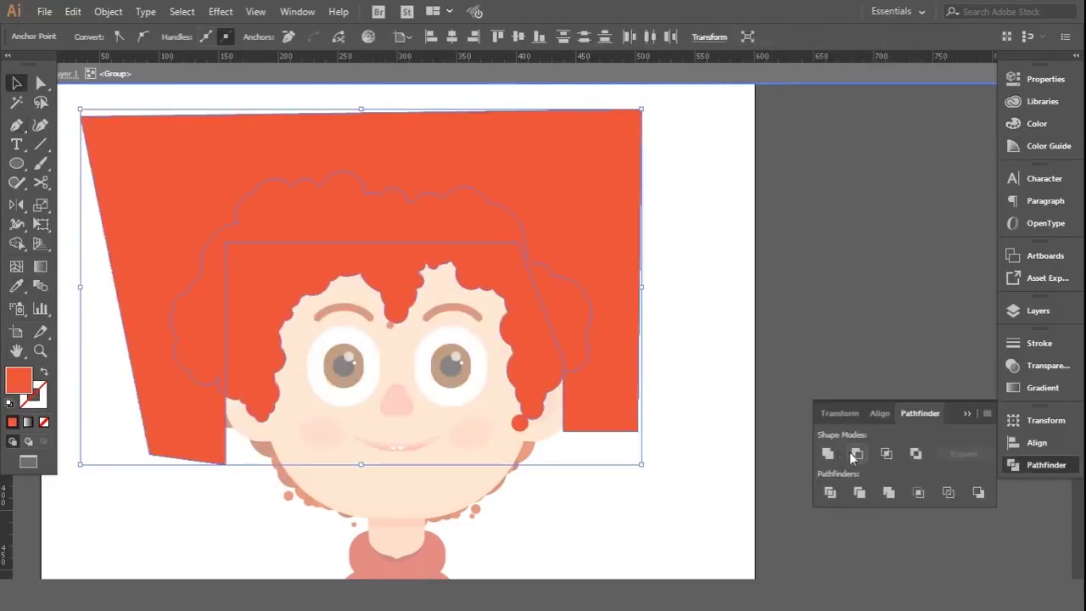
click(857, 453)
double_click(727, 444)
scroll(331, 294, up, 2)
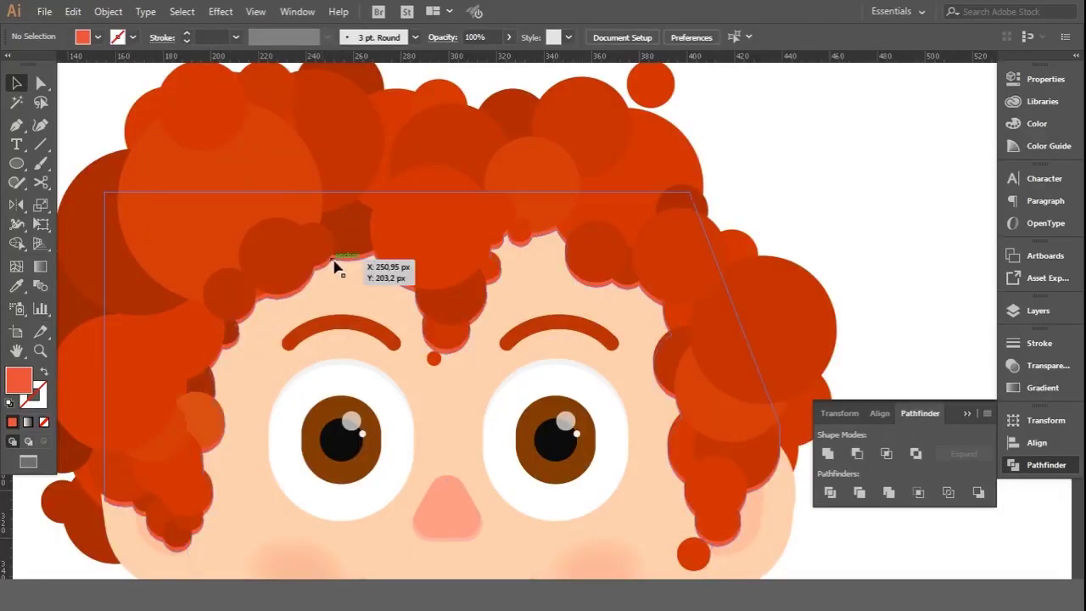
Step: Lower the trimmed hair group's opacity first to 71%, then to about 46%
click(334, 265)
click(340, 262)
scroll(342, 268, down, 3)
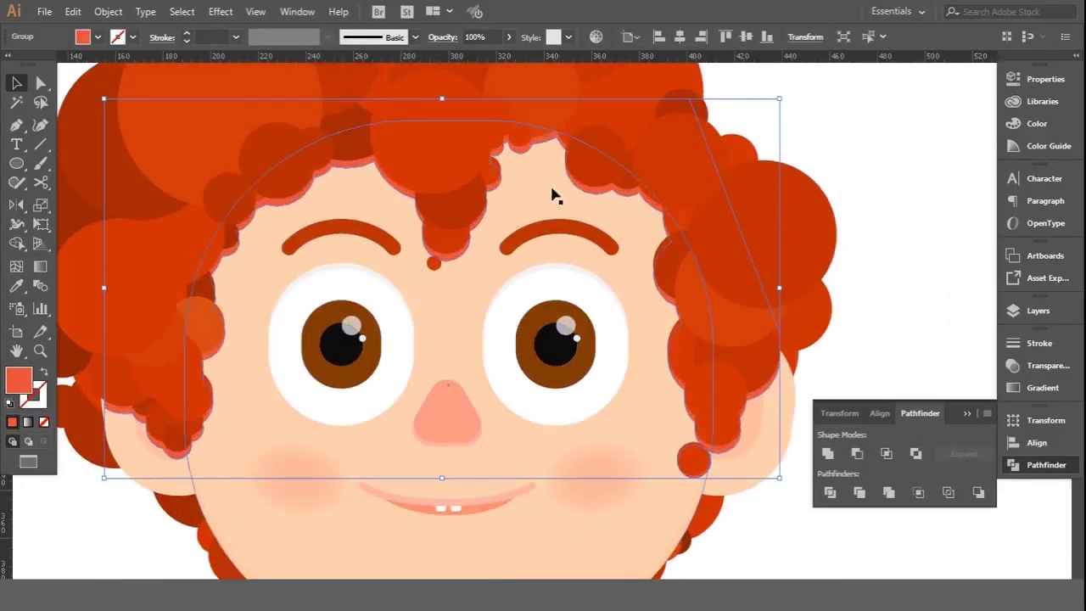
drag(508, 64, 490, 58)
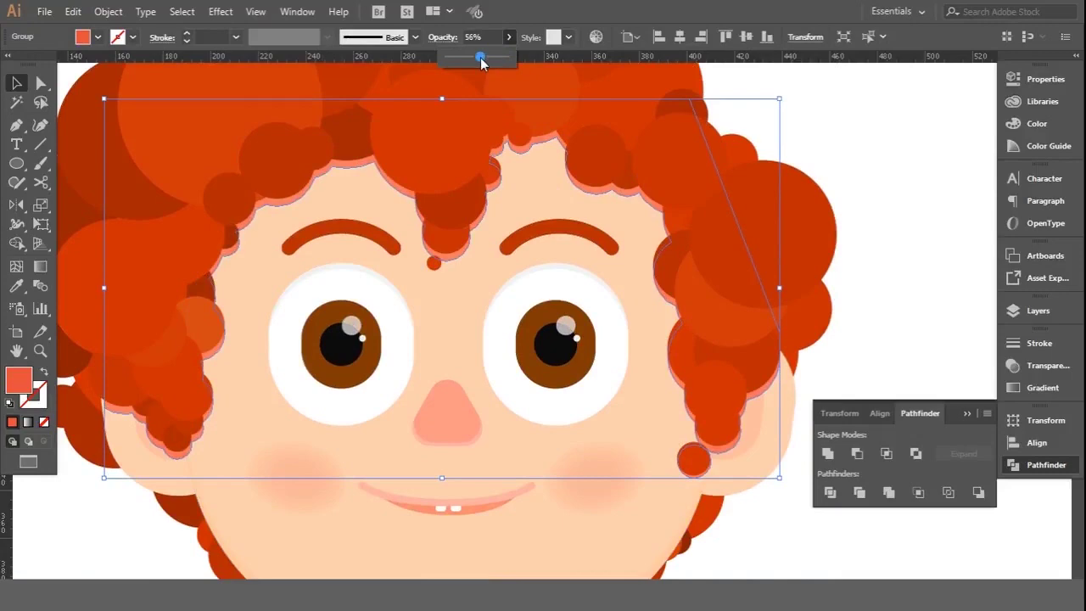
click(867, 140)
scroll(555, 260, down, 4)
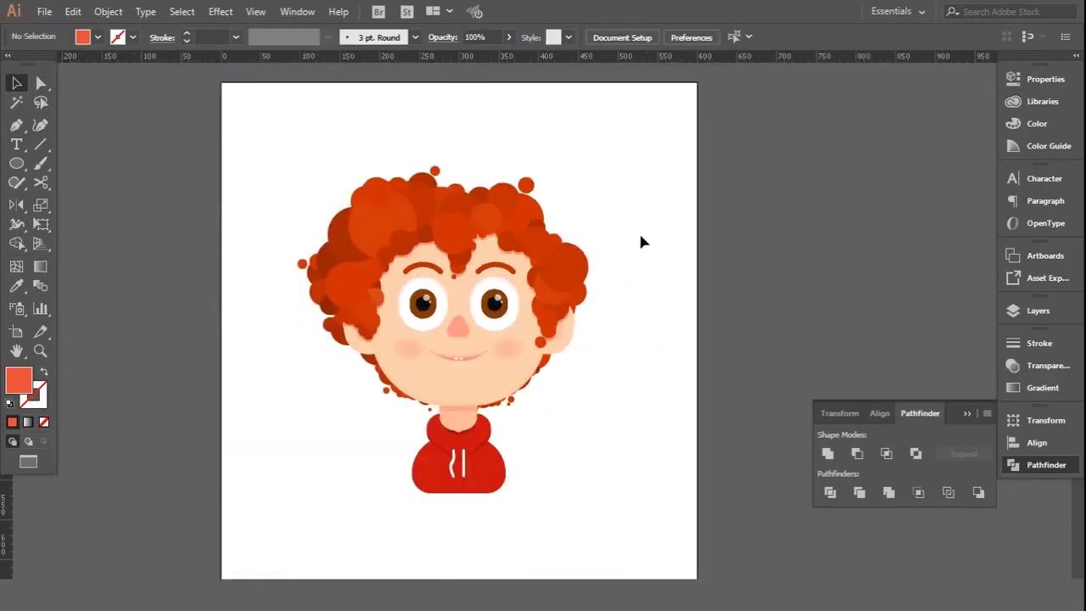
scroll(432, 226, up, 3)
scroll(424, 204, up, 2)
click(407, 183)
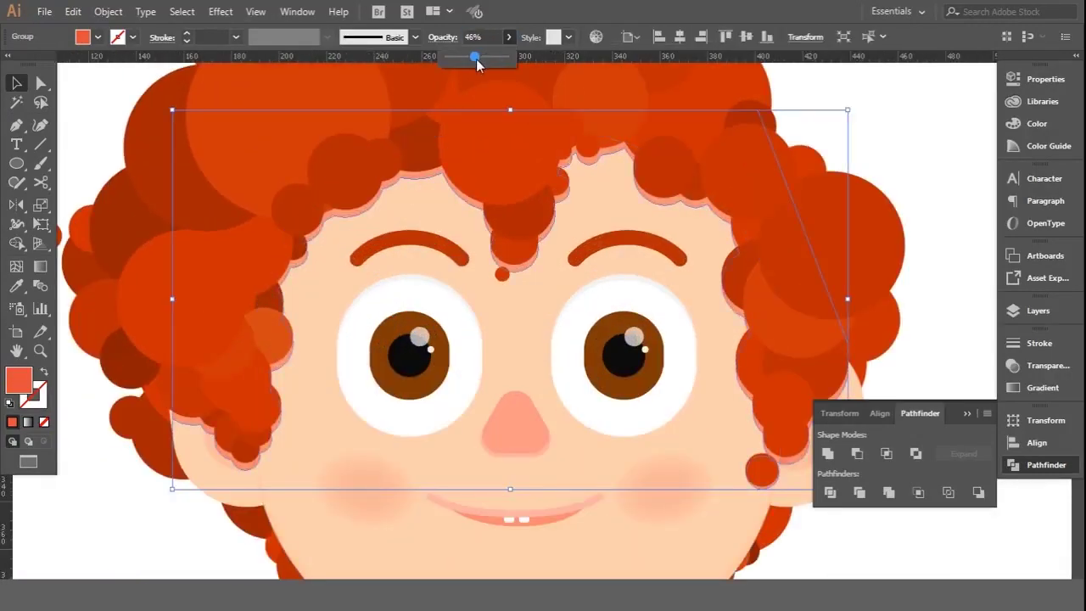
click(885, 109)
scroll(735, 150, down, 3)
scroll(628, 292, down, 2)
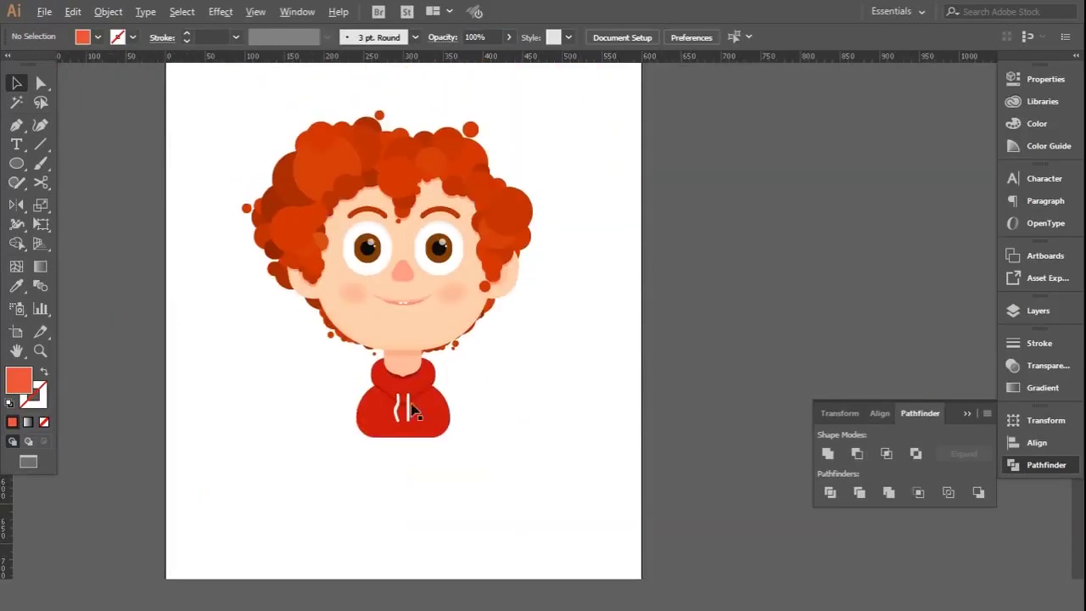
scroll(403, 408, up, 2)
scroll(340, 509, up, 1)
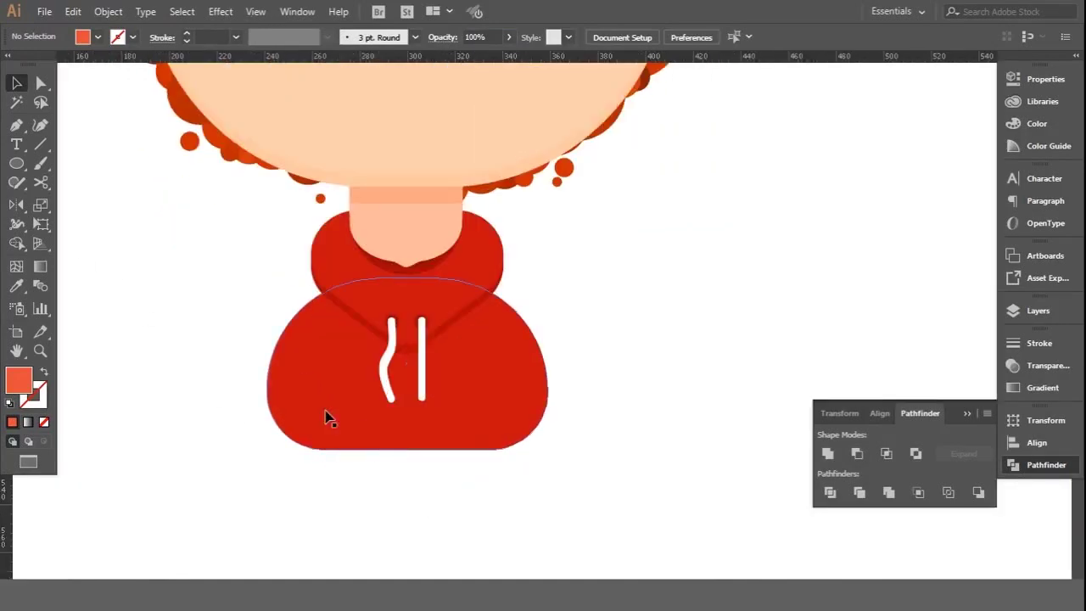
Step: Add a Lato Bold text object reading 'articulate' left of the hoodie
key(t)
click(193, 386)
click(1049, 181)
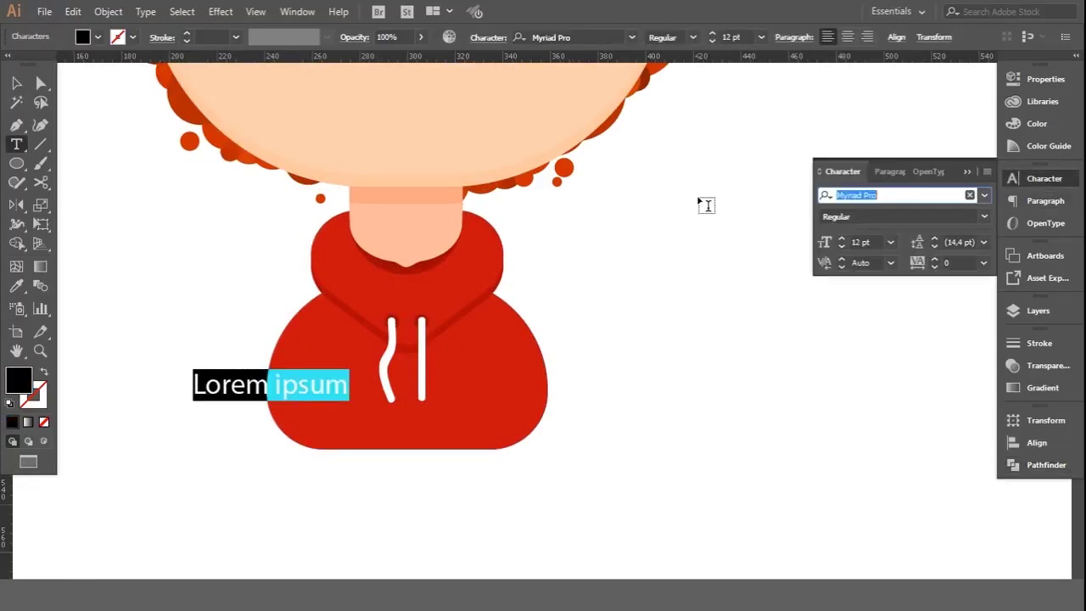
text(lat)
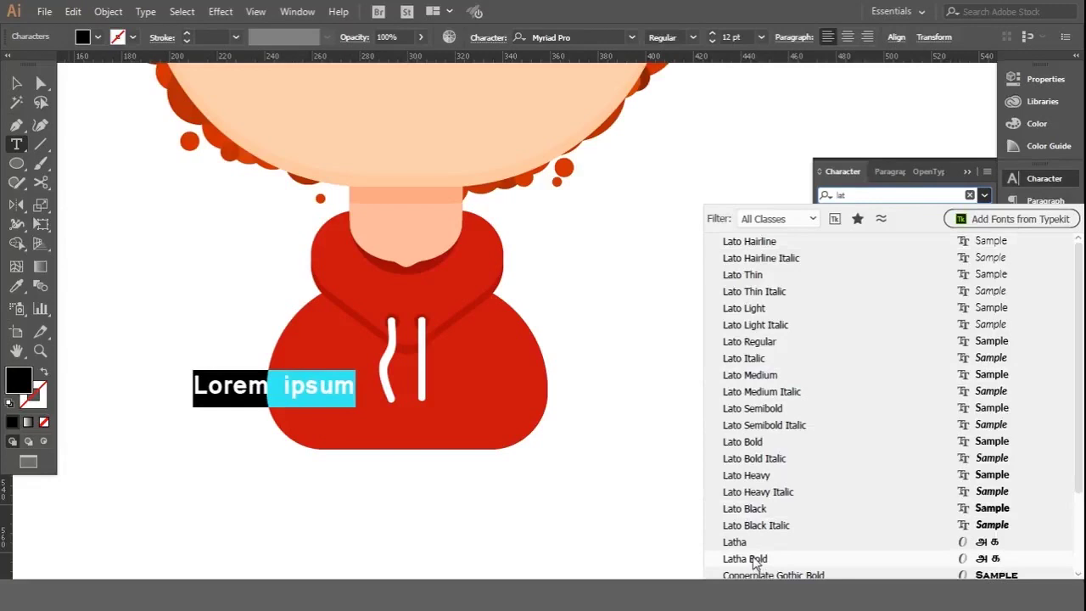
click(781, 441)
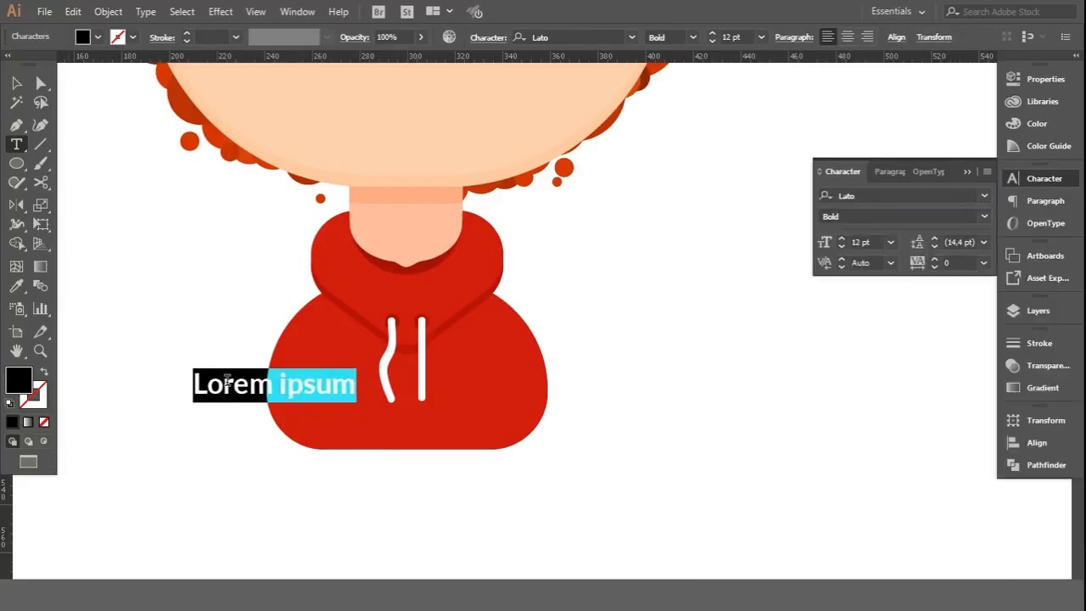
double_click(336, 386)
key(ctrl+a)
text(ar)
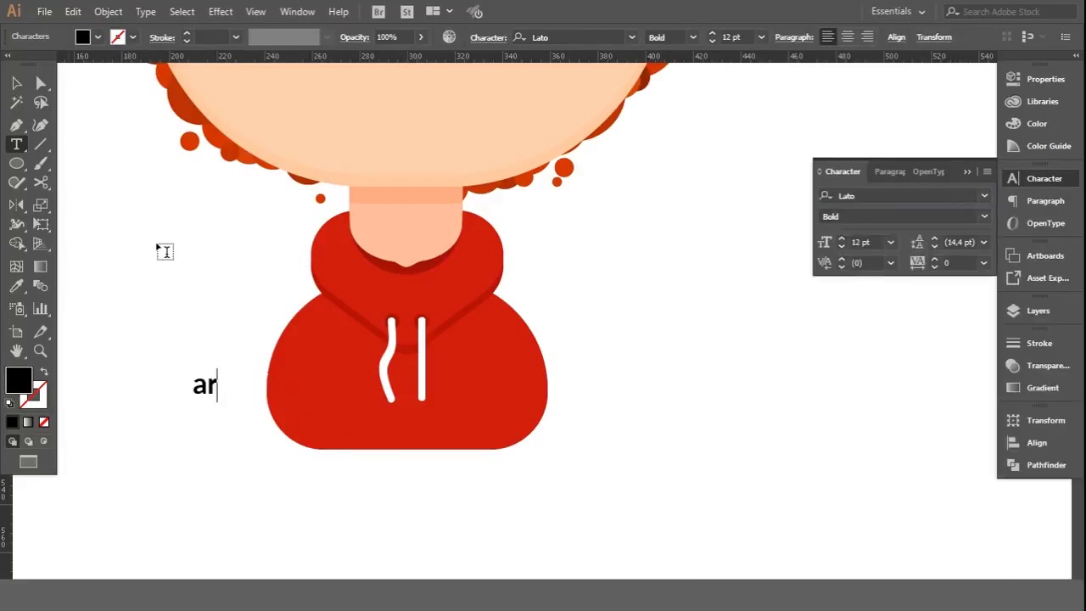
text(e)
key(Escape)
Step: Enlarge the 'articulate' text to about 14 pt and place it across the hoodie chest
drag(325, 384, 723, 351)
scroll(674, 338, up, 2)
drag(751, 397, 775, 408)
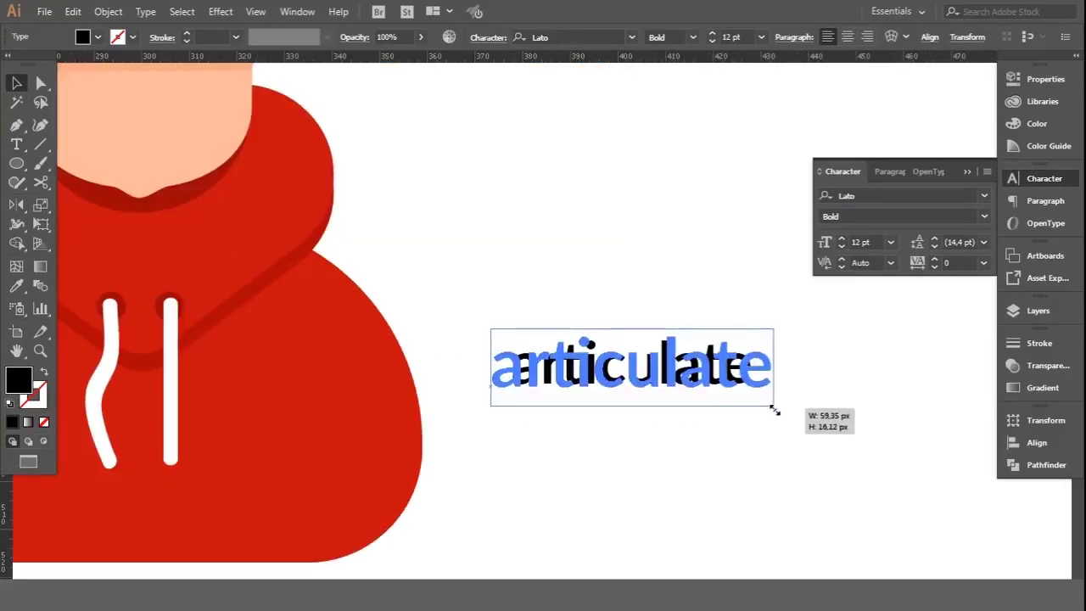
scroll(897, 347, down, 2)
drag(746, 358, 508, 392)
scroll(513, 431, up, 1)
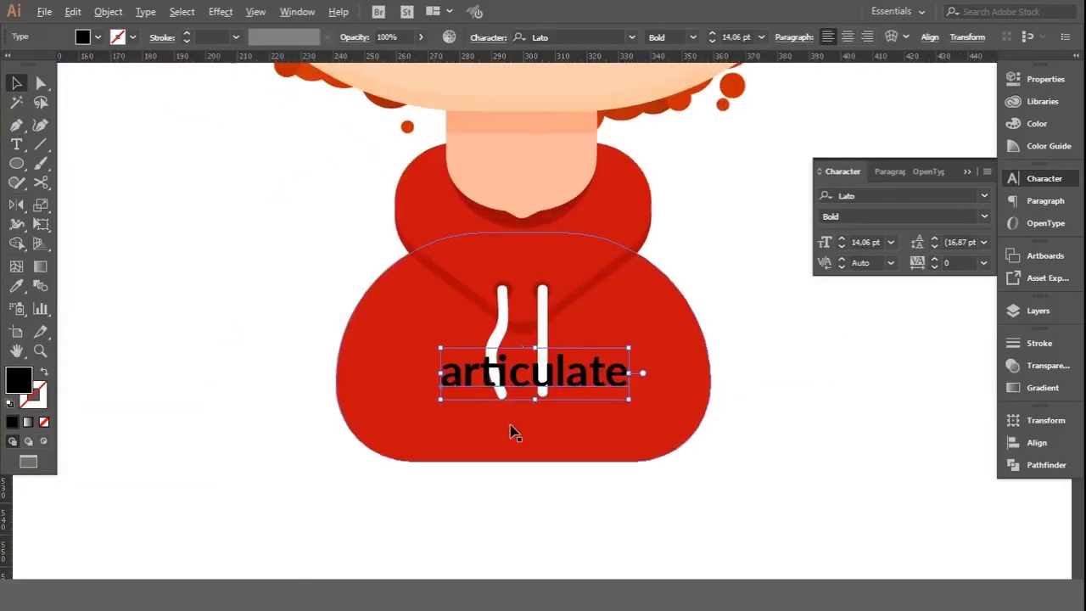
key(Up)
key(Up)
key(Up)
key(Left)
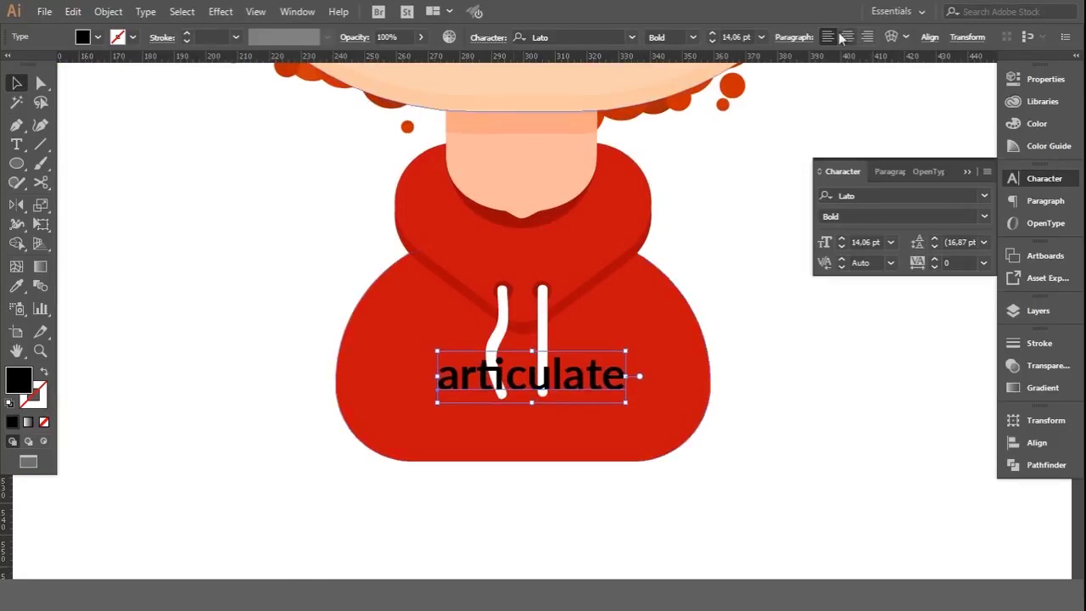
Step: Expand the 'articulate' text into outlined shapes with Object > Expand
click(108, 11)
click(162, 165)
click(501, 382)
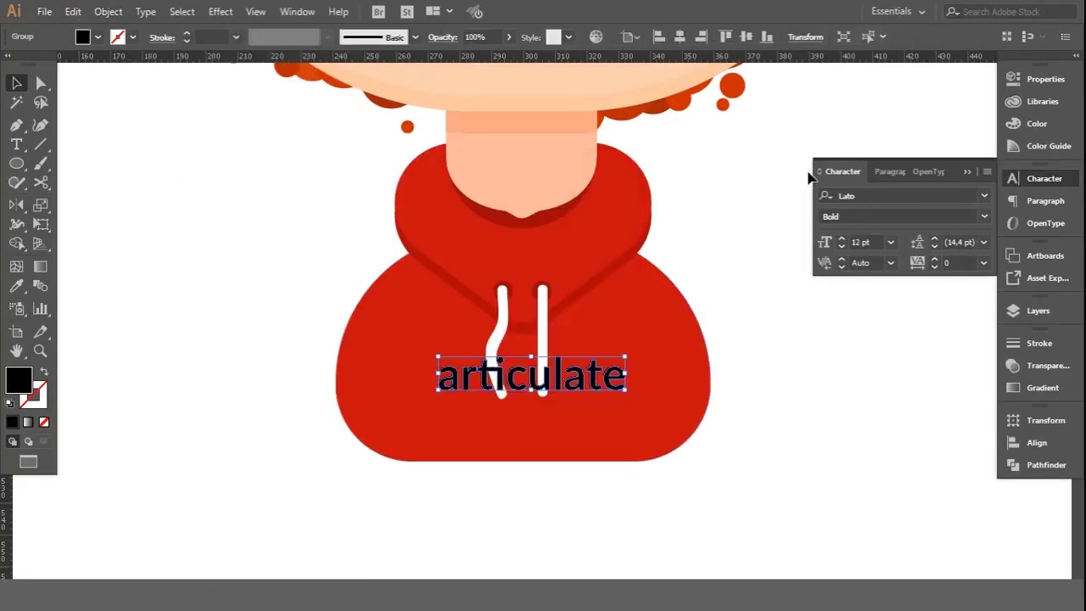
Step: Make the outlined lettering's fill white
click(970, 222)
key(Escape)
click(1013, 178)
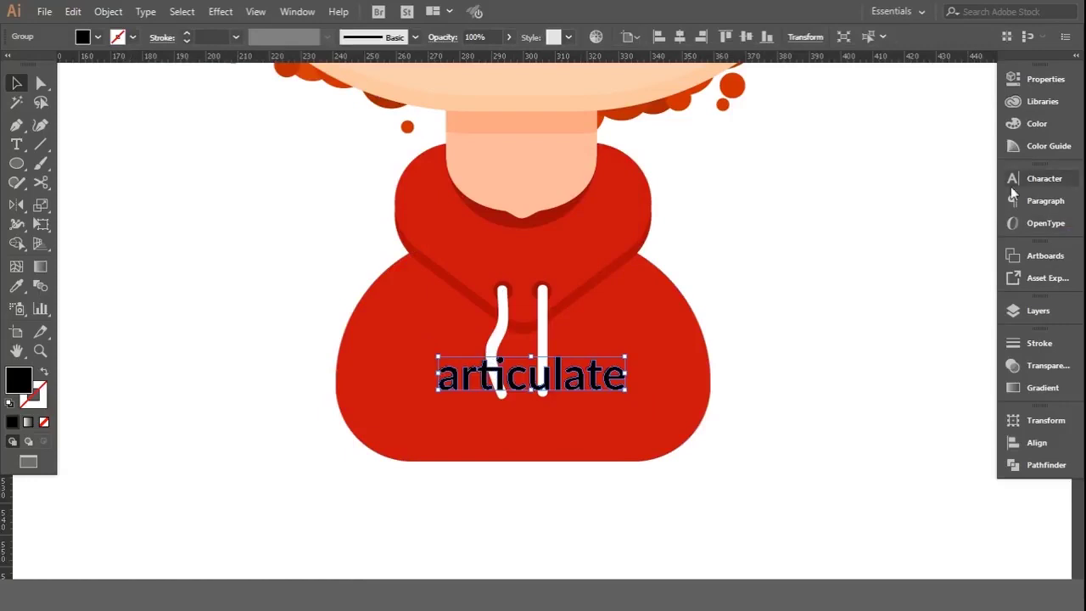
click(1031, 123)
click(883, 197)
click(1031, 123)
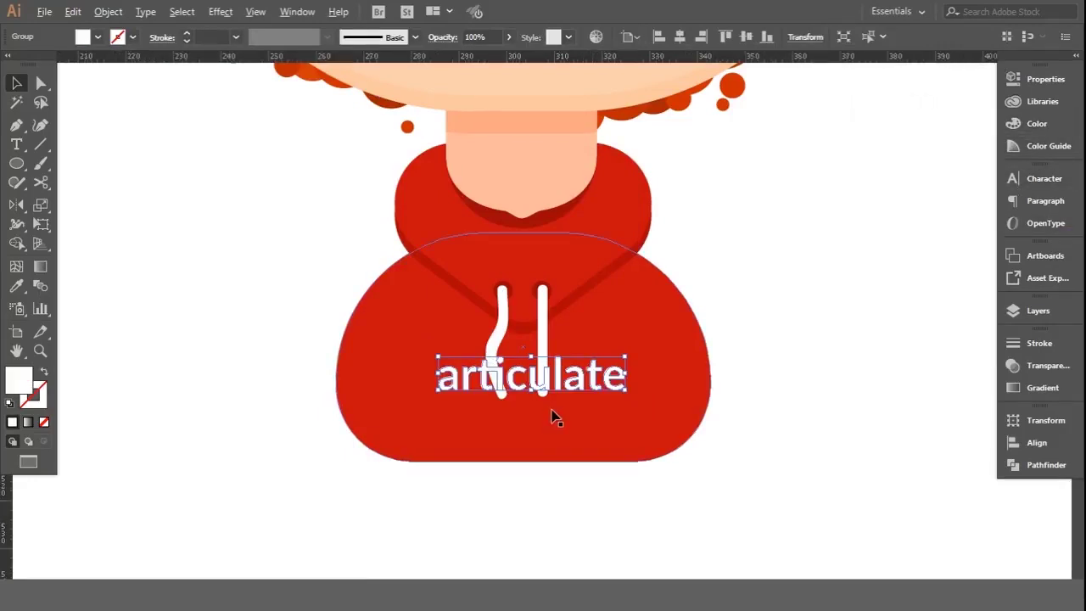
Step: Round the corners of the letter shapes with the Direct Selection tool
scroll(553, 416, up, 2)
click(41, 82)
scroll(344, 340, up, 3)
drag(430, 403, 450, 353)
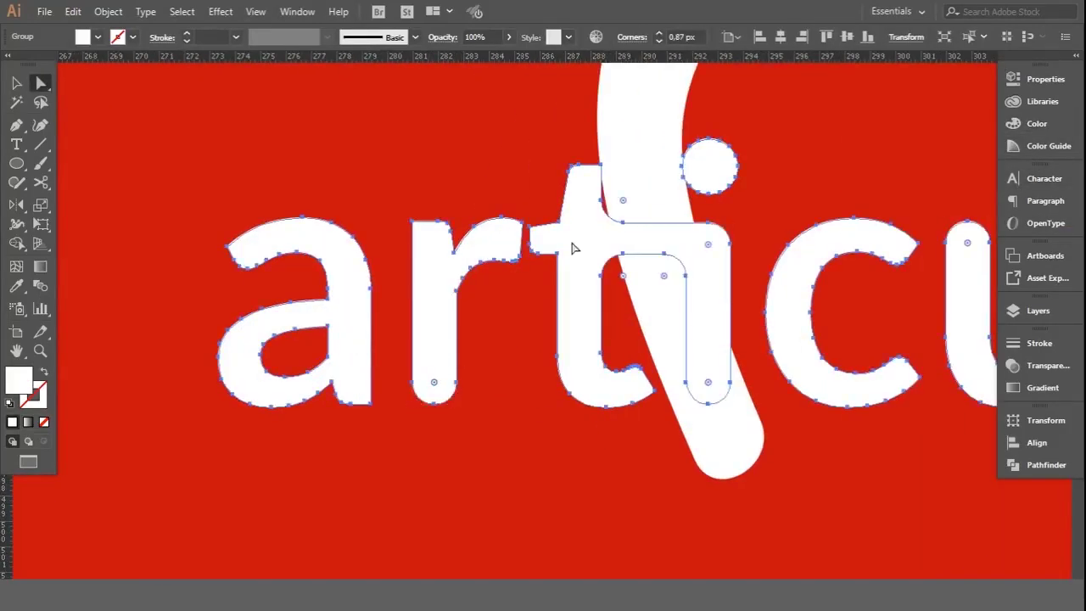
scroll(667, 182, down, 4)
click(657, 497)
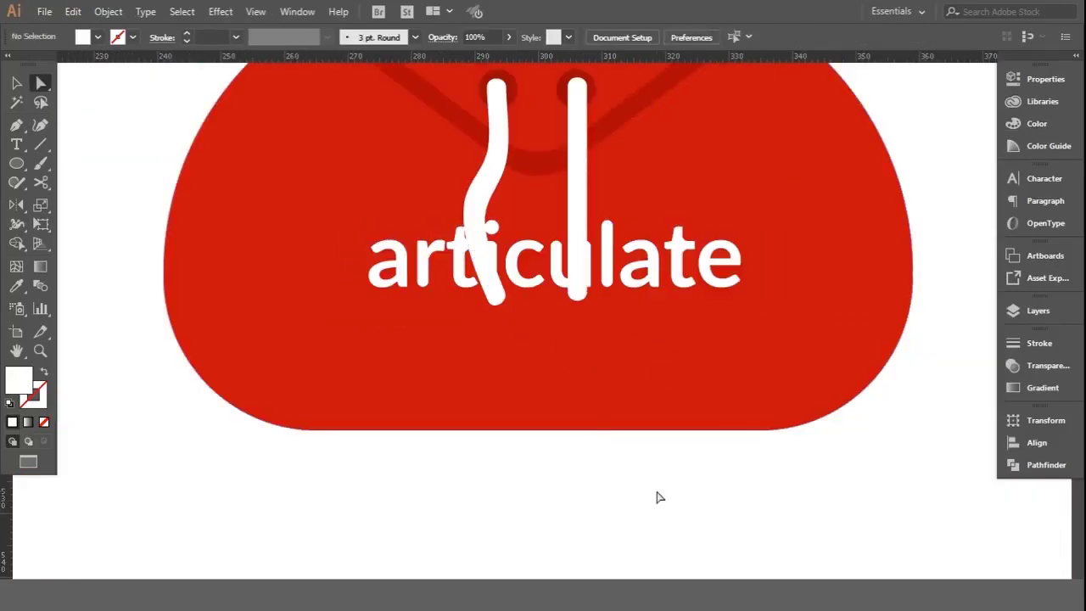
Step: Eyedrop the hoodie's red onto the 'articulate' lettering
click(381, 270)
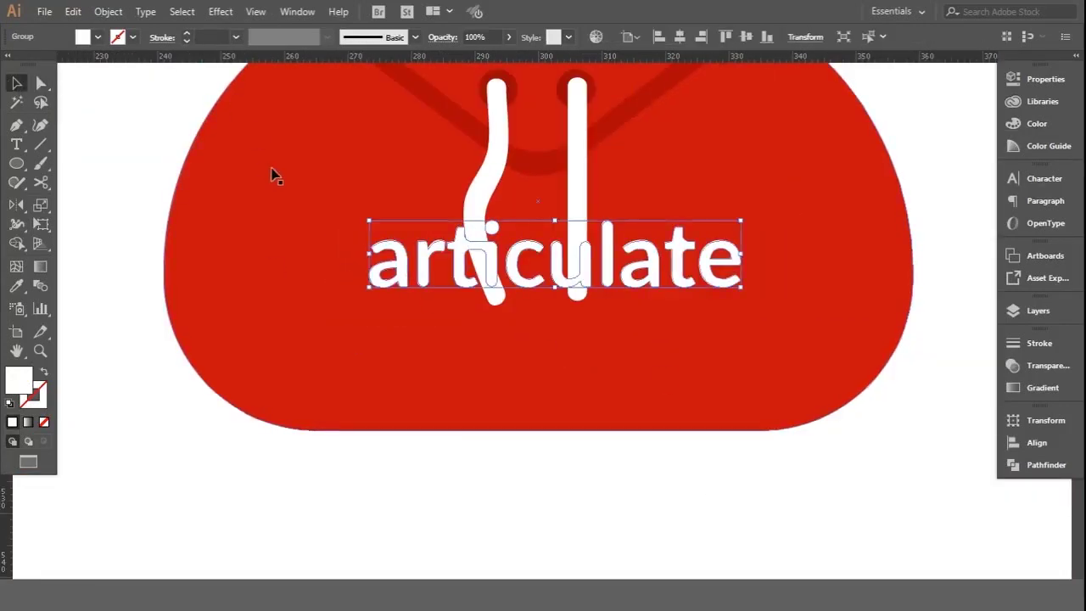
key(i)
click(266, 320)
key(v)
Step: Try a white 3 pt outline on the lettering, then undo back to plain red letters
double_click(42, 405)
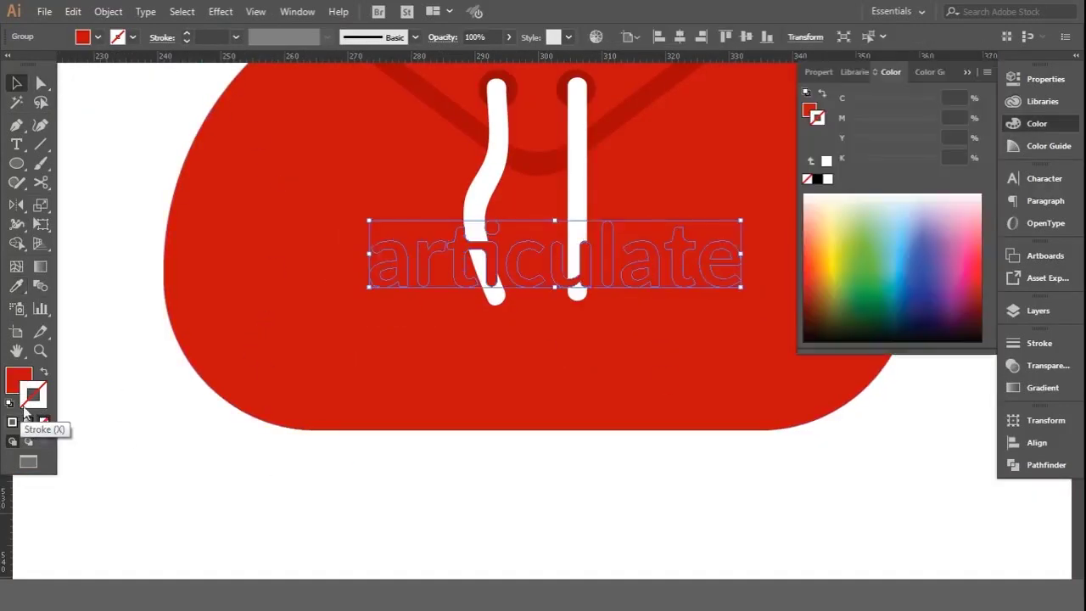
click(439, 149)
key(Return)
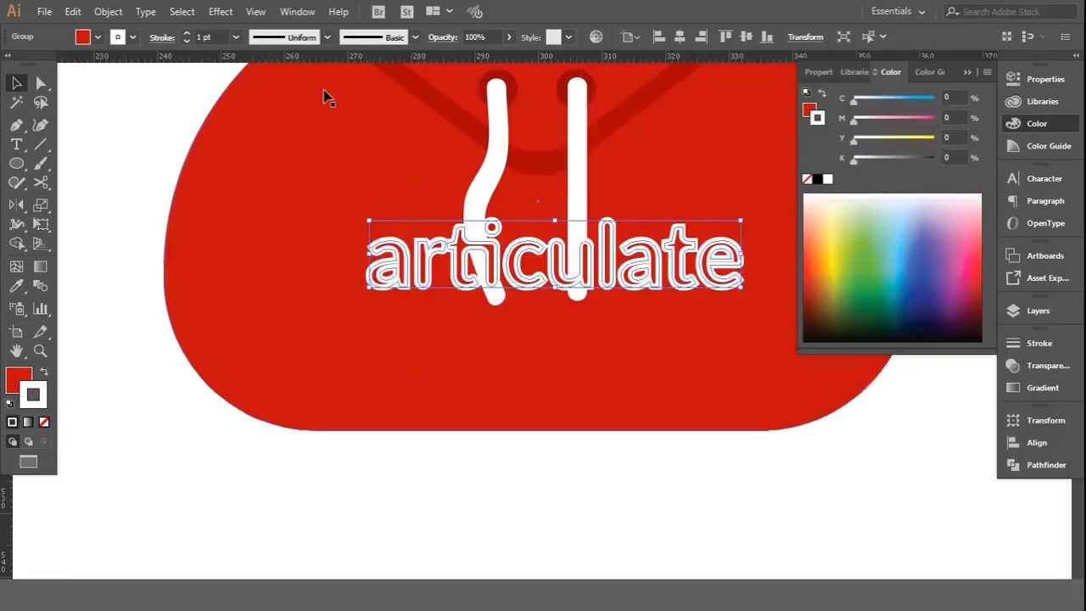
click(162, 36)
click(79, 120)
click(61, 120)
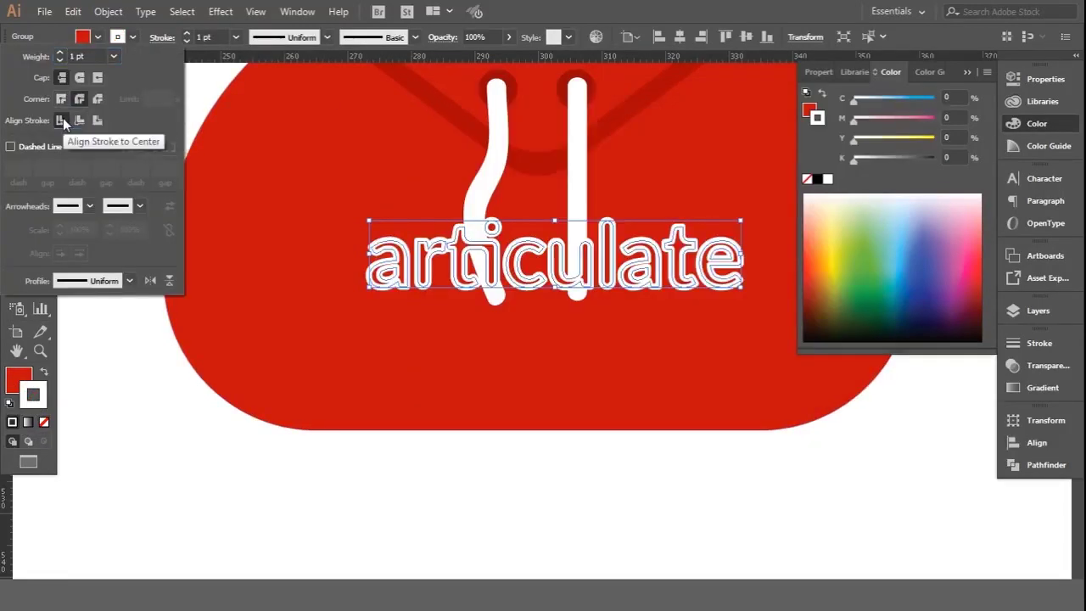
click(79, 77)
click(186, 33)
click(186, 33)
click(92, 106)
key(ctrl+z)
key(ctrl+z)
key(ctrl+z)
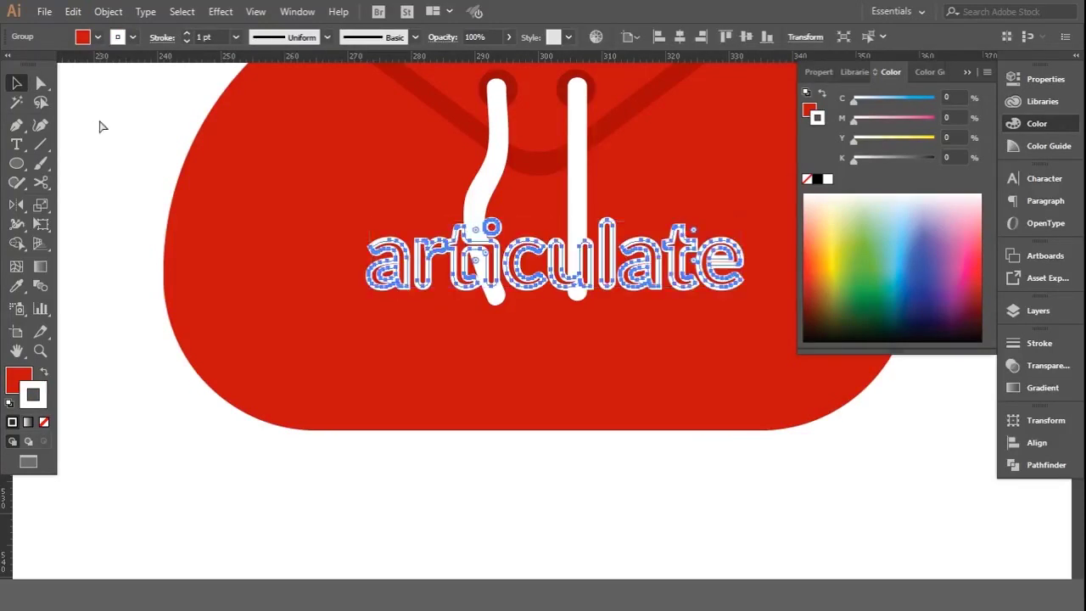
key(ctrl+z)
Step: Send the lettering behind the white hoodie string
scroll(451, 254, up, 2)
right_click(395, 247)
mouse_move(439, 421)
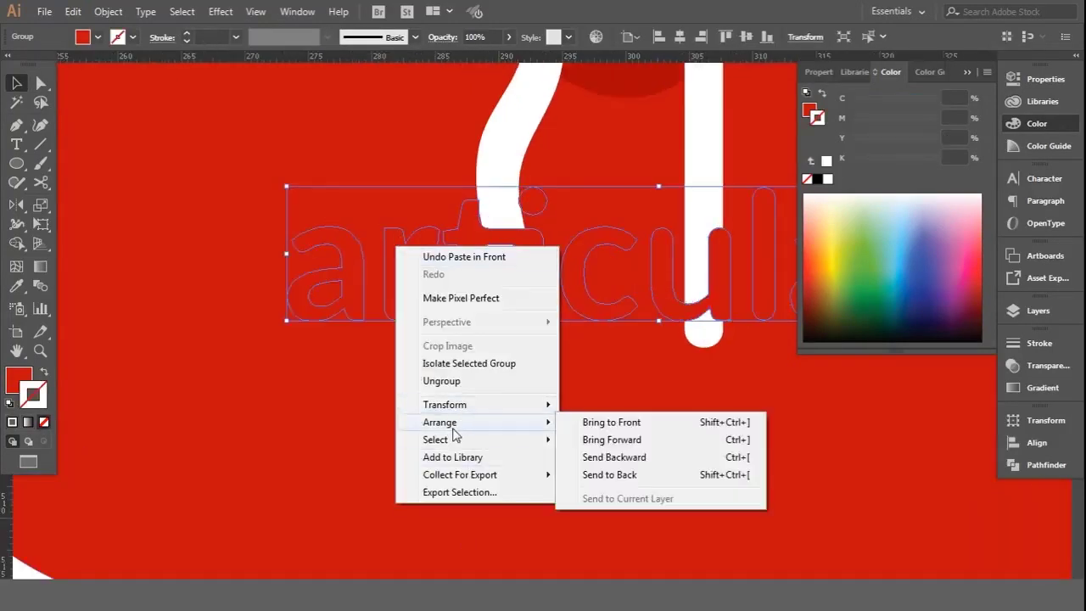
click(614, 460)
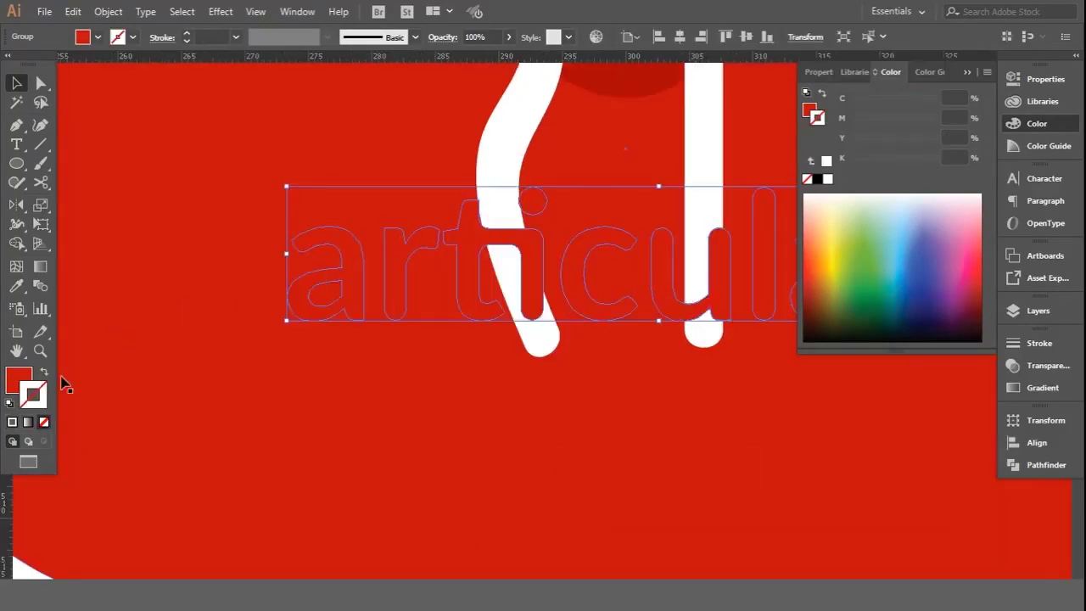
Step: Give the lettering a white 3 pt outline with round corners
click(187, 34)
click(161, 37)
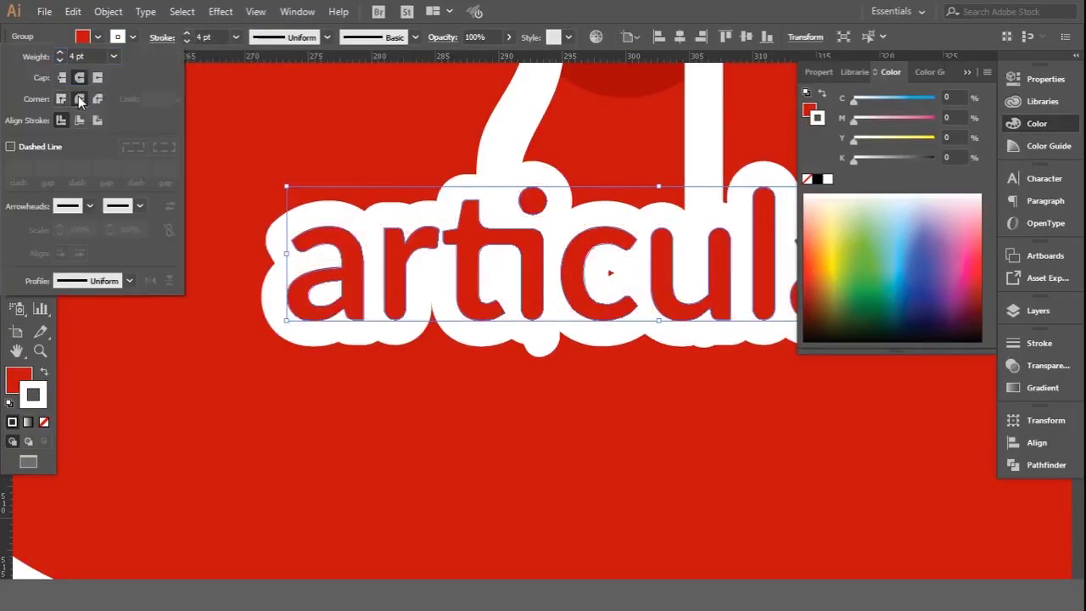
click(79, 100)
click(186, 40)
scroll(199, 211, down, 3)
click(688, 407)
scroll(689, 408, down, 2)
Step: Rearrange the hoodie so the strings sit over the text, then select both strings
click(533, 419)
right_click(526, 380)
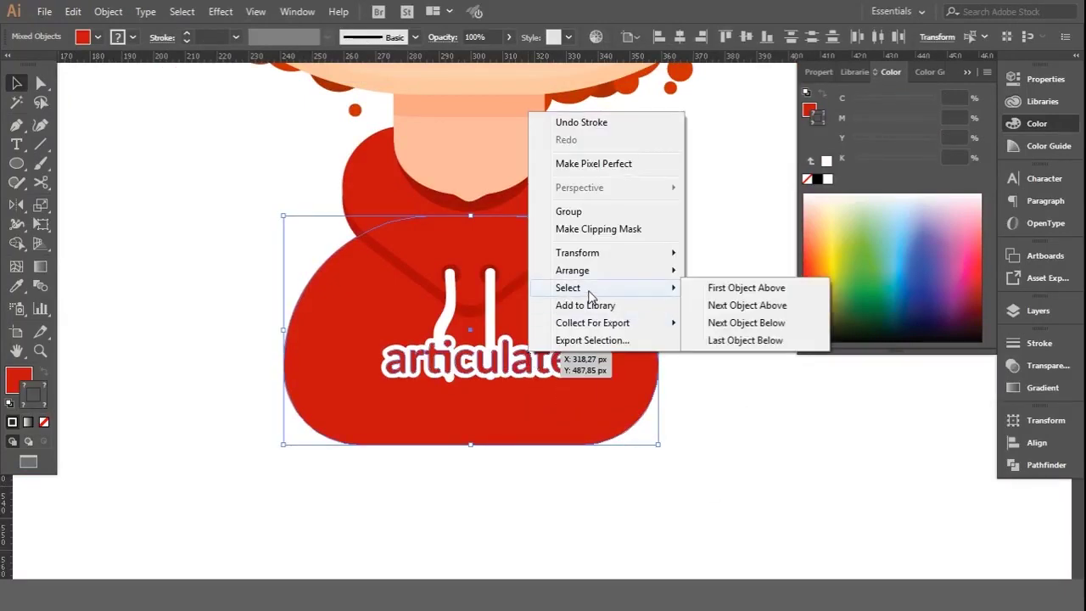
click(734, 283)
click(702, 480)
scroll(538, 515, up, 3)
scroll(534, 553, up, 1)
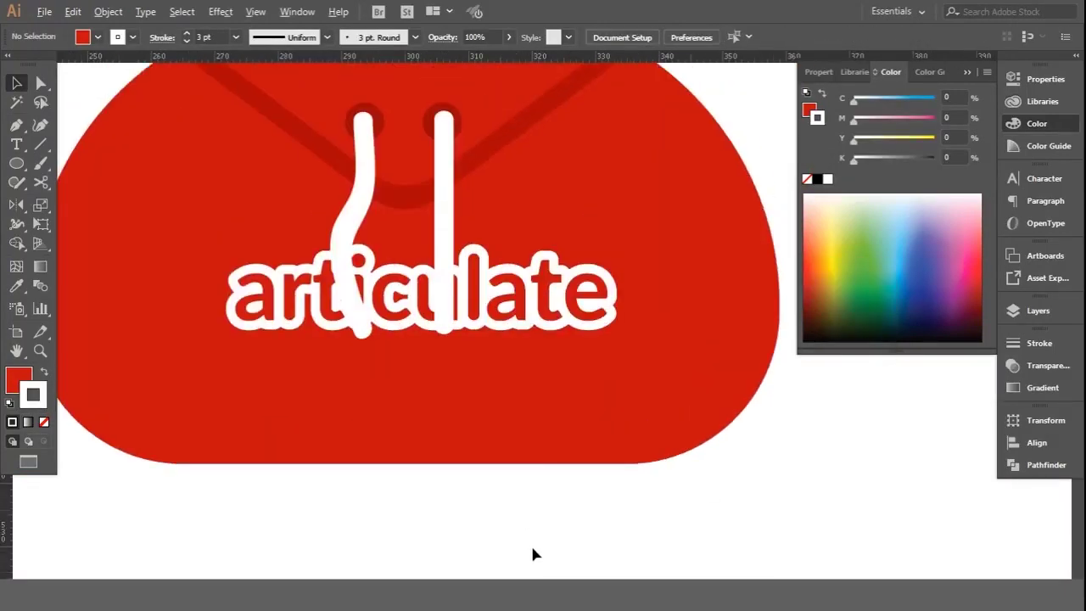
scroll(368, 425, down, 2)
scroll(411, 297, up, 3)
click(412, 295)
shift+click(492, 308)
Step: Group the two strings, expand their appearance into fills, and nudge them slightly down
key(ctrl+g)
click(108, 11)
click(230, 179)
click(107, 11)
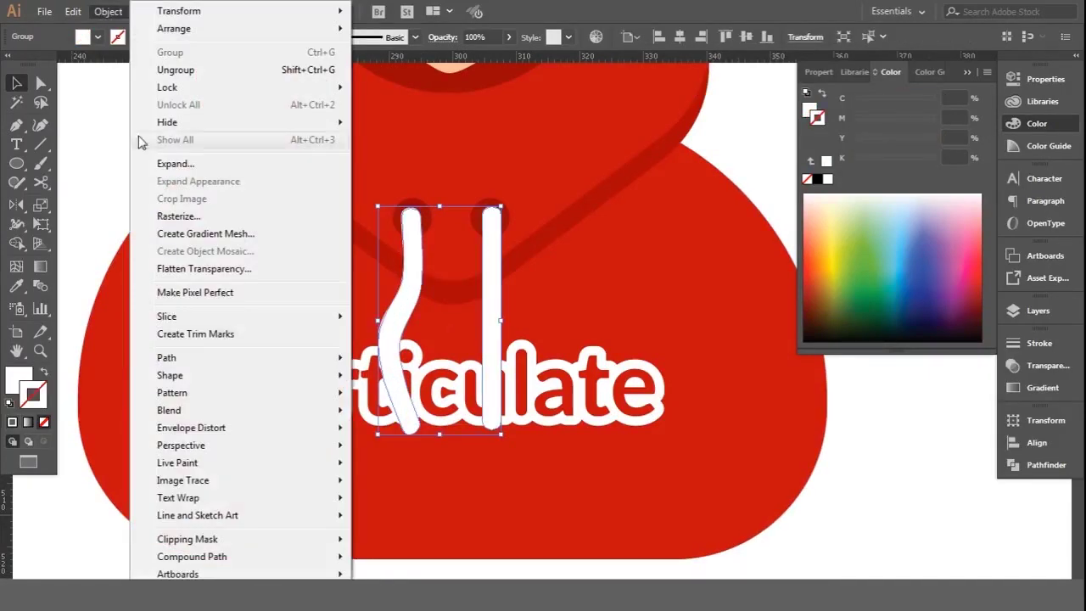
click(108, 11)
scroll(288, 280, up, 2)
scroll(289, 281, down, 1)
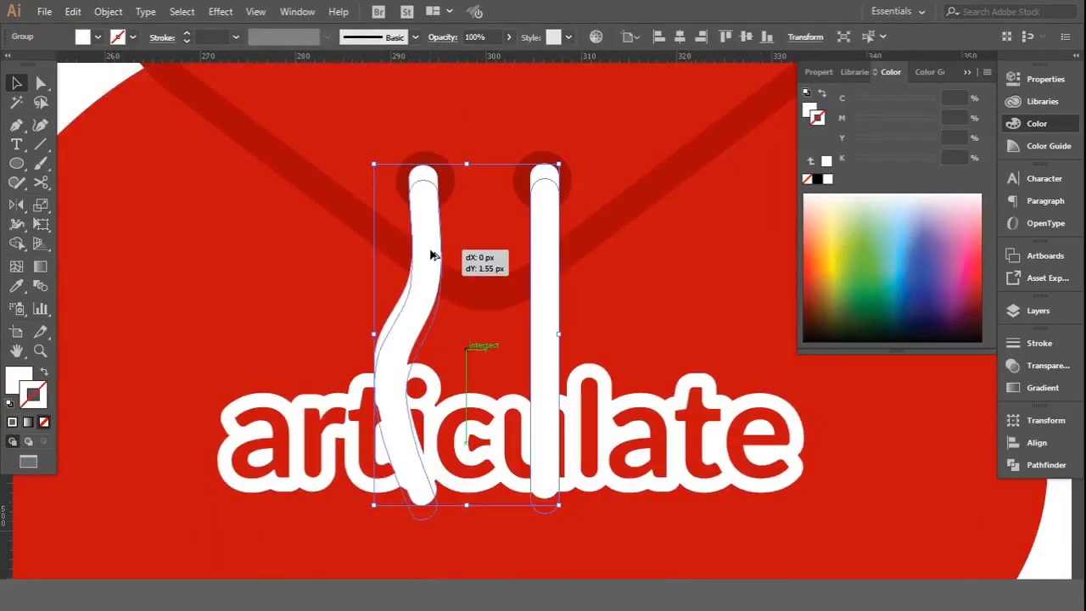
drag(432, 239, 430, 261)
scroll(430, 260, down, 2)
Step: Colour the string copy dark red from the hoodie and bring it to the front
key(i)
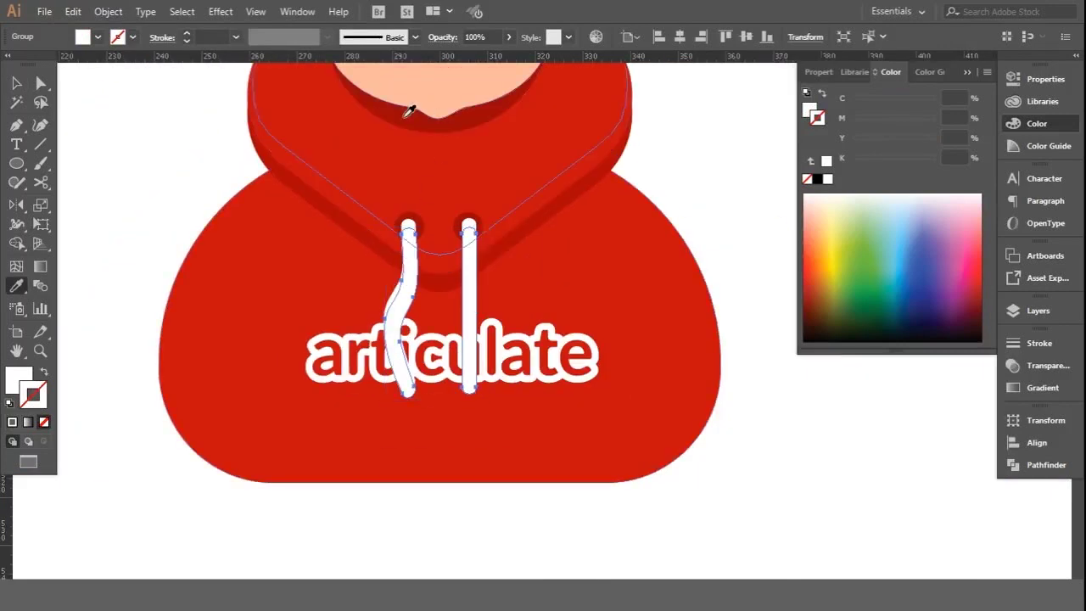
click(604, 439)
key(v)
key(ctrl+shift+a)
right_click(467, 229)
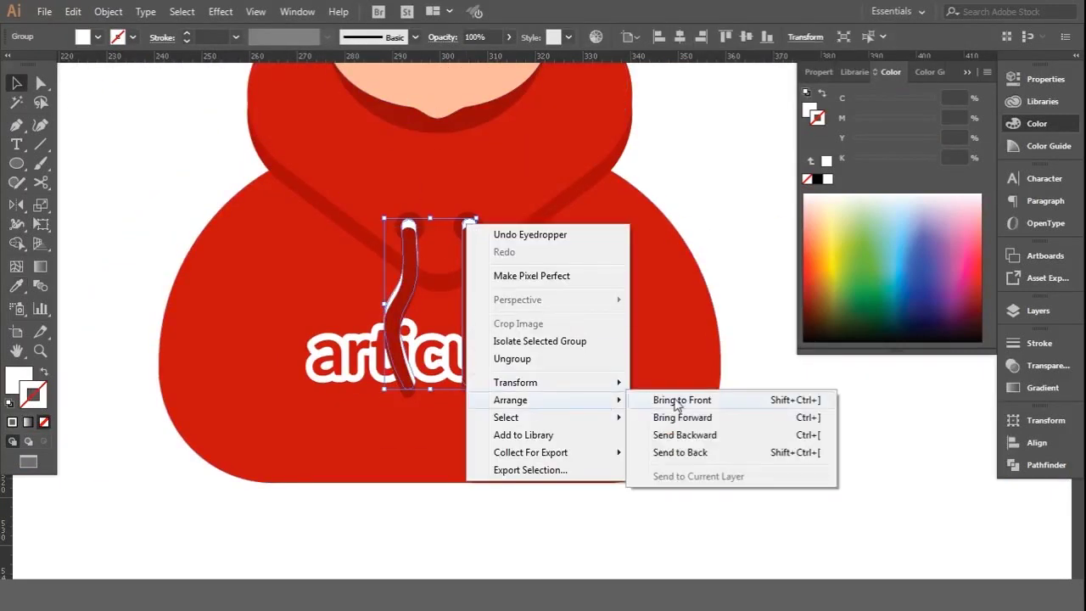
click(681, 400)
Step: Set the dark red string group to 64% opacity and fit the artboard in view
scroll(436, 373, up, 2)
click(380, 257)
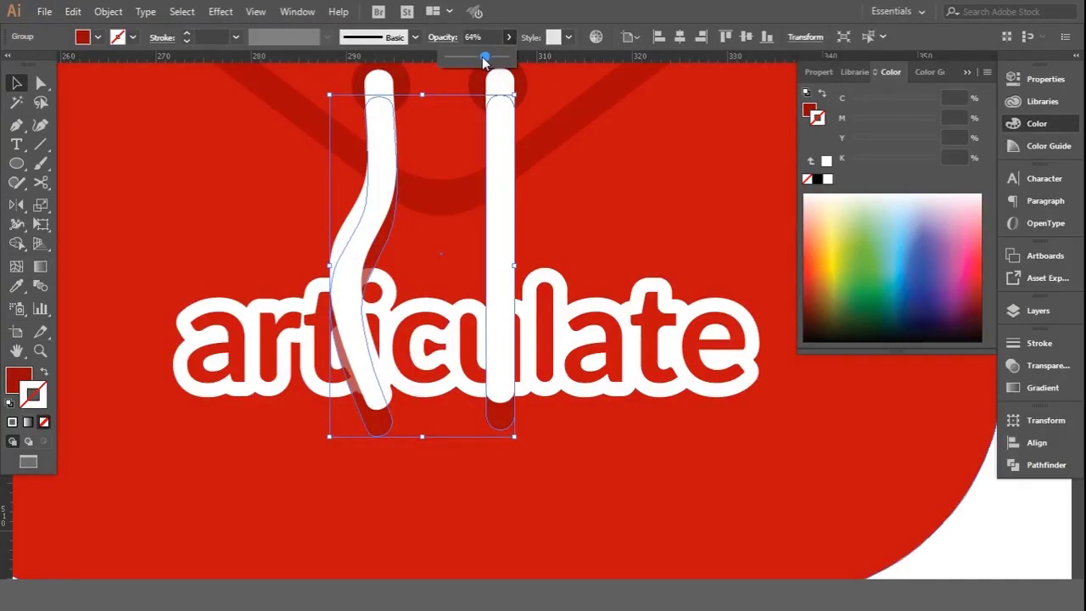
click(995, 547)
key(ctrl+0)
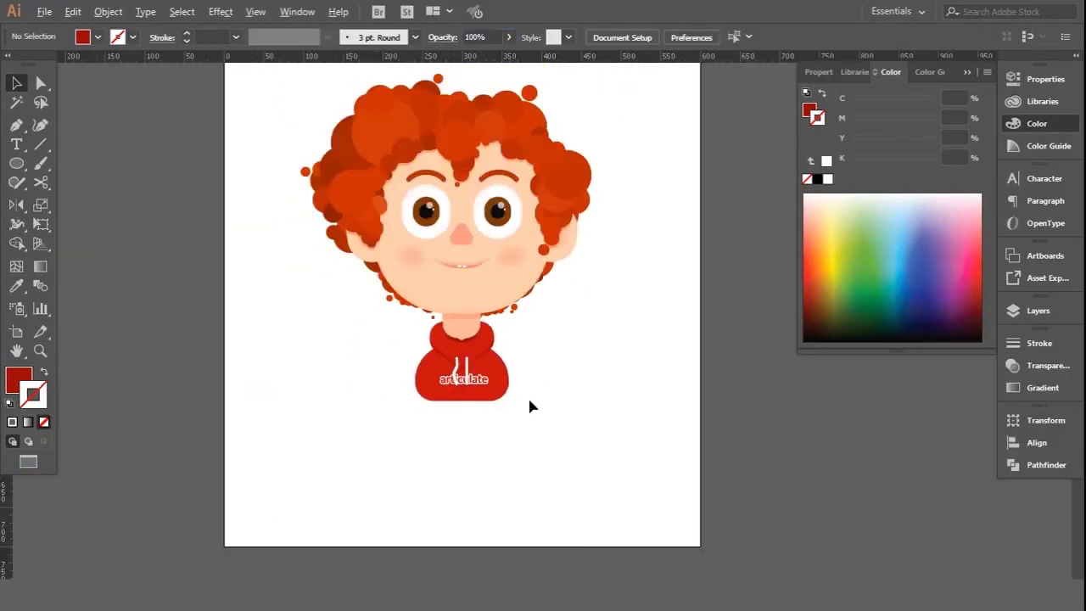
Step: Draw a 111 px circle with the Ellipse tool's exact-size settings
key(l)
click(14, 83)
key(l)
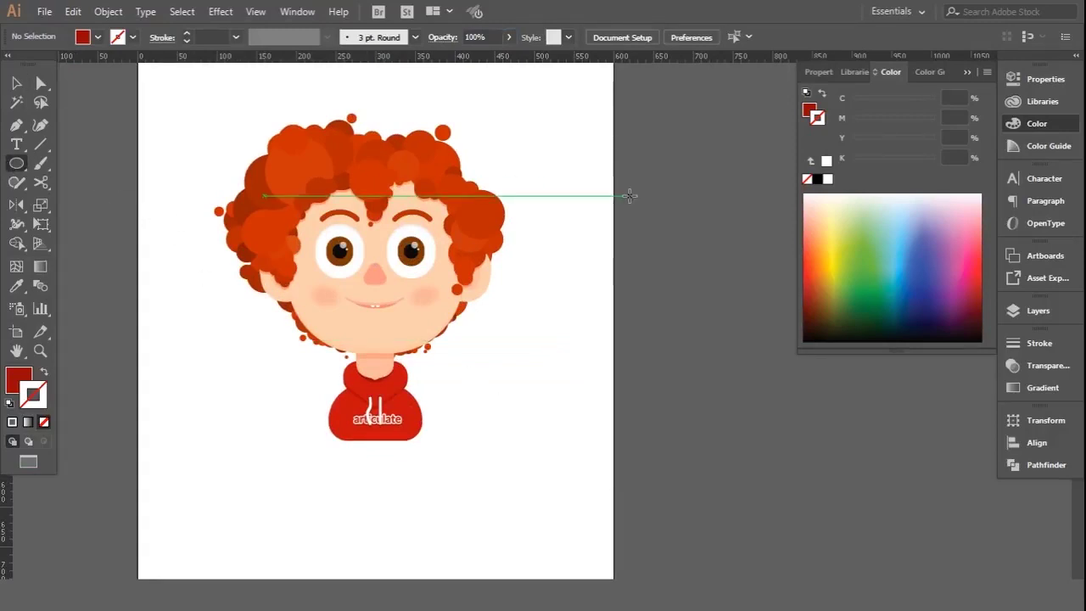
click(629, 196)
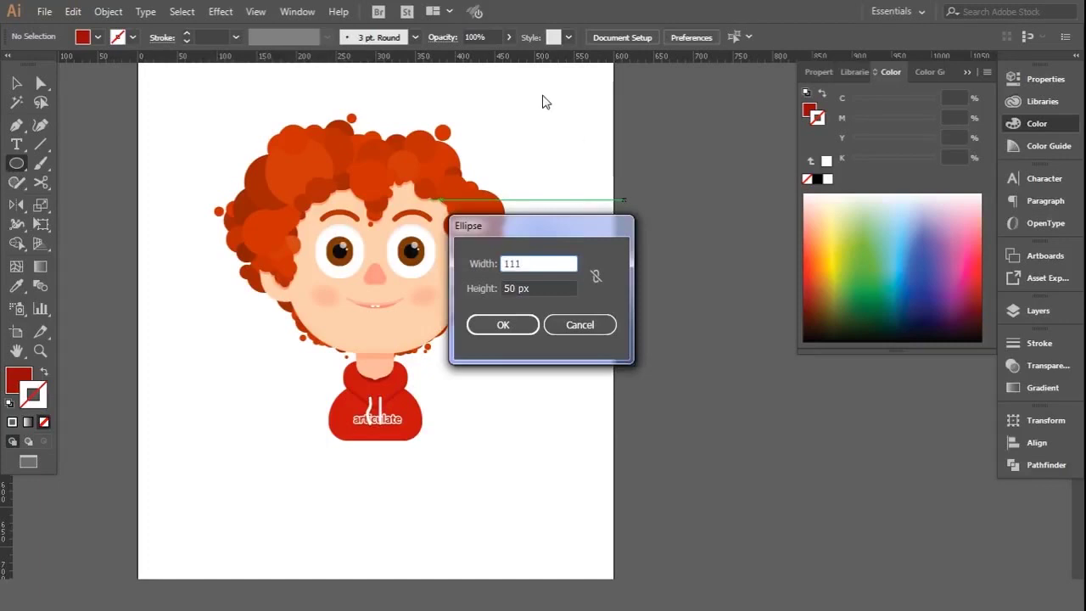
key(Tab)
text(111)
key(Return)
click(44, 374)
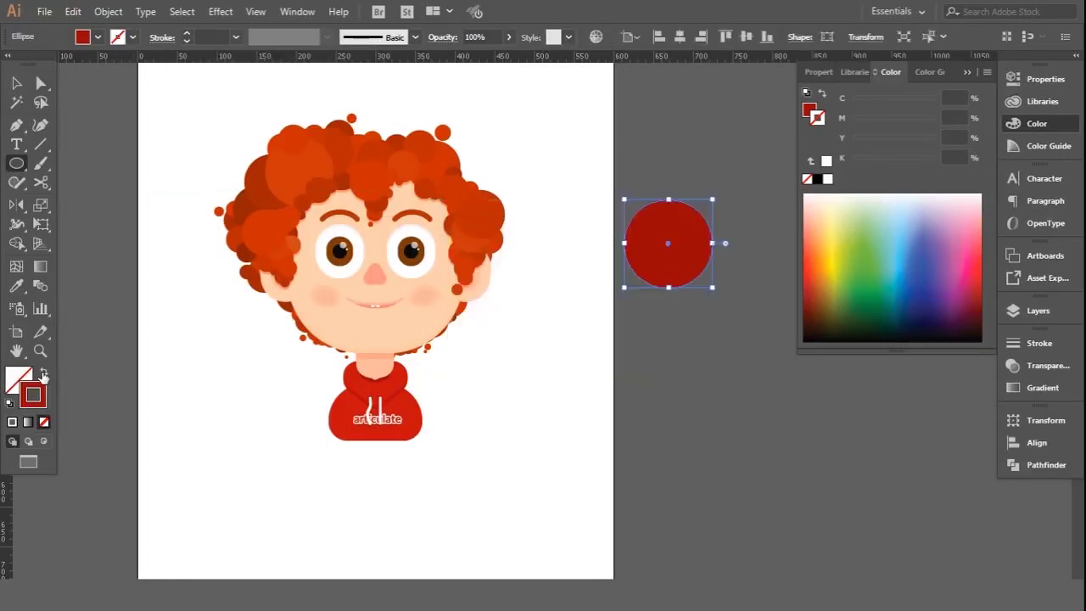
Step: Swap fill and stroke and eyedropper a thin light pink outline onto the circle
click(185, 33)
key(v)
key(ctrl+minus)
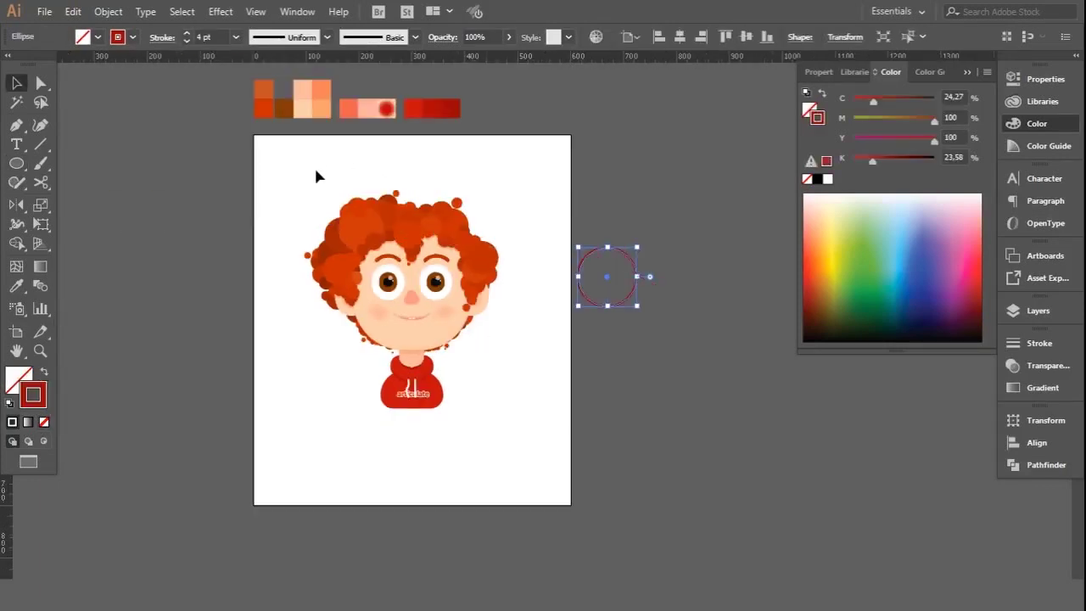
key(i)
click(367, 110)
click(45, 373)
click(186, 39)
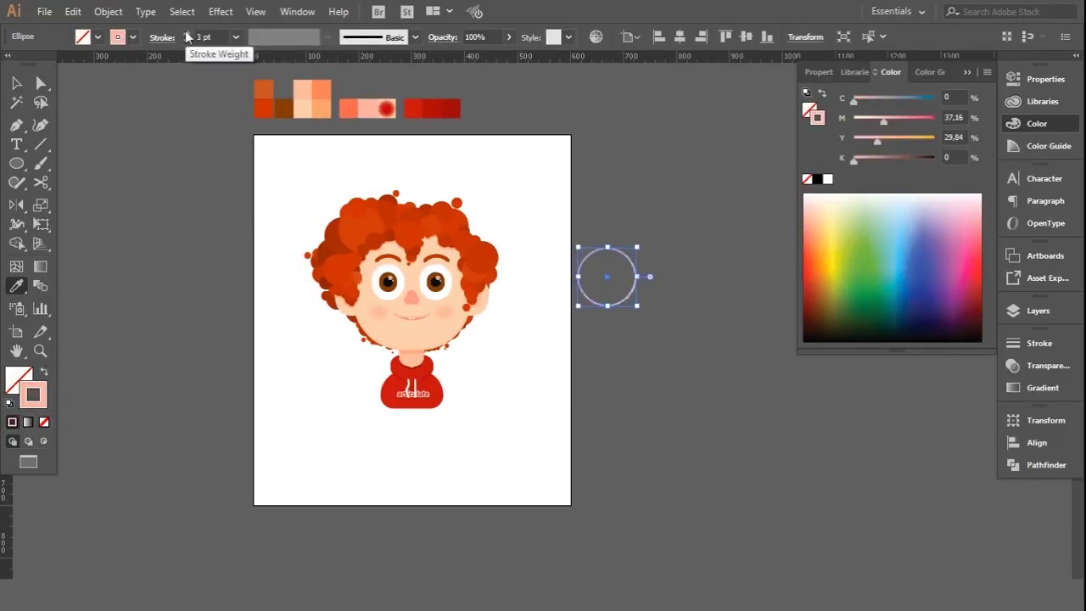
Step: Drag the pink circle over the boy's left eye
key(v)
click(145, 215)
scroll(577, 327, up, 3)
scroll(642, 332, down, 2)
mouse_move(645, 334)
mouse_down()
mouse_move(305, 342)
mouse_move(340, 332)
mouse_up()
scroll(345, 318, up, 3)
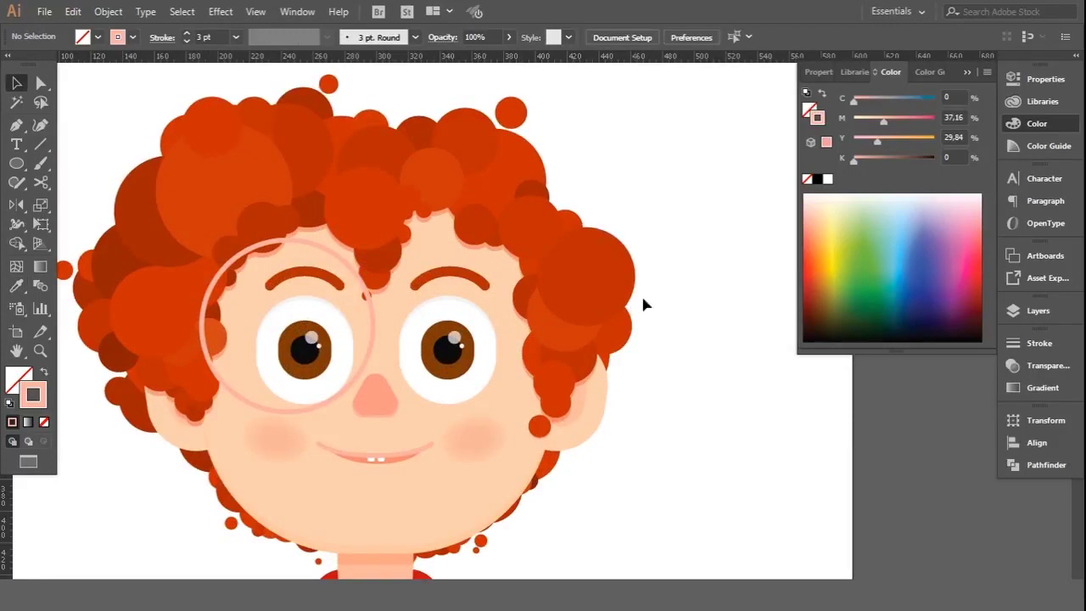
Step: Nudge the lens slightly down and left to centre it on the left eye
click(370, 311)
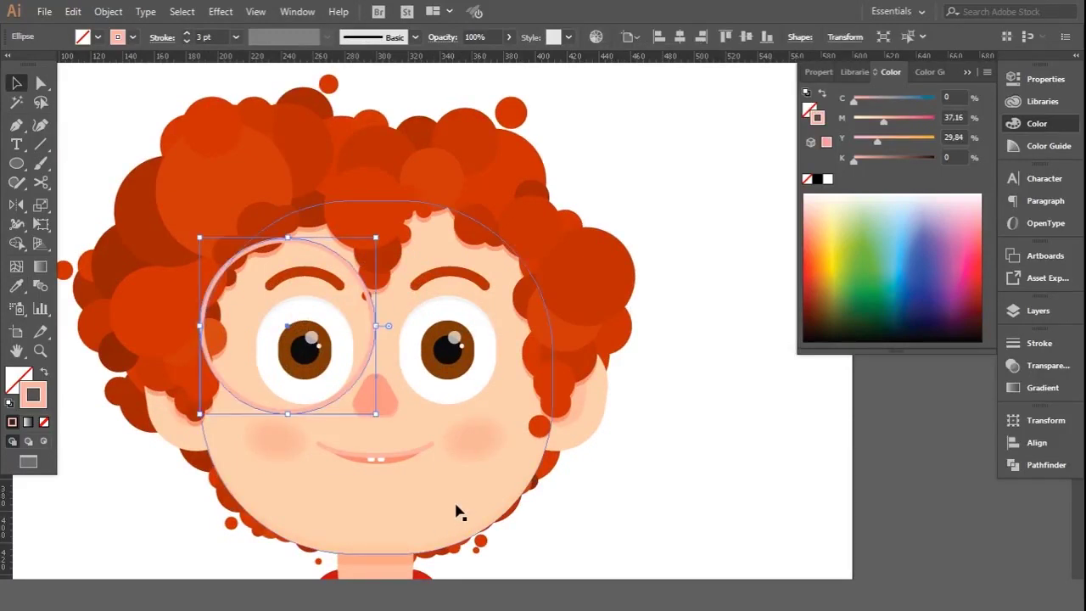
key(Down)
key(Down)
key(Down)
key(Left)
key(Down)
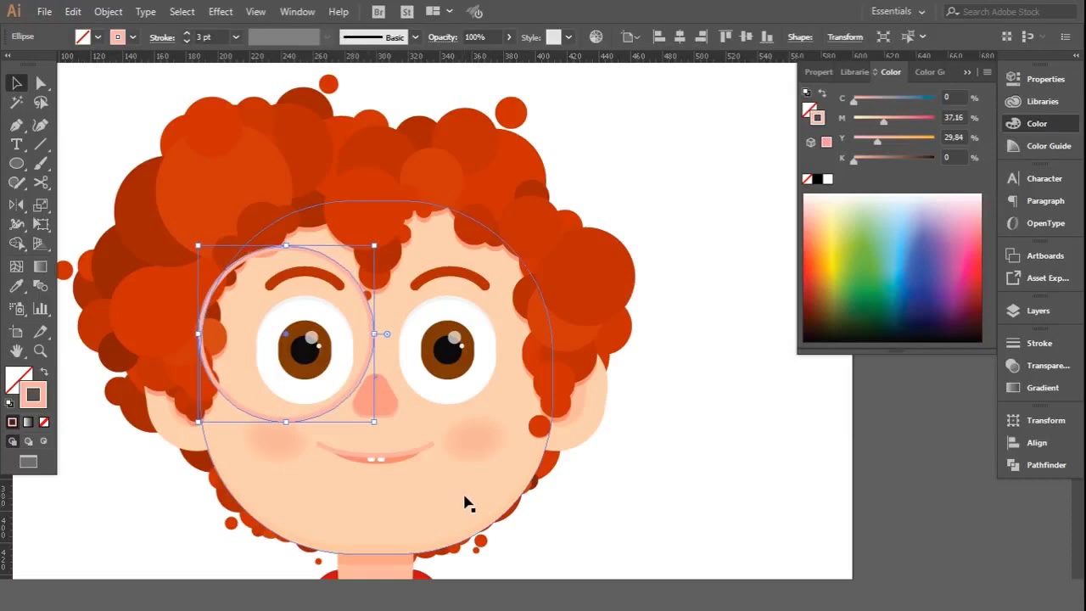
key(Down)
key(Down)
key(ctrl+shift+a)
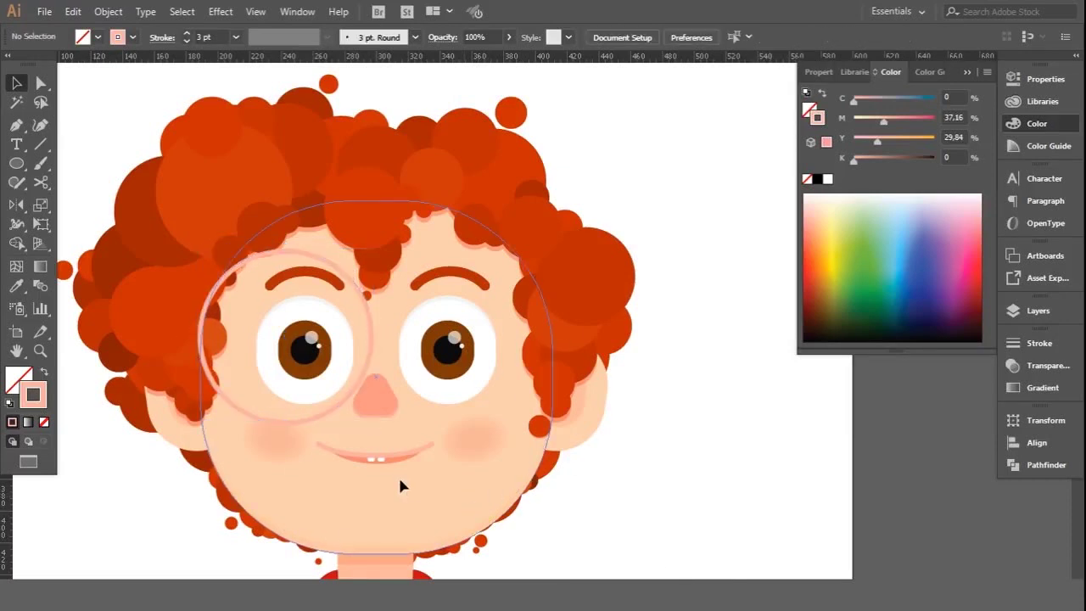
double_click(348, 444)
scroll(369, 408, up, 3)
Step: Inside the face group, nudge the nose and mouth down slightly
click(374, 390)
shift+click(352, 519)
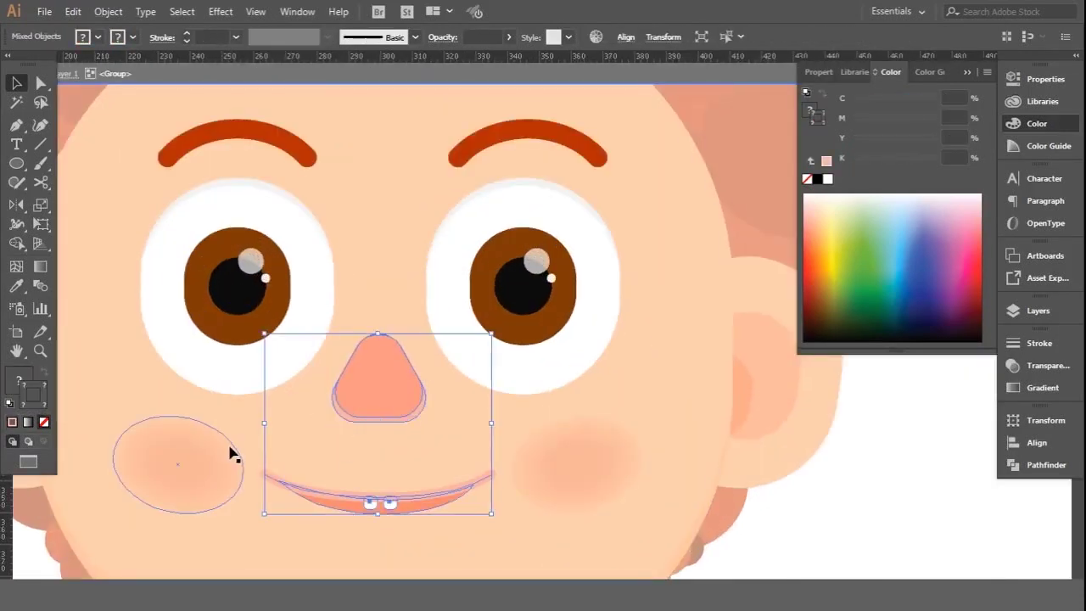
key(Down)
key(Down)
double_click(860, 497)
Step: Alt-drag a copy of the pink lens over the right eye
key(ctrl+0)
scroll(310, 388, down, 1)
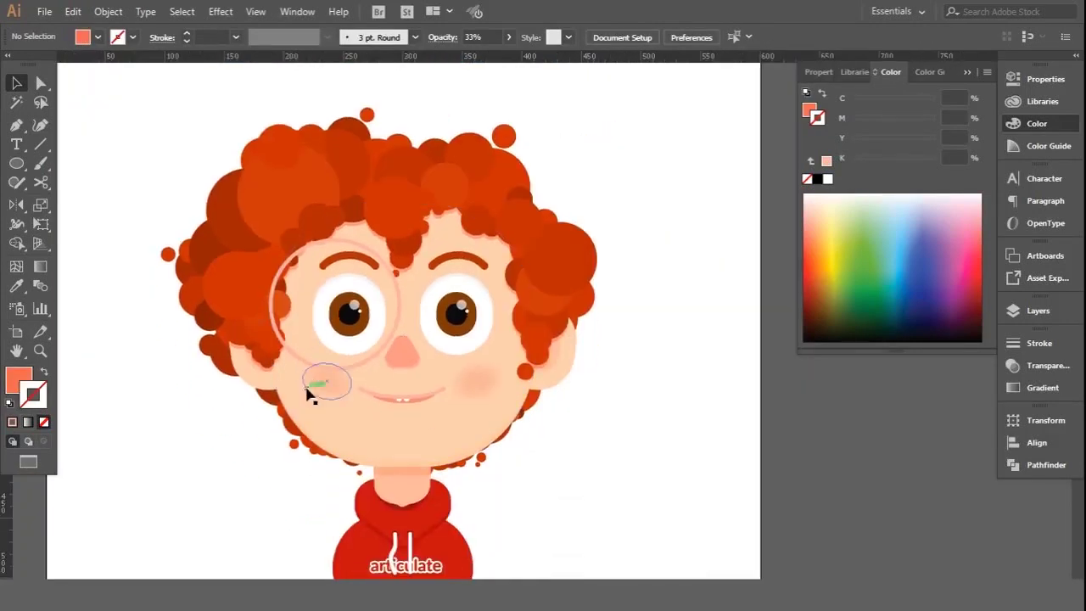
scroll(376, 328, up, 4)
drag(305, 436, 583, 436)
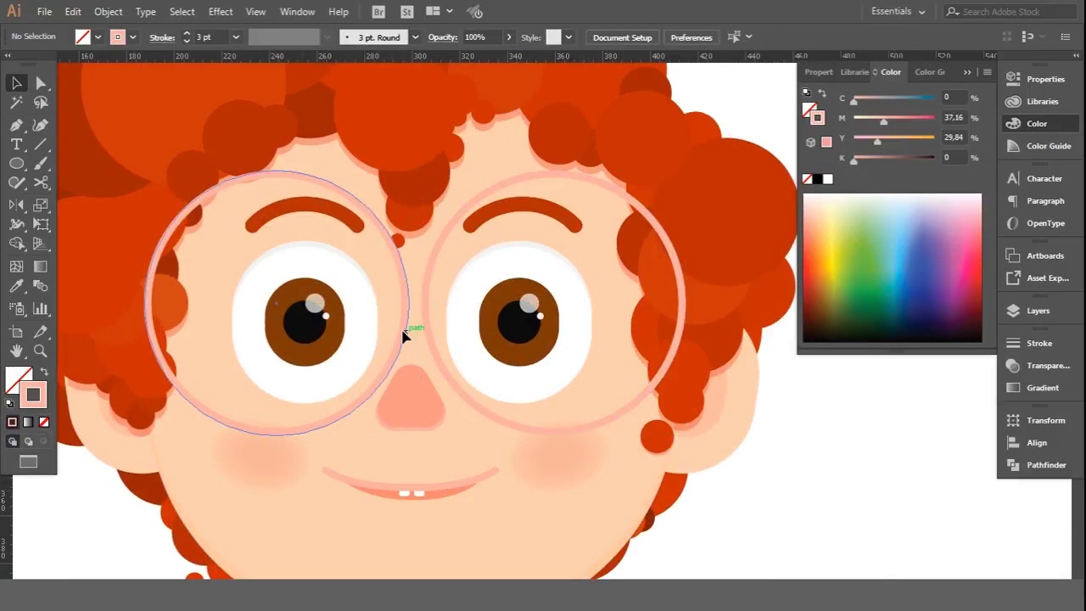
Step: Select both lenses and nudge them down slightly
click(405, 334)
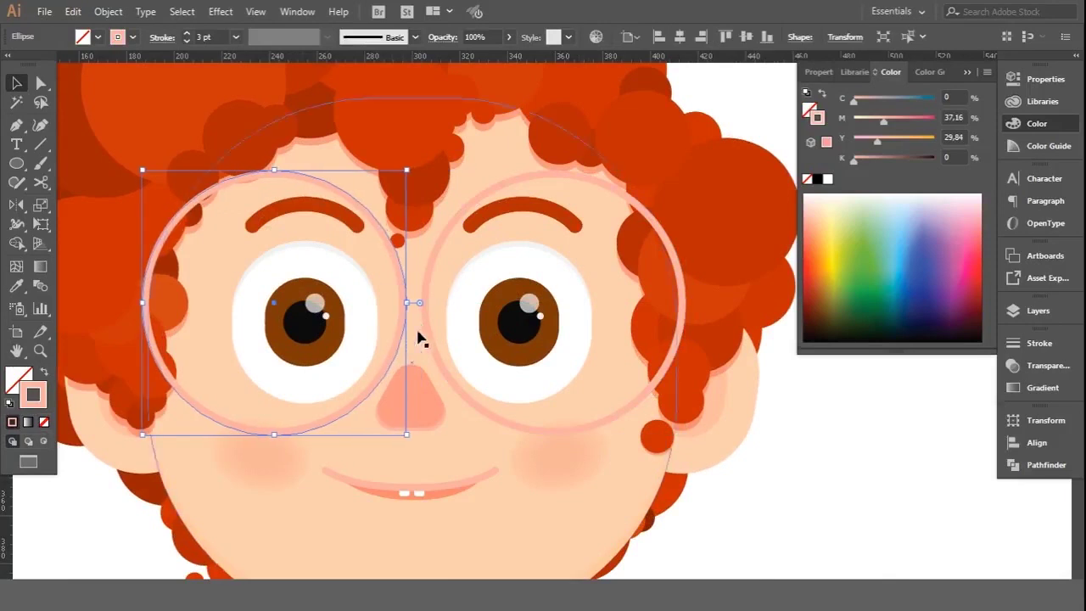
click(778, 500)
key(ctrl+0)
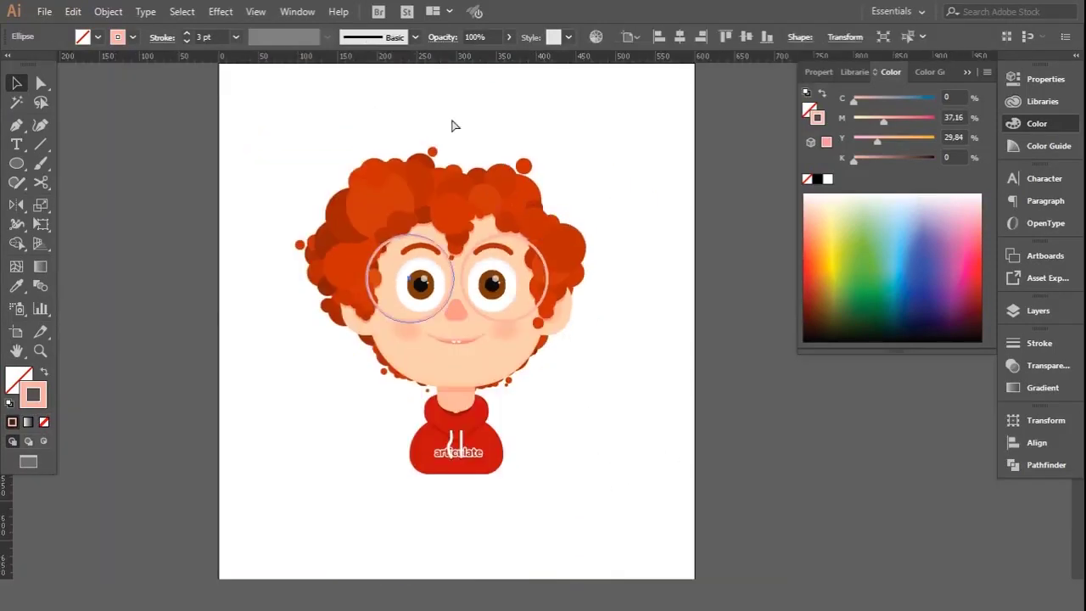
key(ctrl+plus)
key(ctrl+plus)
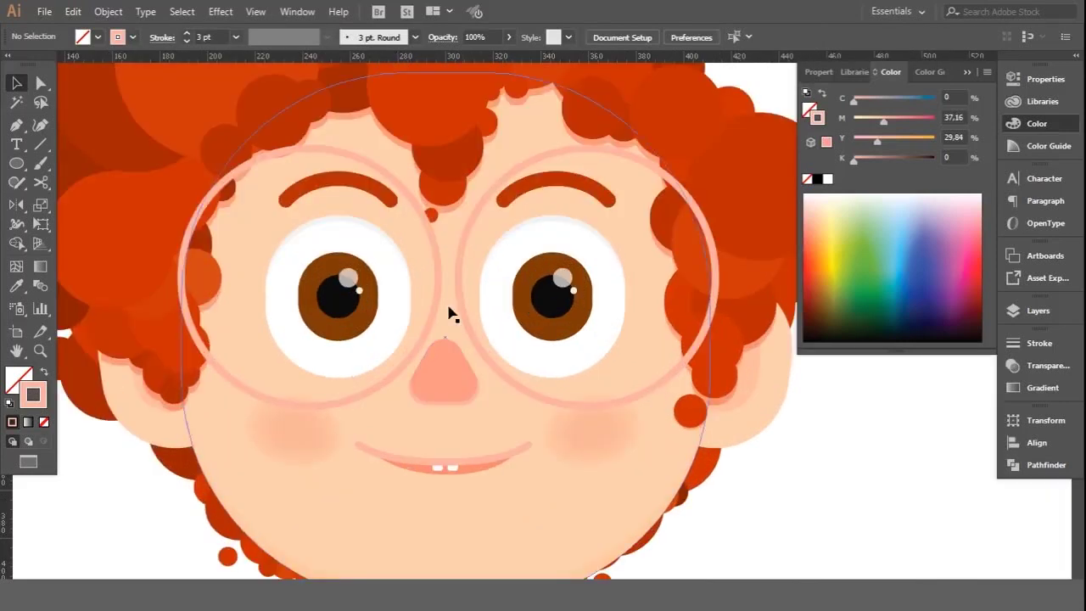
click(459, 306)
click(781, 469)
key(ctrl+minus)
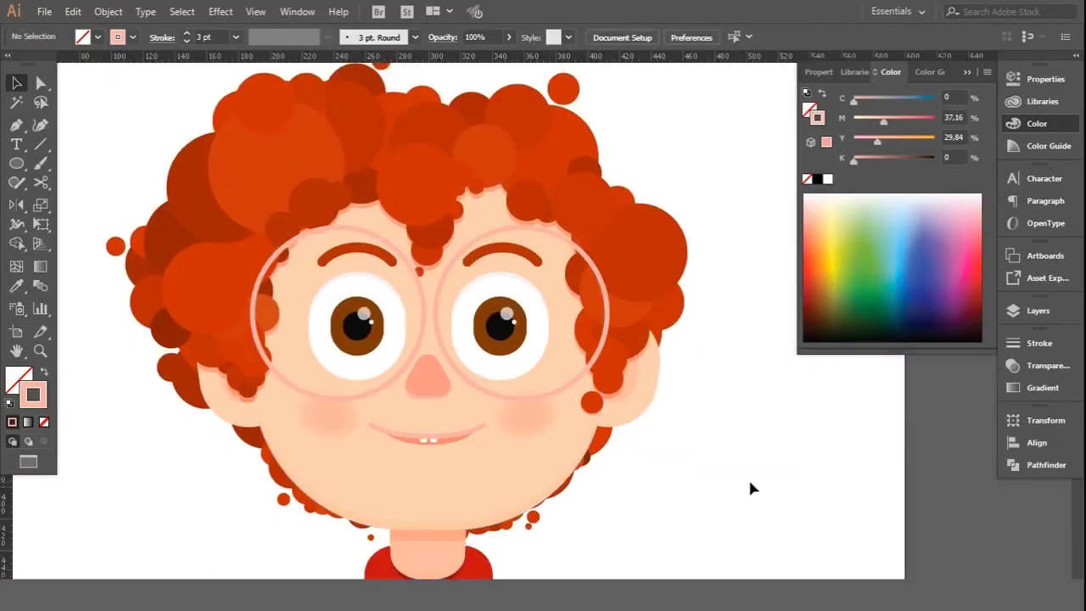
drag(424, 271, 448, 267)
key(Down)
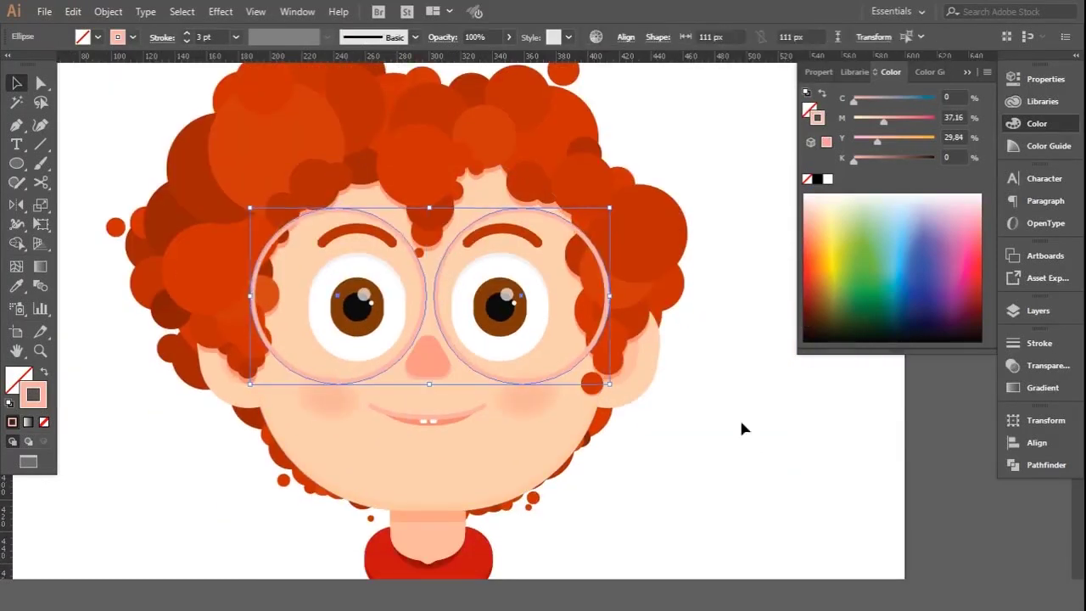
click(733, 437)
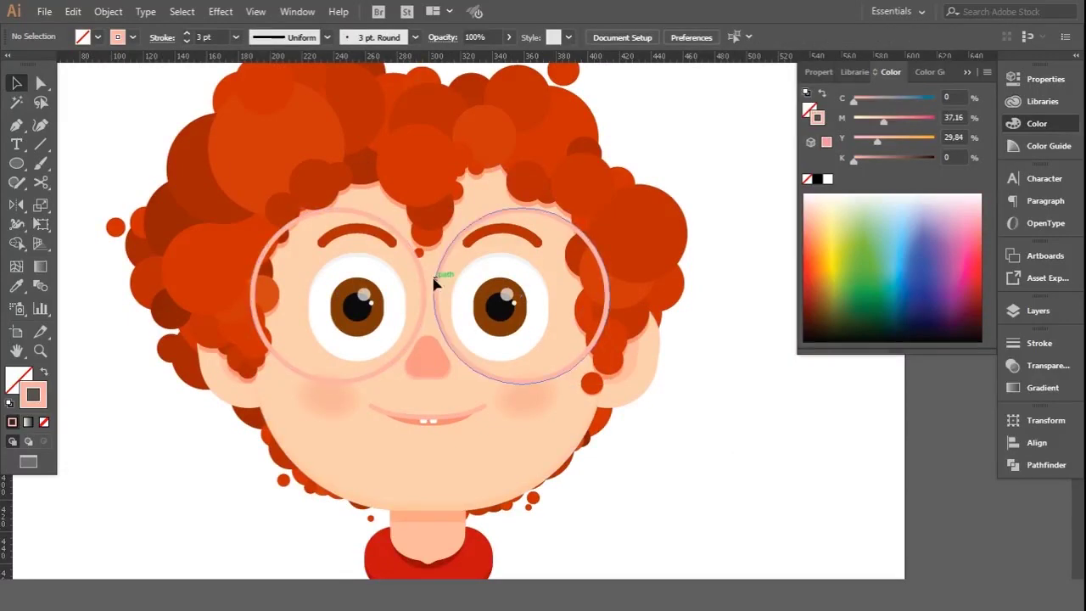
Step: Copy the right lens down to sit below, overlapping both lenses
double_click(434, 273)
scroll(437, 269, up, 2)
drag(480, 267, 297, 407)
key(ctrl+z)
drag(440, 338, 371, 404)
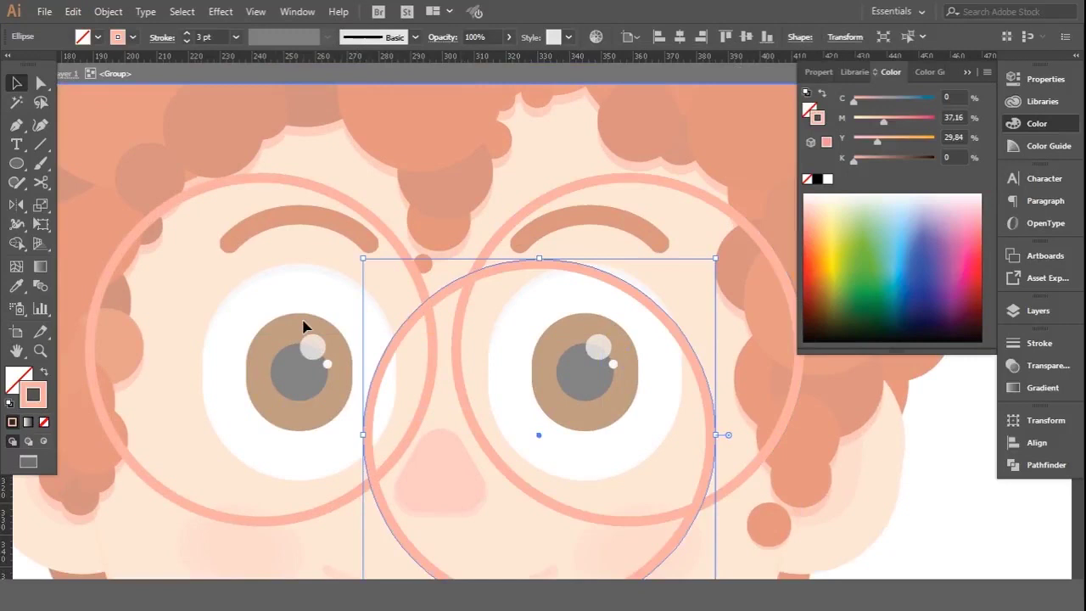
drag(509, 274, 413, 341)
Step: Nudge the lower pink circle down slightly
key(ctrl+minus)
click(782, 447)
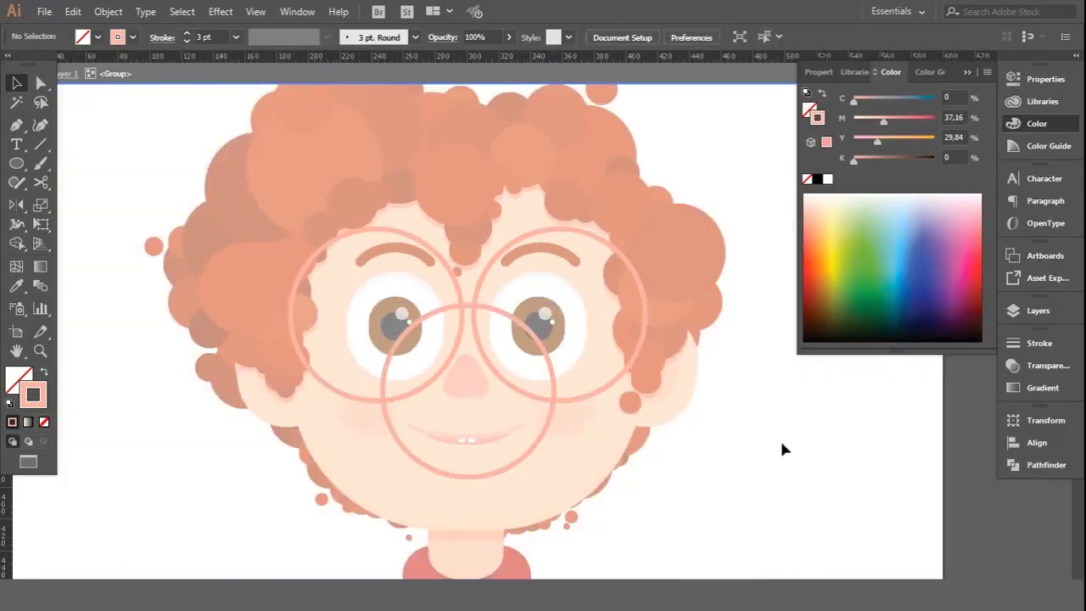
drag(728, 200, 735, 497)
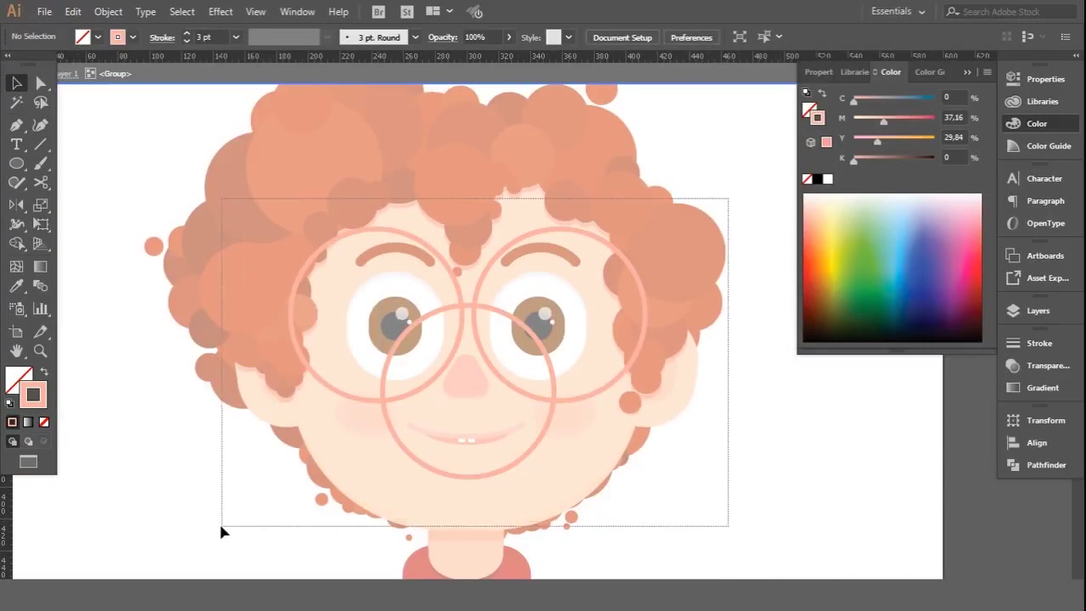
click(469, 298)
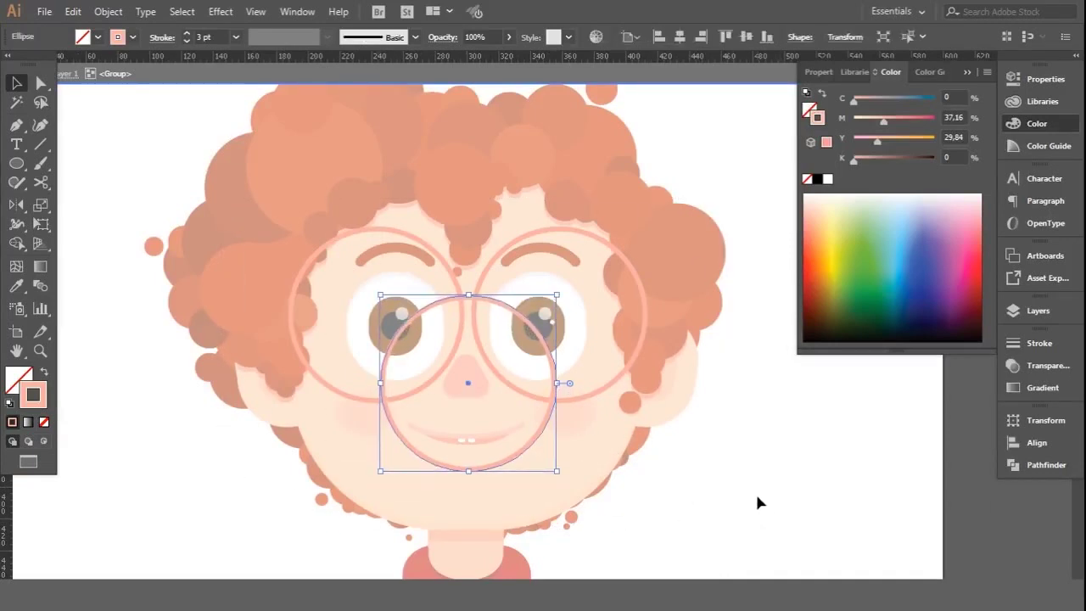
key(Down)
key(Down)
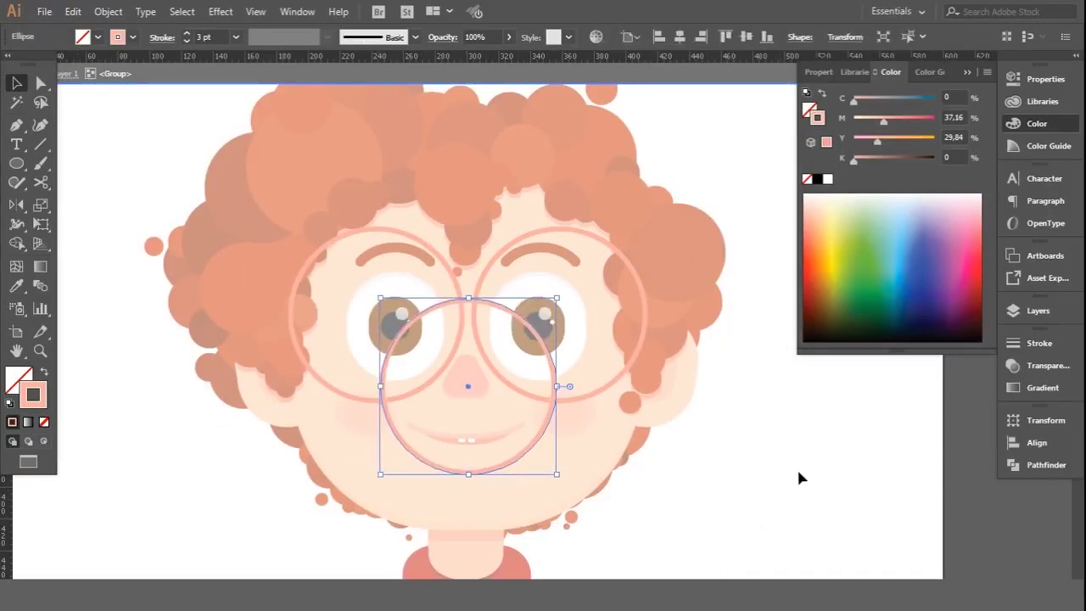
click(797, 478)
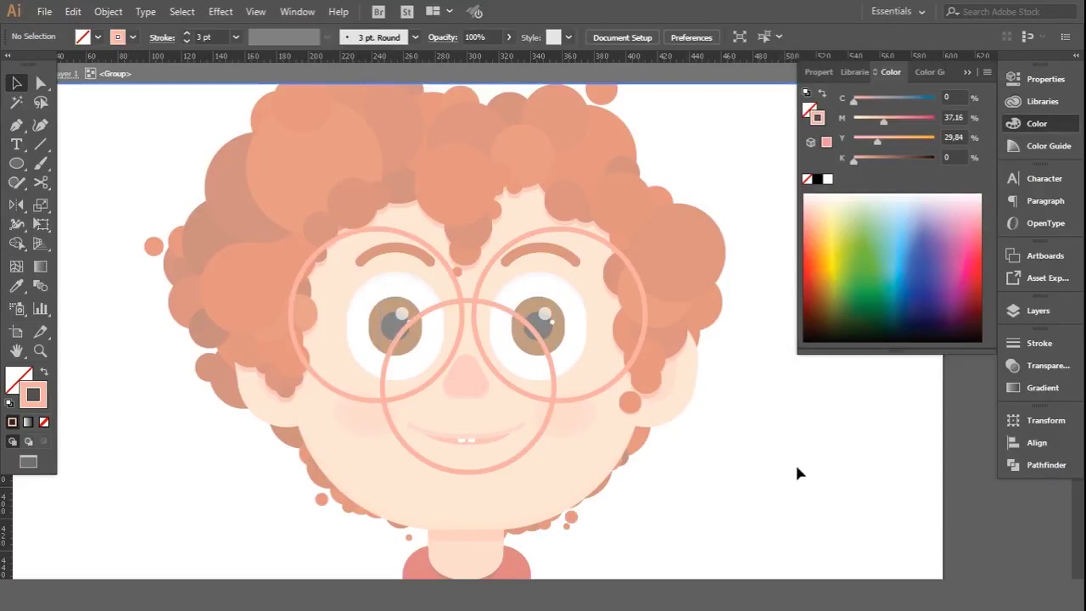
Step: Select all three pink circles and group them
drag(722, 208, 184, 438)
click(109, 11)
click(157, 51)
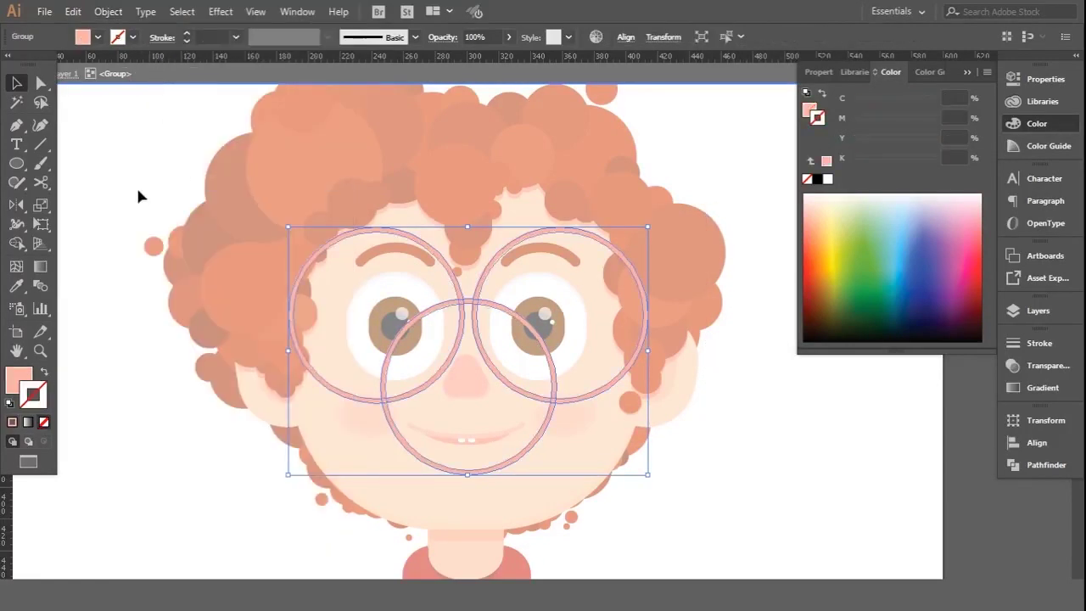
Step: Divide the circles with Pathfinder and delete the lower ring pieces around the mouth
click(1047, 465)
click(505, 348)
click(434, 330)
click(412, 355)
drag(386, 494, 532, 459)
key(Delete)
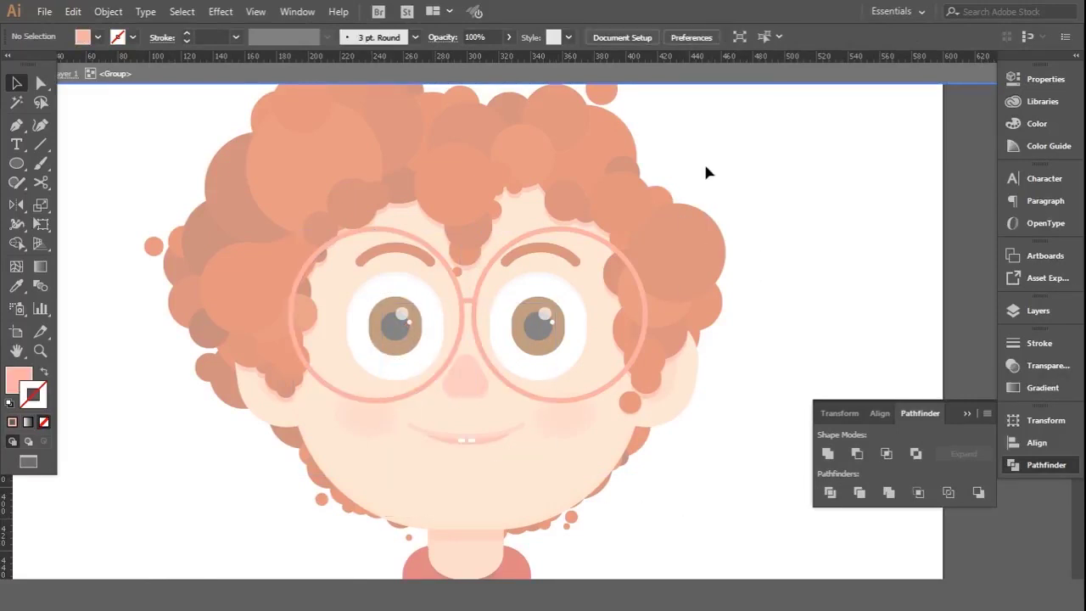
Step: Combine the remaining glasses pieces into one compound path and move it down slightly
drag(631, 368, 632, 370)
click(827, 453)
click(780, 298)
click(468, 293)
key(ctrl+shift+a)
scroll(475, 293, up, 1)
mouse_move(475, 298)
mouse_down()
mouse_move(476, 312)
mouse_move(453, 315)
mouse_up()
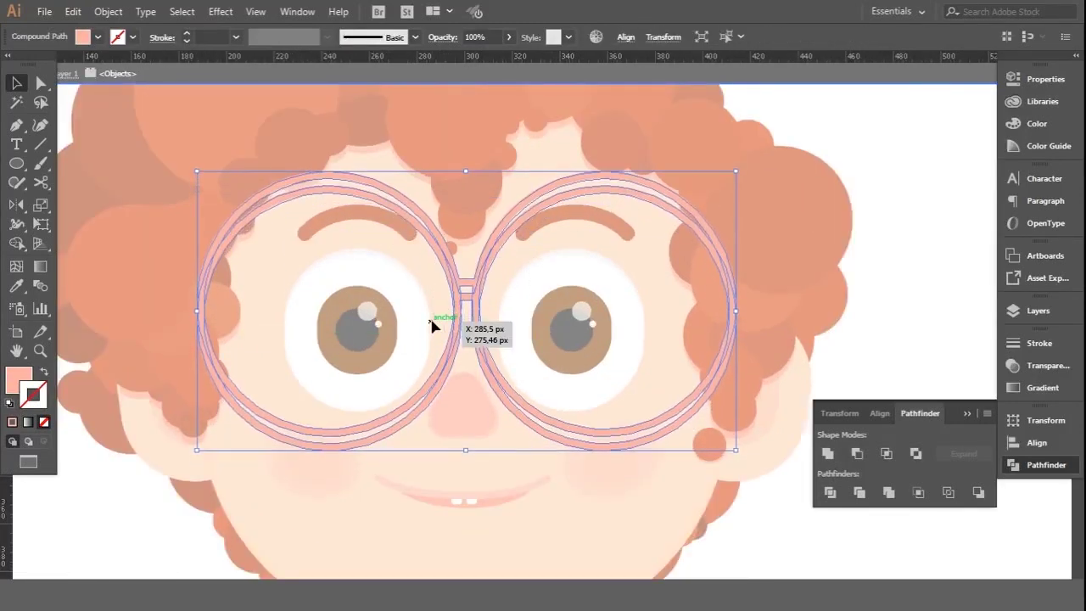
click(703, 382)
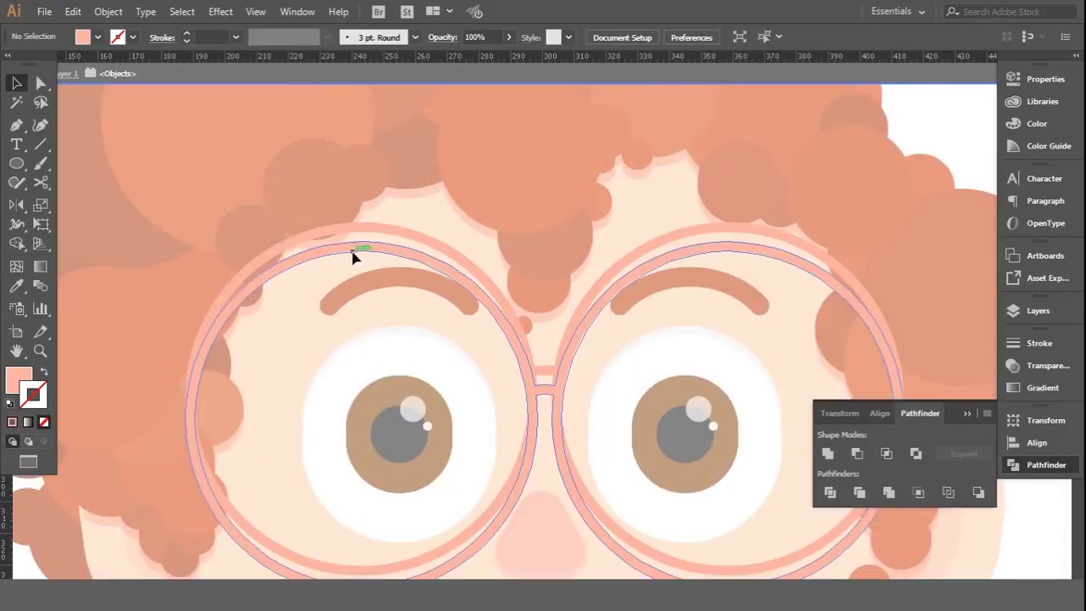
Step: Eyedropper the red from the artwork onto the glasses shape
click(381, 291)
scroll(373, 288, down, 2)
key(i)
click(382, 448)
scroll(383, 449, up, 3)
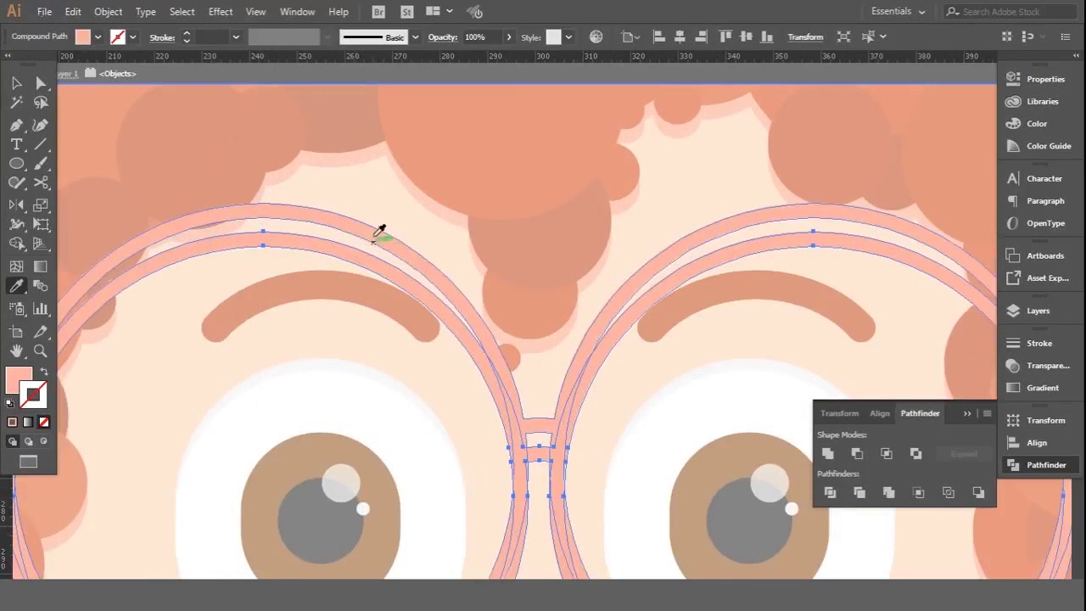
Step: Lower the glasses' opacity to about 22% and send them behind the hair
key(v)
key(4)
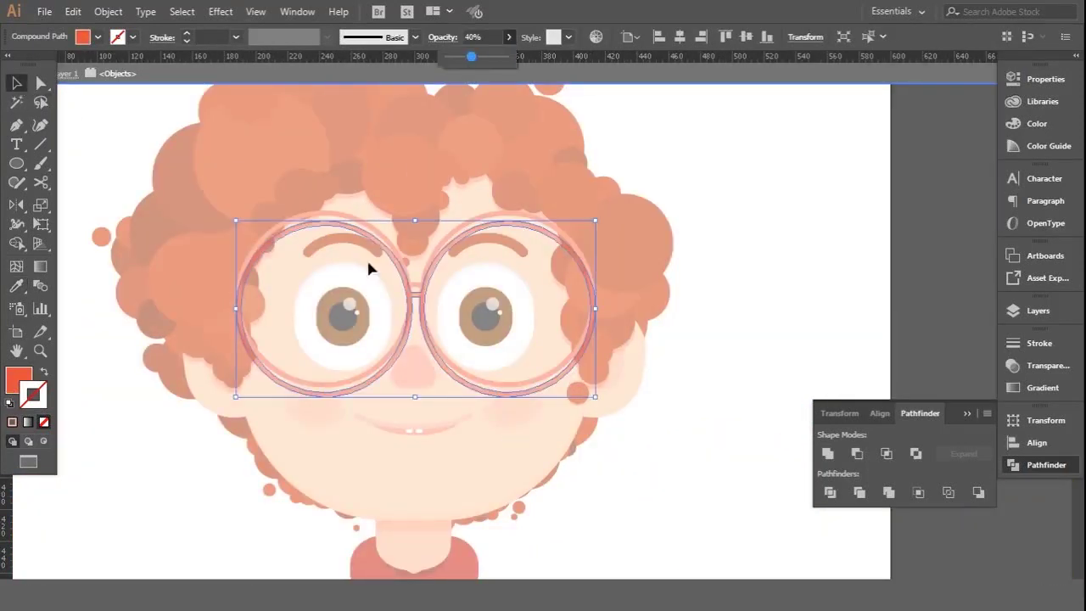
scroll(375, 179, up, 1)
right_click(315, 201)
click(590, 429)
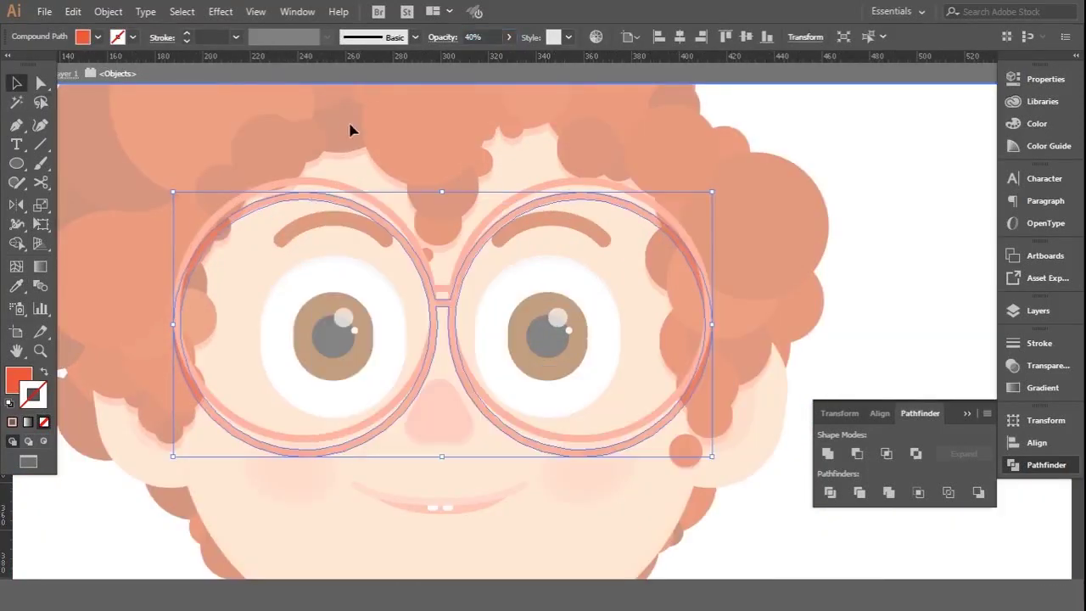
drag(482, 65, 466, 62)
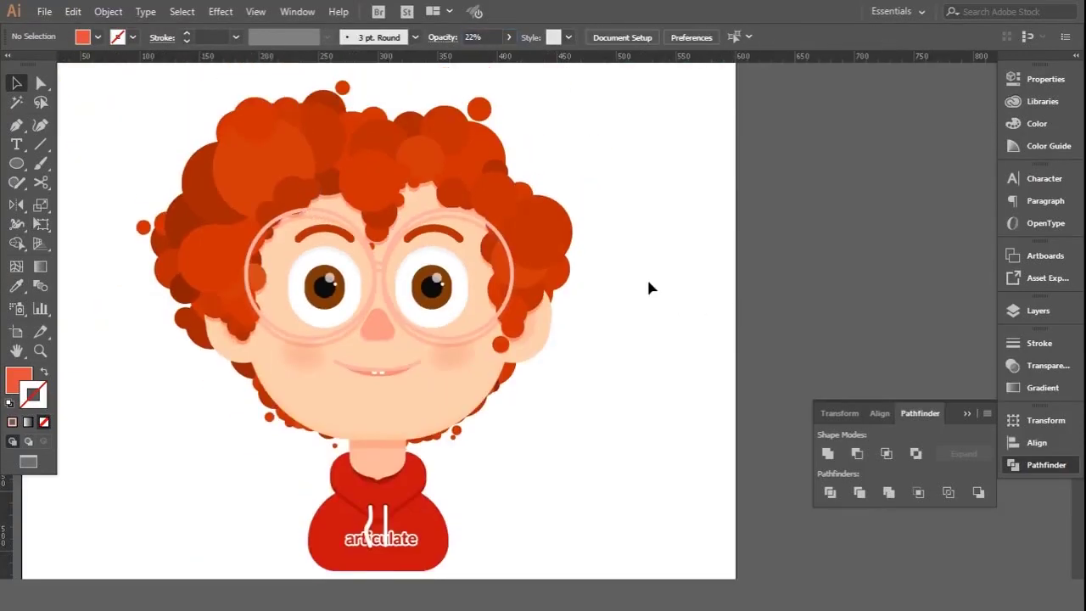
Step: Nudge the glasses left and back right, reselecting them to check their position
scroll(349, 412, up, 3)
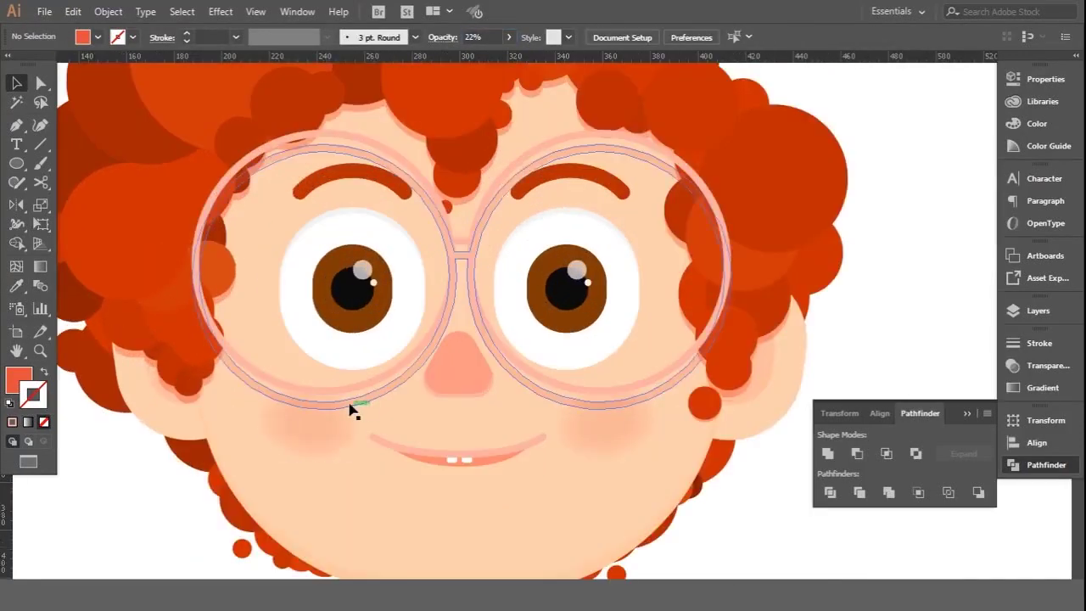
double_click(376, 397)
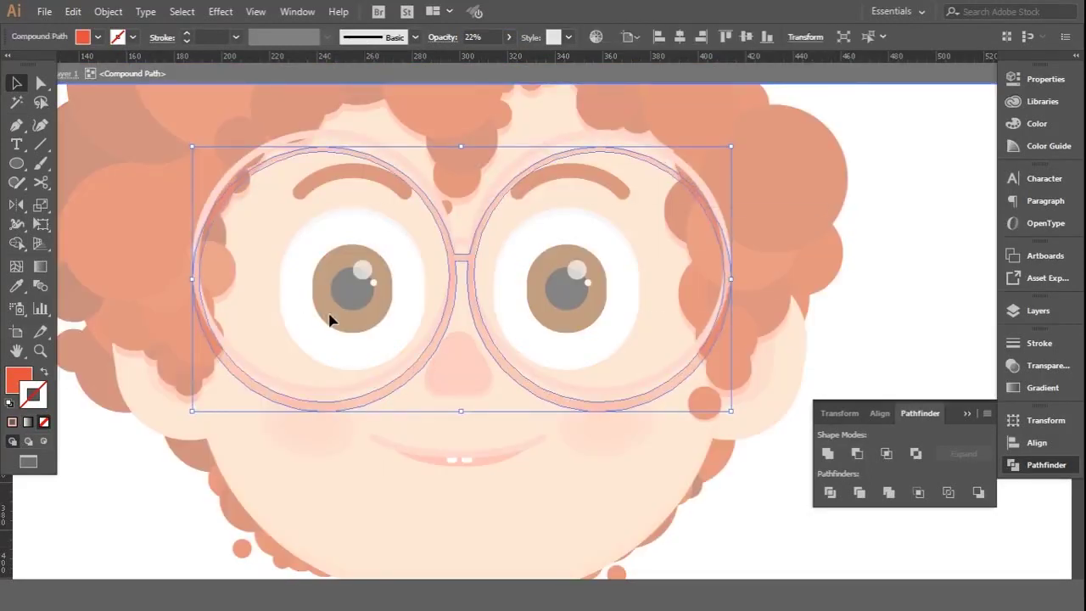
key(Left)
key(Right)
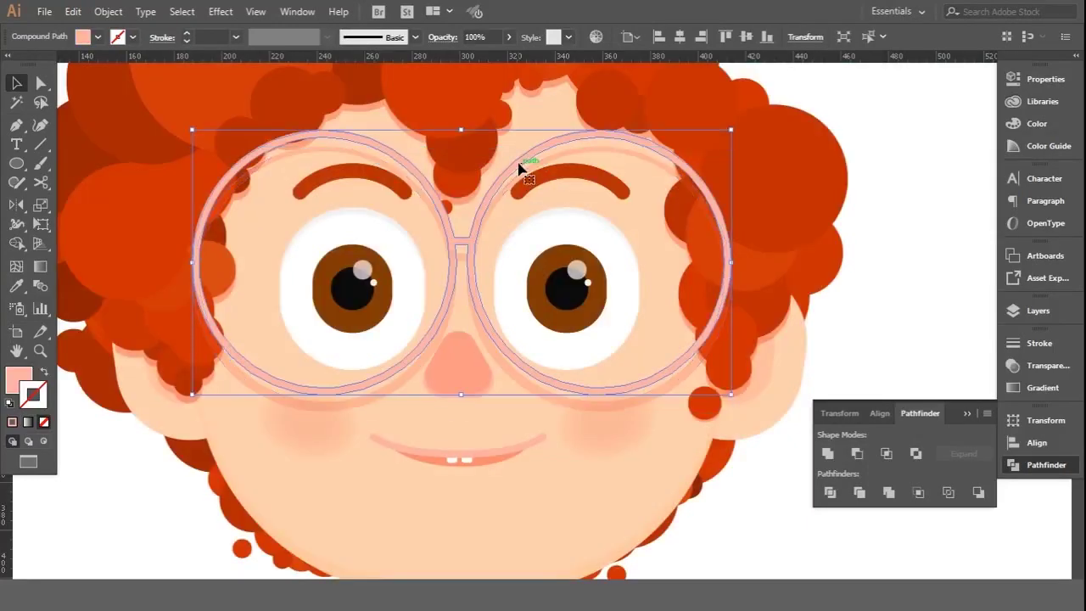
click(868, 206)
click(548, 403)
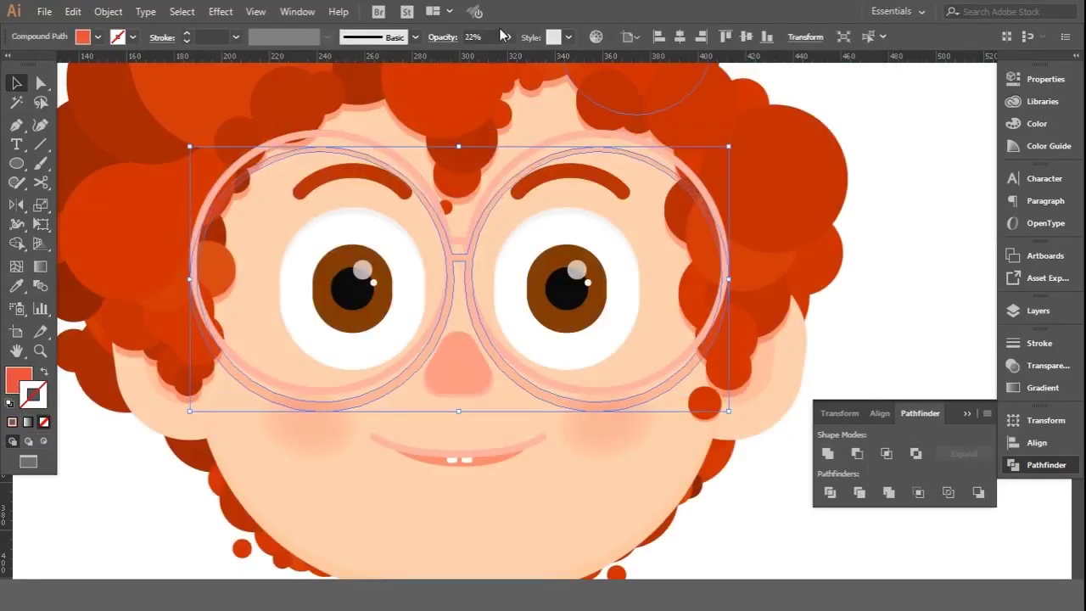
click(874, 272)
click(437, 276)
click(920, 165)
key(ctrl+minus)
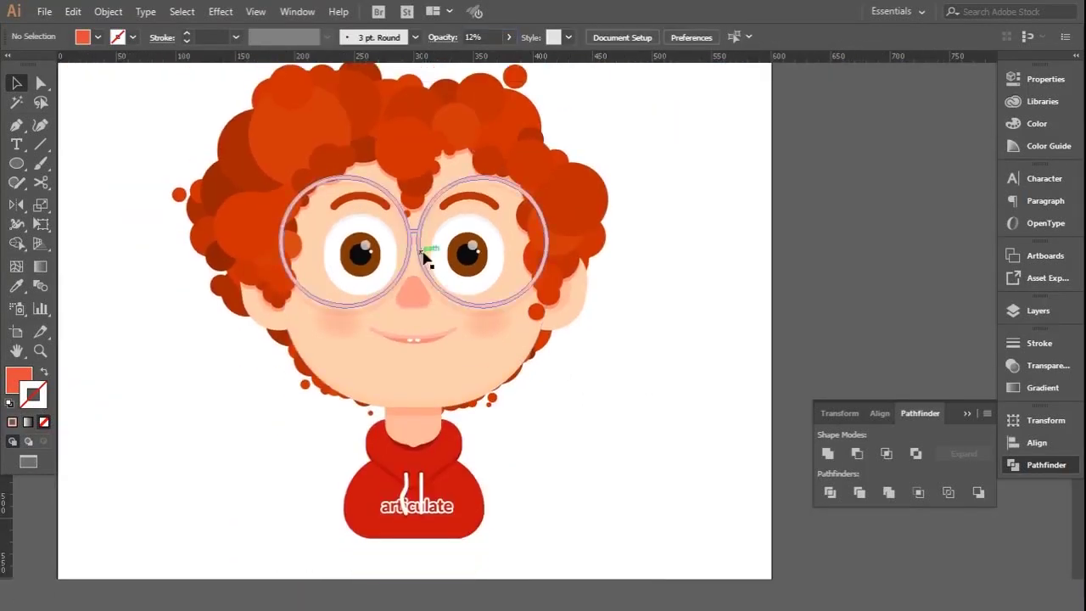
key(ctrl+plus)
Step: Zoom out and select the curly hair circles and the glasses to inspect them
click(367, 343)
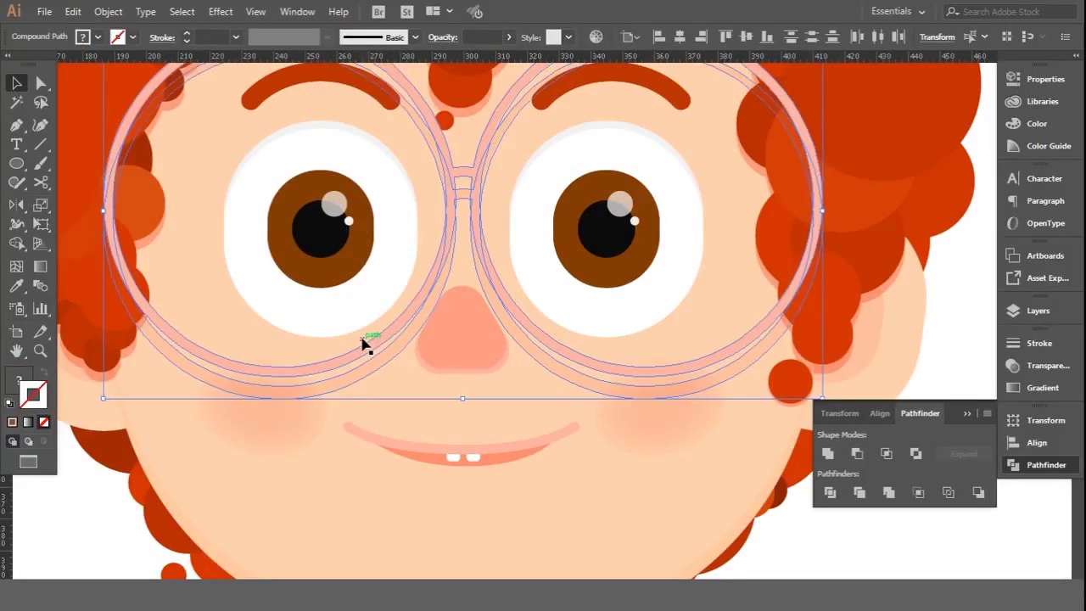
click(974, 308)
key(ctrl+minus)
key(ctrl+minus)
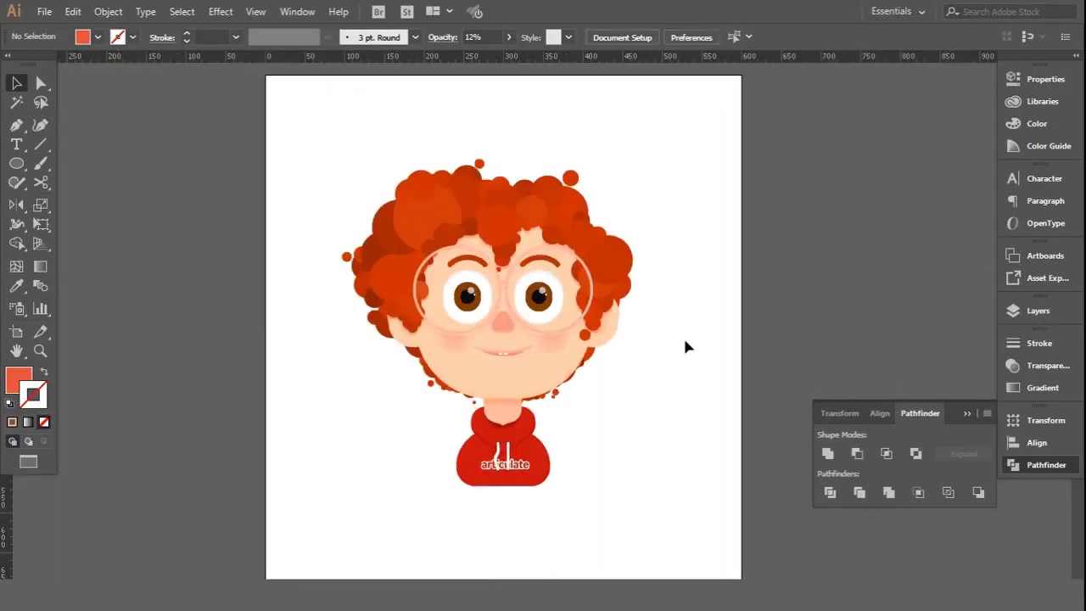
mouse_move(651, 174)
mouse_down()
mouse_move(584, 222)
mouse_move(342, 143)
mouse_up()
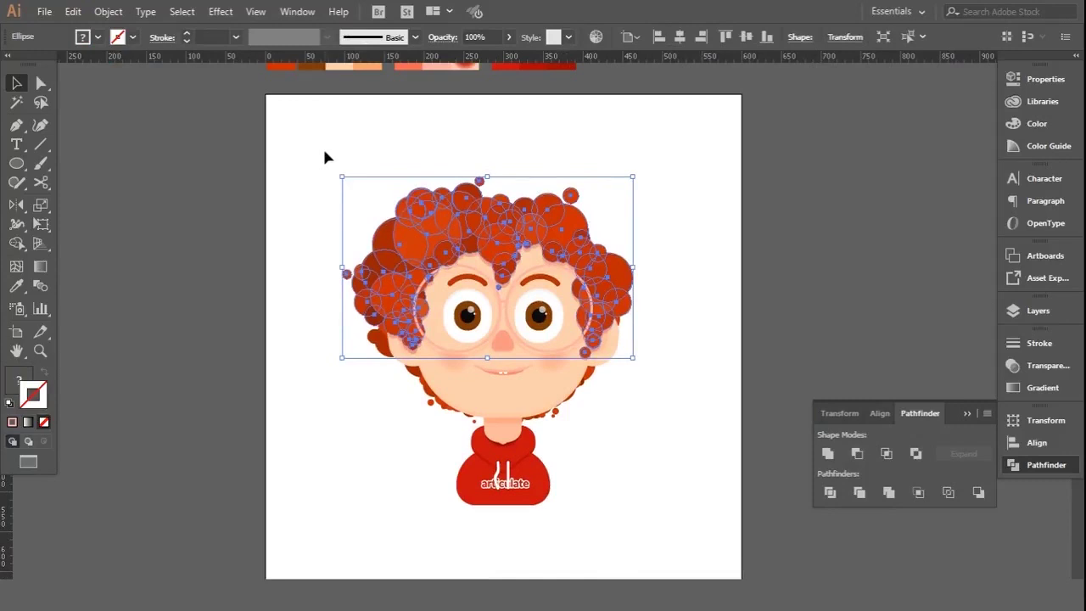
click(367, 468)
alt+scroll(401, 403, up, 2)
click(427, 307)
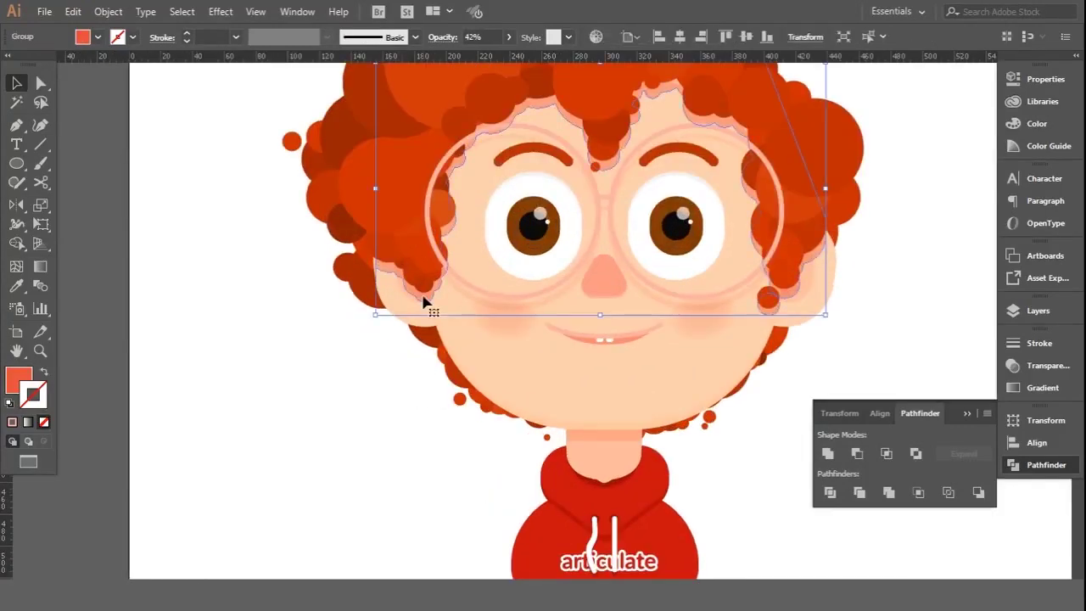
click(285, 454)
Step: Marquee-select the hoodie to inspect it
alt+scroll(262, 454, down, 3)
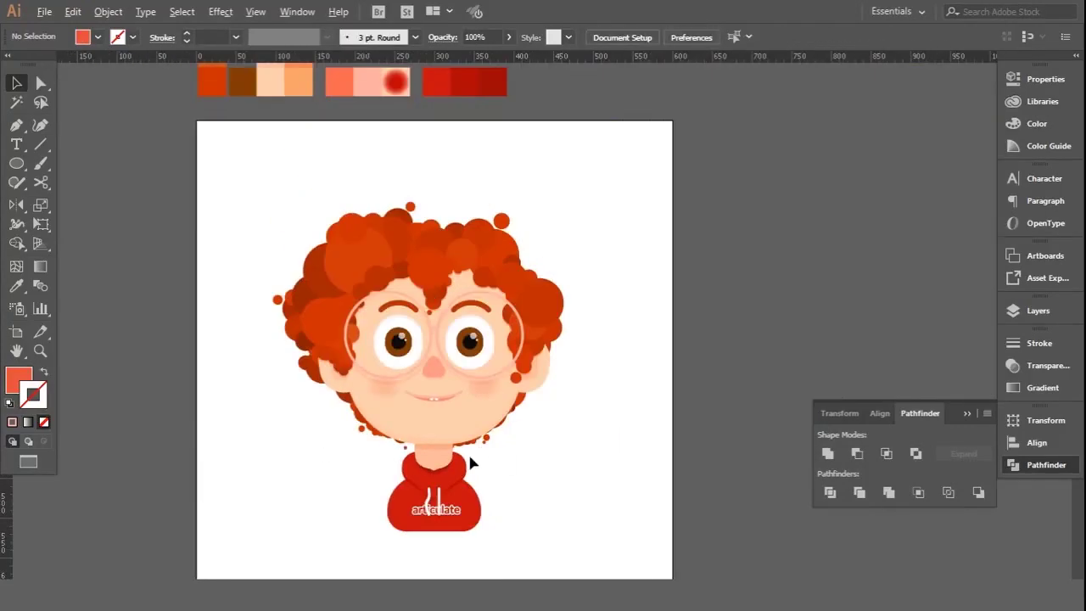
alt+scroll(467, 452, up, 2)
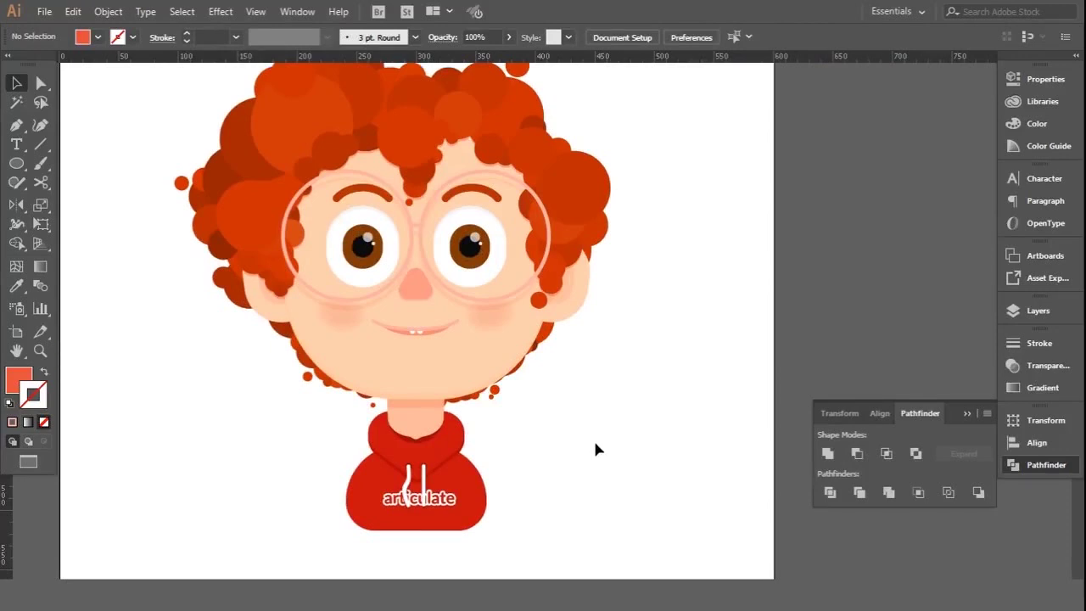
alt+scroll(628, 431, down, 1)
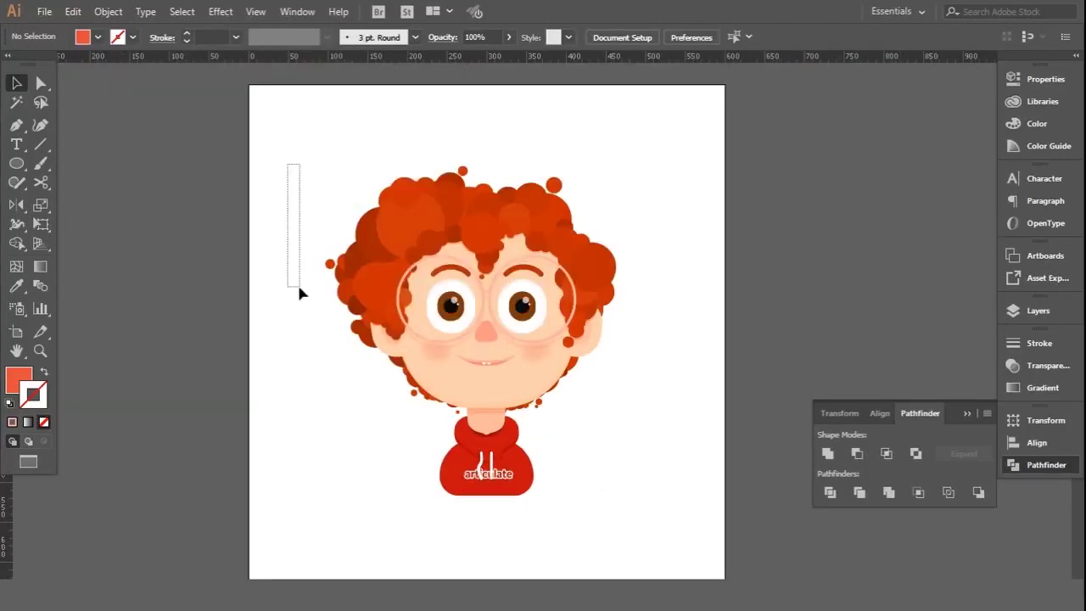
alt+scroll(536, 535, up, 1)
drag(332, 497, 556, 433)
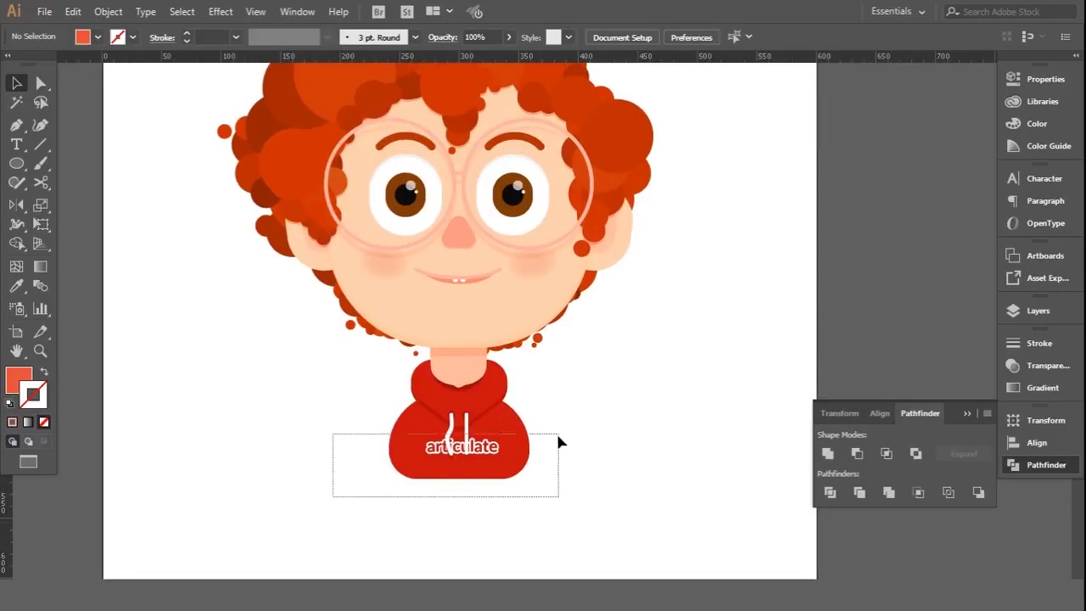
Step: Draw a 400 px circle and centre it horizontally and vertically on the artboard
click(225, 502)
key(l)
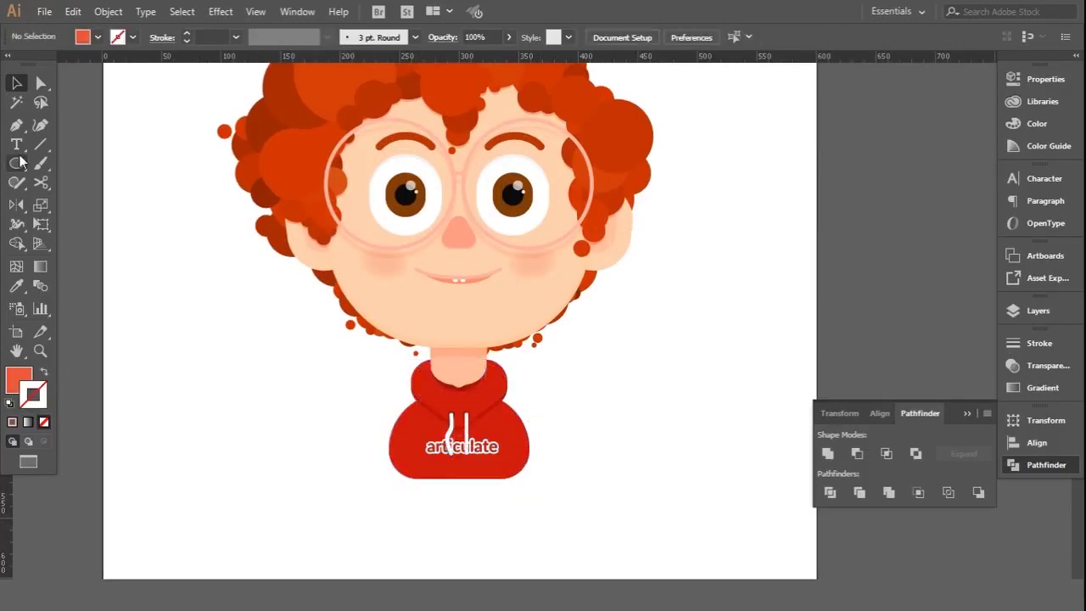
click(196, 304)
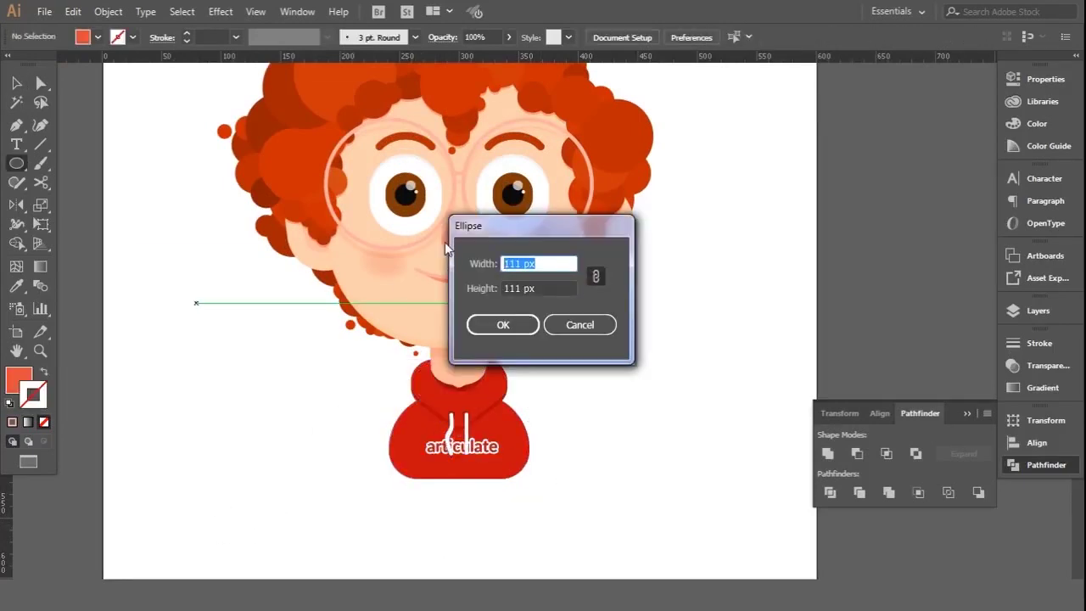
text(400)
key(Return)
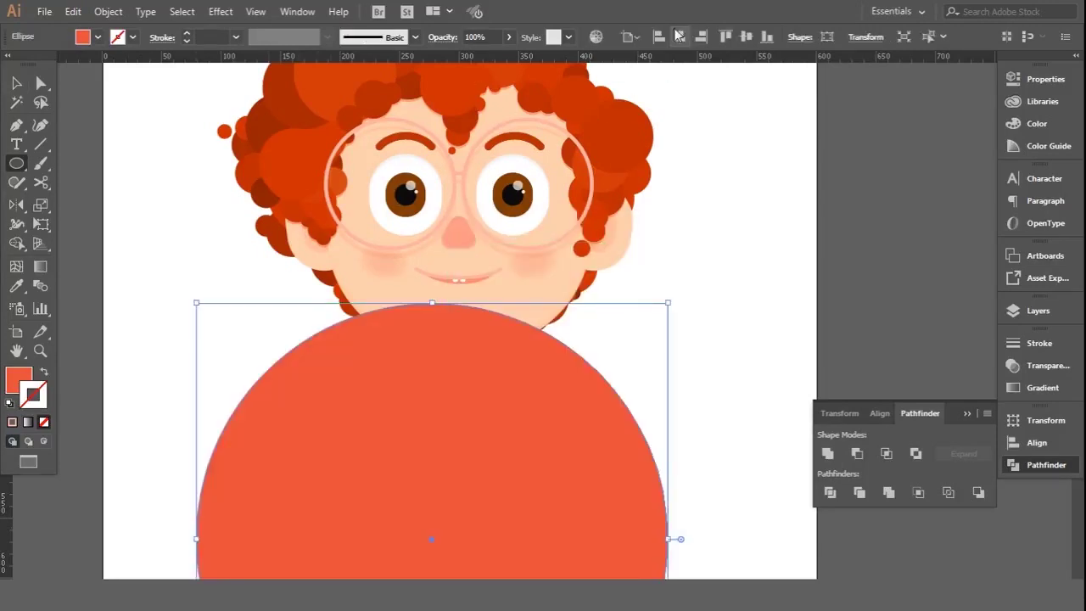
click(679, 36)
click(745, 35)
key(ctrl+0)
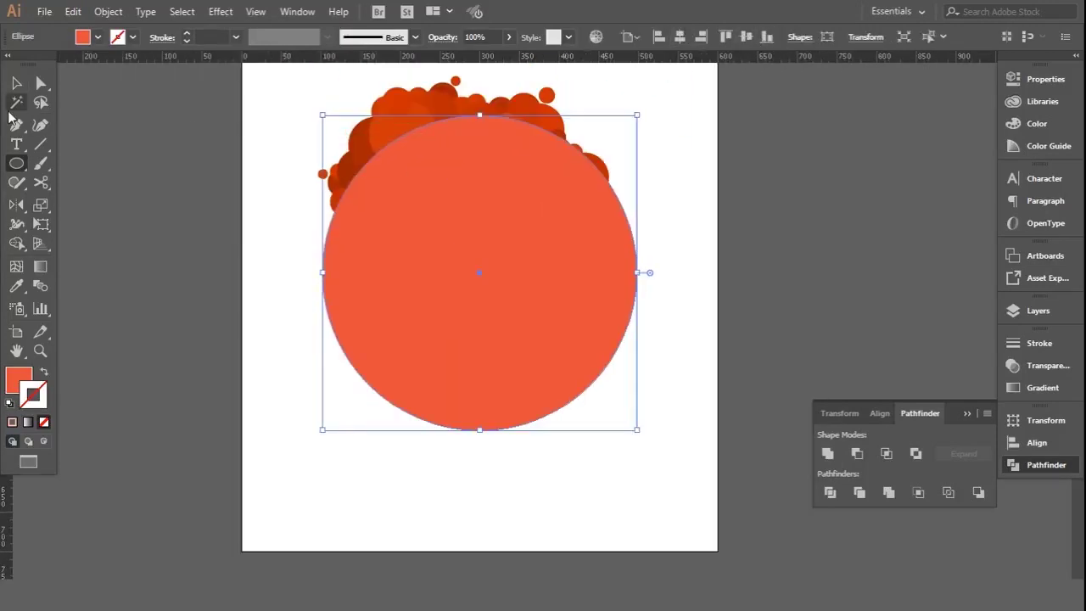
Step: Nudge the circle up over the head and send it behind the character
click(44, 373)
key(shift+Up)
key(shift+Up)
key(shift+Up)
key(shift+Up)
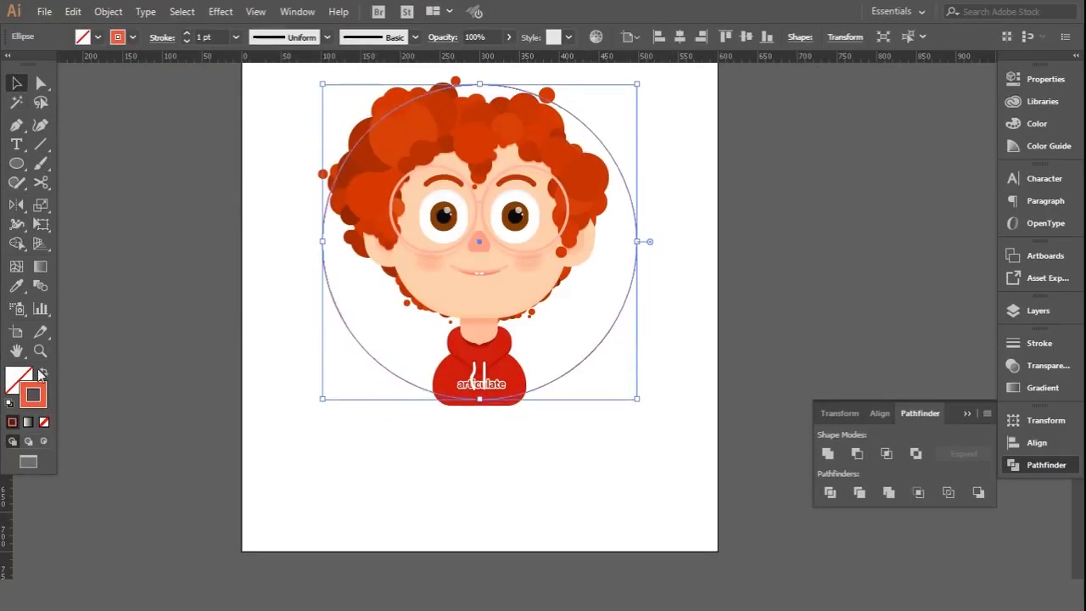
key(shift+x)
right_click(554, 387)
mouse_move(600, 343)
click(781, 354)
key(ctrl+minus)
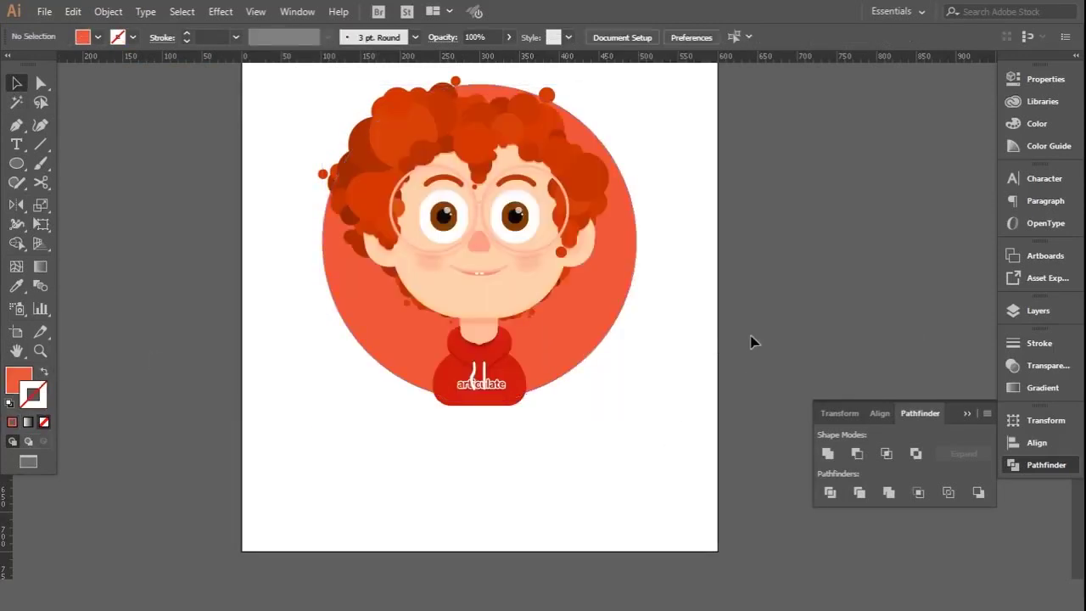
Step: Give the background circle a darker orange fill at 60% opacity
click(408, 402)
click(500, 417)
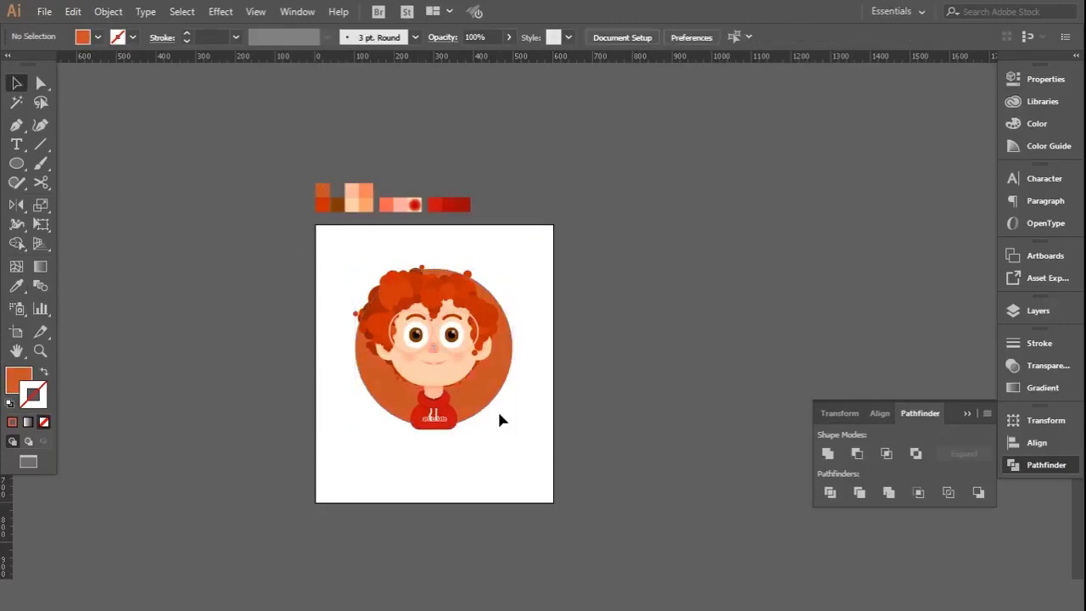
key(ctrl+plus)
click(478, 187)
text(60)
key(Return)
click(718, 228)
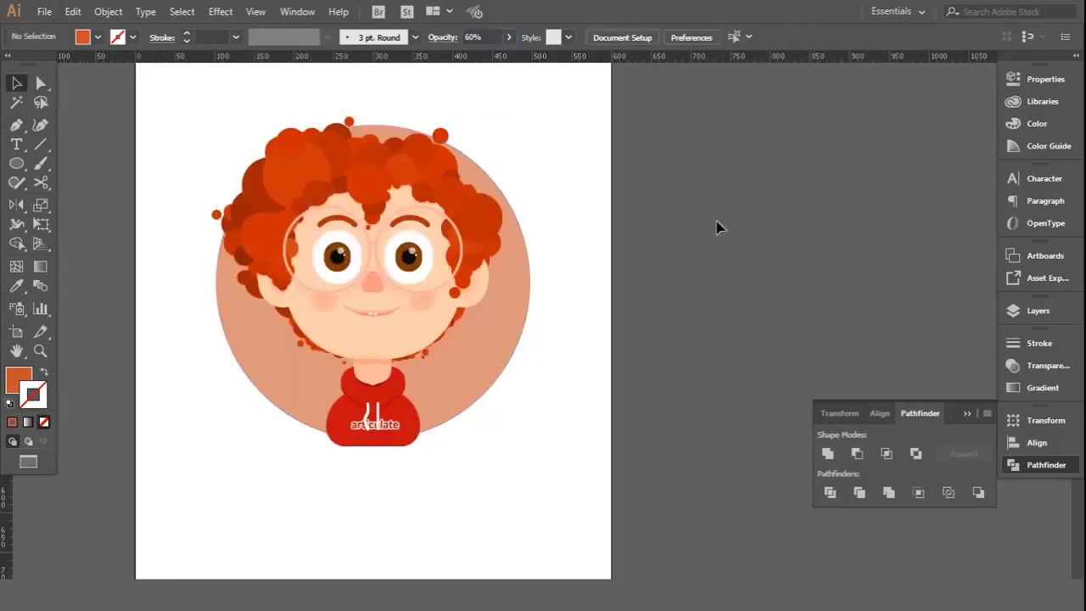
Step: Send the background circle back behind the character again
key(ctrl+plus)
key(ctrl+minus)
key(ctrl+plus)
click(271, 328)
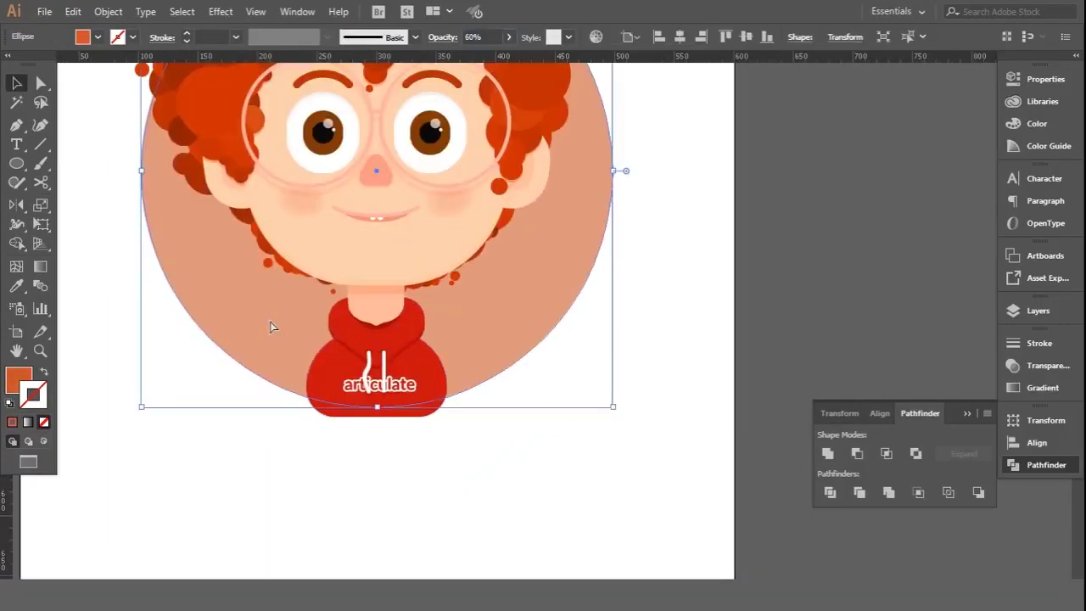
right_click(271, 248)
click(486, 550)
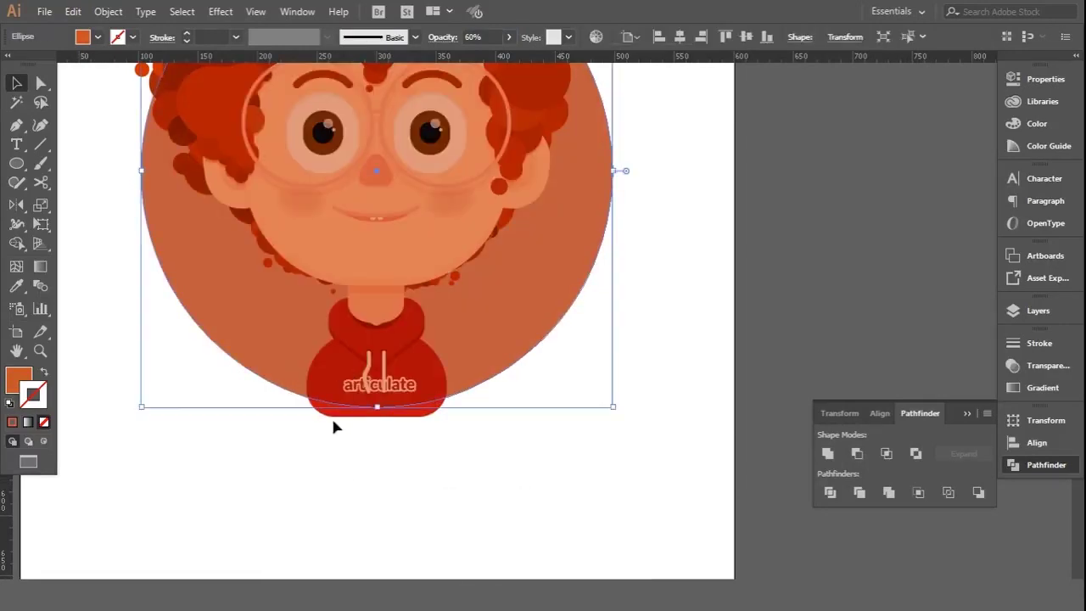
Step: Select everything and clip the whole character to the circle with Make Clipping Mask
key(ctrl+a)
key(ctrl+7)
click(311, 485)
key(ctrl+minus)
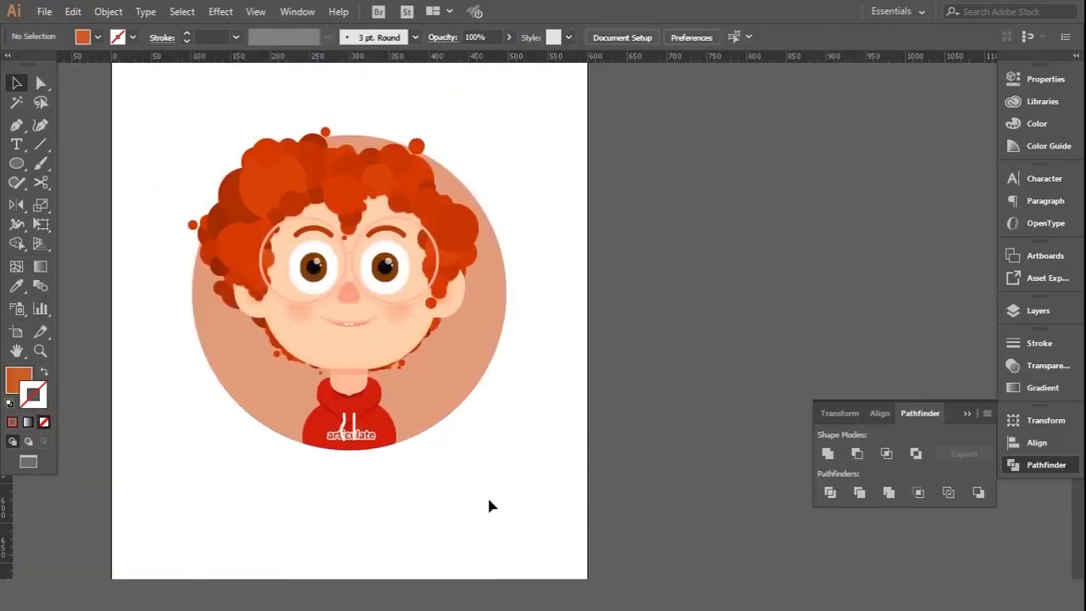
key(ctrl+minus)
key(ctrl+plus)
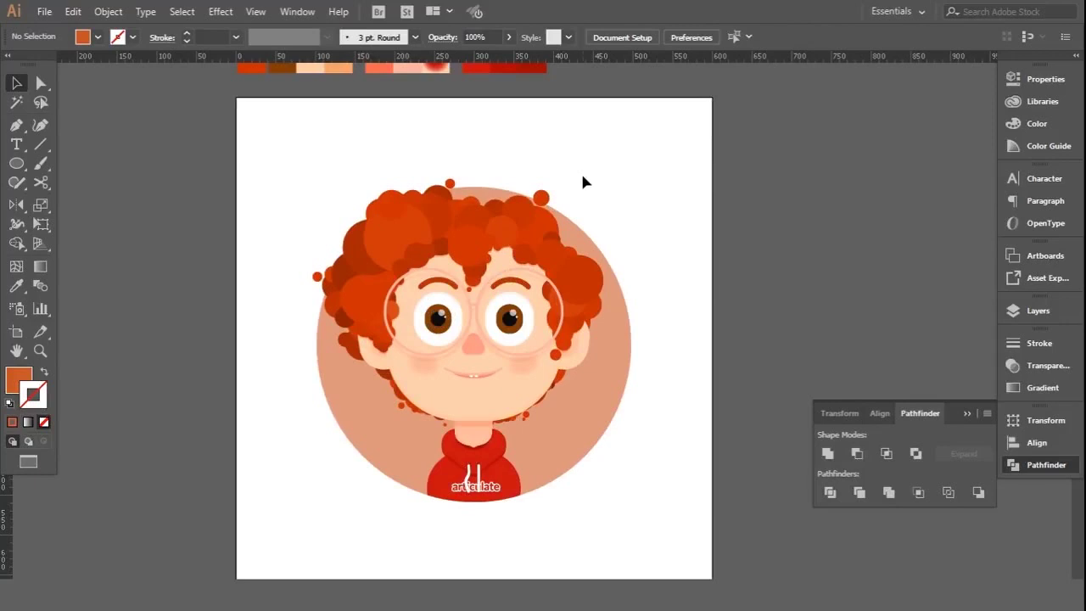
Step: Draw a small dot near the circle's lower right edge
click(17, 164)
key(ctrl+plus)
drag(575, 428, 607, 459)
Step: Fill the new small dot white
click(1026, 123)
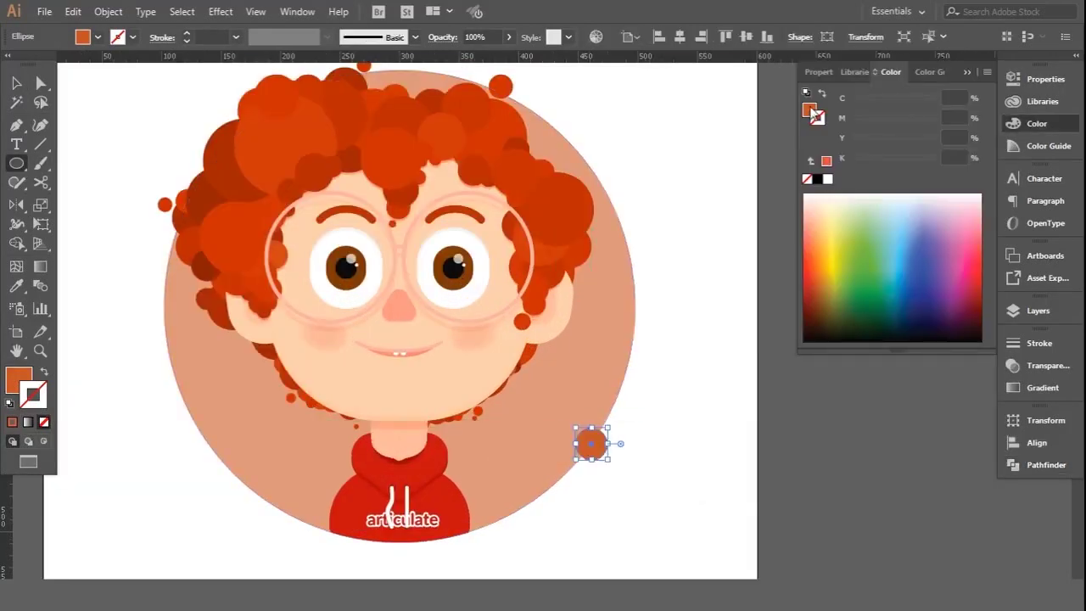
click(827, 178)
key(v)
click(671, 419)
Step: Alt-drag a copy of the white dot to its left and nudge it into place
scroll(572, 511, up, 2)
mouse_move(608, 423)
mouse_down()
mouse_move(553, 428)
mouse_move(564, 437)
mouse_move(529, 444)
mouse_move(522, 434)
mouse_up()
scroll(618, 467, up, 2)
scroll(594, 406, up, 2)
key(Right)
key(Right)
key(Down)
click(785, 468)
Step: Copy a dot toward the hoodie and eyedrop the hoodie's red onto it
scroll(679, 365, down, 3)
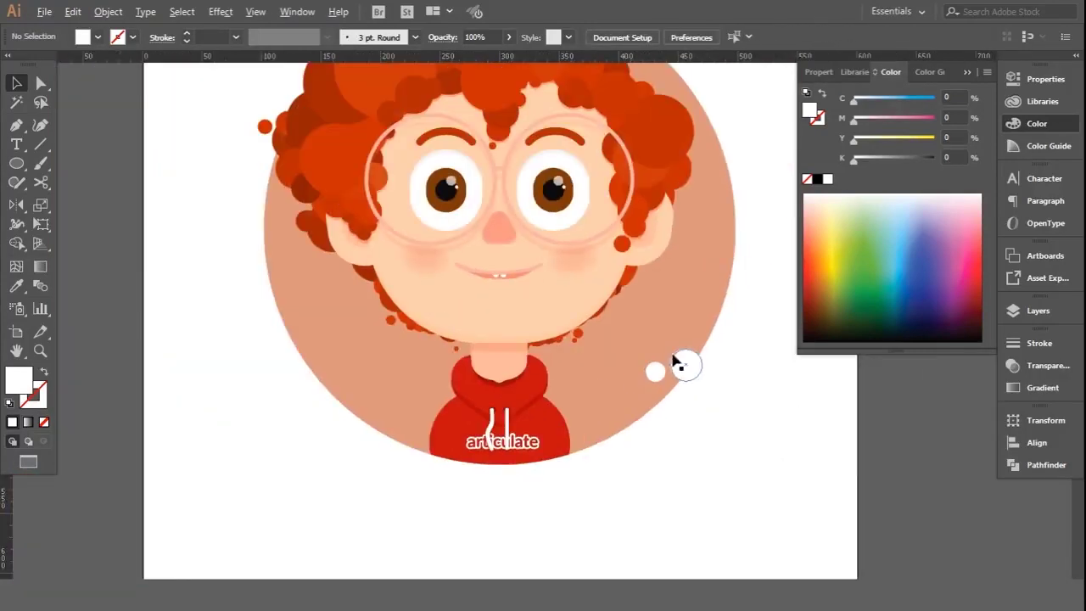
scroll(594, 442, down, 1)
scroll(556, 426, up, 3)
scroll(556, 427, up, 2)
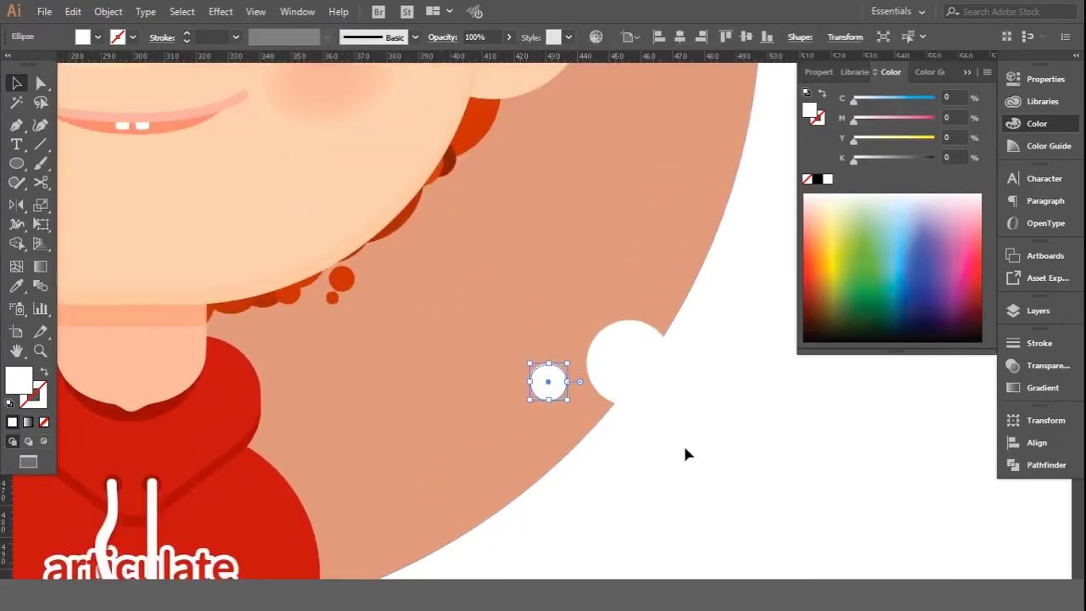
scroll(686, 453, down, 3)
scroll(509, 509, up, 1)
scroll(566, 565, up, 1)
drag(575, 471, 496, 516)
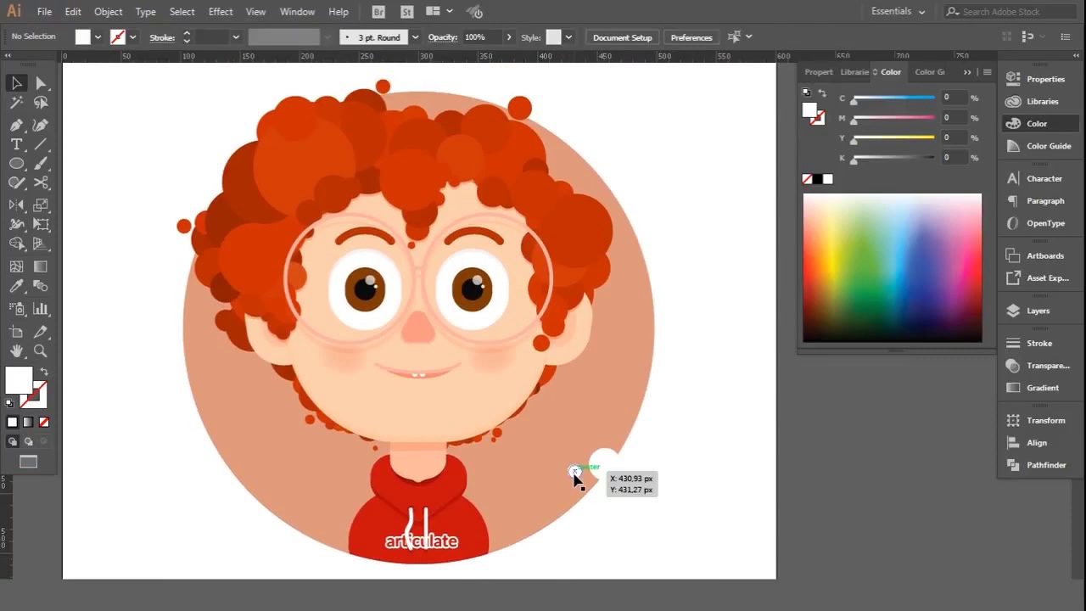
scroll(484, 507, up, 1)
key(i)
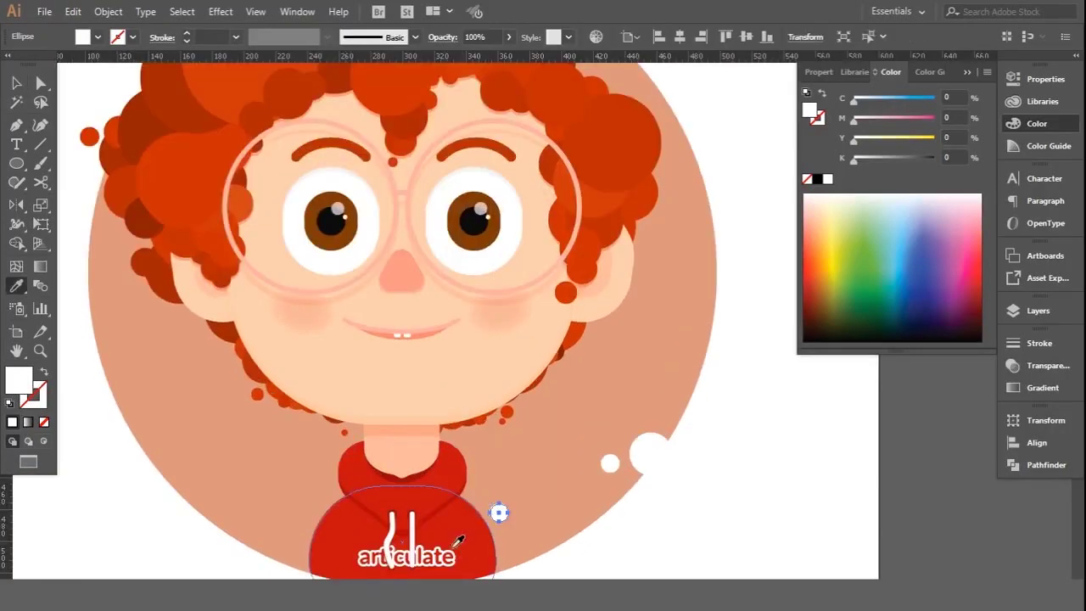
click(454, 538)
Step: Duplicate the red dot up and to the left, then slightly enlarge both red dots
key(v)
key(ctrl+shift+a)
scroll(490, 526, up, 2)
drag(537, 508, 482, 468)
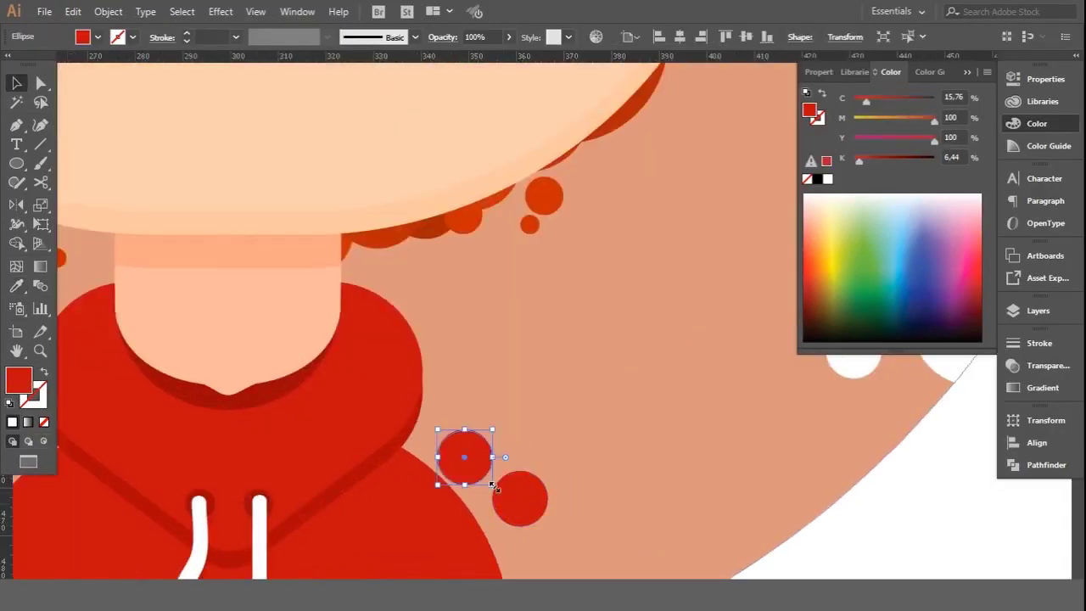
scroll(606, 490, down, 3)
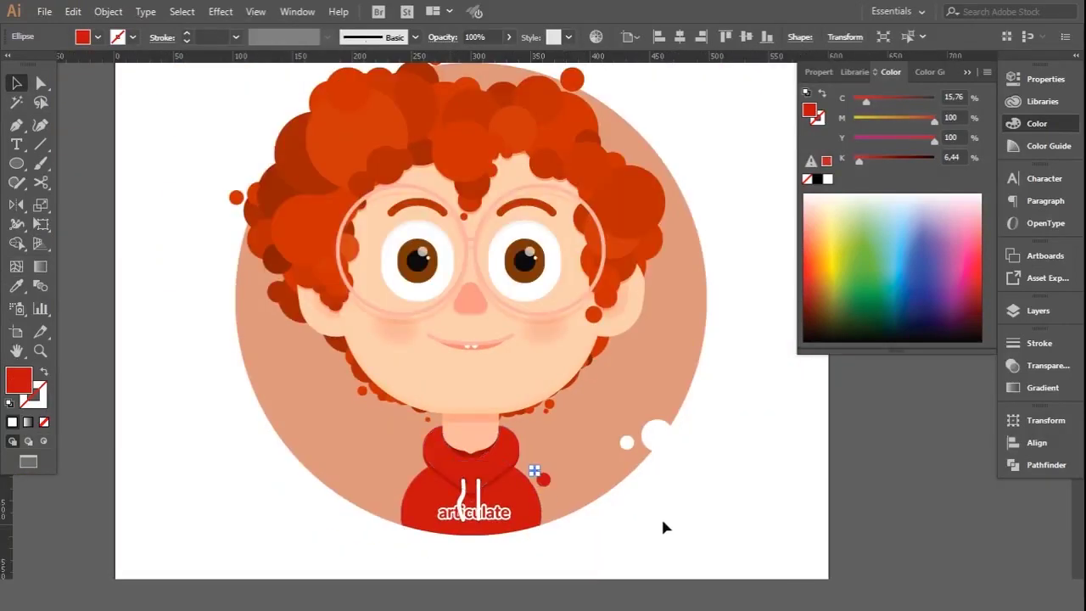
scroll(659, 521, down, 1)
scroll(477, 459, up, 2)
scroll(478, 459, up, 2)
mouse_move(566, 461)
mouse_down()
mouse_move(497, 395)
mouse_move(555, 455)
mouse_up()
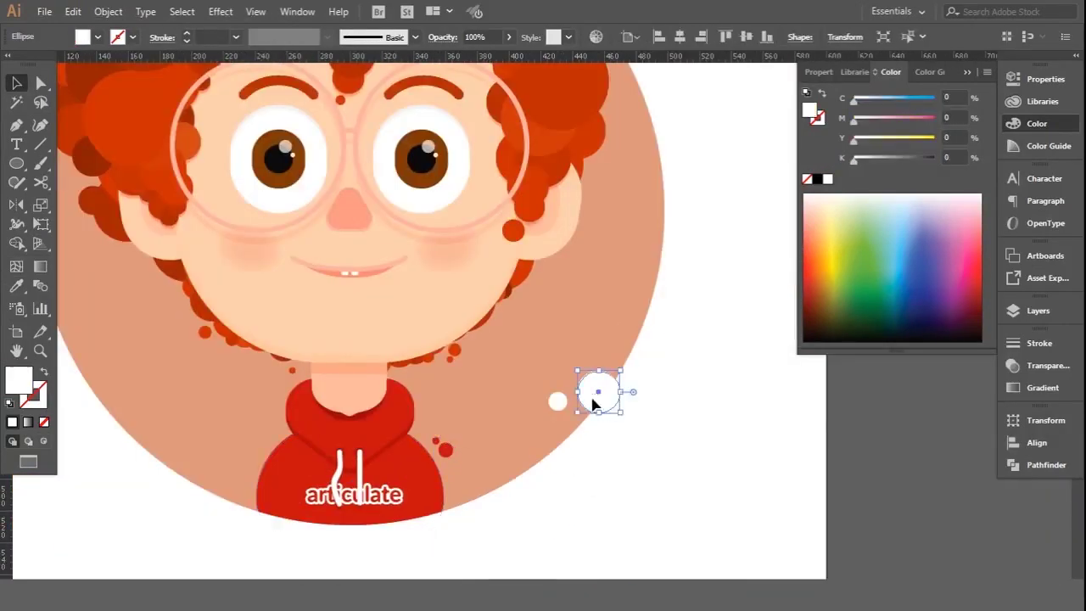
click(629, 407)
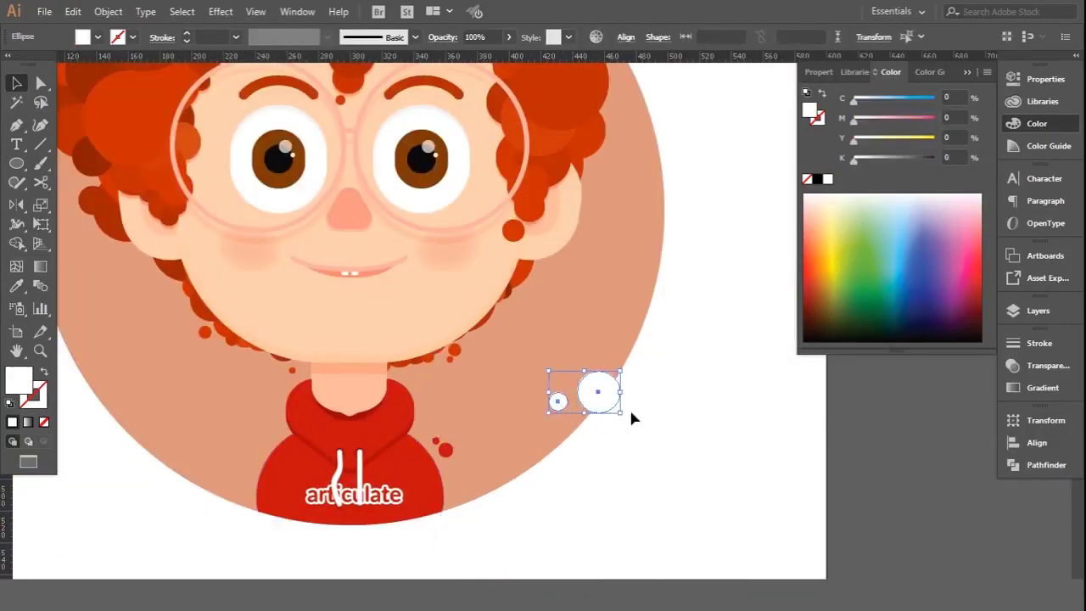
Step: Copy a white dot to the circle's lower left
scroll(585, 437, down, 1)
scroll(613, 469, down, 1)
scroll(625, 455, down, 2)
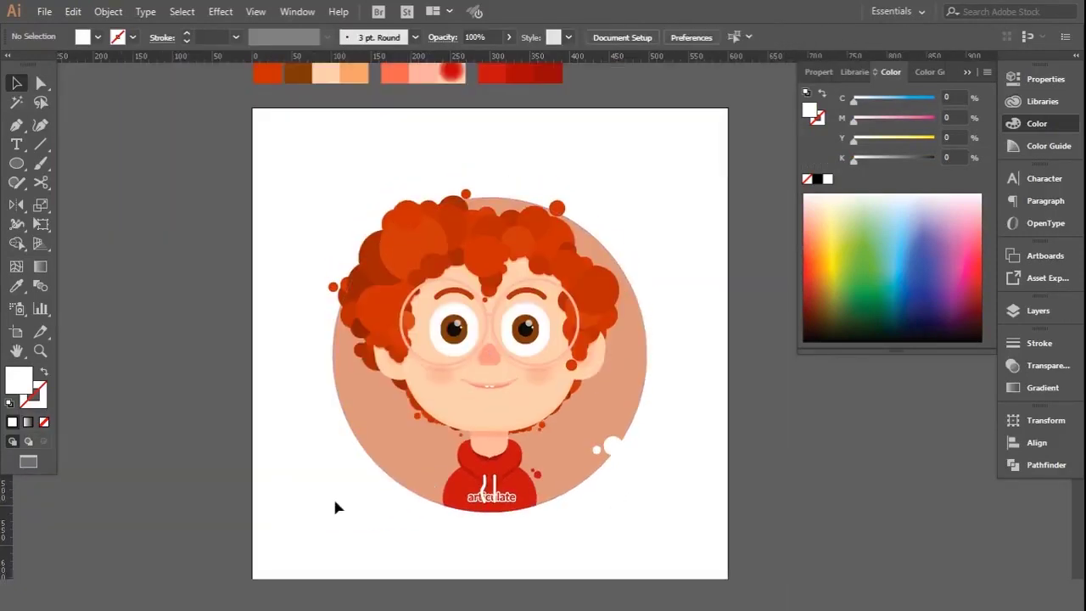
drag(613, 447, 389, 493)
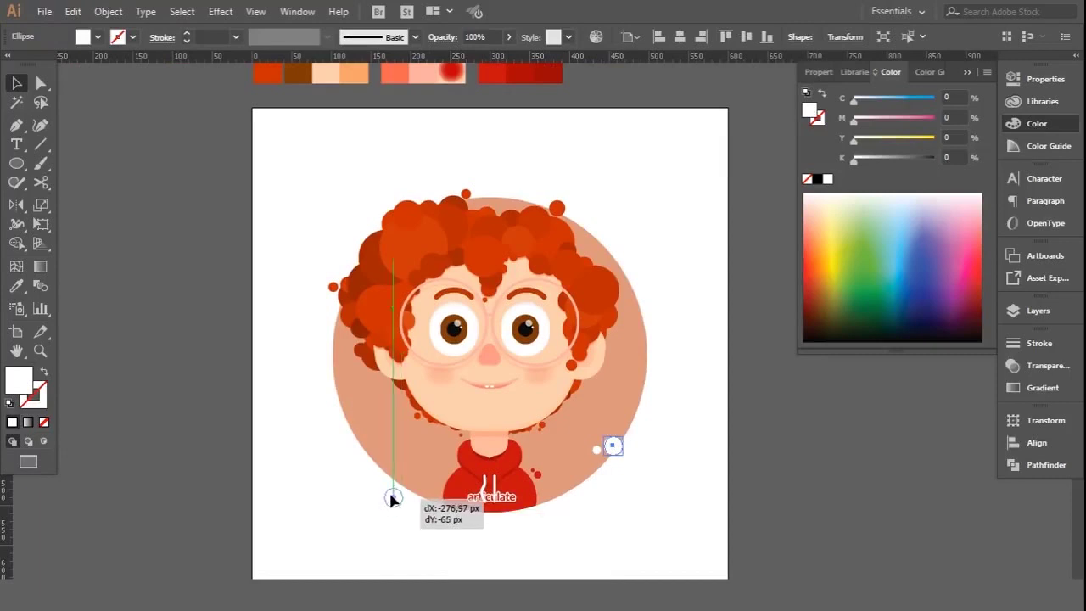
scroll(376, 509, up, 3)
scroll(362, 520, down, 3)
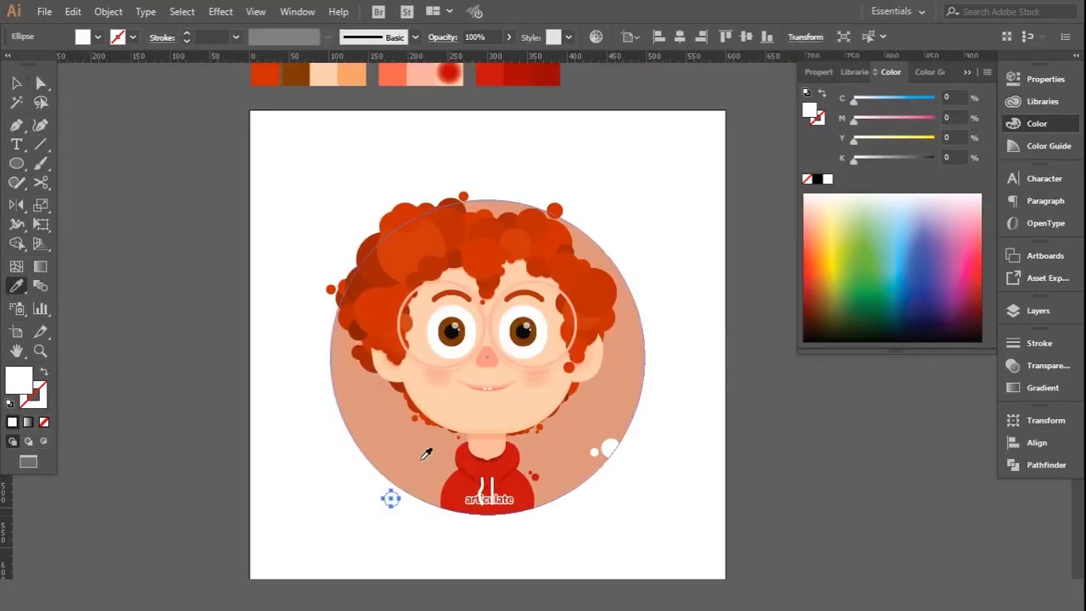